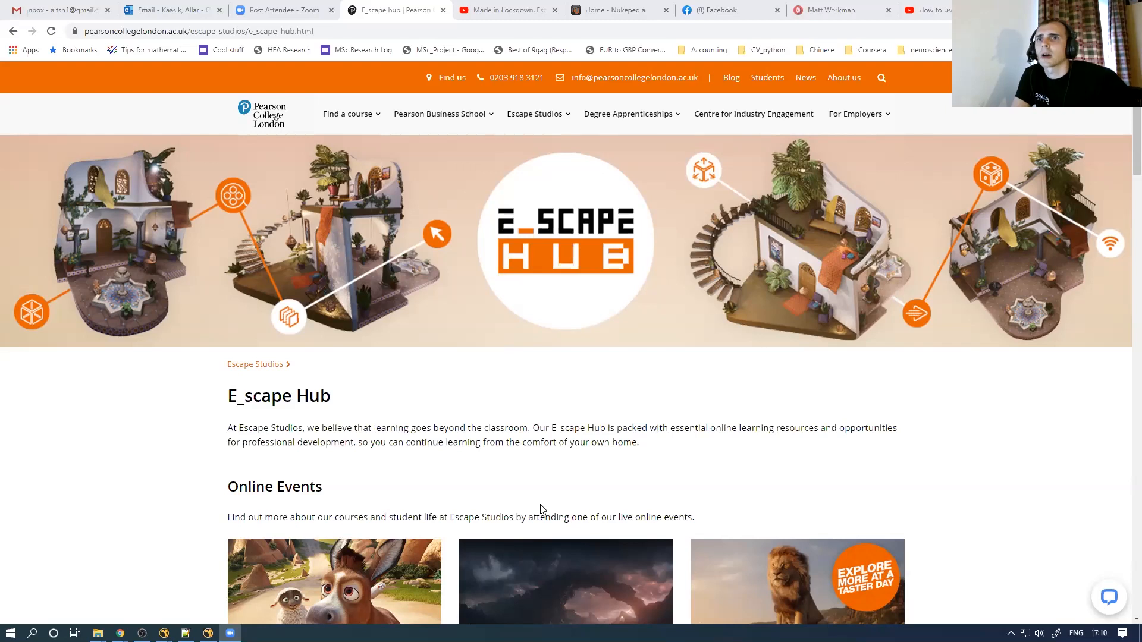
Switch from Chrome to the NukeX MakingGizmos_Webinar_v01.nk window through its taskbar preview
mouse_move(164, 632)
click(200, 600)
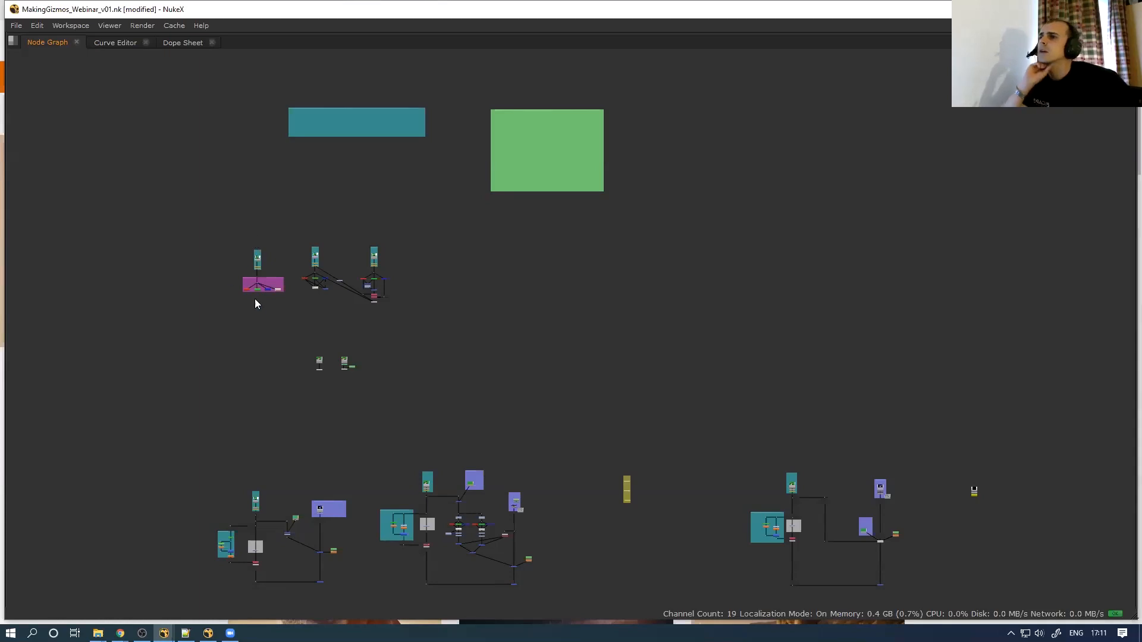
Delete the old Viewer node from the Node Graph
scroll(256, 304, up, 8)
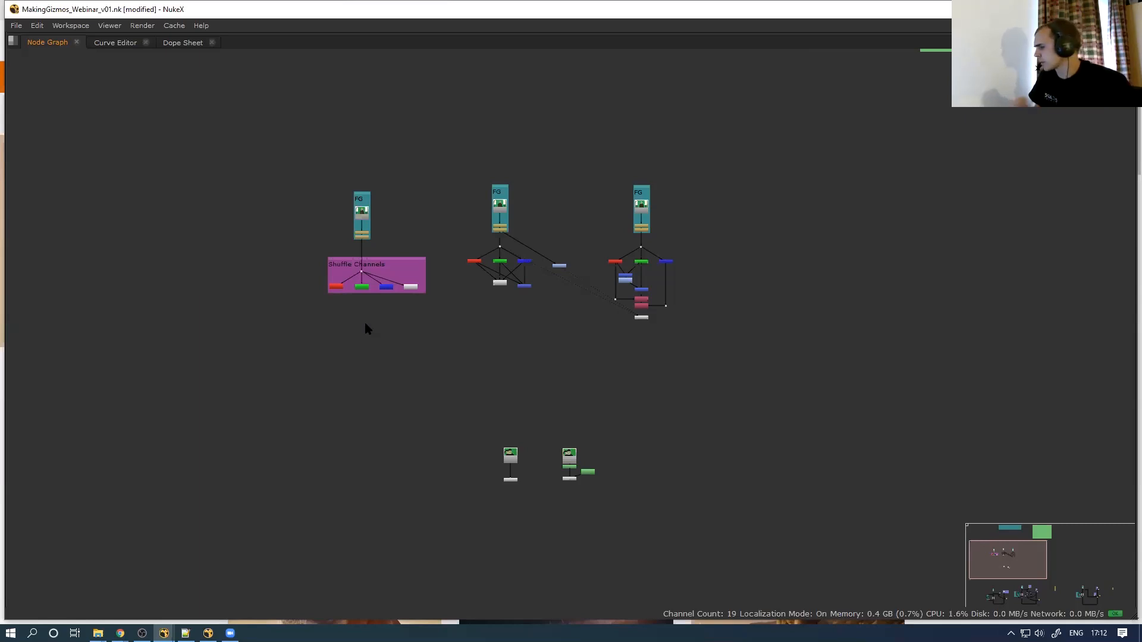
scroll(400, 243, up, 3)
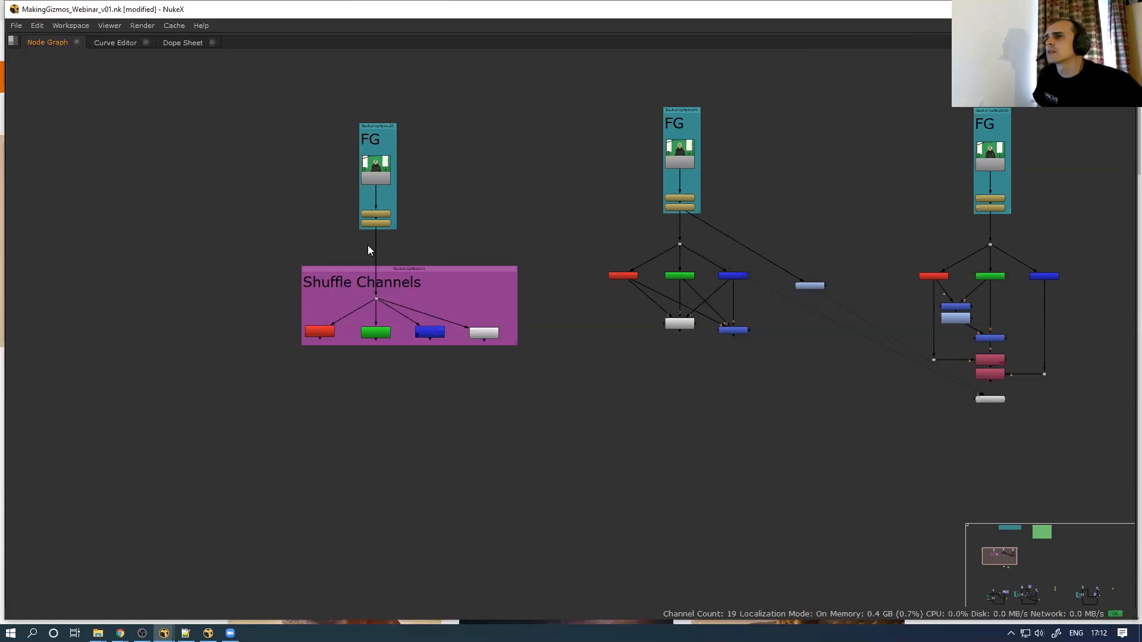
drag(408, 231, 416, 220)
scroll(404, 244, down, 3)
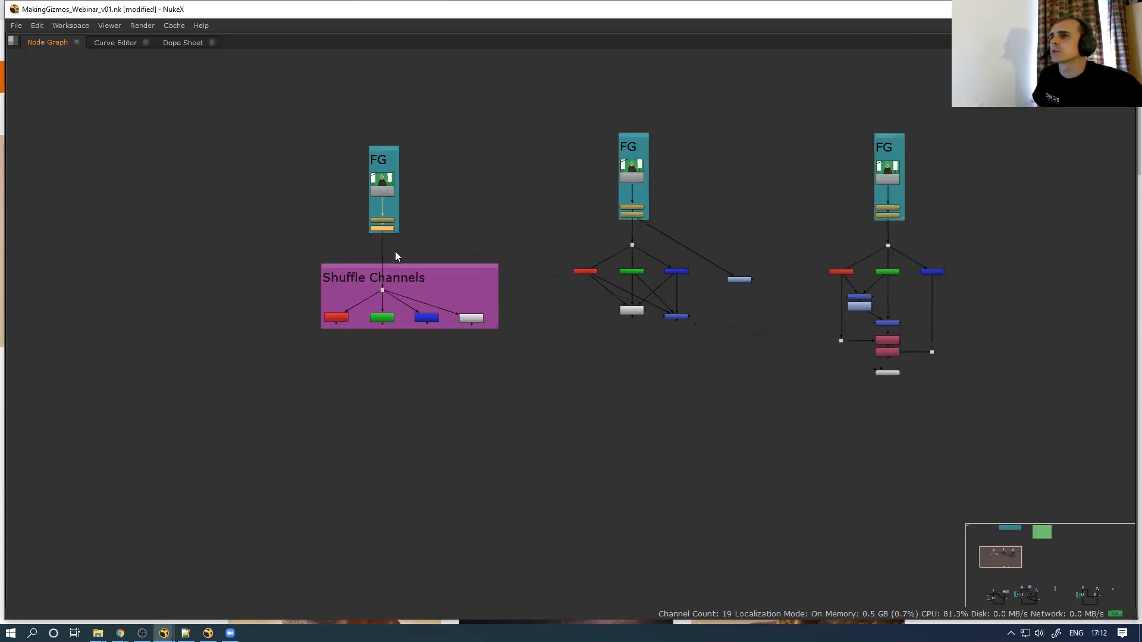
middle_drag(592, 333, 476, 314)
drag(641, 312, 497, 341)
key(Delete)
View TimeOffset6's green-screen foreground in a new viewer and restore the full workspace
scroll(297, 238, up, 5)
drag(344, 298, 491, 338)
key(1)
key(space)
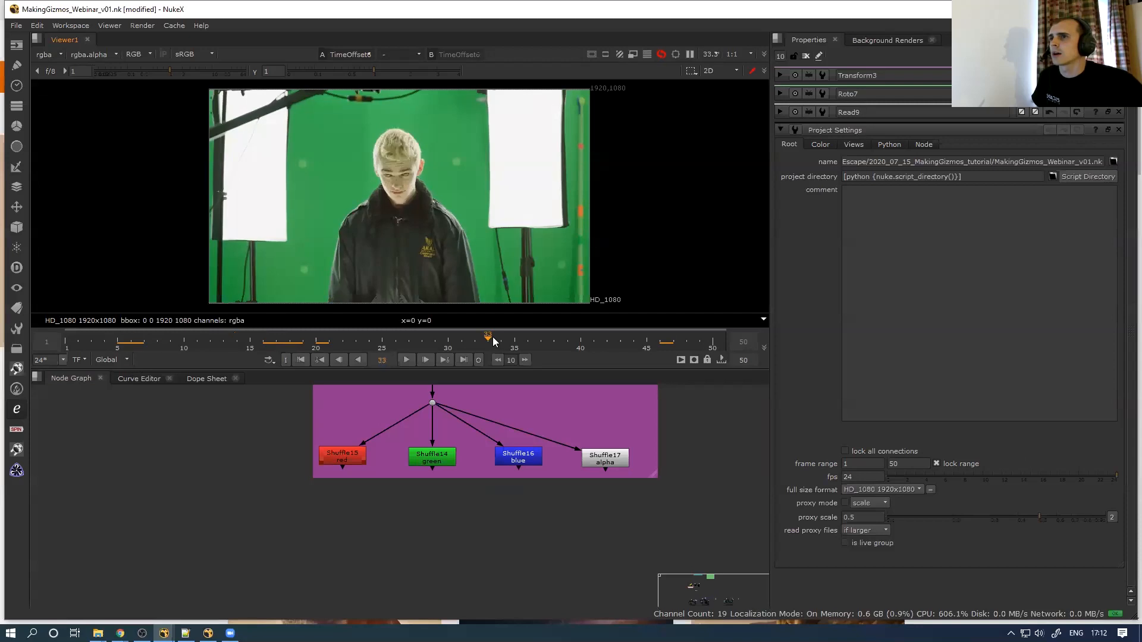
View the red Shuffle15 and green Shuffle14 outputs in the viewer
scroll(422, 163, up, 5)
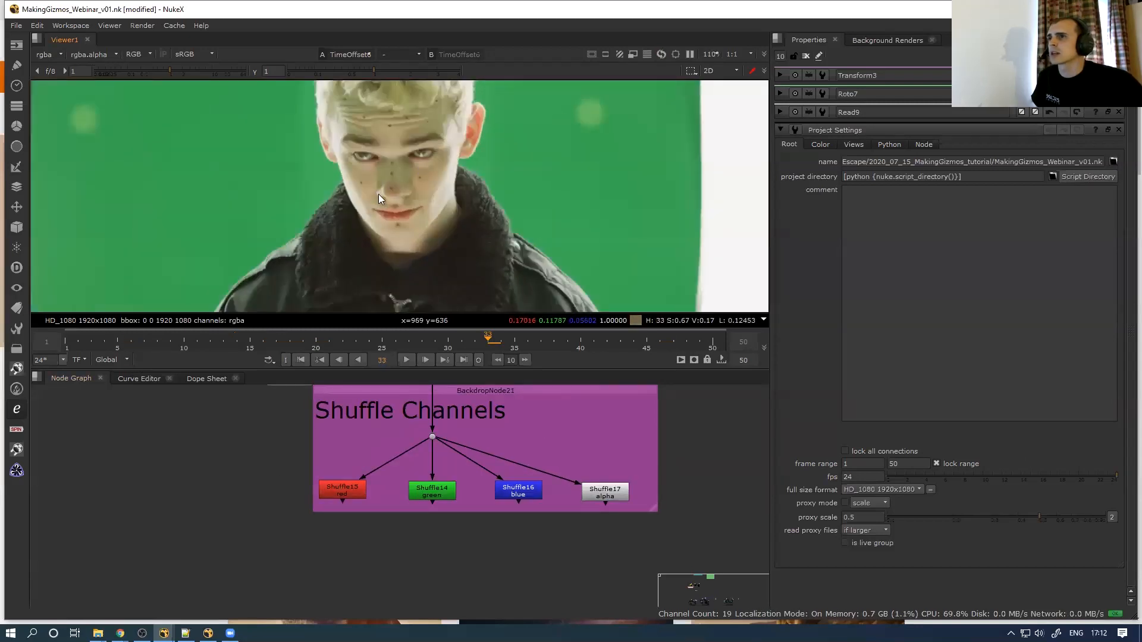
scroll(268, 523, down, 3)
scroll(278, 524, down, 2)
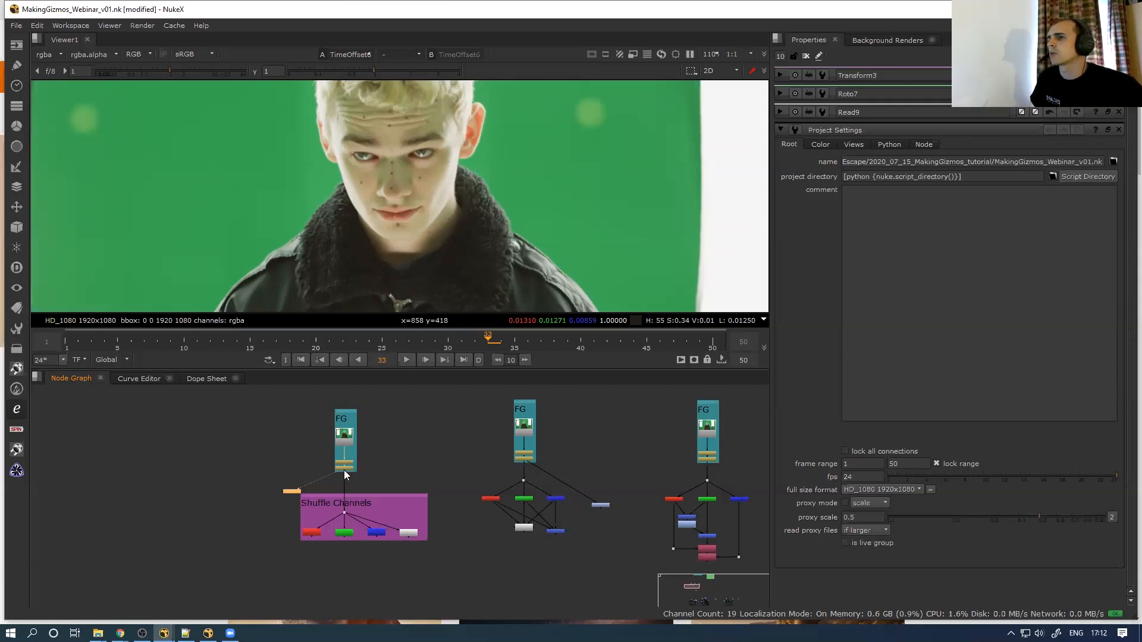
scroll(329, 476, up, 3)
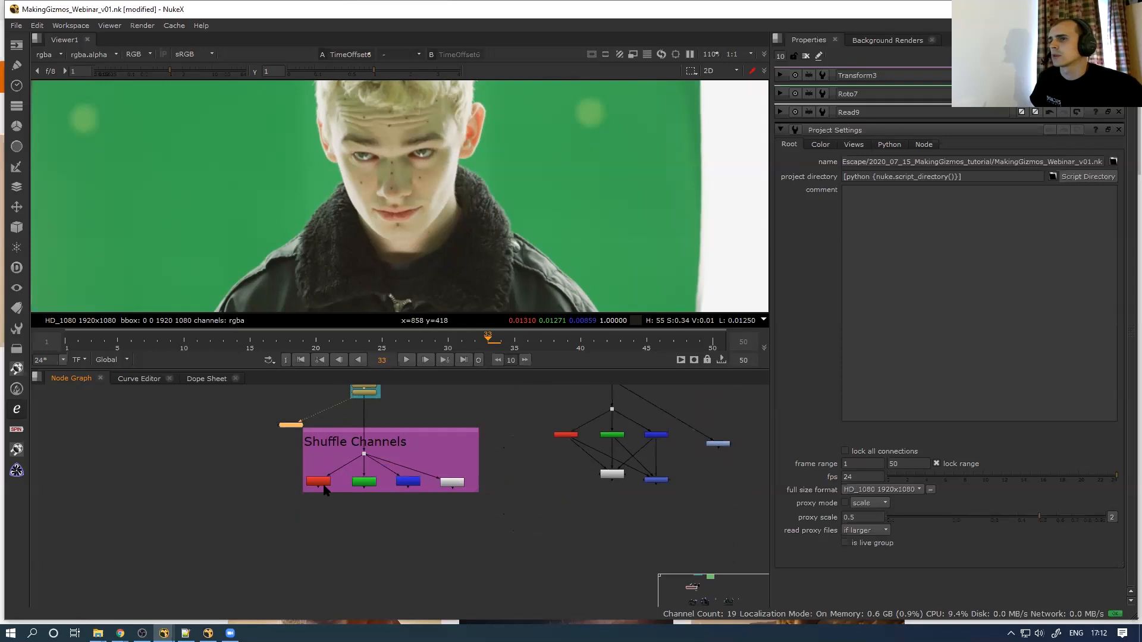
double_click(326, 484)
key(1)
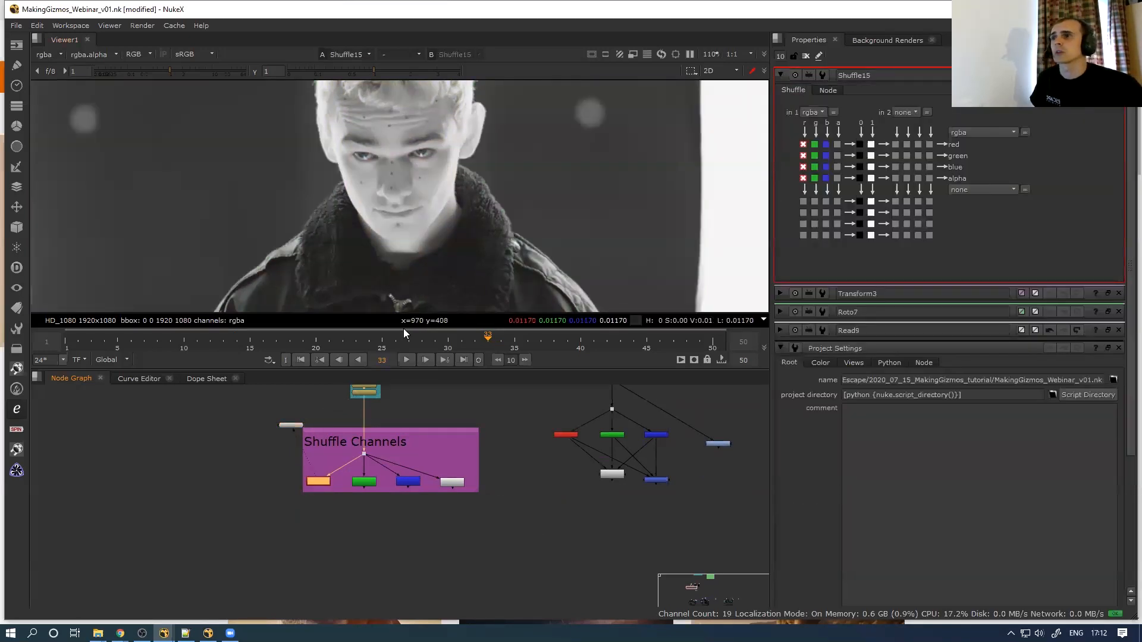
double_click(366, 483)
key(1)
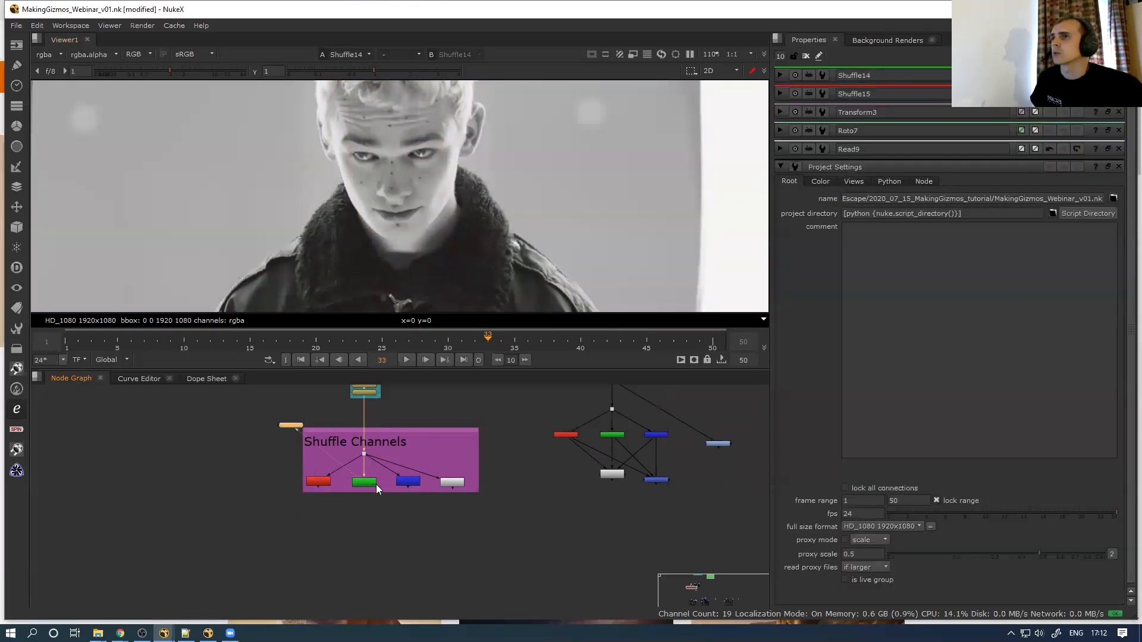
View the blue Shuffle16 and alpha Shuffle17 outputs, then the red Shuffle15 again
double_click(405, 482)
key(1)
click(408, 498)
double_click(451, 482)
key(1)
click(358, 525)
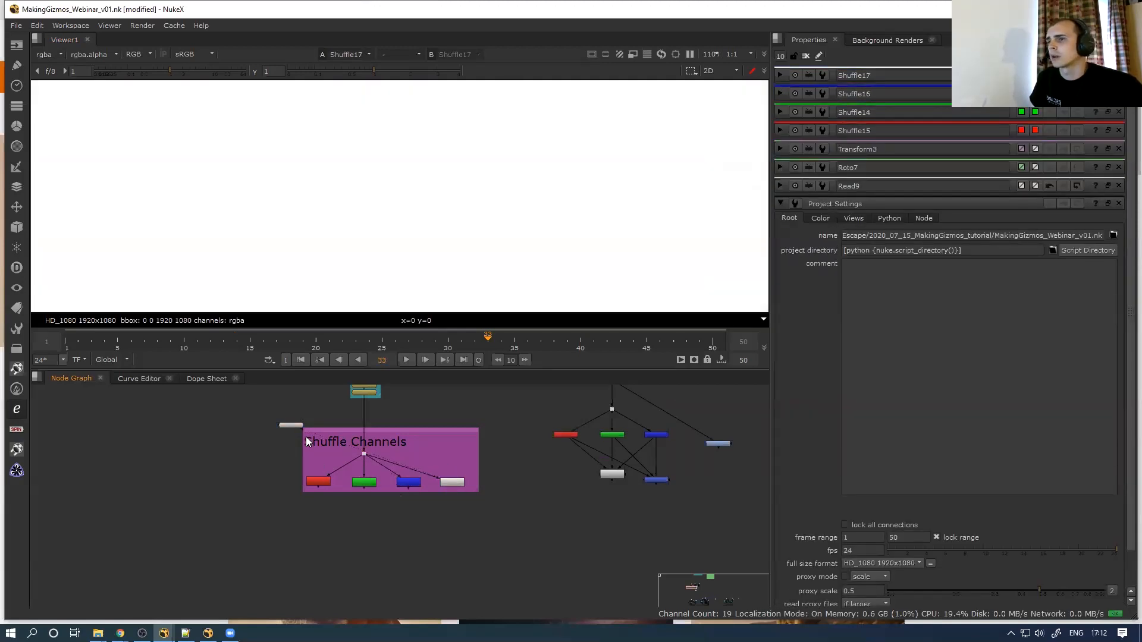
drag(306, 428, 342, 455)
key(1)
Disconnect the viewer from the shuffles and place it below the Max merge node
scroll(345, 512, up, 3)
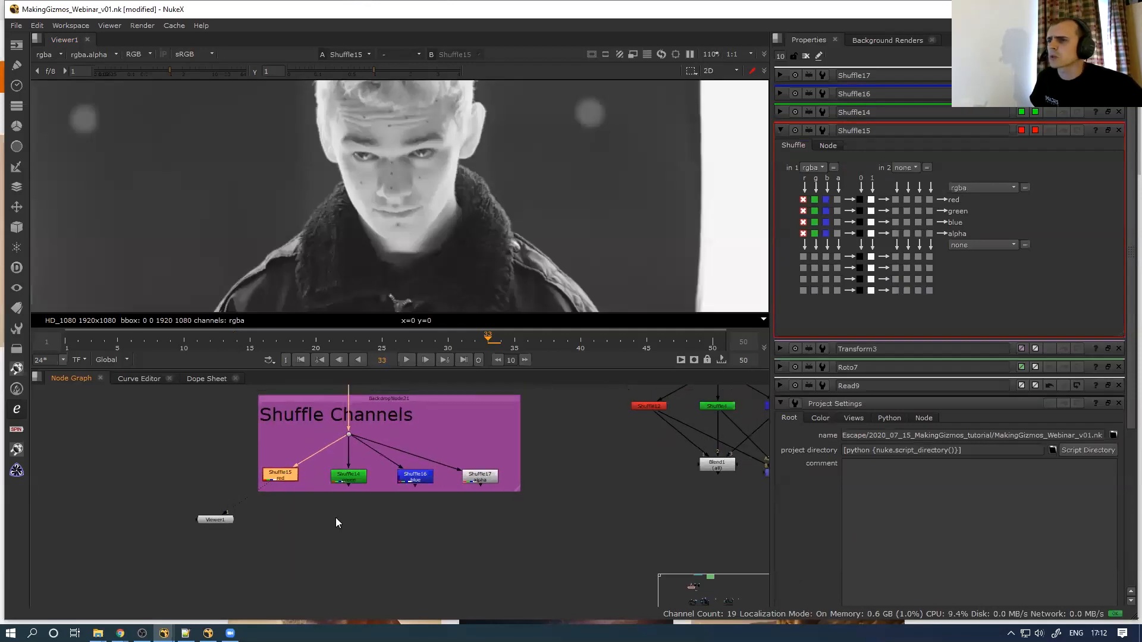
middle_drag(377, 497, 194, 493)
scroll(400, 492, down, 4)
middle_drag(363, 502, 257, 464)
scroll(402, 491, down, 1)
scroll(399, 490, up, 3)
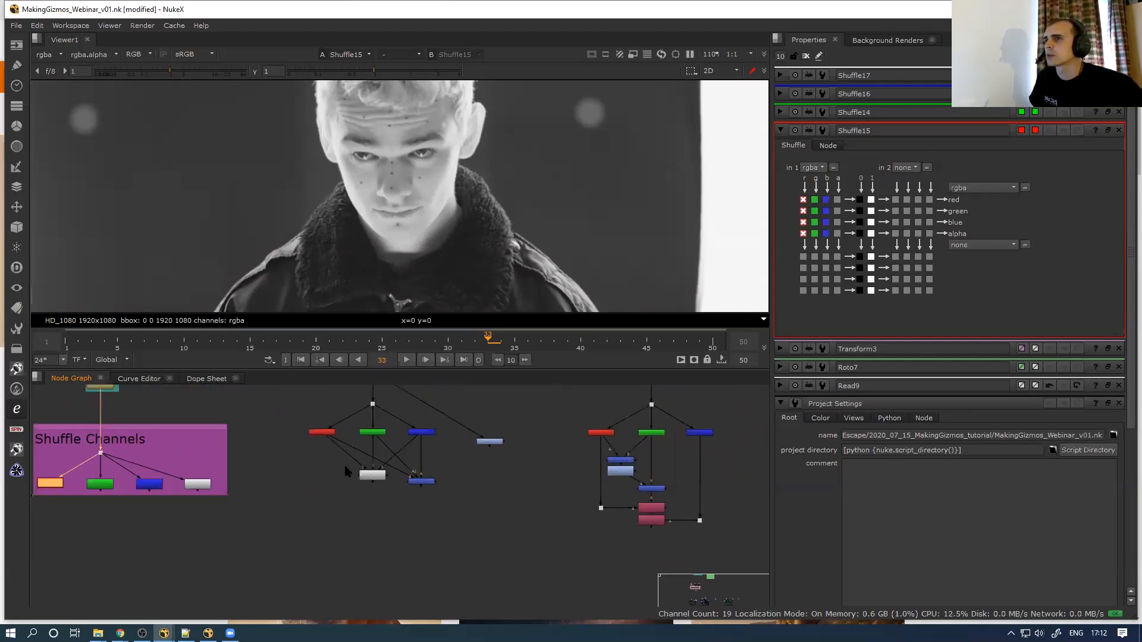
middle_drag(345, 466, 424, 449)
drag(95, 494, 333, 516)
drag(446, 512, 515, 500)
middle_drag(535, 436, 440, 482)
scroll(509, 473, up, 3)
click(479, 453)
Set Saturation2's luminance math to Maximum and compare its output against the Max merge
key(1)
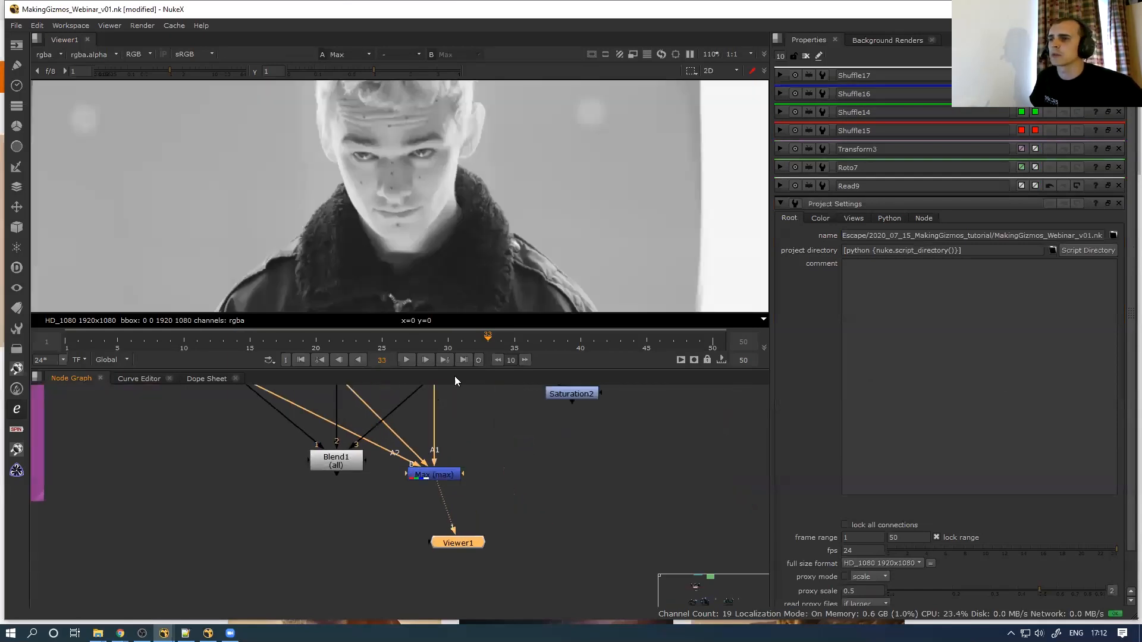
scroll(452, 452, down, 4)
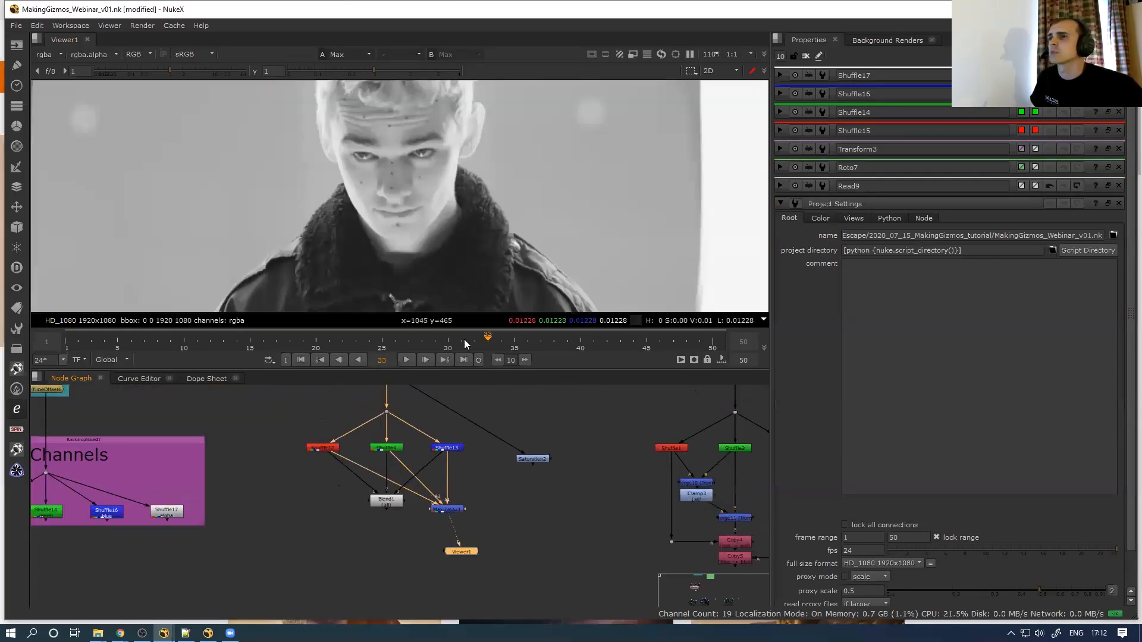
double_click(526, 459)
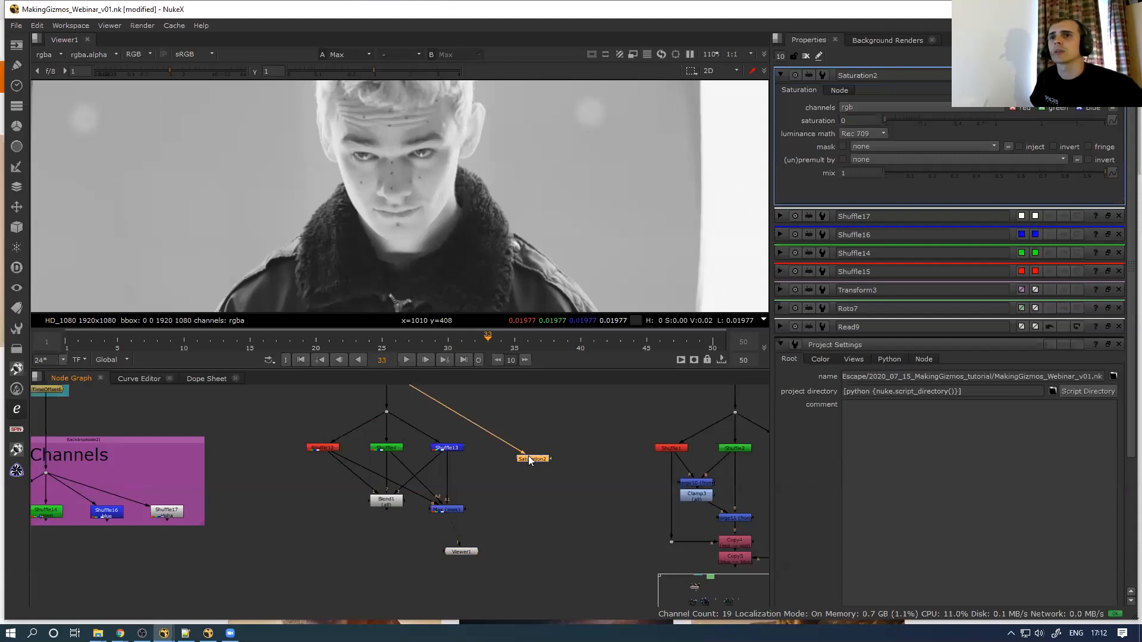
click(871, 134)
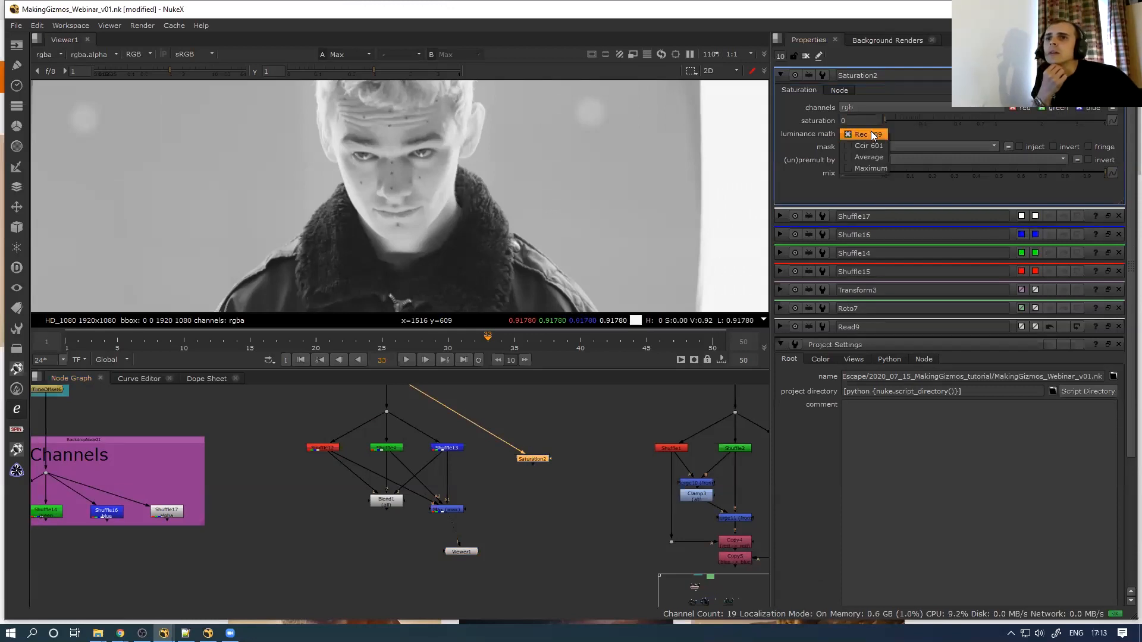
click(871, 169)
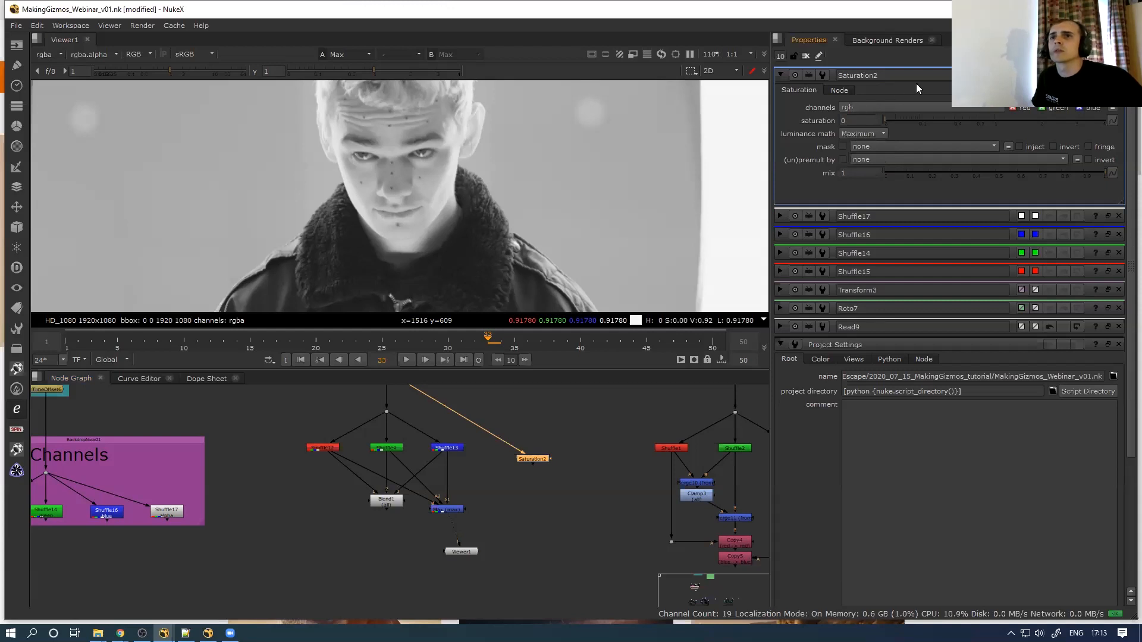
key(1)
key(1)
key(2)
key(1)
key(2)
key(1)
key(2)
Switch Saturation2's luminance math to Average and the Max merge operation to average
double_click(529, 458)
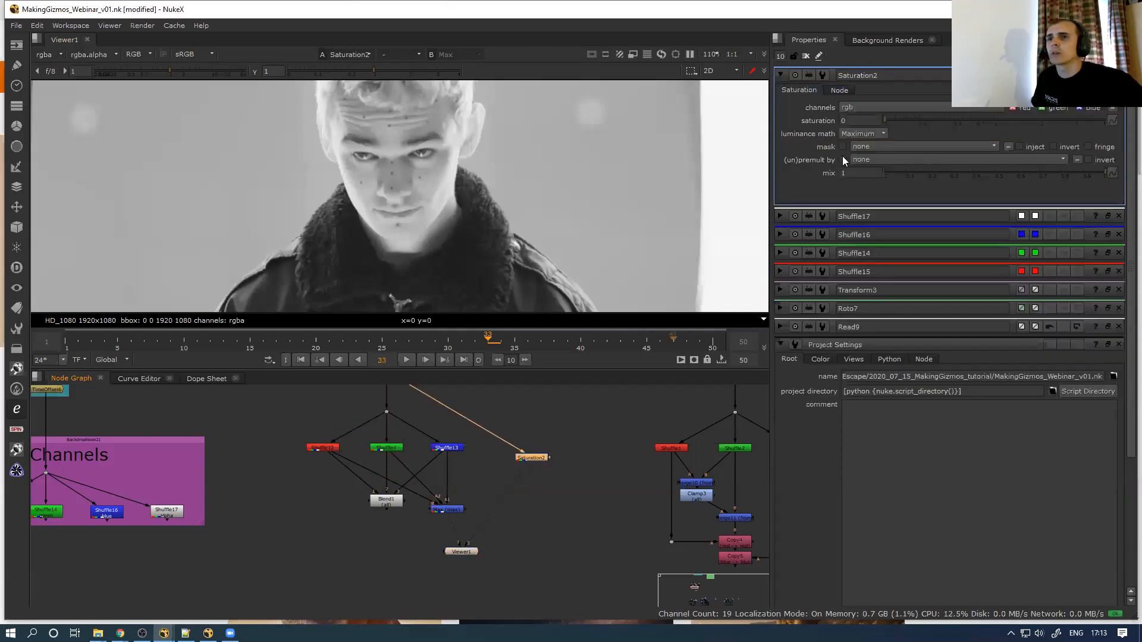
click(869, 123)
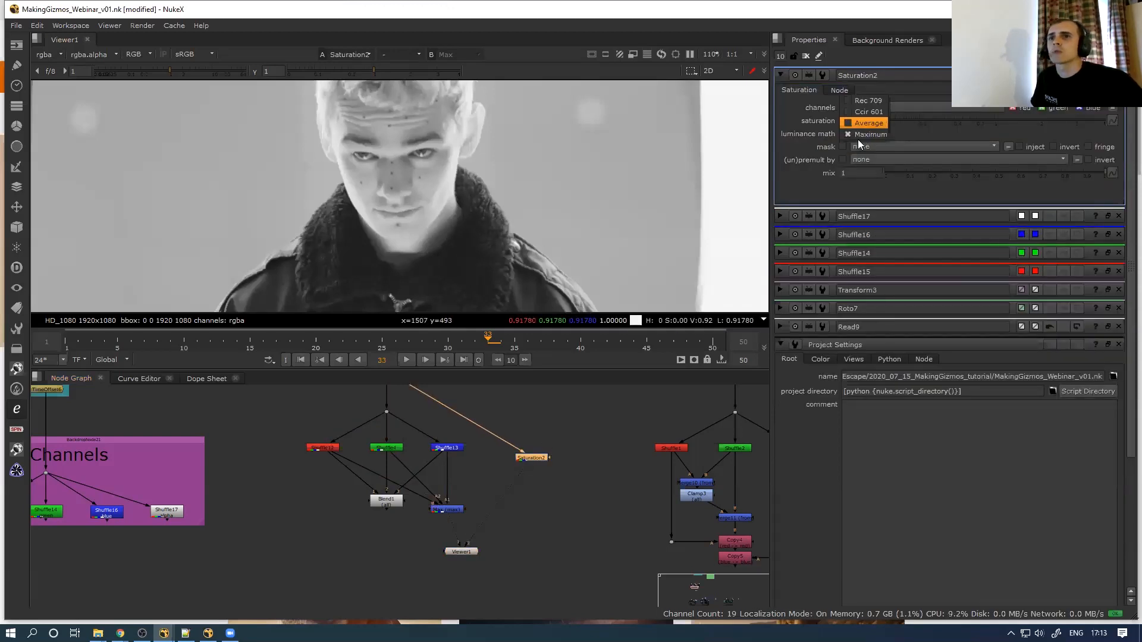
double_click(451, 510)
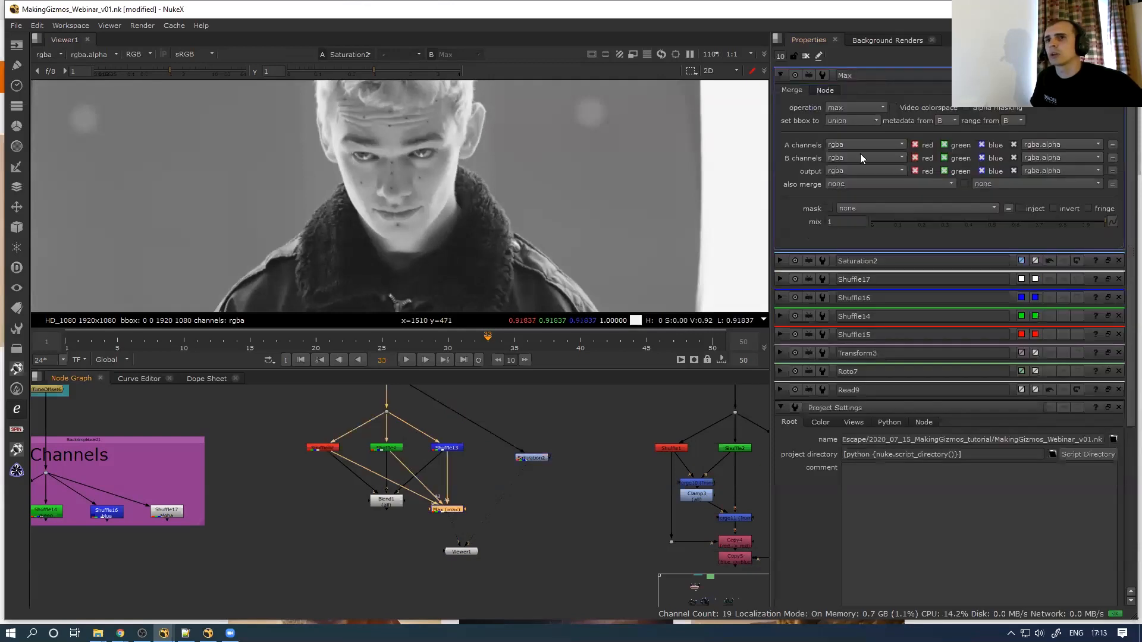
click(855, 107)
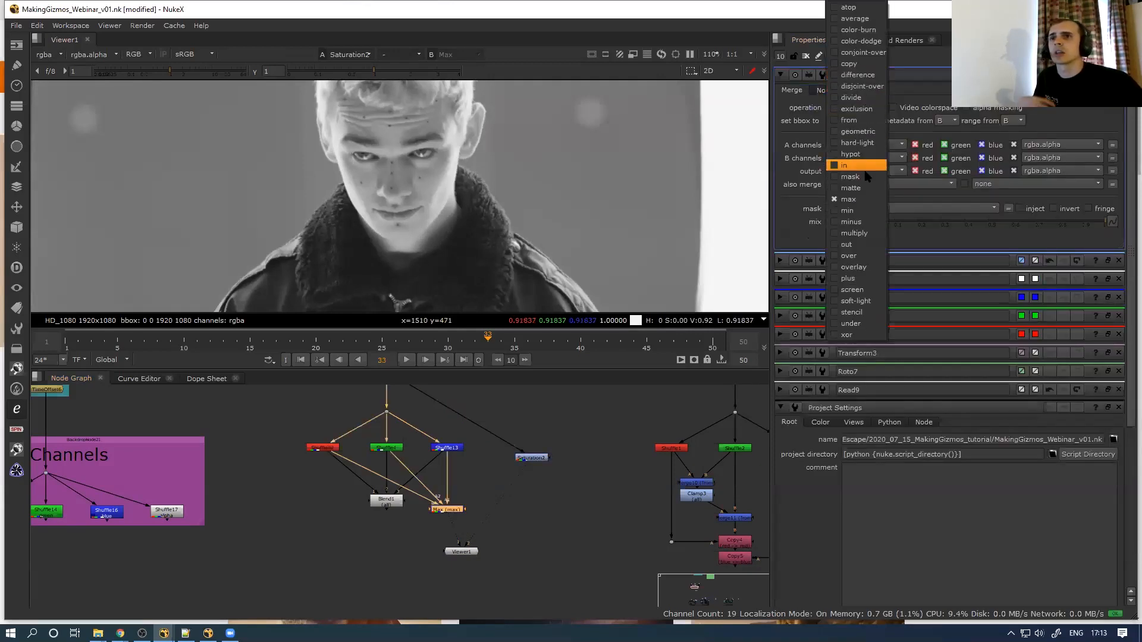
click(860, 18)
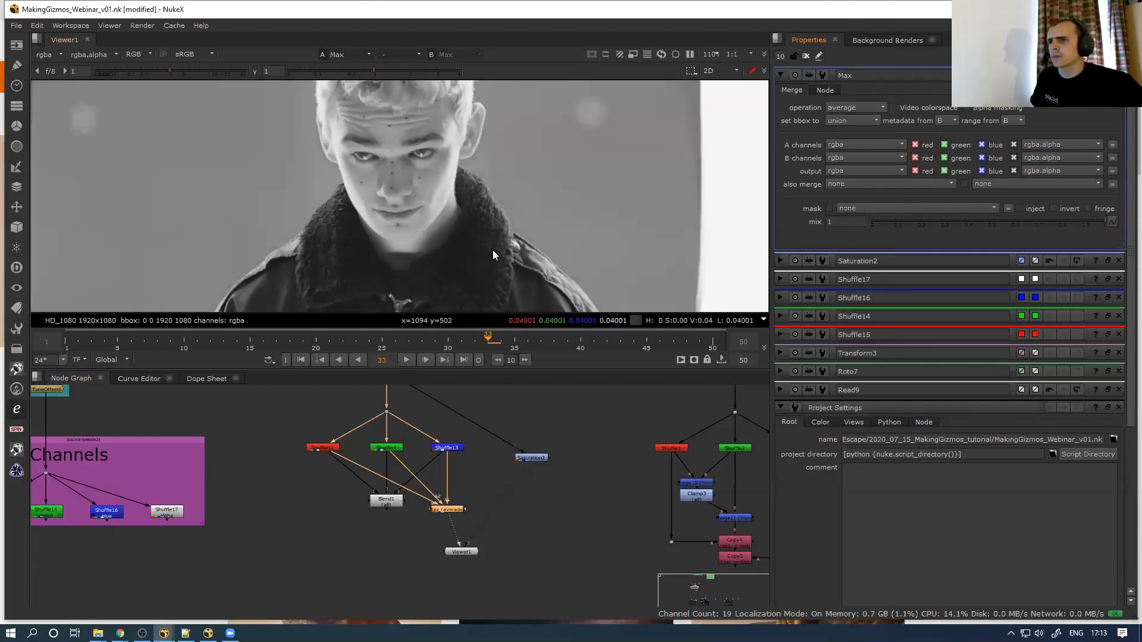
double_click(543, 458)
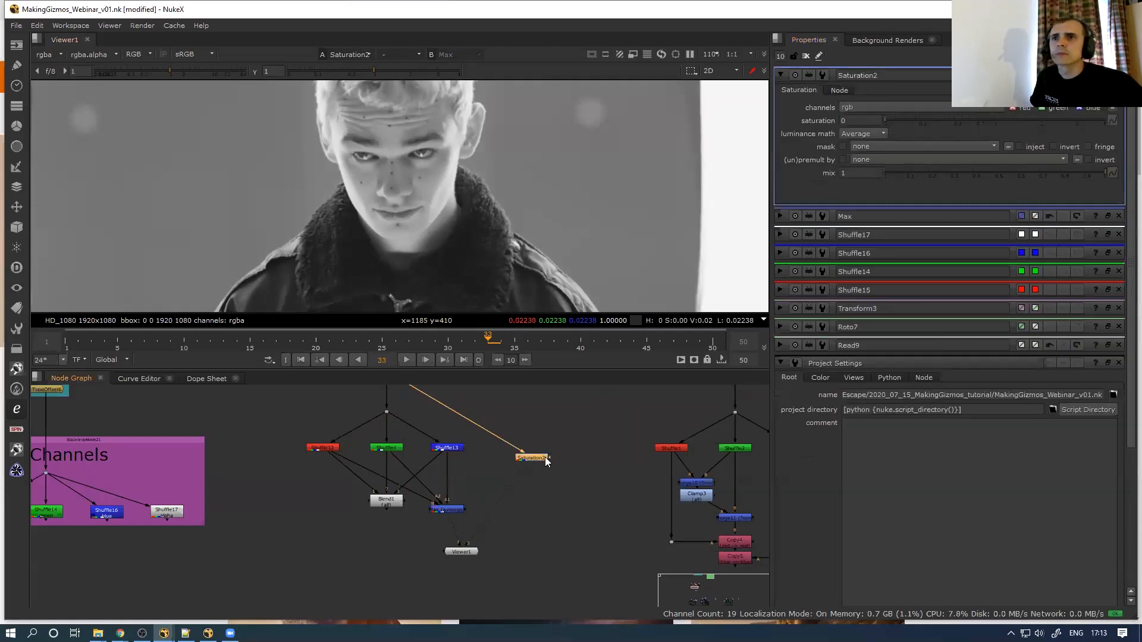
double_click(443, 510)
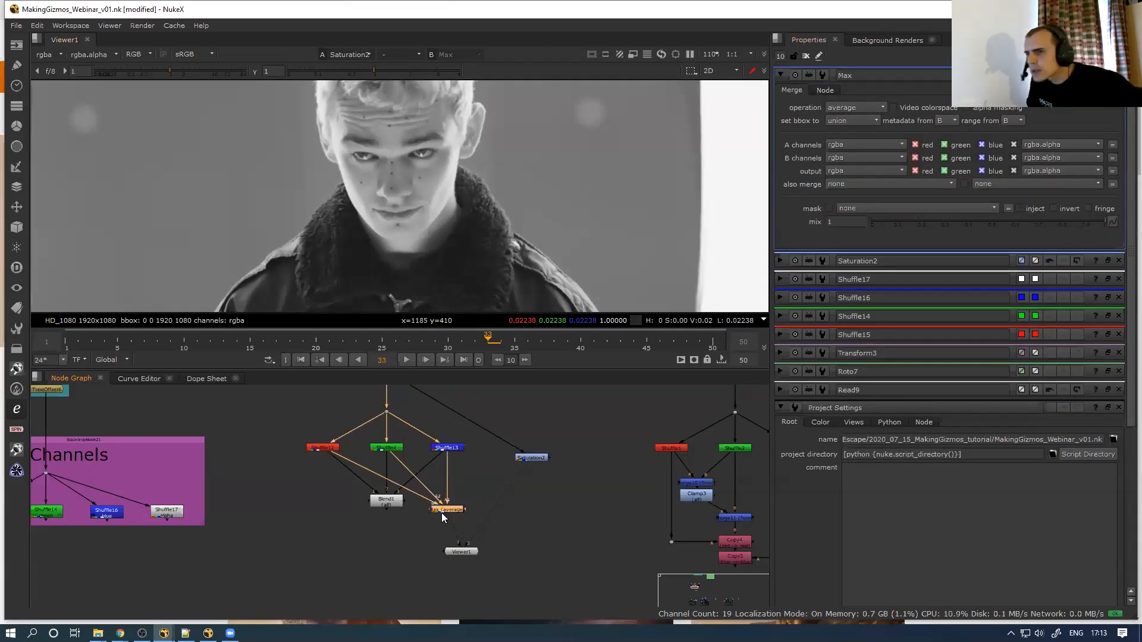
Set Saturation2's luminance math to Rec 709 and view Blend1's greyscale output
scroll(476, 490, up, 4)
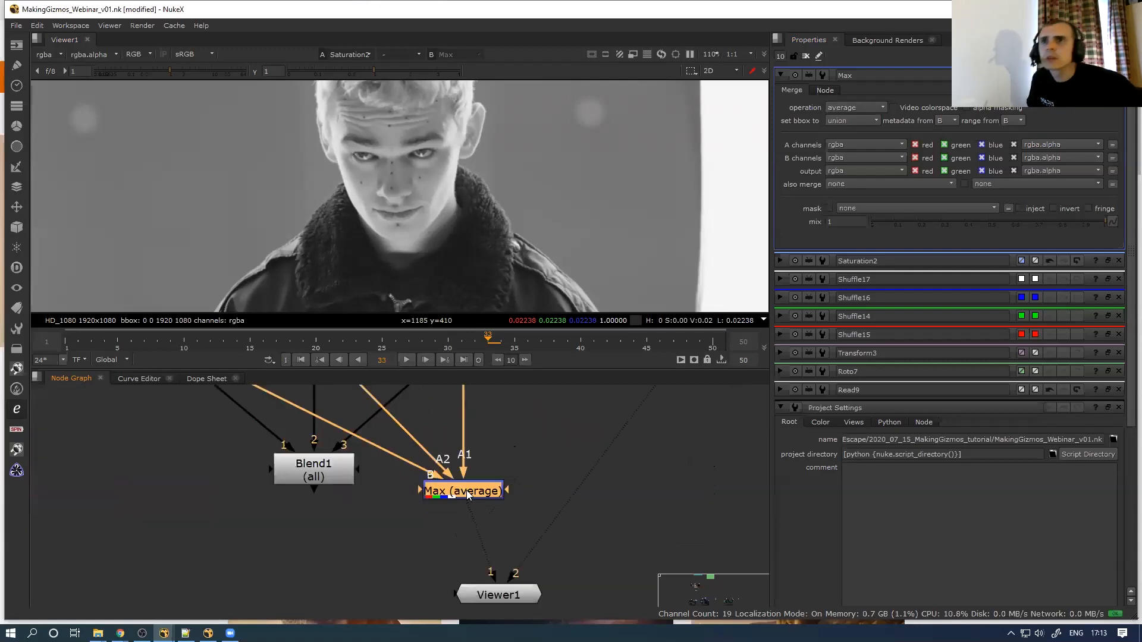
drag(466, 490, 466, 492)
scroll(438, 518, down, 3)
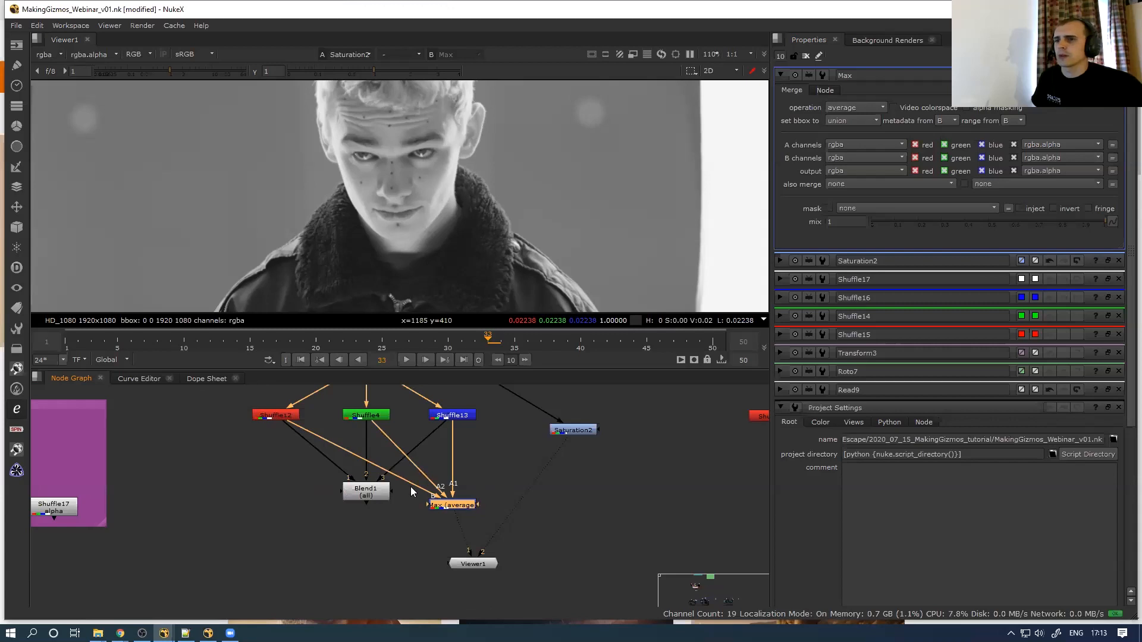
double_click(574, 430)
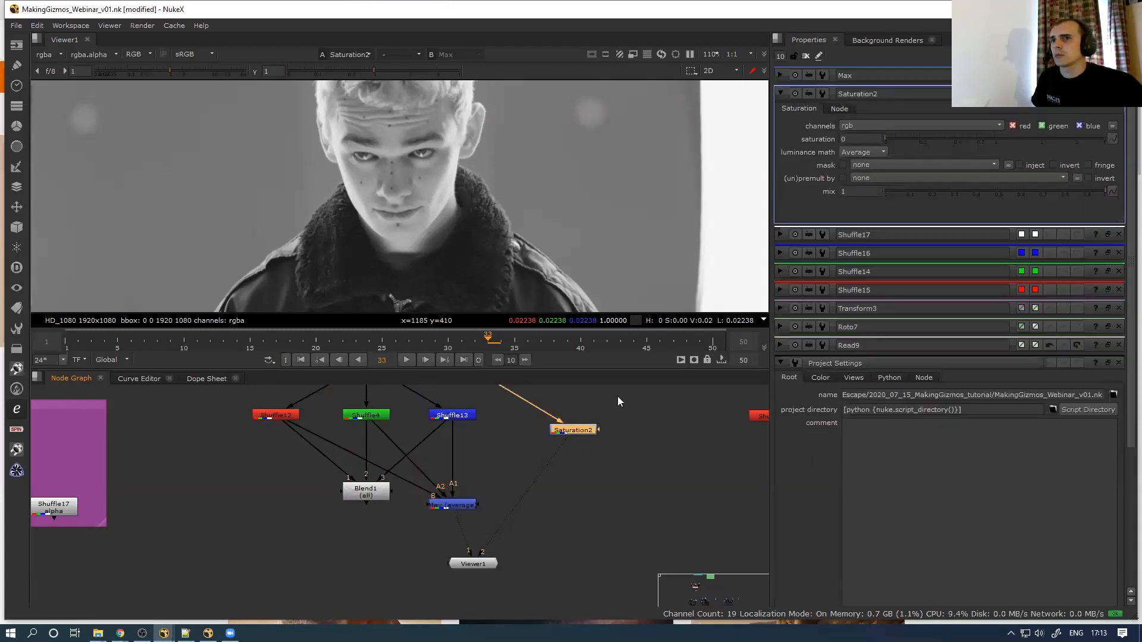
click(862, 152)
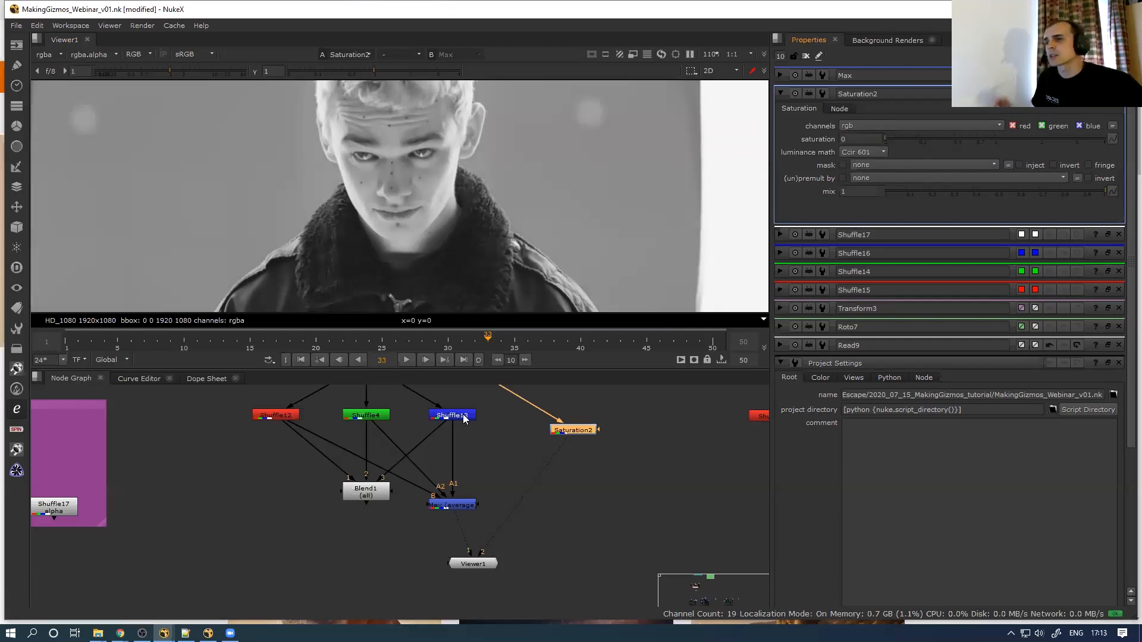
click(381, 494)
double_click(565, 431)
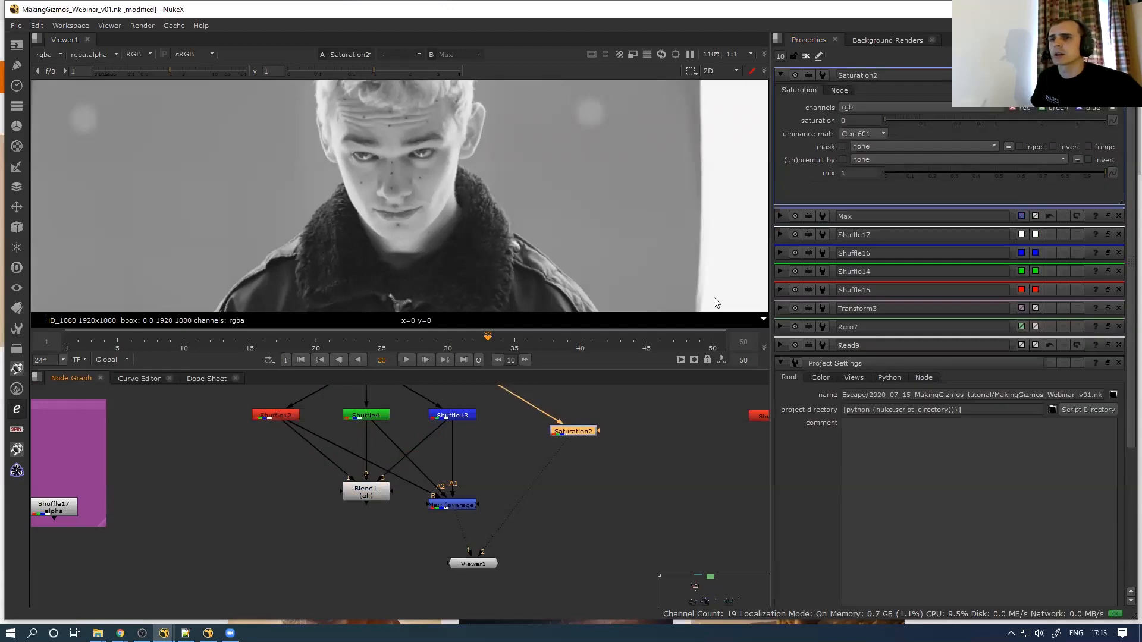
click(863, 123)
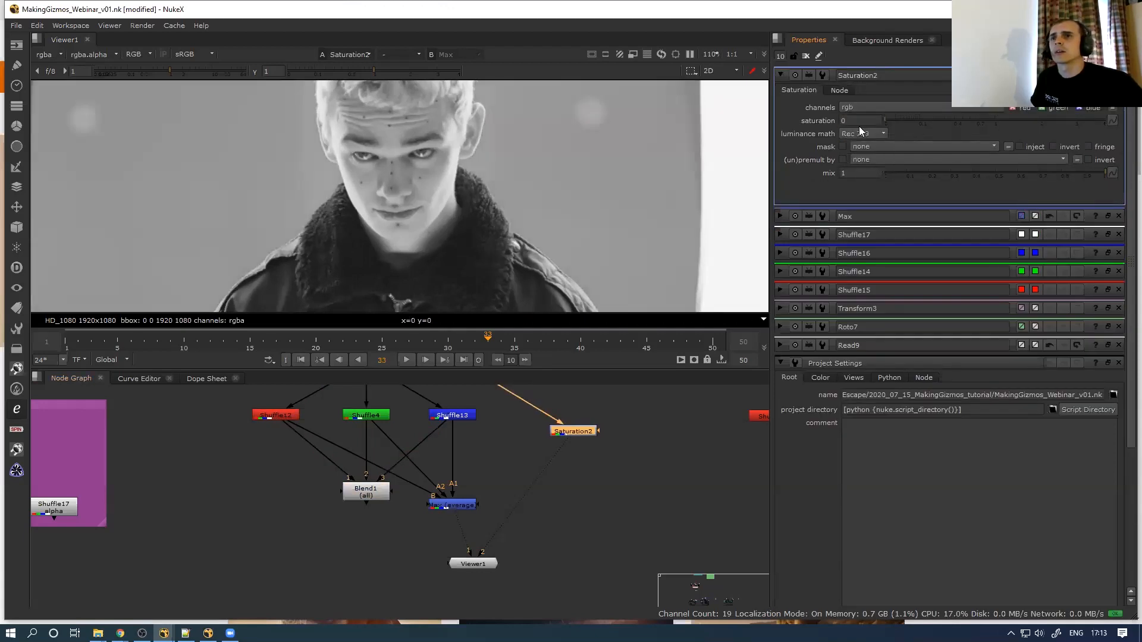
click(380, 491)
key(1)
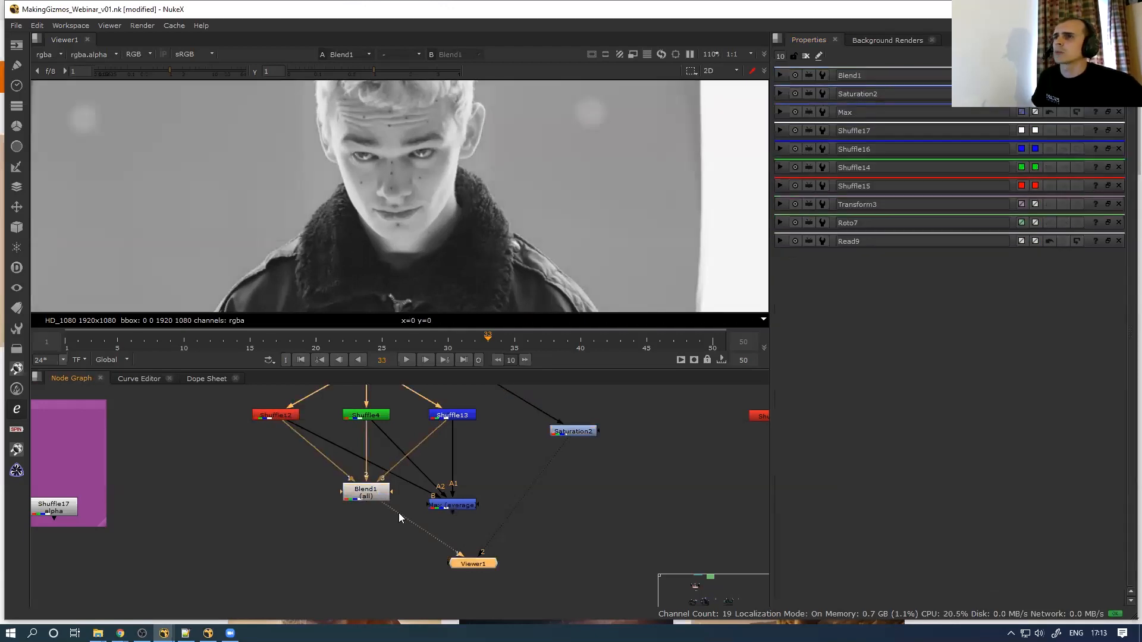
Inspect Blend1's weight fields and select the three shuffle nodes feeding it
double_click(370, 492)
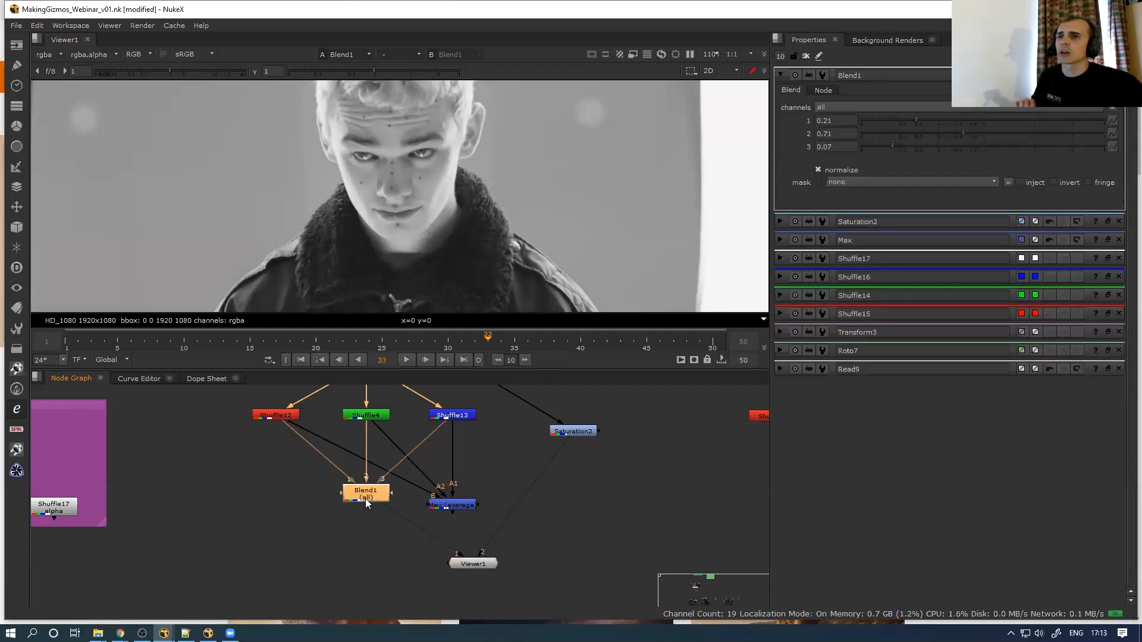
click(843, 120)
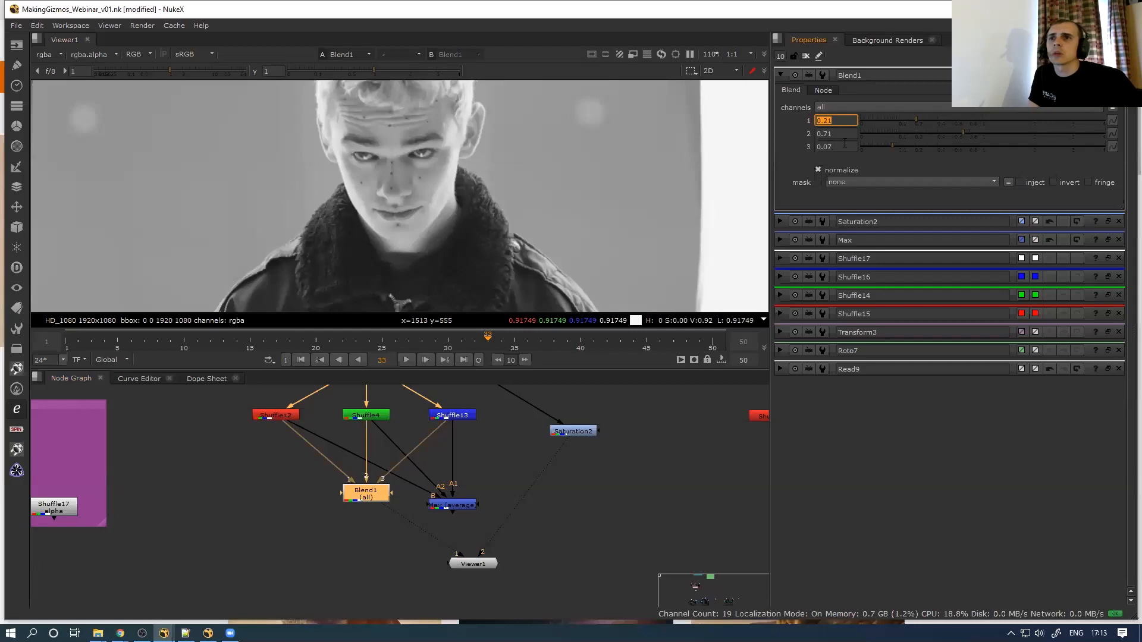
key(Tab)
key(Tab)
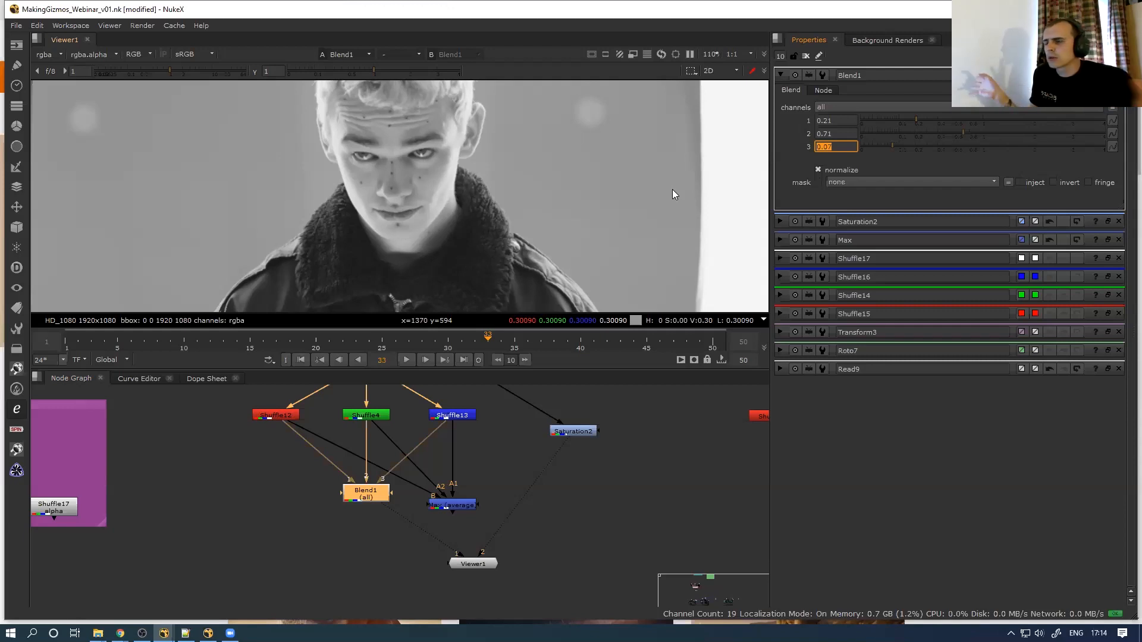
middle_drag(418, 451, 263, 482)
scroll(321, 472, down, 2)
drag(150, 479, 411, 444)
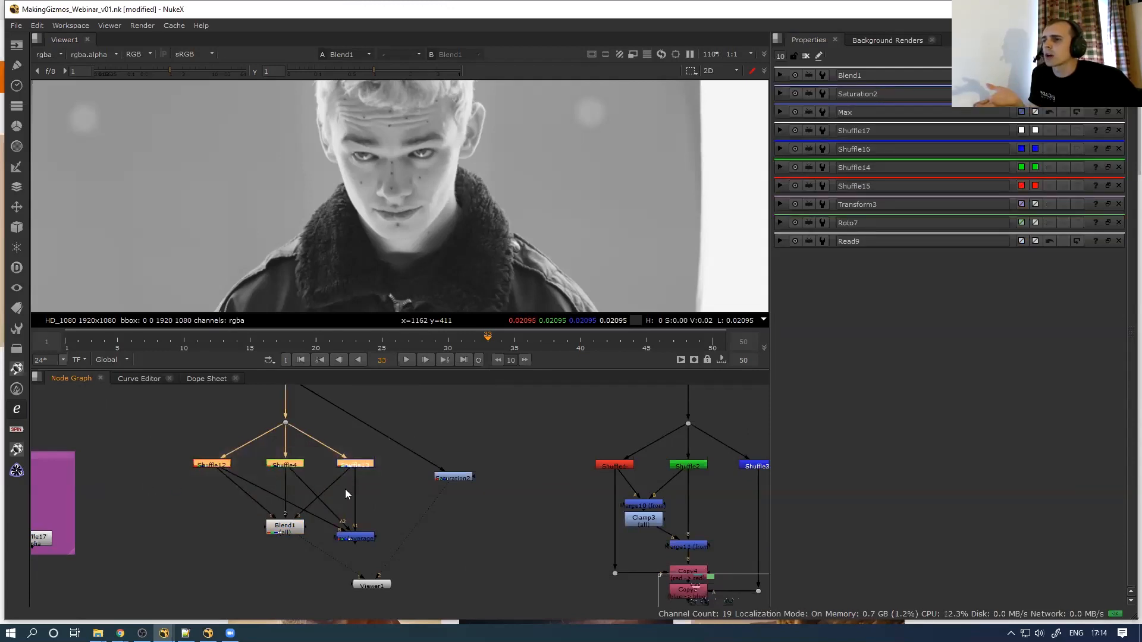
Raise Blend1's third weight from 0.07 to 0.2, giving weights 0.21, 0.71, 0.2
double_click(301, 529)
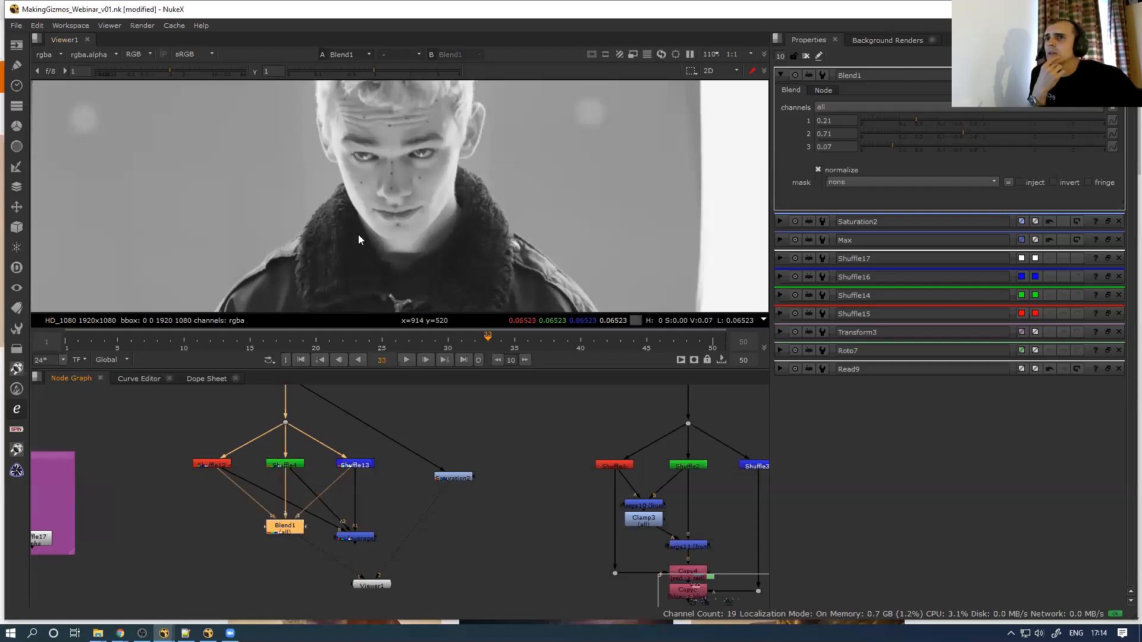
scroll(358, 238, down, 4)
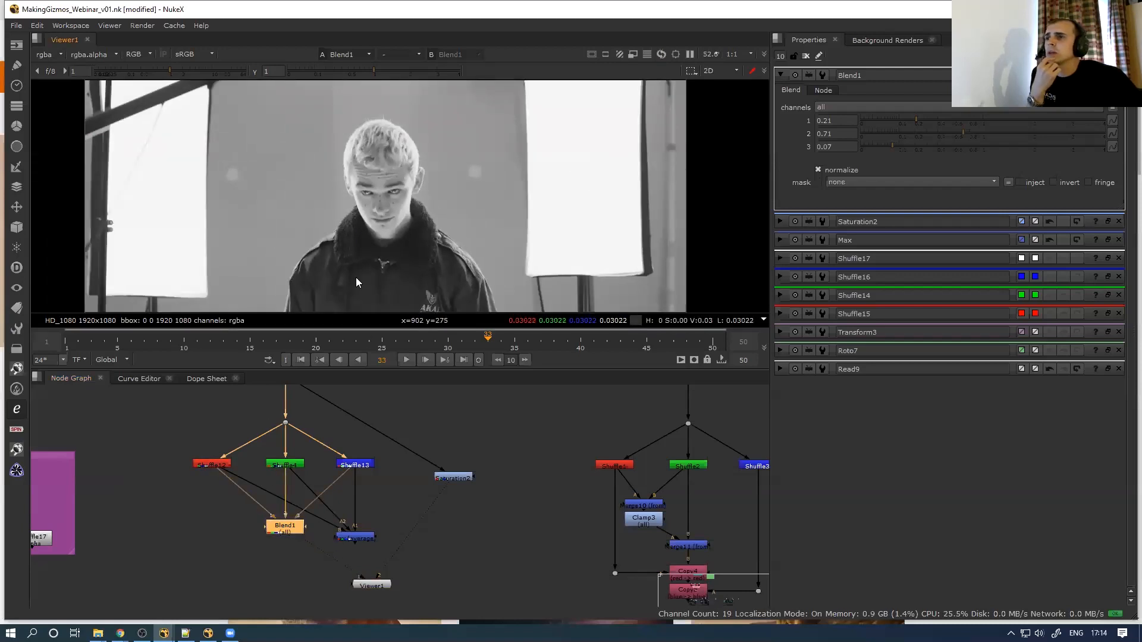
scroll(406, 183, up, 3)
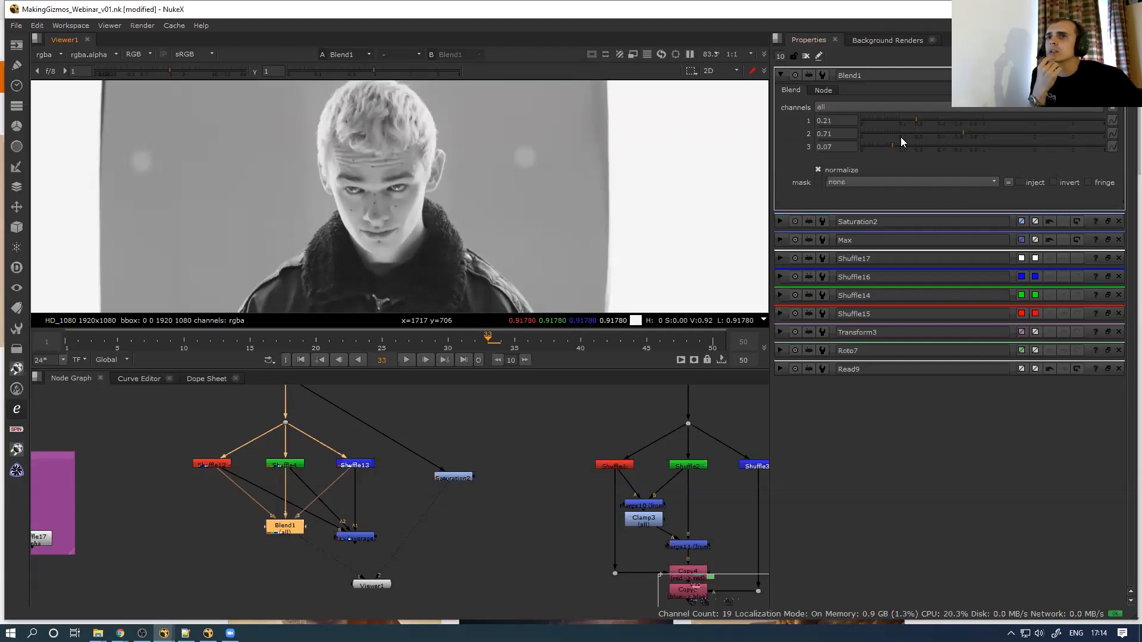
mouse_move(908, 149)
mouse_down()
mouse_move(995, 152)
mouse_move(913, 151)
mouse_up()
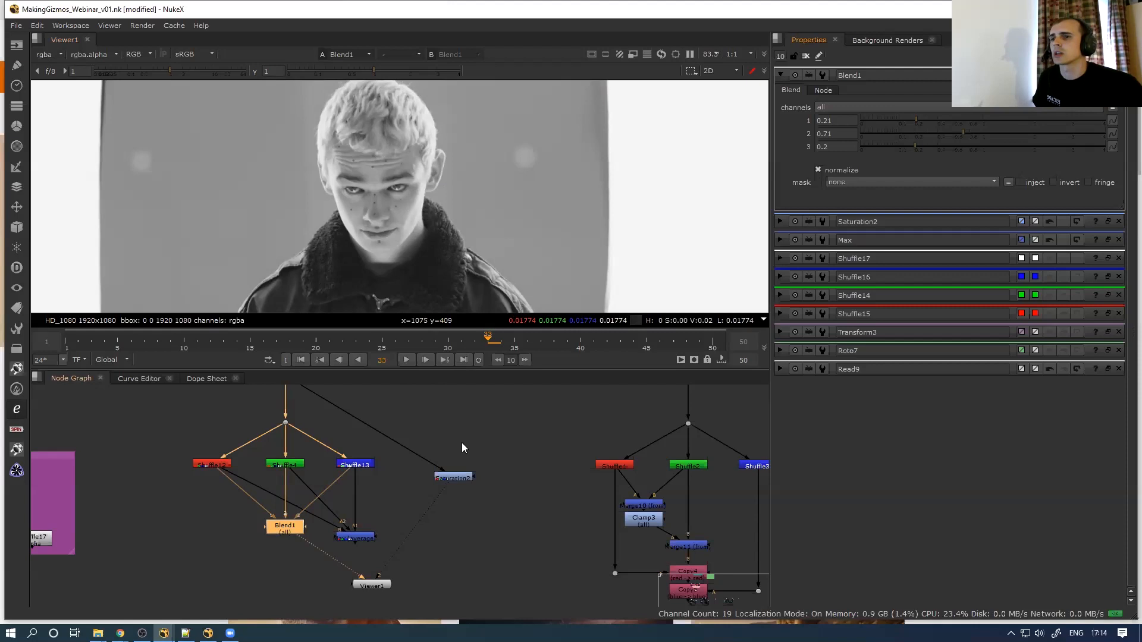
scroll(574, 473, down, 2)
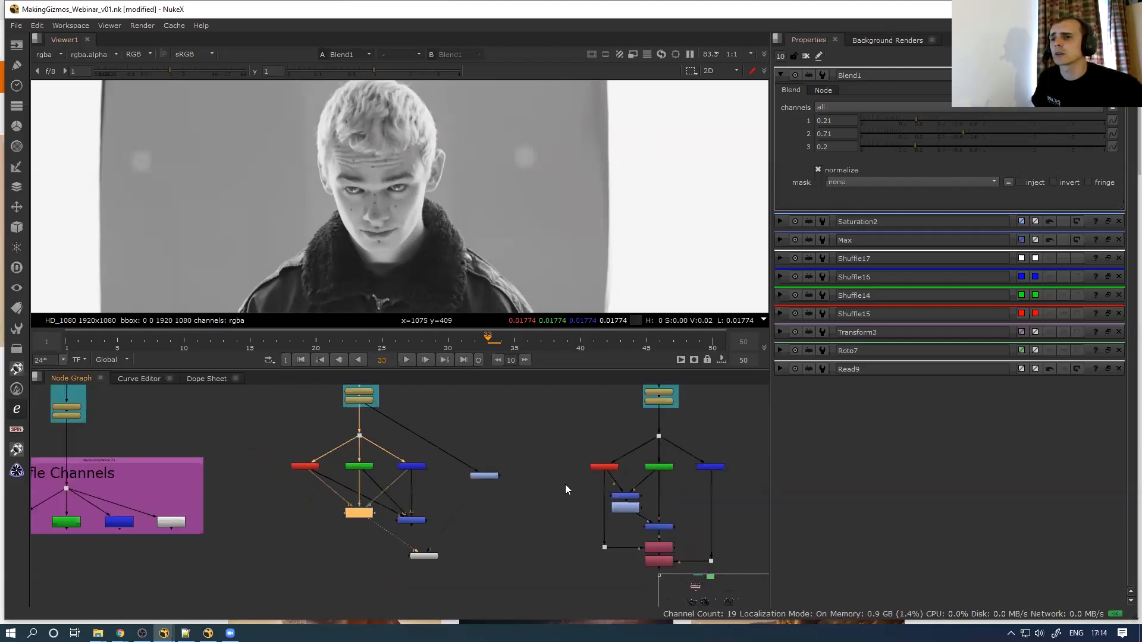
click(431, 555)
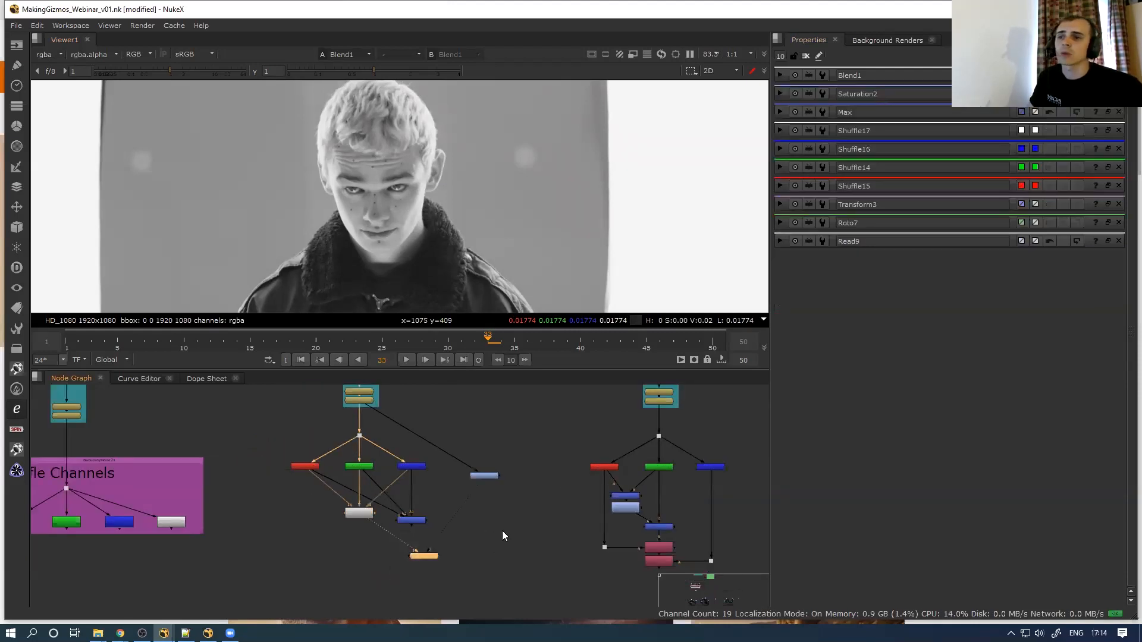
Replace the viewer and compare the red Shuffle1 and green Shuffle2 outputs
key(Delete)
middle_drag(556, 485, 482, 479)
click(529, 461)
key(1)
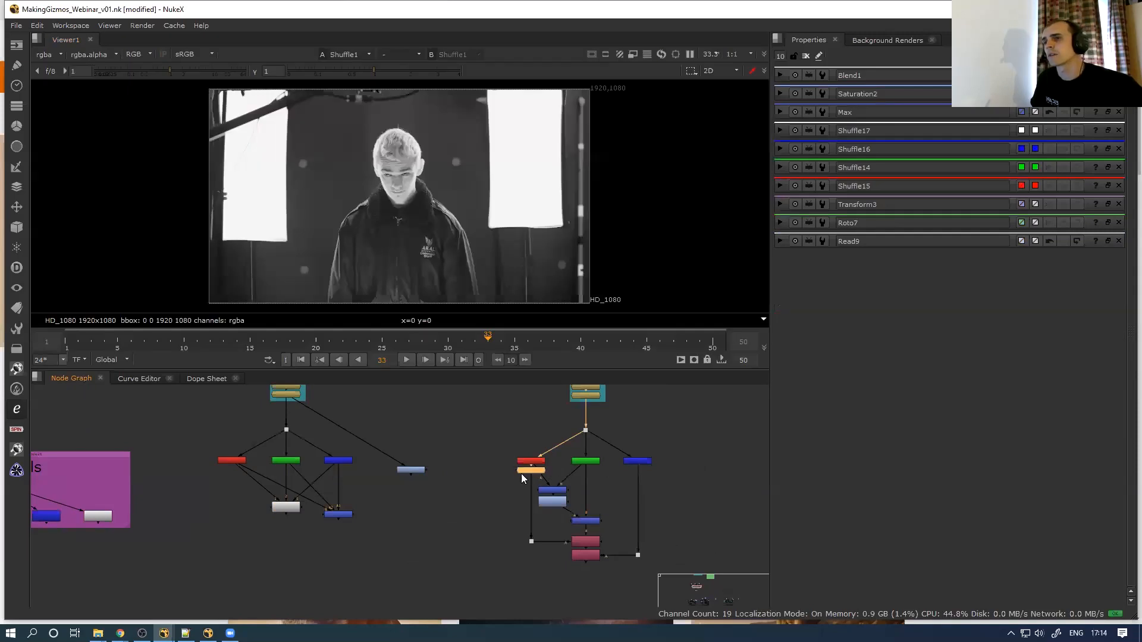
drag(522, 471, 471, 505)
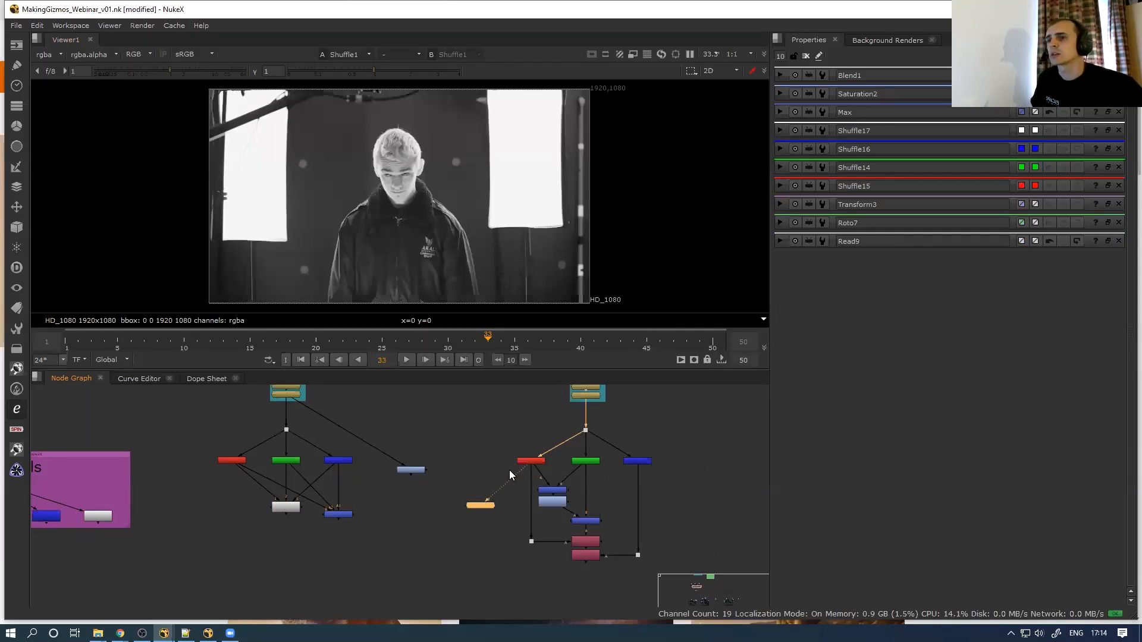
middle_drag(509, 470, 445, 466)
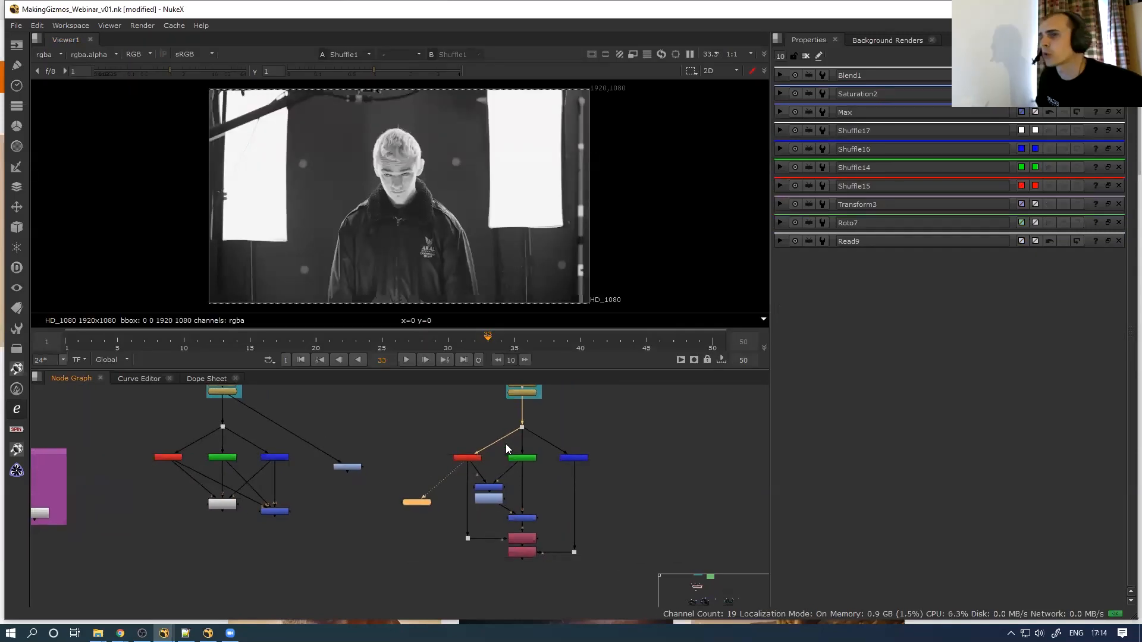
drag(497, 459, 561, 442)
key(1)
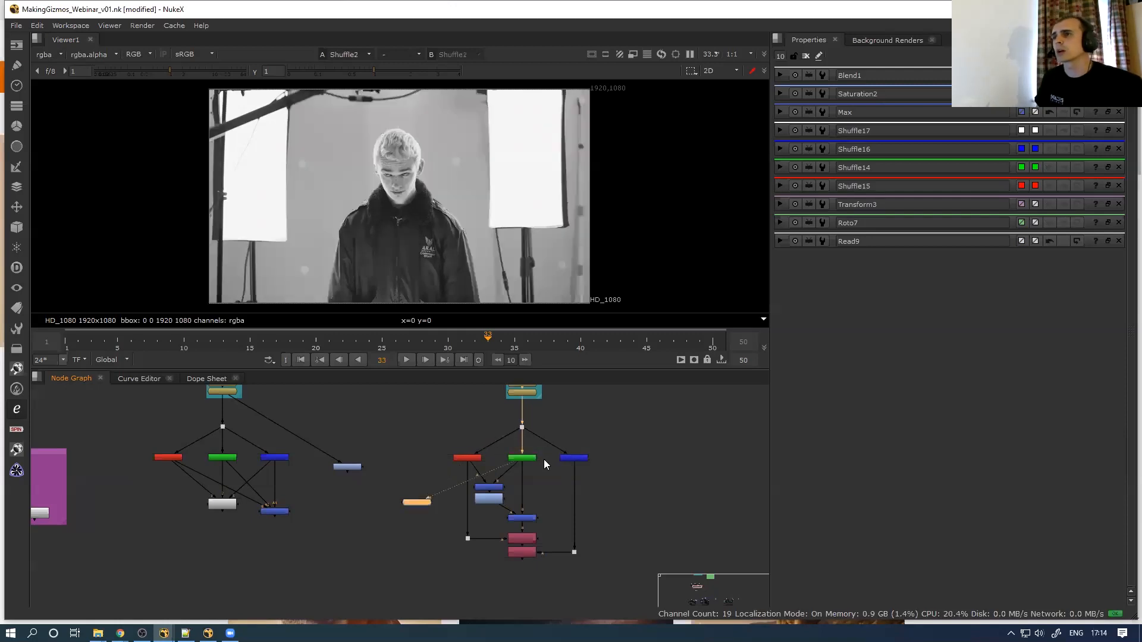
drag(405, 483, 552, 472)
key(1)
key(2)
key(1)
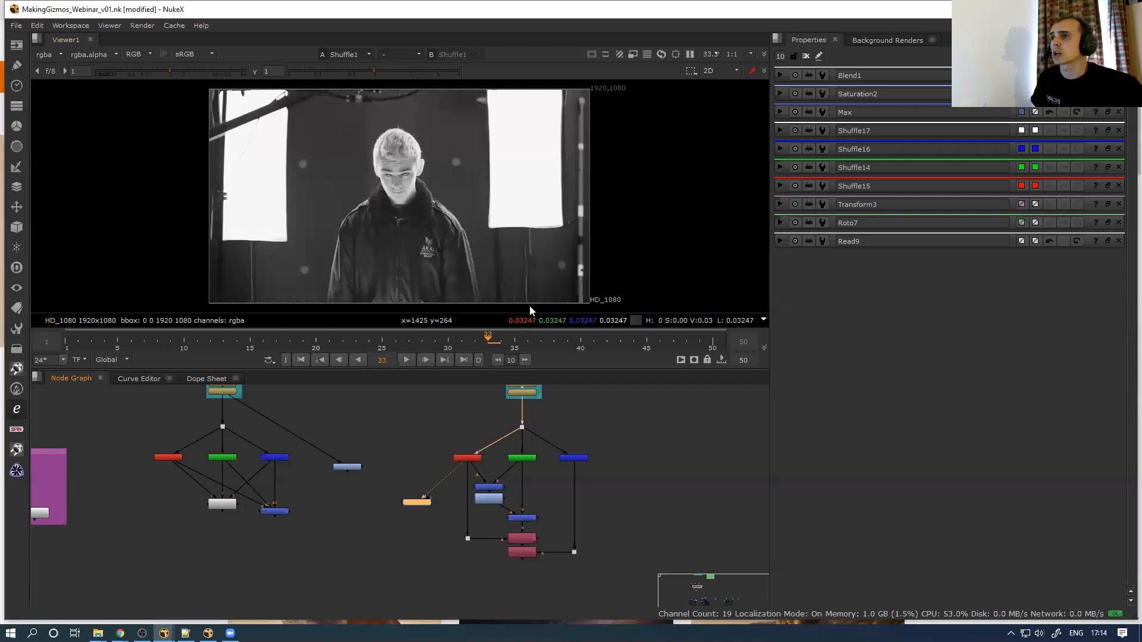
View the Merge10 and Merge11 results, then Copy5's rebuilt colour image
scroll(502, 491, up, 3)
click(502, 491)
key(1)
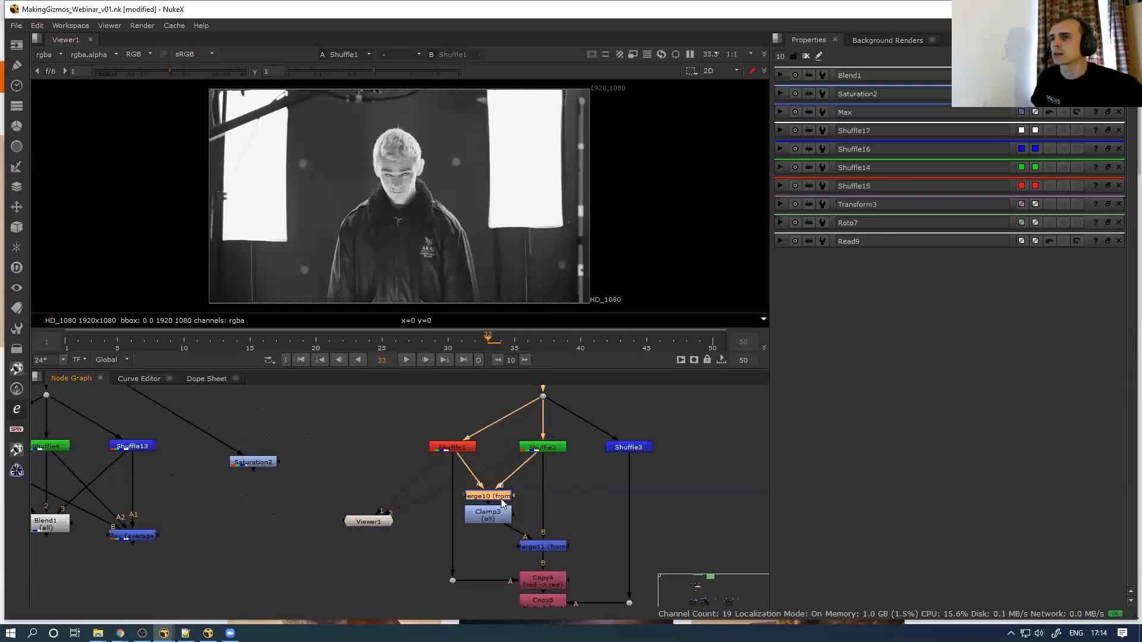
scroll(414, 183, up, 7)
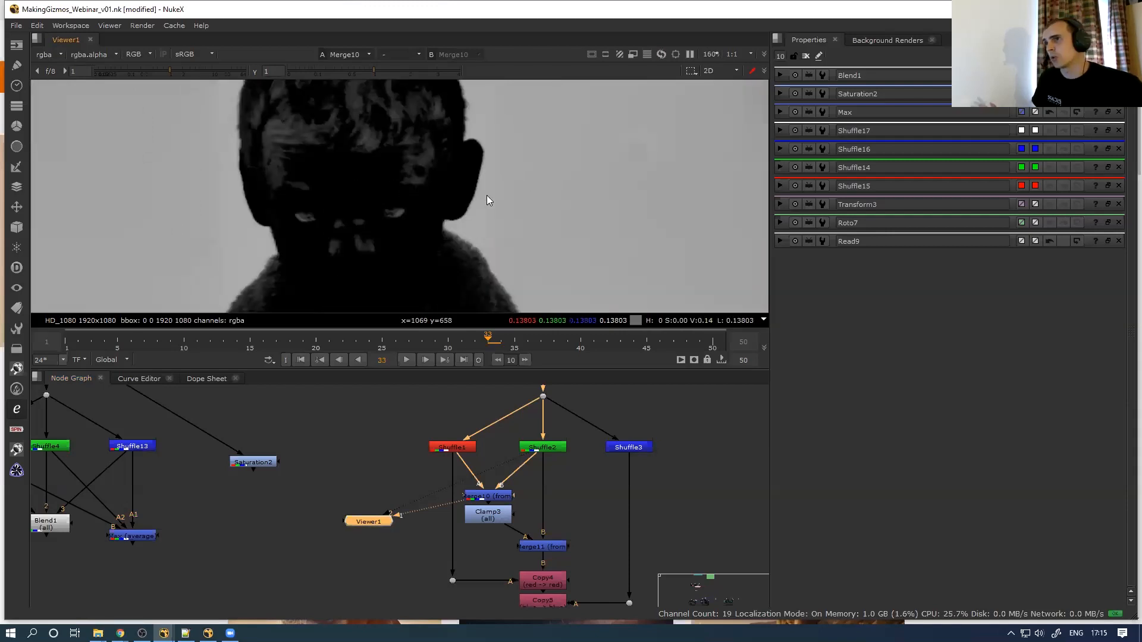
scroll(484, 196, down, 5)
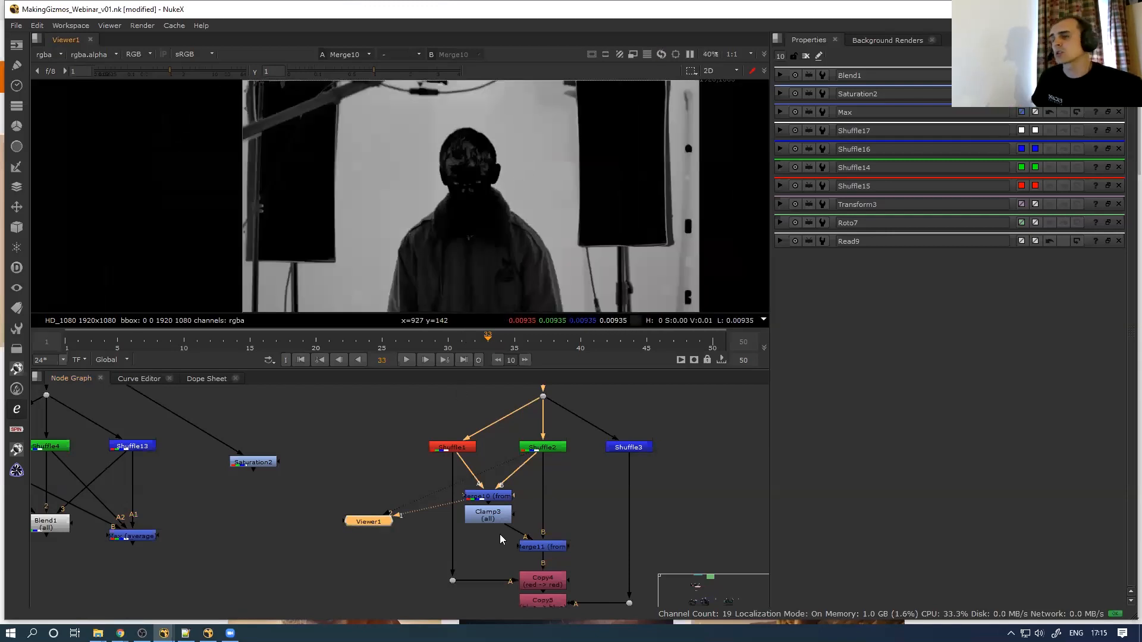
middle_drag(540, 540, 513, 488)
click(557, 476)
click(518, 496)
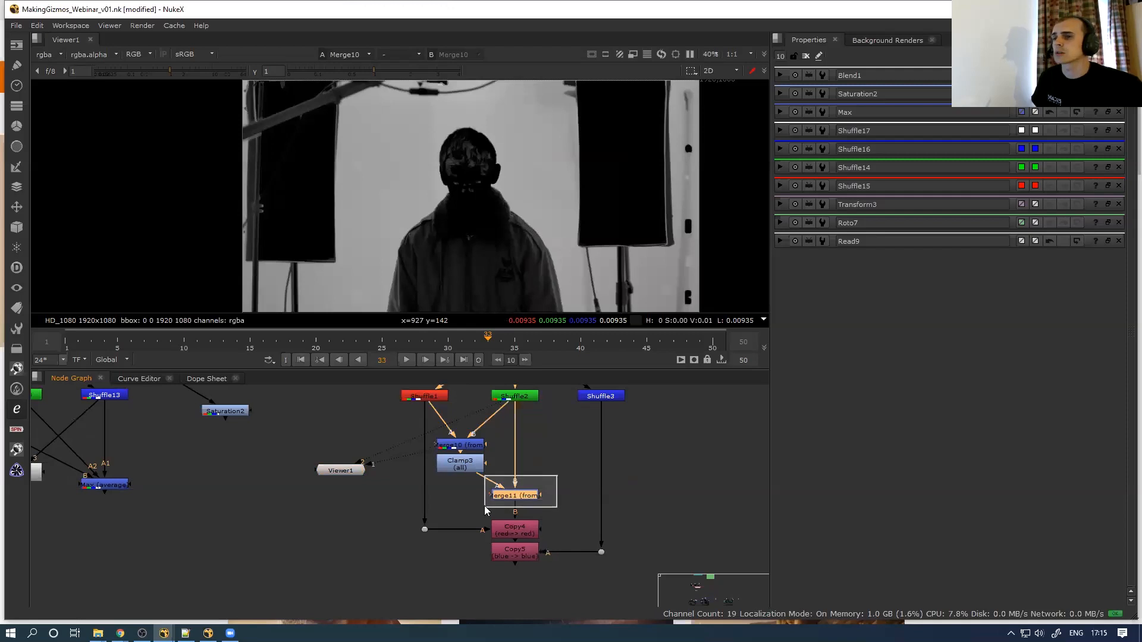
key(1)
click(511, 553)
key(1)
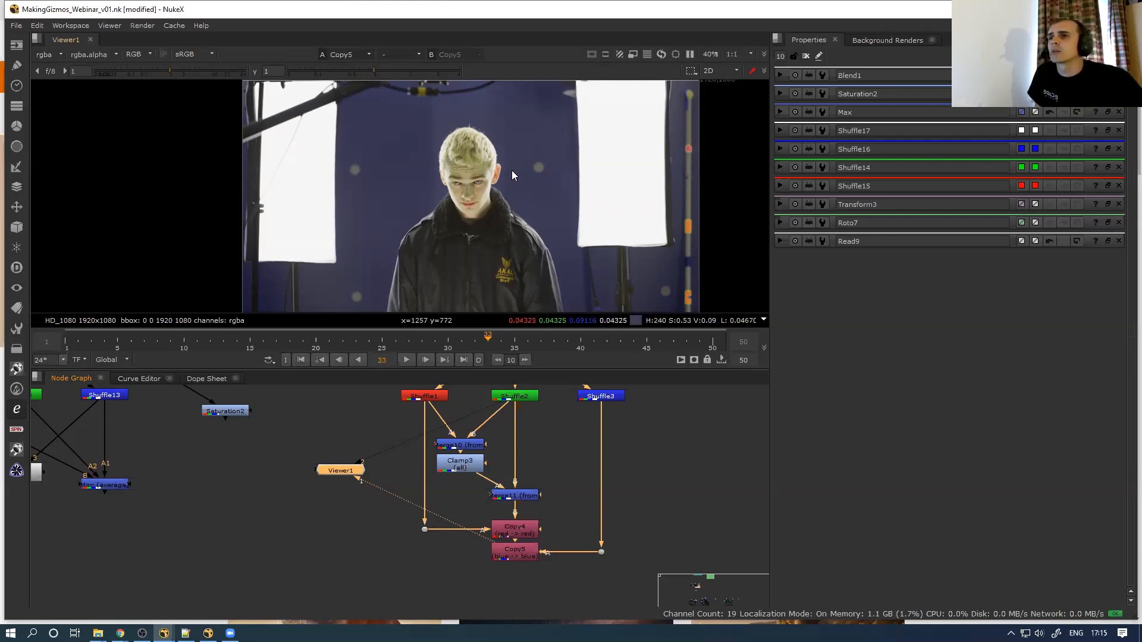
Load the Dot11 green-screen plate and Copy5's output into viewer inputs 1 and 2
scroll(559, 147, up, 2)
scroll(493, 198, up, 5)
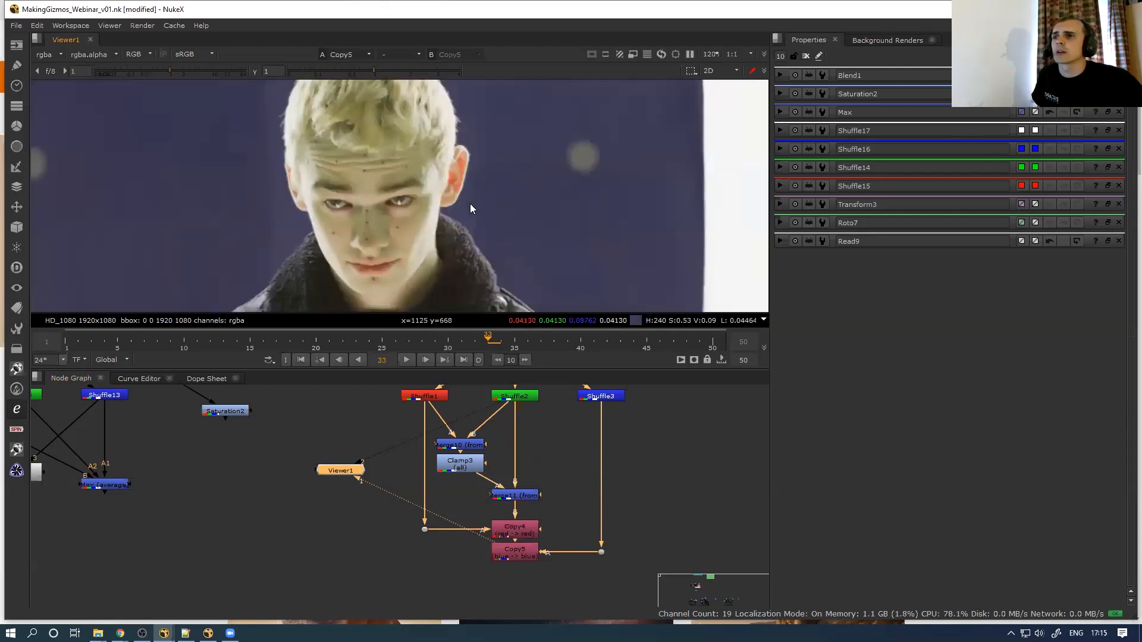
scroll(450, 473, down, 3)
click(490, 403)
key(1)
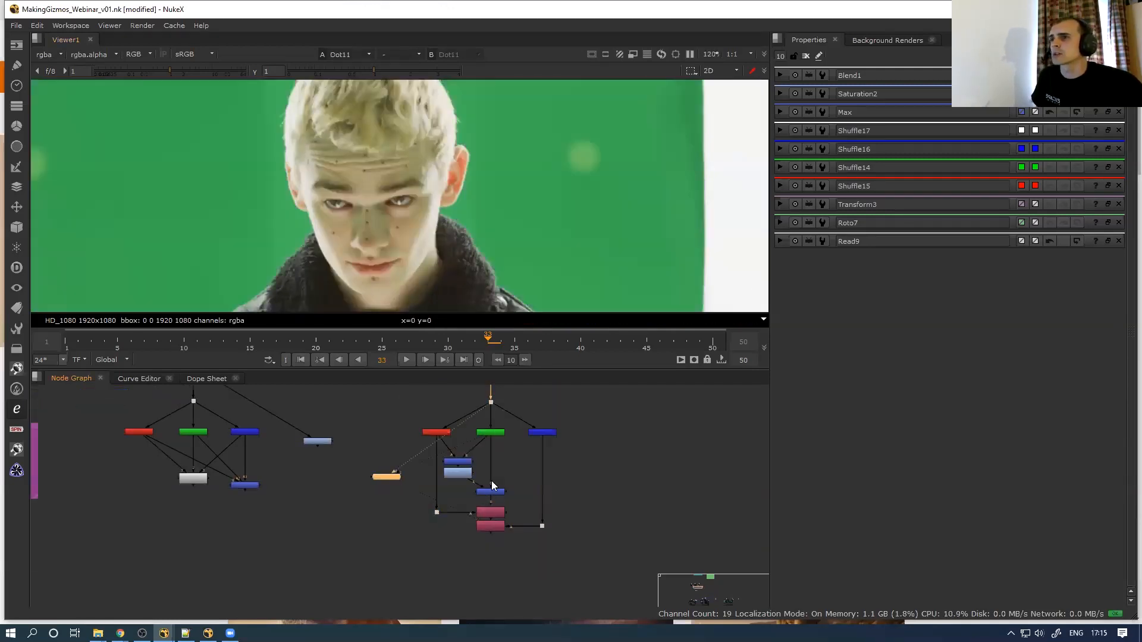
click(491, 526)
key(1)
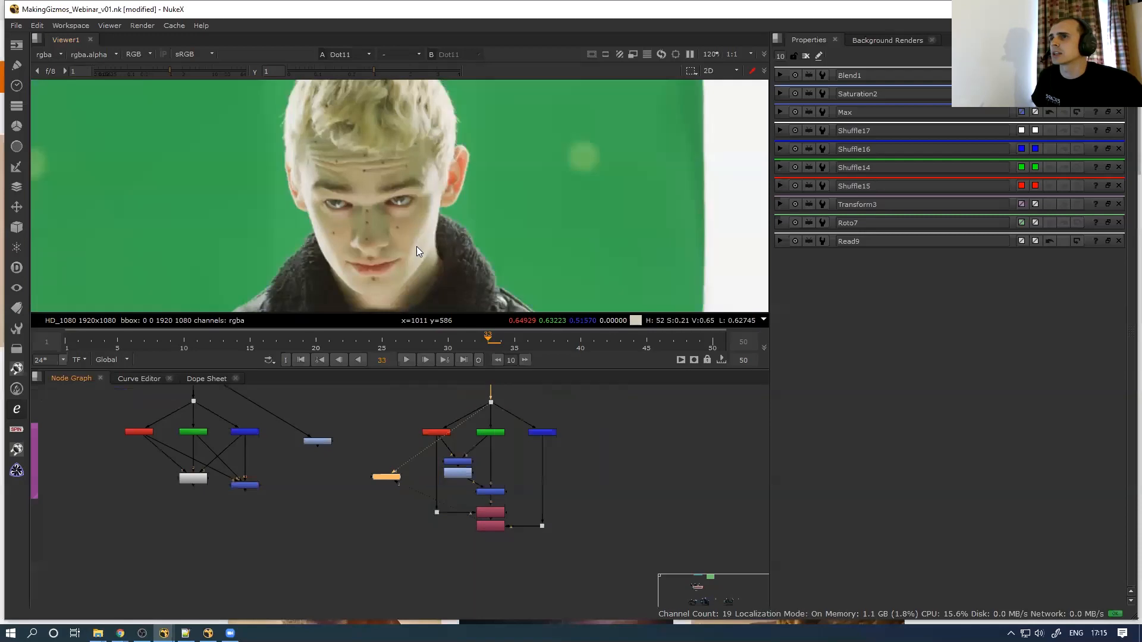
scroll(425, 260, down, 2)
middle_drag(427, 303, 438, 251)
key(1)
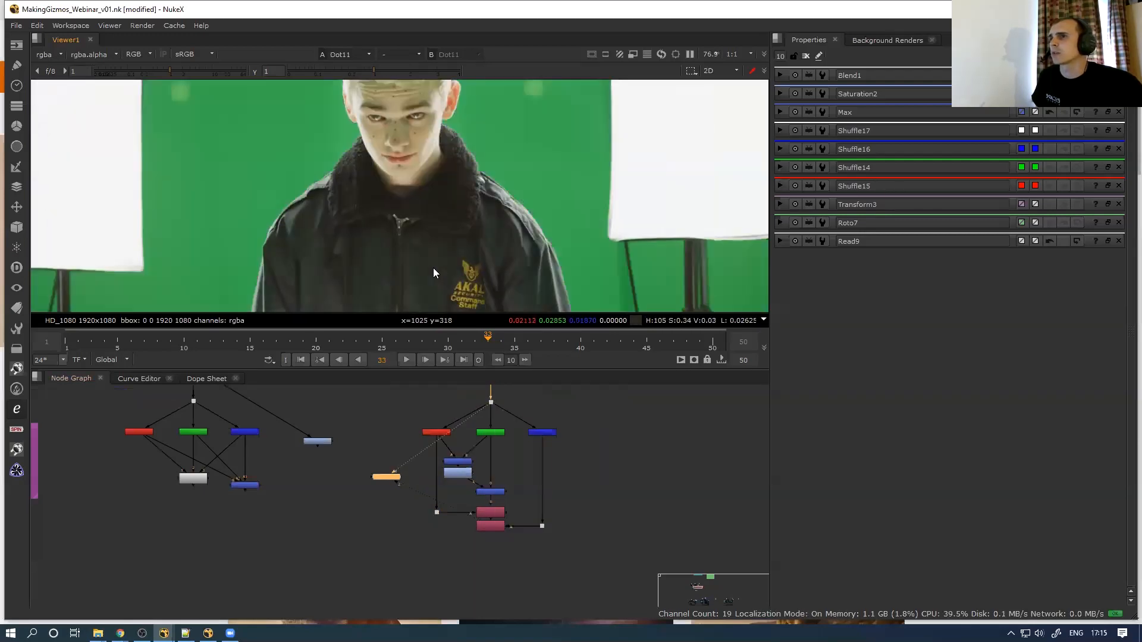
key(2)
Toggle the viewer repeatedly between the Copy5 result and the Dot11 plate
scroll(433, 266, up, 3)
scroll(452, 216, up, 2)
key(2)
key(1)
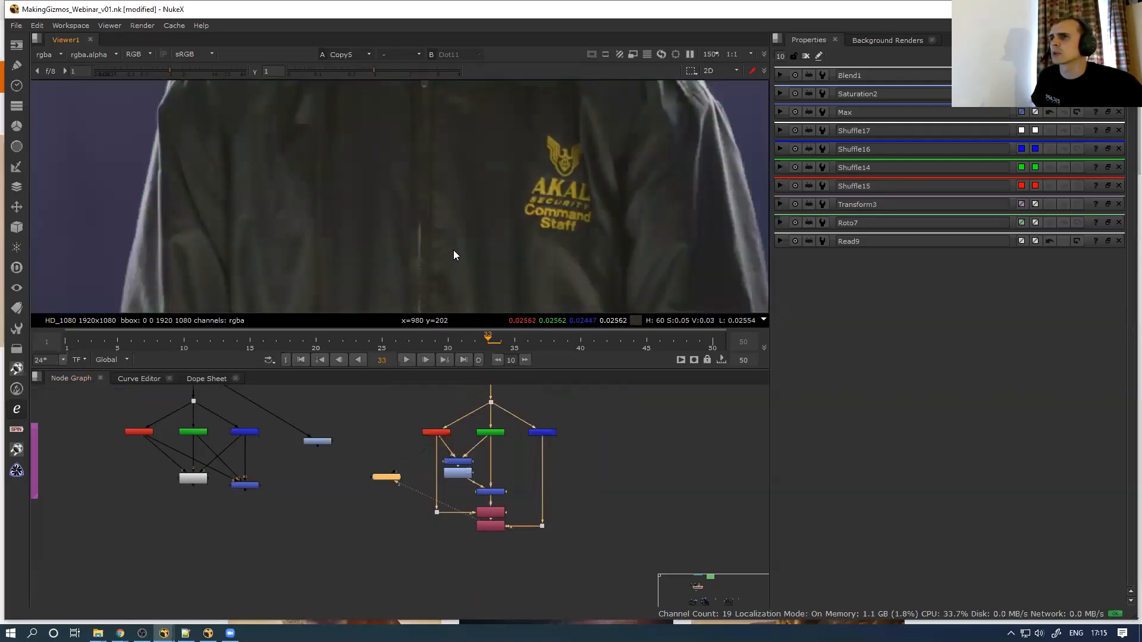
scroll(463, 241, up, 2)
key(2)
key(1)
key(2)
key(1)
key(2)
key(1)
key(2)
key(1)
key(2)
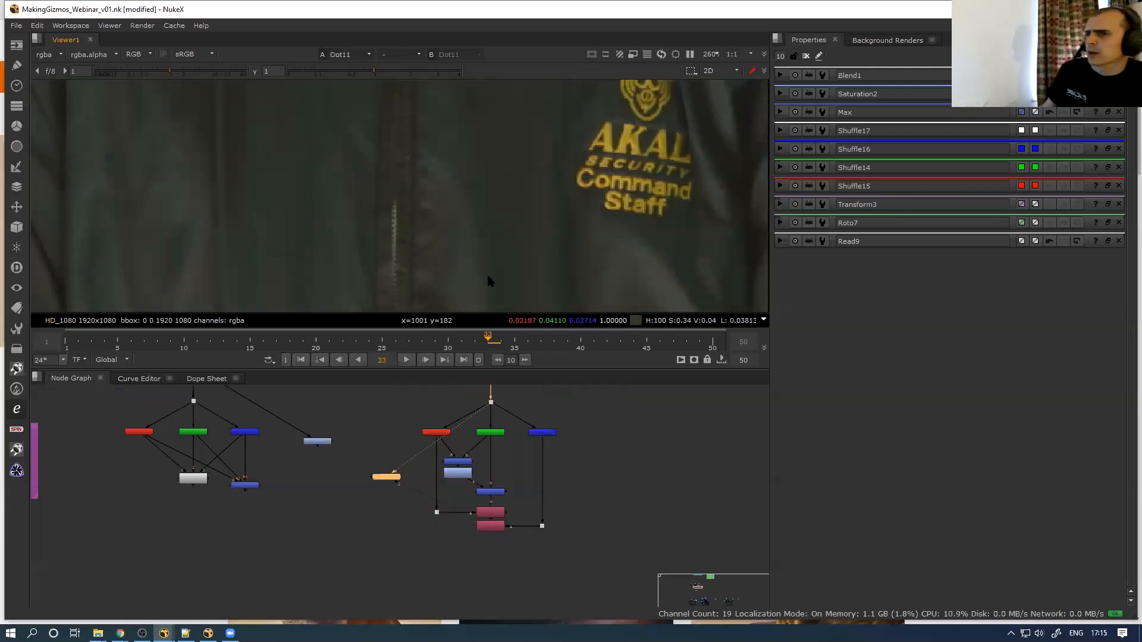
key(1)
Maximise the Node Graph and select Shuffle12, Shuffle4 and Shuffle13
click(404, 483)
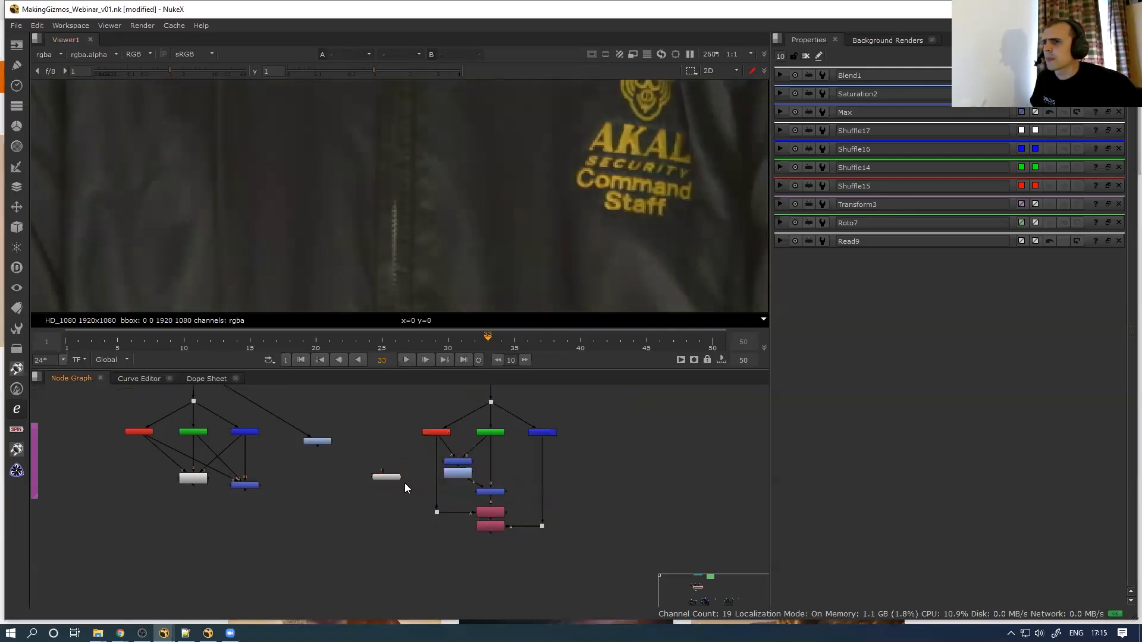
key(space)
middle_drag(394, 468, 504, 360)
scroll(287, 298, up, 5)
drag(133, 397, 535, 259)
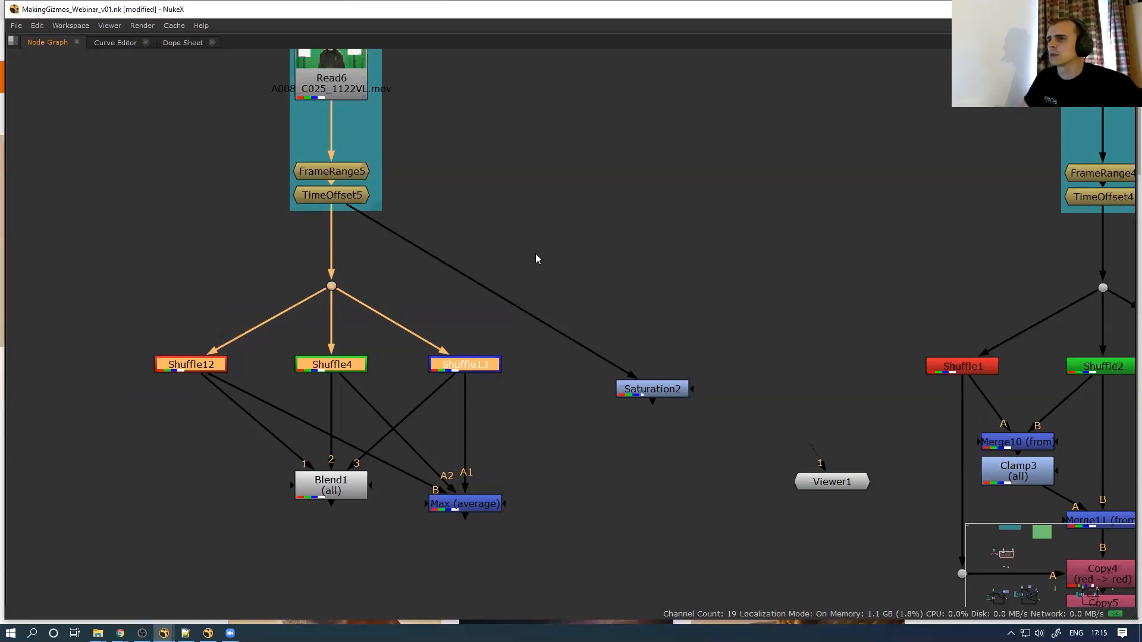
Select the FG backdrop with its Read, FrameRange and TimeOffset nodes and paste a copy into empty space
click(632, 321)
scroll(1011, 297, down, 2)
middle_drag(1011, 298, 643, 249)
scroll(633, 256, down, 4)
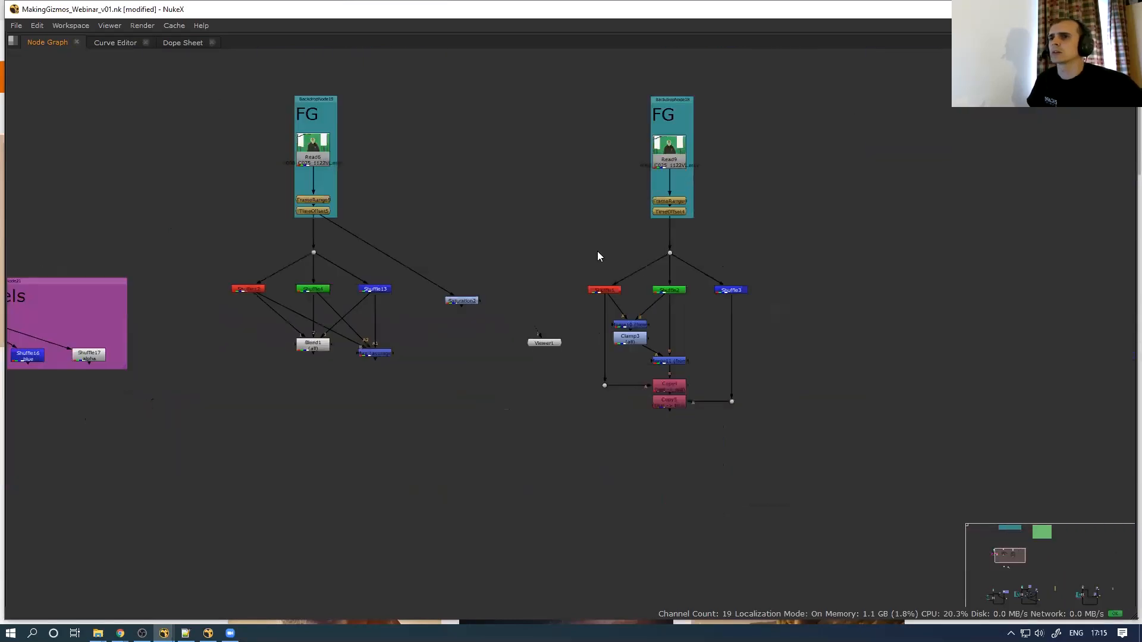
middle_drag(574, 251, 834, 279)
middle_drag(428, 252, 595, 222)
drag(474, 147, 512, 113)
middle_drag(402, 218, 603, 197)
key(ctrl+v)
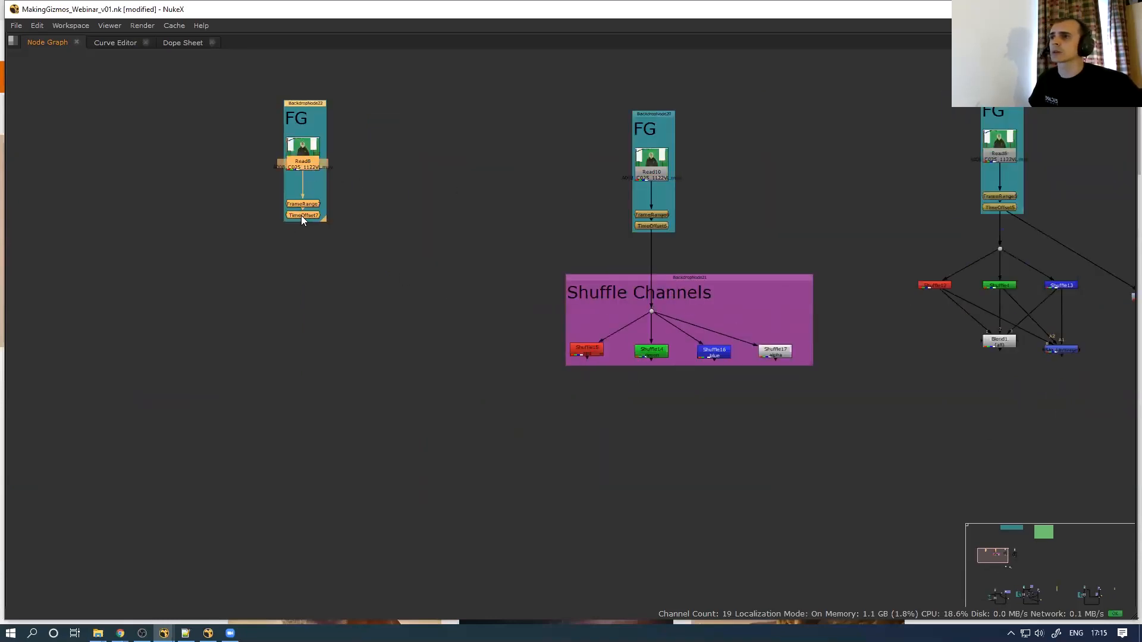
Place Viewer1 below the pasted FG backdrop and nudge the copy slightly down-left
click(409, 258)
scroll(767, 323, down, 2)
drag(1010, 330, 203, 310)
drag(180, 271, 288, 125)
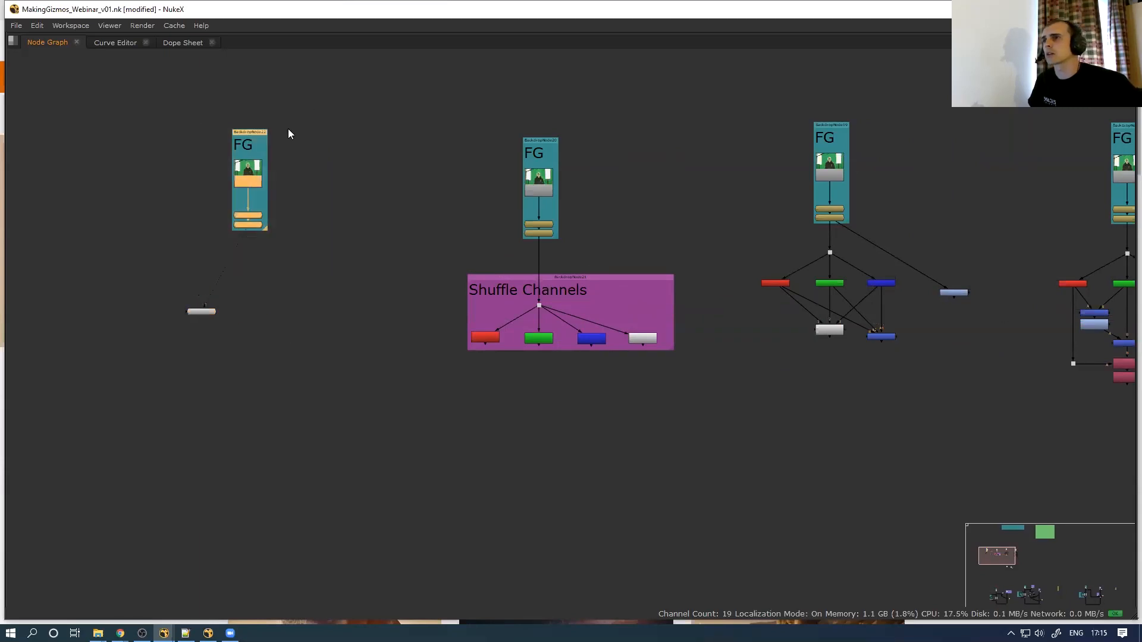
drag(237, 178, 235, 185)
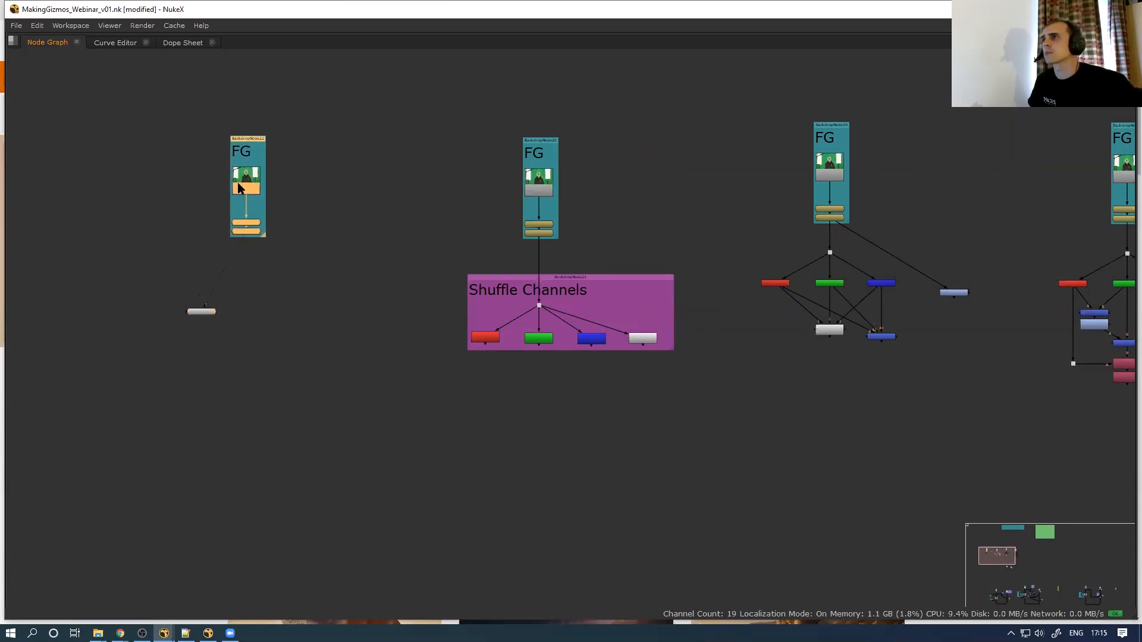
scroll(261, 249, up, 2)
click(260, 258)
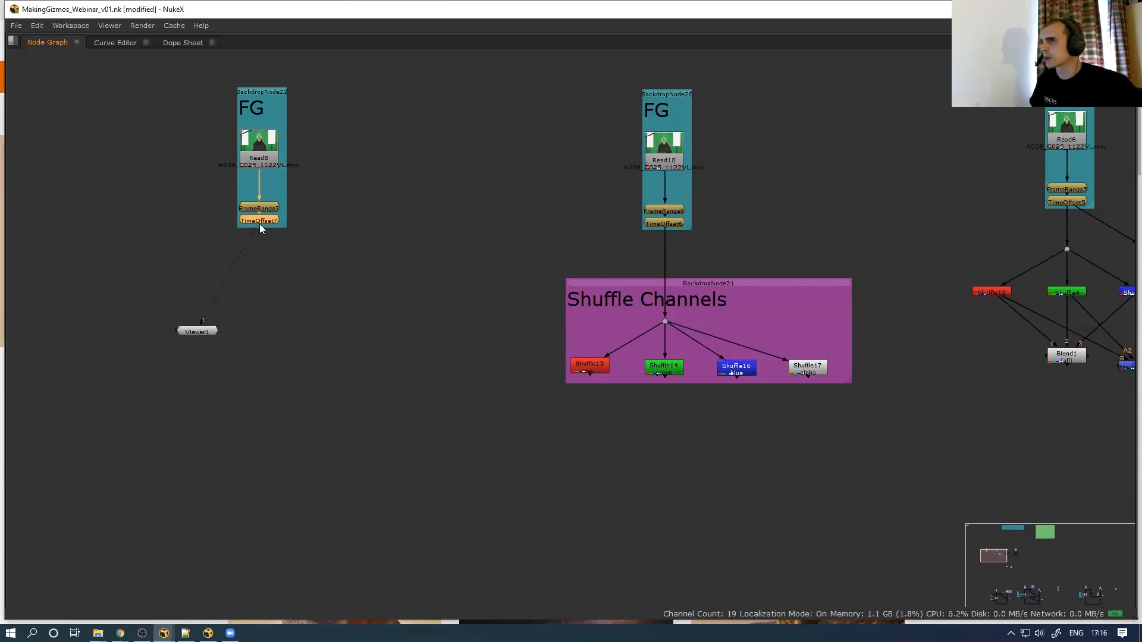
Add a Shuffle node, Shuffle18, under TimeOffset7 and move it below the FG backdrop
key(Tab)
text(shuf)
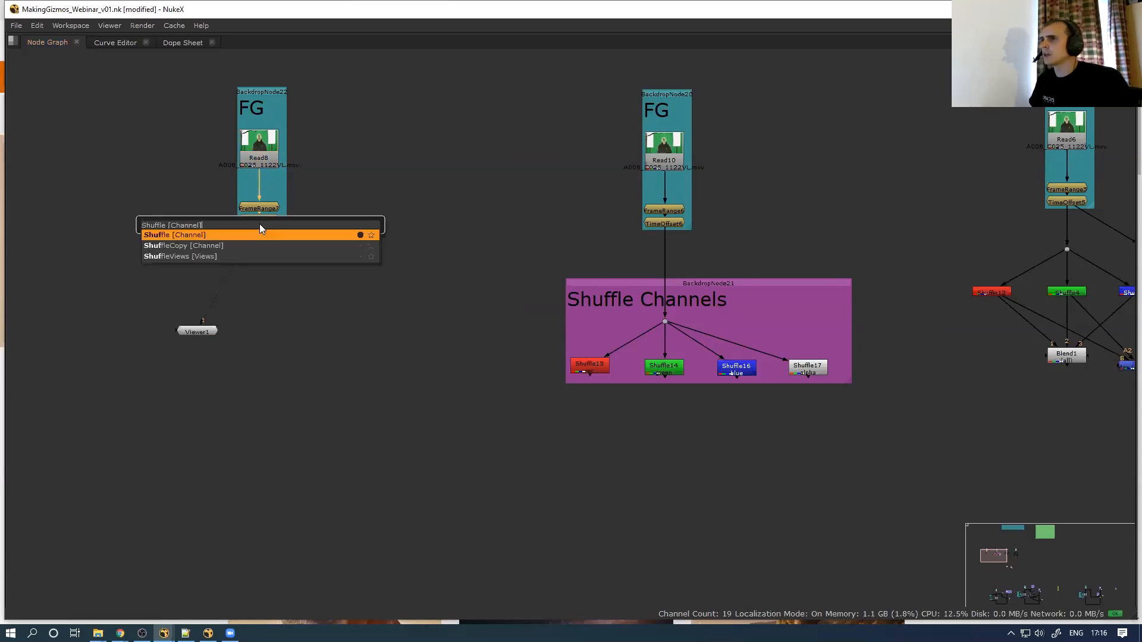
key(Return)
drag(262, 238, 261, 295)
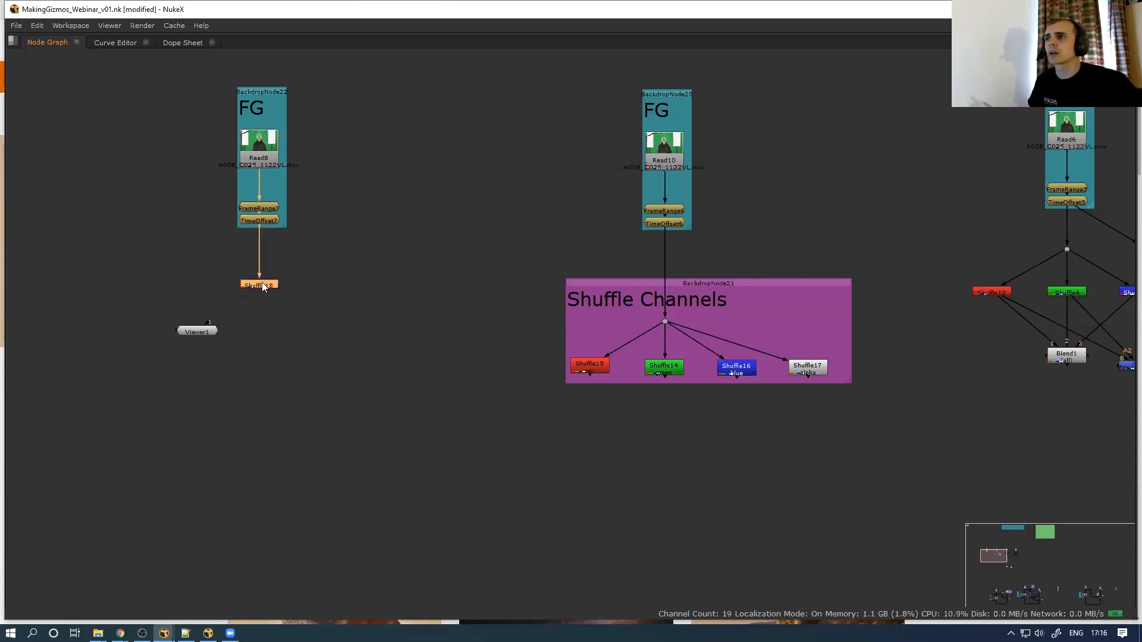
Restore the viewer and Properties layout and route green into Shuffle18's red output
key(space)
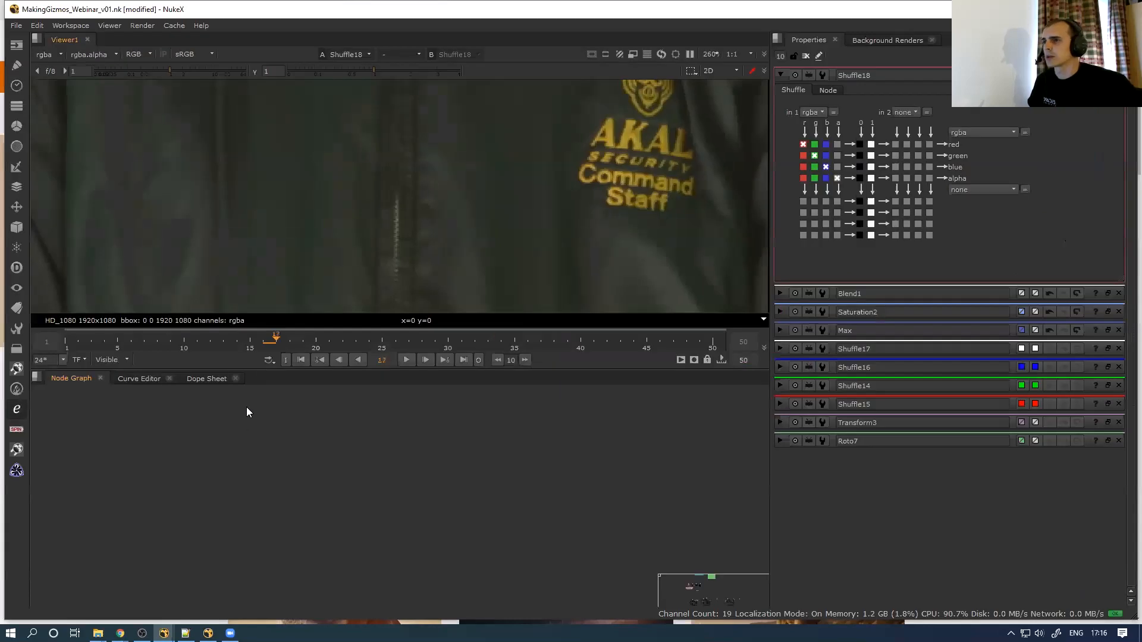
key(space)
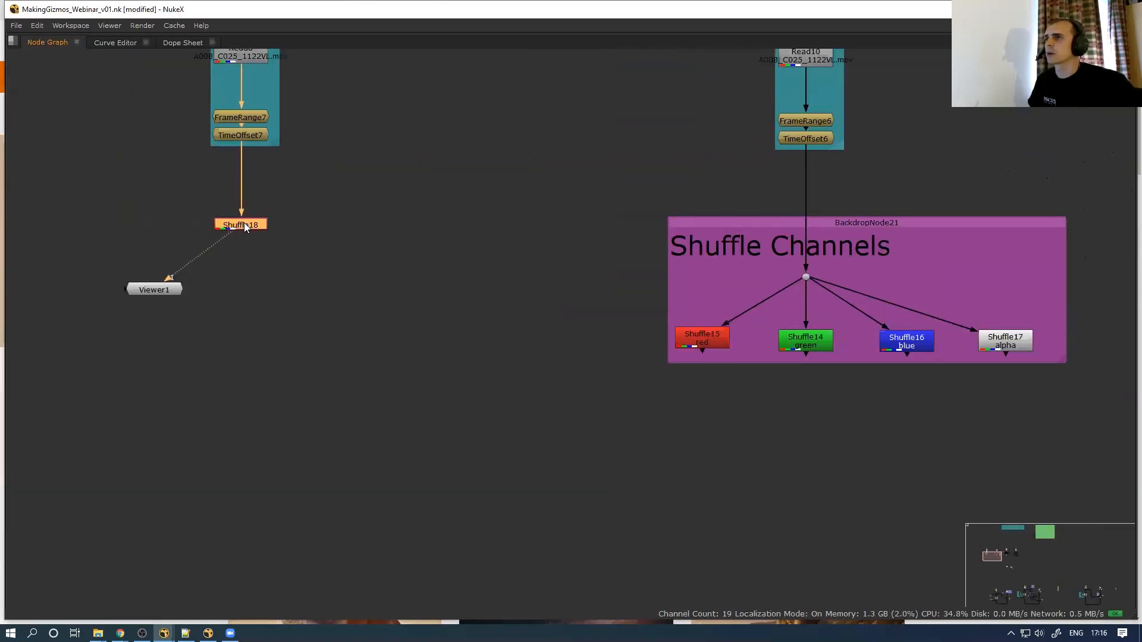
key(space)
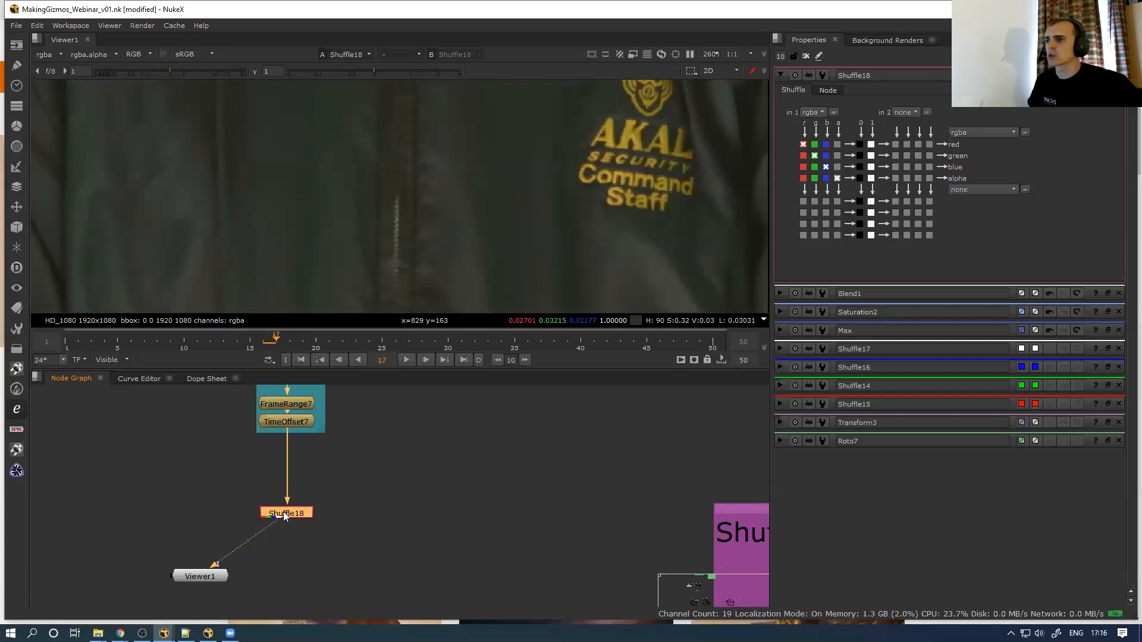
click(815, 144)
Route green into Shuffle18's blue and alpha outputs and fit the frame in the viewer
click(814, 167)
click(815, 177)
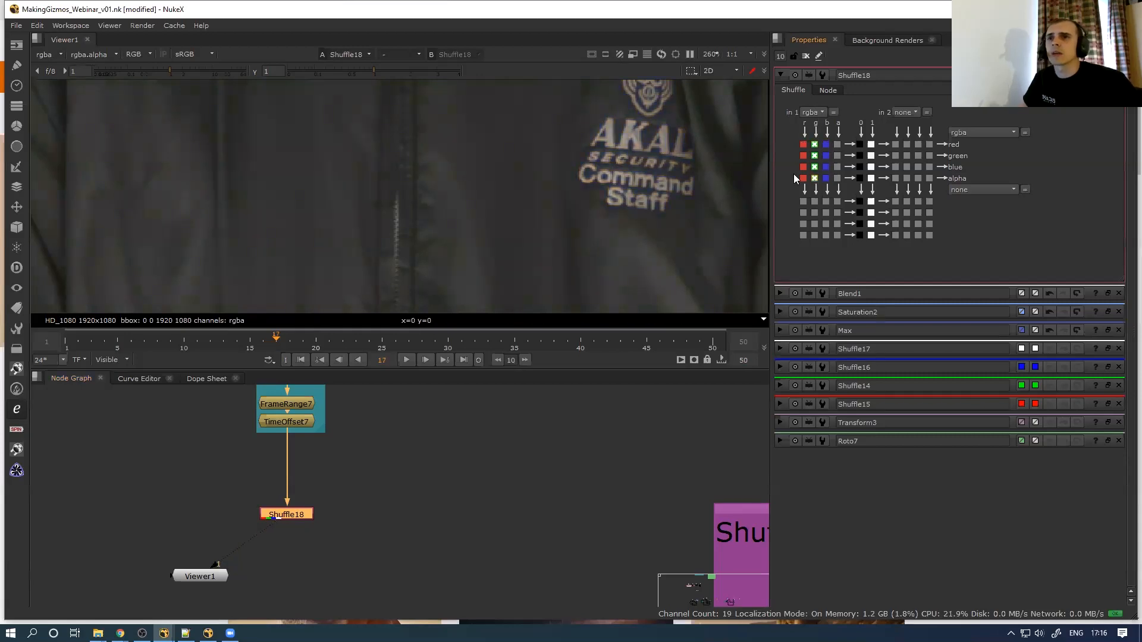
scroll(567, 176, down, 2)
key(f)
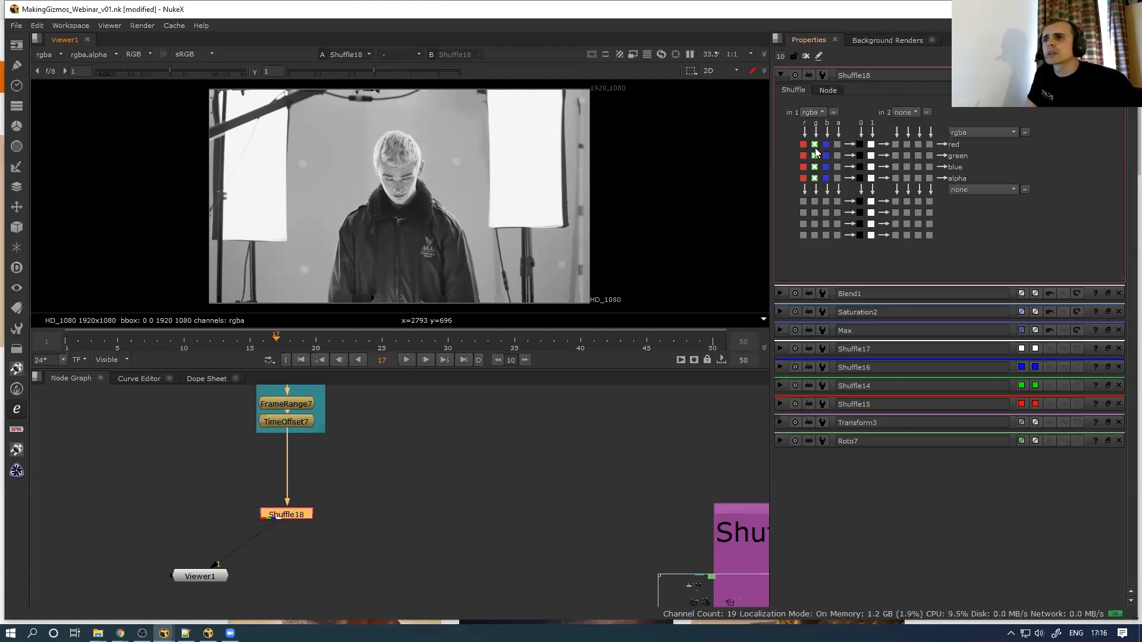
Colour Shuffle18's node tile pure green
click(1021, 75)
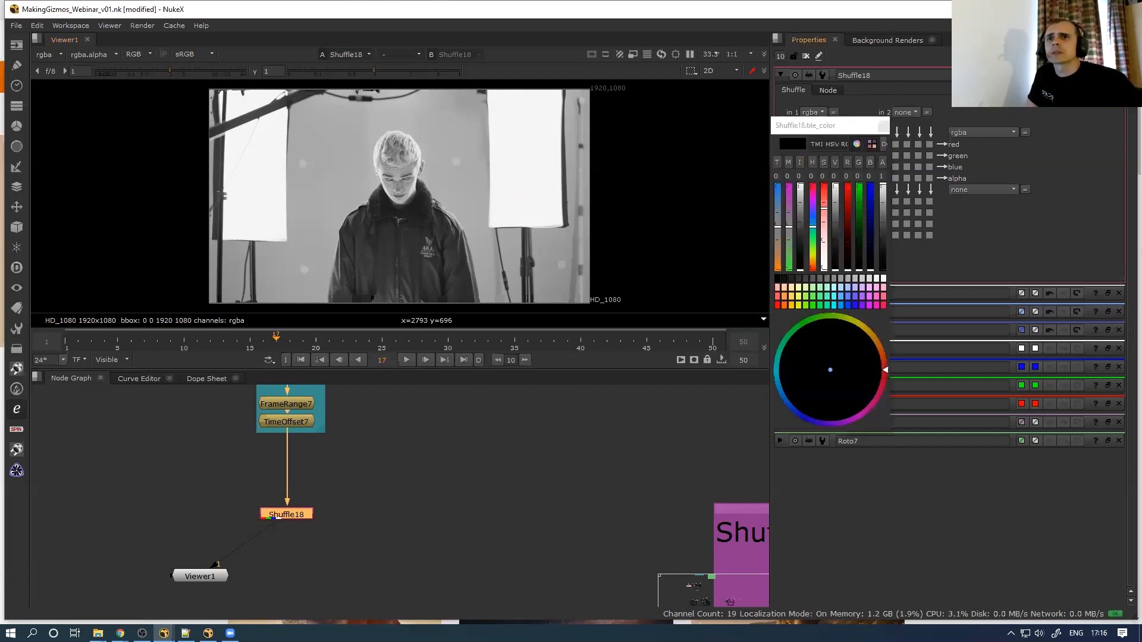
click(860, 187)
click(883, 126)
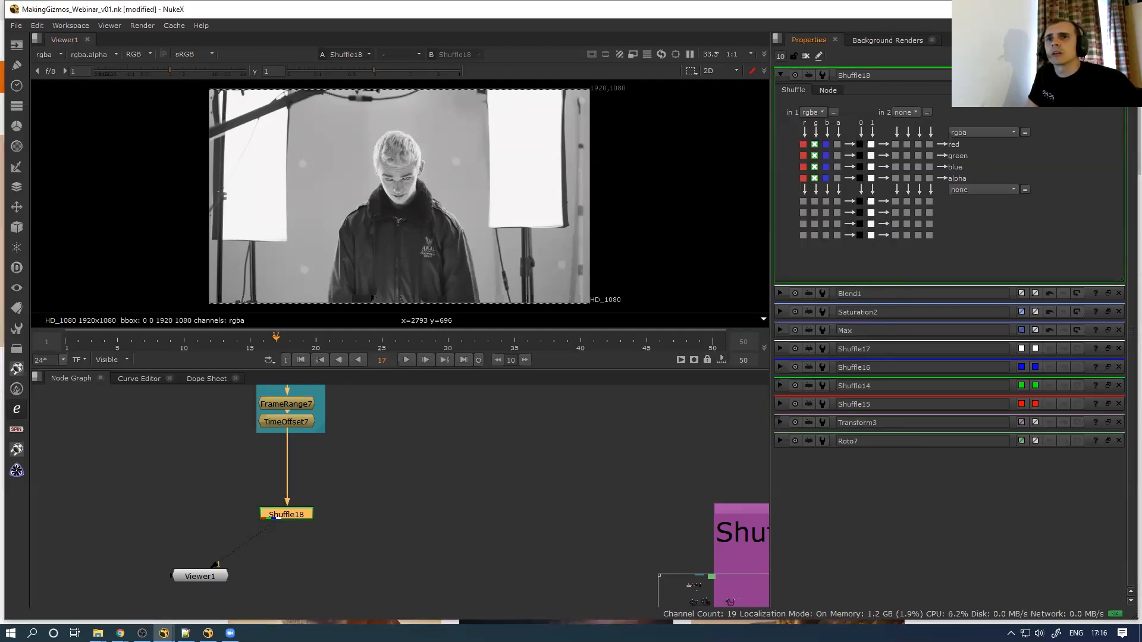
scroll(281, 514, up, 2)
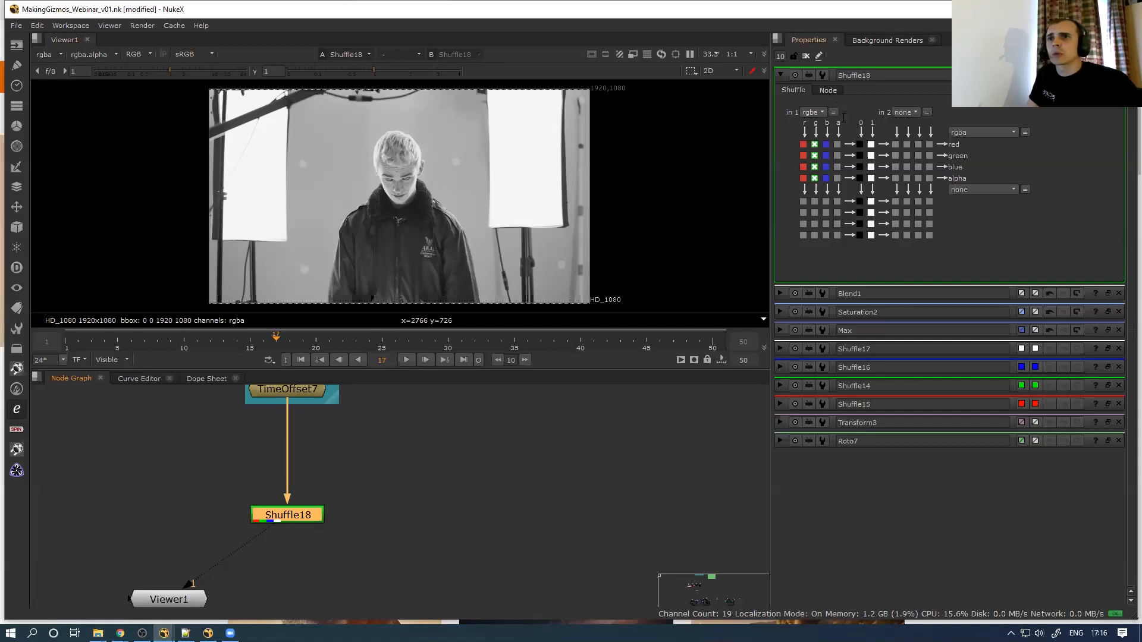
Enter 'green to RGBA' as Shuffle18's label on its Node tab
click(828, 90)
click(870, 131)
text(gre)
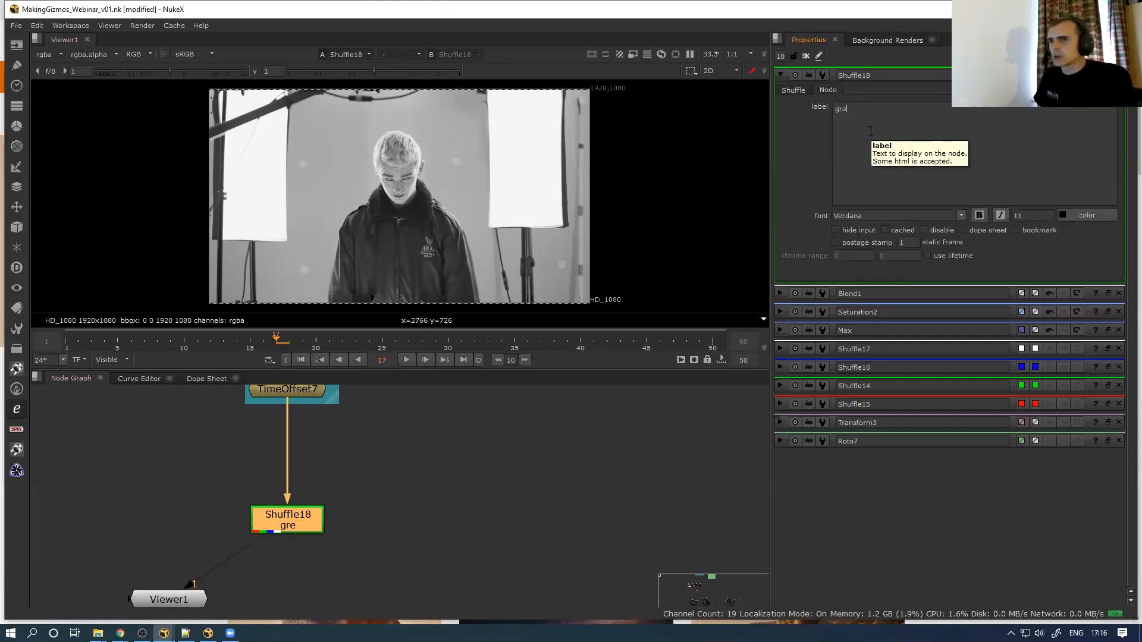
text(en to all)
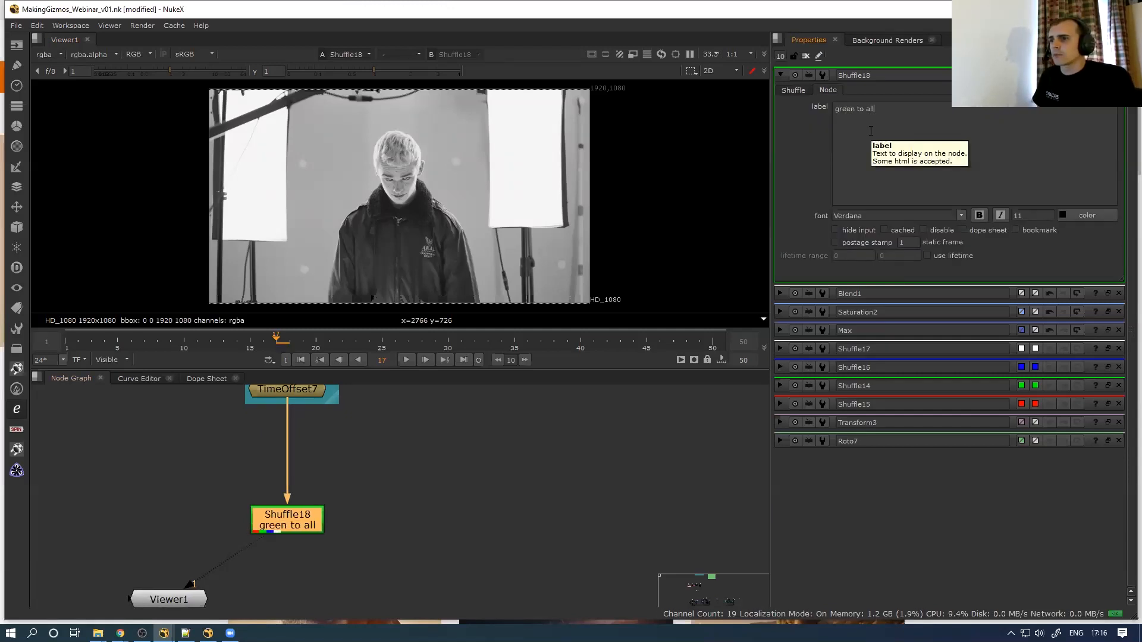
key(BackSpace)
key(BackSpace)
key(BackSpace)
text(RGBA)
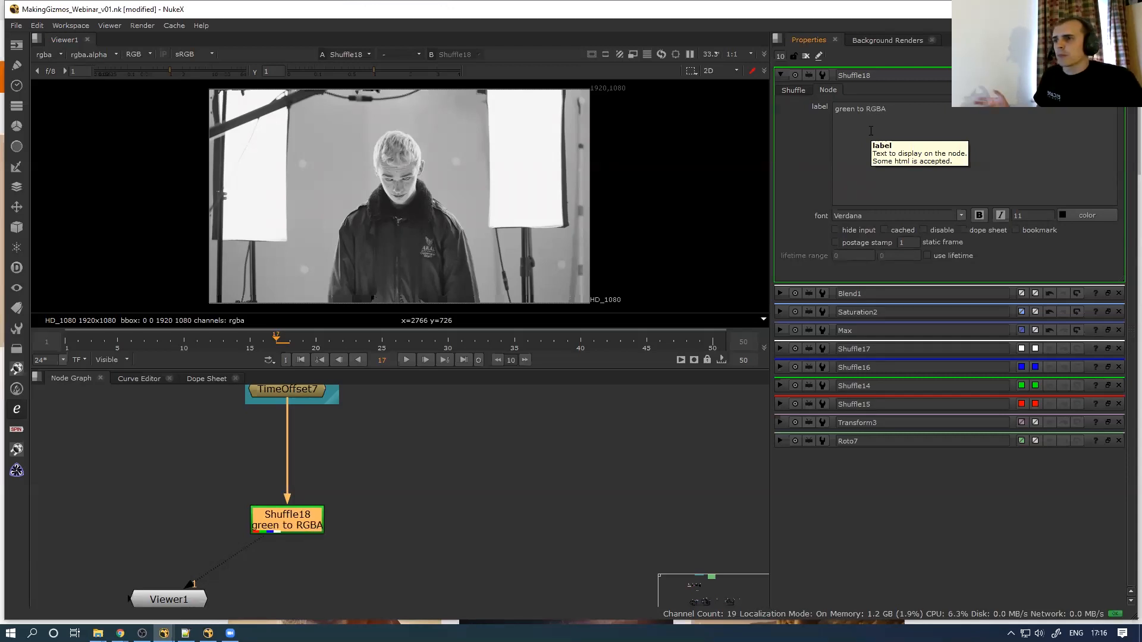
click(793, 89)
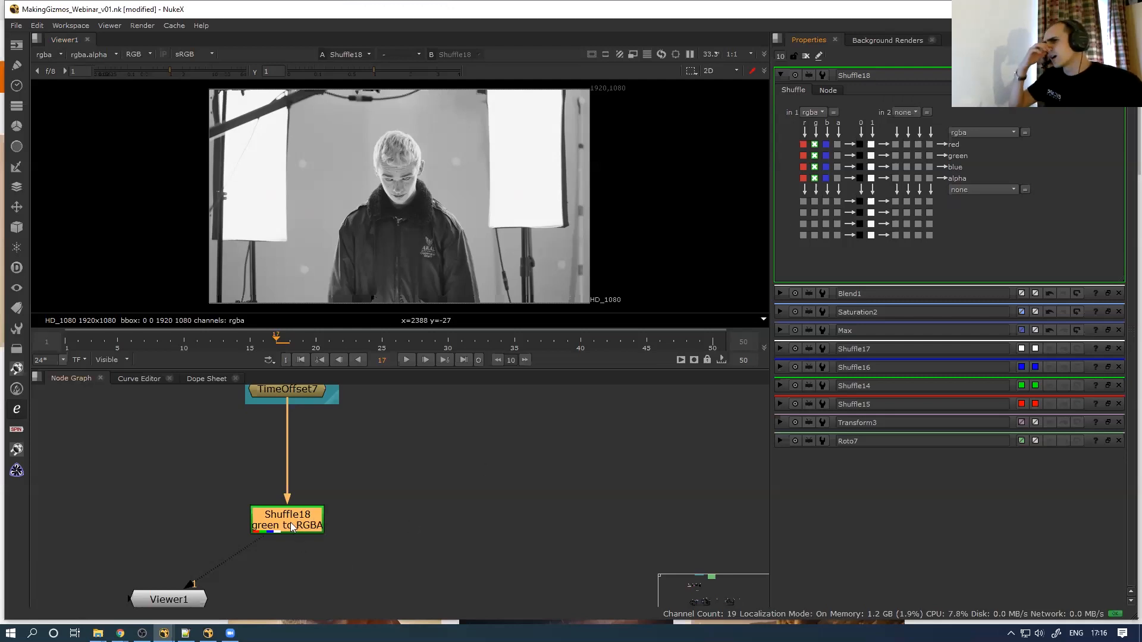
Copy and paste Shuffle18, delete the Shuffle19 duplicate, and reopen Shuffle18's properties
middle_drag(290, 522, 228, 503)
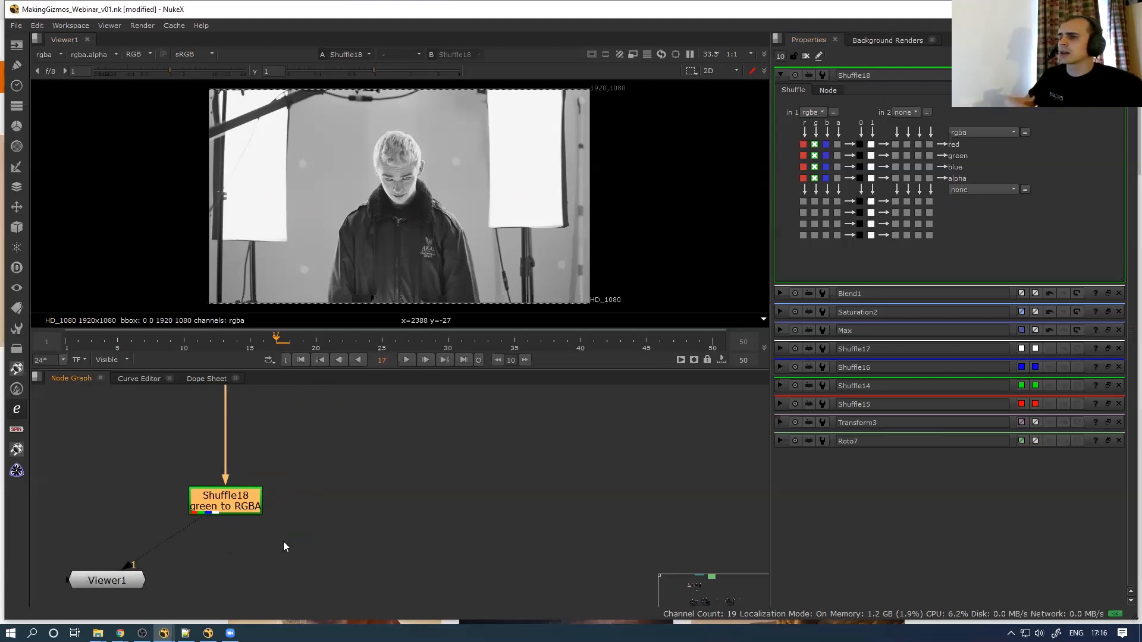
drag(347, 444, 156, 526)
key(ctrl+c)
key(ctrl+v)
key(Delete)
double_click(233, 509)
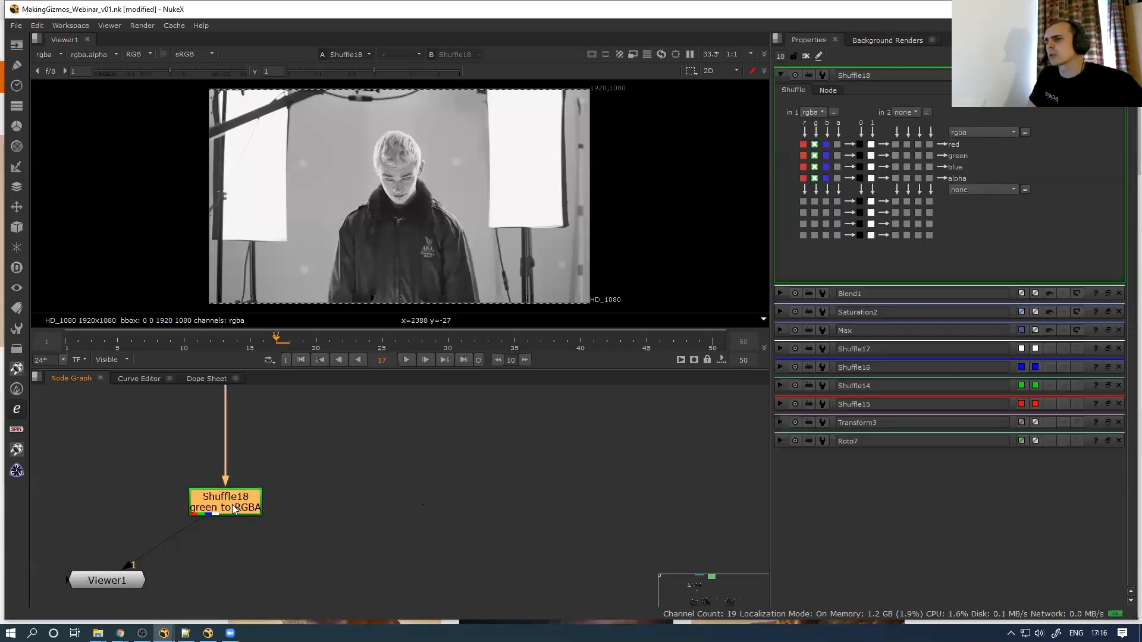
Save Shuffle18's settings as a user node preset whose name begins Shuffle_green_to
click(823, 74)
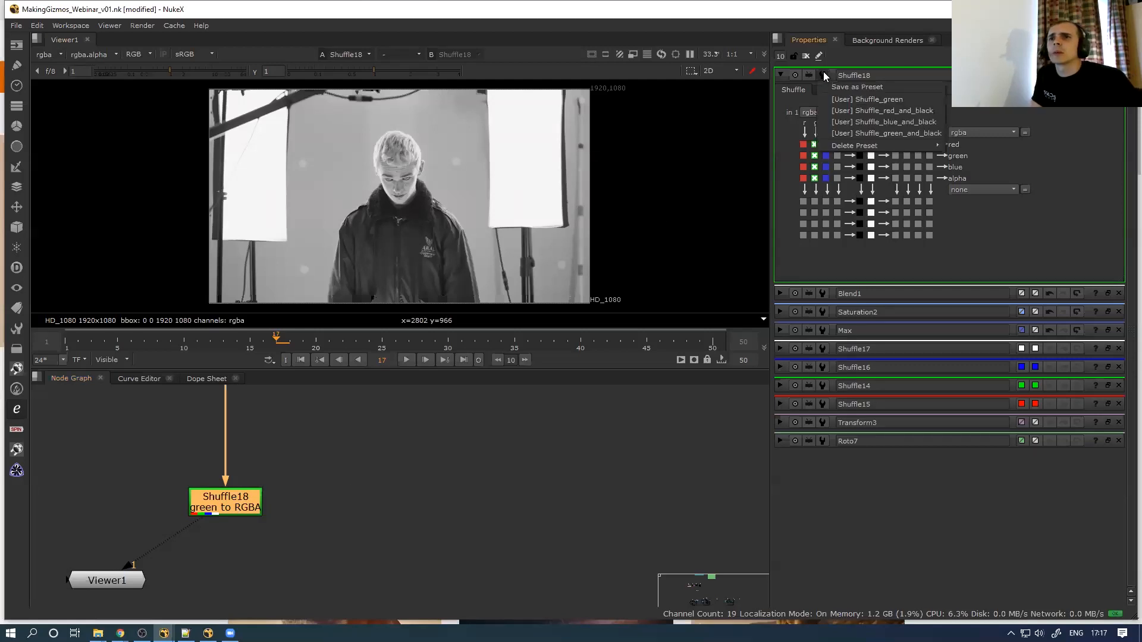
click(856, 87)
click(583, 311)
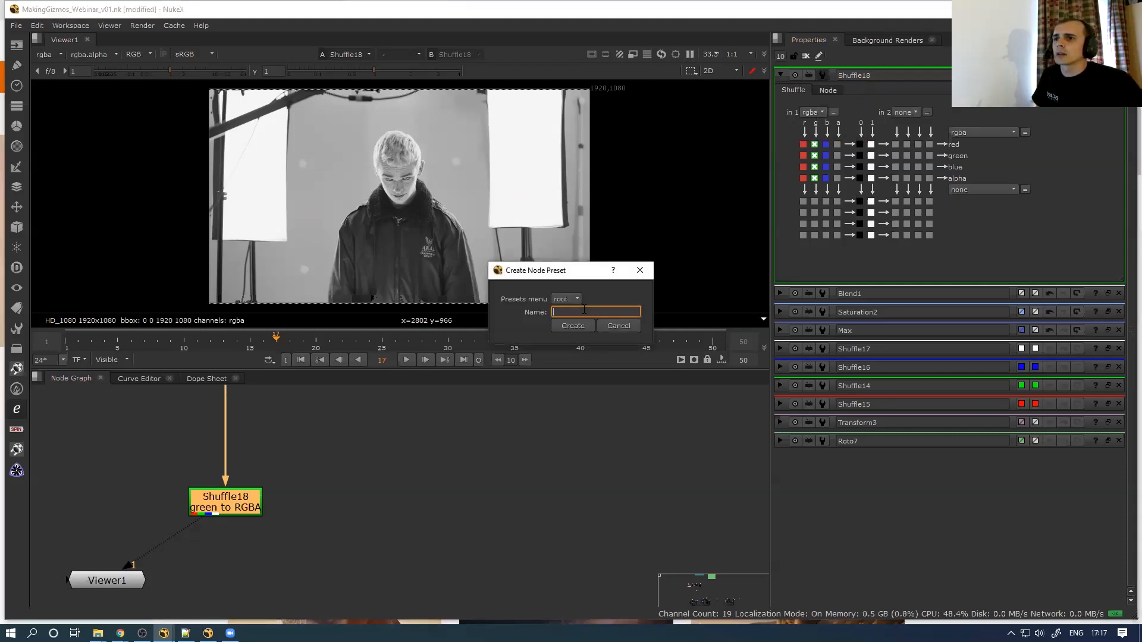
text(Shuffle_green_to_all)
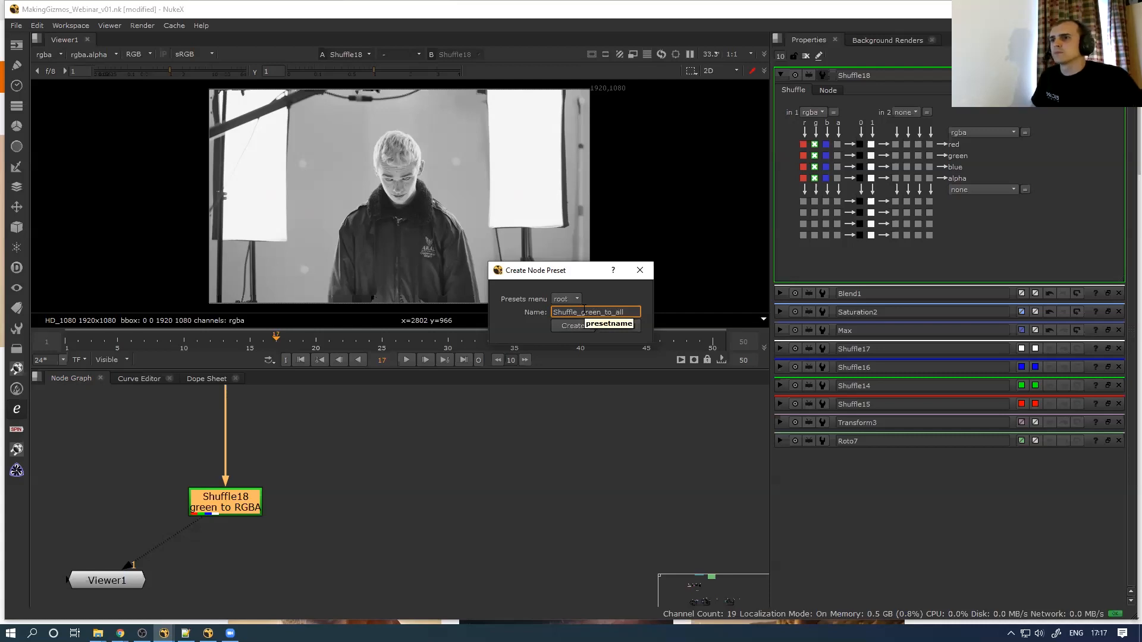
key(Return)
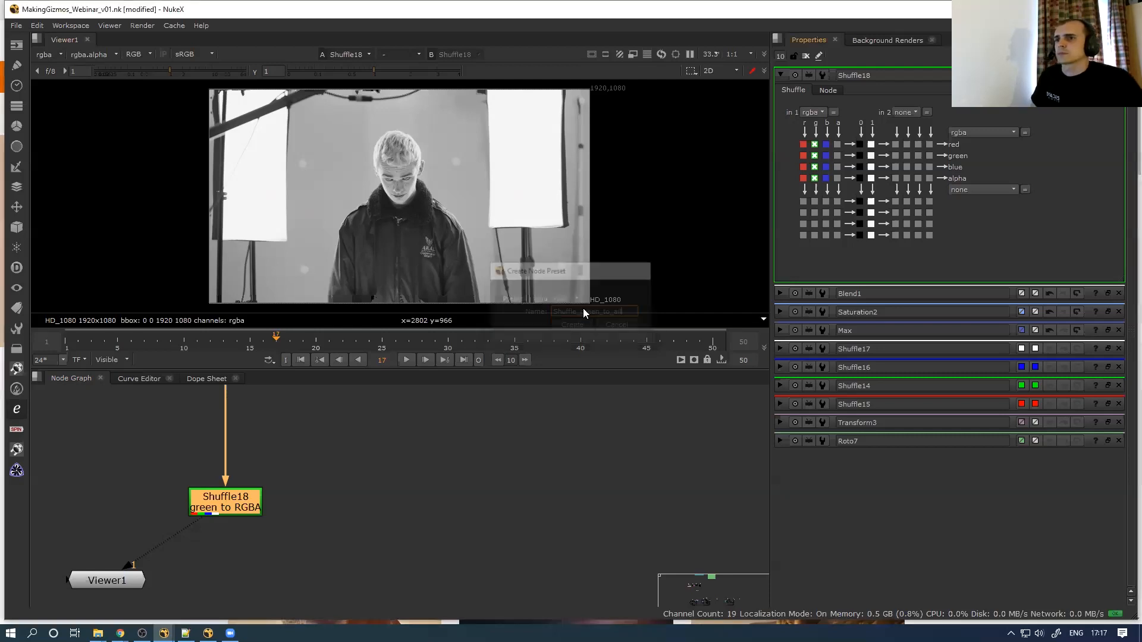
click(370, 511)
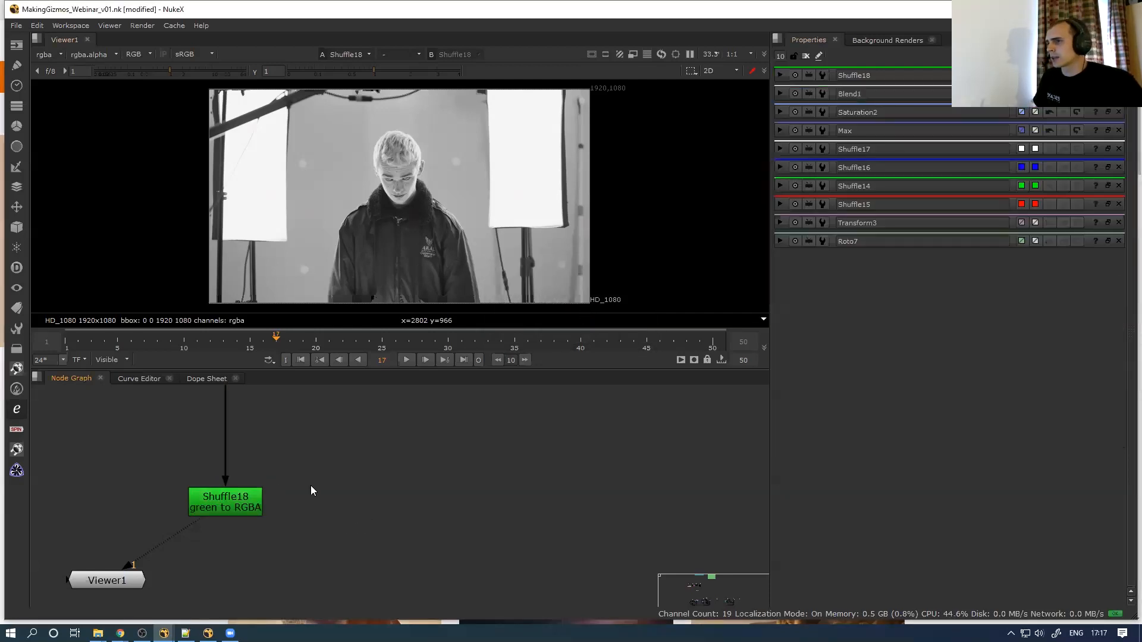
Add a Shuffle19 node, connect it to Viewer1, and view its output
key(Tab)
text(Shuf)
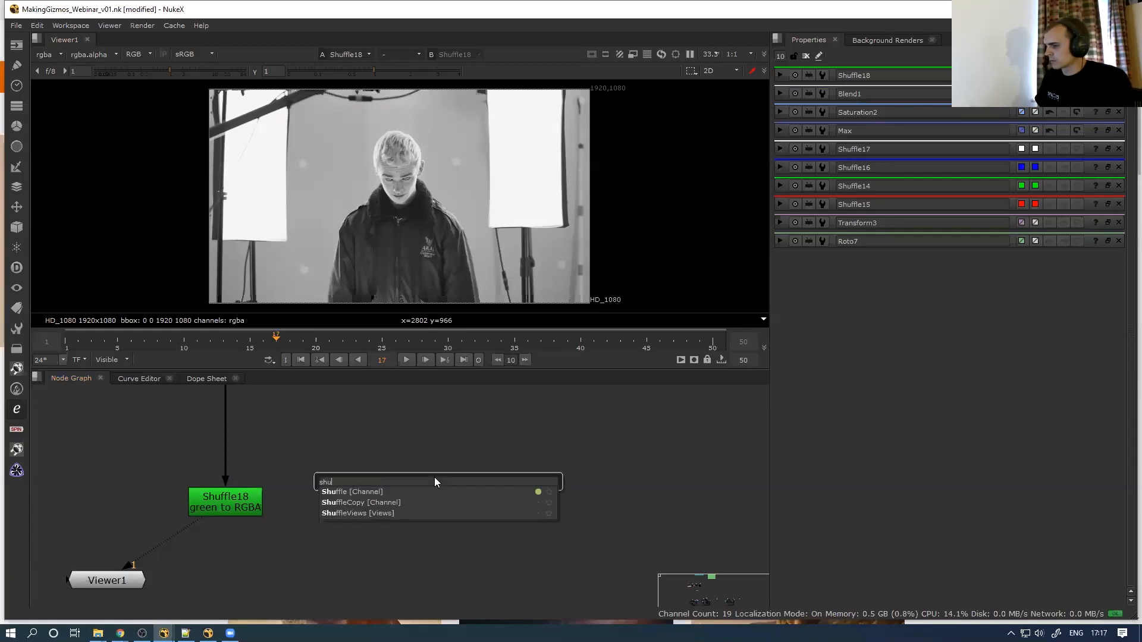
key(Return)
drag(417, 487, 412, 491)
key(1)
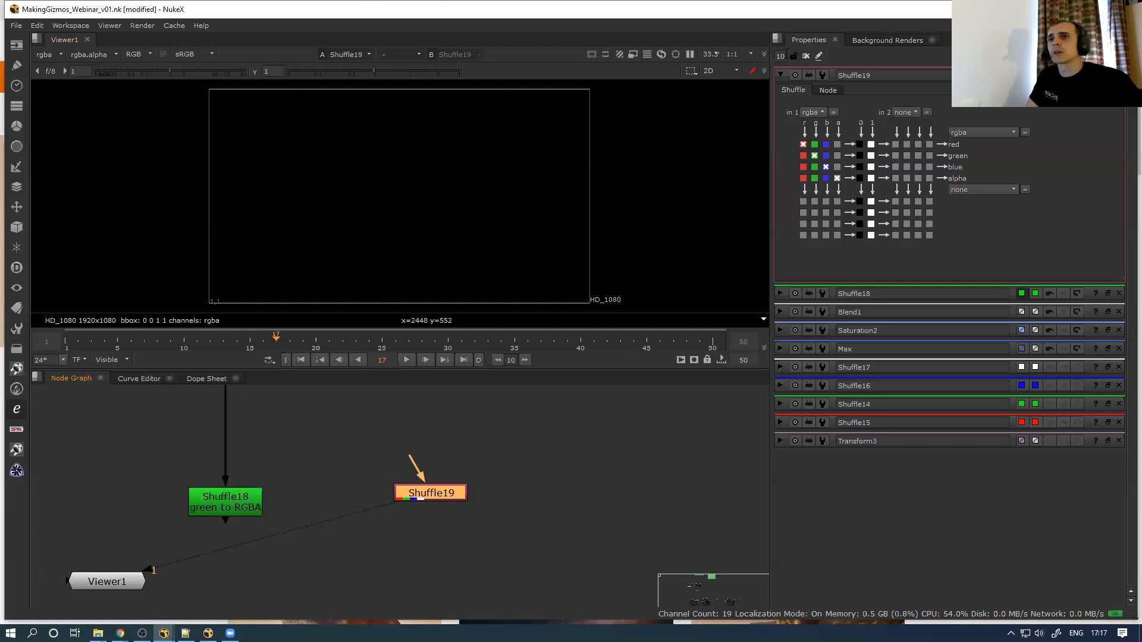
Apply the [User] Shuffle_green_to_all preset to Shuffle19, then bring Chrome's E_scape Hub page forward
click(823, 75)
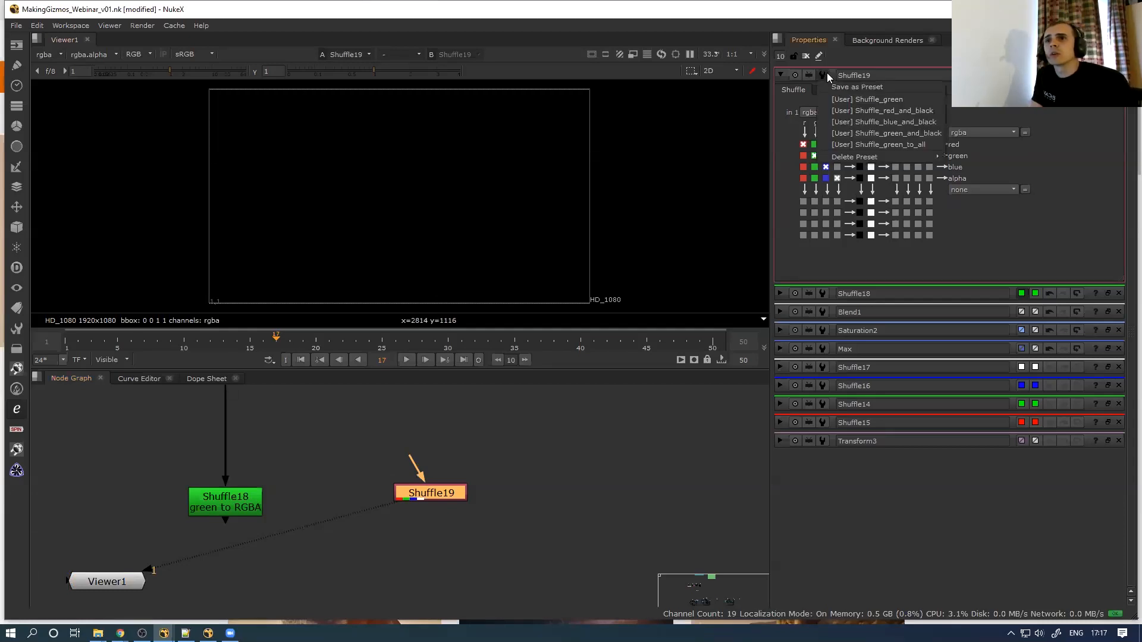
click(867, 133)
drag(426, 499, 429, 503)
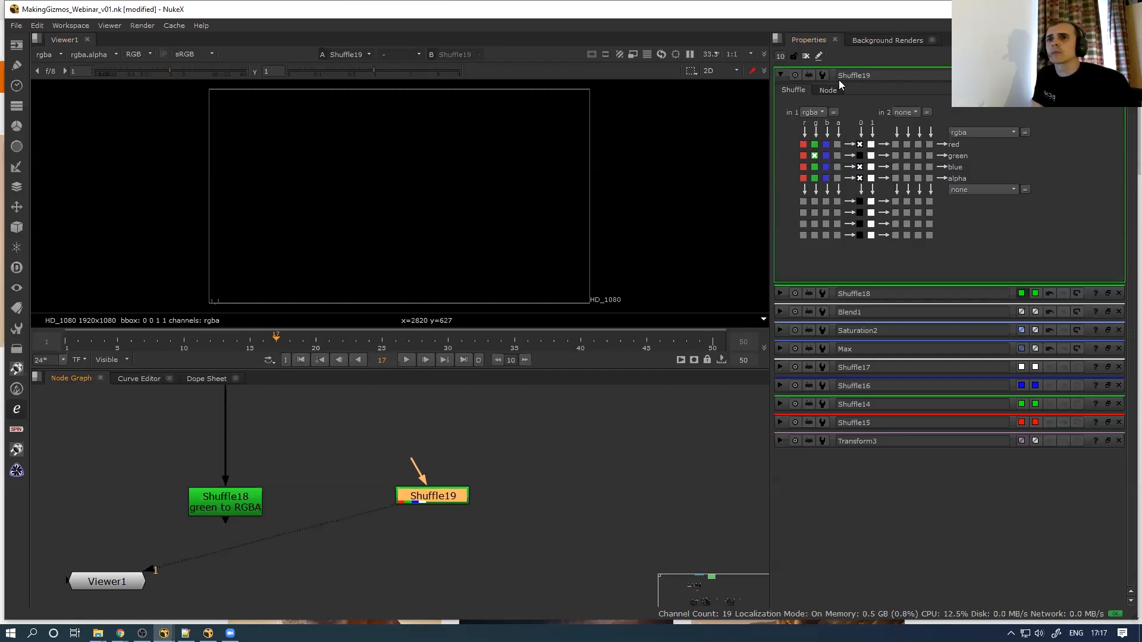
click(822, 75)
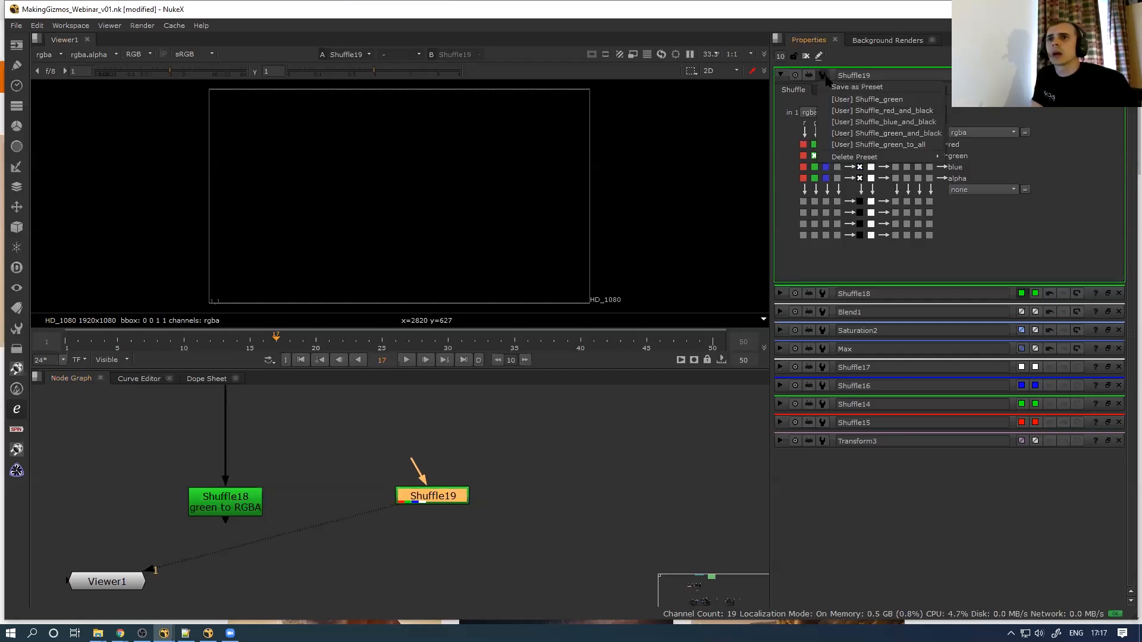
click(850, 144)
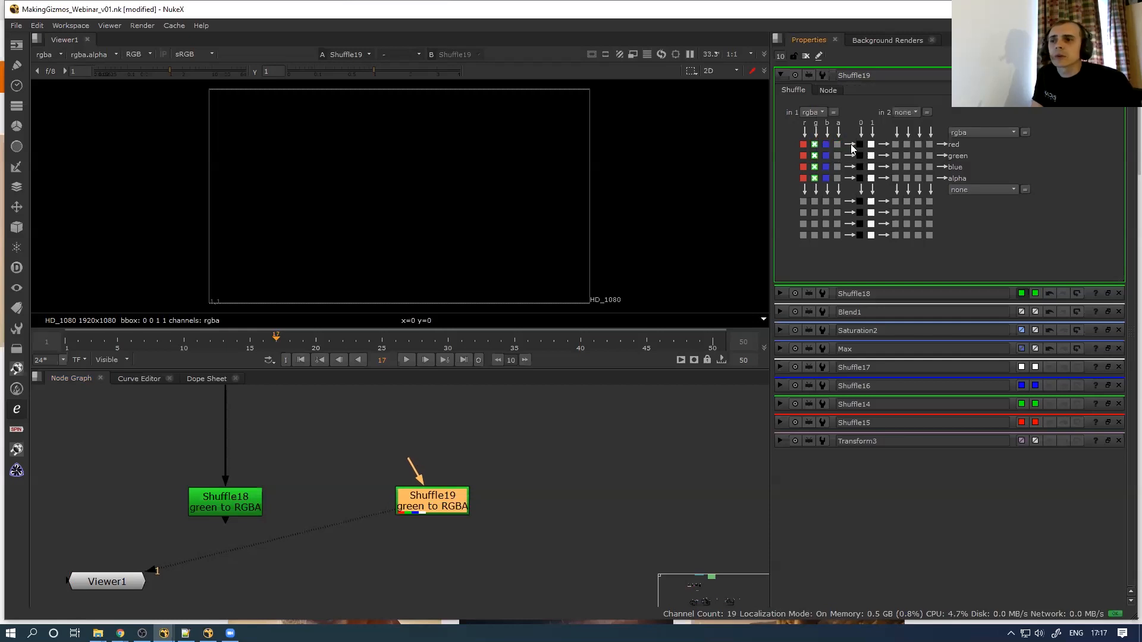
drag(426, 497, 418, 504)
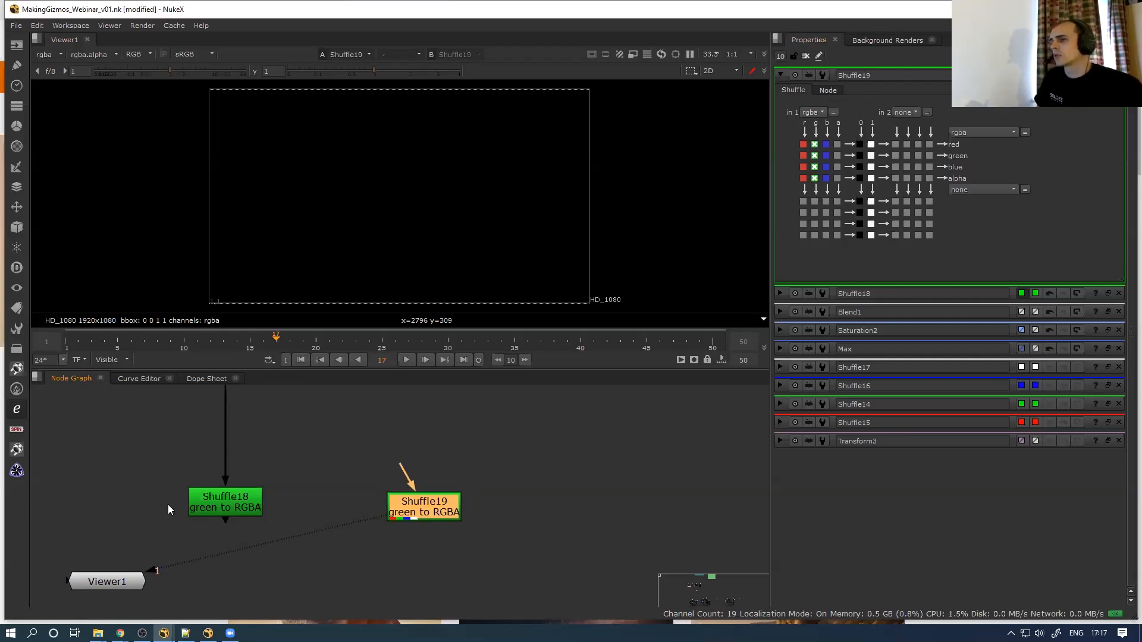
mouse_move(120, 633)
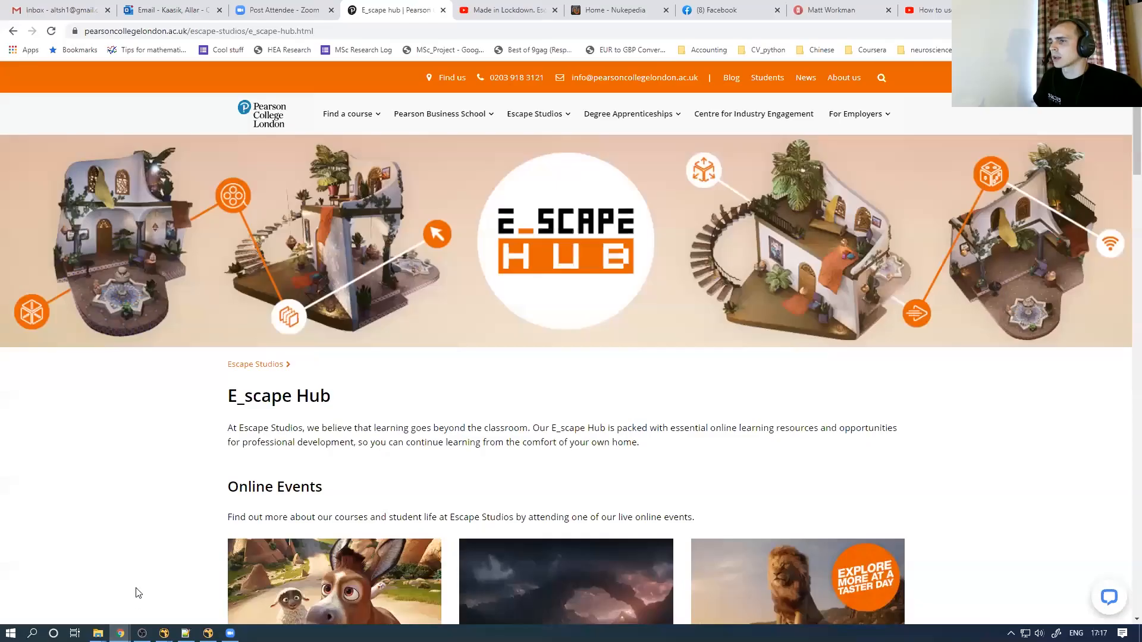
click(160, 616)
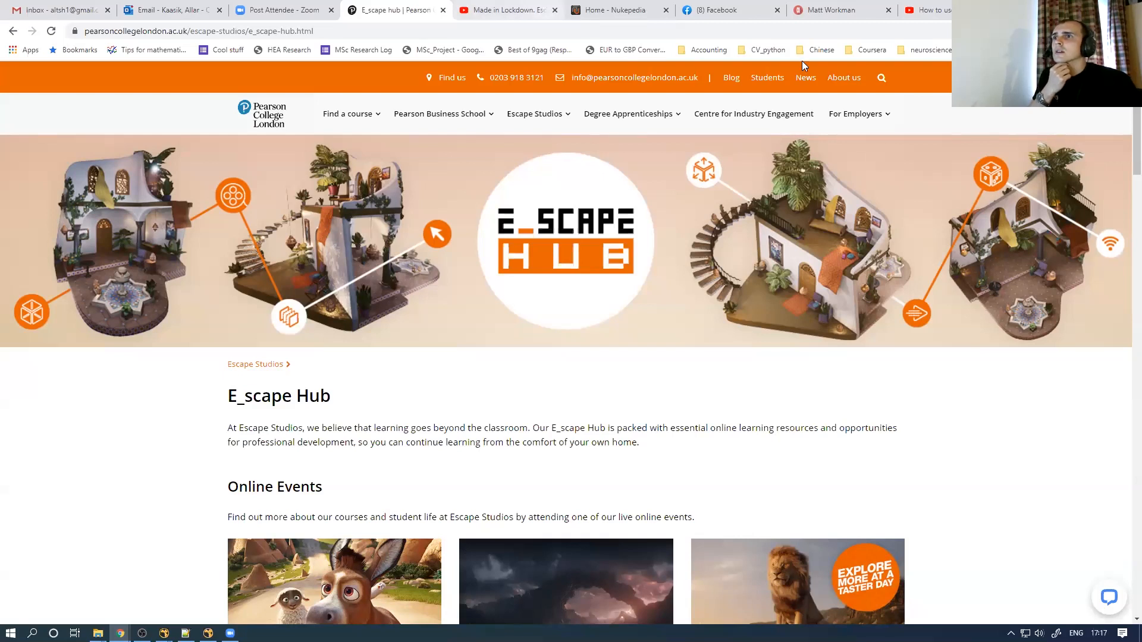
Open YouTube's 'How to use Node Presets in Foundry's Nuke' in maximised theater mode, then return to NukeX
click(1101, 8)
click(917, 58)
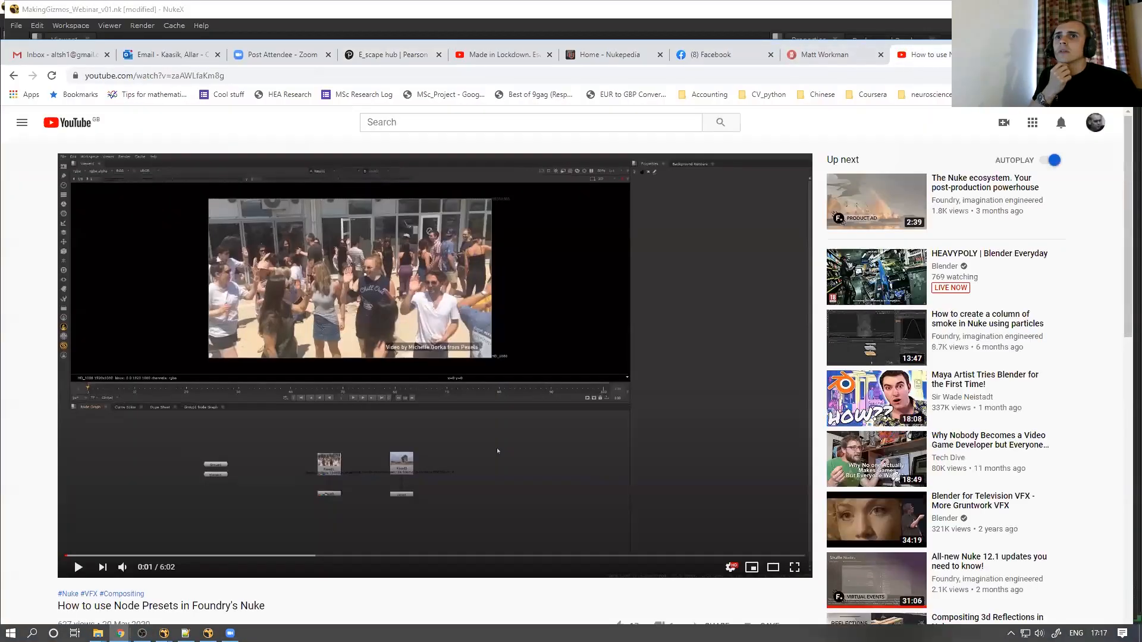
click(1092, 48)
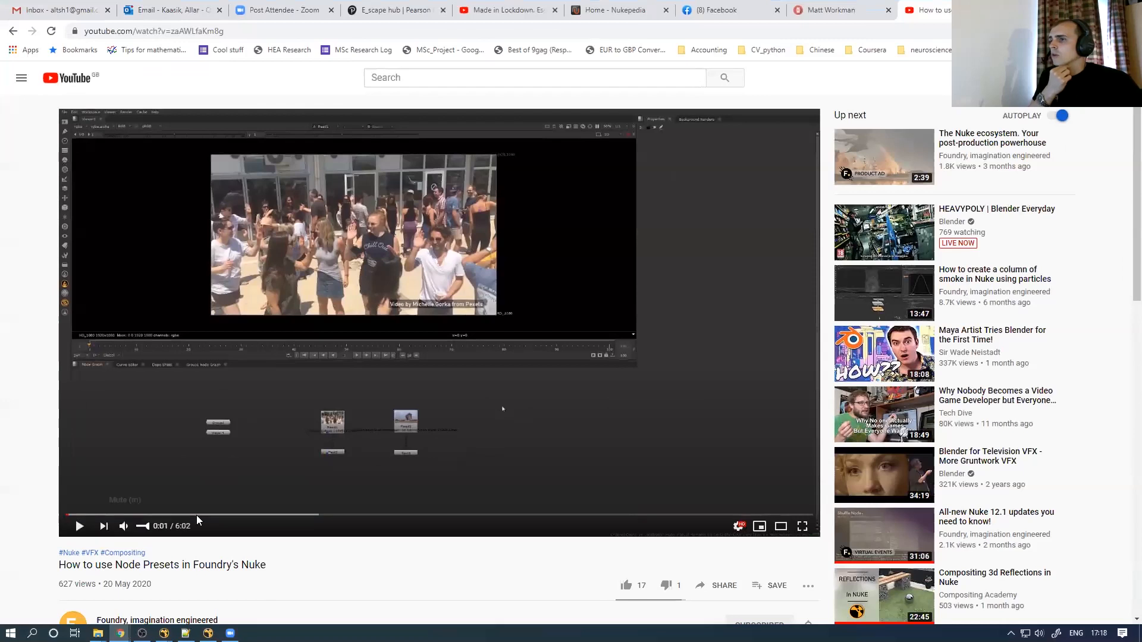
click(781, 526)
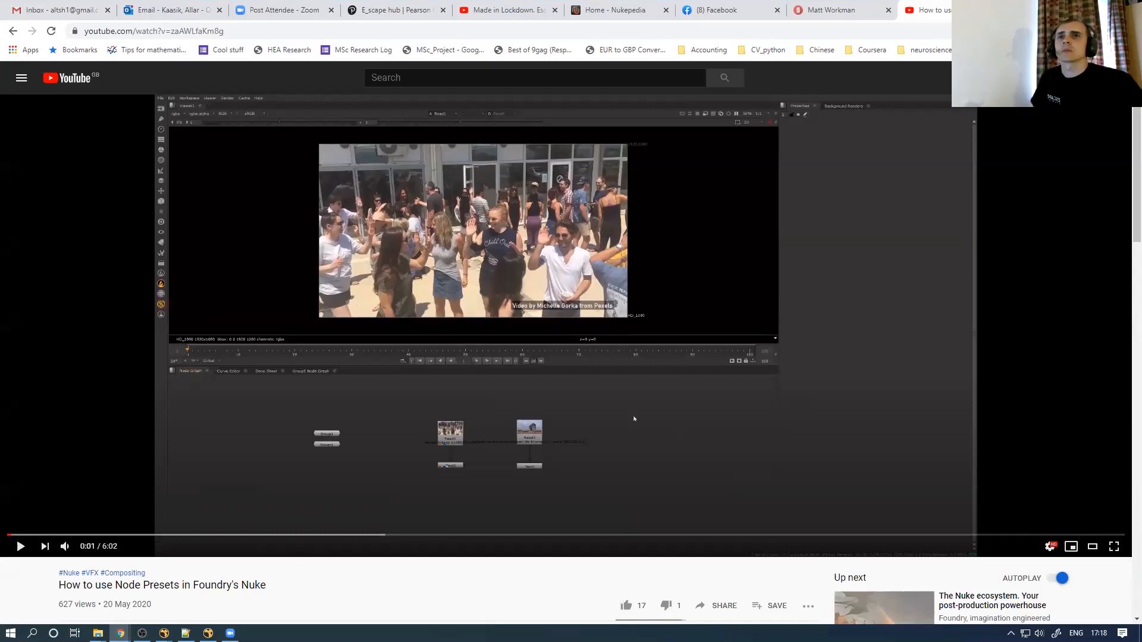
key(alt+Tab)
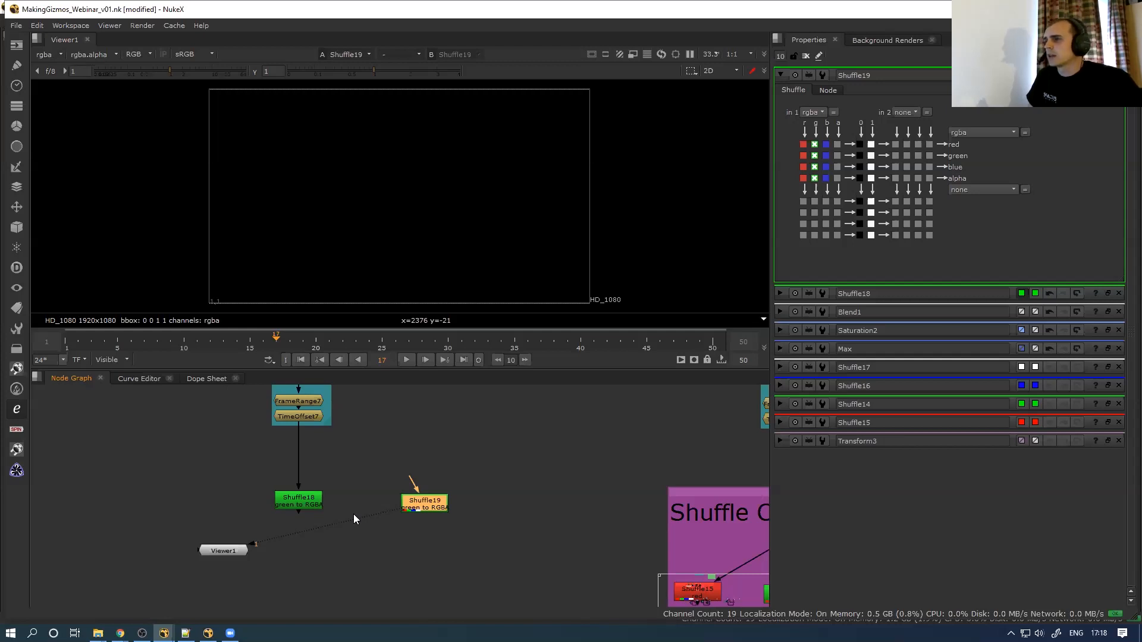
Bring the Shuffle Channels backdrop into view and move Viewer1 aside
scroll(446, 463, down, 5)
middle_drag(425, 466, 264, 471)
scroll(265, 471, up, 3)
drag(115, 526, 269, 589)
View each Shuffle Channels shuffle node in turn, from Shuffle15 to Shuffle17's alpha
middle_drag(366, 509, 324, 465)
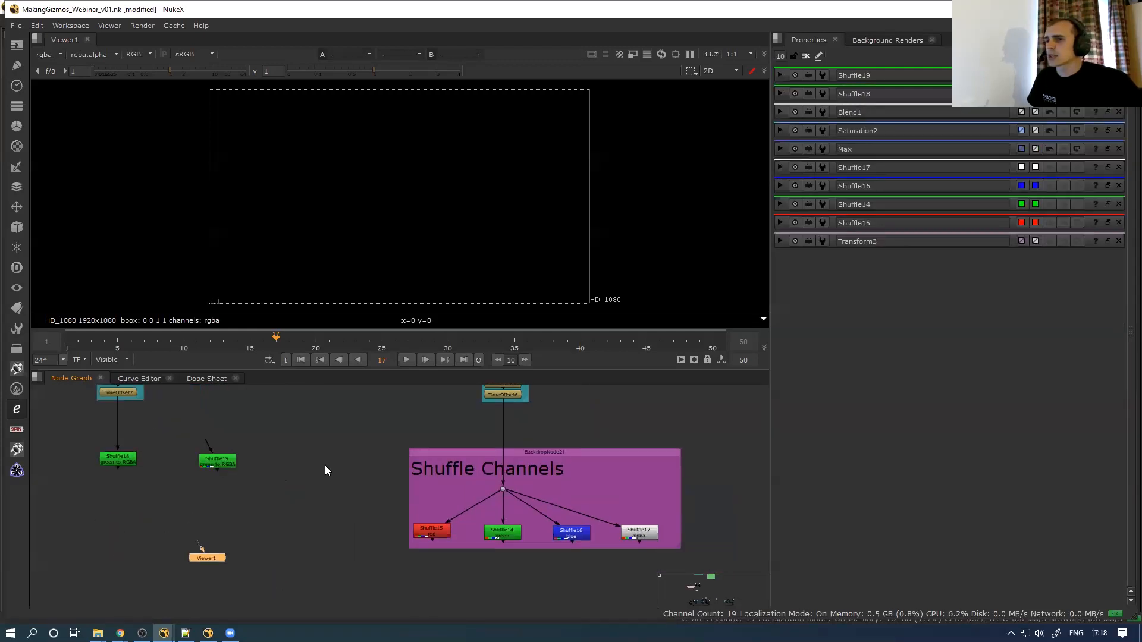
drag(387, 556, 476, 502)
key(1)
drag(477, 570, 539, 514)
key(1)
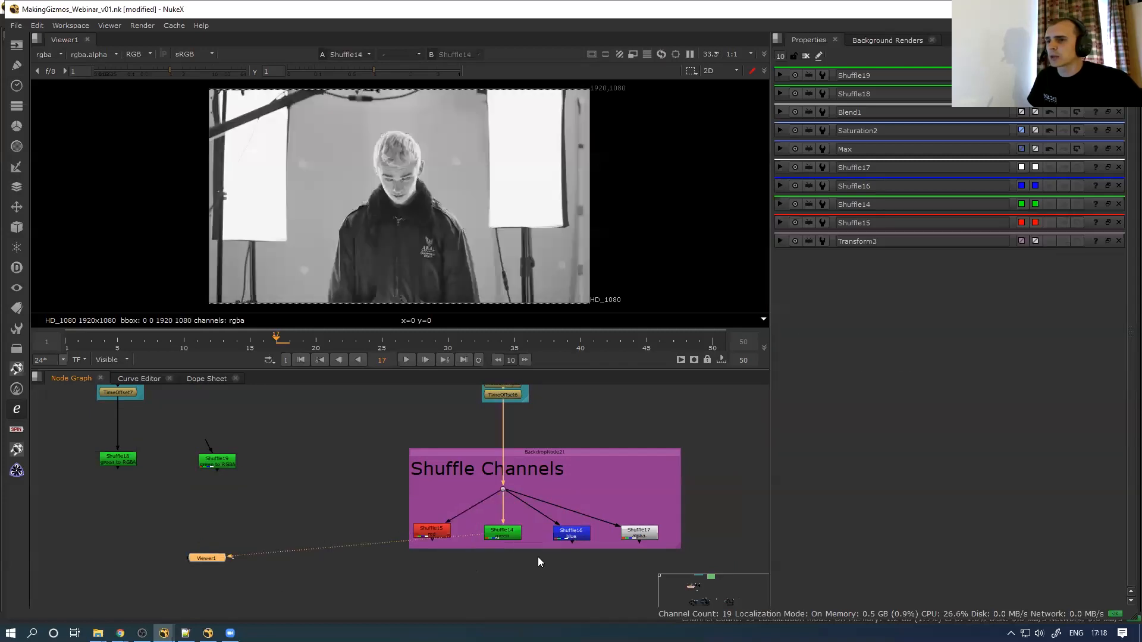
drag(538, 557, 589, 517)
key(1)
drag(585, 569, 677, 506)
key(1)
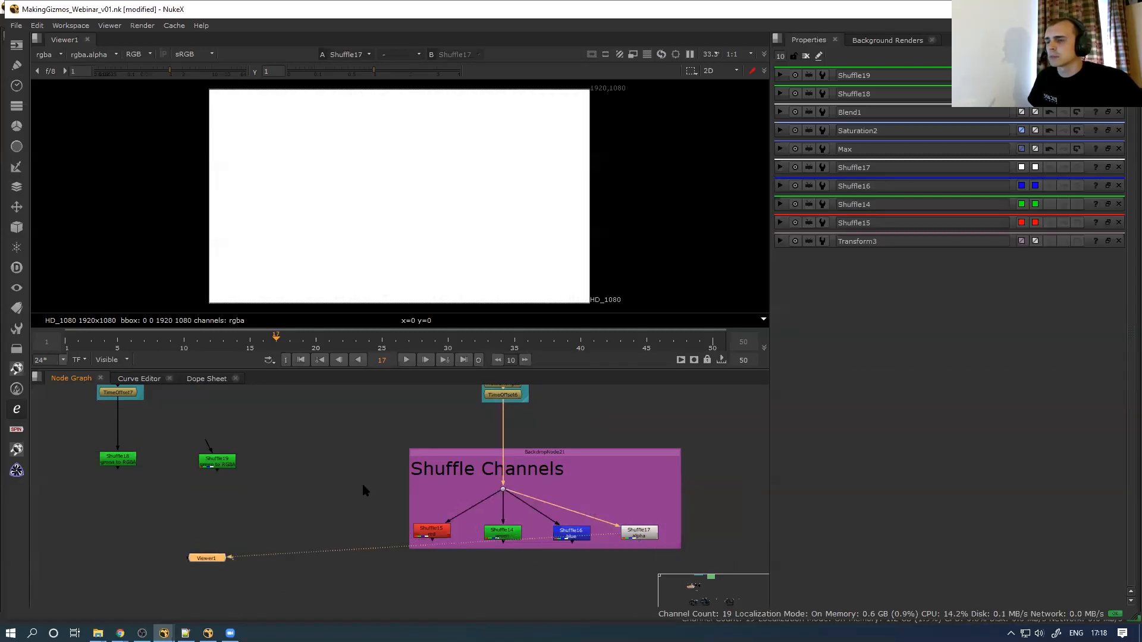
Disconnect Viewer1's input and move the viewer node to the right
key(ctrl+d)
drag(221, 556, 288, 575)
middle_drag(313, 507, 249, 502)
scroll(307, 505, down, 1)
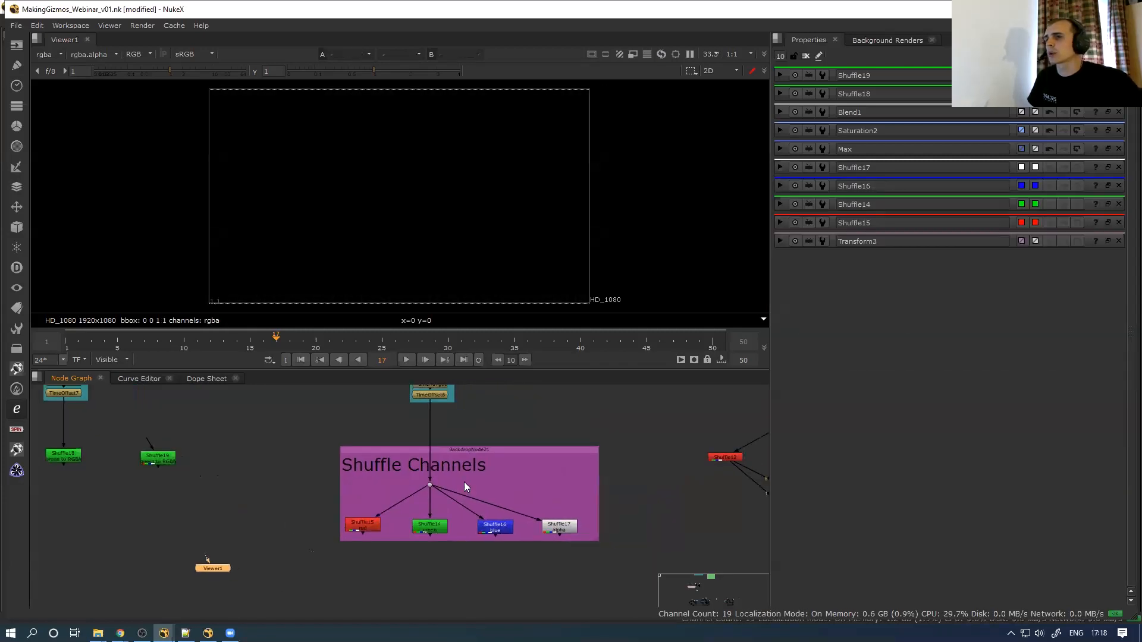
Marquee-select the Shuffle Channels backdrop together with all its shuffle nodes
drag(160, 457, 160, 456)
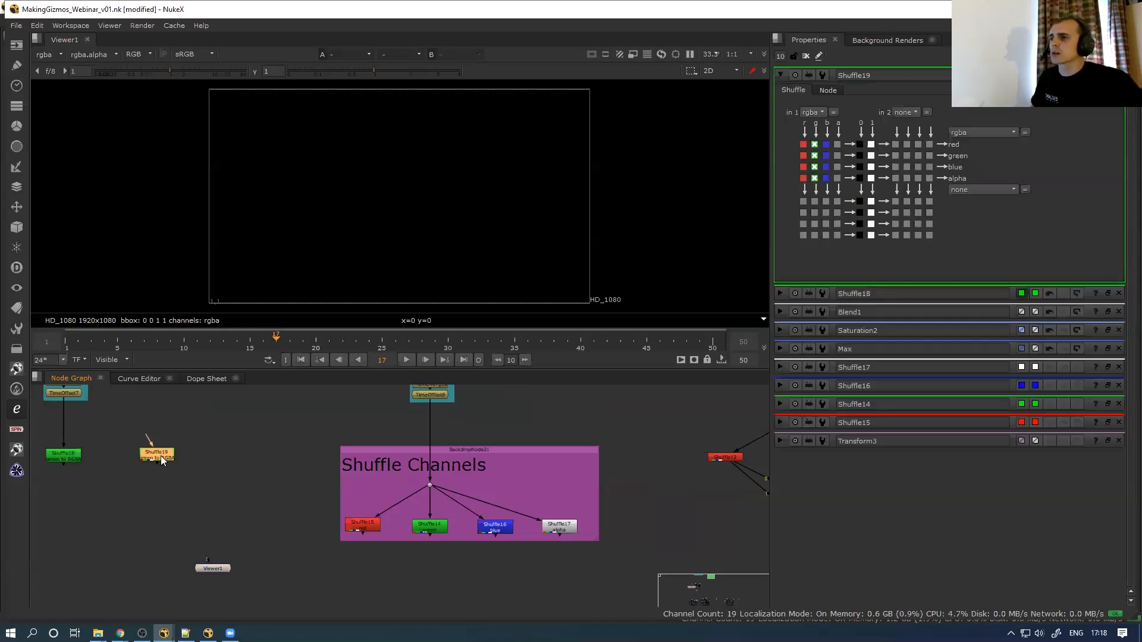
drag(238, 416, 643, 576)
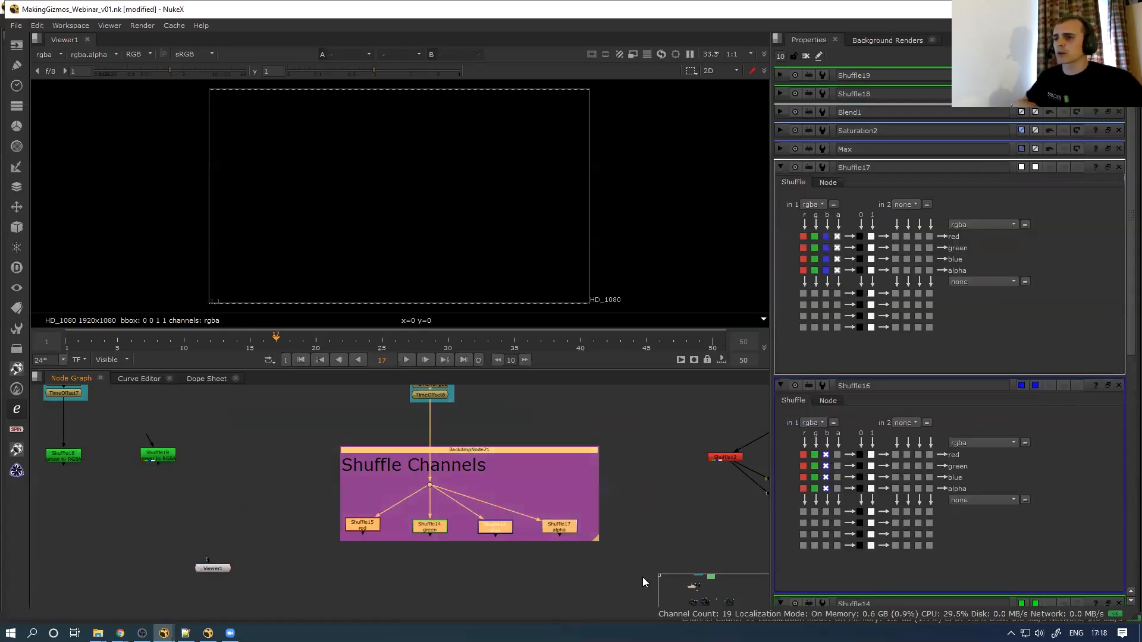
middle_drag(491, 485, 401, 455)
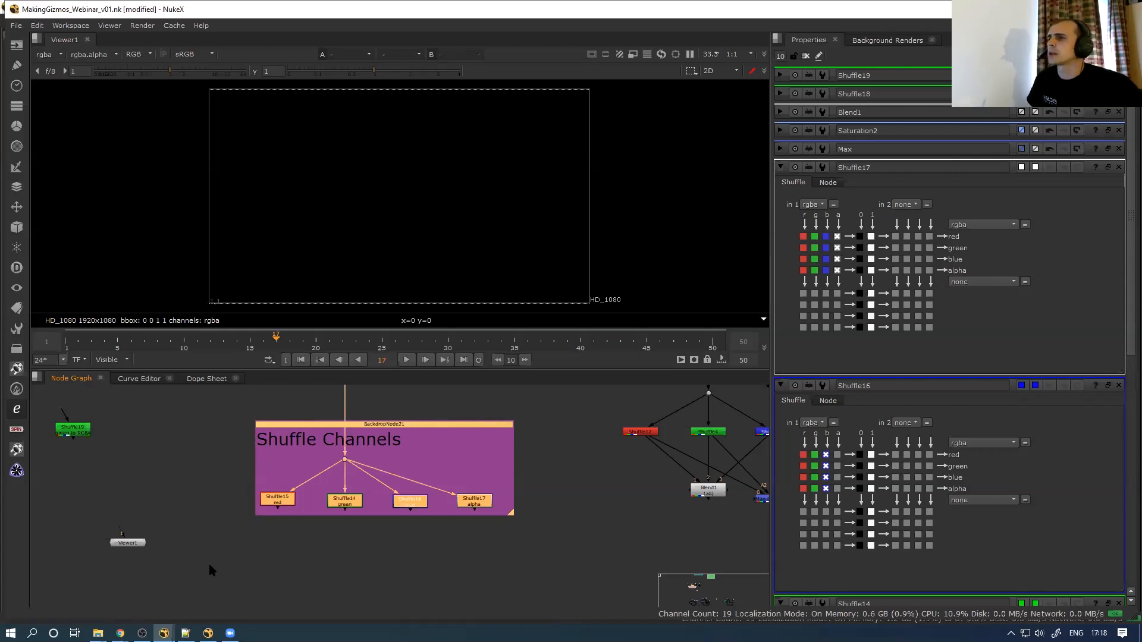
scroll(203, 531, down, 2)
drag(197, 549, 477, 435)
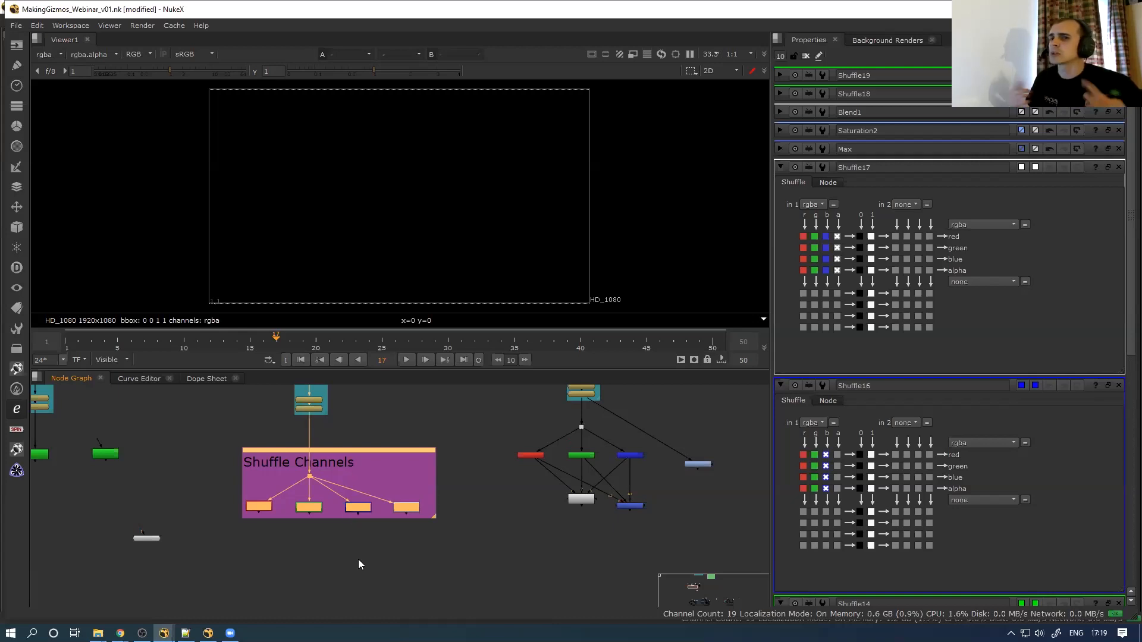
Begin creating a toolset, cancel it, and browse the existing ToolSets menu
click(16, 328)
click(79, 329)
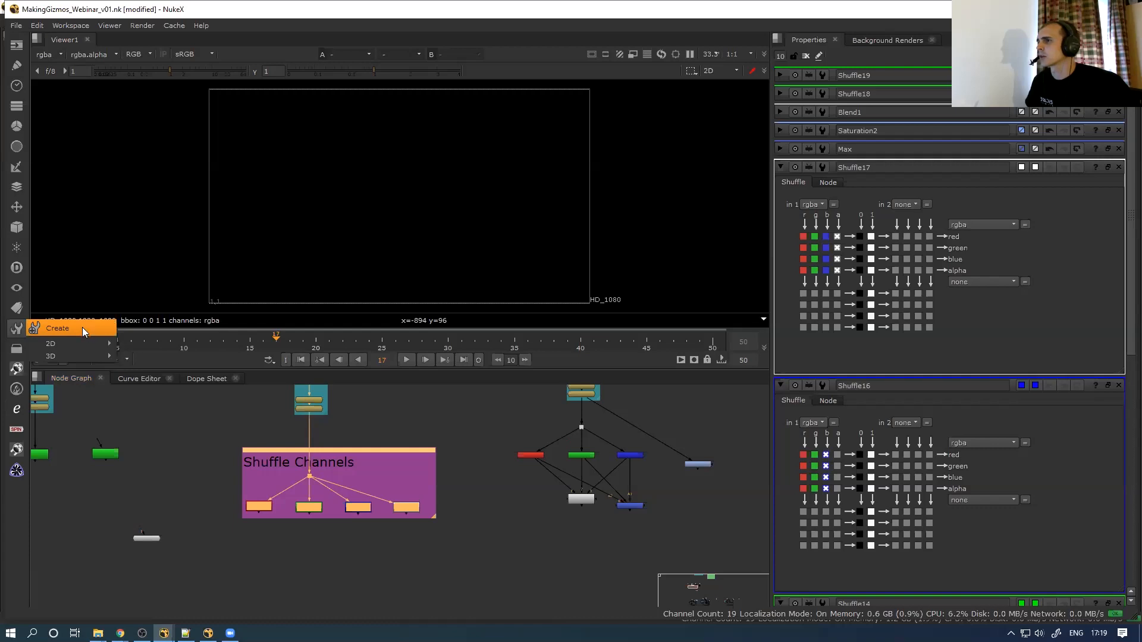
click(606, 310)
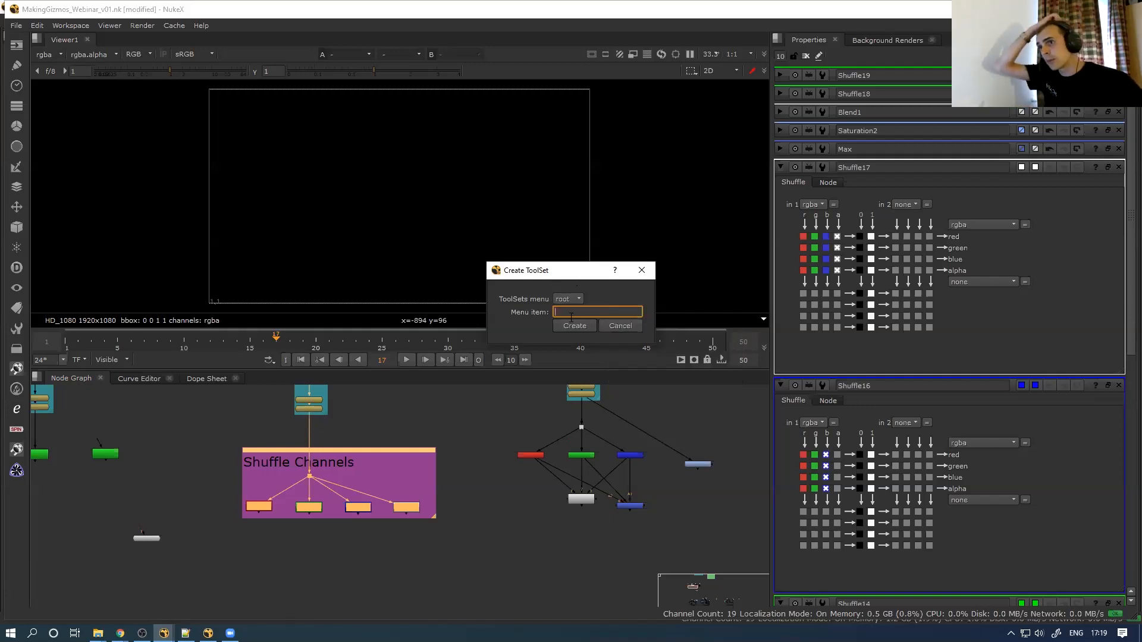
click(620, 325)
click(17, 328)
Create the toolset with menu item name shuffle_channels
mouse_move(100, 344)
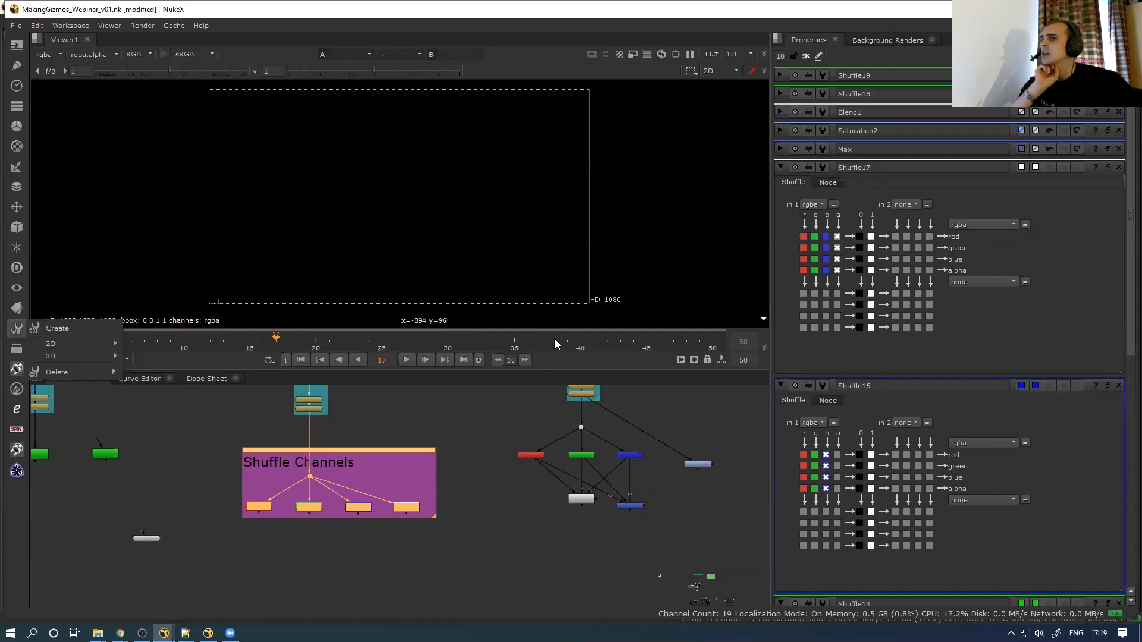
click(54, 328)
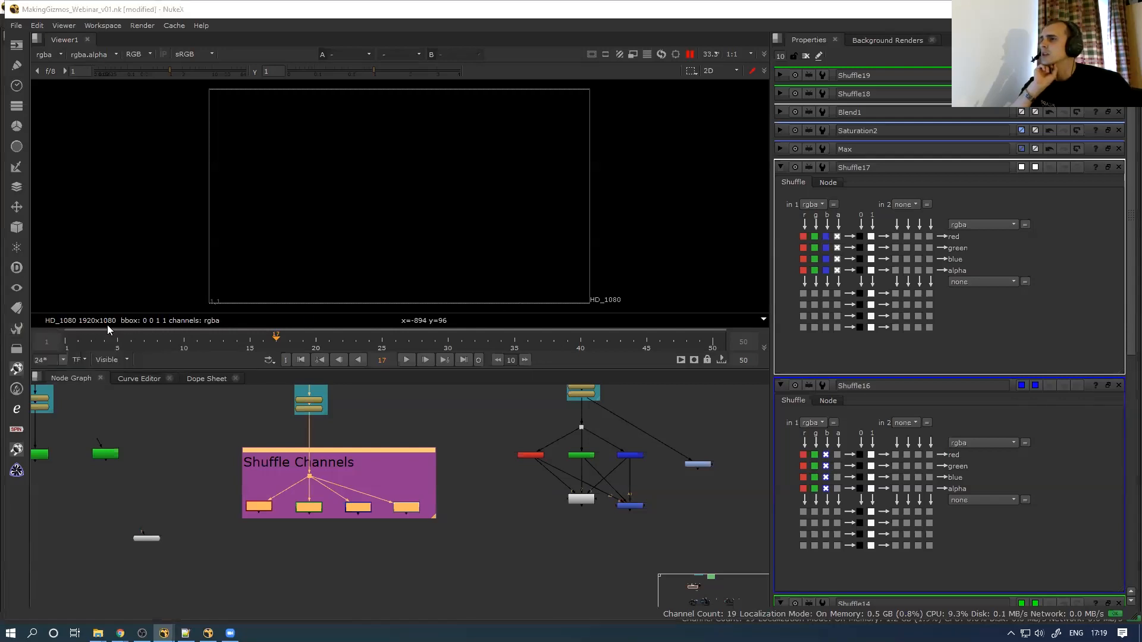
click(569, 312)
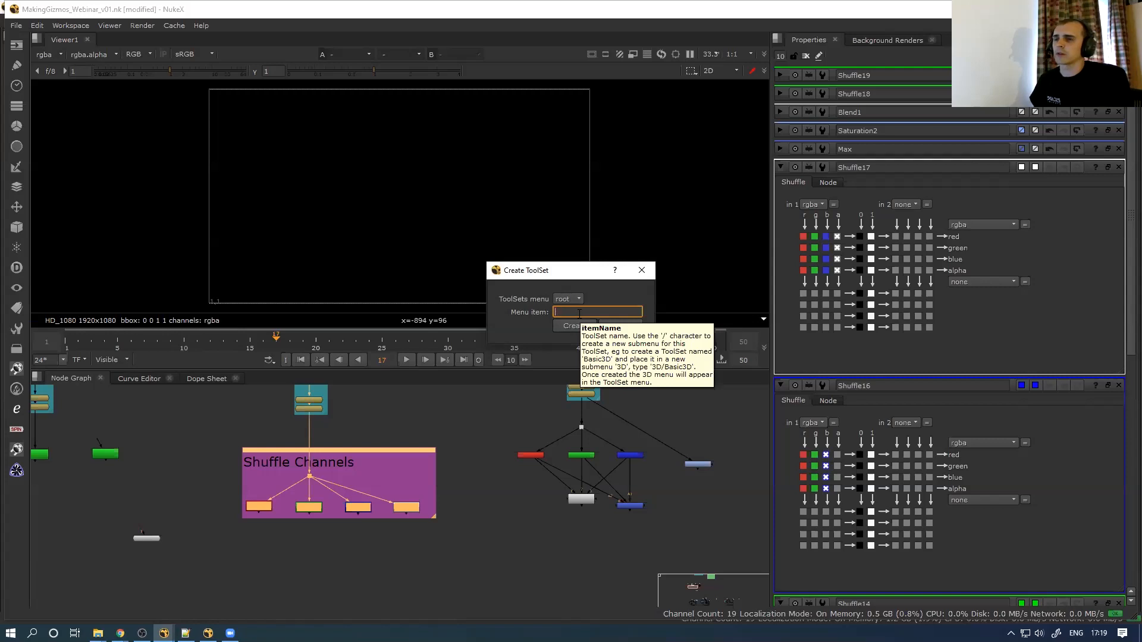
text(shu)
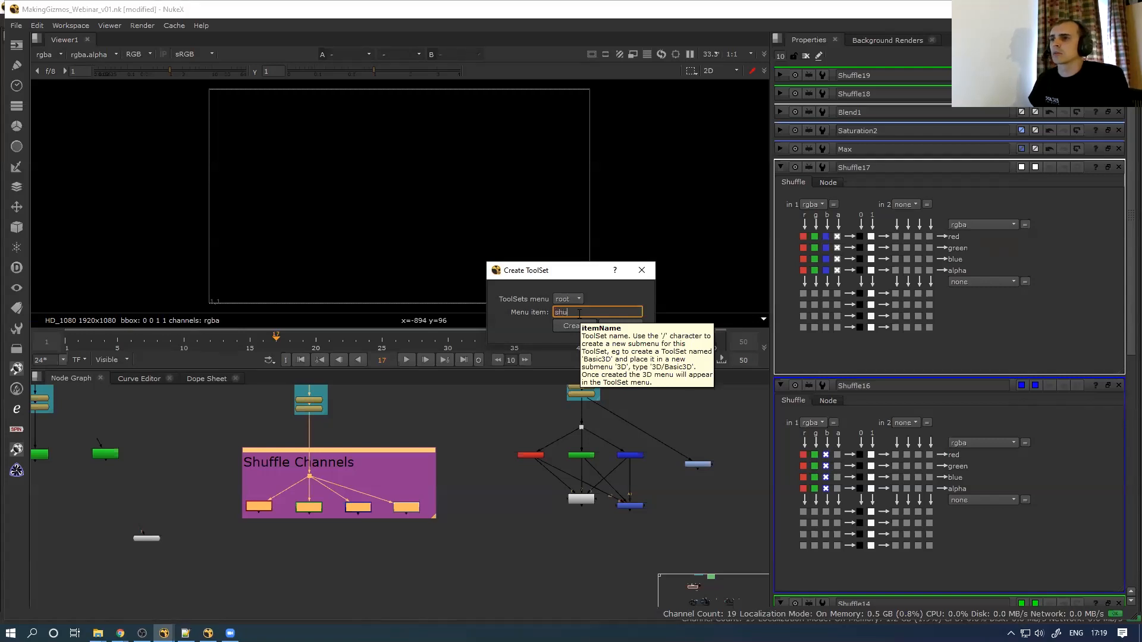
text(ffle_channel)
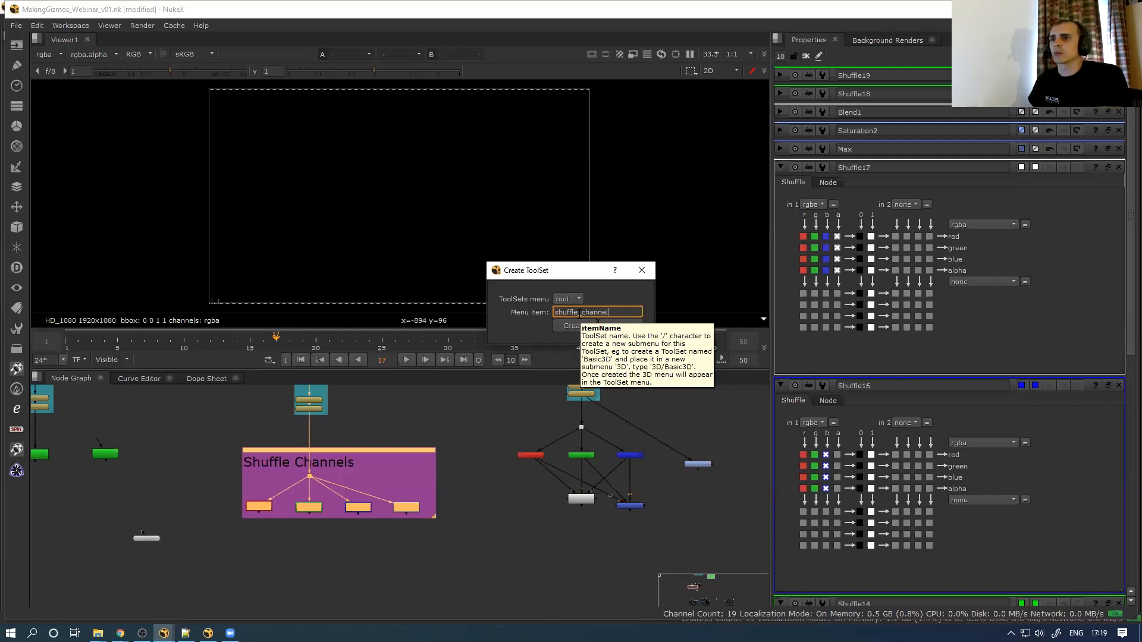
text(s\)
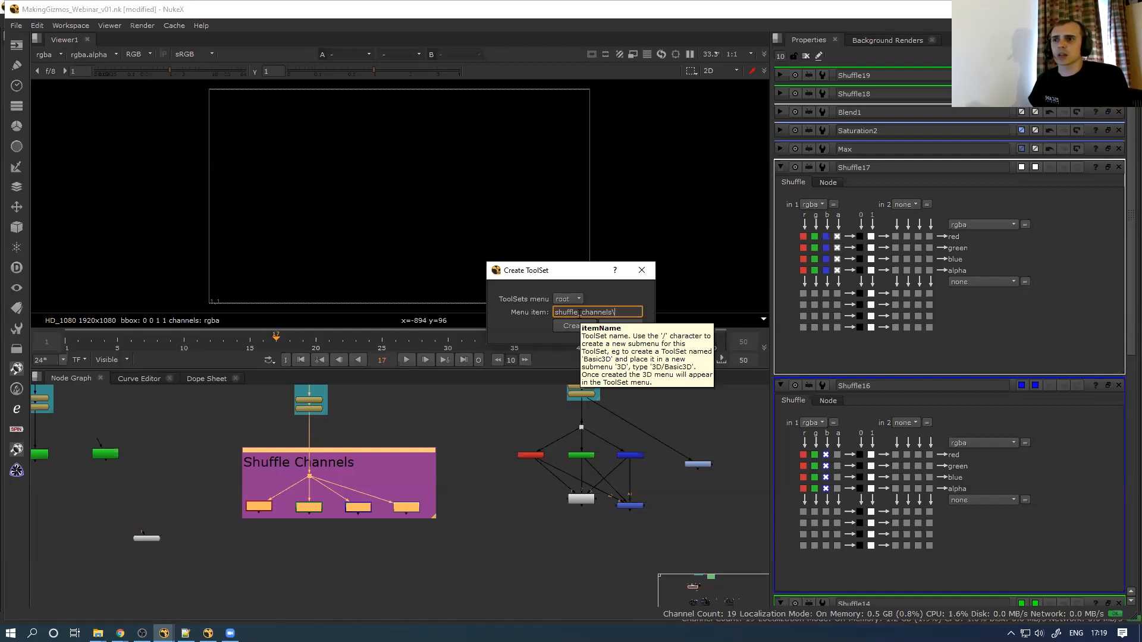
key(BackSpace)
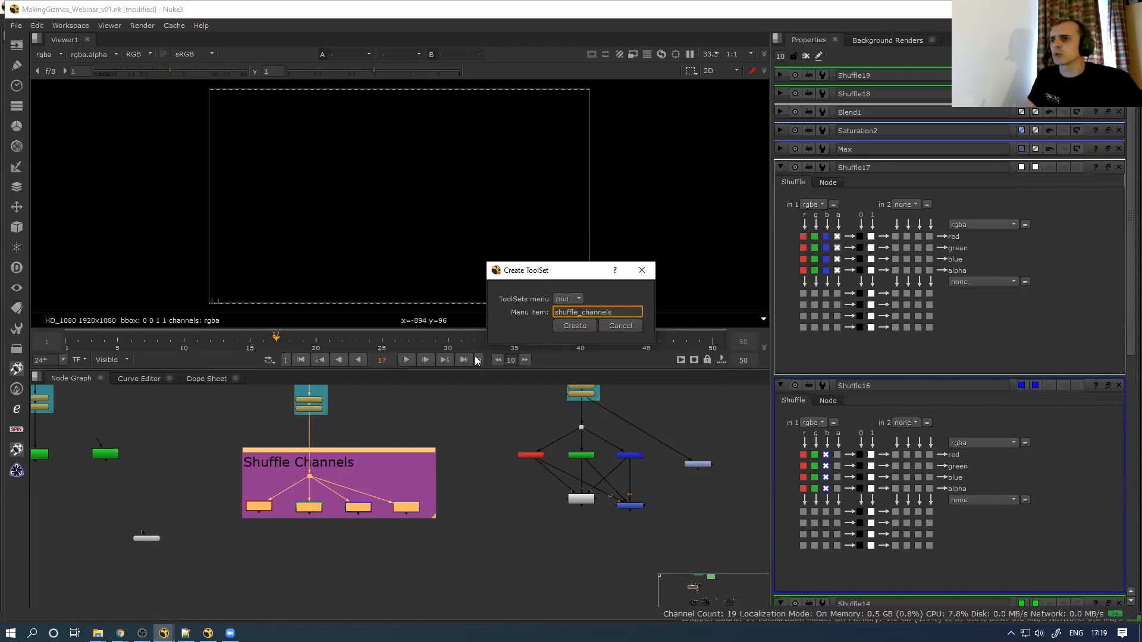
click(585, 327)
middle_drag(284, 576, 267, 483)
scroll(284, 583, down, 1)
click(284, 512)
key(Tab)
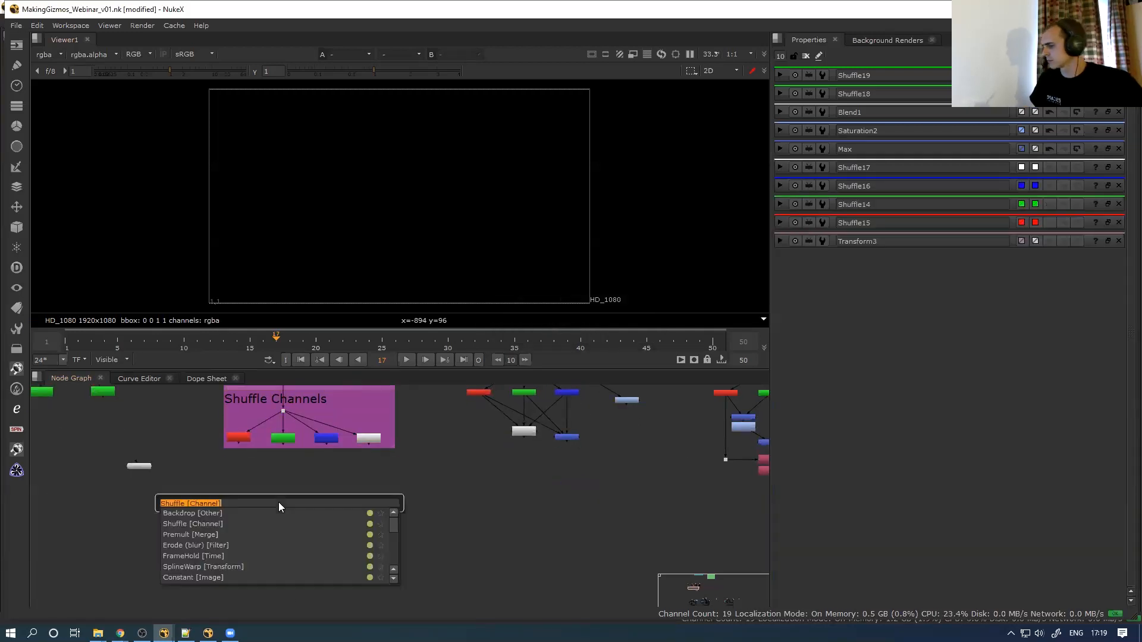
text(shuf)
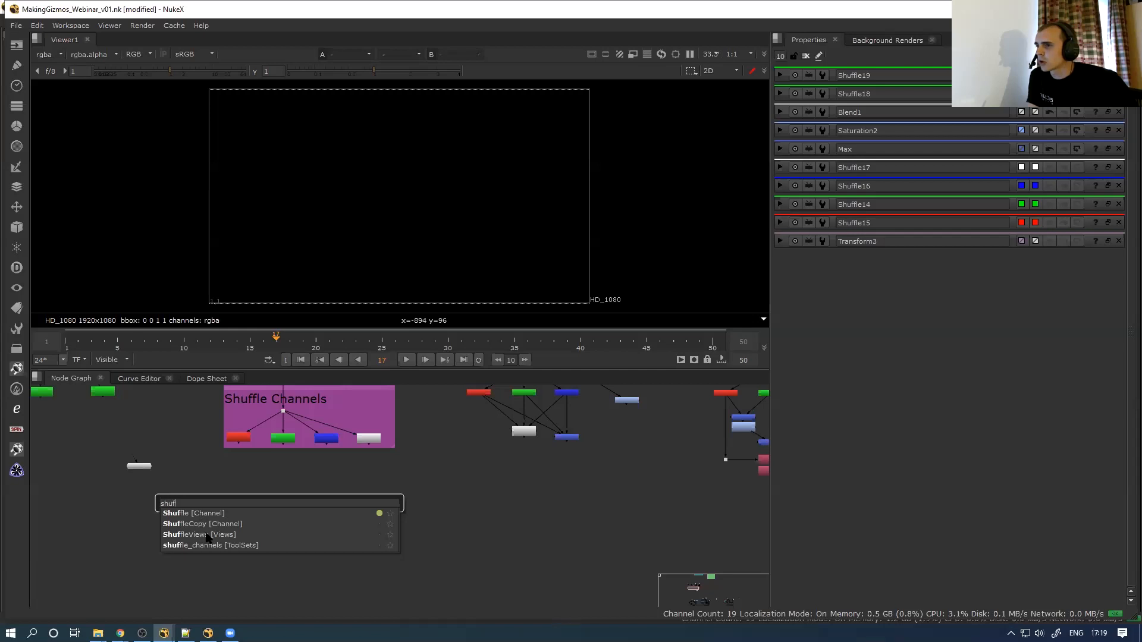
click(235, 545)
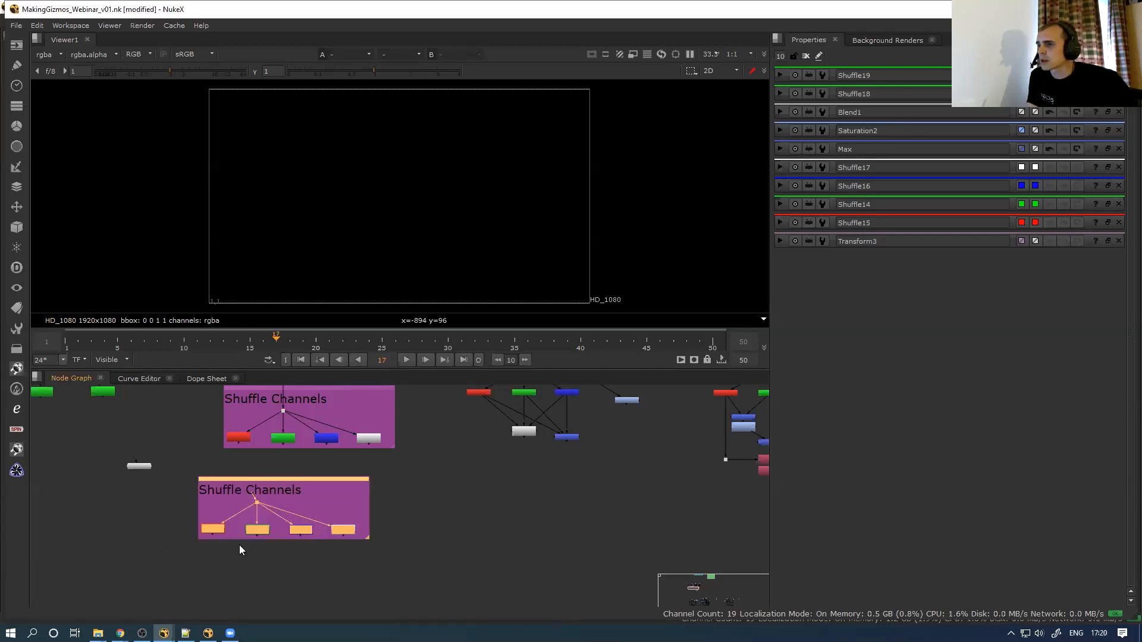
drag(281, 485, 315, 496)
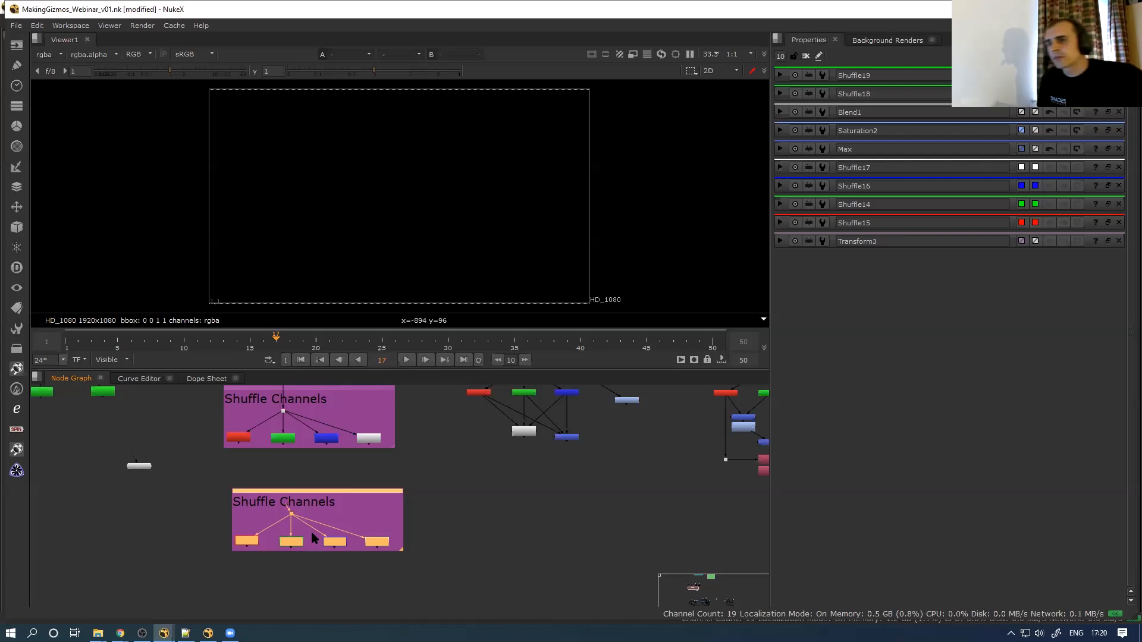
drag(182, 594, 374, 529)
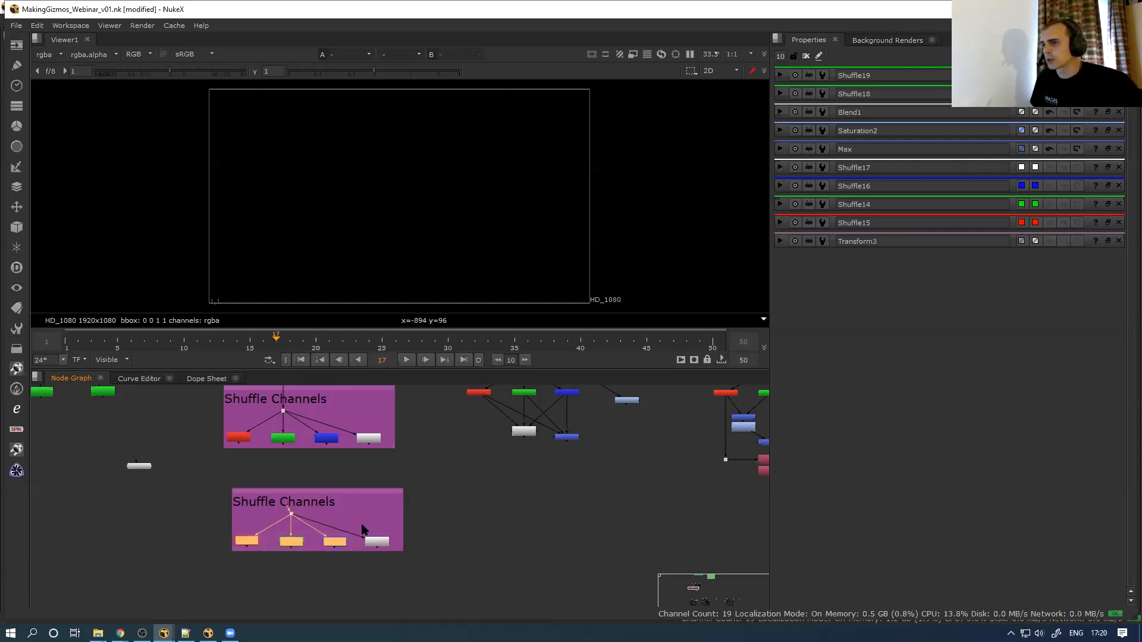
scroll(384, 546, up, 3)
click(389, 510)
key(Delete)
drag(343, 492, 26, 509)
drag(92, 573, 427, 490)
key(Tab)
text(blend)
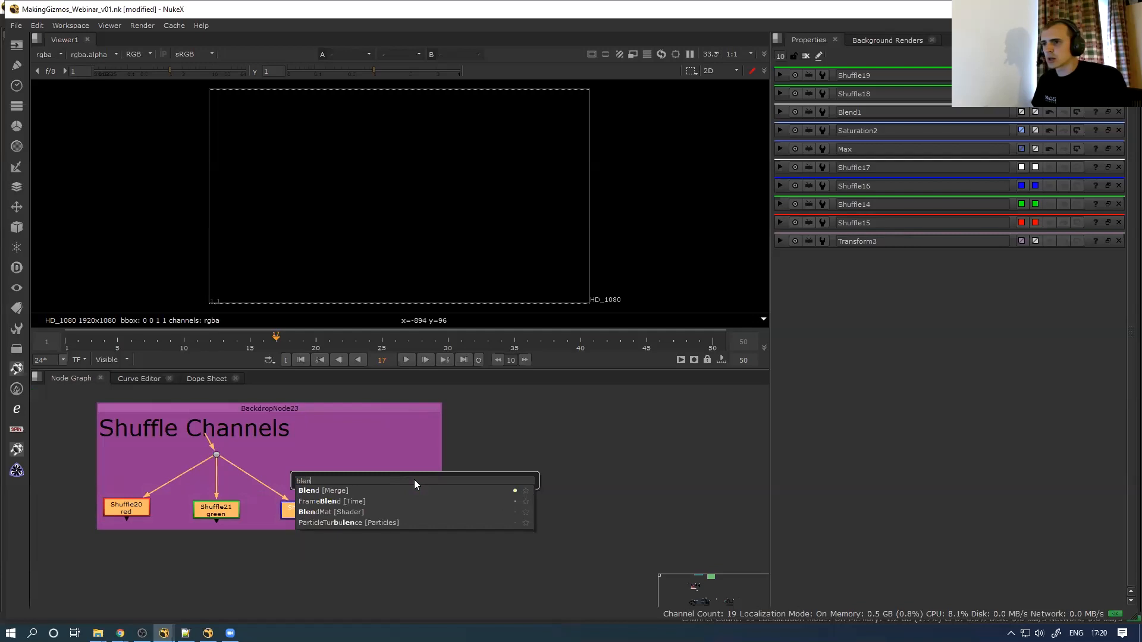
key(Return)
click(935, 122)
click(940, 134)
click(944, 145)
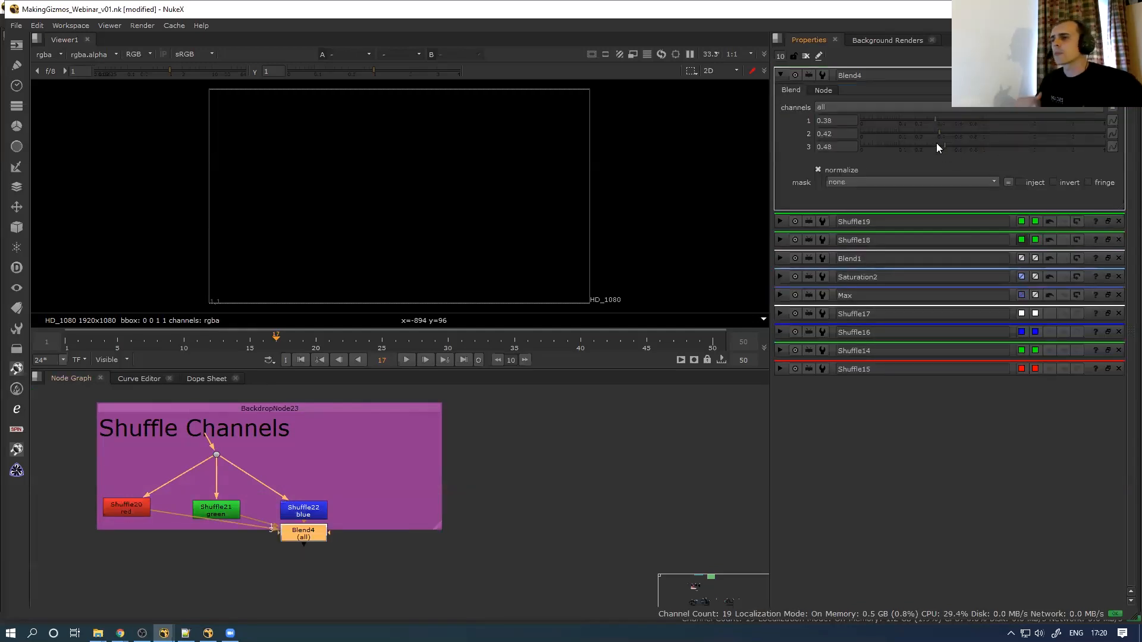
drag(291, 534, 211, 564)
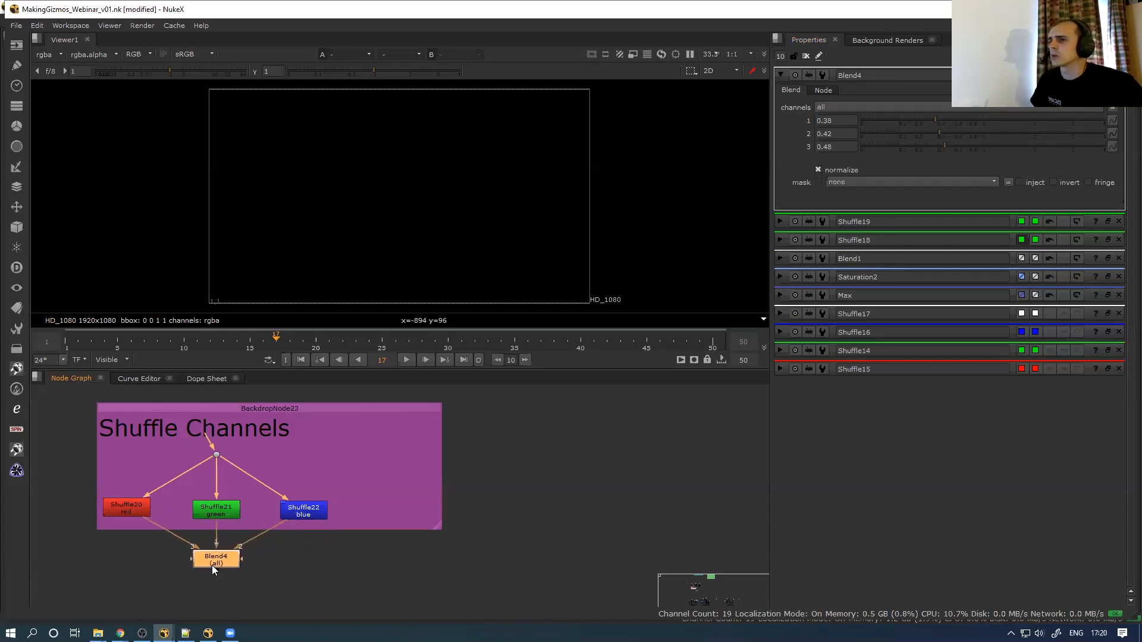
scroll(183, 565, down, 5)
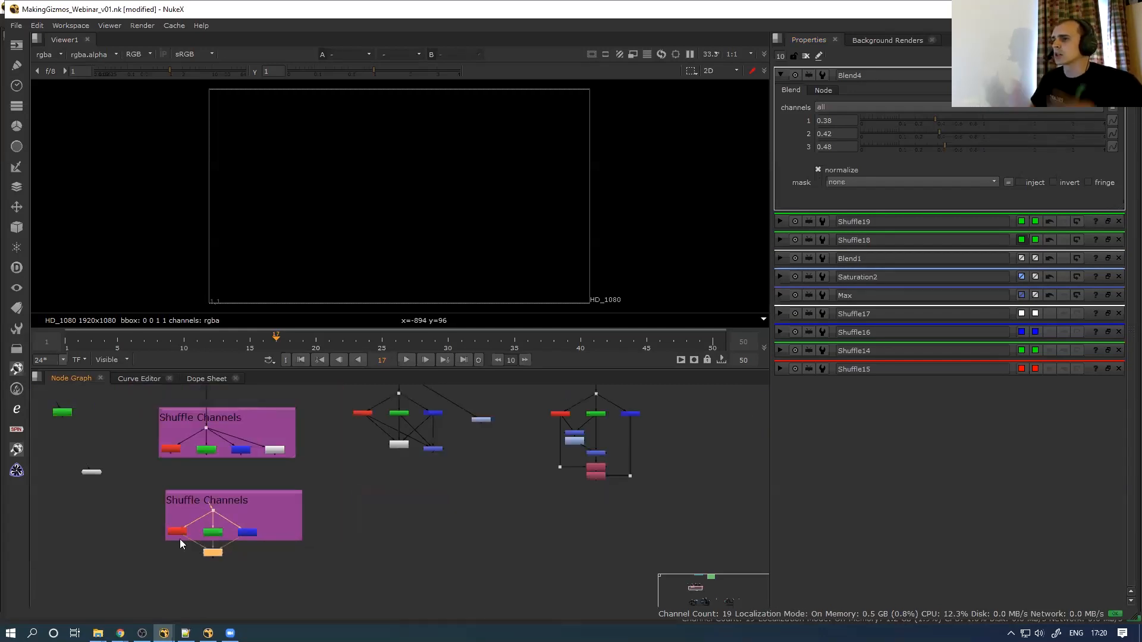
key(Delete)
drag(142, 570, 332, 479)
key(Delete)
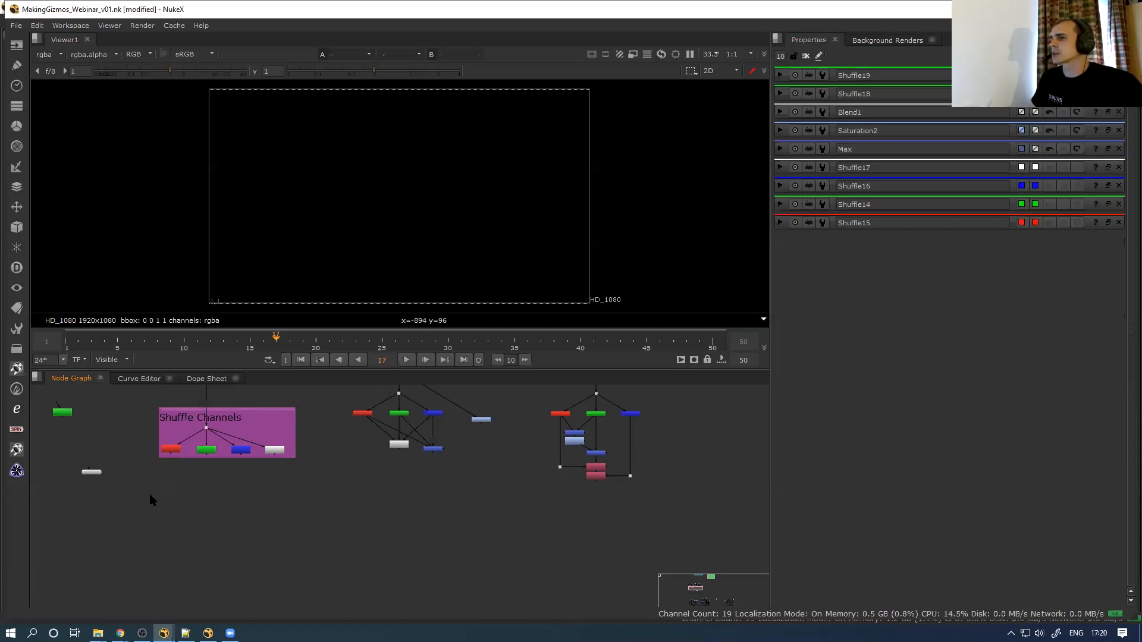
Maximise the Node Graph and frame all nodes, then the middle FG nodes
middle_drag(141, 516, 163, 519)
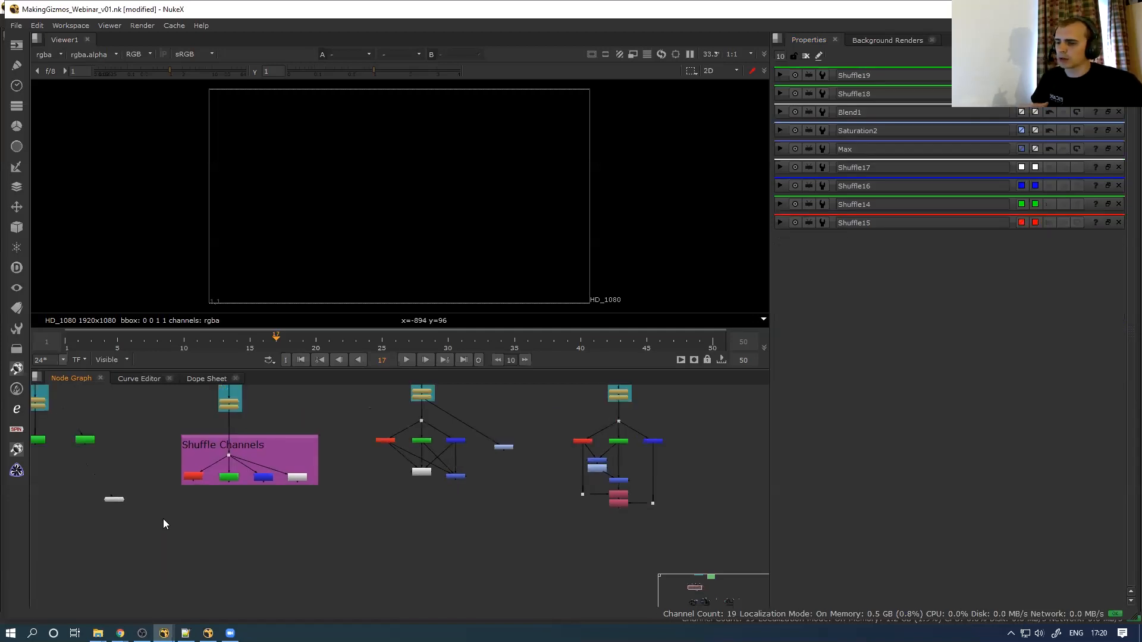
key(space)
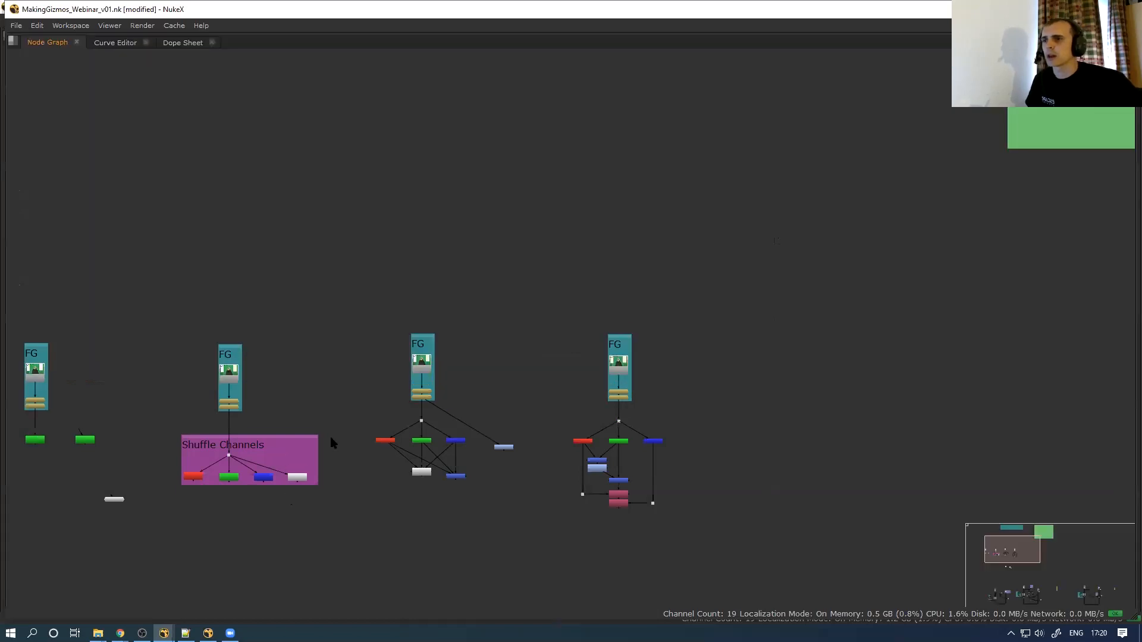
key(f)
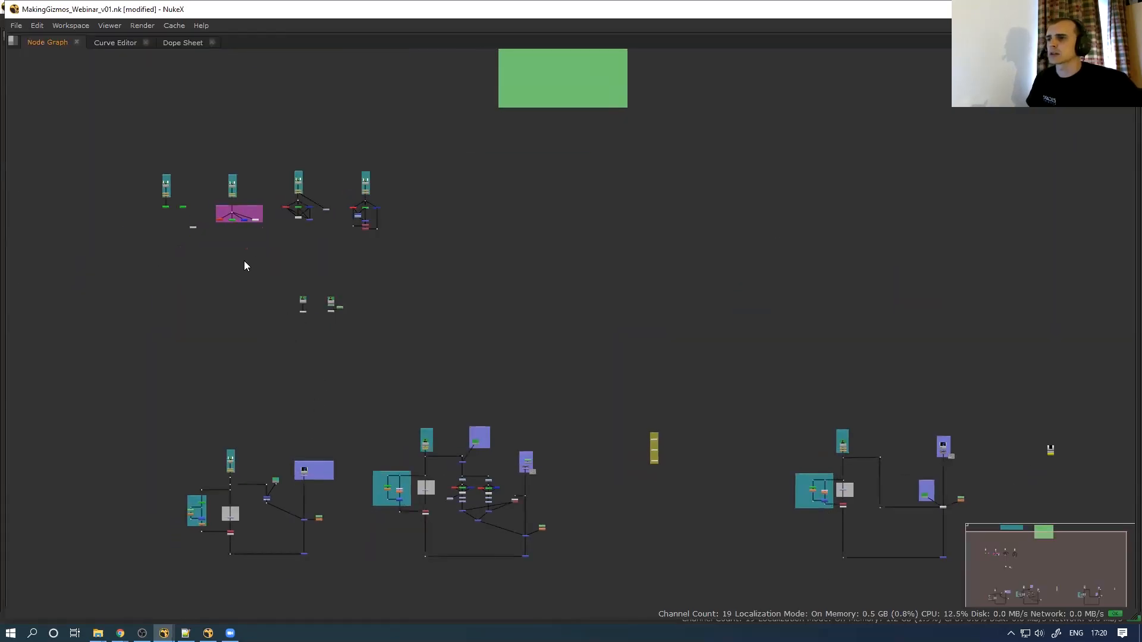
key(f)
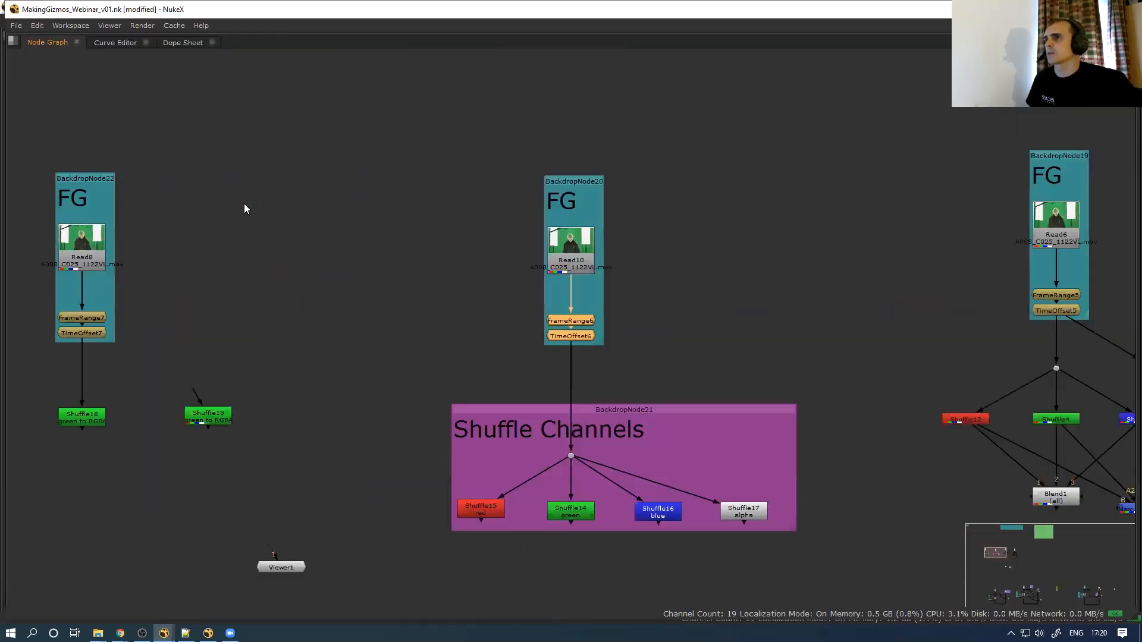
scroll(415, 361, down, 1)
middle_drag(377, 322, 322, 264)
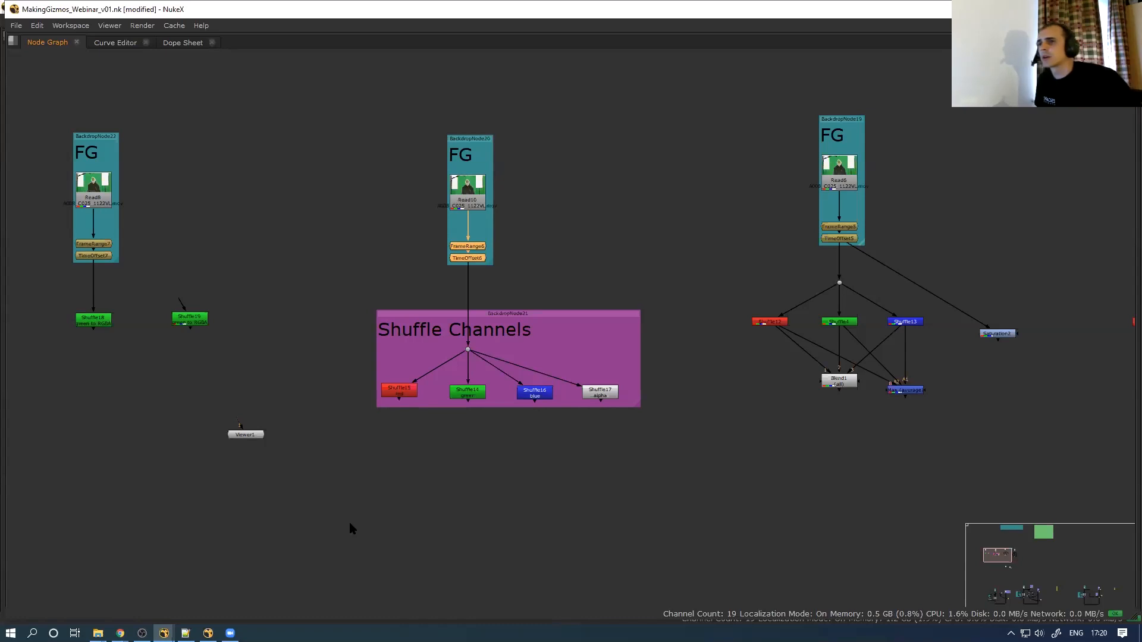
Select the Shuffle Channels dot and shuffle nodes, then bring up the File Explorer windows
scroll(470, 167, down, 2)
middle_drag(462, 291, 471, 233)
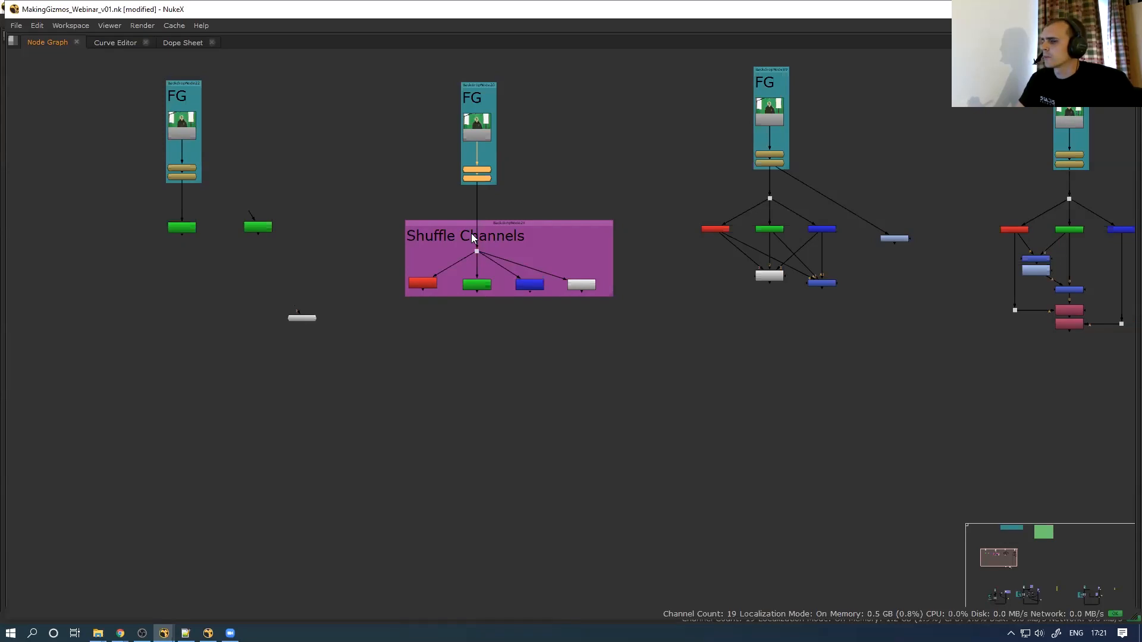
drag(358, 337, 639, 211)
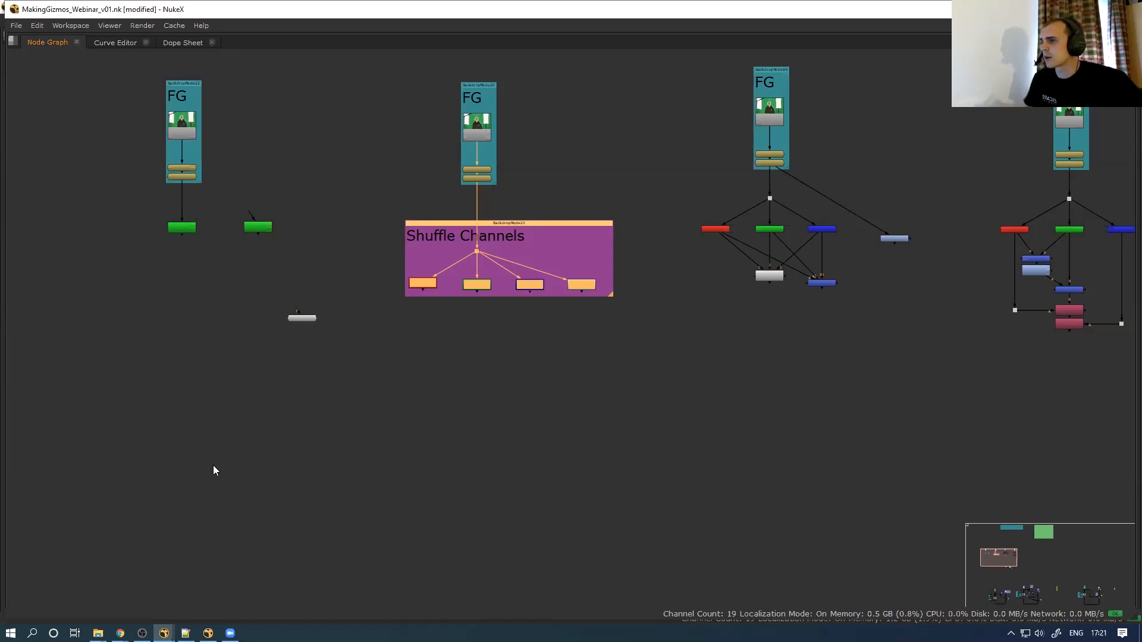
click(97, 633)
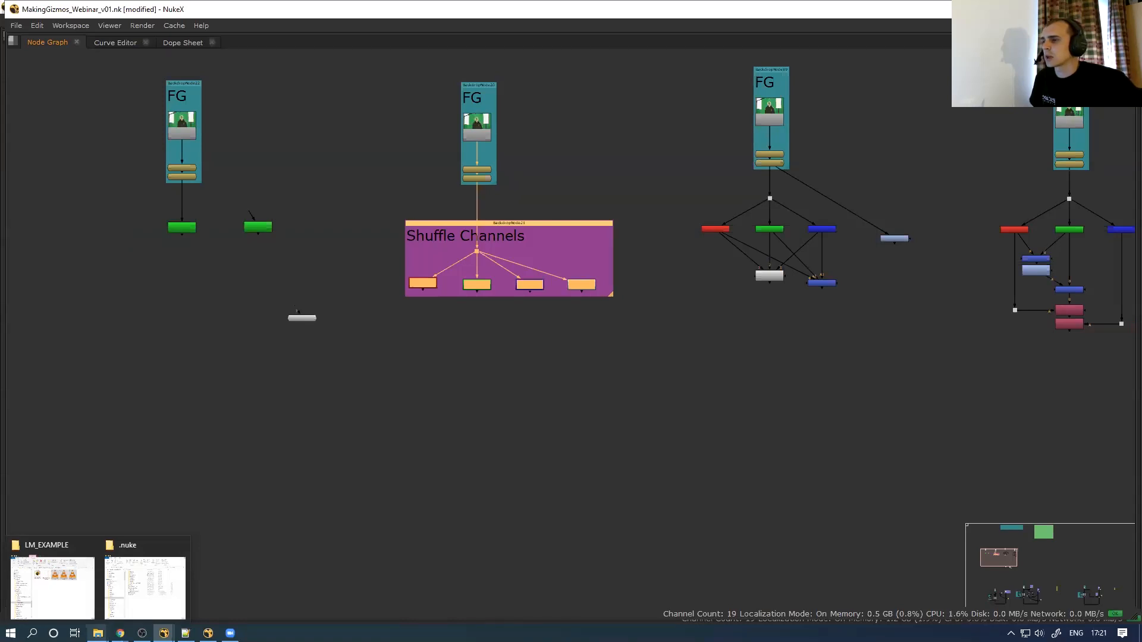
Open shuffle_channels.nk from the .nuke\ToolSets folder in Notepad++
click(145, 586)
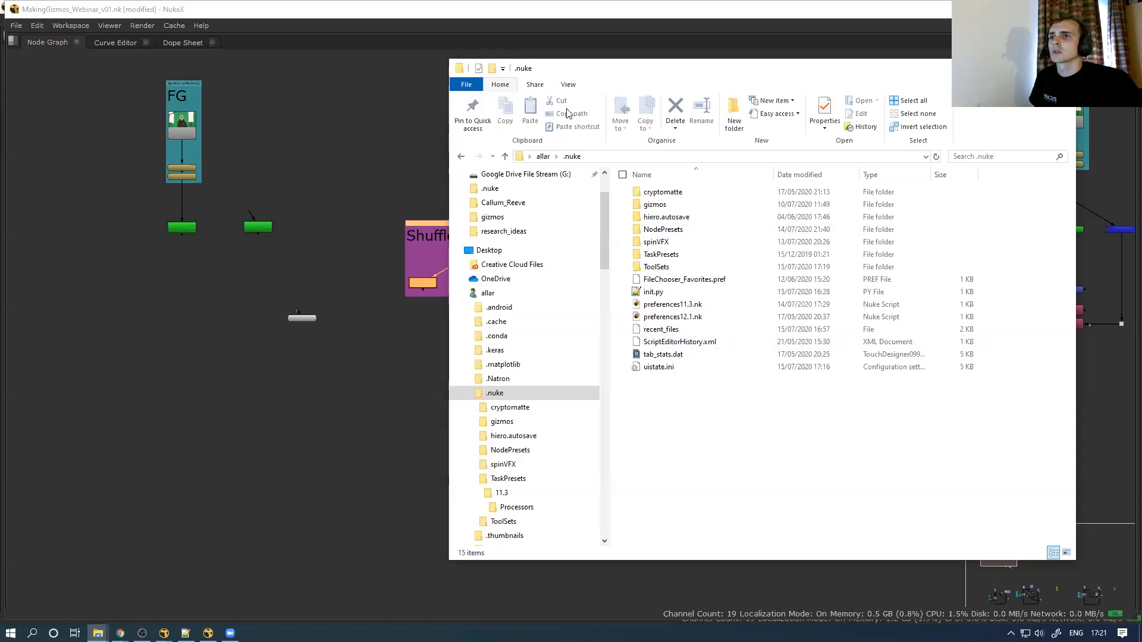
drag(648, 68, 542, 57)
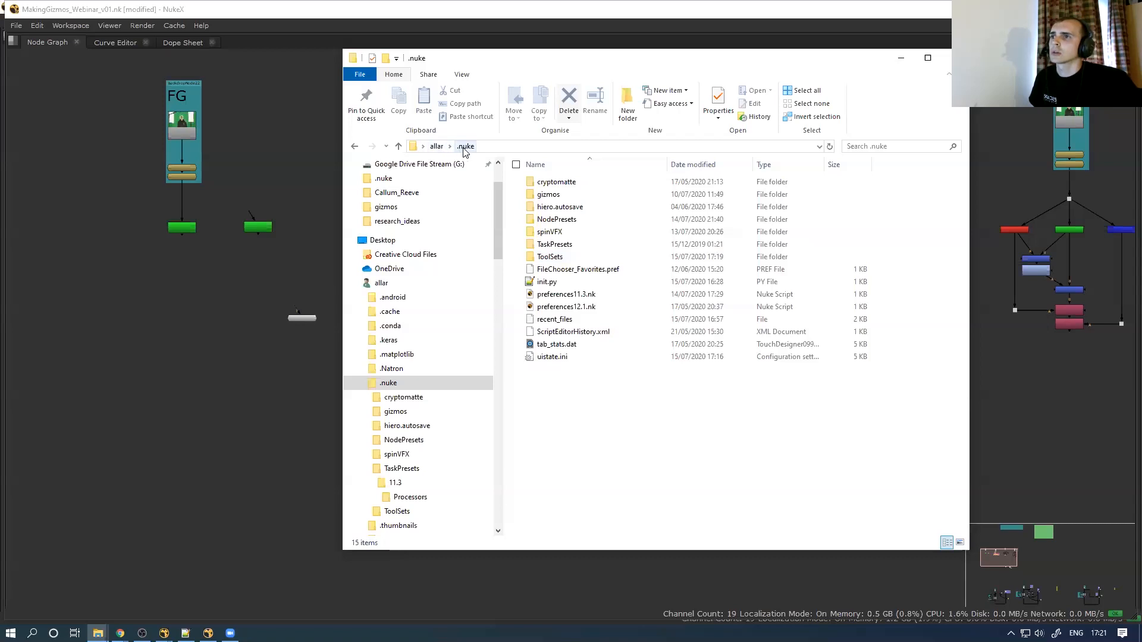
double_click(548, 257)
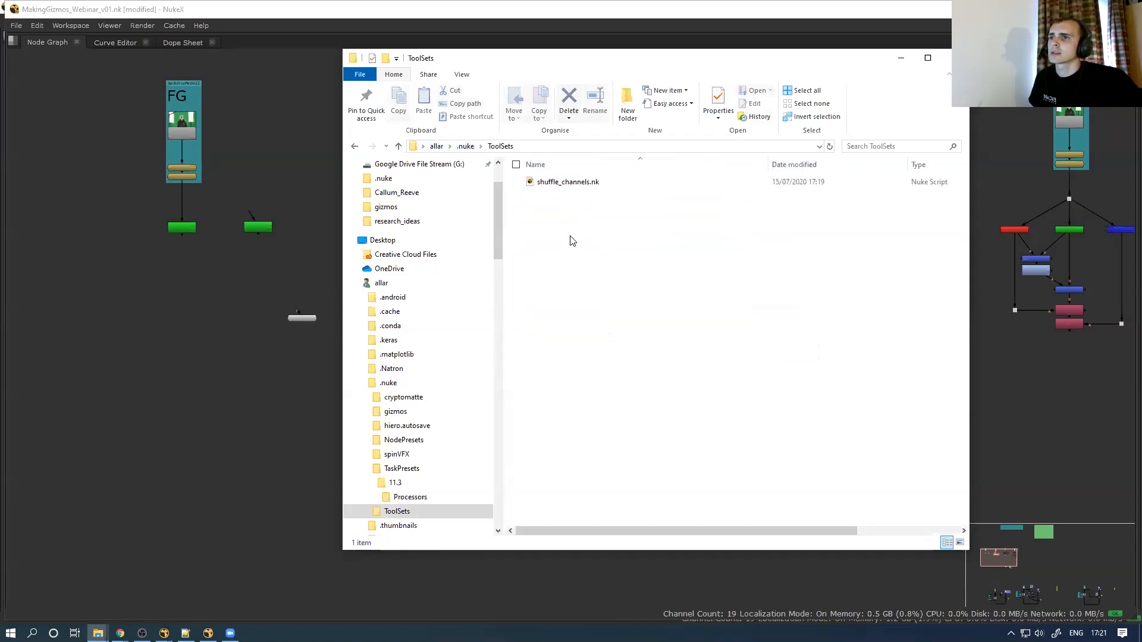
click(578, 183)
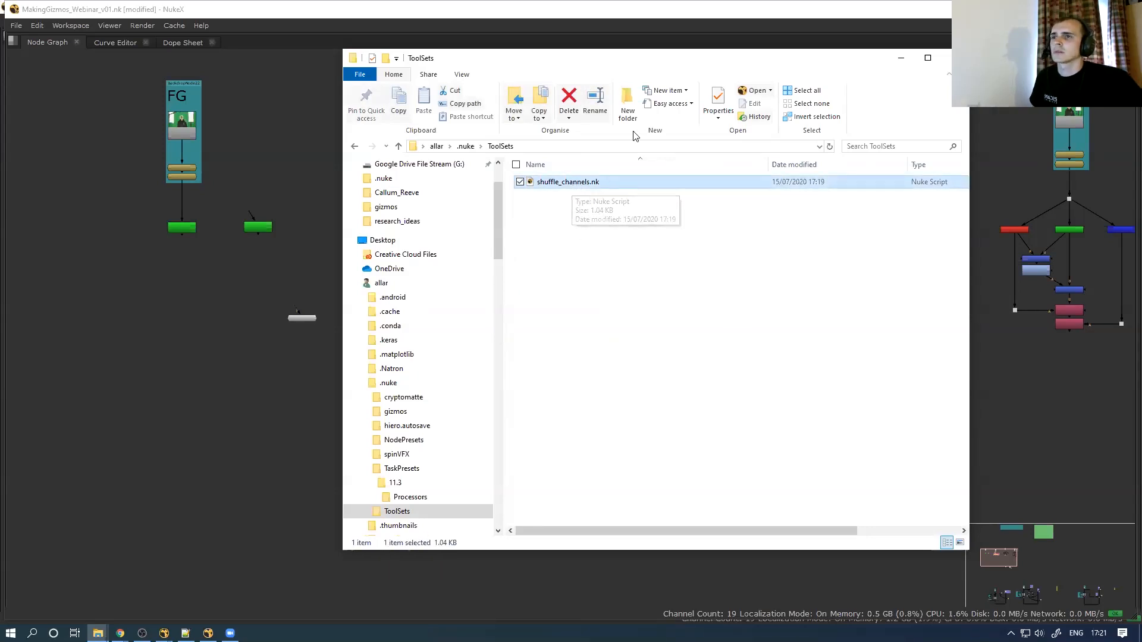
drag(637, 57, 576, 56)
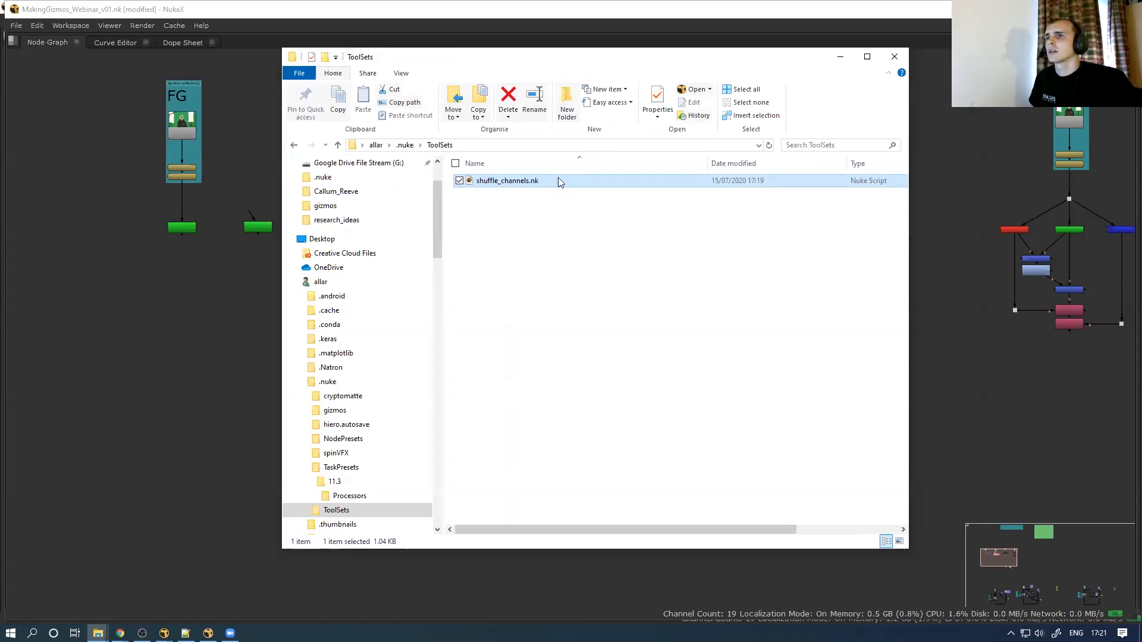
right_click(549, 185)
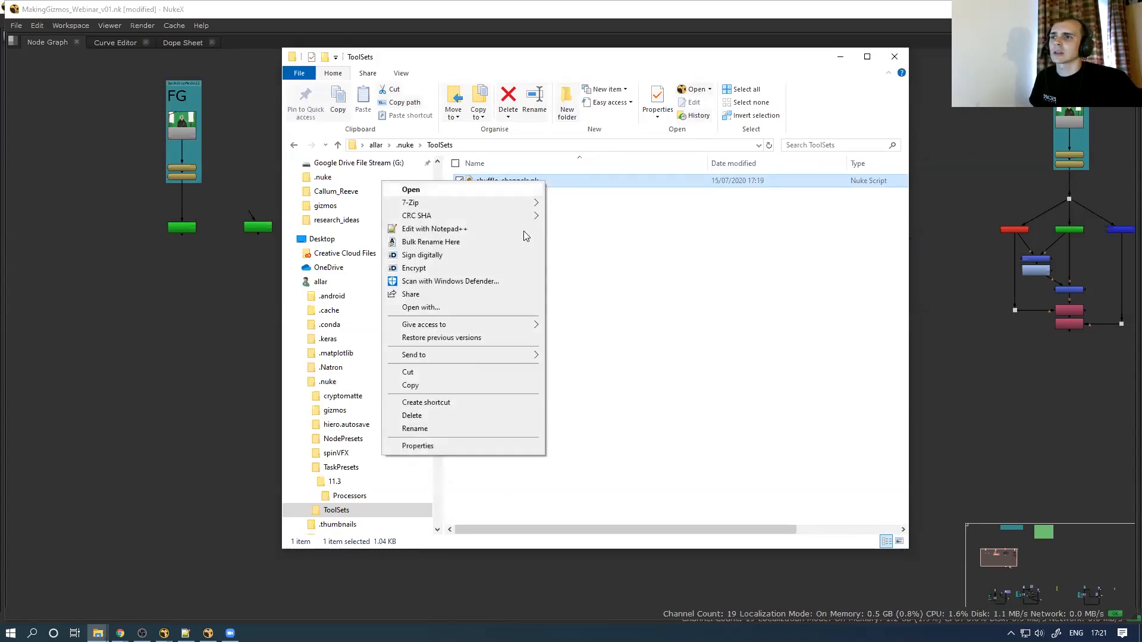
click(484, 229)
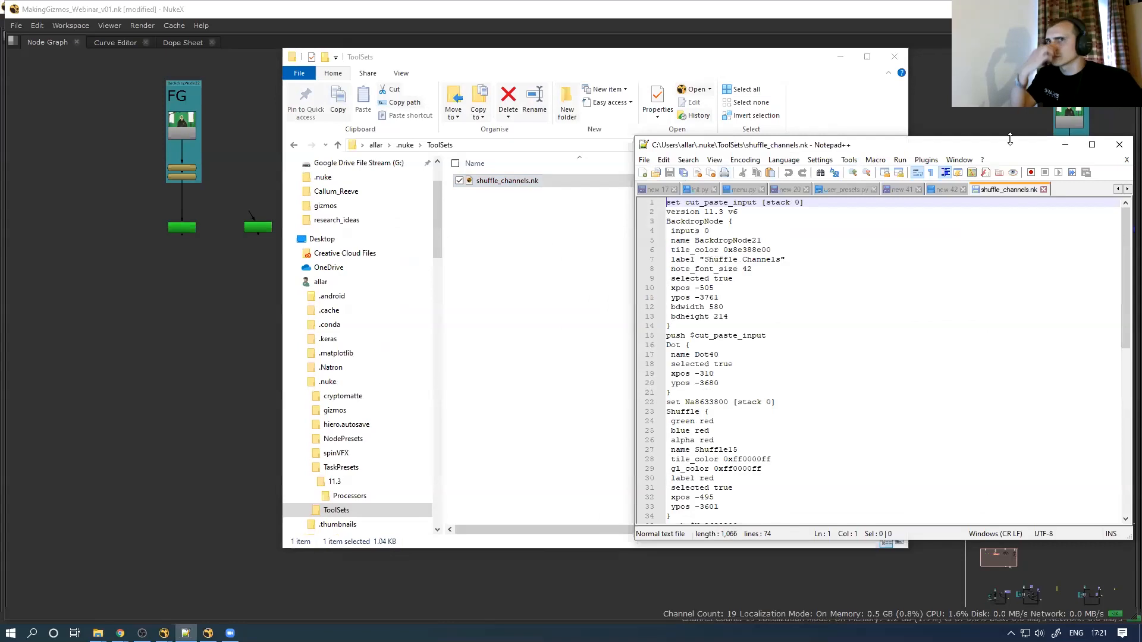
Review the header and Shuffle node blocks in shuffle_channels.nk, then return to NukeX
double_click(1008, 143)
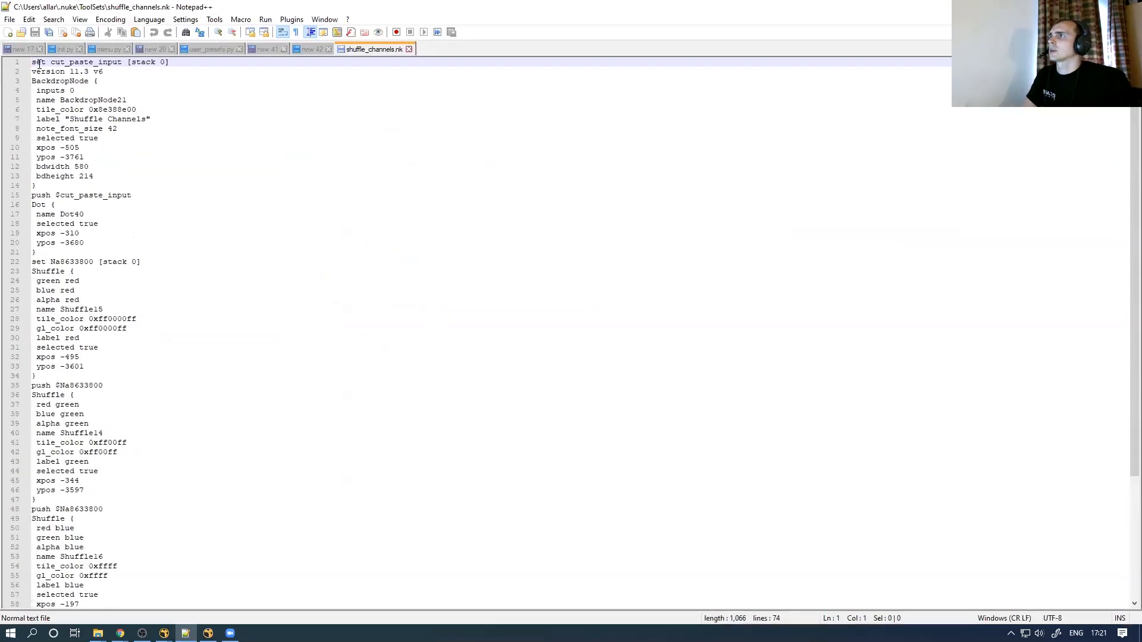
drag(34, 61, 183, 70)
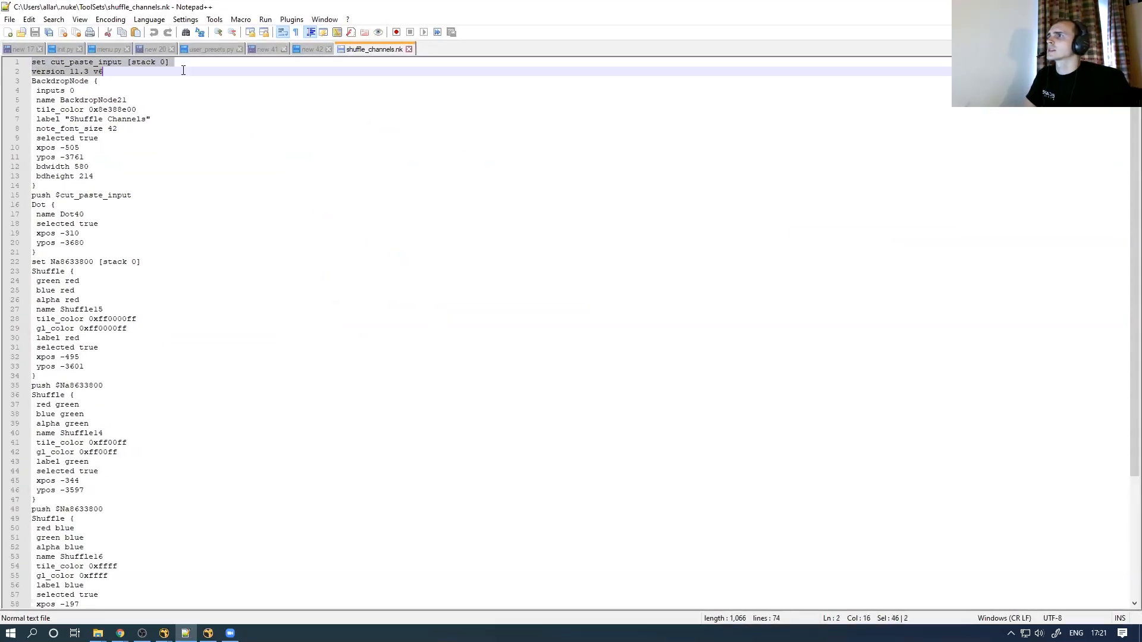
click(182, 105)
drag(51, 377, 31, 273)
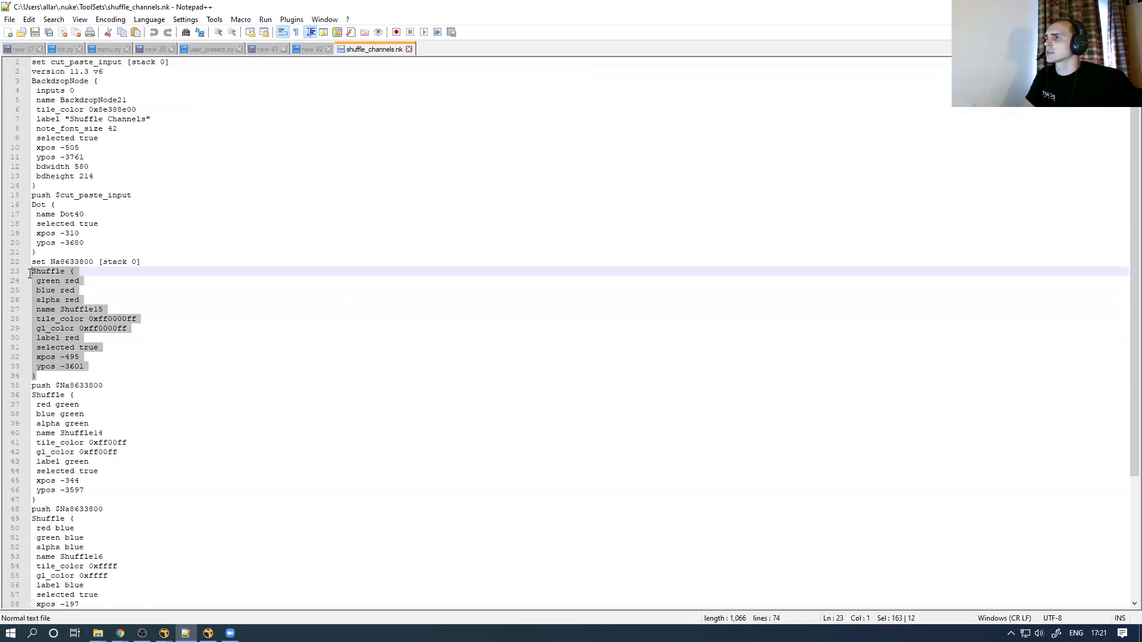
double_click(39, 275)
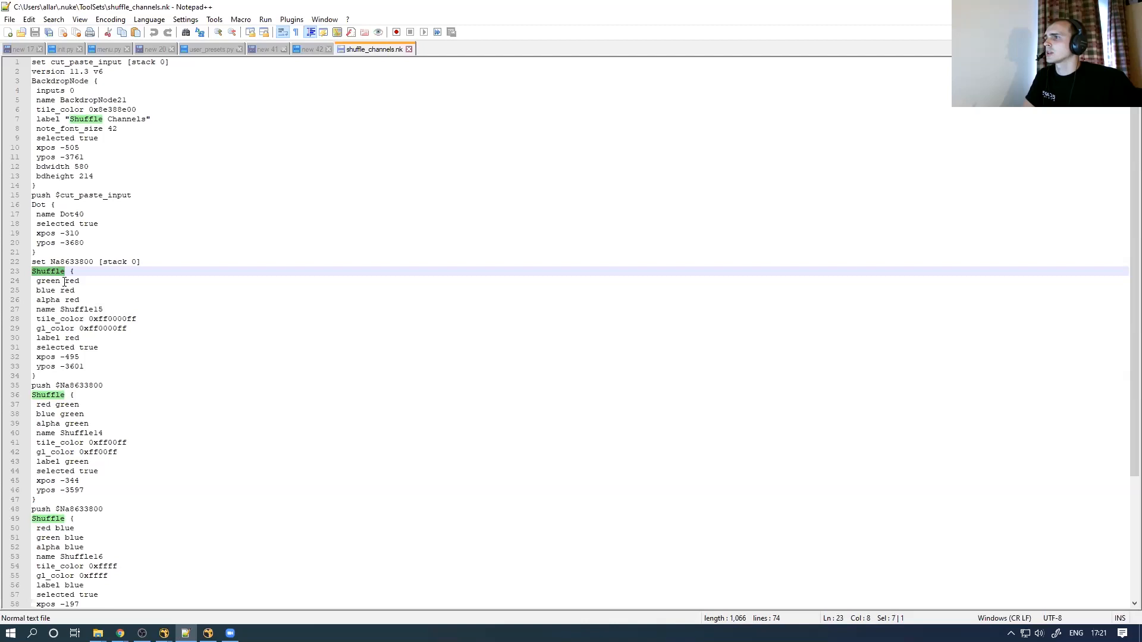
drag(42, 284, 108, 320)
click(64, 378)
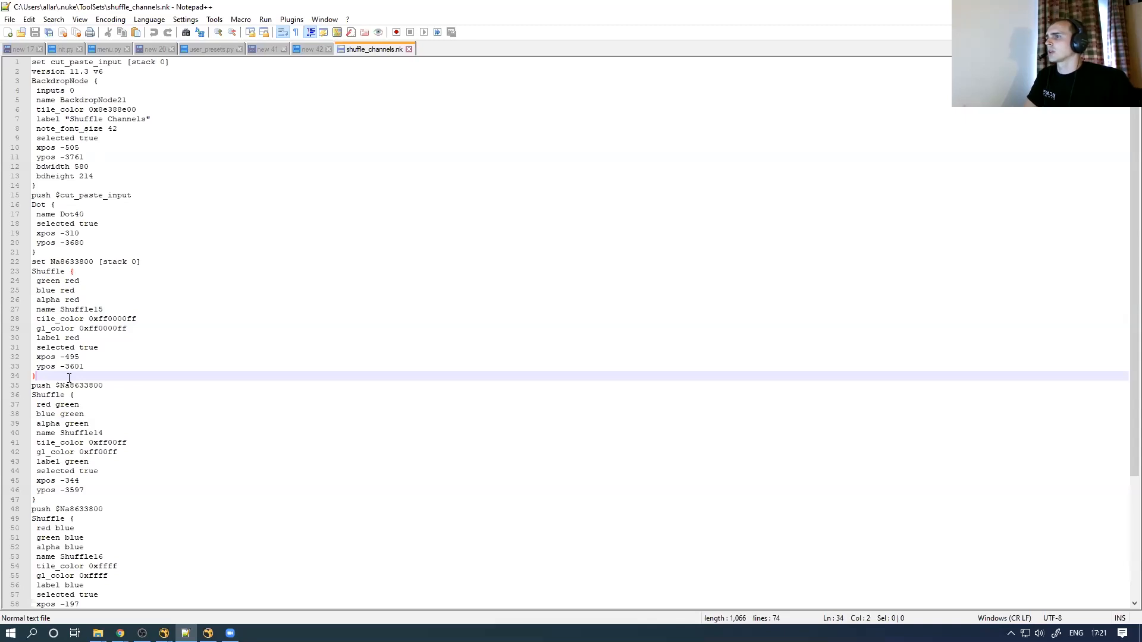
drag(119, 384, 21, 386)
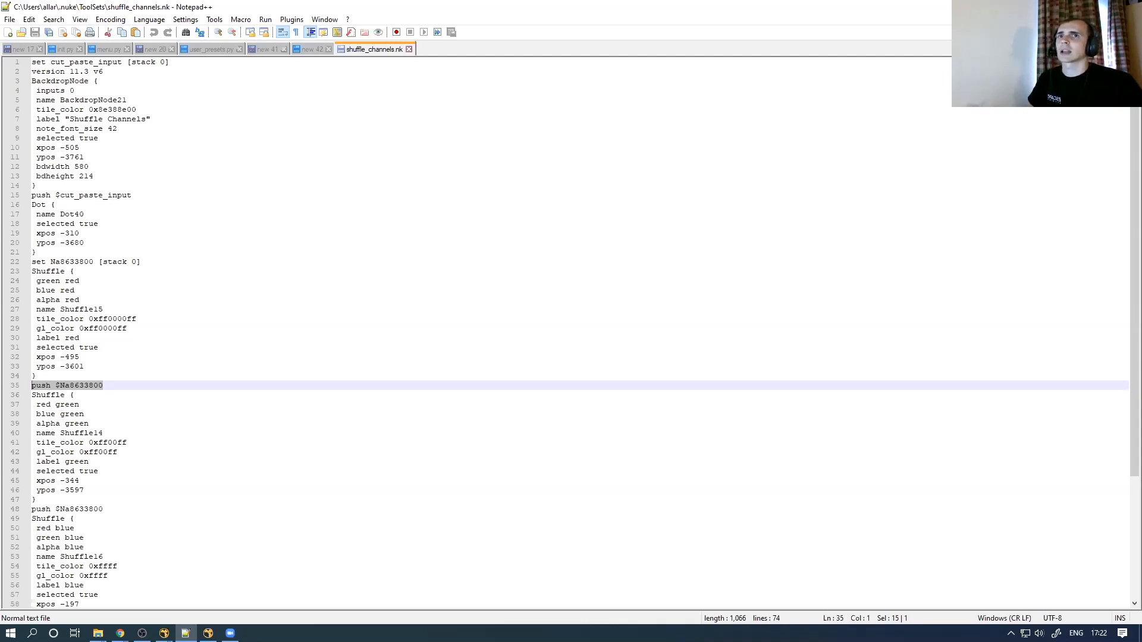
click(1059, 6)
click(264, 359)
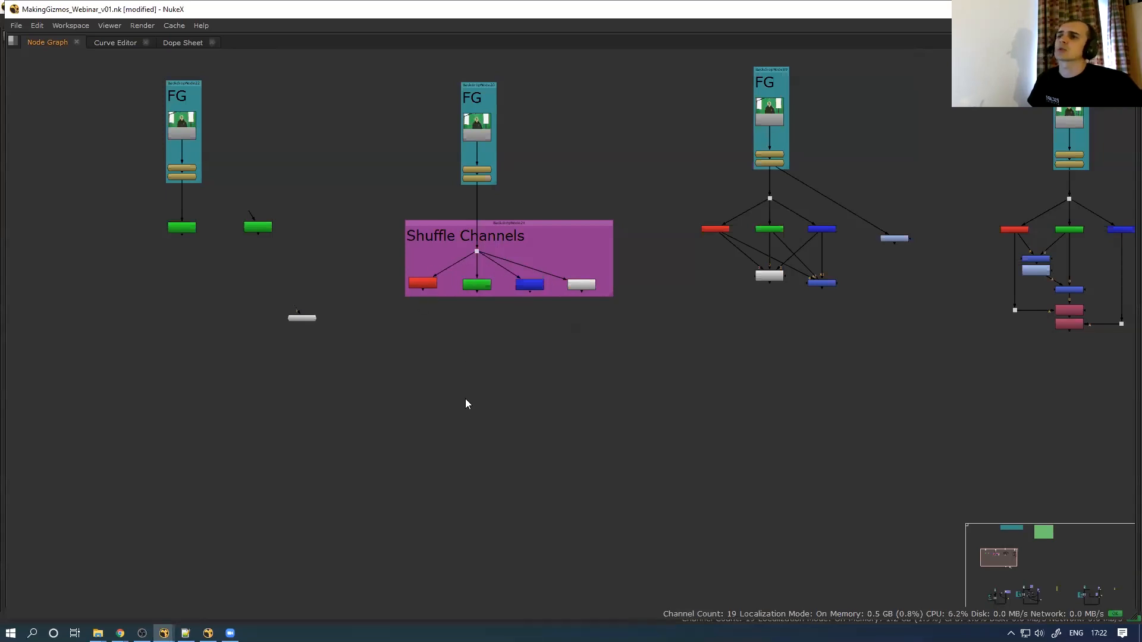
click(97, 633)
click(544, 180)
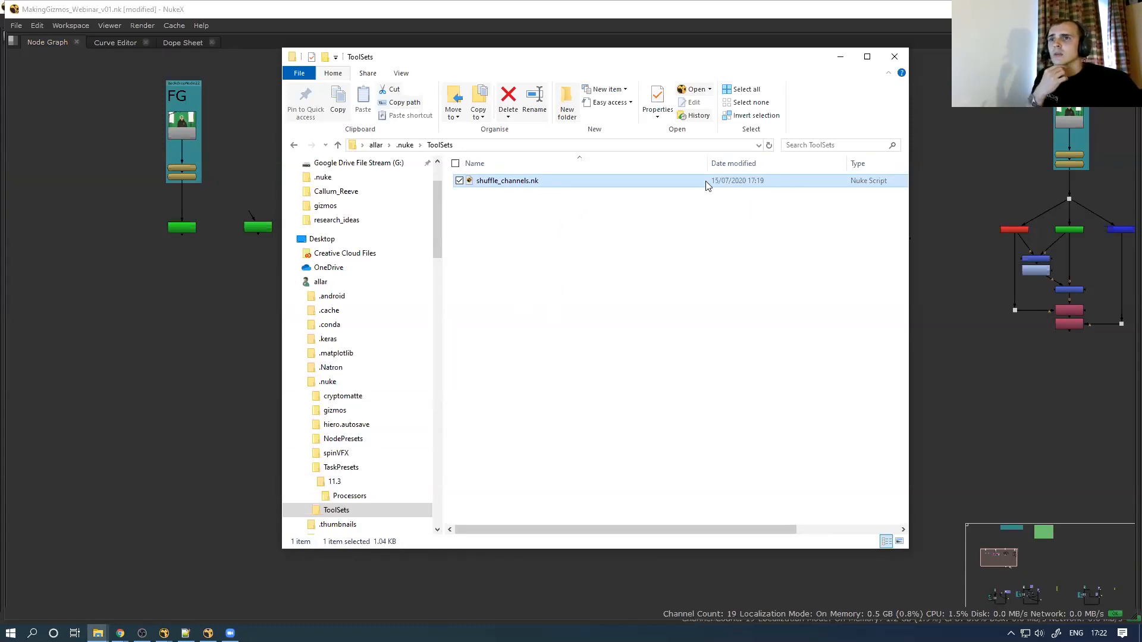
drag(706, 160, 625, 161)
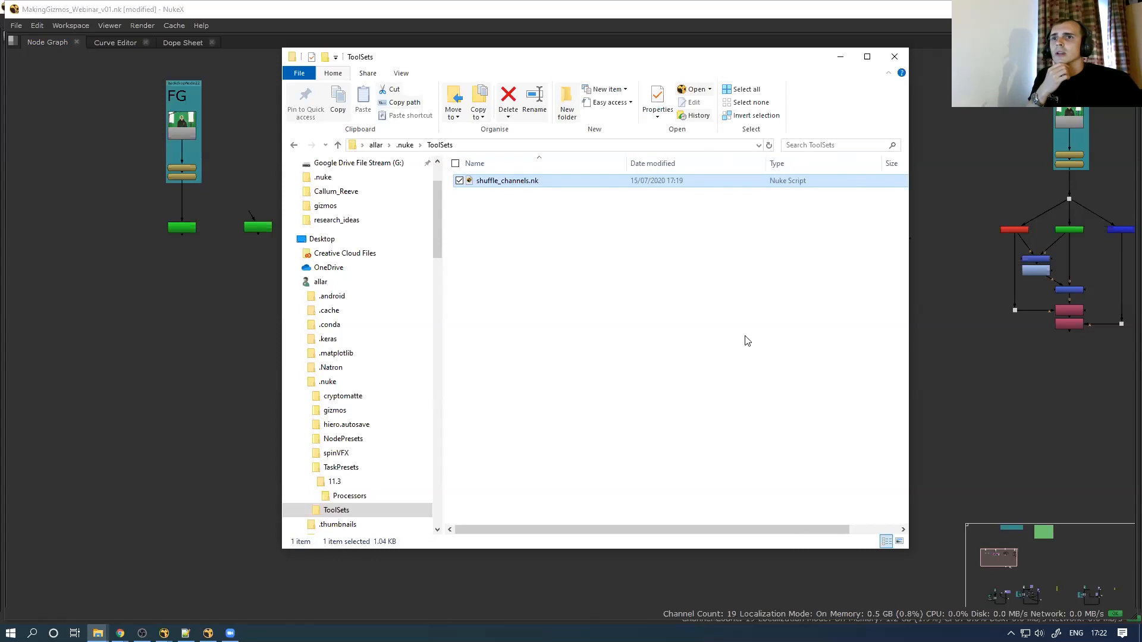
drag(736, 530, 786, 530)
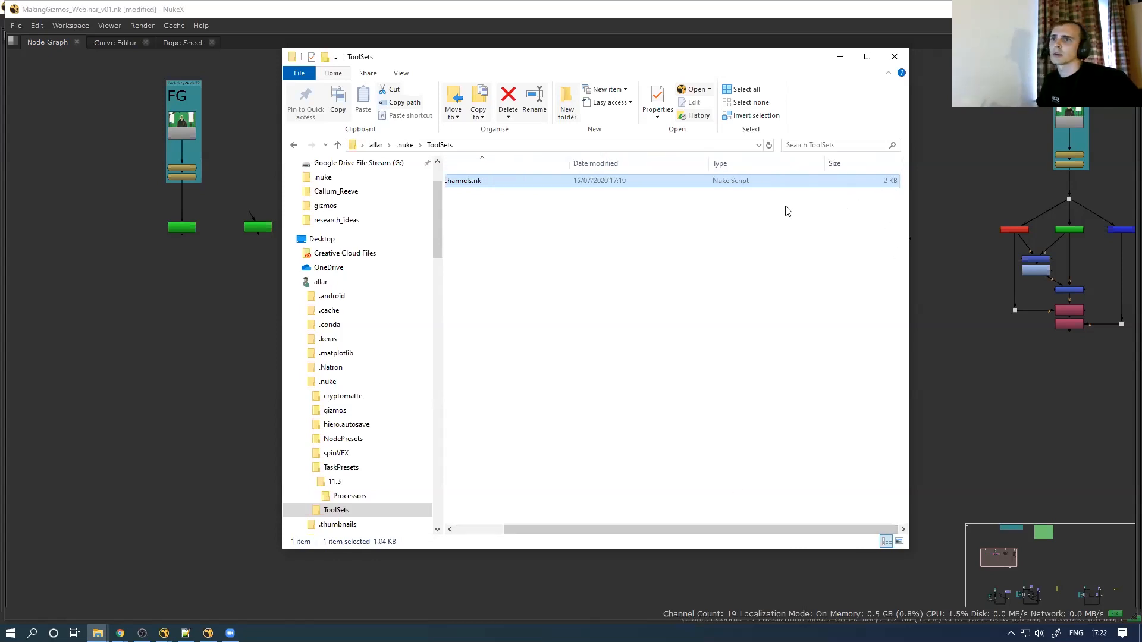
drag(545, 529, 484, 531)
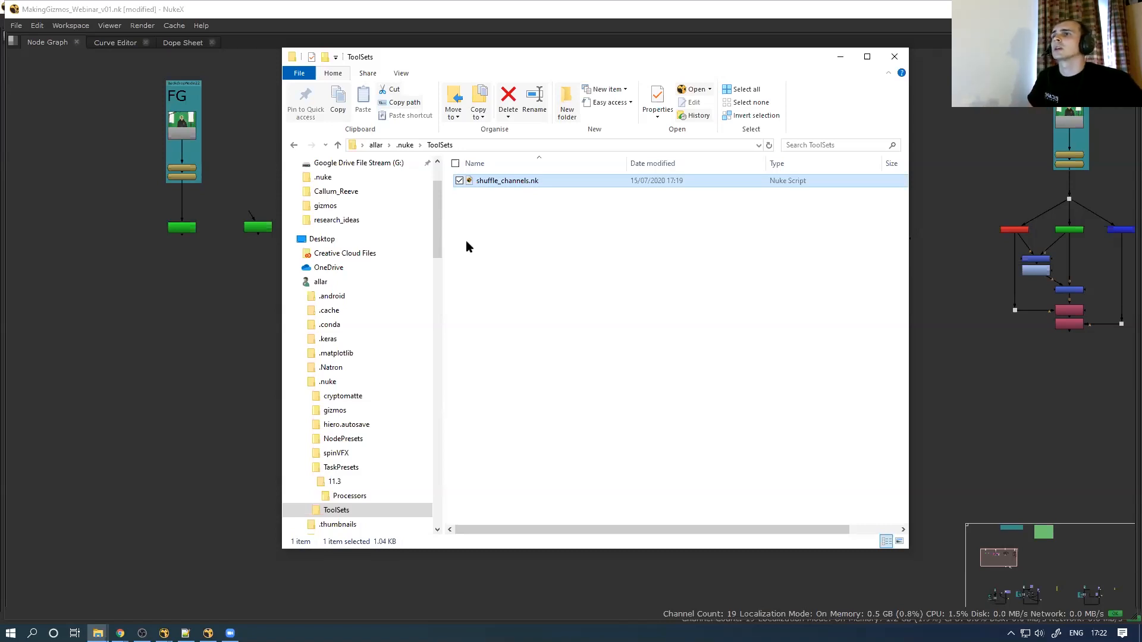
click(145, 377)
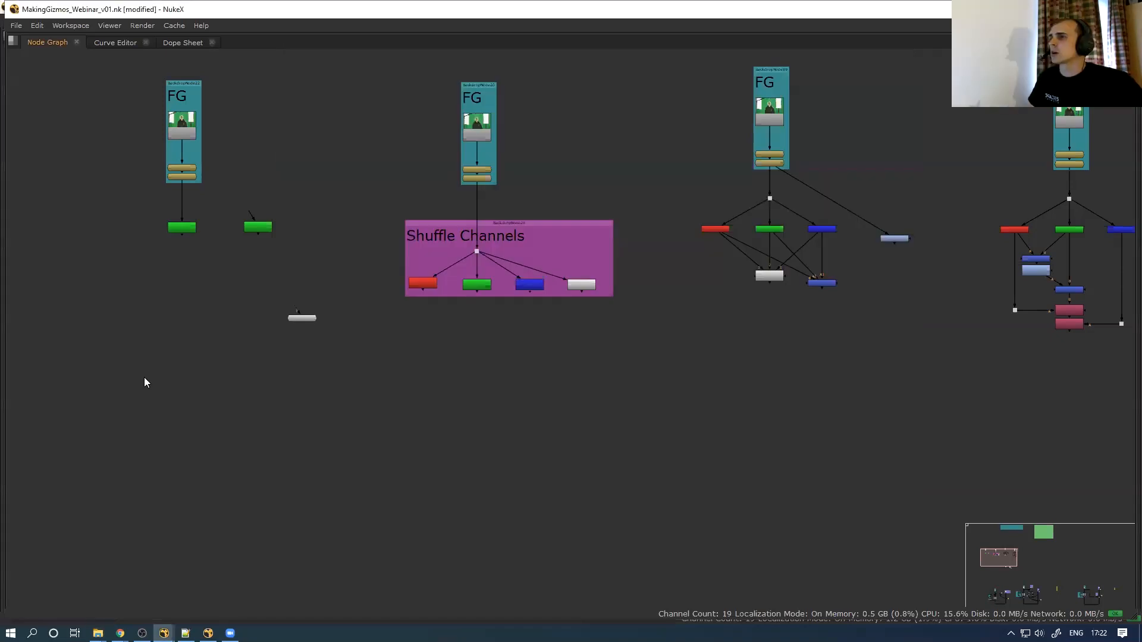
Browse the toolsets list and node search for 'shuffl', then frame all nodes in the graph
key(space)
click(16, 328)
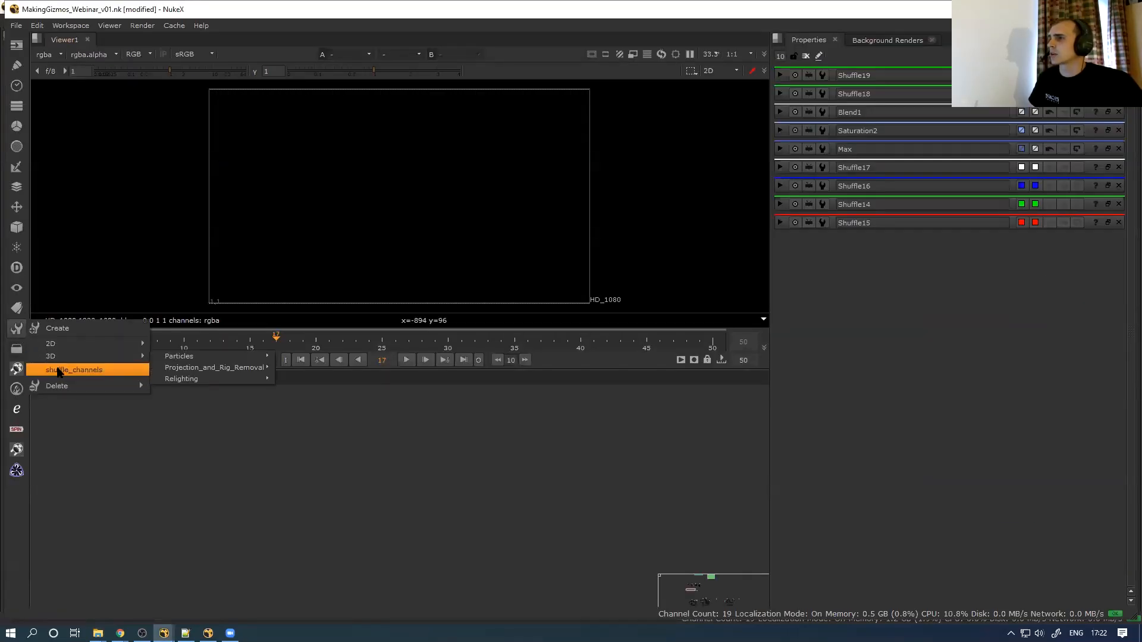
click(310, 483)
key(Tab)
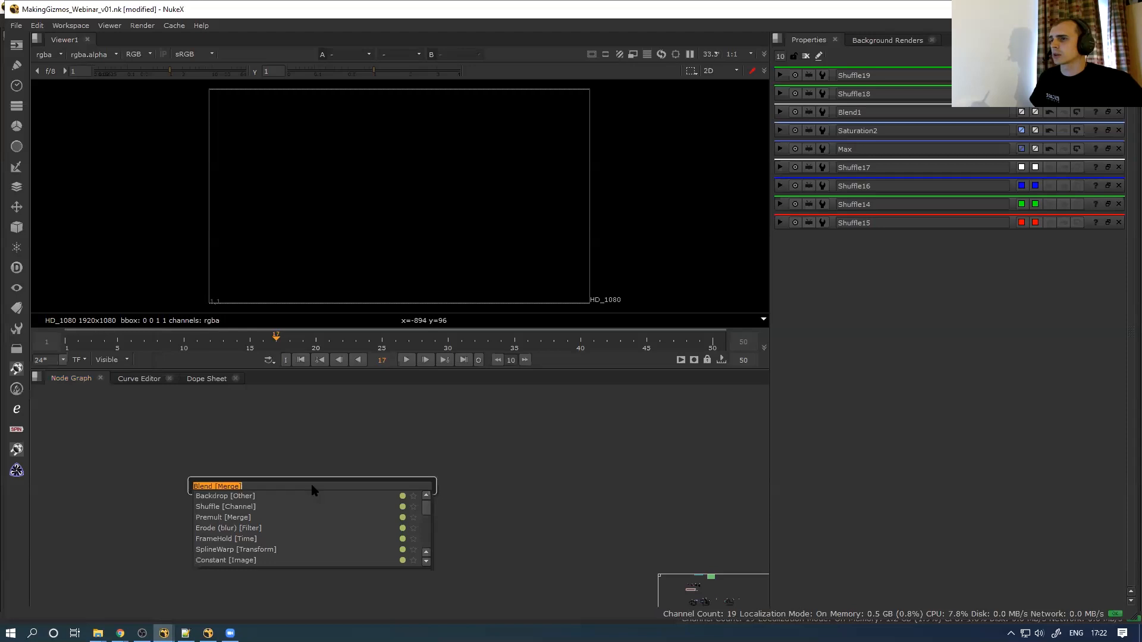
text(shuffl)
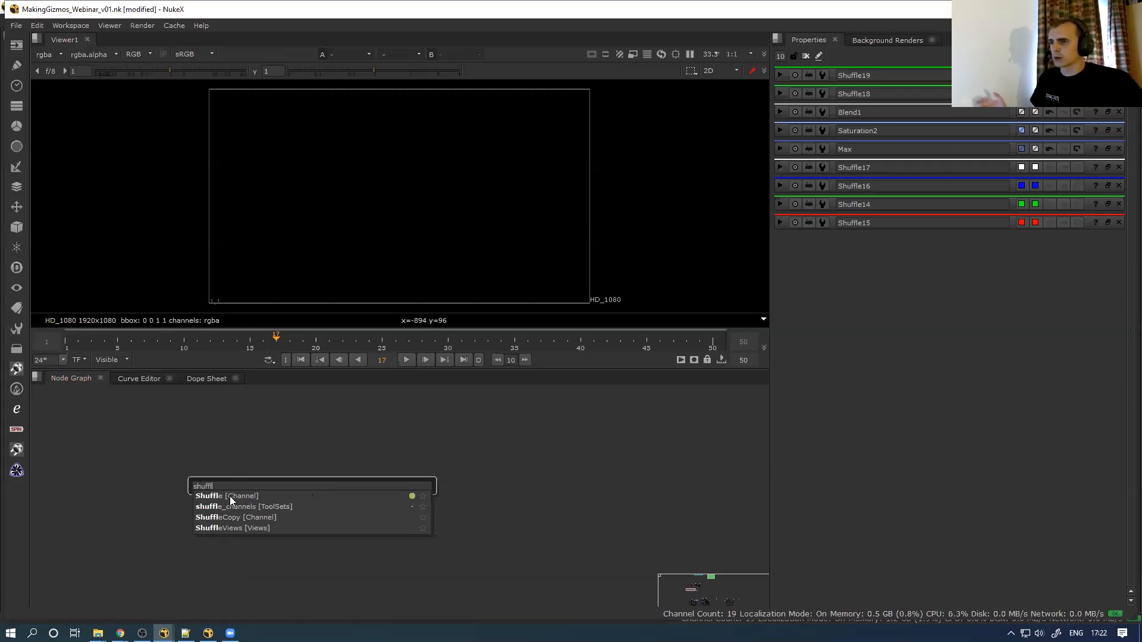
key(Escape)
key(space)
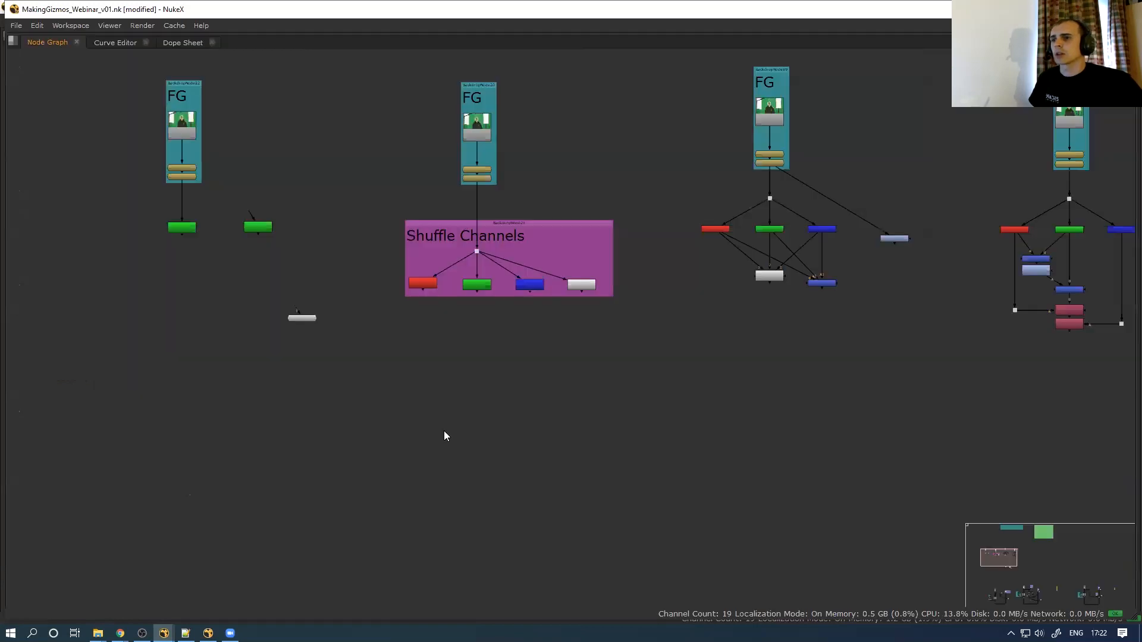
key(f)
scroll(211, 281, up, 5)
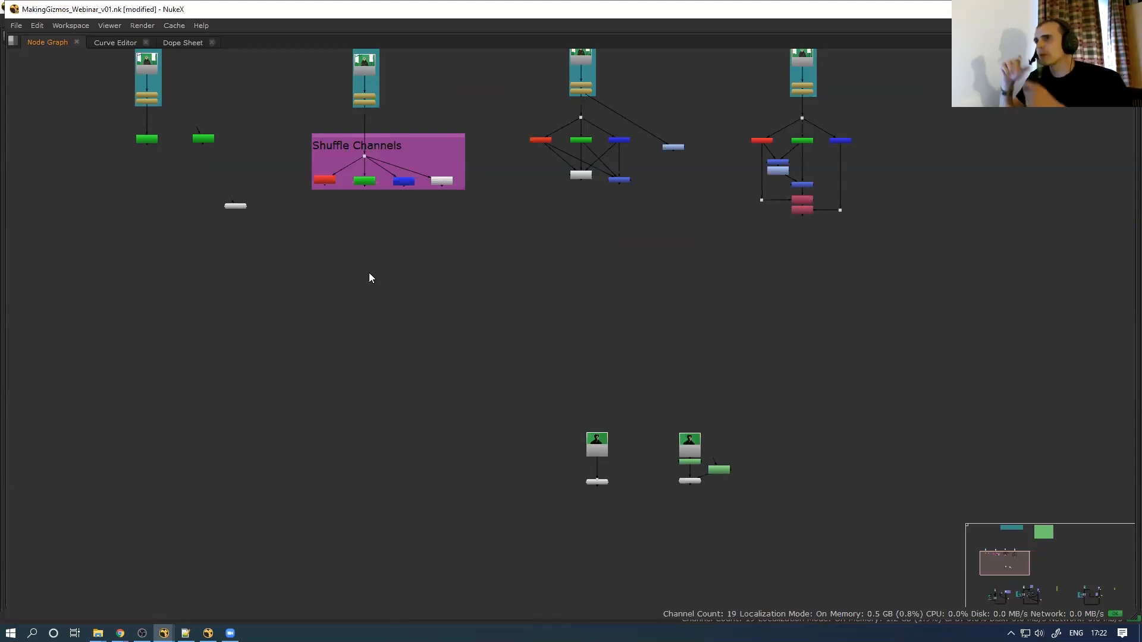
Move Viewer1 down and right, then paste a duplicate of the Read7 node
drag(238, 206, 300, 356)
drag(307, 396, 306, 406)
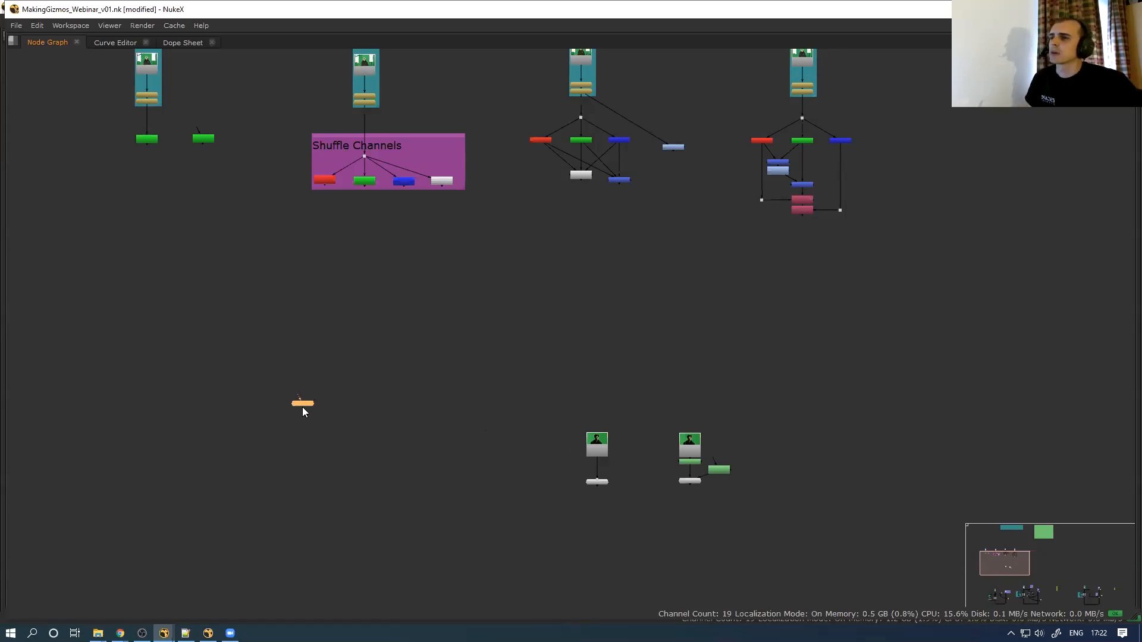
drag(311, 413, 451, 527)
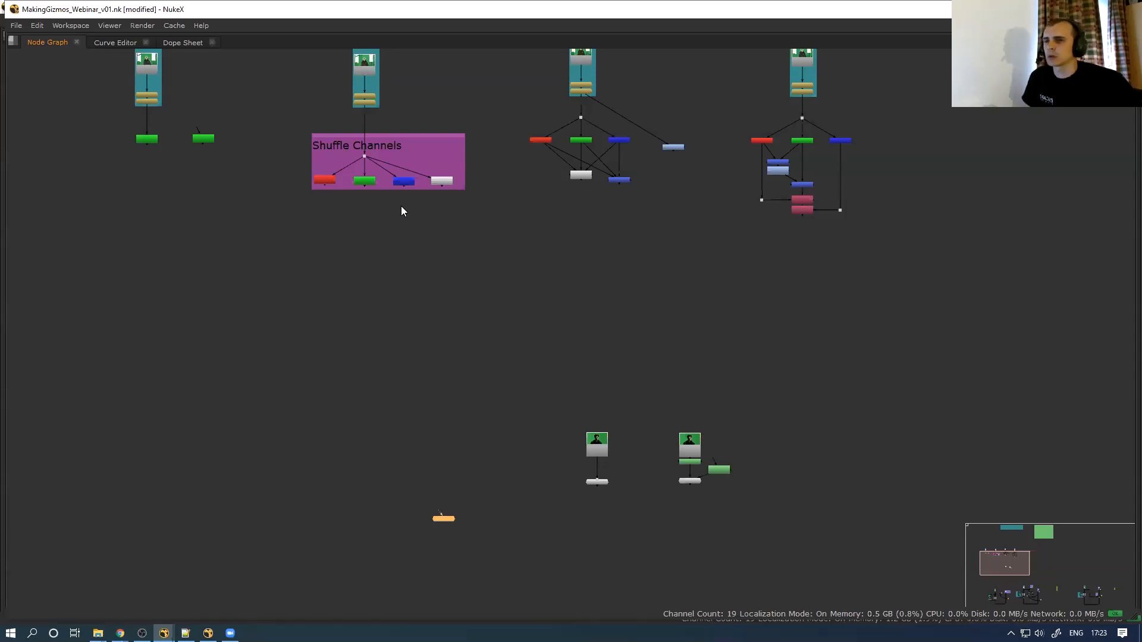
middle_drag(436, 474, 382, 379)
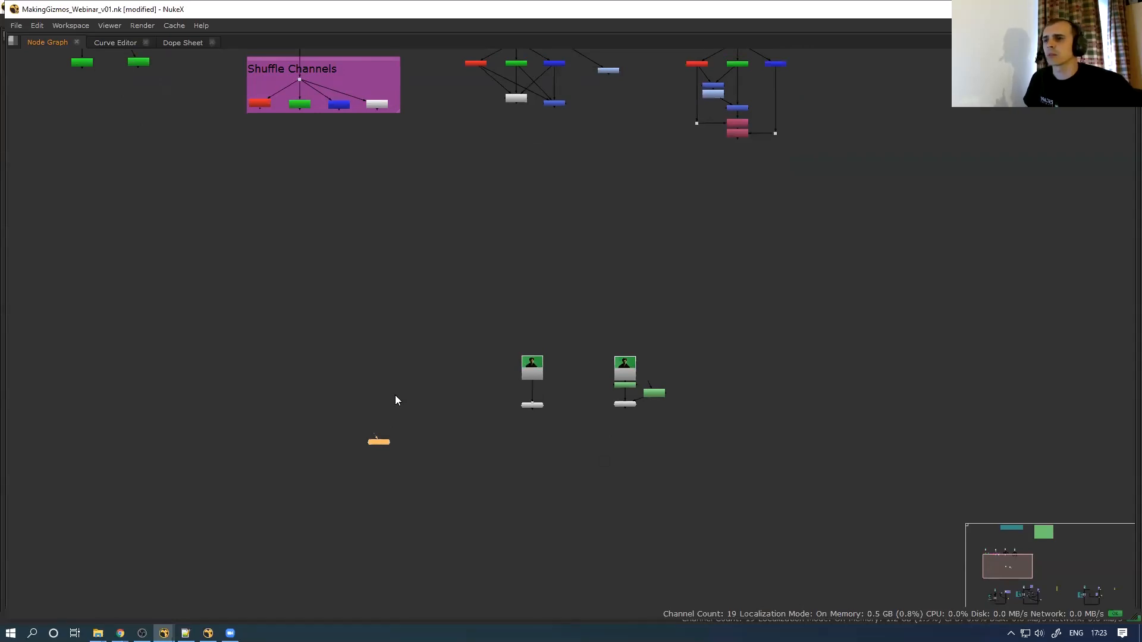
scroll(499, 388, up, 3)
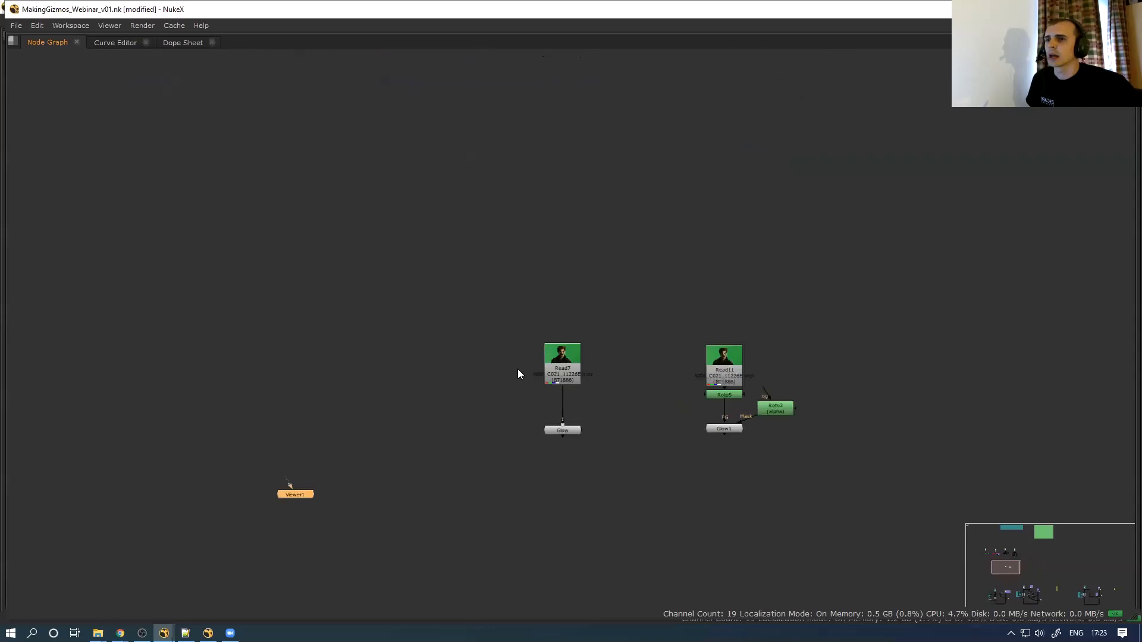
drag(467, 405, 615, 331)
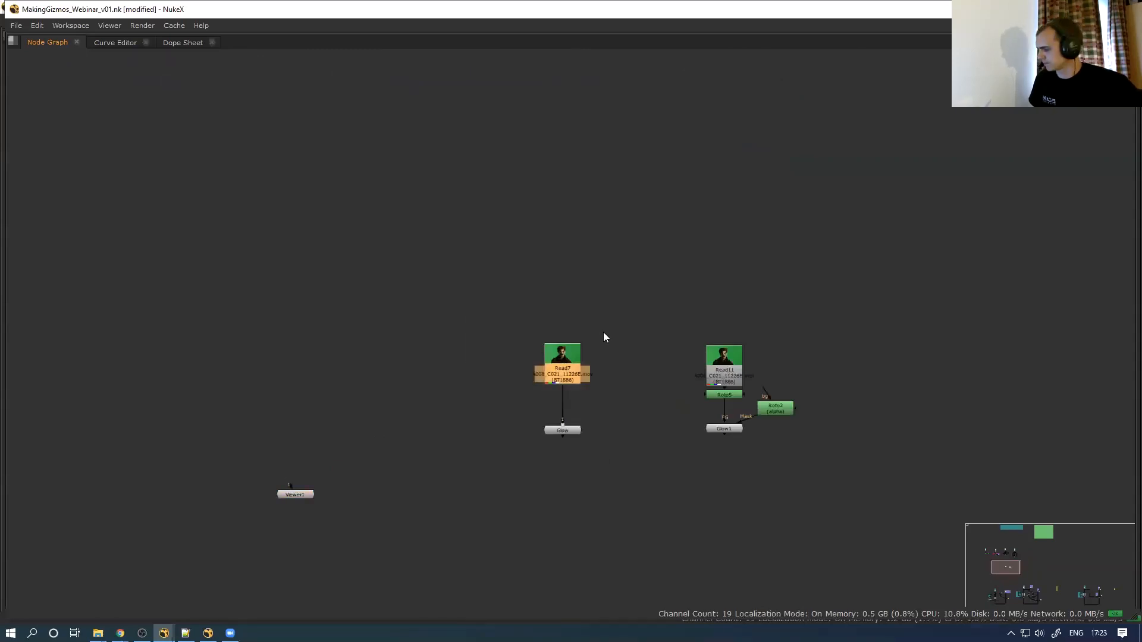
key(ctrl+v)
Position the new Read12 node and show it in the viewer
drag(361, 374, 369, 388)
key(1)
key(space)
scroll(396, 214, up, 2)
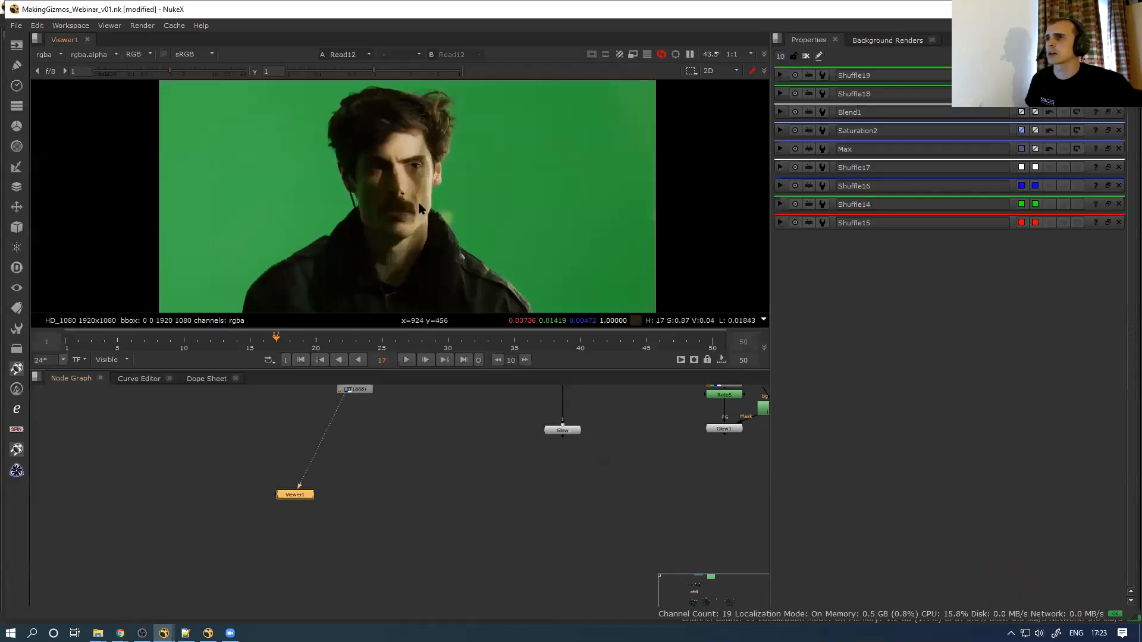
scroll(428, 200, up, 2)
scroll(436, 195, down, 1)
middle_drag(373, 392, 399, 455)
scroll(383, 468, down, 2)
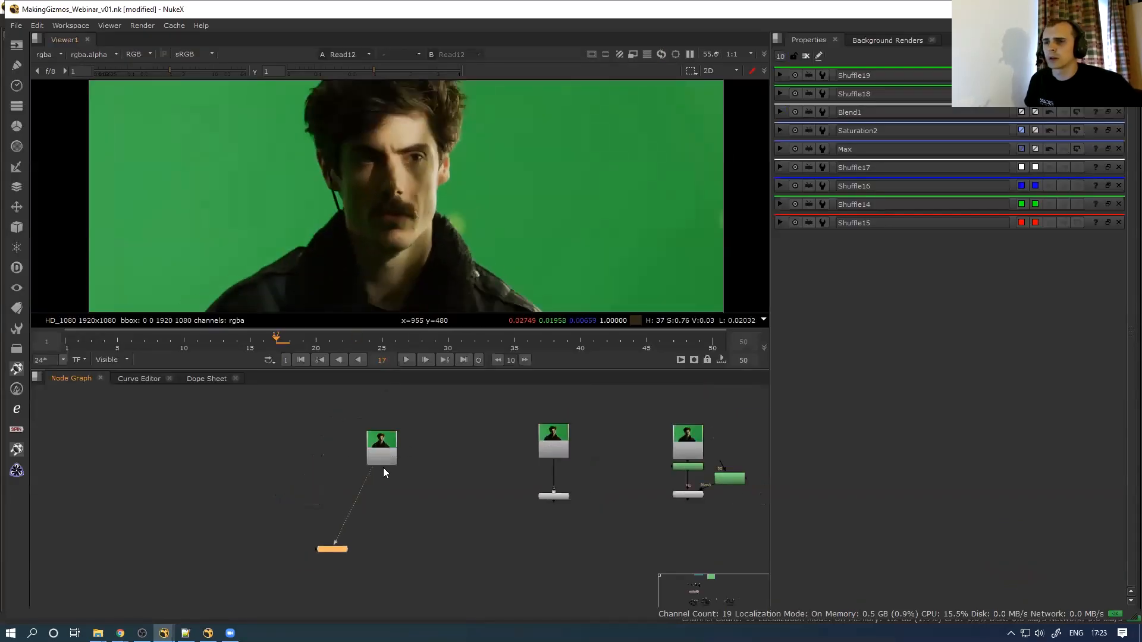
click(391, 444)
scroll(393, 444, up, 3)
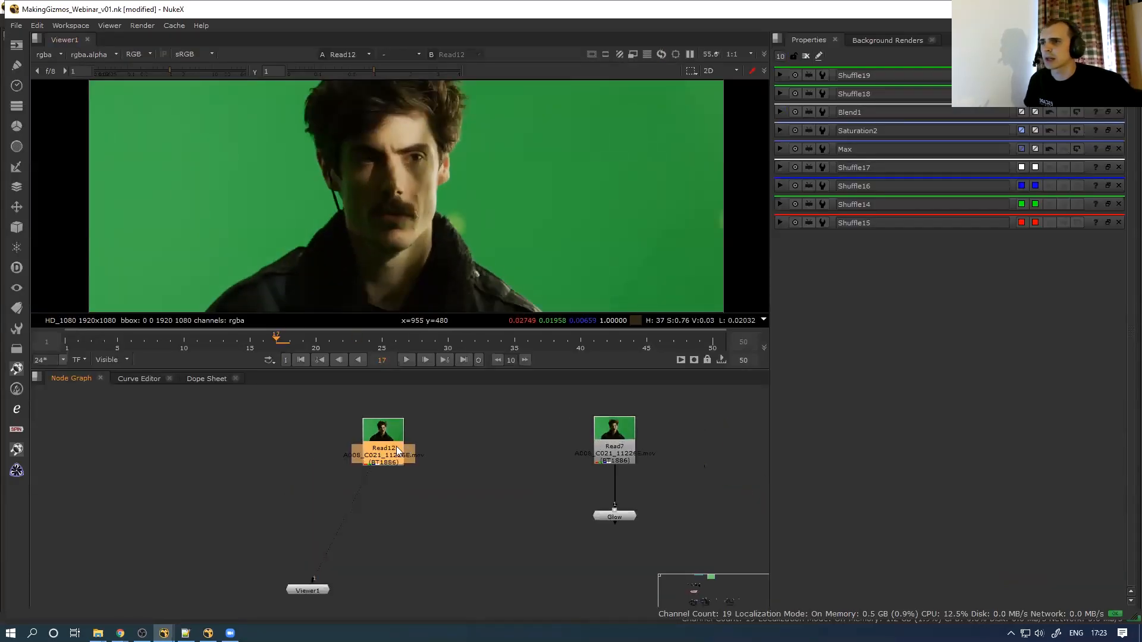
scroll(375, 451, down, 2)
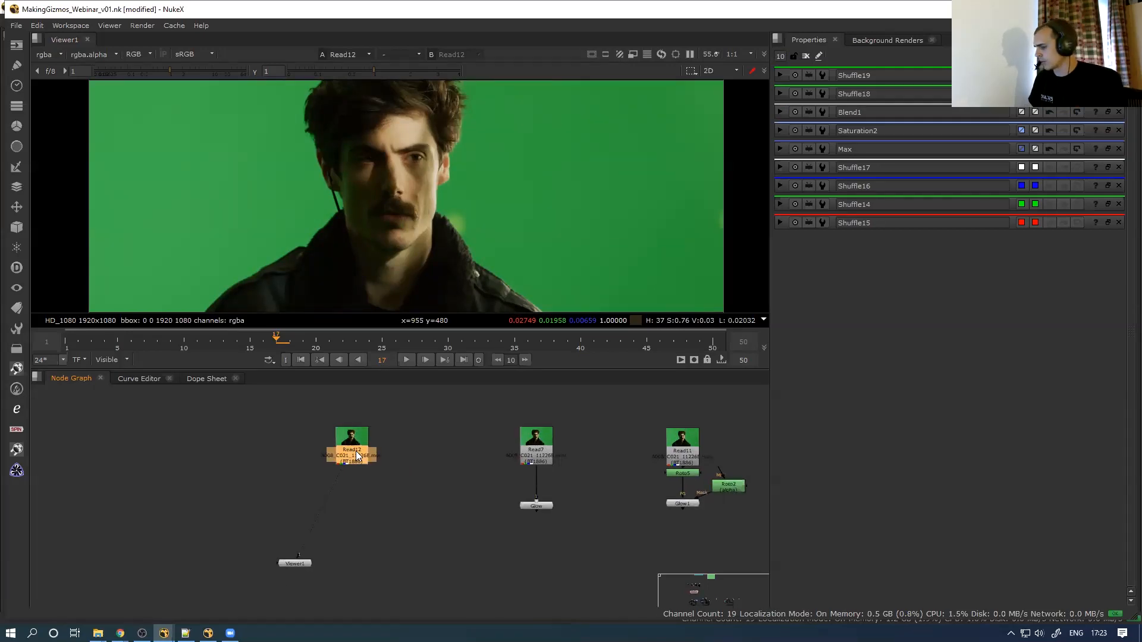
Add Blur5 and Merge12 under Read12 and set the Merge operation to plus
key(b)
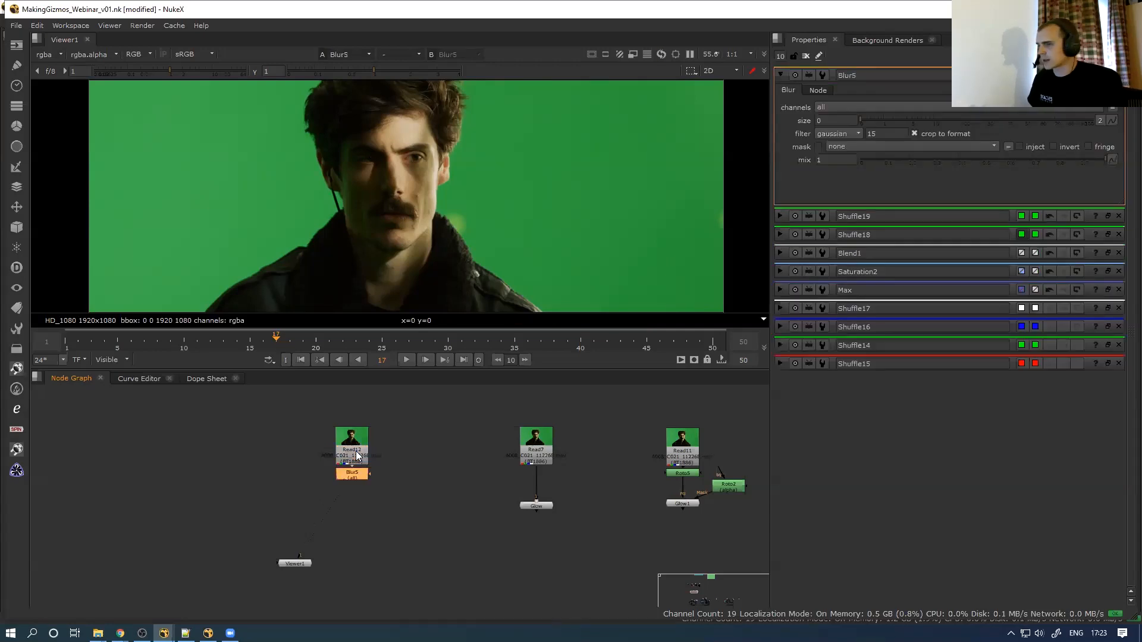
drag(351, 474, 290, 510)
key(m)
mouse_move(360, 499)
mouse_down()
mouse_move(354, 455)
mouse_move(351, 480)
mouse_up()
click(353, 509)
key(1)
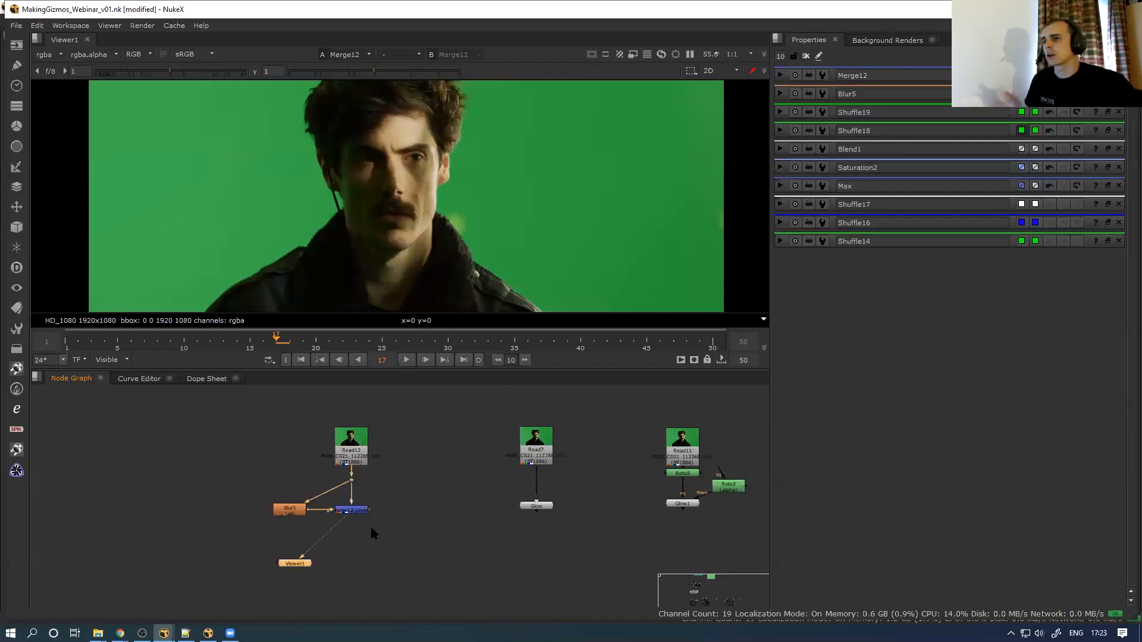
click(300, 510)
click(353, 512)
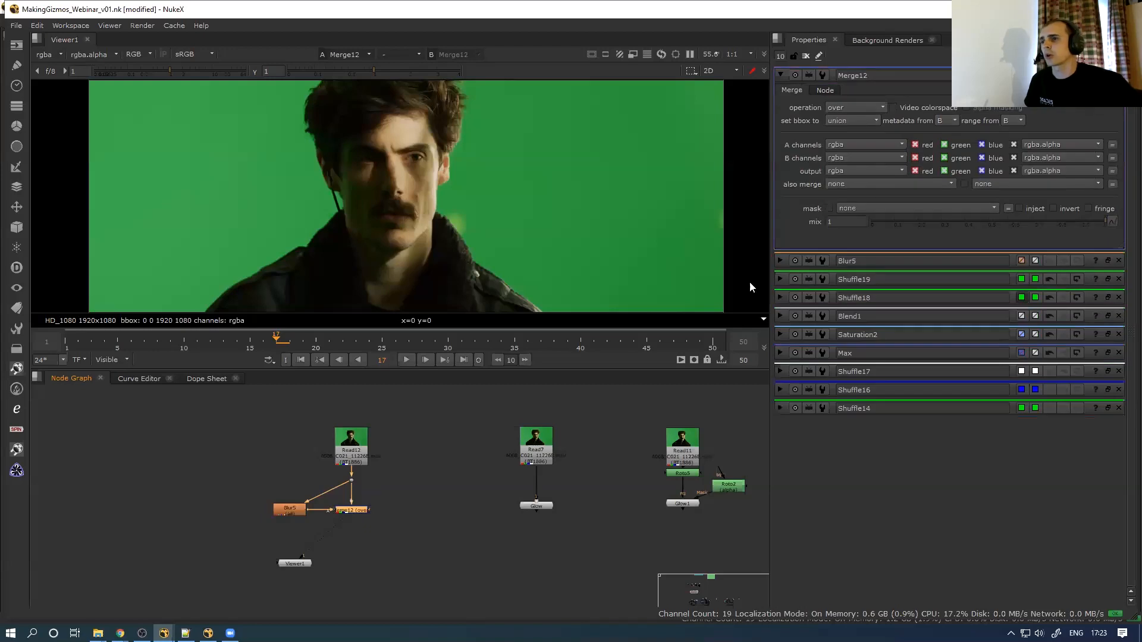
click(859, 110)
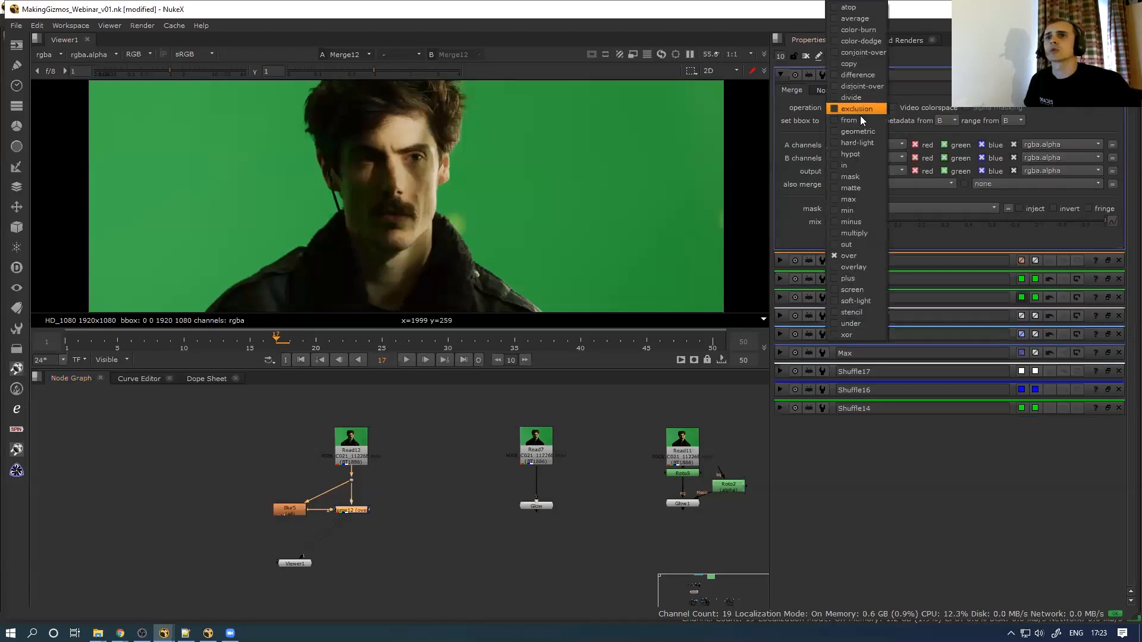
click(852, 279)
Tune the glow to Blur5 size 29.5 and Merge12 mix 0.475
double_click(298, 510)
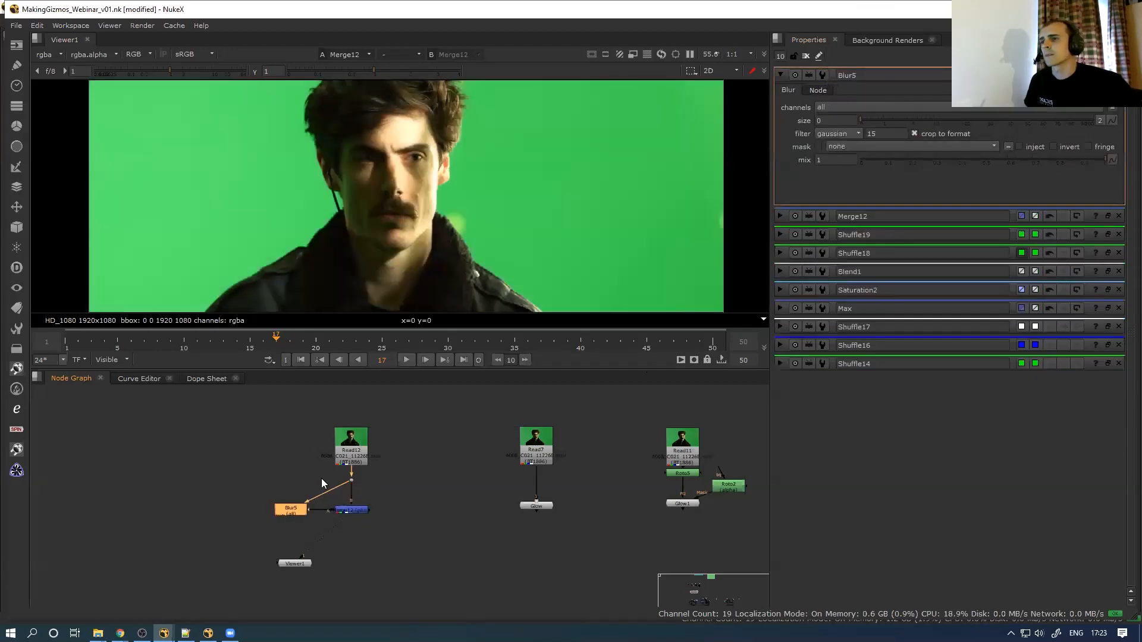
click(999, 129)
drag(1000, 129, 992, 128)
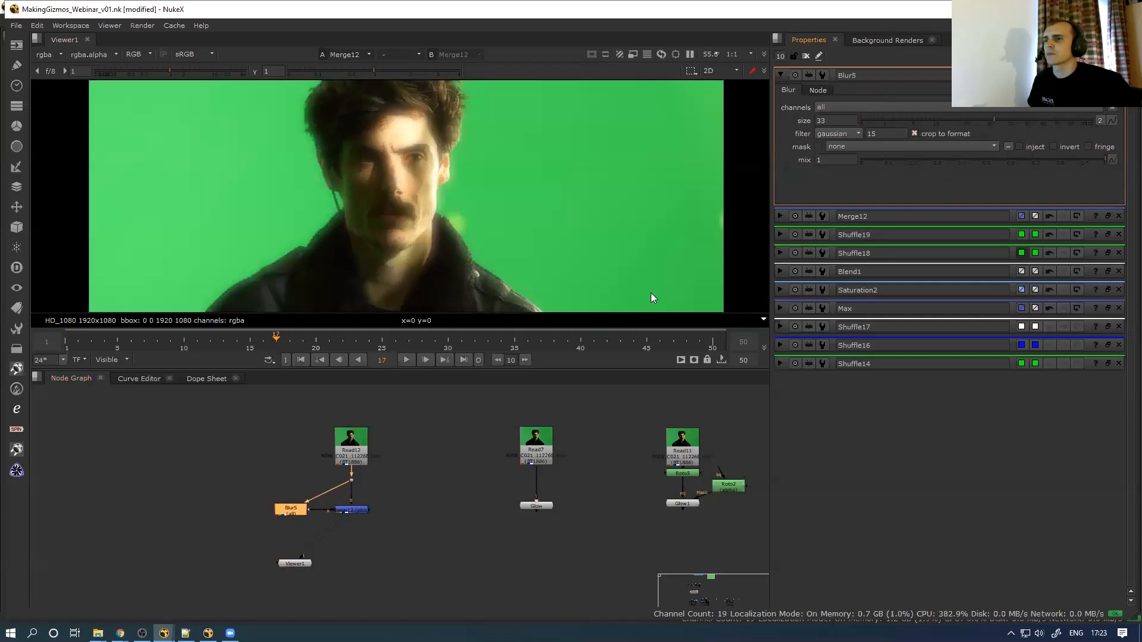
double_click(357, 511)
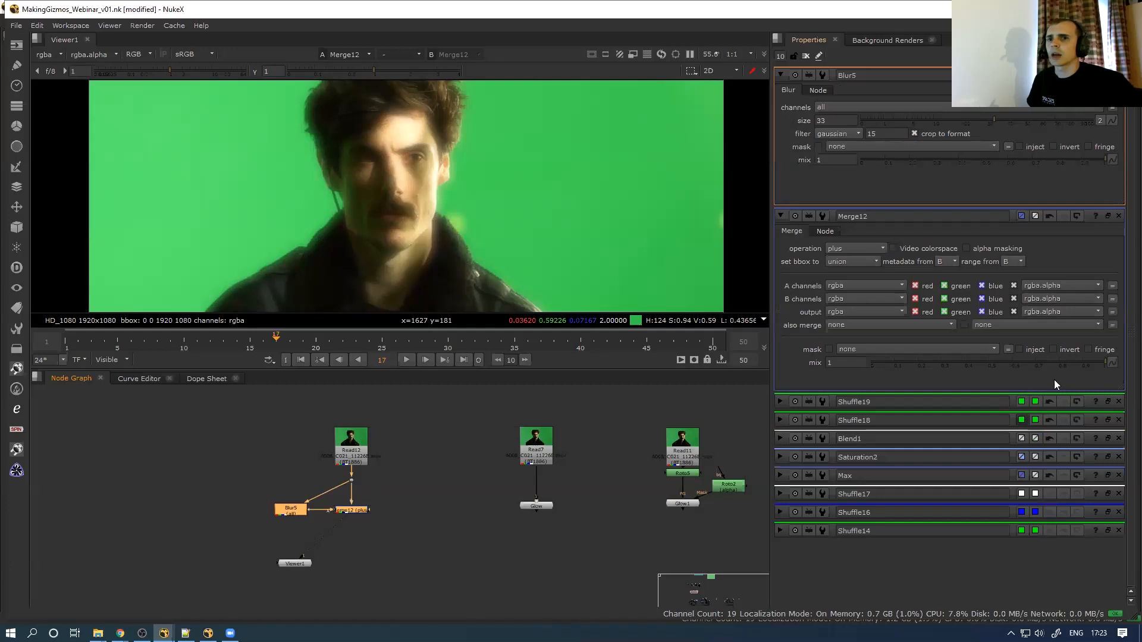
click(973, 363)
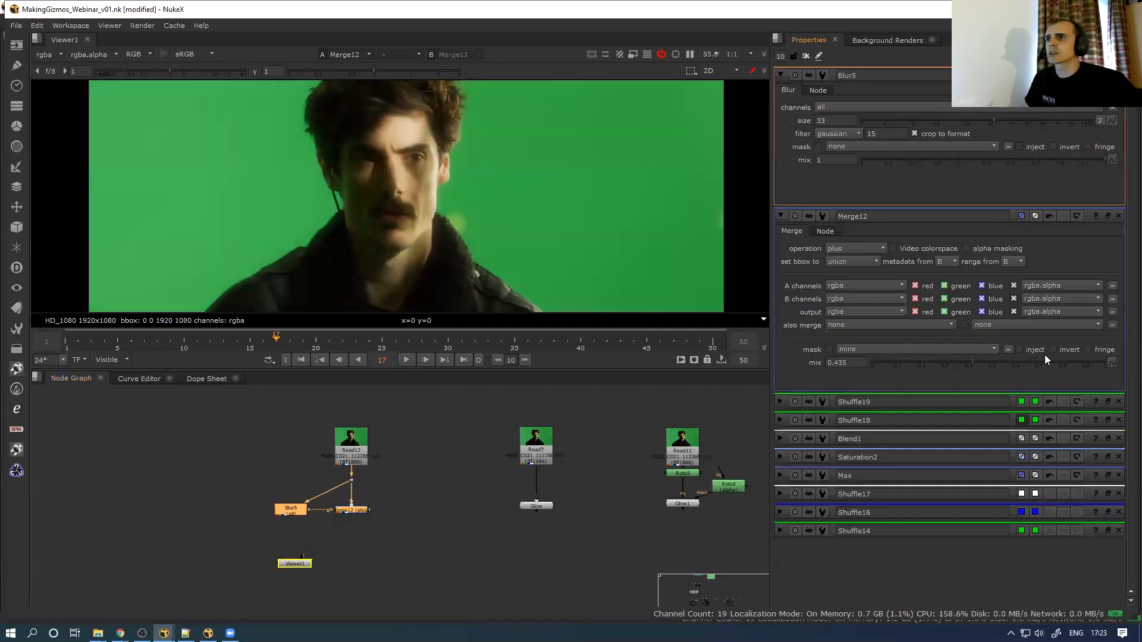
click(1001, 361)
click(877, 119)
drag(876, 119, 982, 122)
click(950, 363)
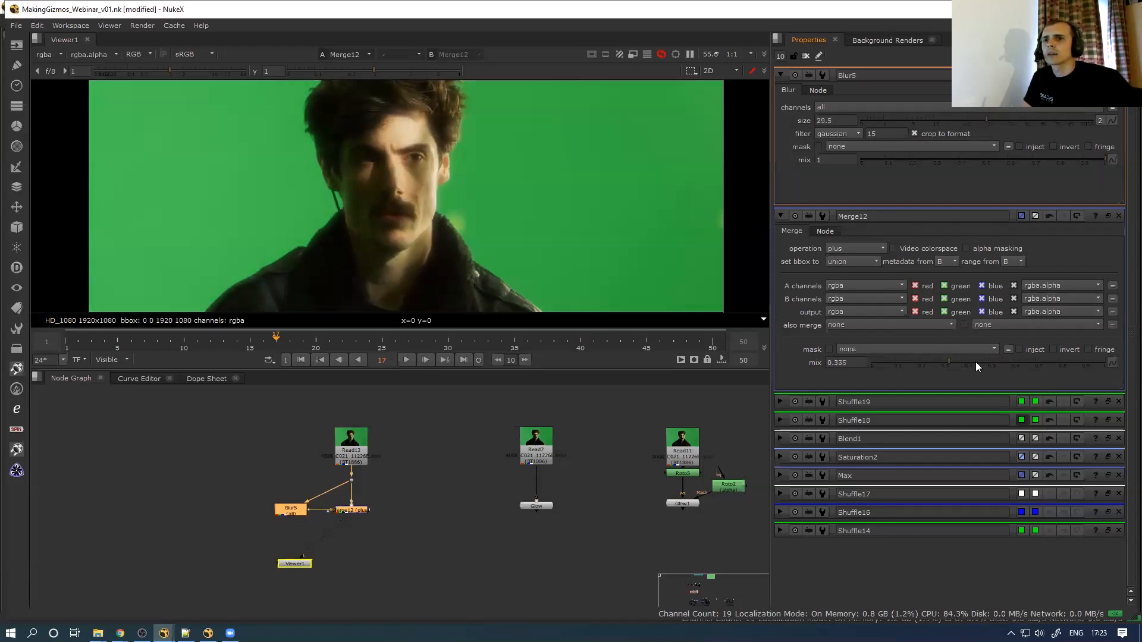
click(968, 362)
click(978, 360)
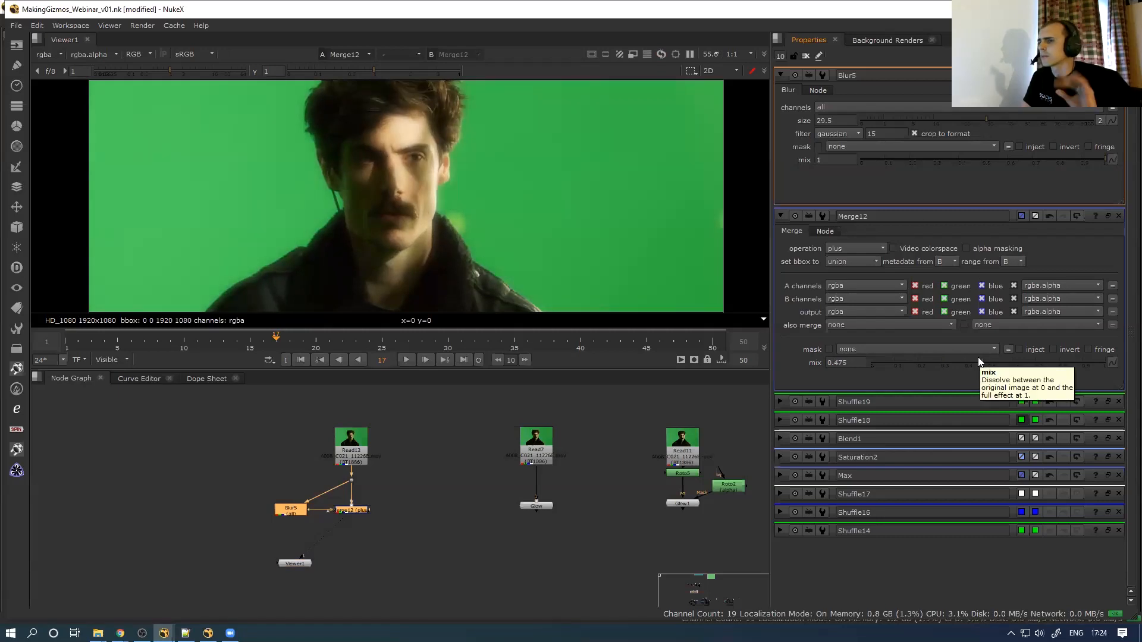
Nudge Read12 up slightly and reopen the Blur5 and Merge12 settings
drag(359, 452, 361, 436)
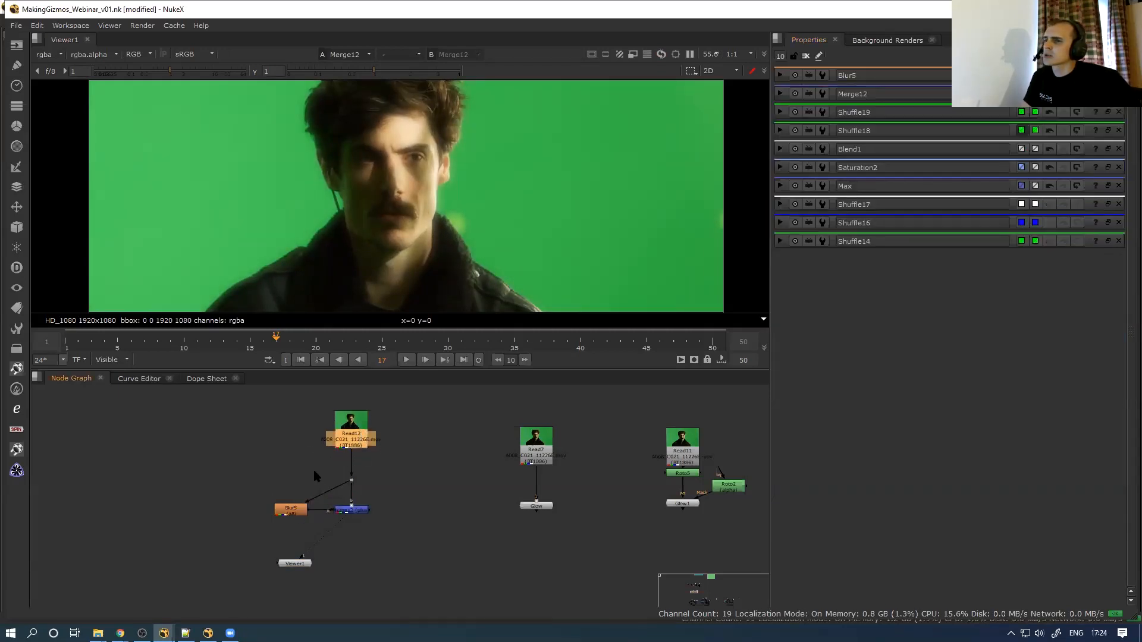
click(308, 507)
shift+click(361, 511)
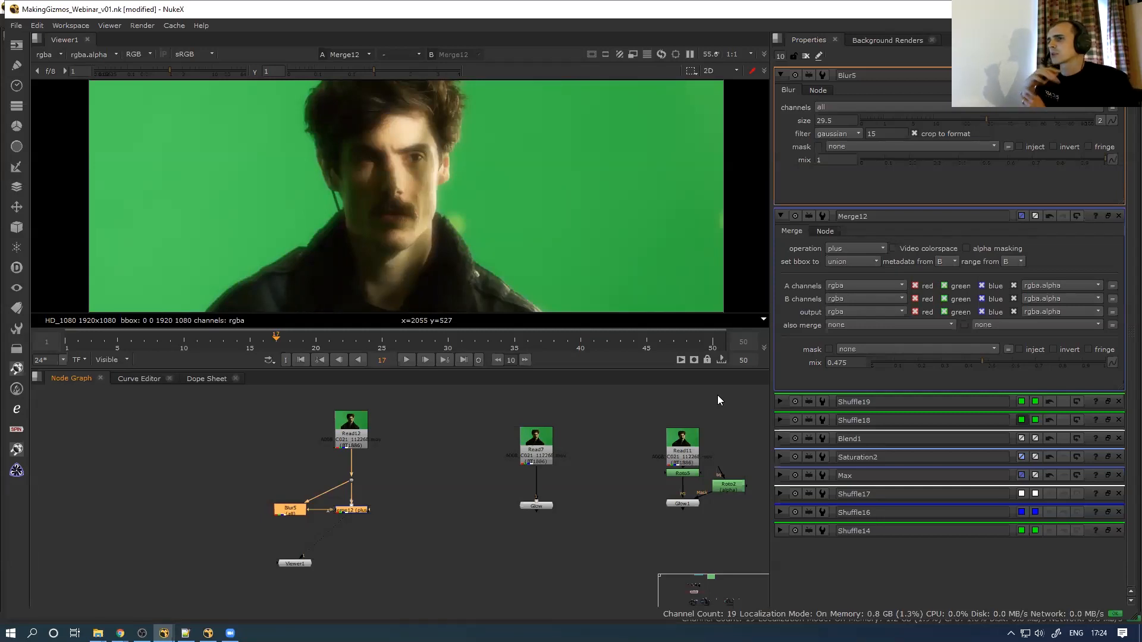
Clear the selection, then marquee-select Blur5 and Merge12 together
scroll(374, 512, up, 3)
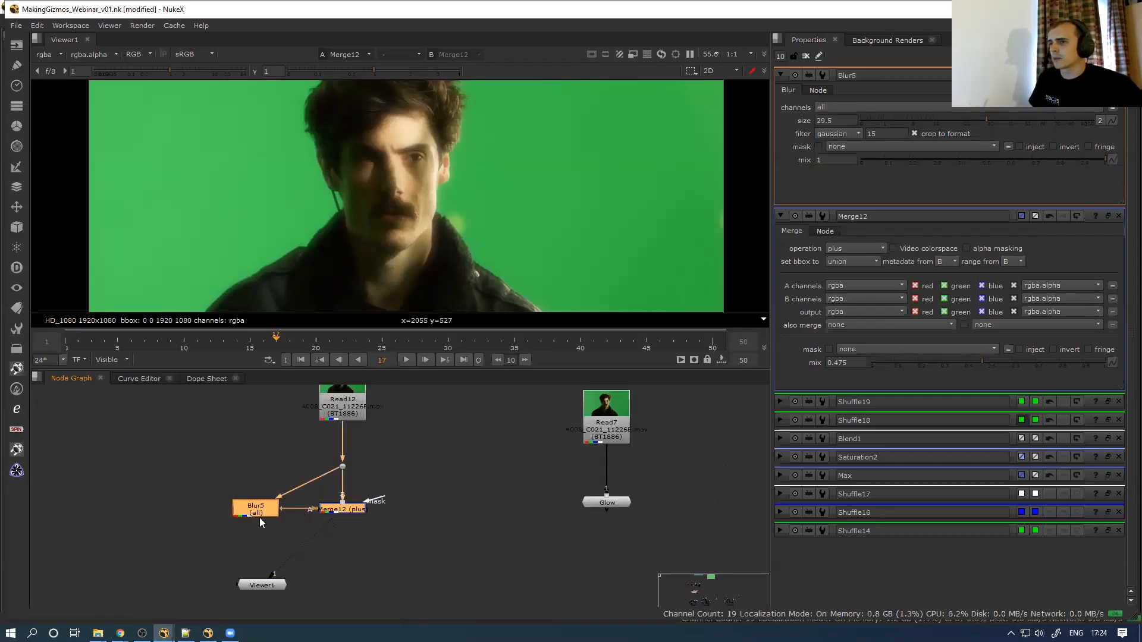
click(271, 538)
mouse_move(311, 536)
middle_down()
mouse_move(321, 490)
mouse_move(316, 517)
middle_up()
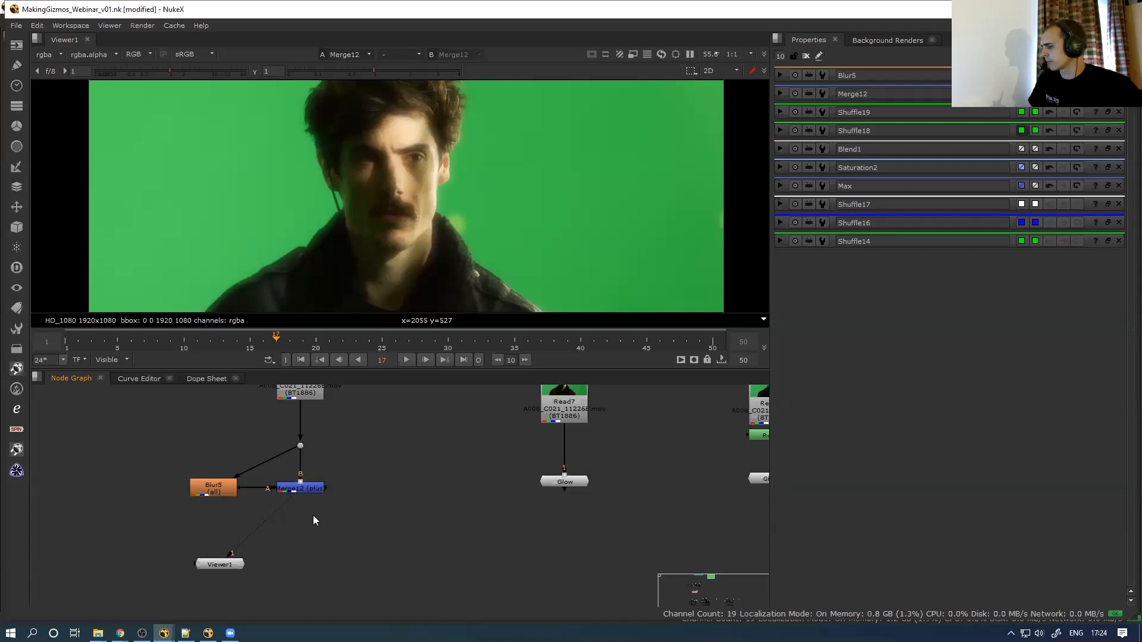
drag(155, 520, 369, 423)
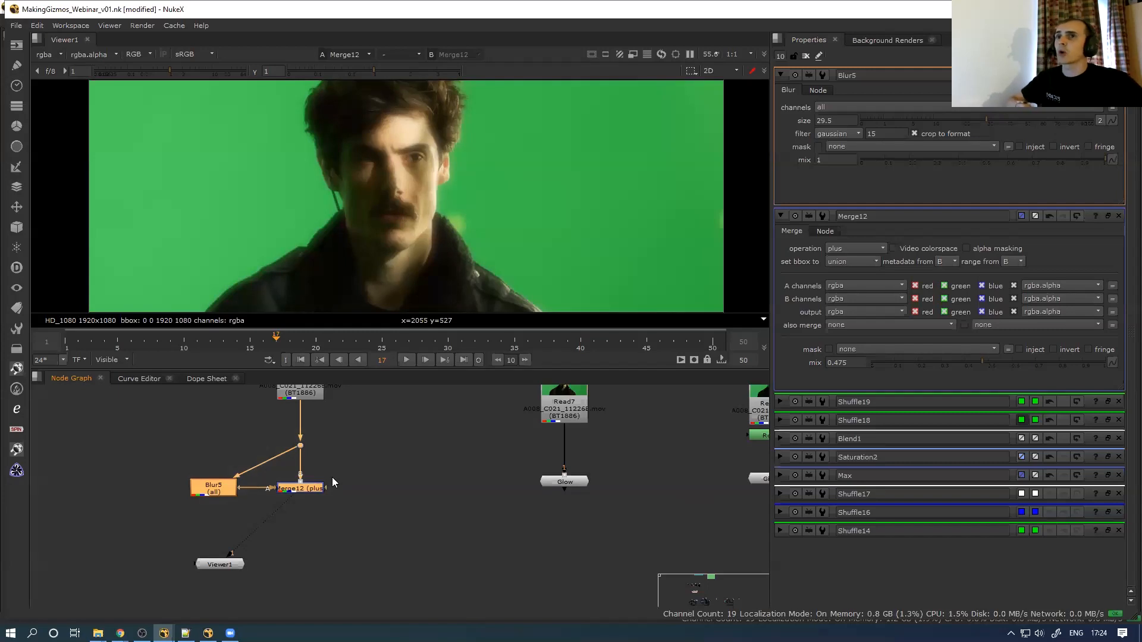
drag(145, 522, 334, 432)
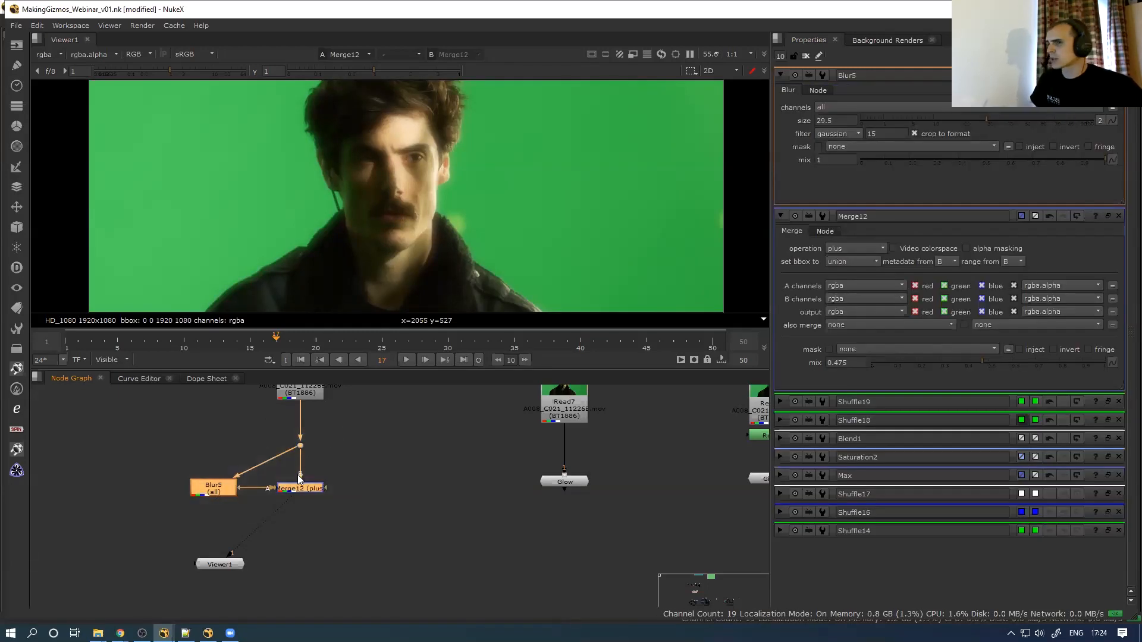
Group Blur5 and Merge12 with Ctrl+G and place Group1 under Read12
key(ctrl)
key(ctrl+g)
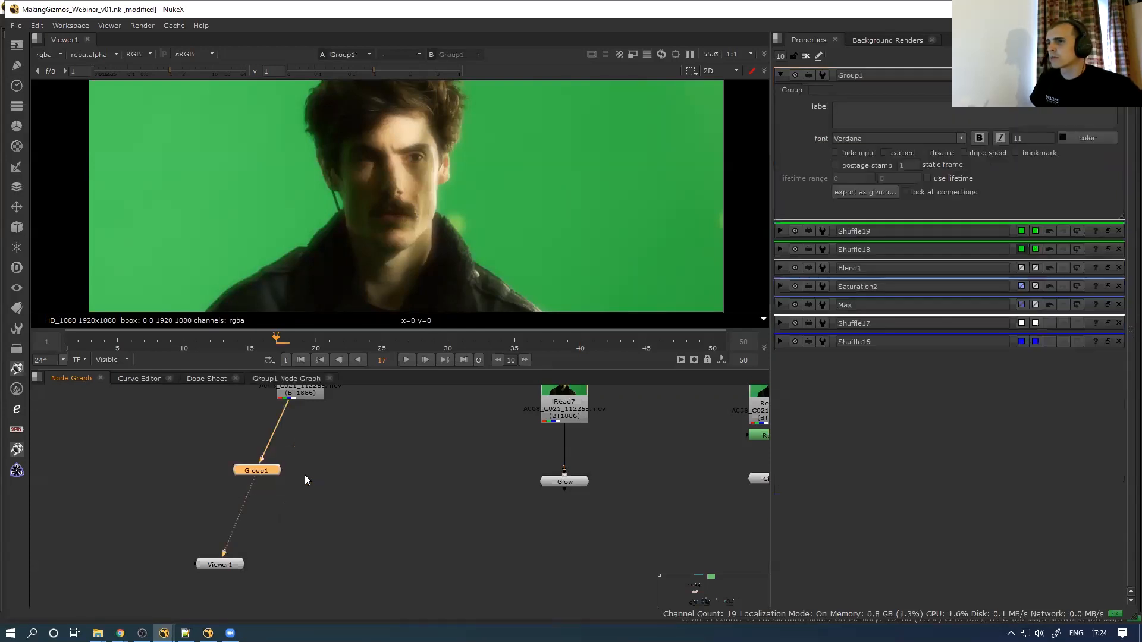
drag(265, 473, 320, 490)
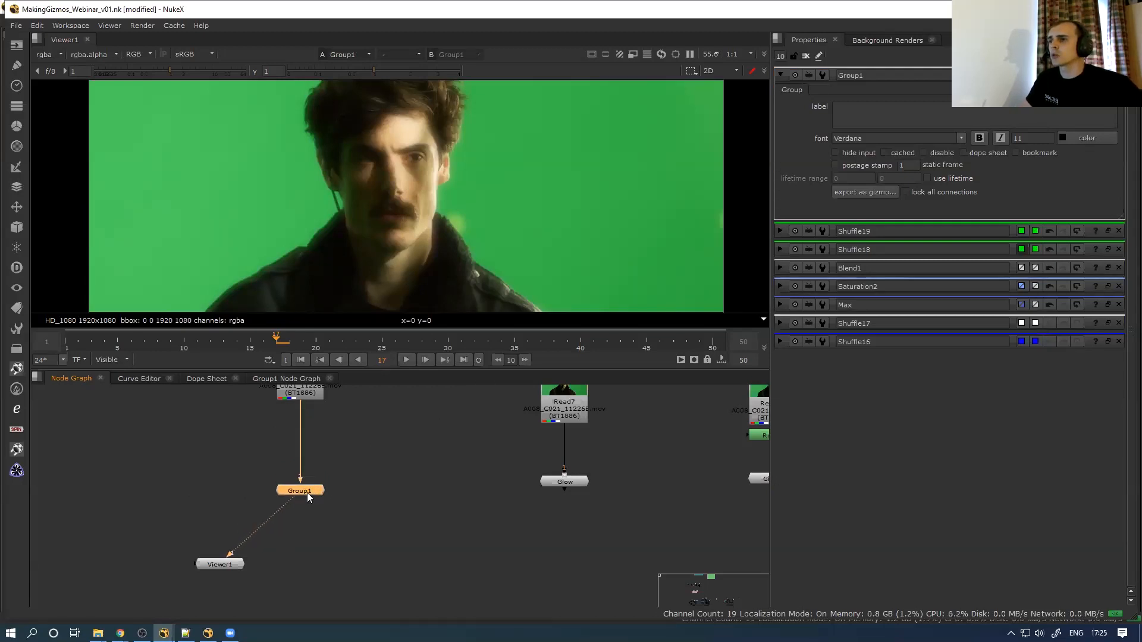
drag(307, 491, 308, 495)
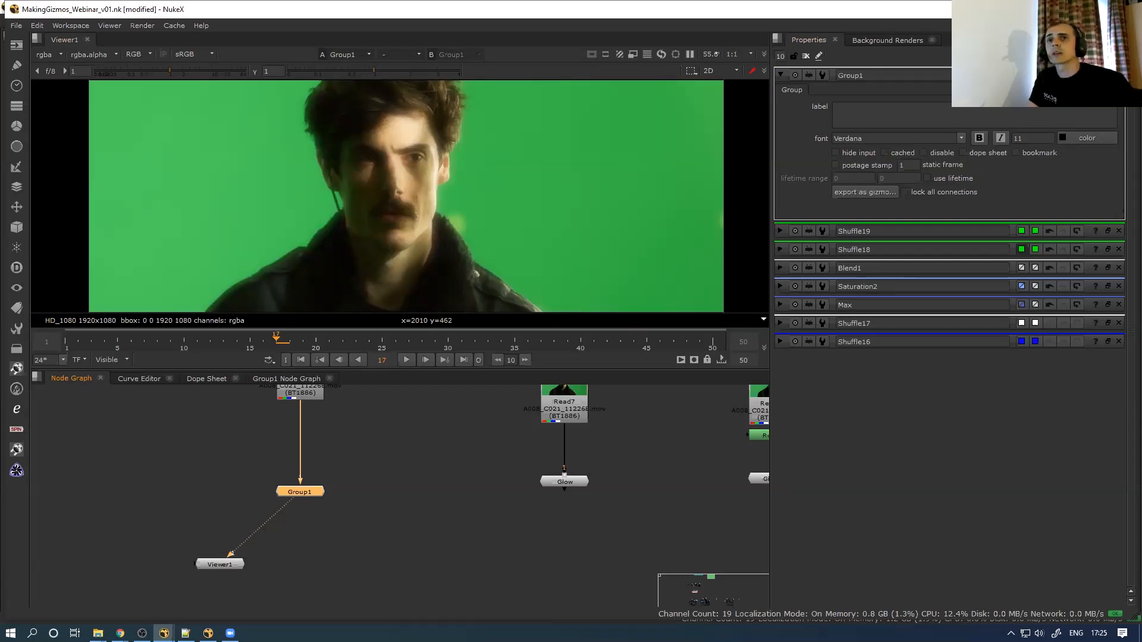
Inspect inside Group1, adjusting Input1 and checking Output1, then return to the main graph
key(ctrl+Return)
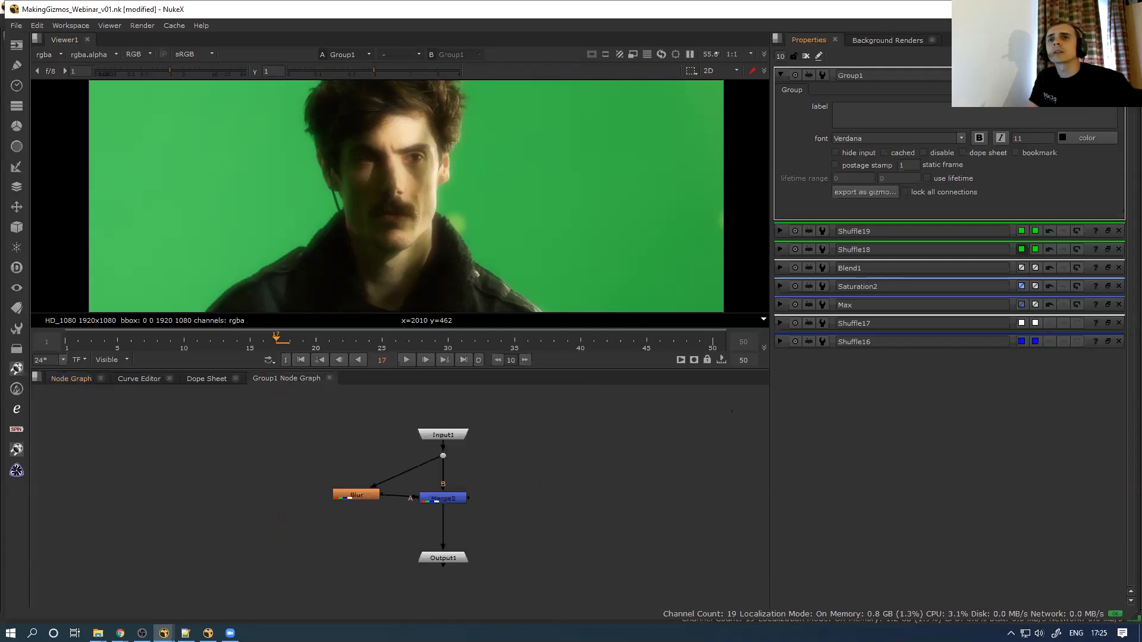
drag(452, 417, 269, 530)
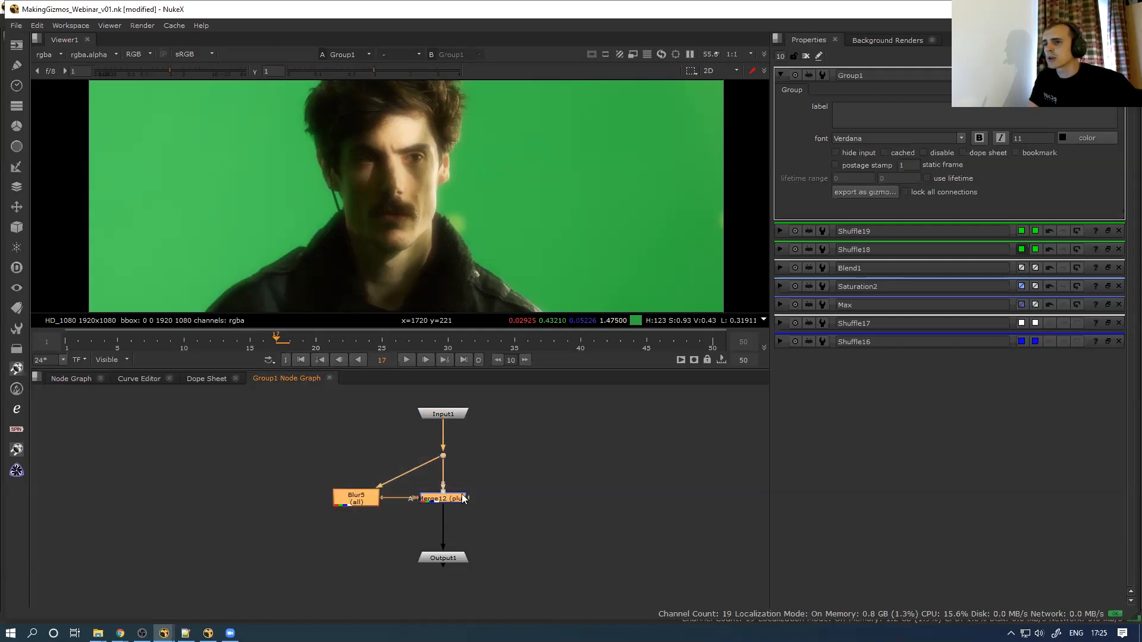
drag(432, 416, 448, 415)
click(451, 557)
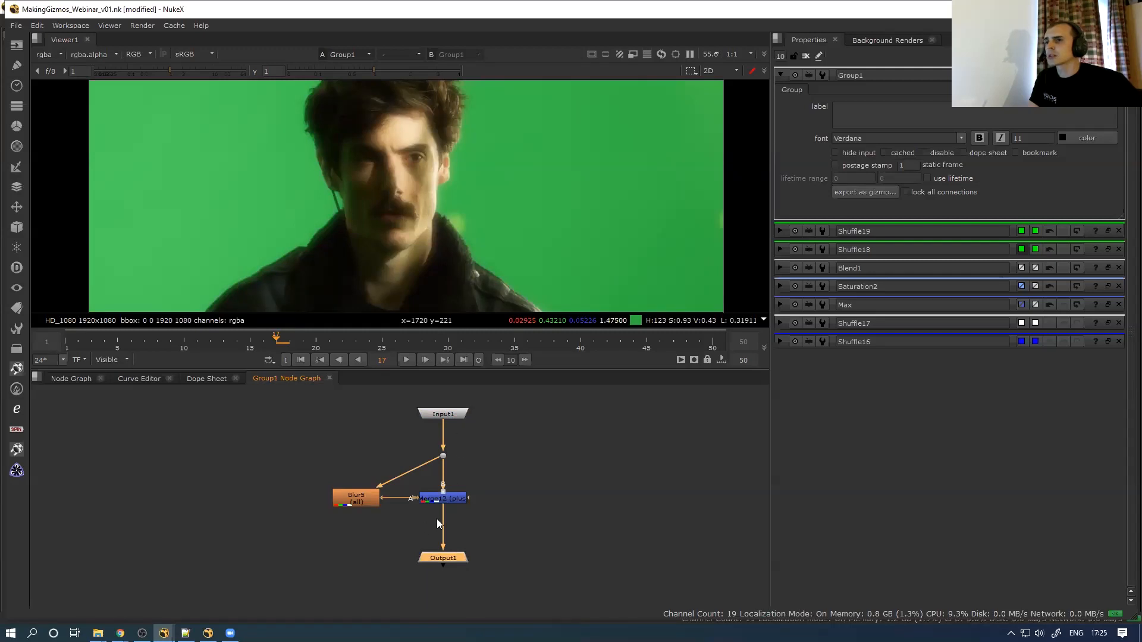
click(74, 380)
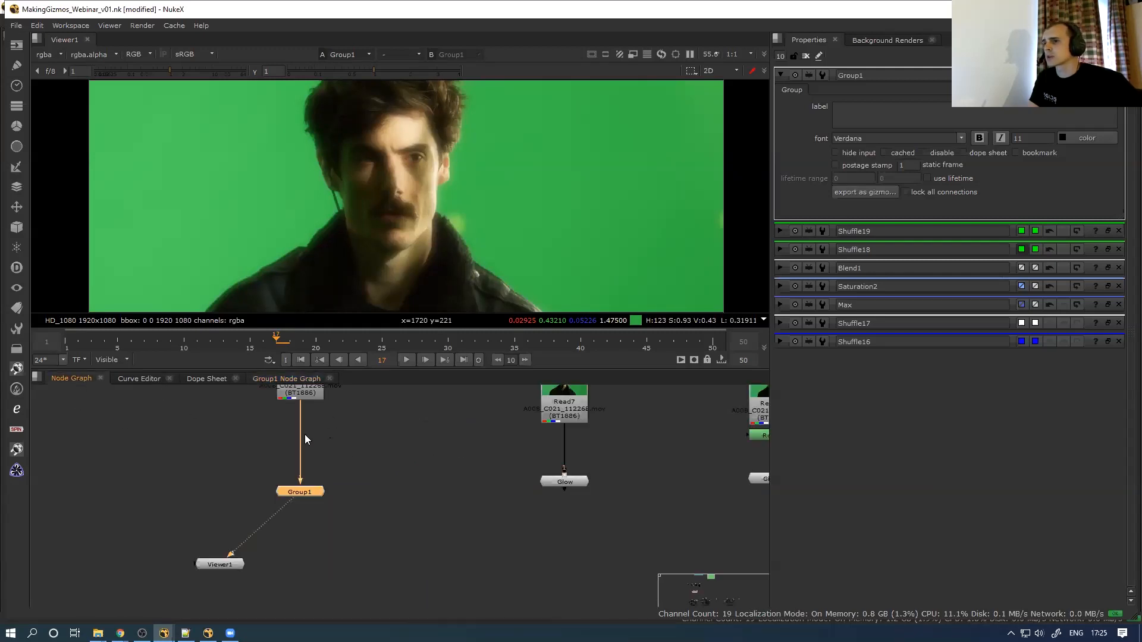
Move Viewer1 up and right and open Group1's properties
drag(222, 561, 275, 508)
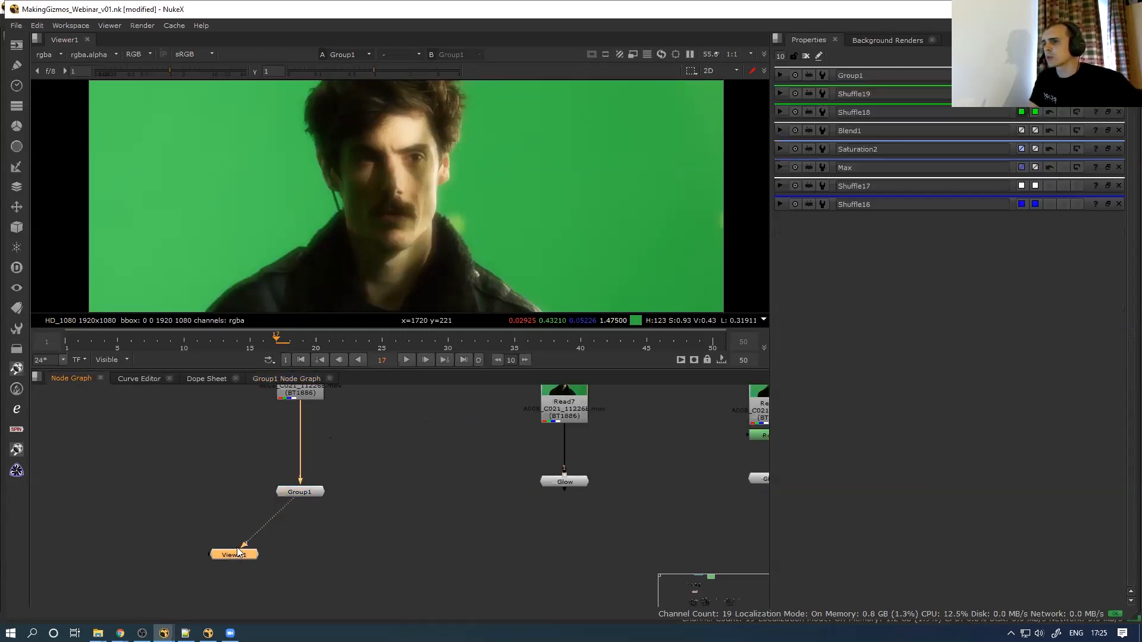
click(296, 378)
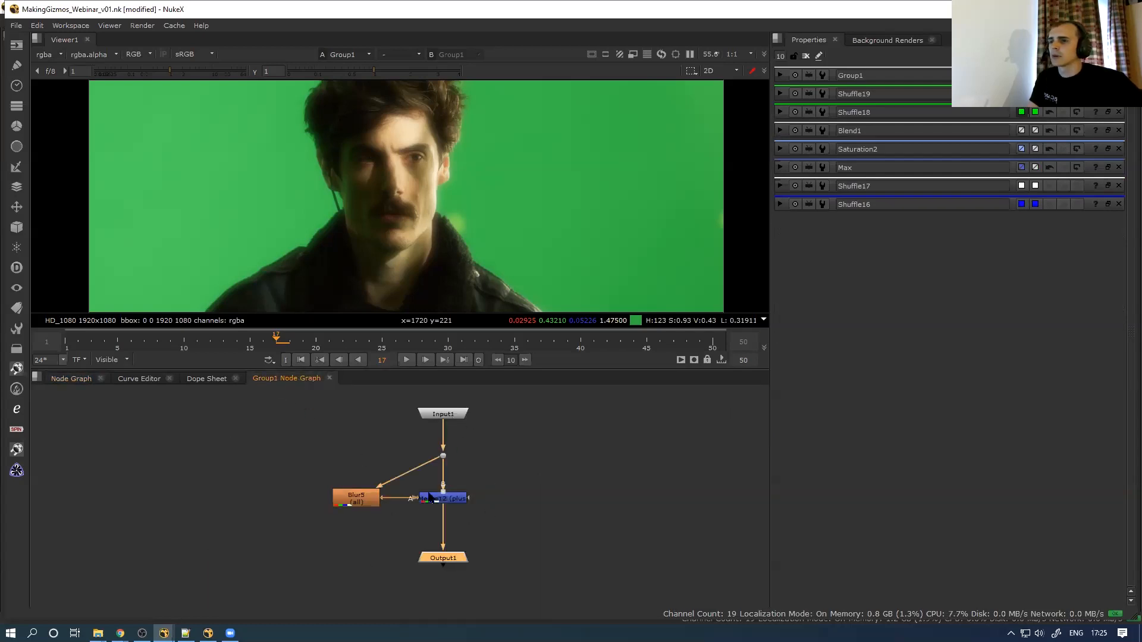
click(69, 379)
click(322, 491)
double_click(306, 492)
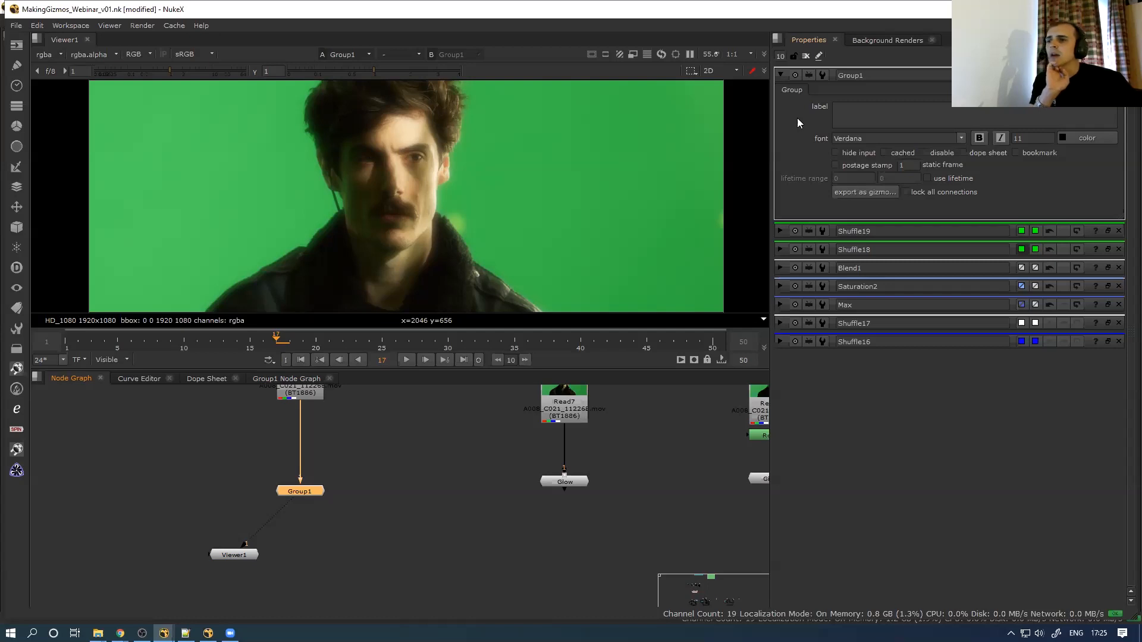
Check the Blur5 and Merge12 settings inside Group1, then return to the main graph
click(264, 377)
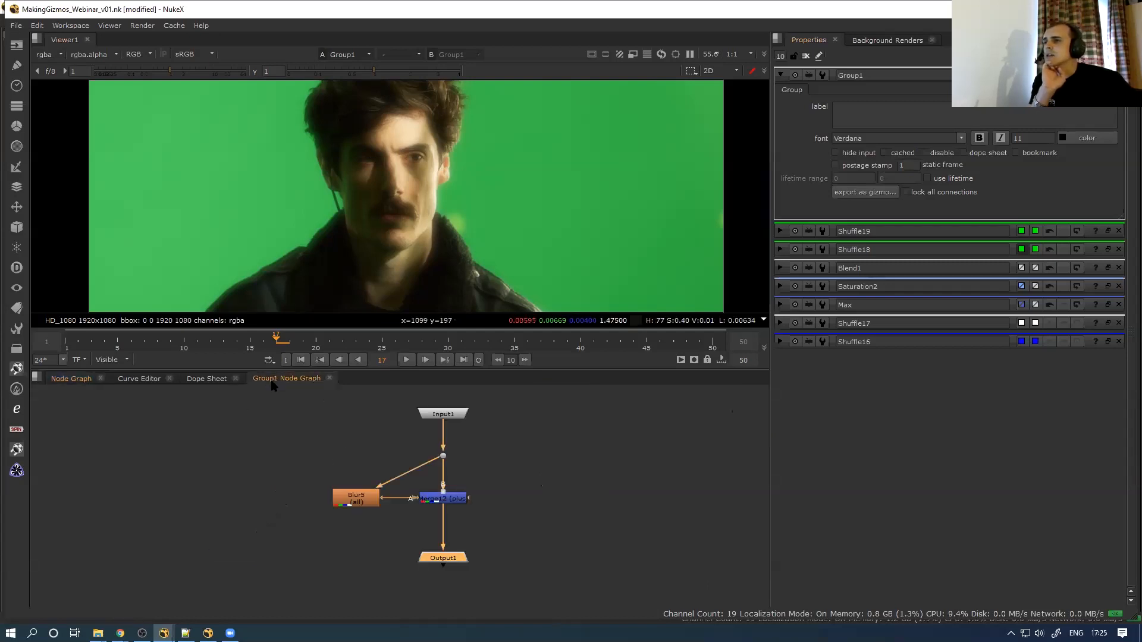
double_click(367, 500)
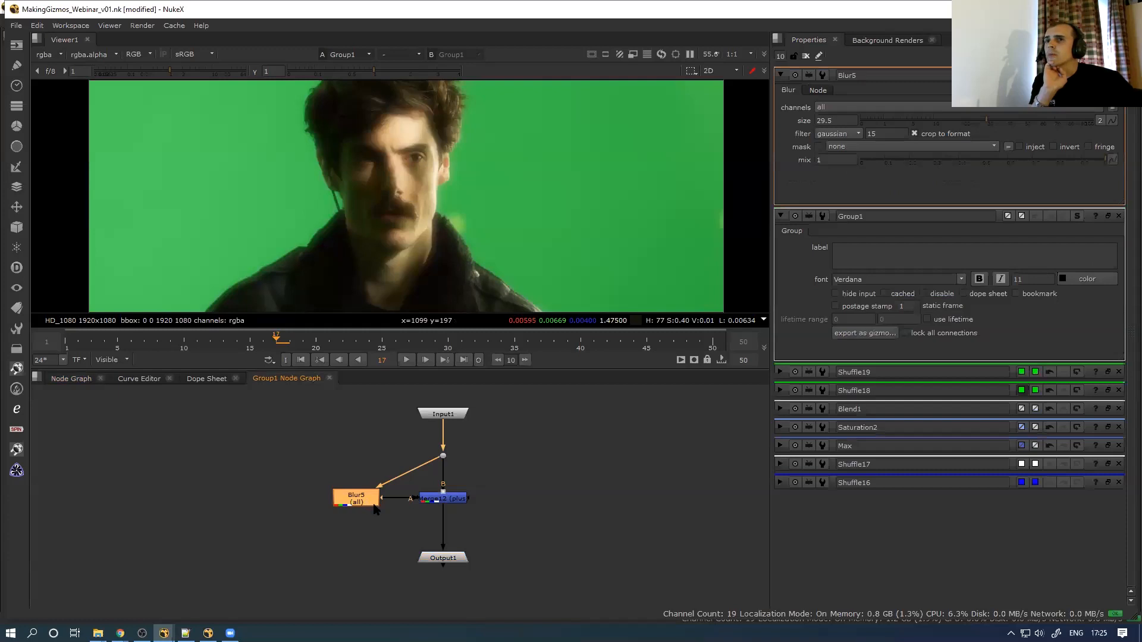
click(448, 499)
double_click(448, 500)
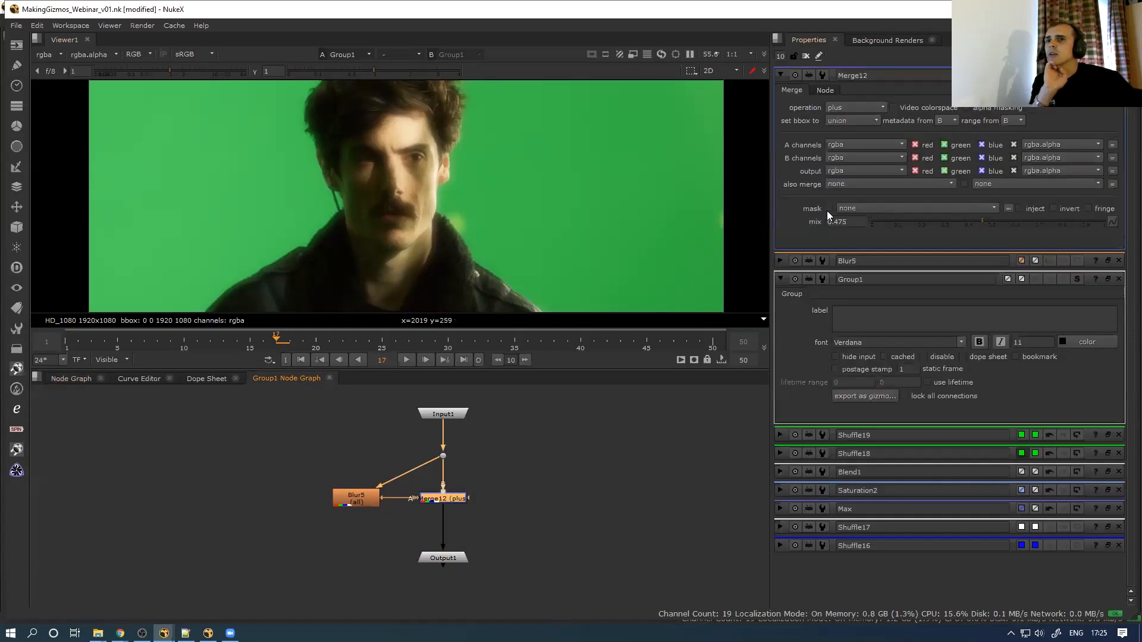
click(72, 379)
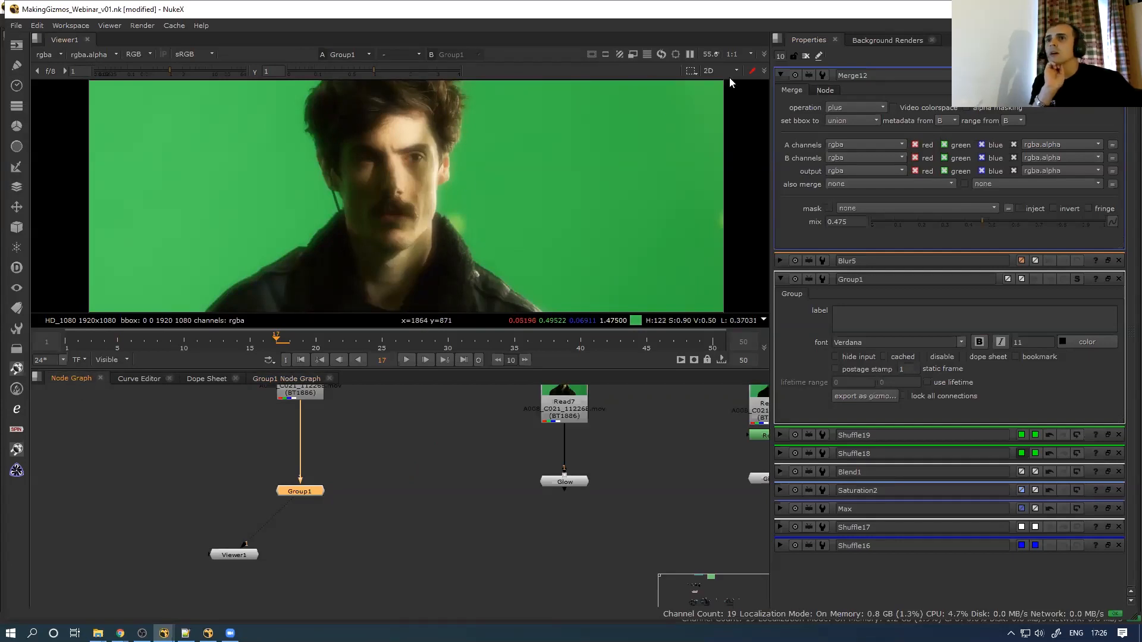
click(780, 75)
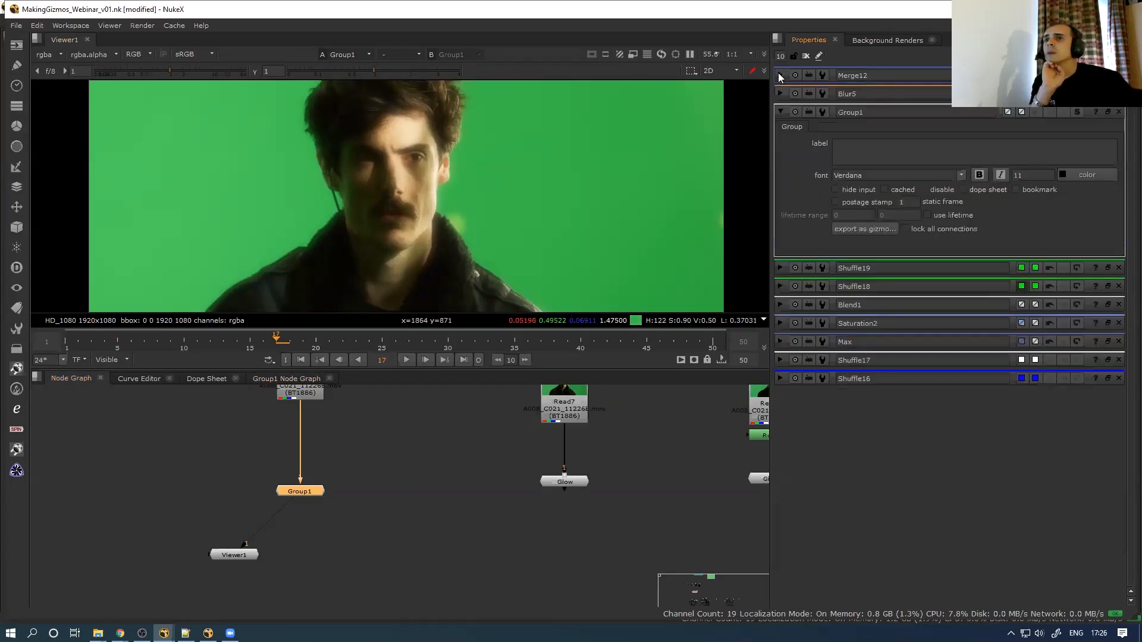
Open Manage User Knobs for Group1, then cancel and close it
right_click(787, 154)
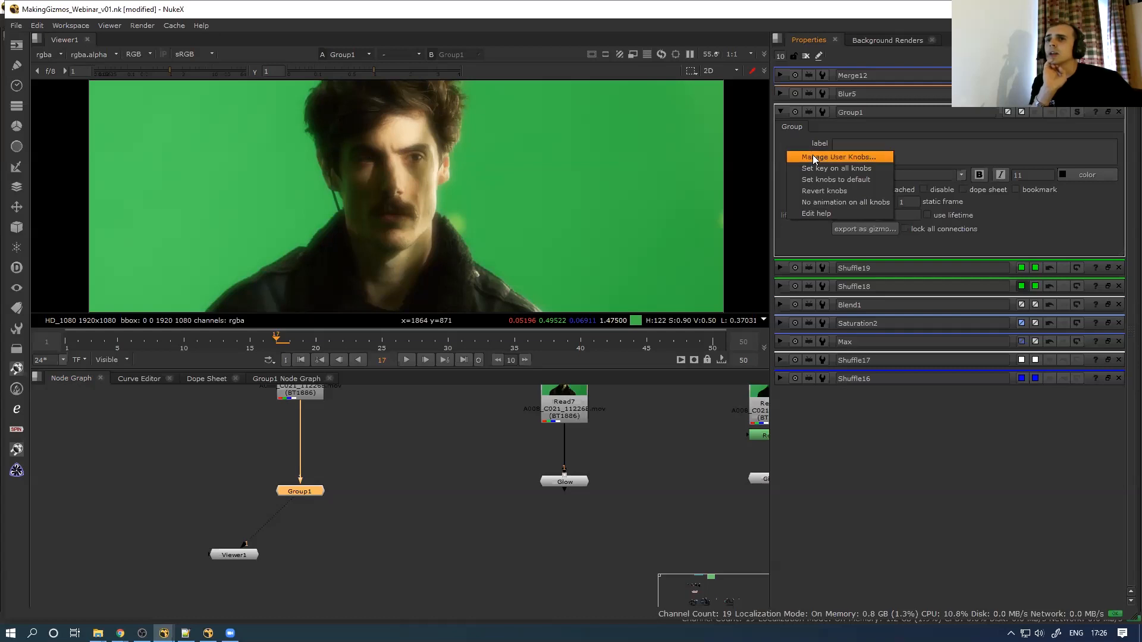
click(814, 156)
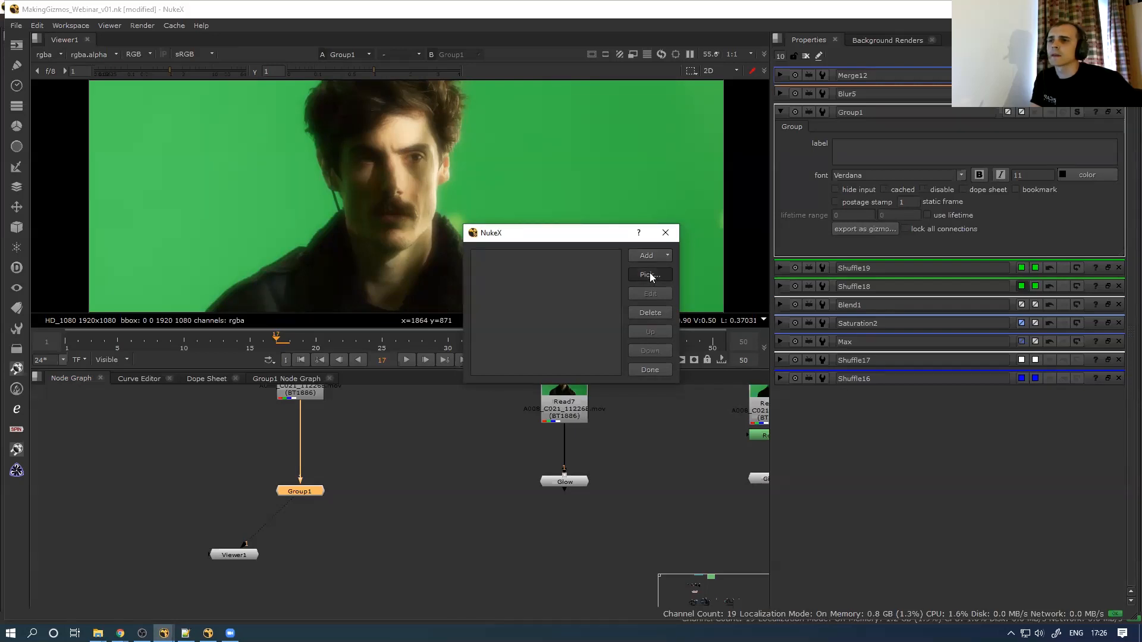
click(650, 275)
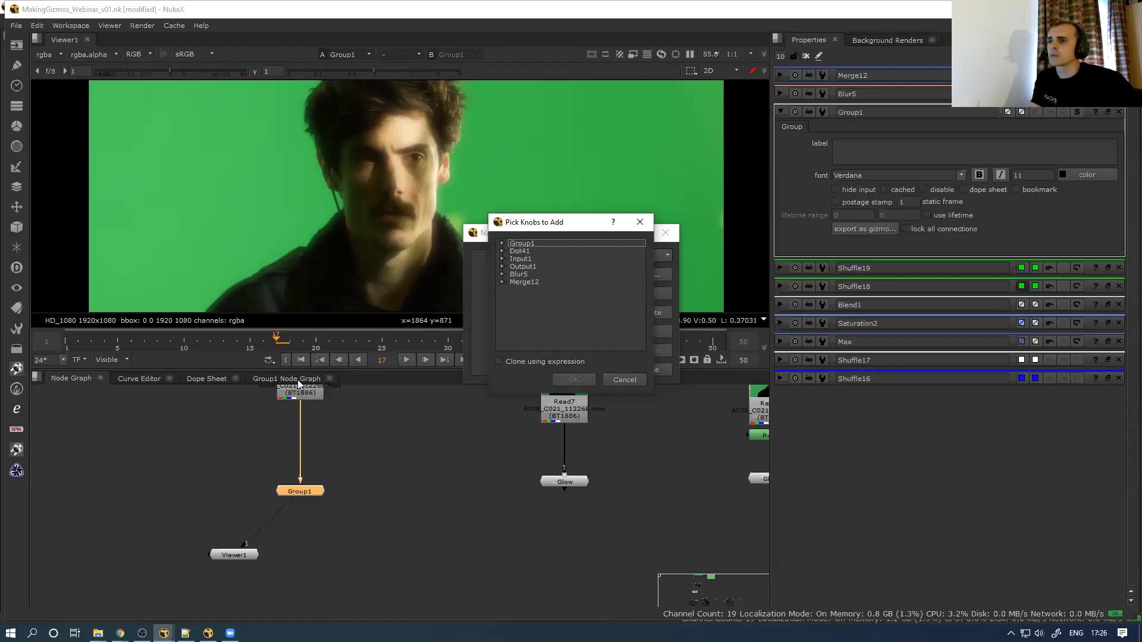
click(642, 378)
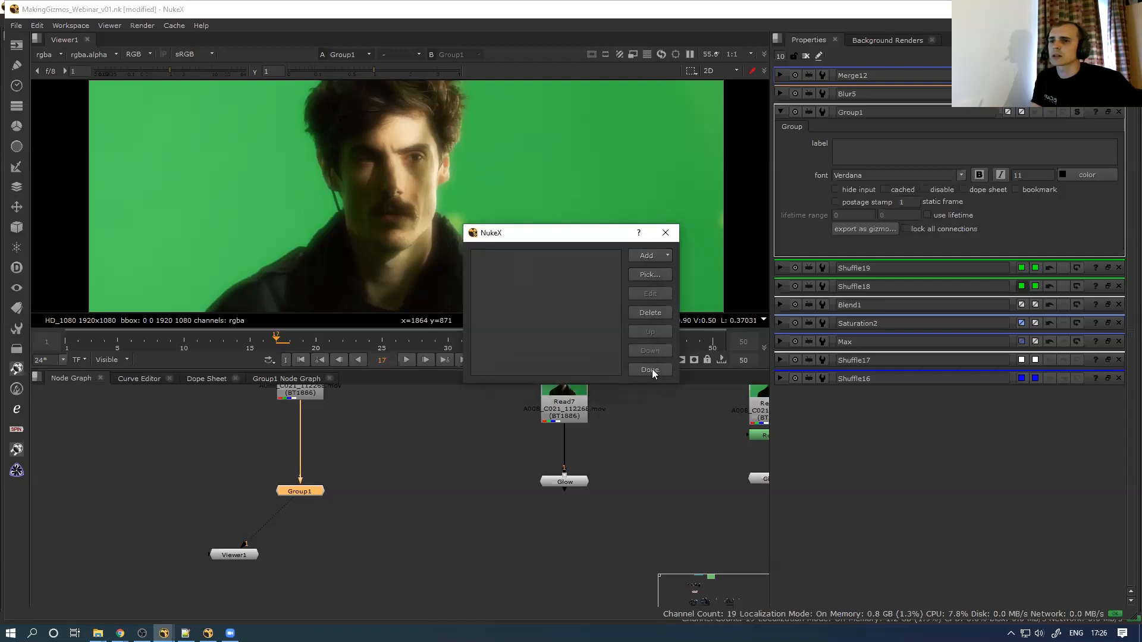
click(654, 370)
click(298, 378)
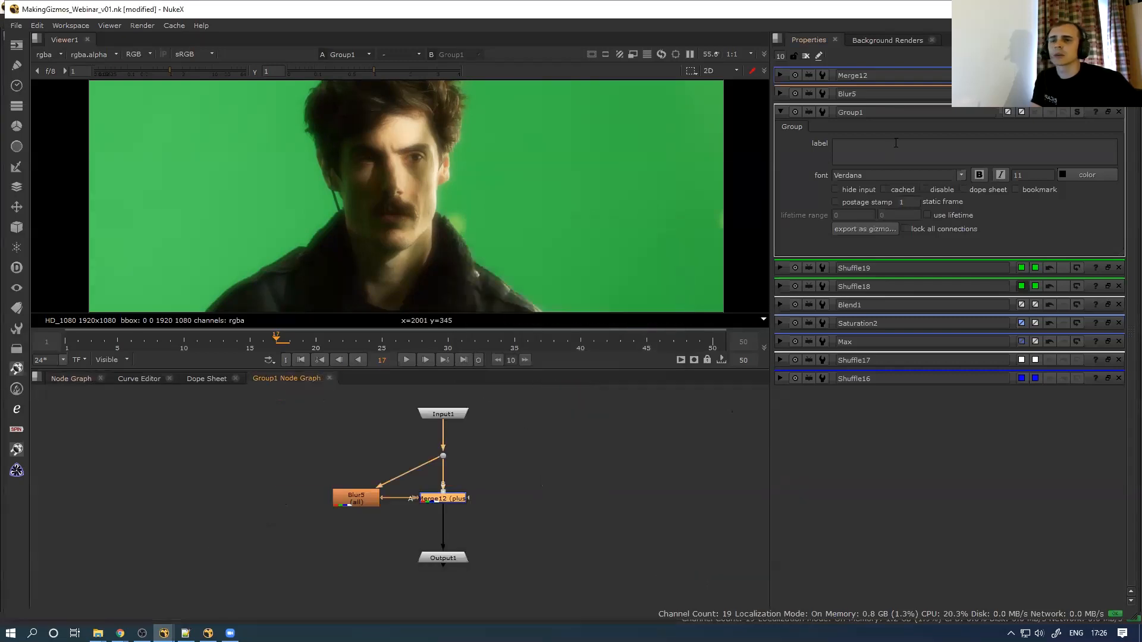
Reopen Manage User Knobs and add Blur5's size as a user knob
right_click(801, 153)
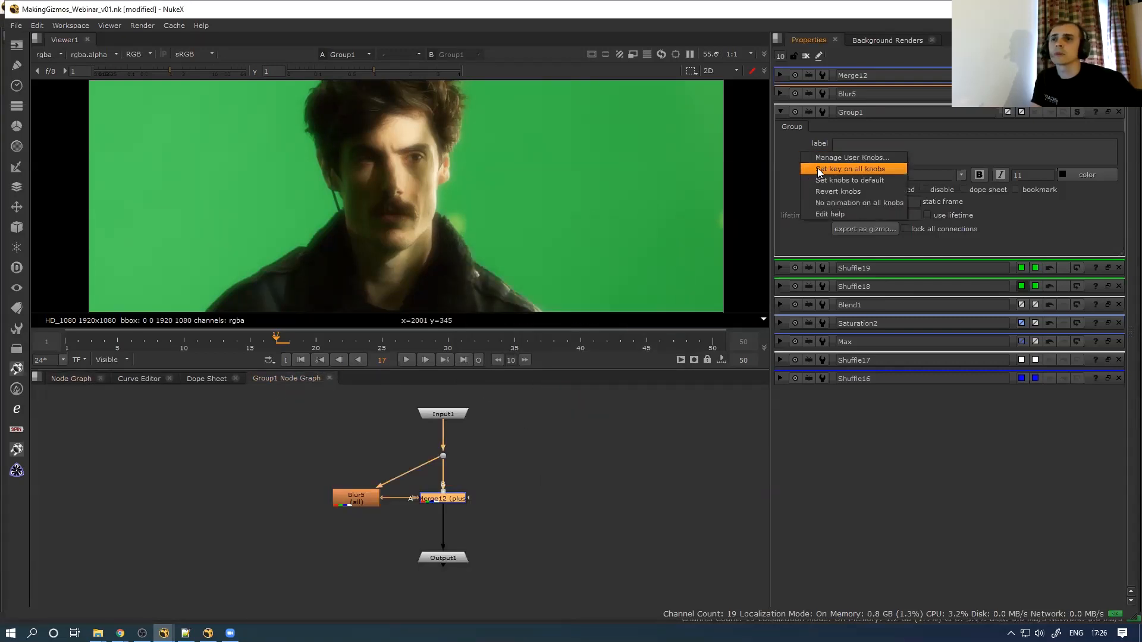
click(820, 157)
click(651, 274)
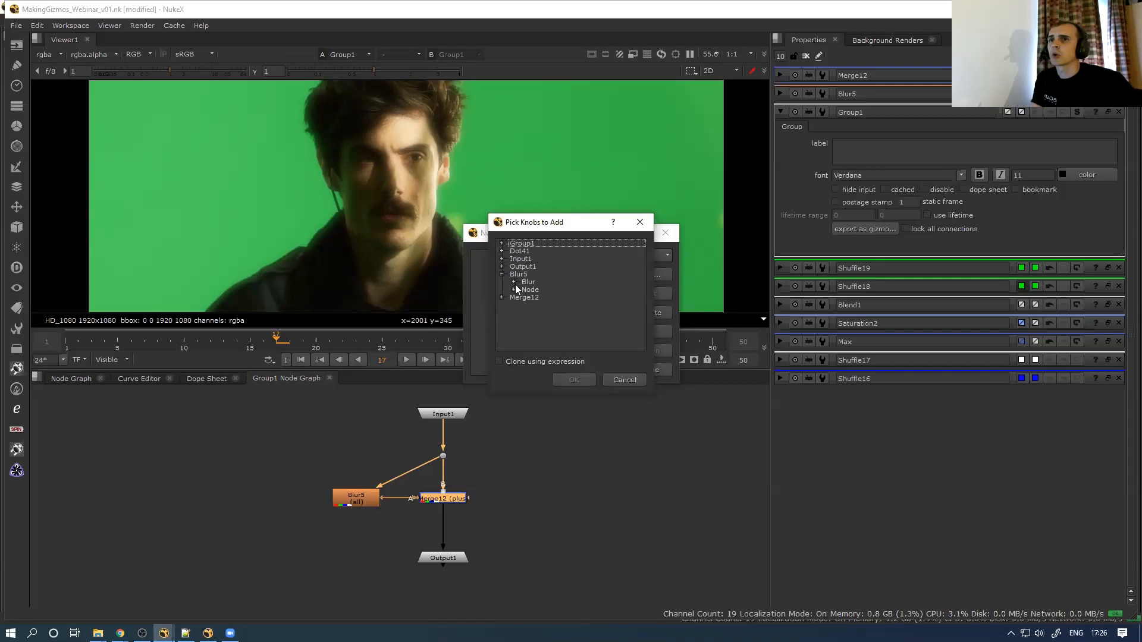
click(514, 282)
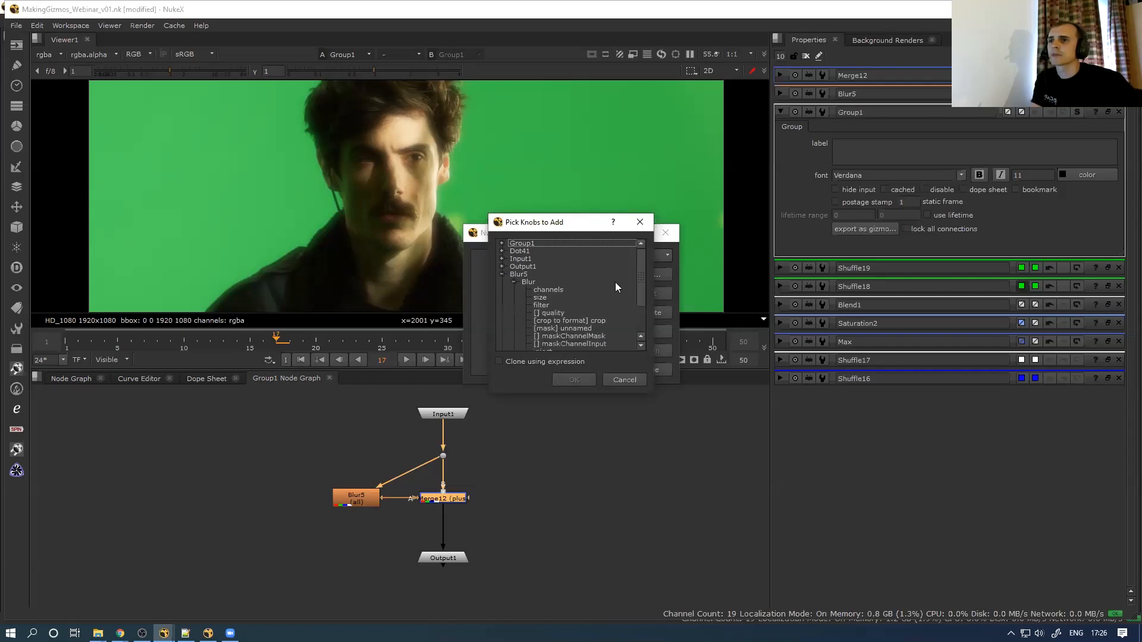
click(543, 298)
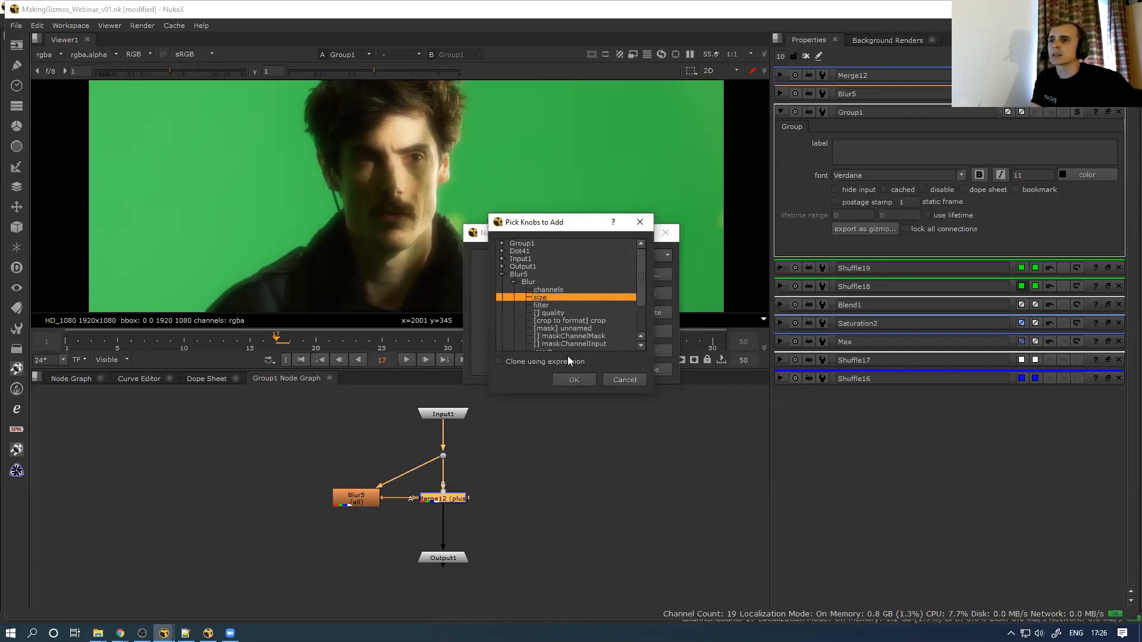
click(570, 379)
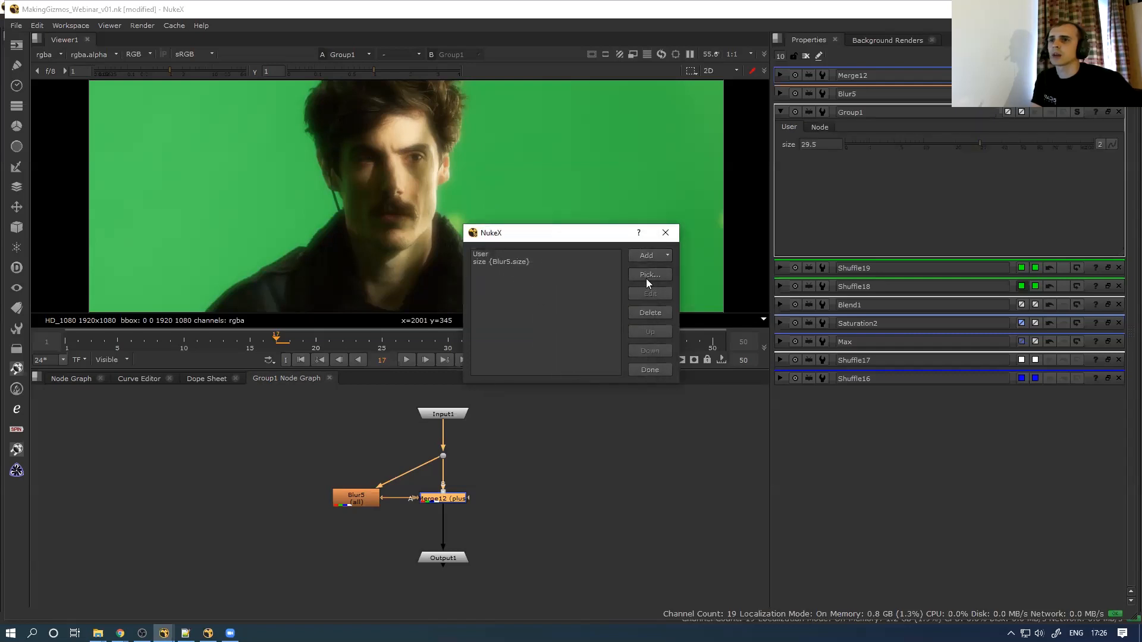
Add Merge12's mix as a user knob and finish with Done
click(651, 274)
click(502, 281)
click(512, 289)
scroll(641, 303, down, 5)
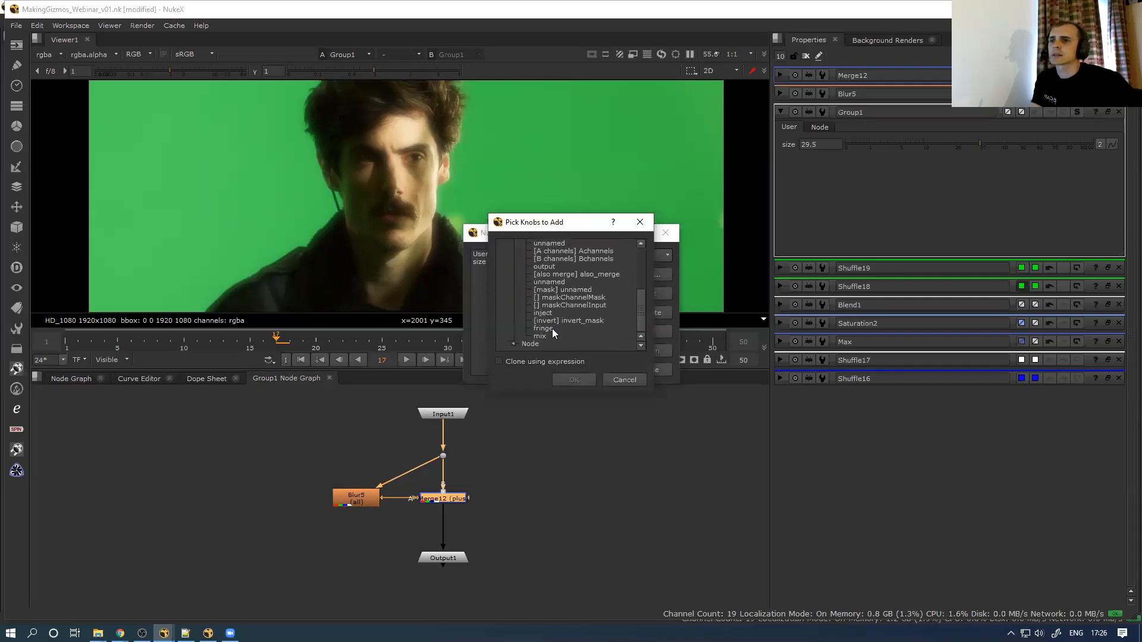
click(553, 335)
click(575, 379)
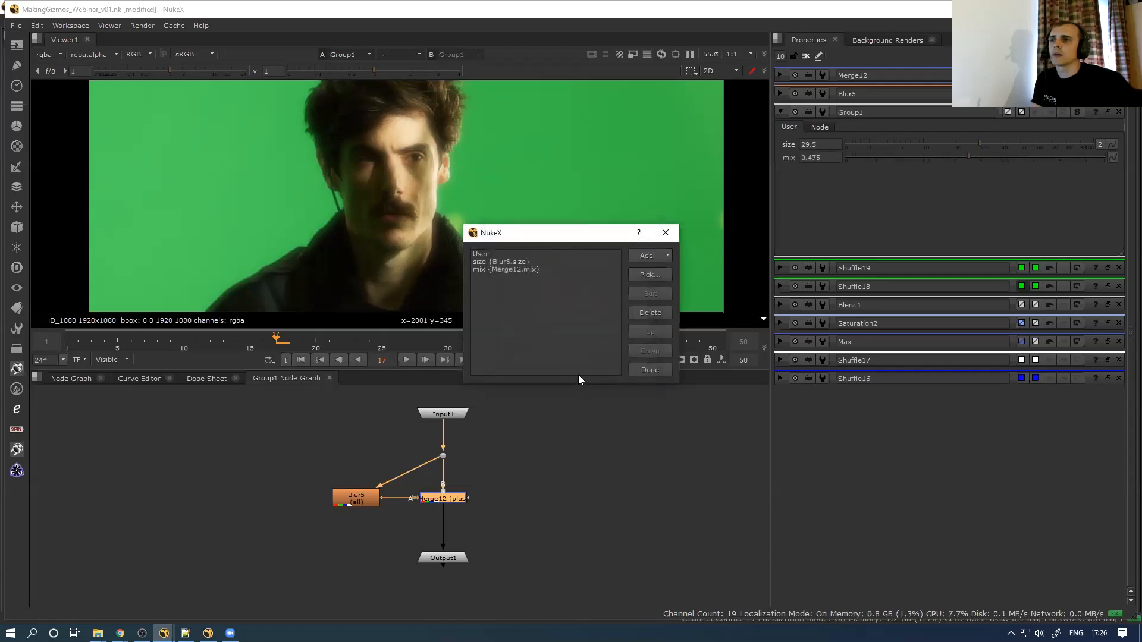
click(648, 368)
Rename Group1 to ESC_glow and start lowering its size control
double_click(868, 111)
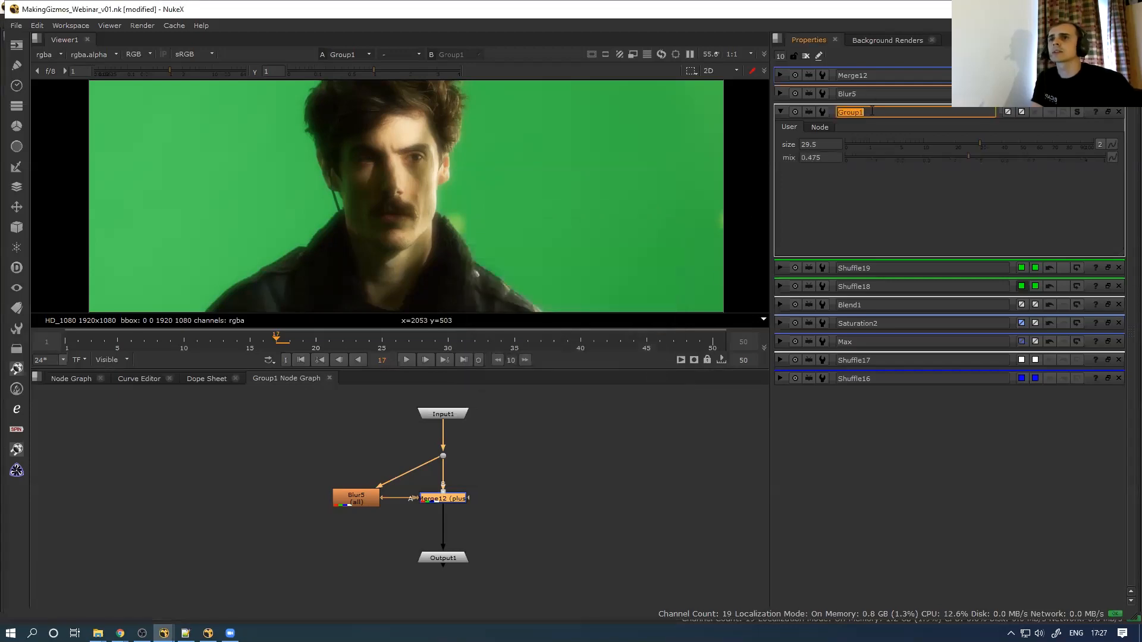
text(Esc_)
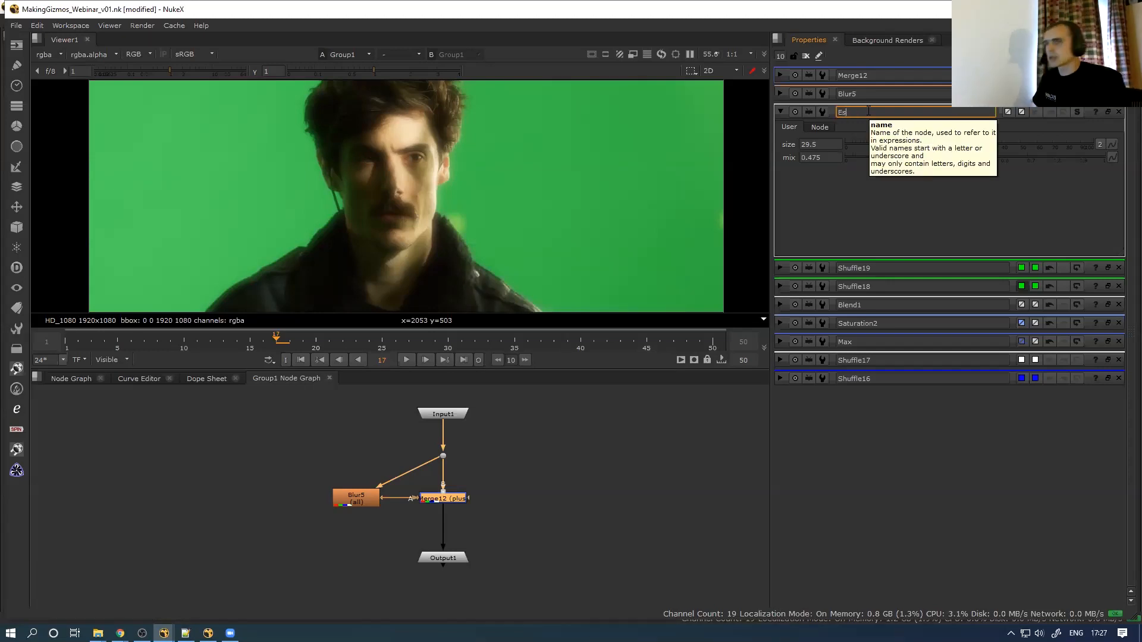
key(BackSpace)
key(BackSpace)
key(BackSpace)
text(SC)
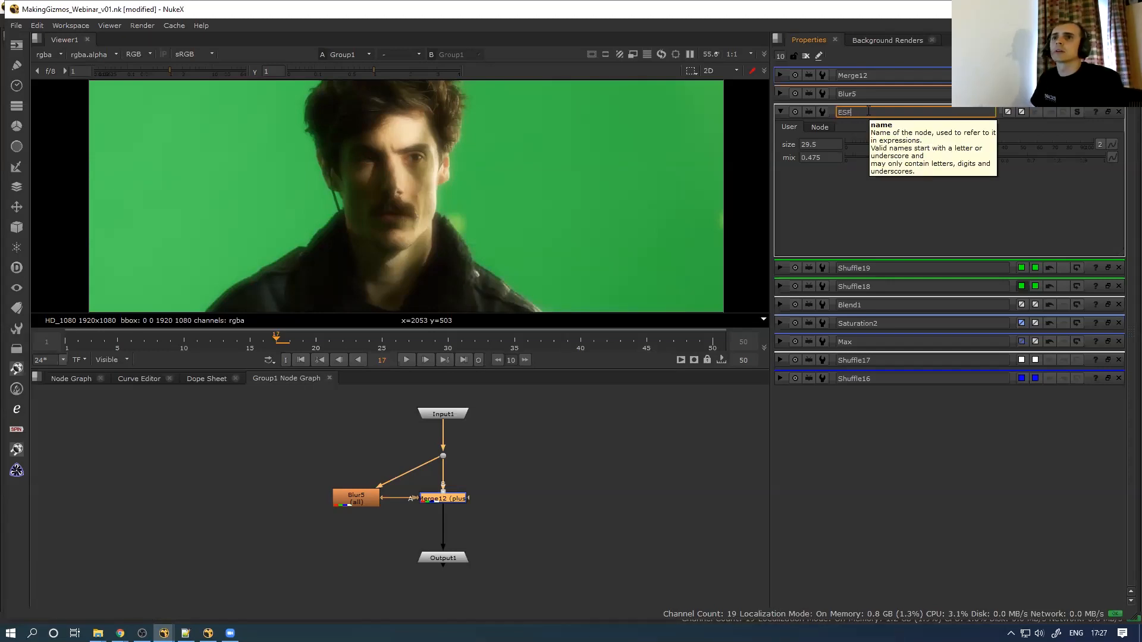
text(_glow)
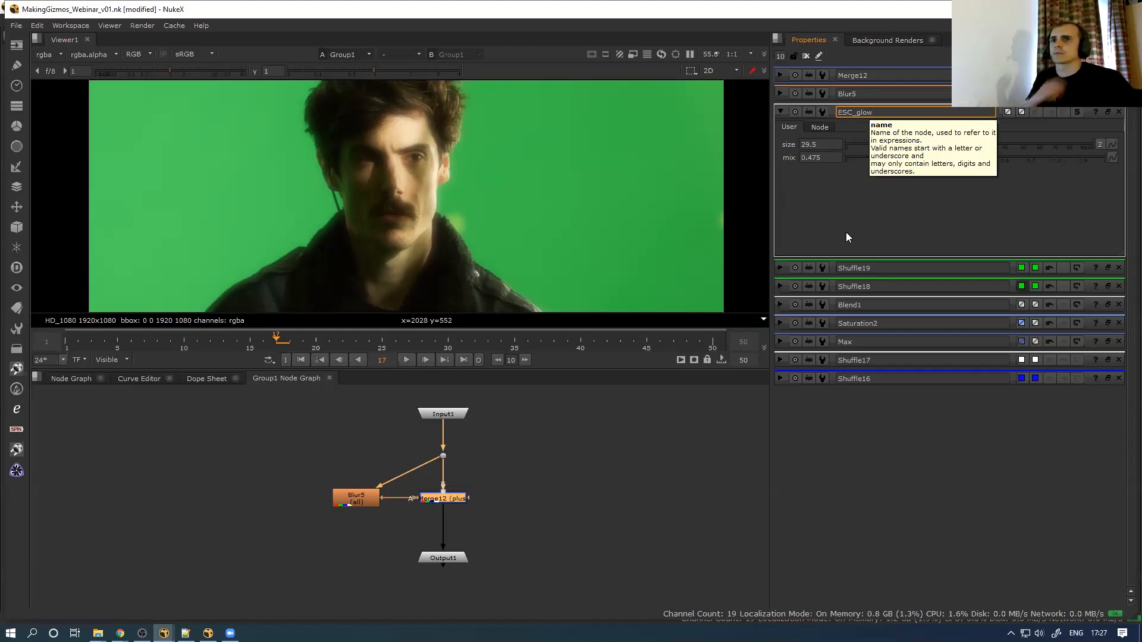
key(Return)
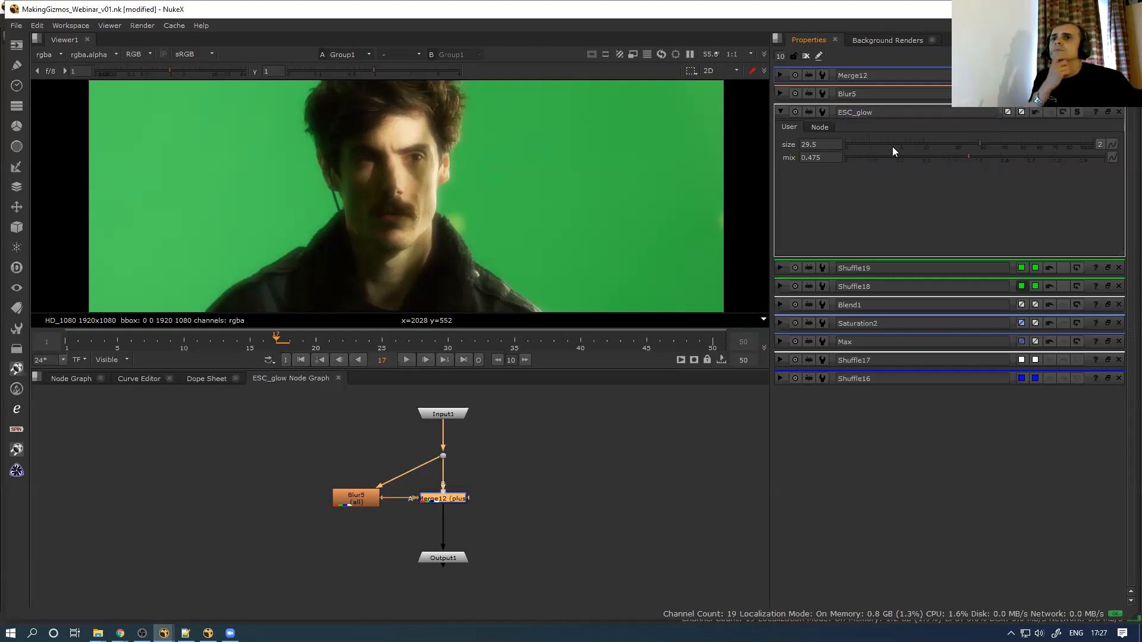
drag(967, 144, 929, 142)
Set ESC_glow's size to 4.4, check its internals, and return to the main graph
click(898, 143)
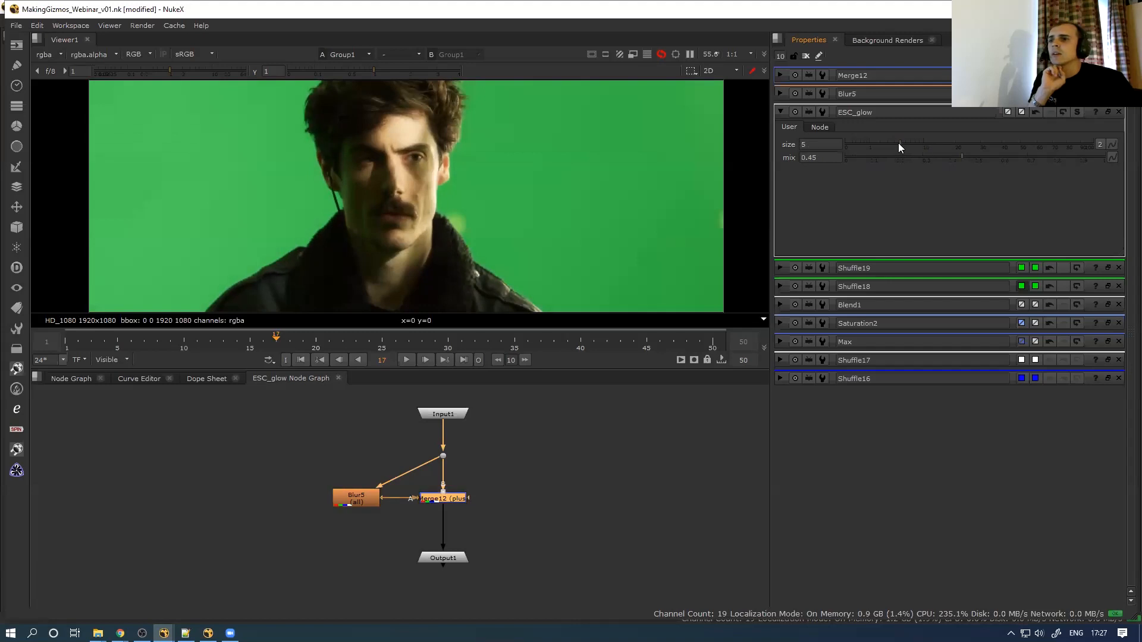
click(71, 378)
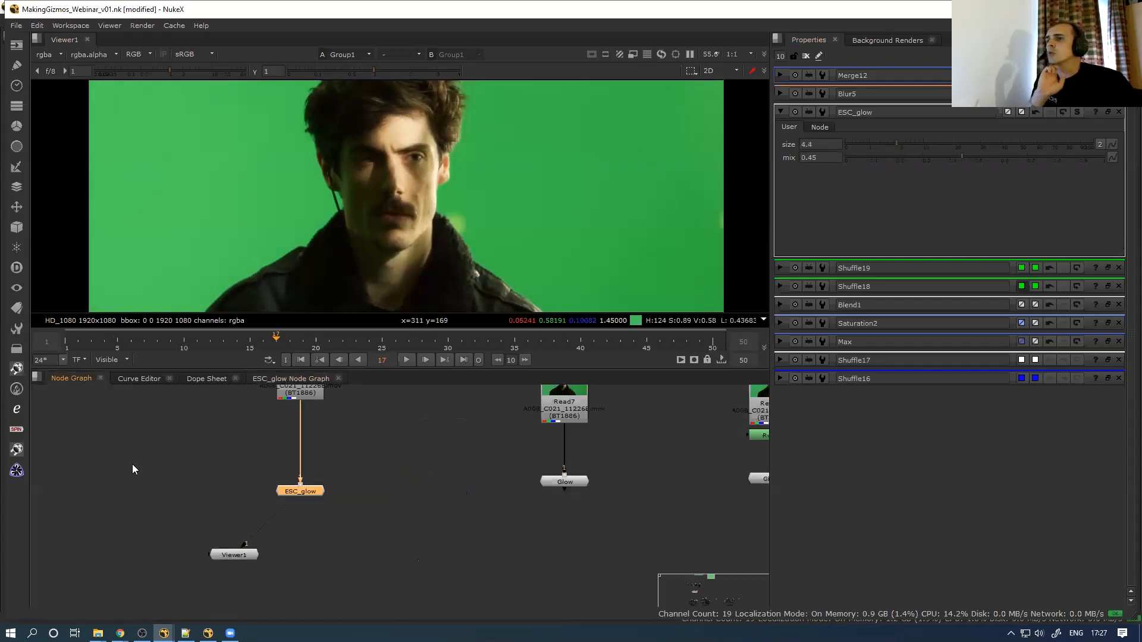
click(301, 494)
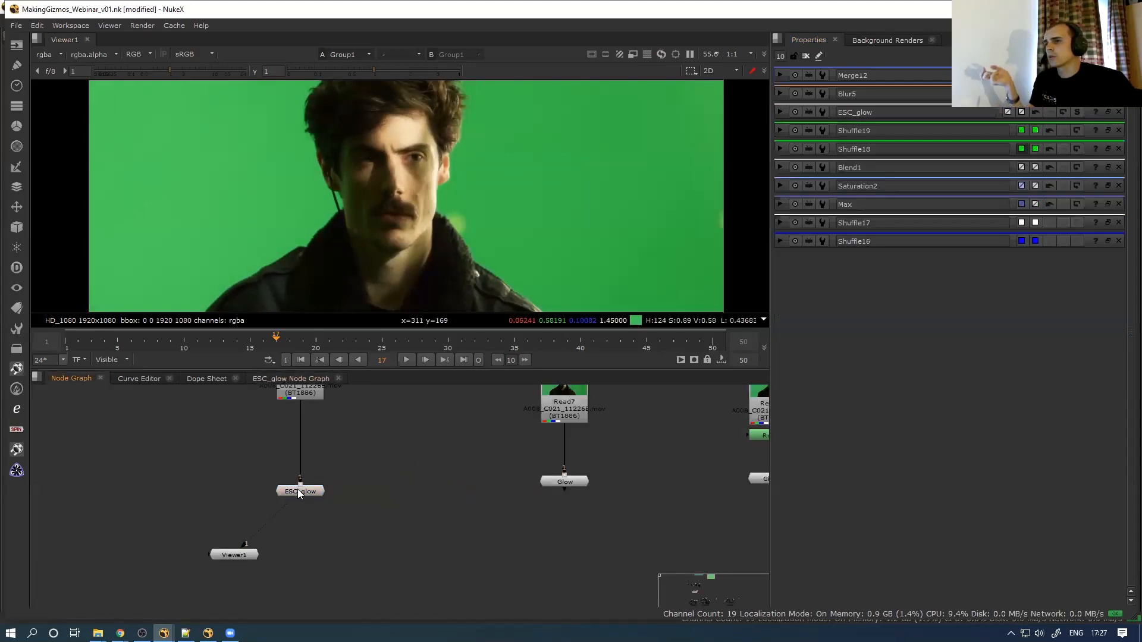
double_click(300, 494)
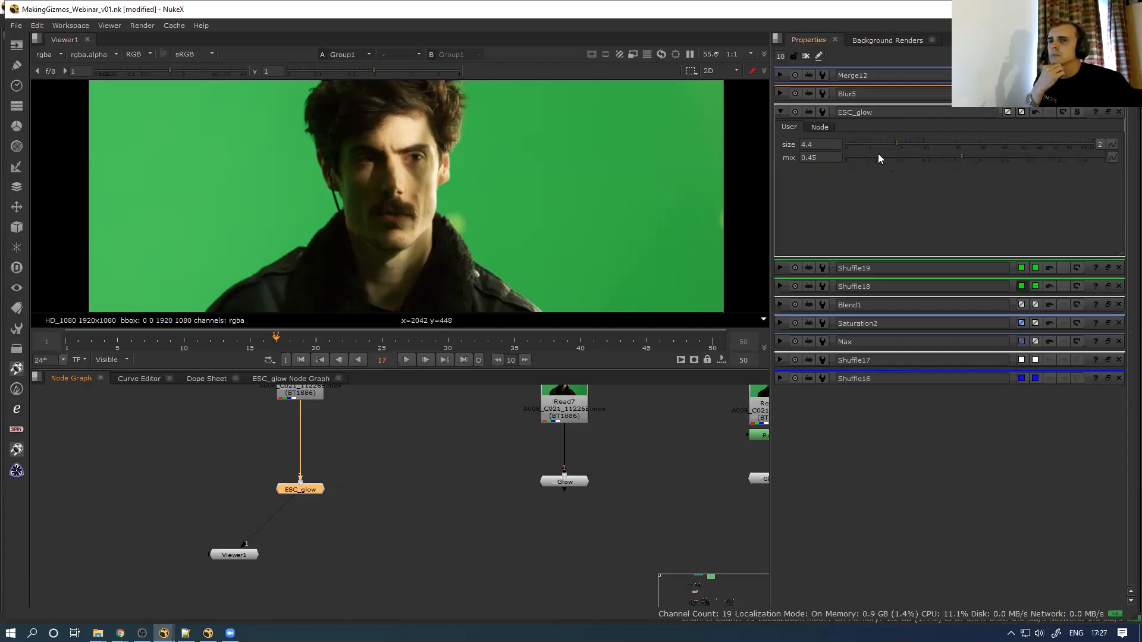
click(278, 379)
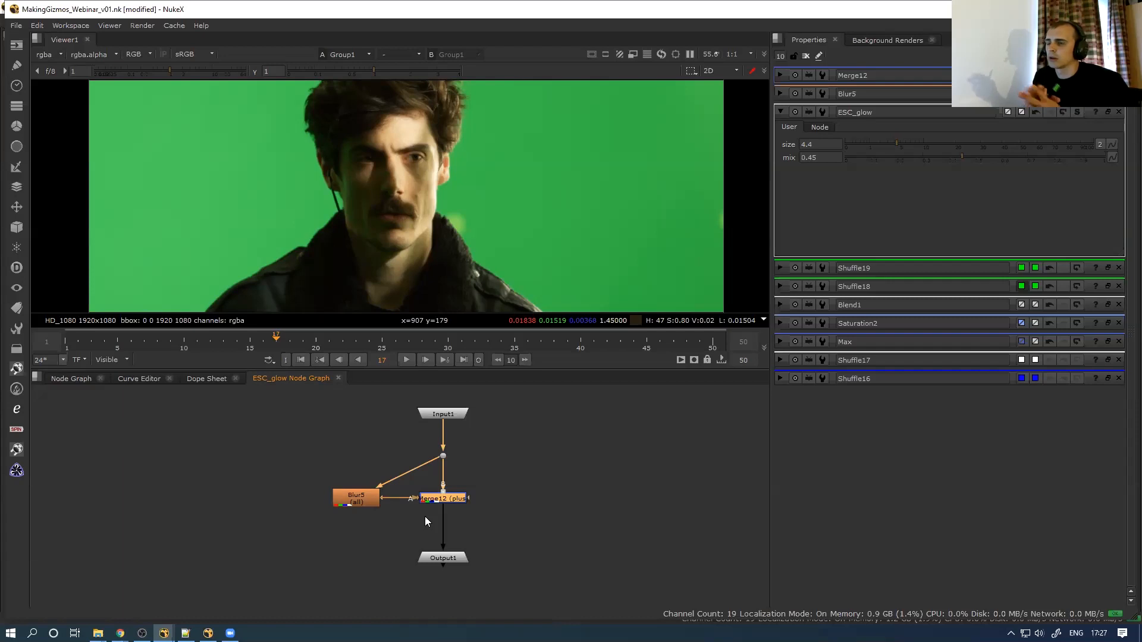
click(68, 381)
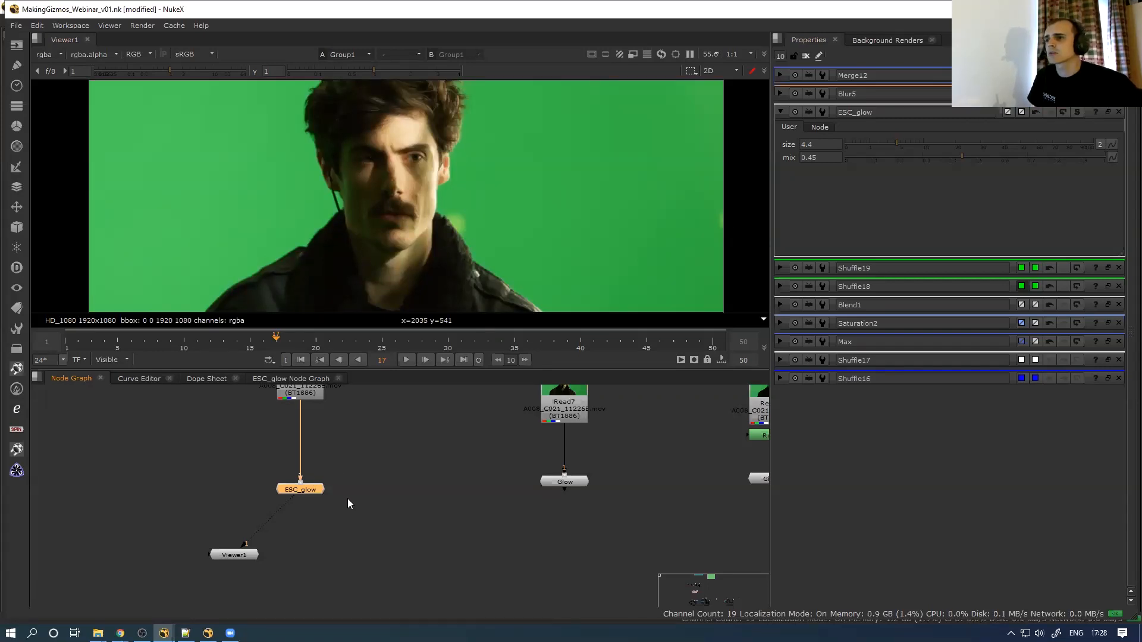
Connect Viewer1 to ESC_glow and open ESC_glow's properties
drag(308, 491, 307, 485)
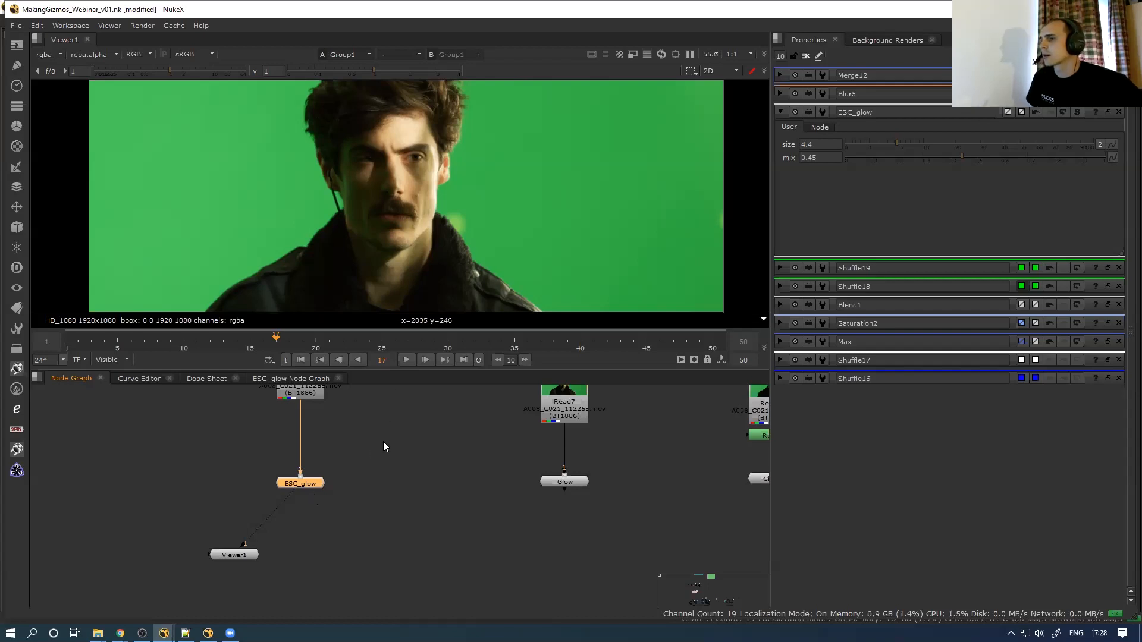
scroll(360, 458, down, 2)
scroll(370, 447, up, 3)
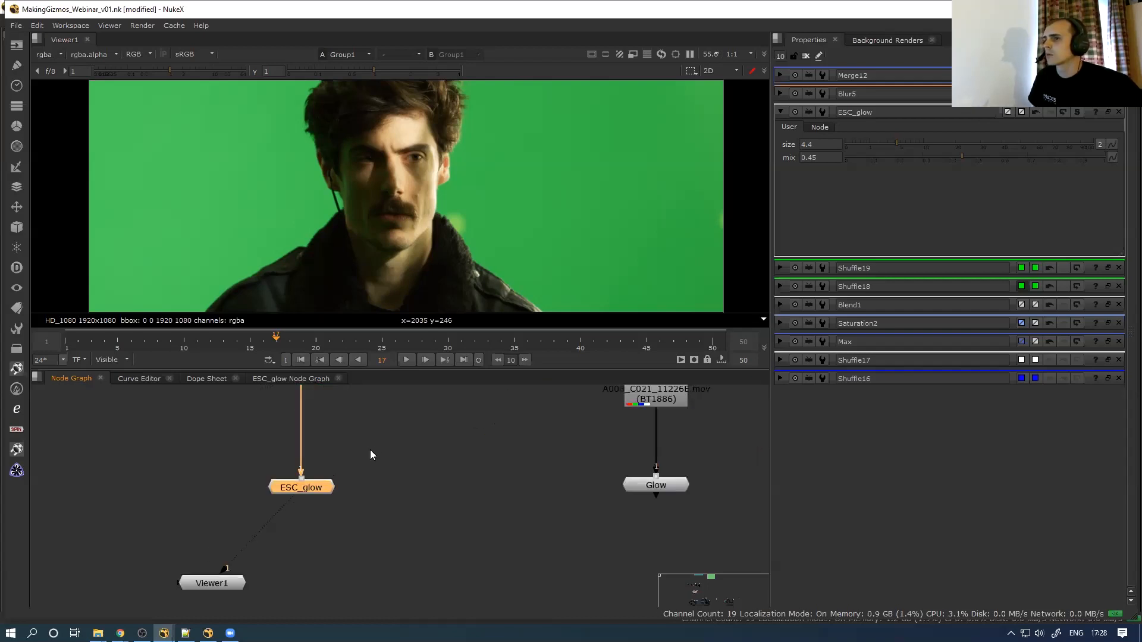
scroll(370, 461, down, 2)
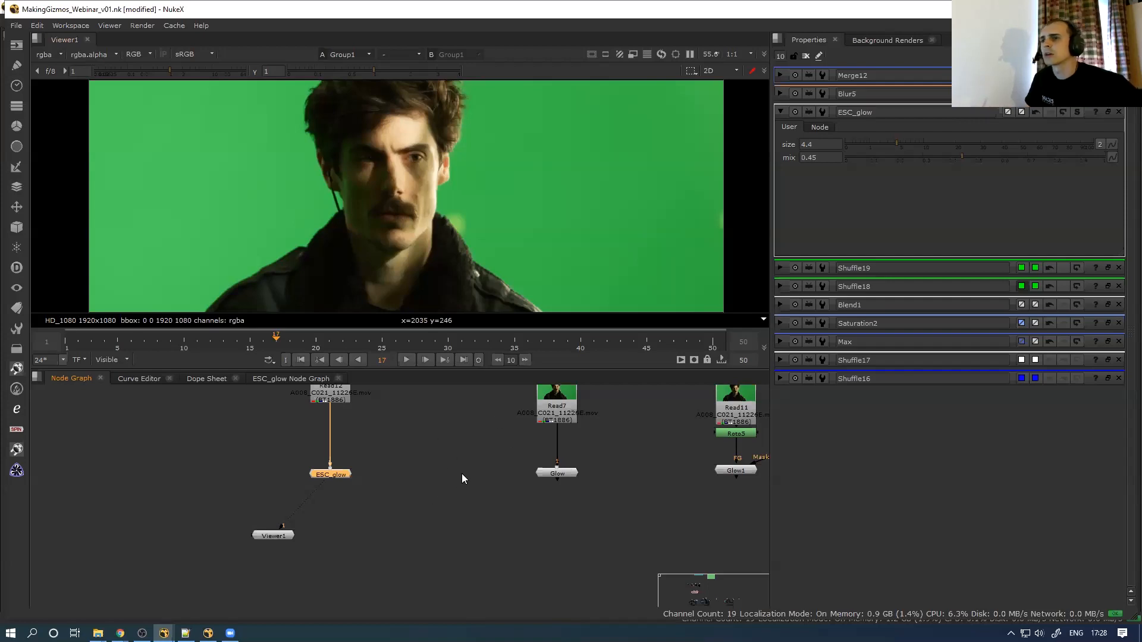
drag(412, 440, 277, 489)
click(371, 476)
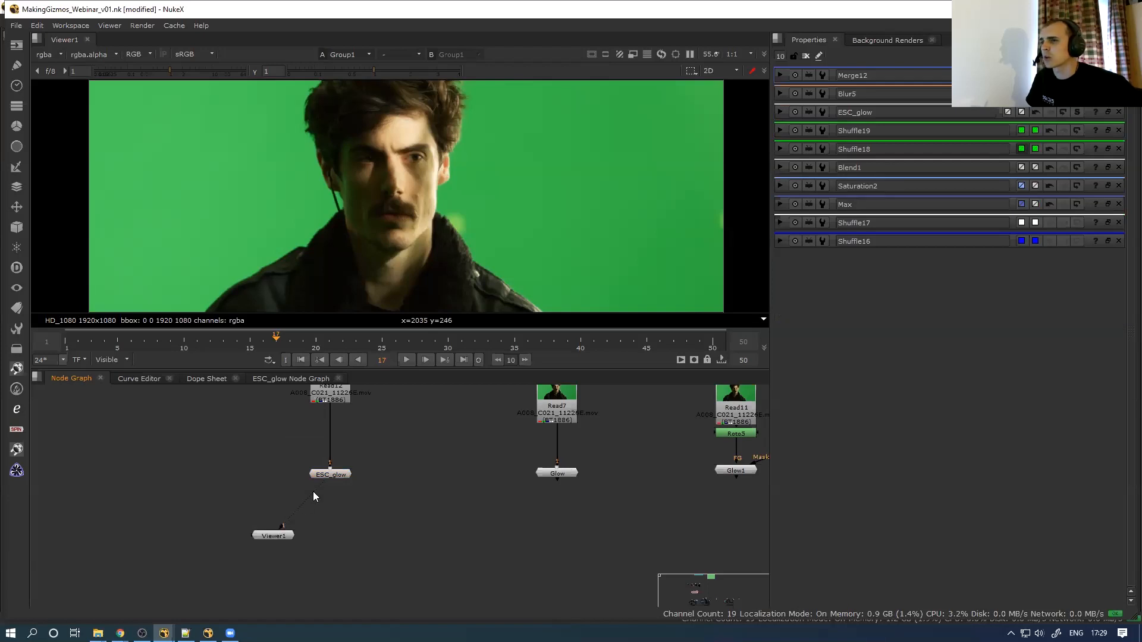
drag(282, 525, 331, 474)
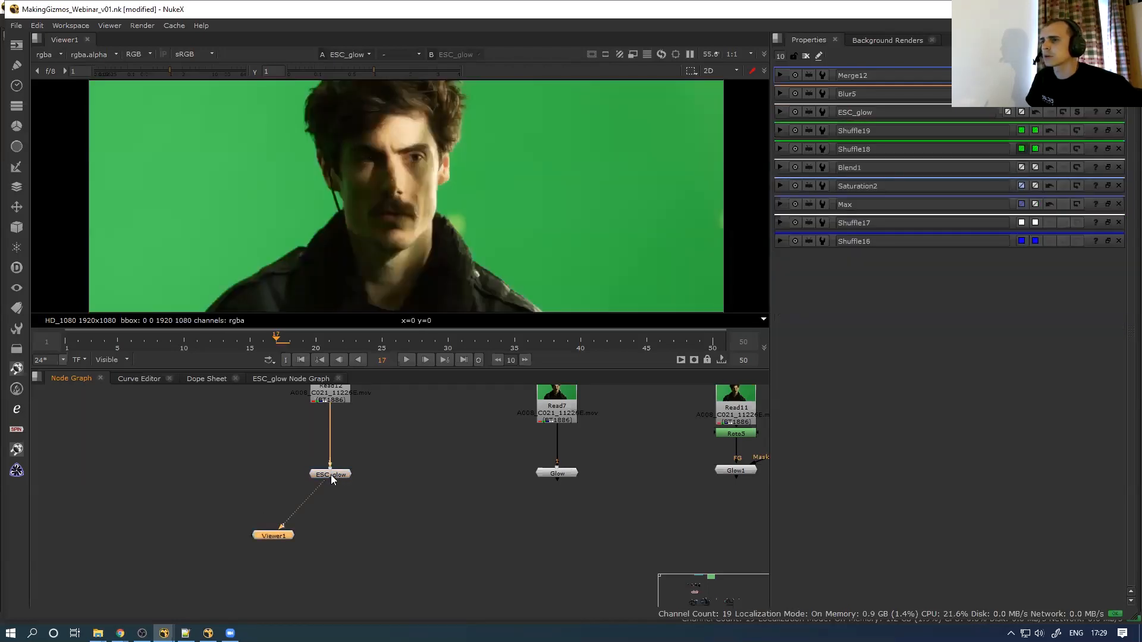
double_click(330, 476)
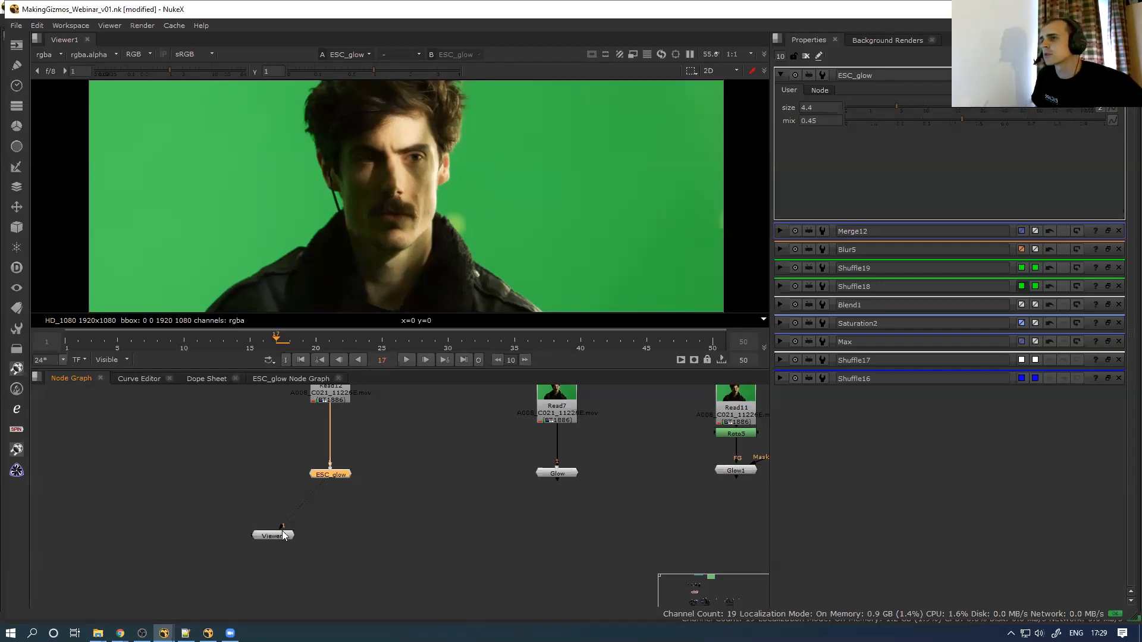
Disconnect Viewer1 from ESC_glow, clear the selection, and maximise the Node Graph to full window
drag(282, 530, 303, 512)
click(360, 500)
key(space)
Move Viewer1 down beside the keyer comp trees near the FG RGB backdrop
scroll(353, 481, down, 3)
middle_drag(352, 478, 383, 256)
scroll(382, 256, down, 2)
drag(339, 294, 496, 386)
scroll(496, 385, down, 3)
middle_drag(458, 379, 353, 140)
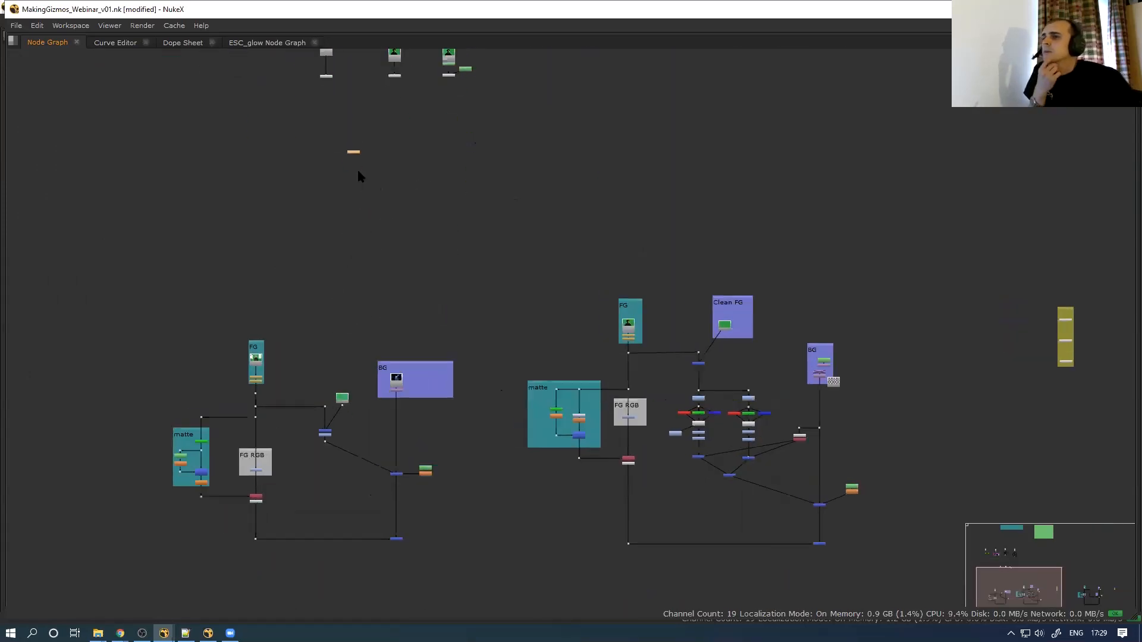
scroll(358, 176, up, 1)
drag(353, 152, 186, 556)
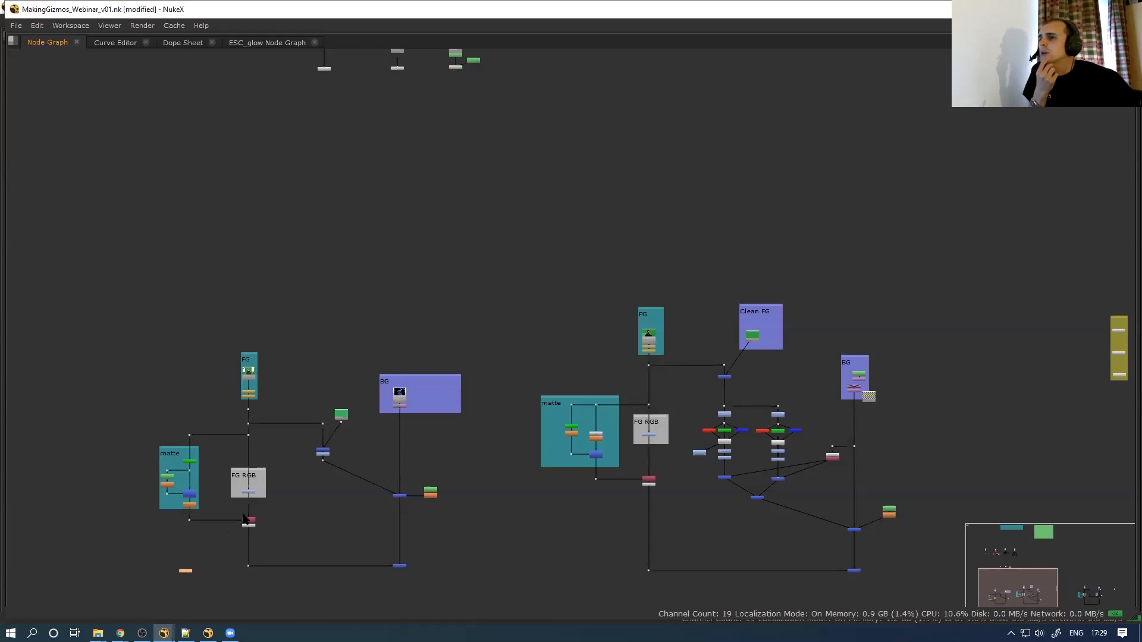
scroll(244, 519, up, 2)
middle_drag(256, 483, 382, 373)
scroll(341, 324, up, 3)
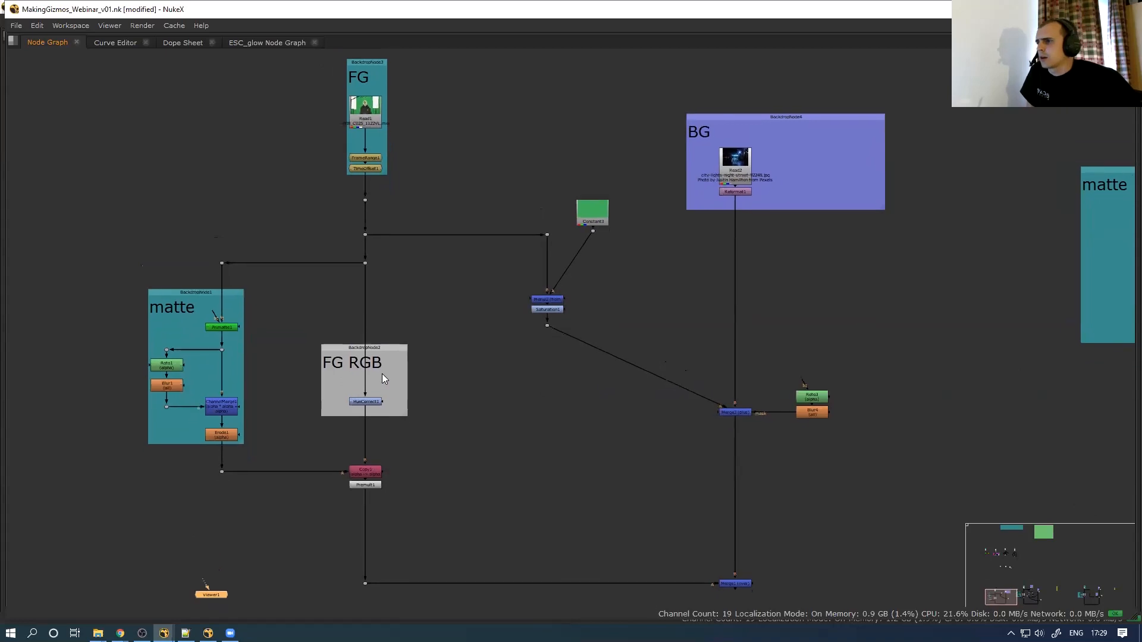
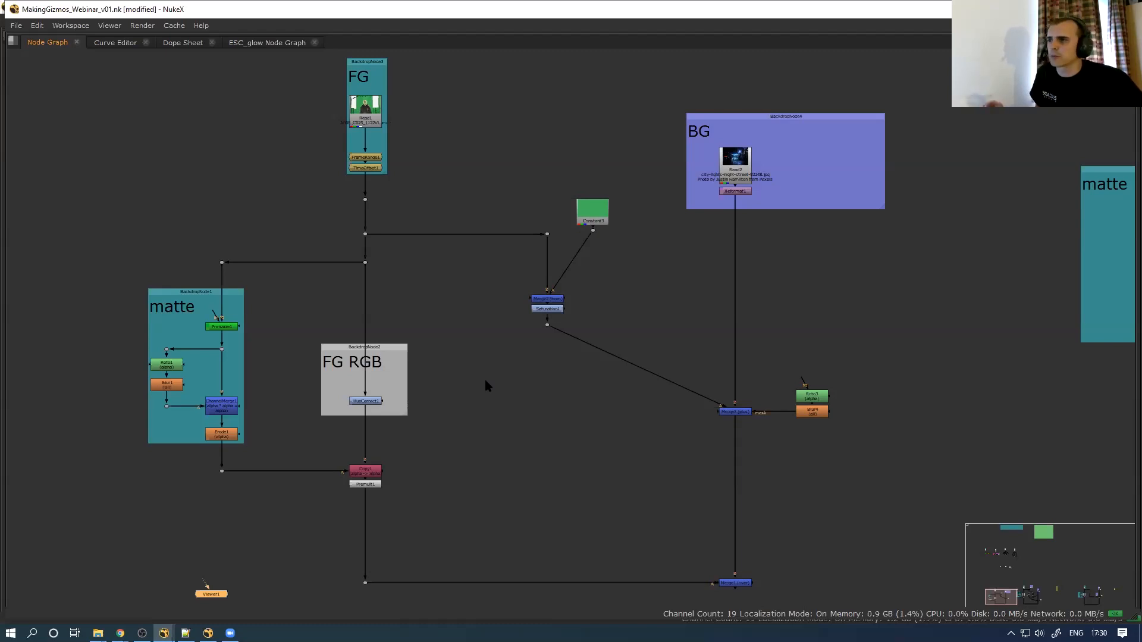
Select the Dot under FG and restore the full layout with the viewer showing the green-screen plate
scroll(245, 353, down, 1)
middle_drag(239, 334, 191, 338)
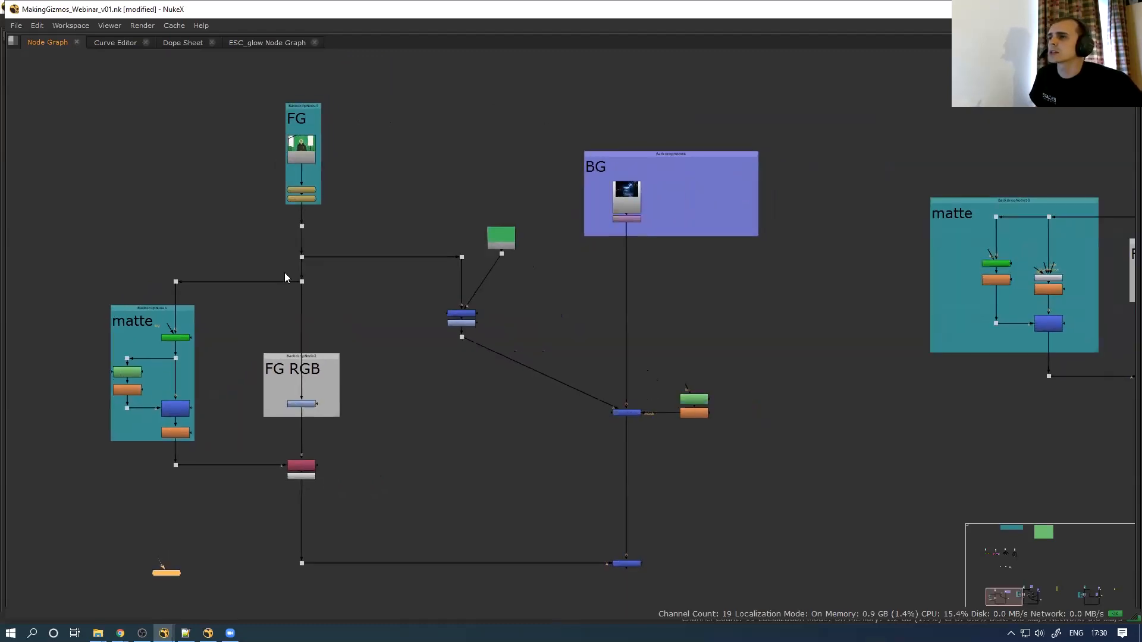
drag(260, 330, 329, 272)
key(space)
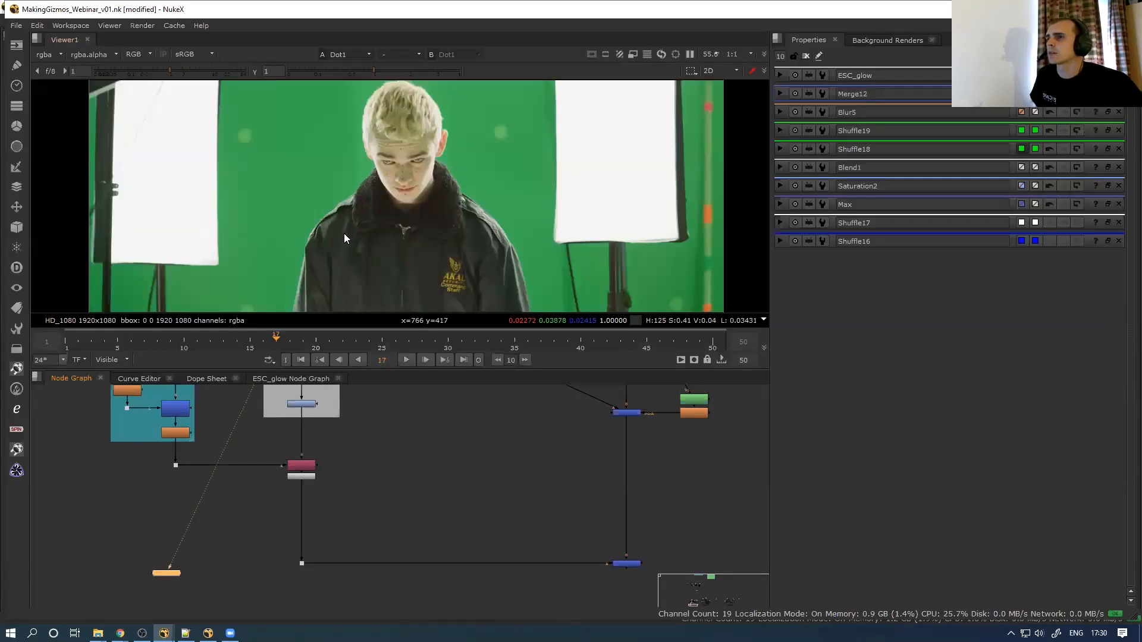
At frame 26, view the keyed result from Dot3 below the matte section
scroll(355, 219, down, 1)
middle_drag(302, 507, 296, 562)
drag(369, 340, 395, 341)
middle_drag(248, 471, 277, 511)
scroll(243, 451, up, 1)
scroll(243, 451, up, 1)
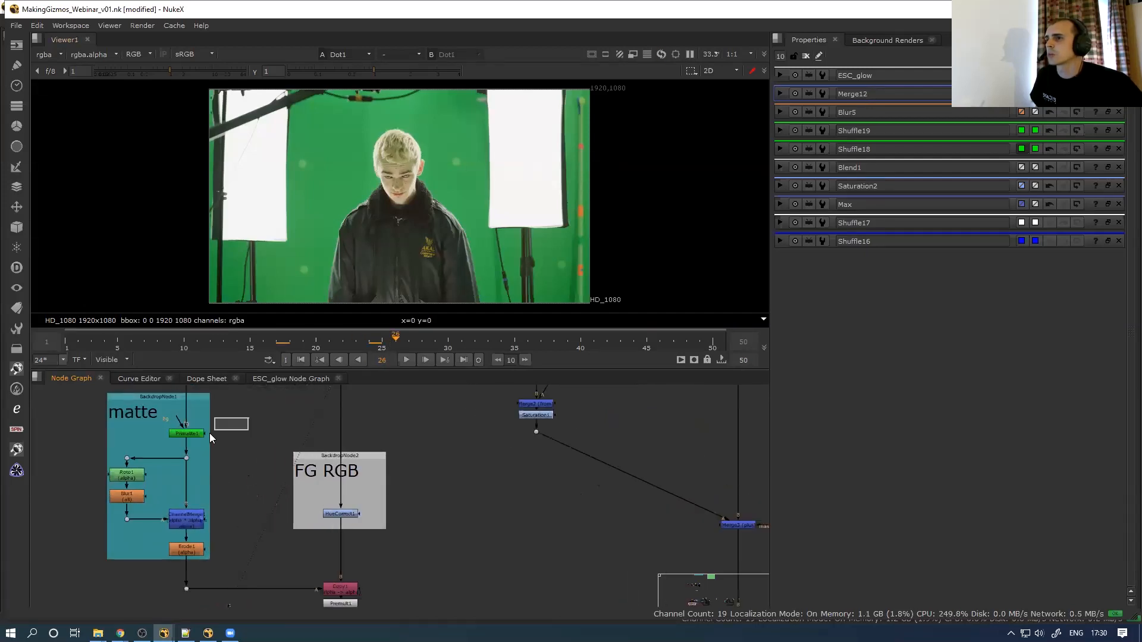
key(1)
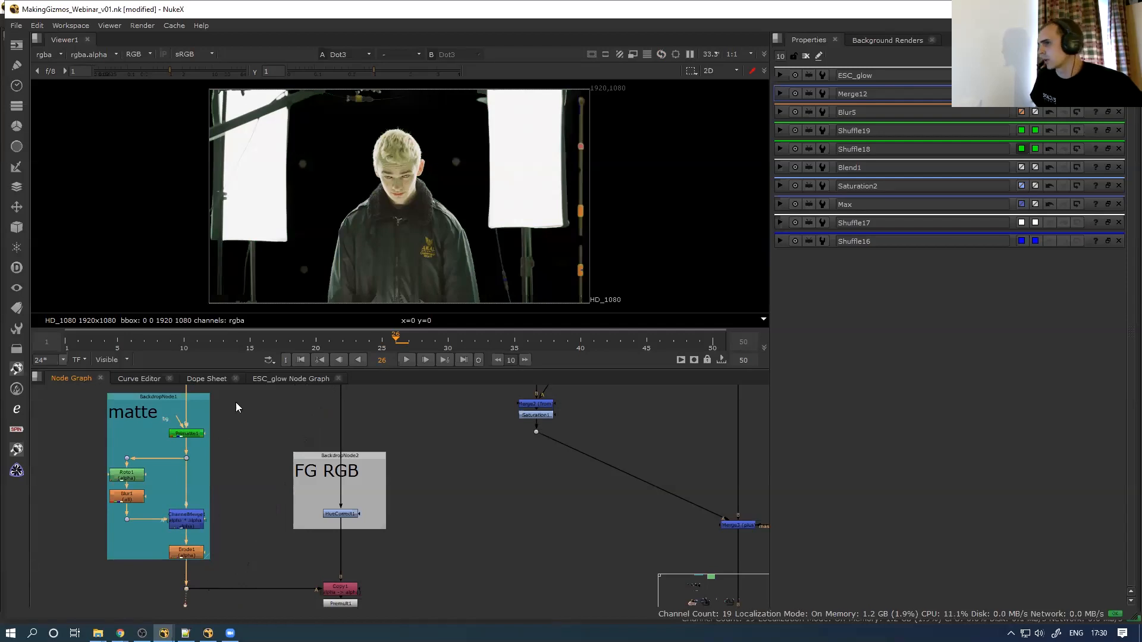
Zoom into the hair, move to frame 28, and select the Premult1 node
scroll(398, 163, up, 4)
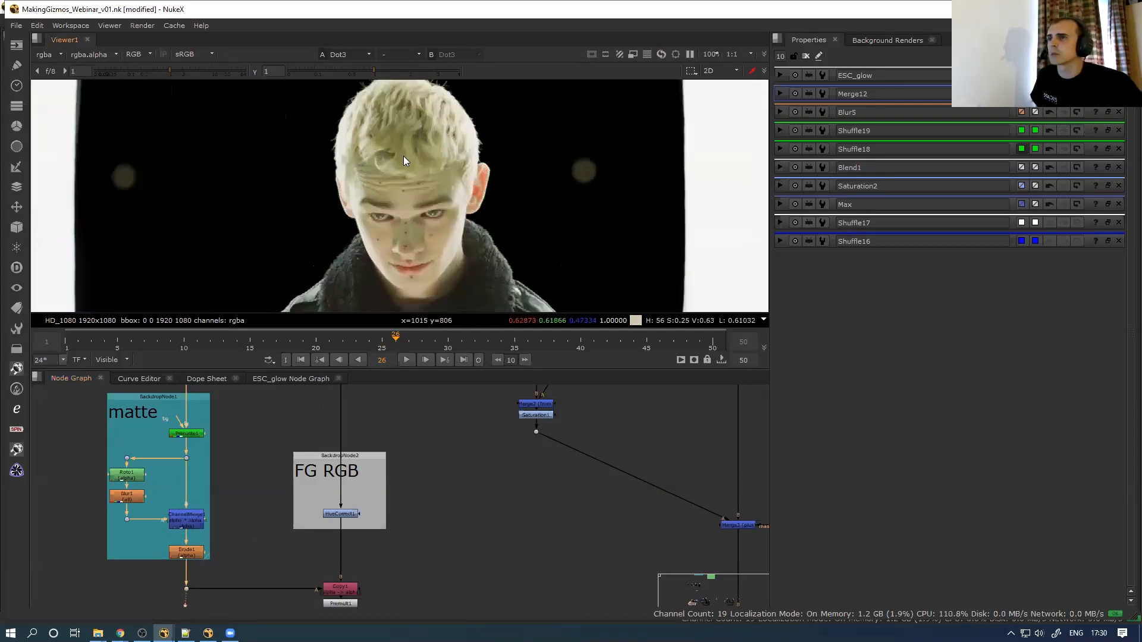
scroll(404, 156, up, 3)
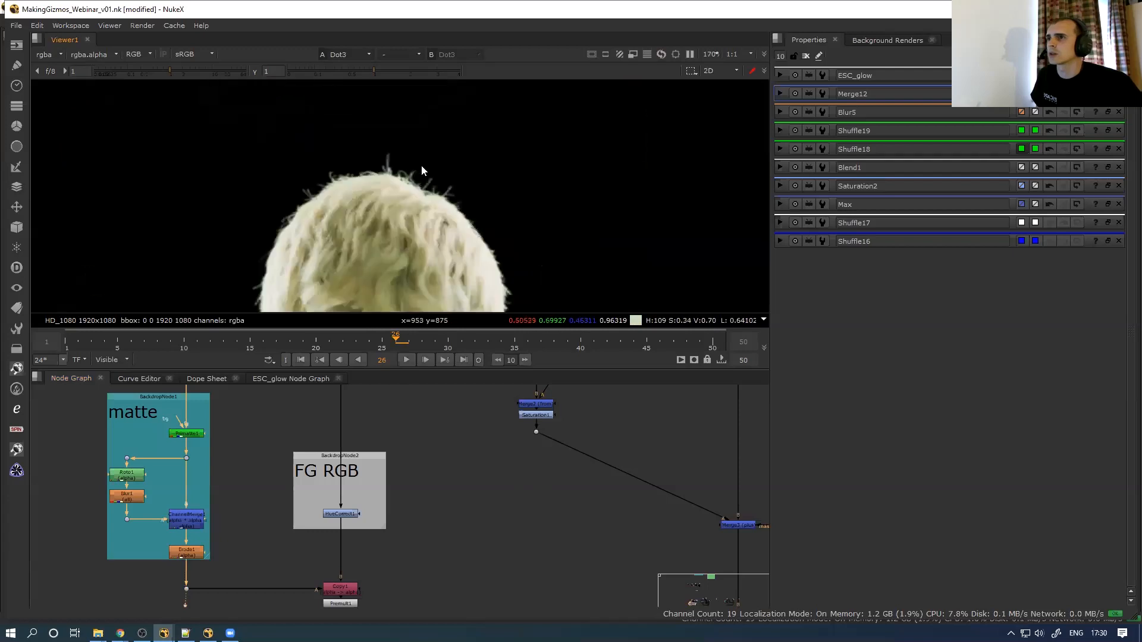
scroll(422, 169, up, 4)
drag(398, 343, 421, 343)
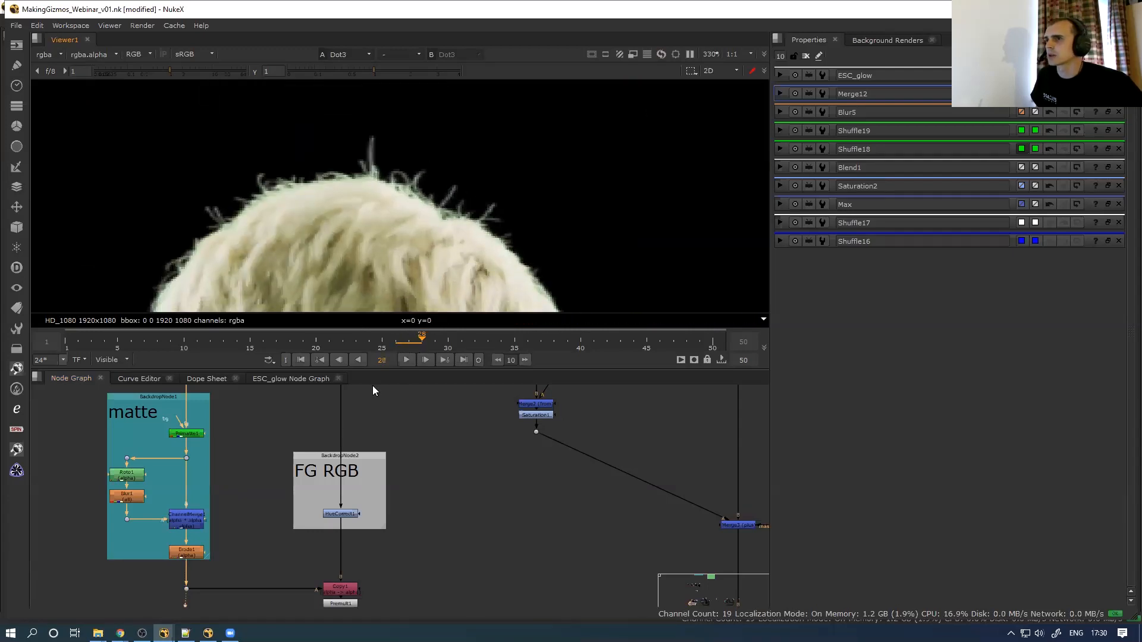
middle_drag(369, 583, 342, 535)
click(319, 557)
View the premultiplied foreground and open Erode1's settings (alpha erode size 0.15)
key(1)
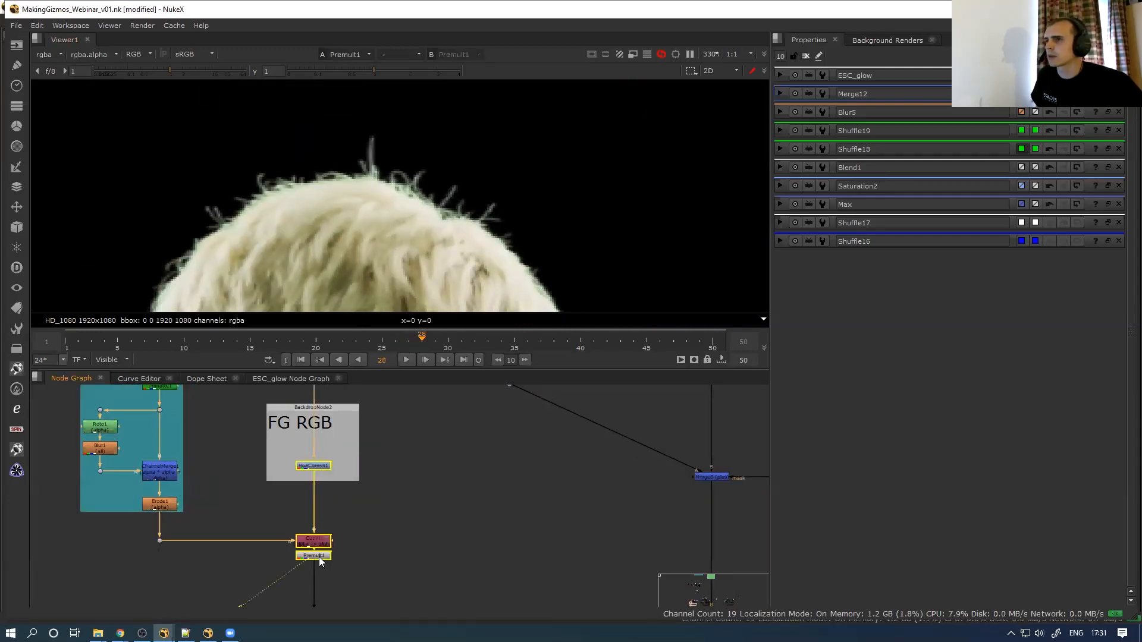
click(168, 505)
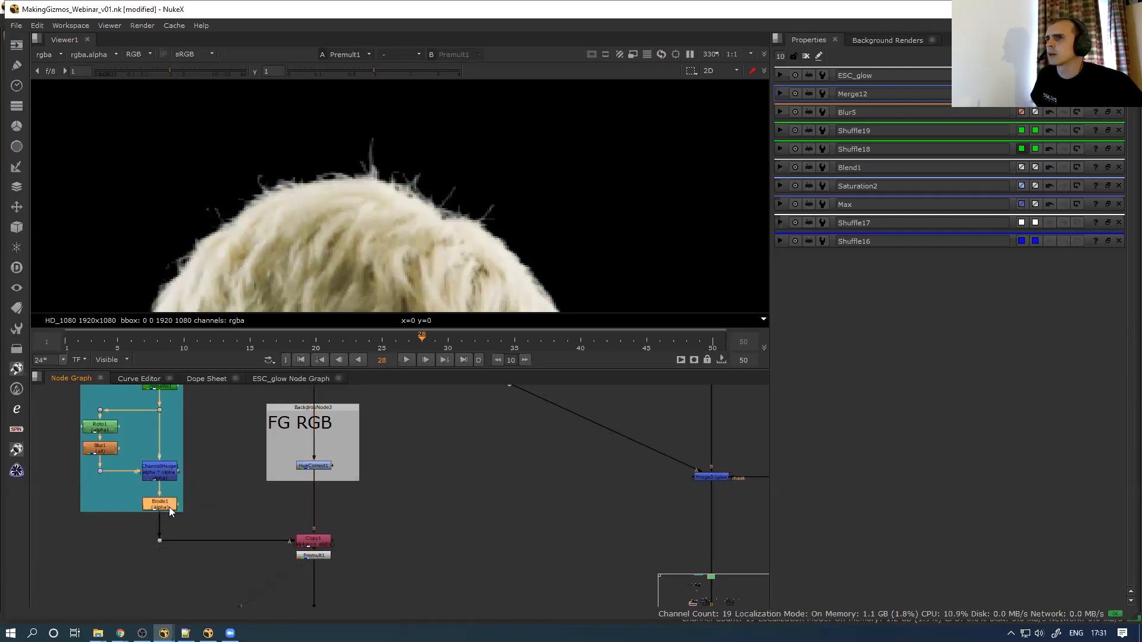
double_click(169, 507)
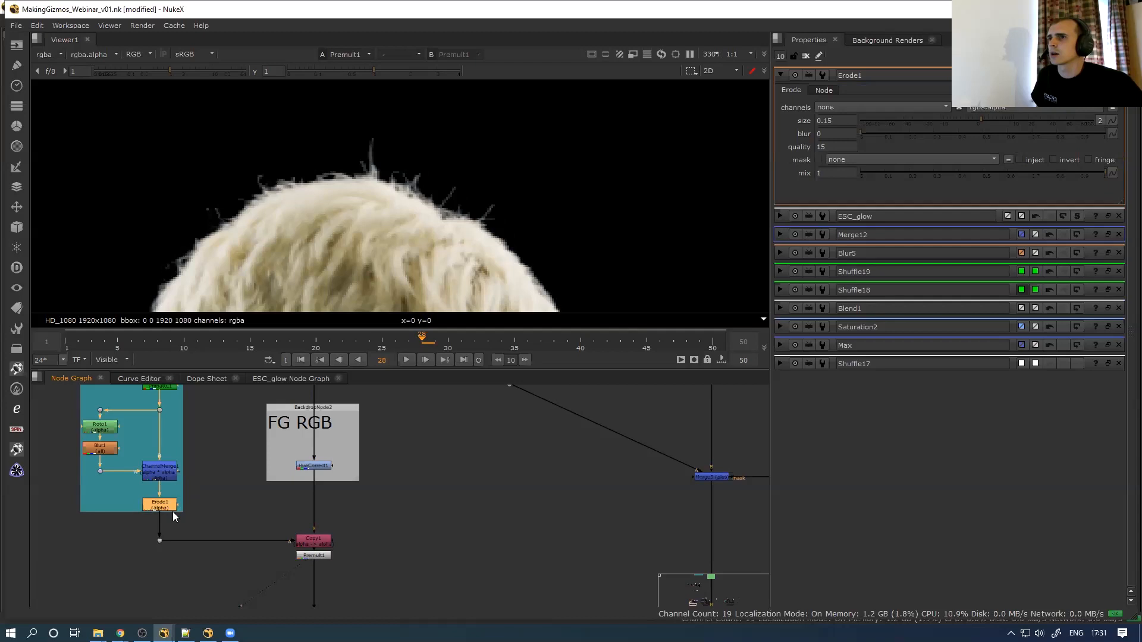
Disable Erode1 and zoom out to see the whole keyed actor on black
key(d)
key(d)
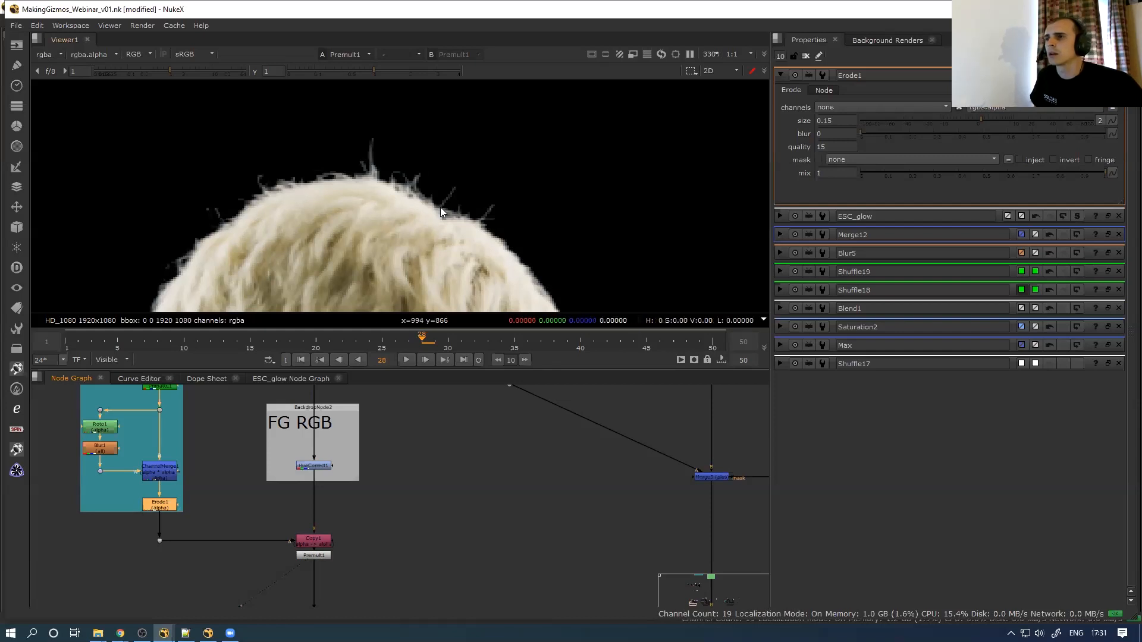
scroll(440, 207, down, 5)
scroll(415, 260, down, 4)
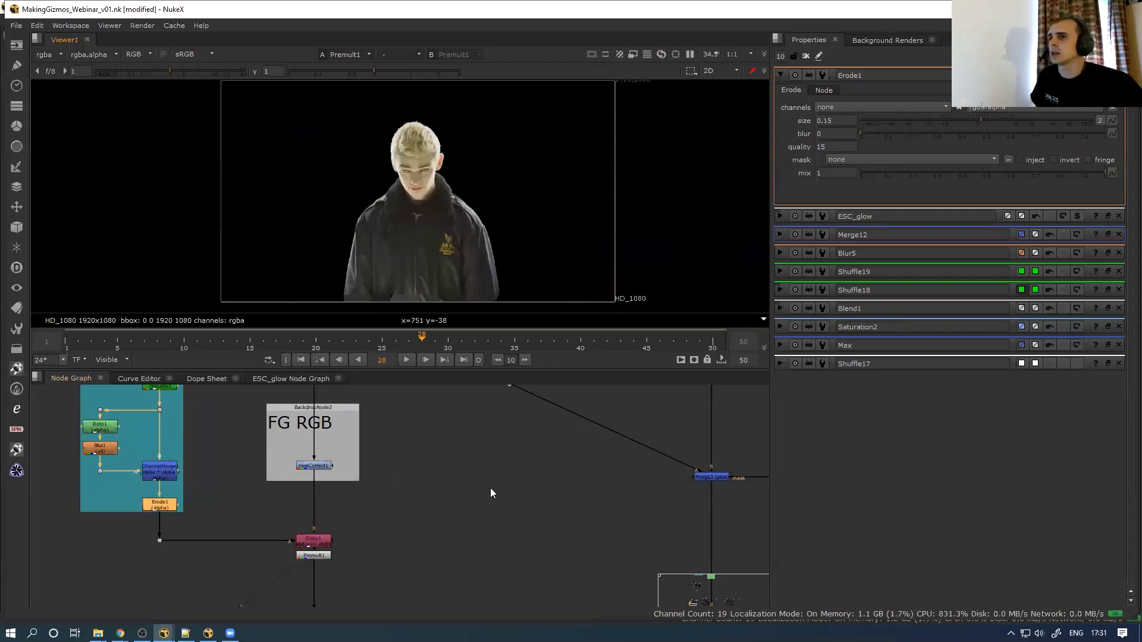
scroll(452, 511, down, 5)
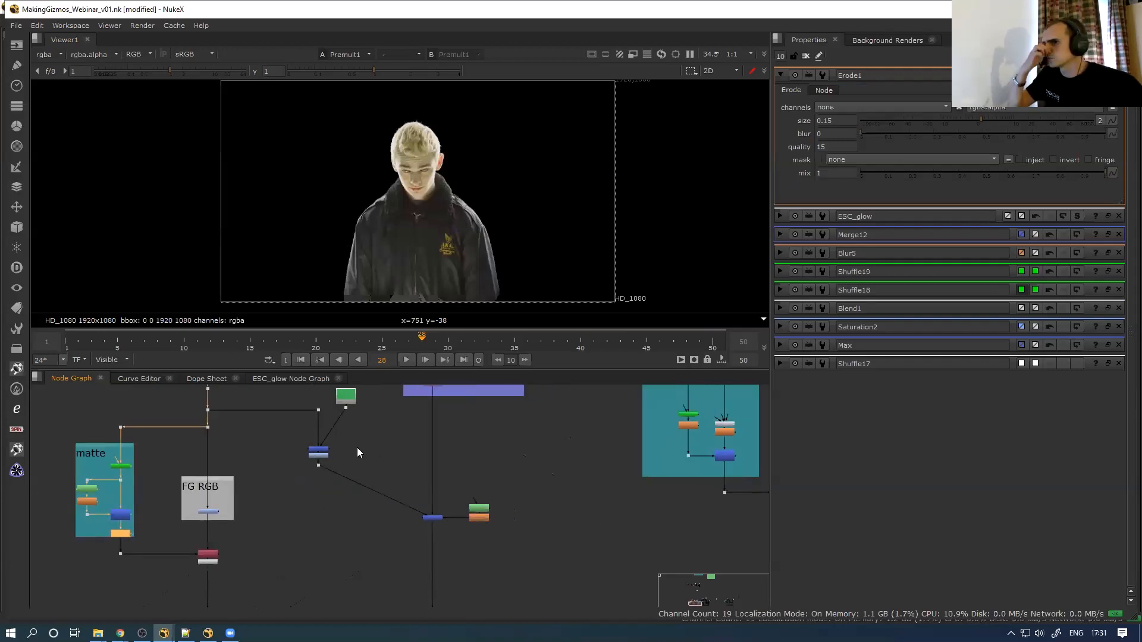
View the Merge1 composite of the keyed actor over the night street
middle_drag(357, 448, 321, 509)
middle_drag(368, 566, 350, 521)
drag(347, 556, 400, 514)
key(d)
middle_drag(390, 592, 397, 496)
click(386, 539)
key(1)
Place Viewer1 below Merge1 and inspect the hair edge up close in a maximised viewer
drag(71, 546, 333, 563)
scroll(435, 190, up, 3)
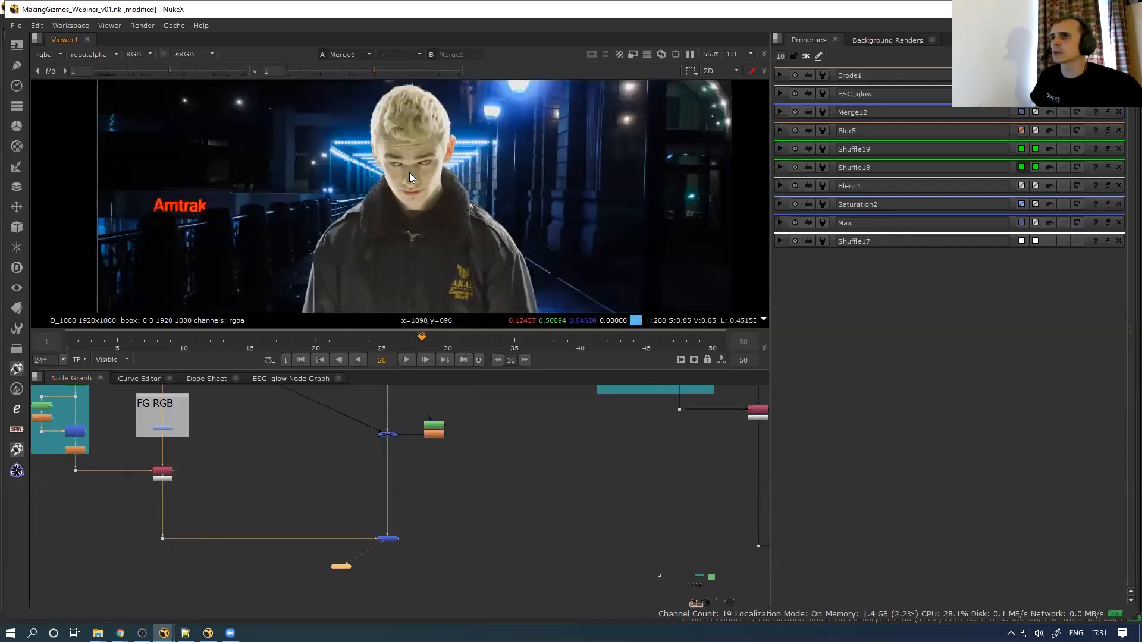
scroll(436, 250, down, 3)
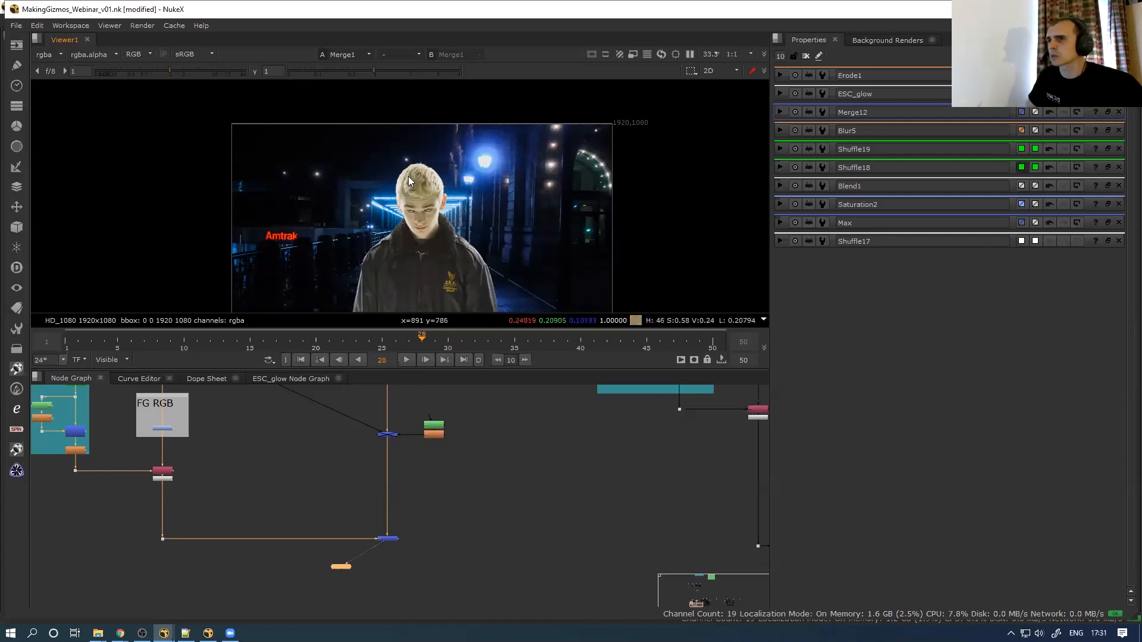
scroll(411, 172, up, 4)
scroll(458, 150, up, 4)
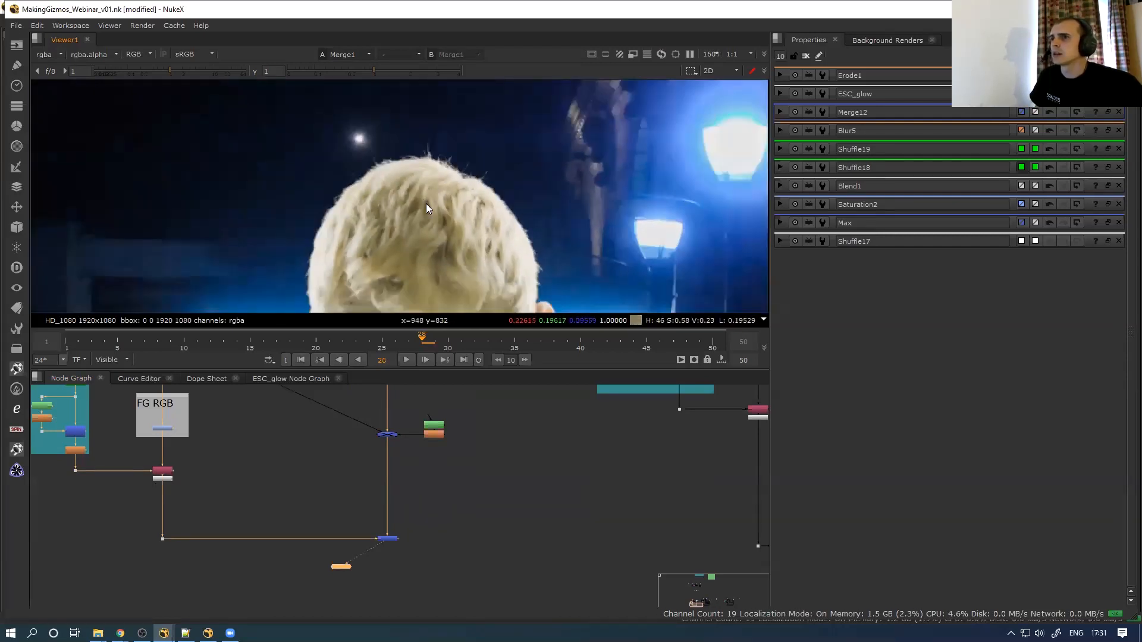
key(space)
scroll(504, 300, up, 1)
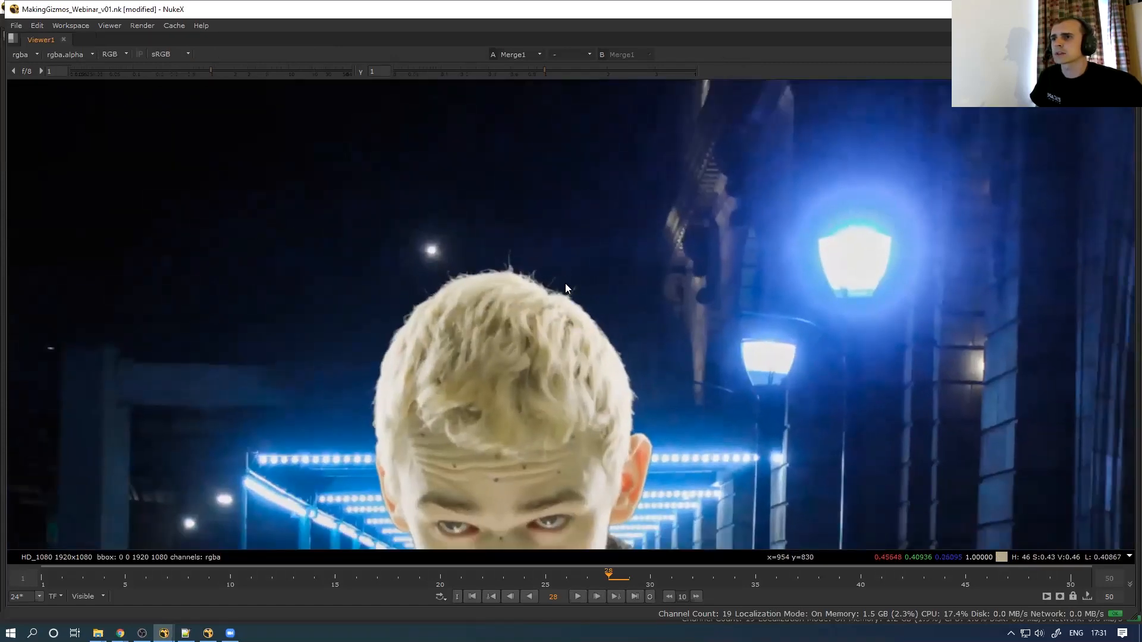
key(space)
Zoom out to the whole keyer graph and select the Dot carrying the green-screen plate
scroll(345, 440, down, 2)
middle_drag(345, 440, 378, 512)
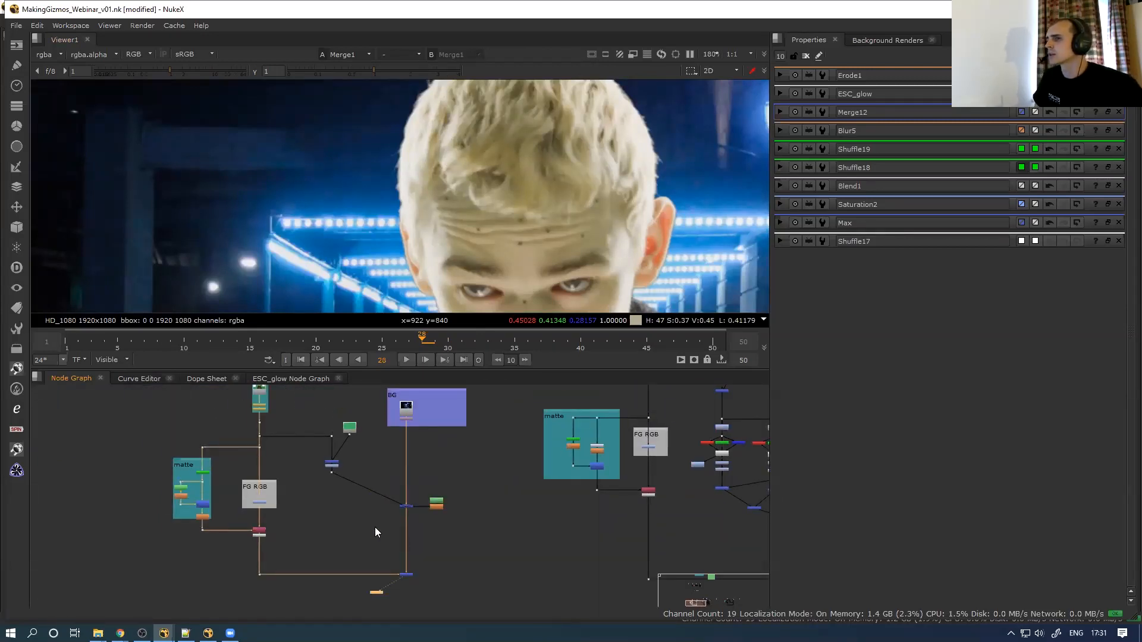
click(331, 436)
View the green-screen plate on Dot8, then the flat green Constant3 through Dot13
key(1)
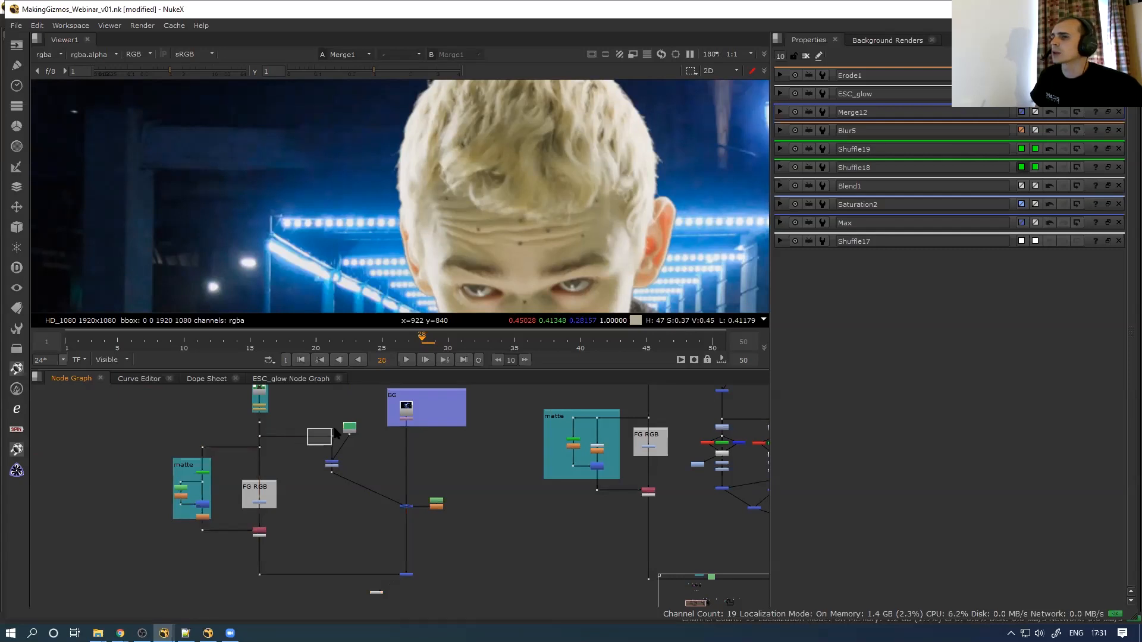
scroll(483, 186, up, 3)
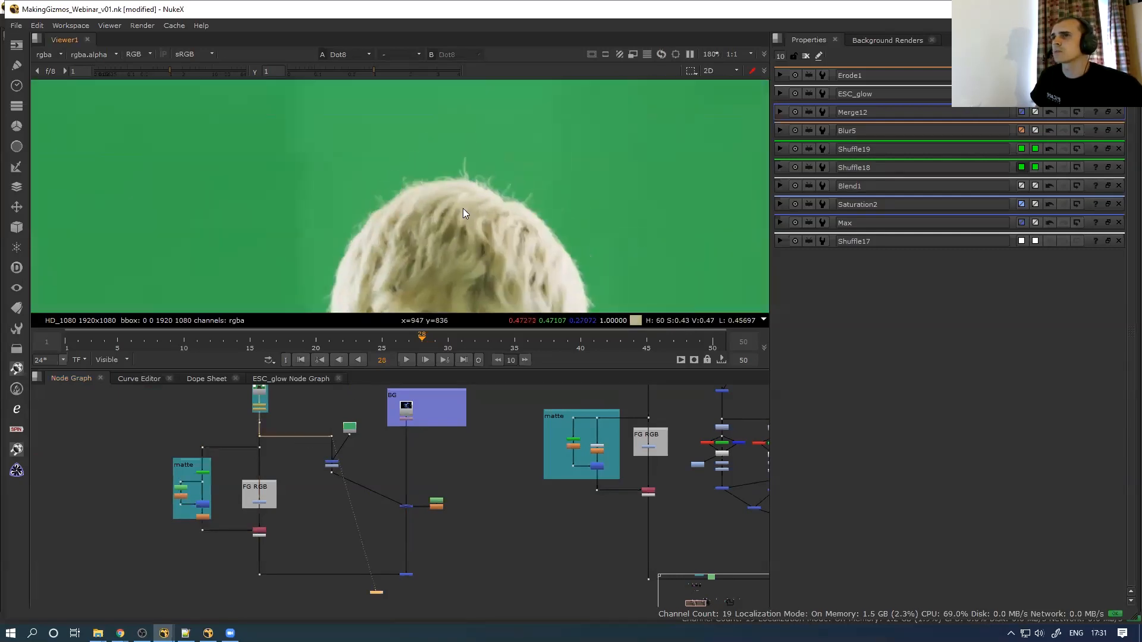
middle_drag(352, 452, 353, 473)
scroll(353, 474, up, 3)
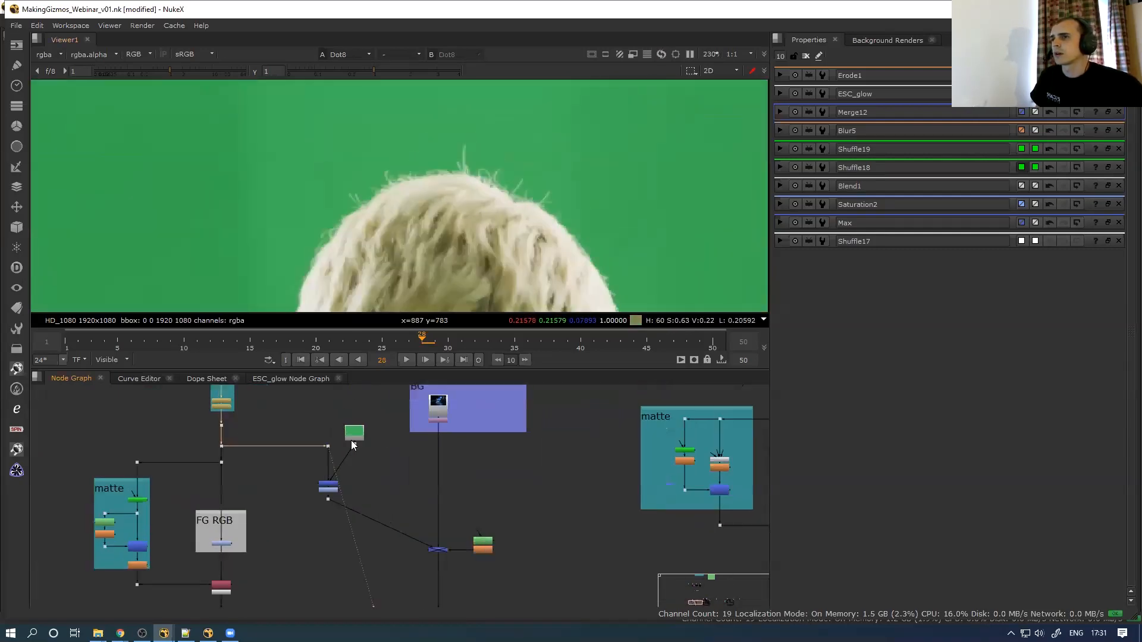
middle_drag(353, 427, 350, 459)
scroll(351, 459, up, 3)
drag(368, 467, 366, 457)
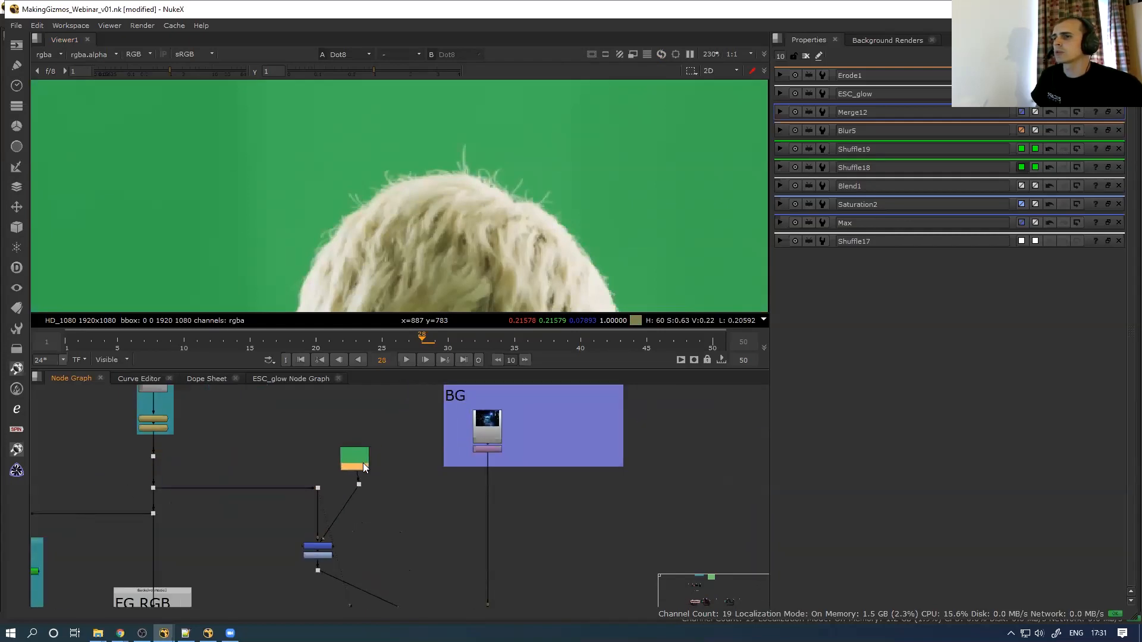
click(357, 484)
key(1)
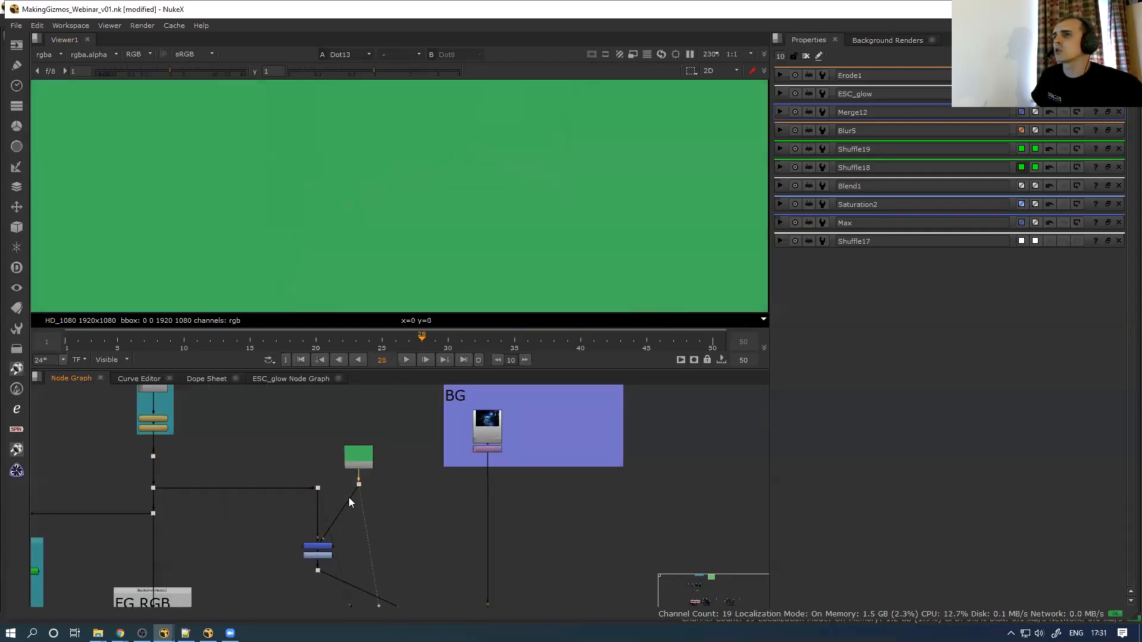
Move Viewer1 up beside the green constant
scroll(348, 467, up, 3)
scroll(411, 455, down, 4)
middle_drag(404, 504, 394, 432)
scroll(394, 434, down, 2)
scroll(396, 512, down, 1)
middle_drag(395, 558, 389, 505)
scroll(403, 535, down, 1)
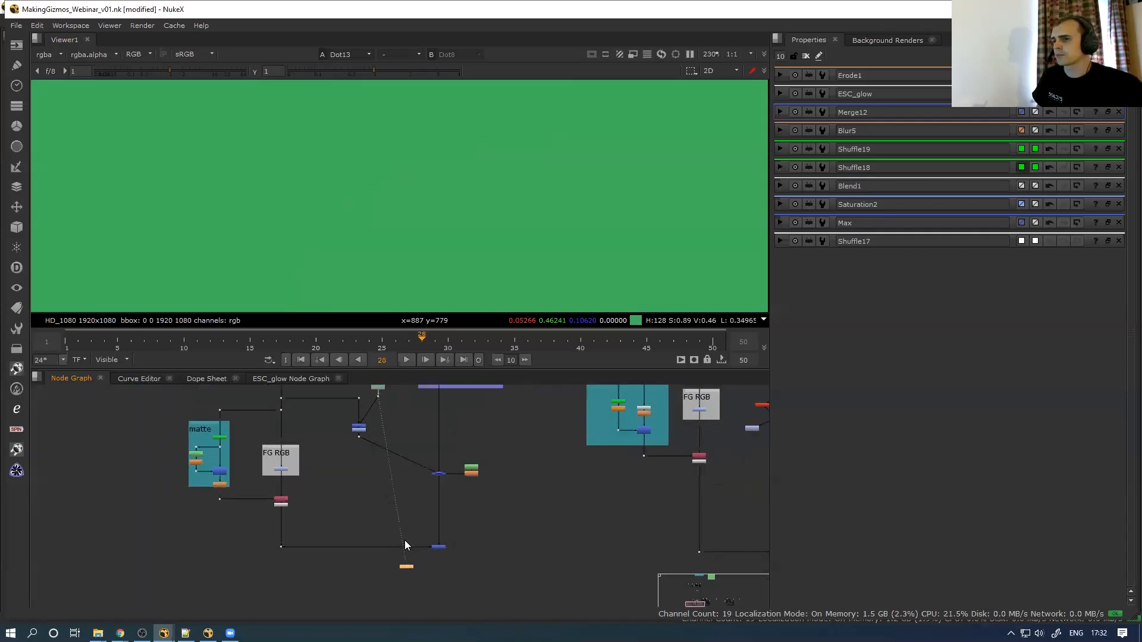
scroll(405, 547, up, 1)
drag(400, 480, 397, 472)
middle_drag(397, 472, 398, 565)
drag(399, 564, 393, 515)
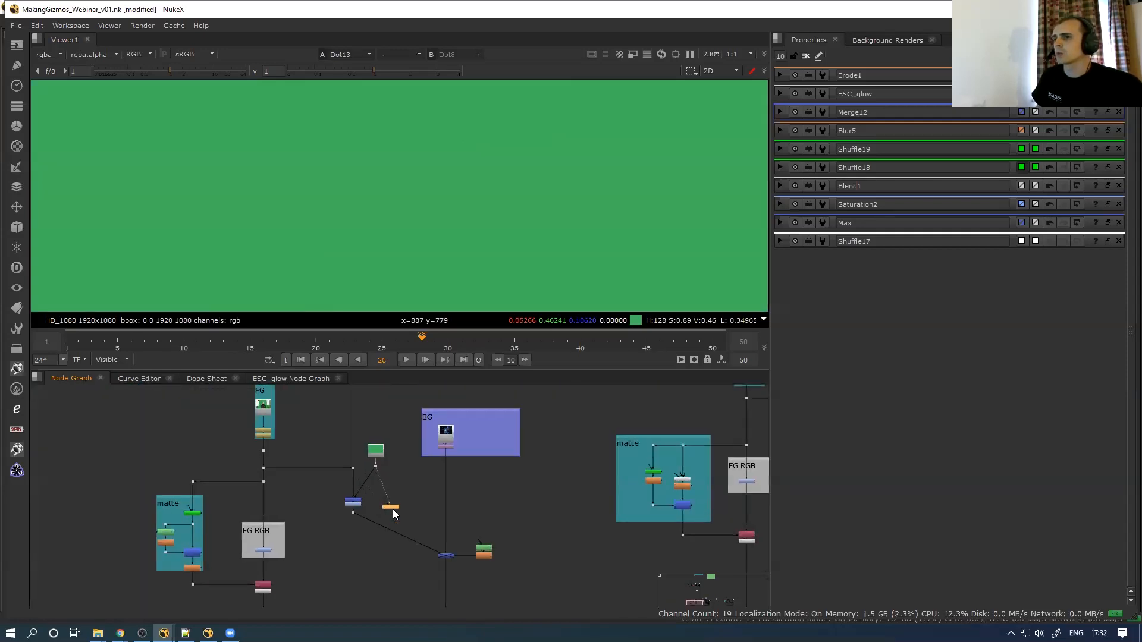
scroll(428, 202, down, 1)
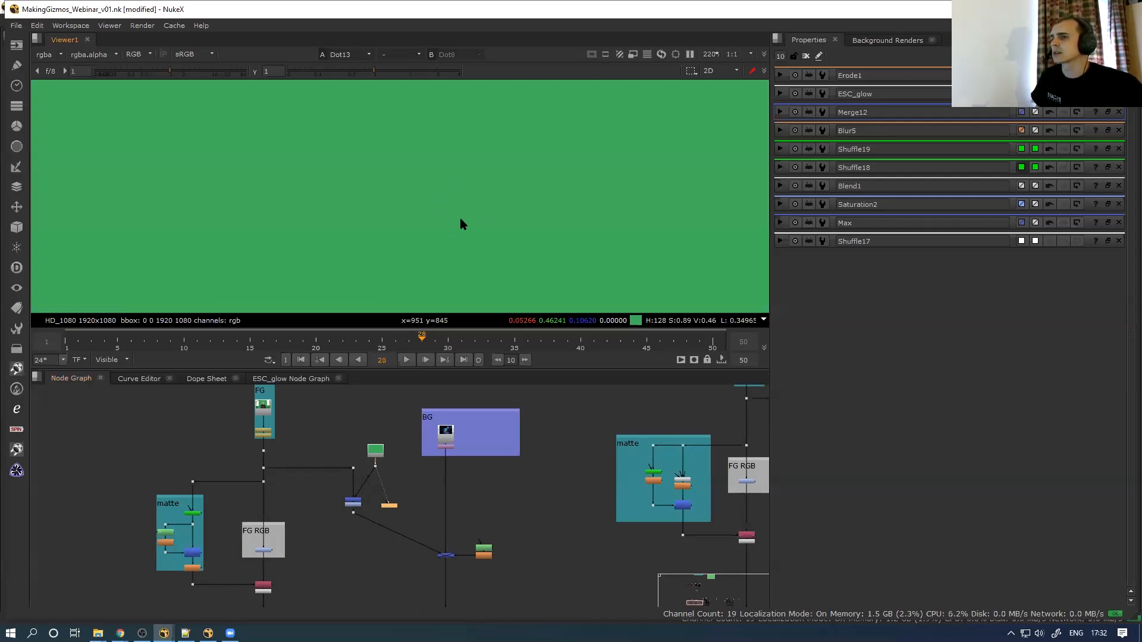
Toggle the viewer between inputs 1 and 2 to compare the flat green with the plate's green
key(1)
key(2)
key(1)
key(2)
key(1)
key(2)
key(1)
key(2)
key(1)
key(2)
key(1)
key(2)
key(1)
key(2)
key(1)
key(2)
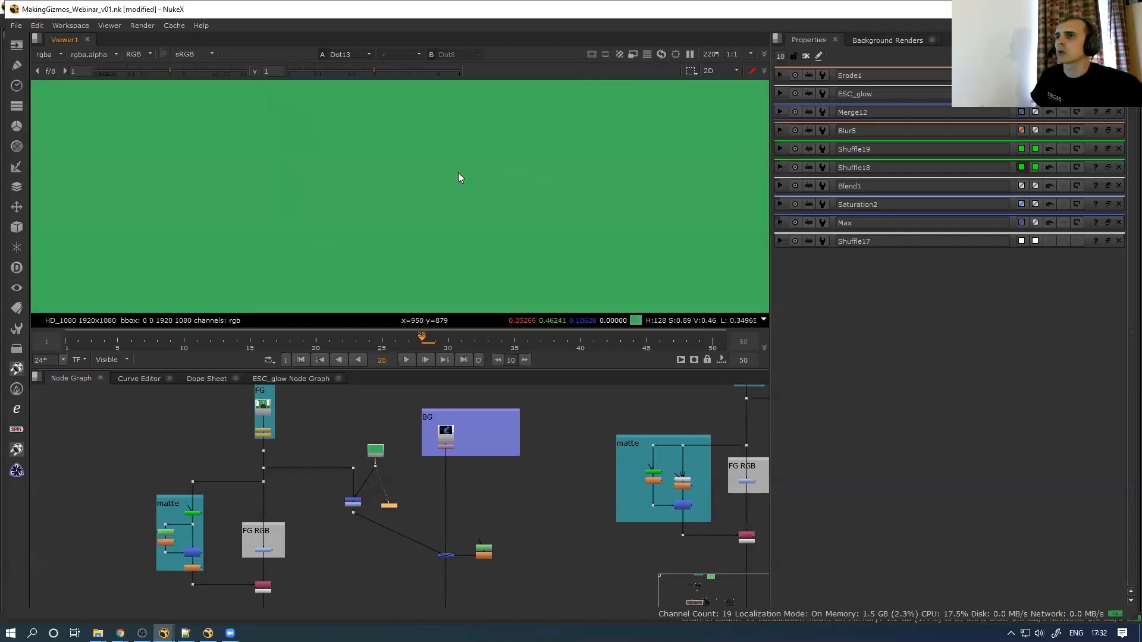
key(1)
key(2)
key(1)
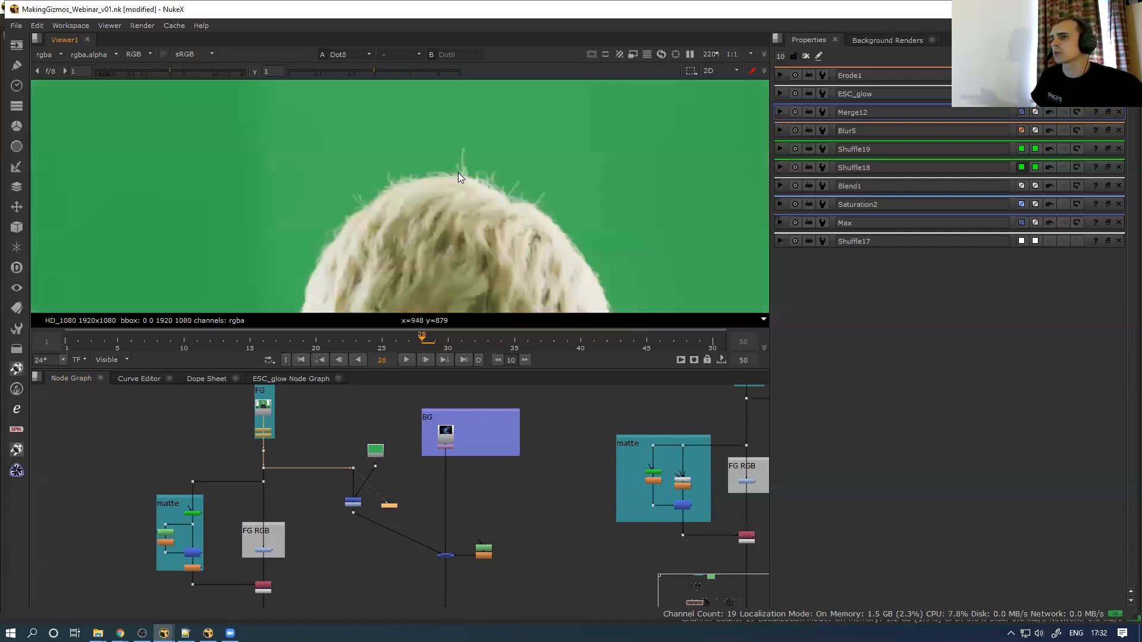
key(2)
key(1)
key(2)
key(1)
key(2)
View the Merge2 (from) result showing the hair magenta on black
scroll(375, 472, up, 2)
scroll(359, 473, up, 5)
click(359, 491)
key(1)
scroll(372, 450, down, 3)
middle_drag(421, 403, 419, 427)
Compare the flat green constant with the magenta-hair Merge2 result
key(2)
click(484, 174)
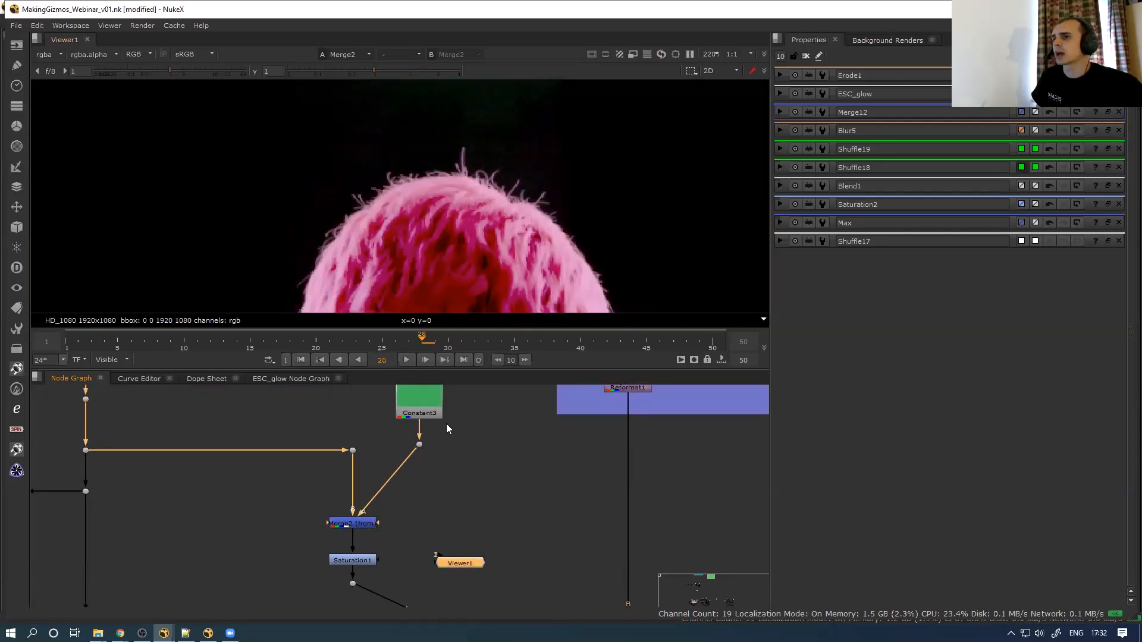
click(419, 444)
key(1)
click(353, 525)
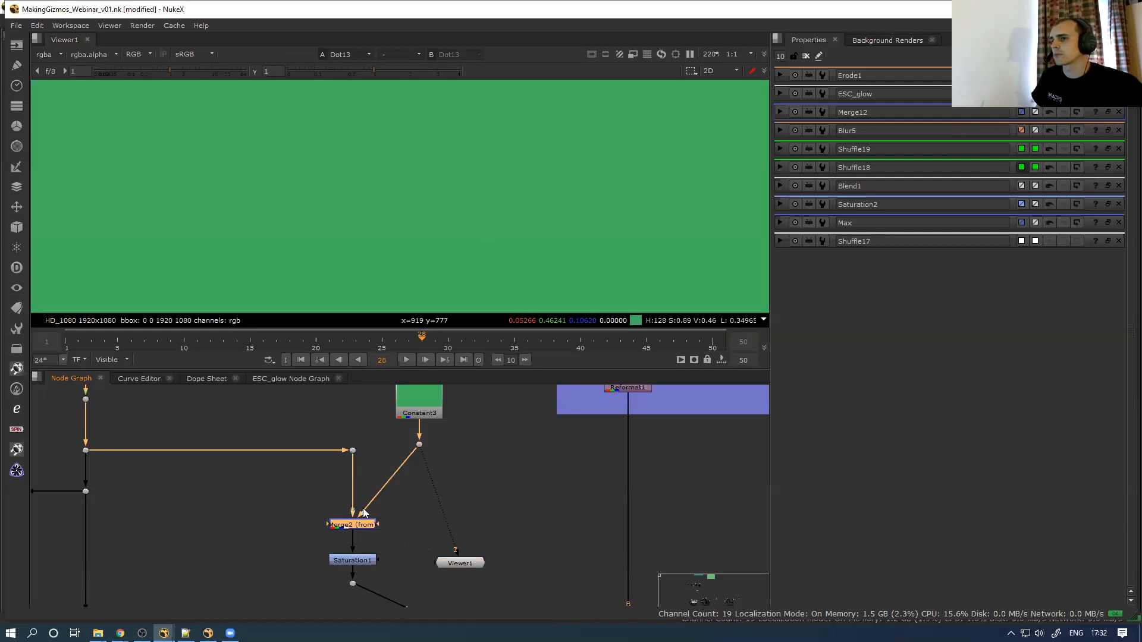
key(1)
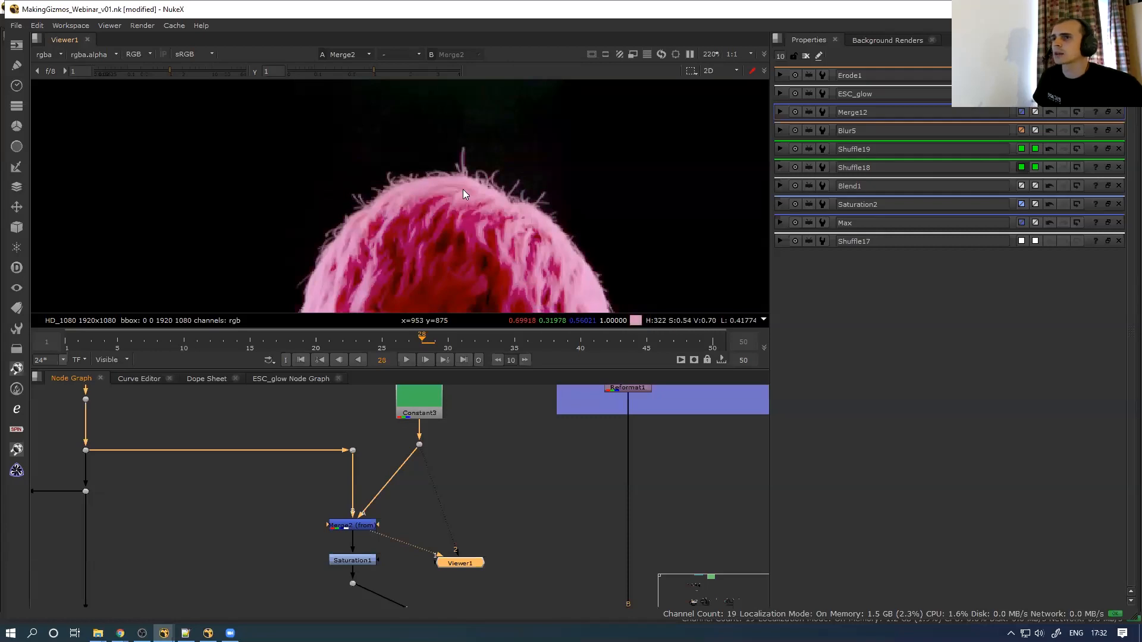
key(2)
key(1)
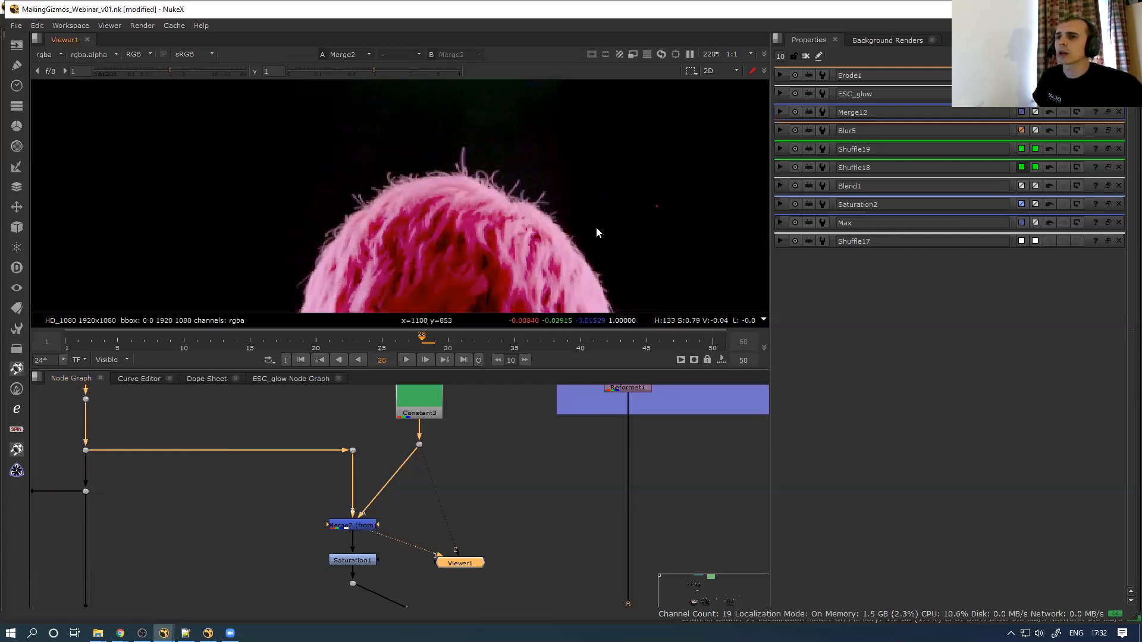
key(2)
View the original greenscreen plate on Dot8 and sample pixel values on the light stand
scroll(520, 192, down, 6)
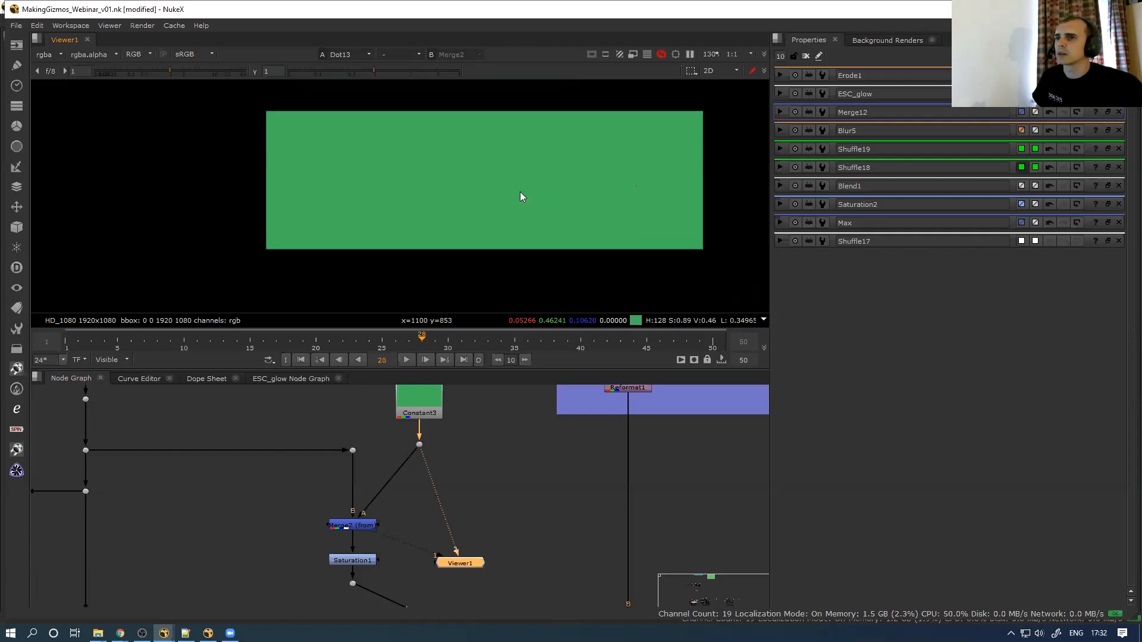
click(352, 449)
key(1)
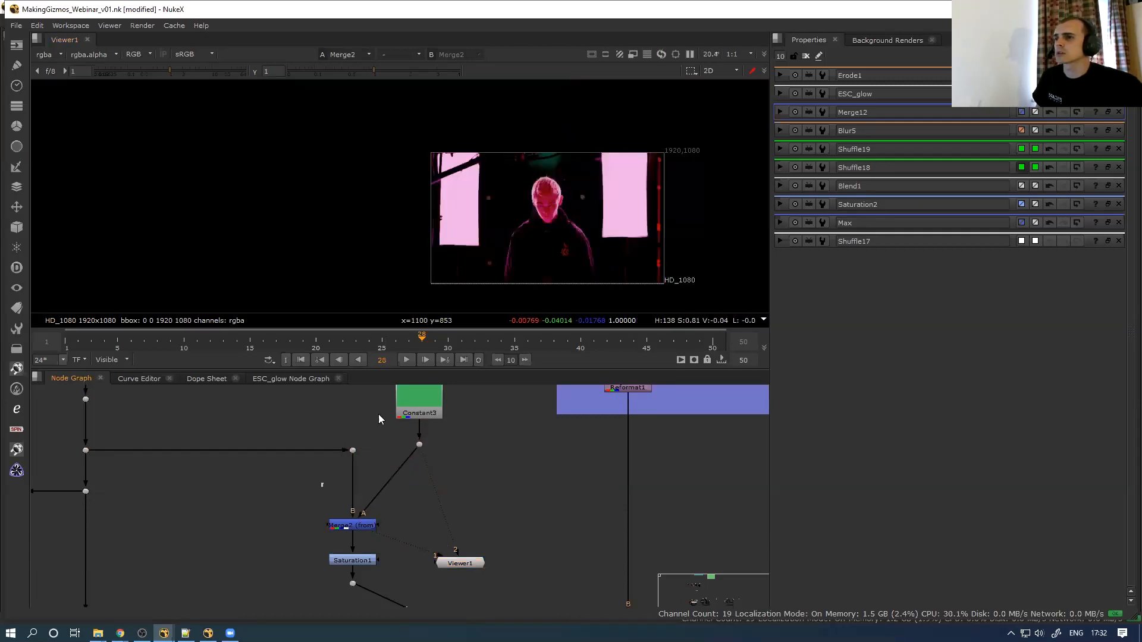
scroll(506, 211, up, 2)
scroll(408, 252, up, 10)
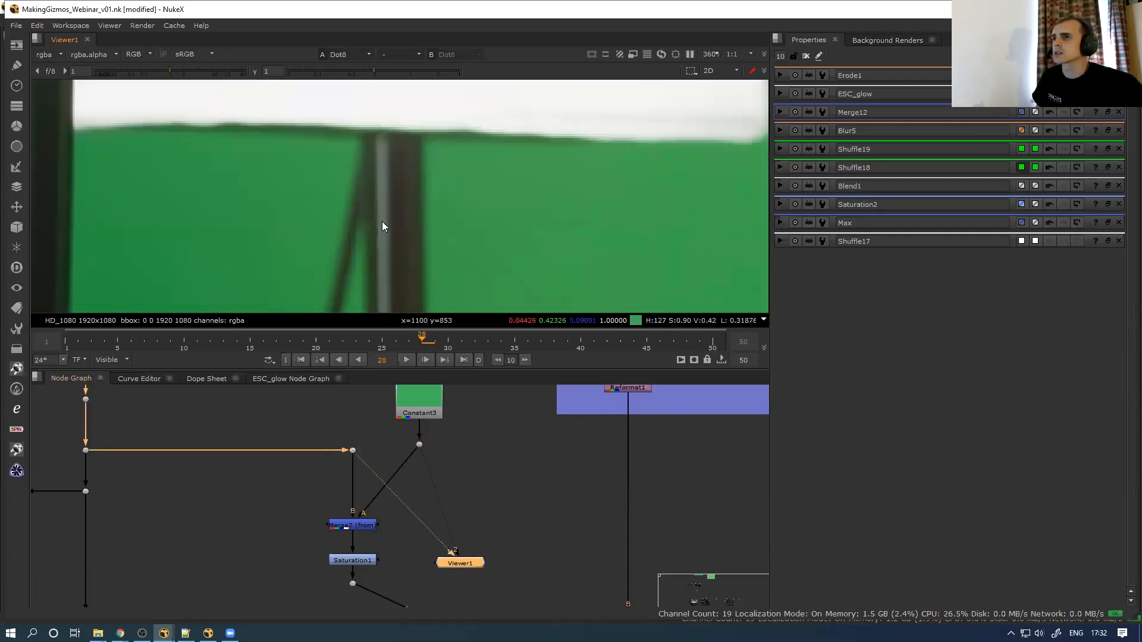
ctrl+click(398, 207)
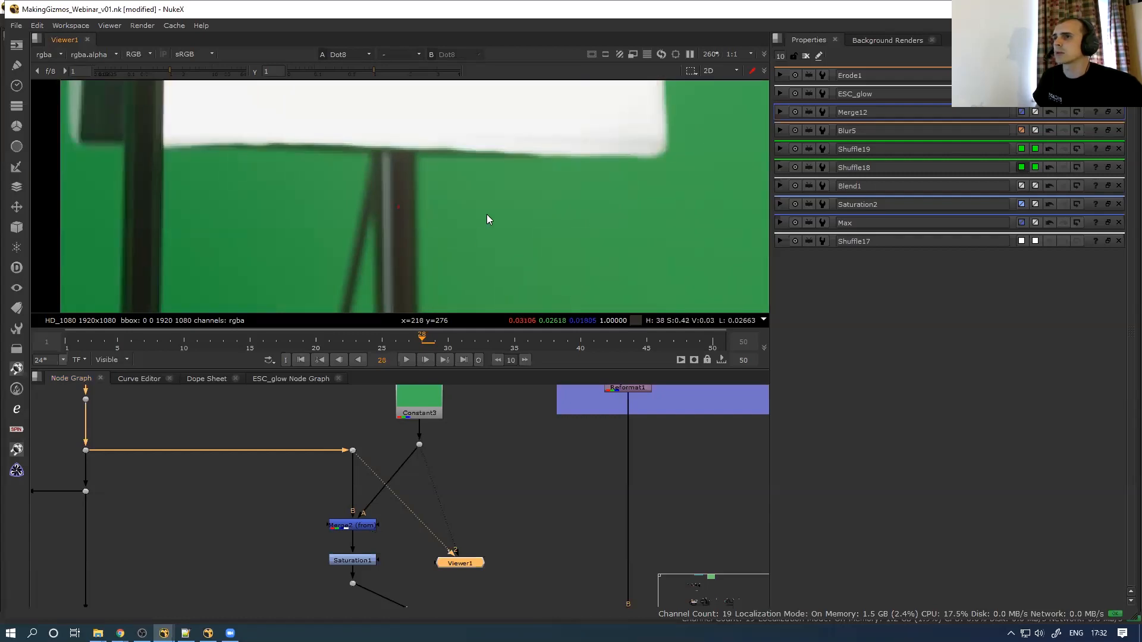
scroll(487, 218, down, 5)
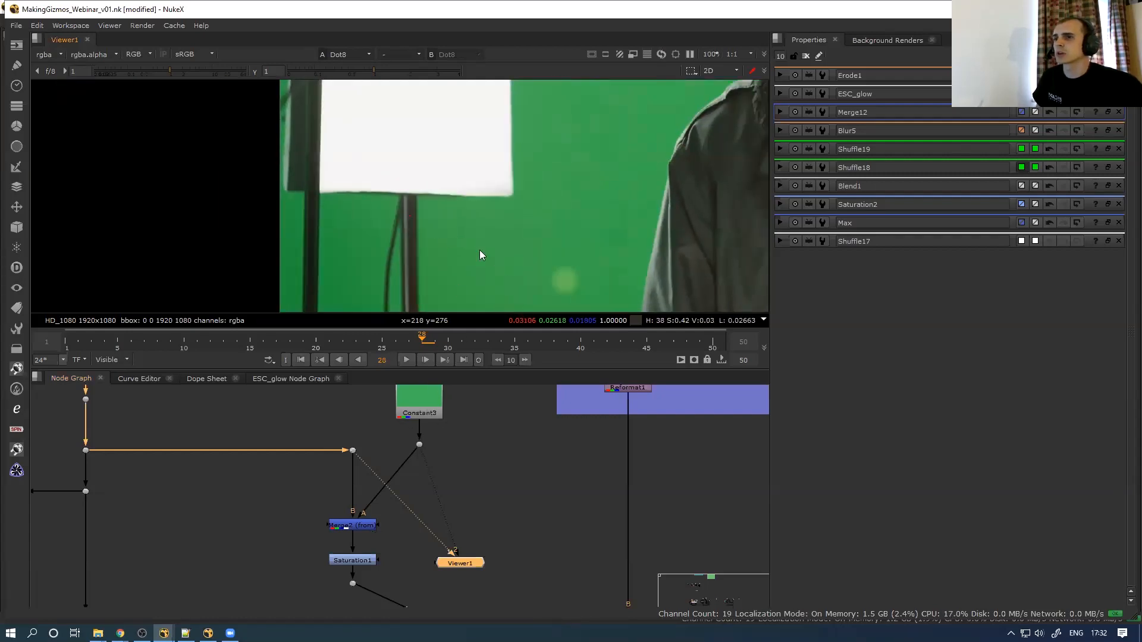
Check the additive Merge2 result, disable Saturation1 below it, and view the Merge3 output
click(351, 527)
key(1)
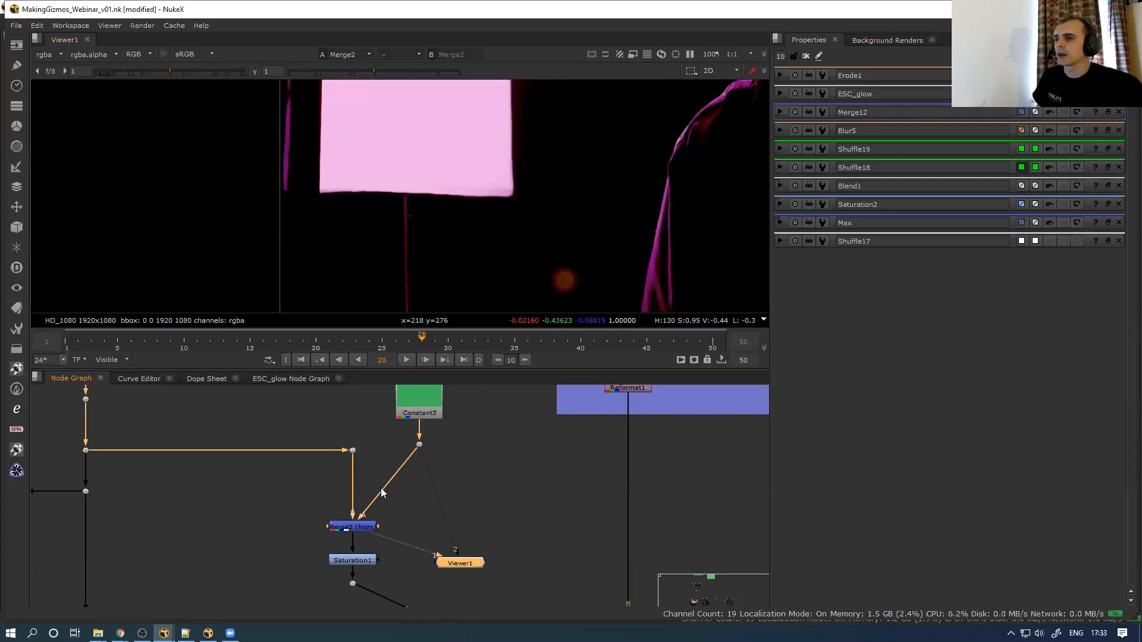
scroll(381, 491, down, 2)
click(368, 539)
key(d)
scroll(403, 540, down, 3)
middle_drag(403, 539, 276, 459)
mouse_move(316, 534)
mouse_down()
mouse_move(399, 475)
mouse_move(334, 545)
mouse_up()
key(1)
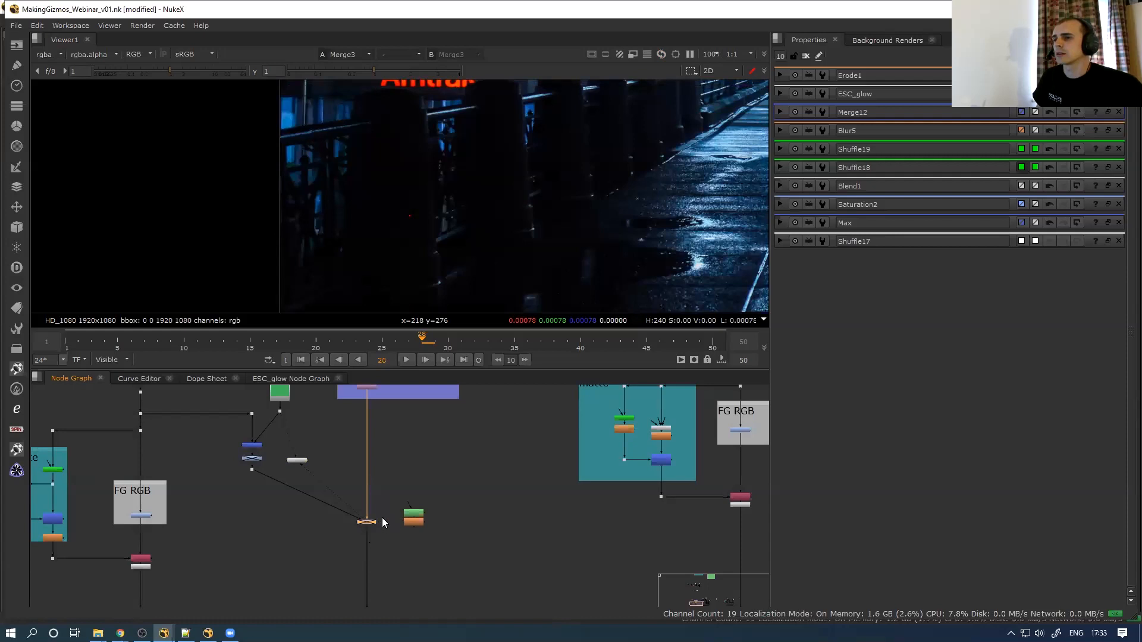
Re-enable Merge3 and fit the composite in the viewer, framing Merge2, Saturation1 and Viewer1
key(d)
key(f)
scroll(537, 139, up, 6)
scroll(368, 500, up, 4)
middle_drag(271, 471, 363, 567)
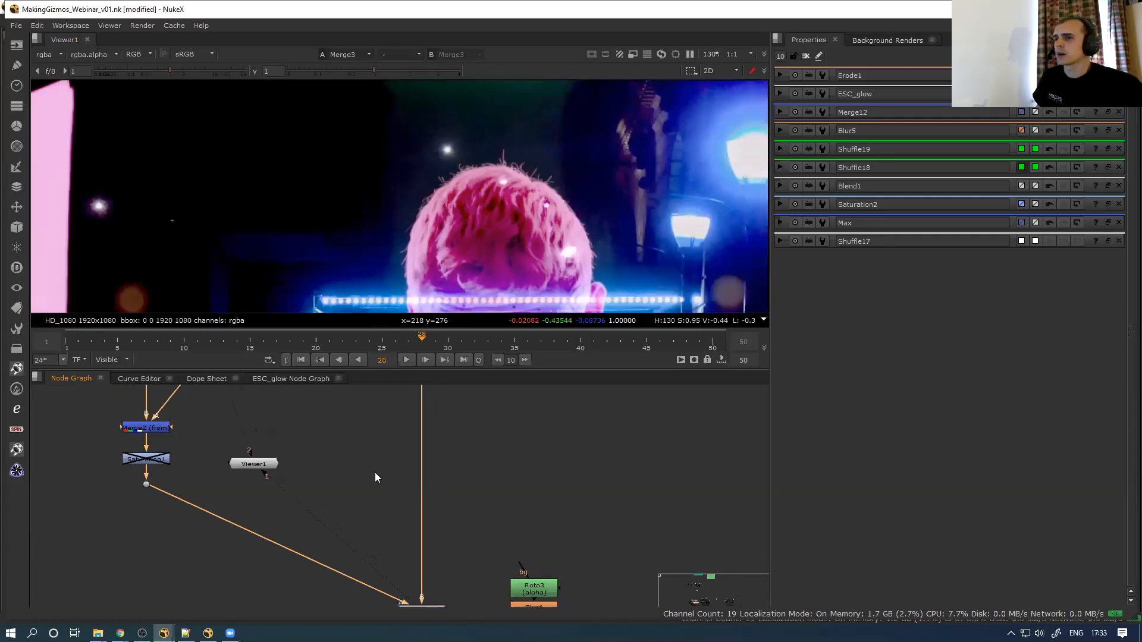
middle_drag(375, 473, 363, 482)
scroll(524, 138, up, 3)
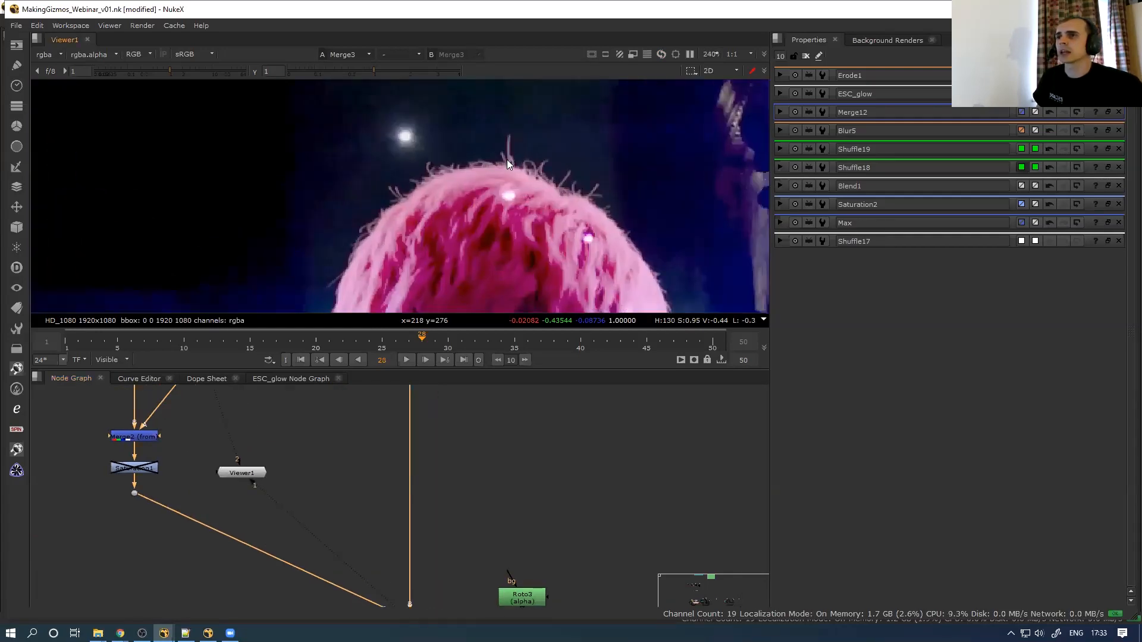
scroll(472, 498, down, 4)
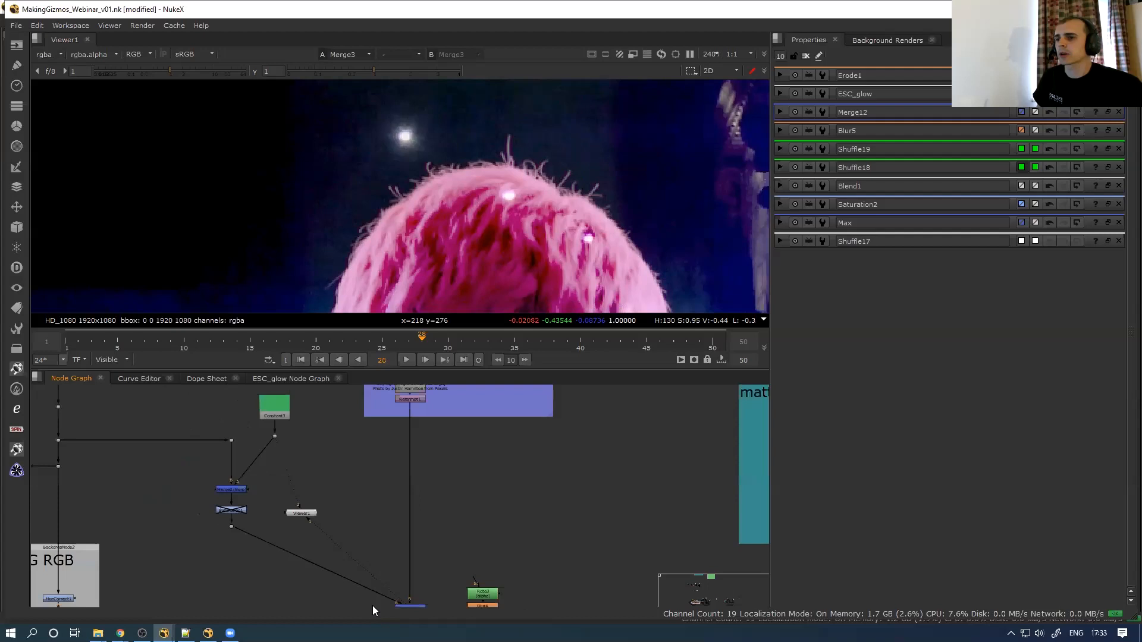
middle_drag(372, 606, 417, 521)
Toggle Merge3 off and on repeatedly to compare the pink hair and darker image
key(d)
key(d)
key(d)
key(d)
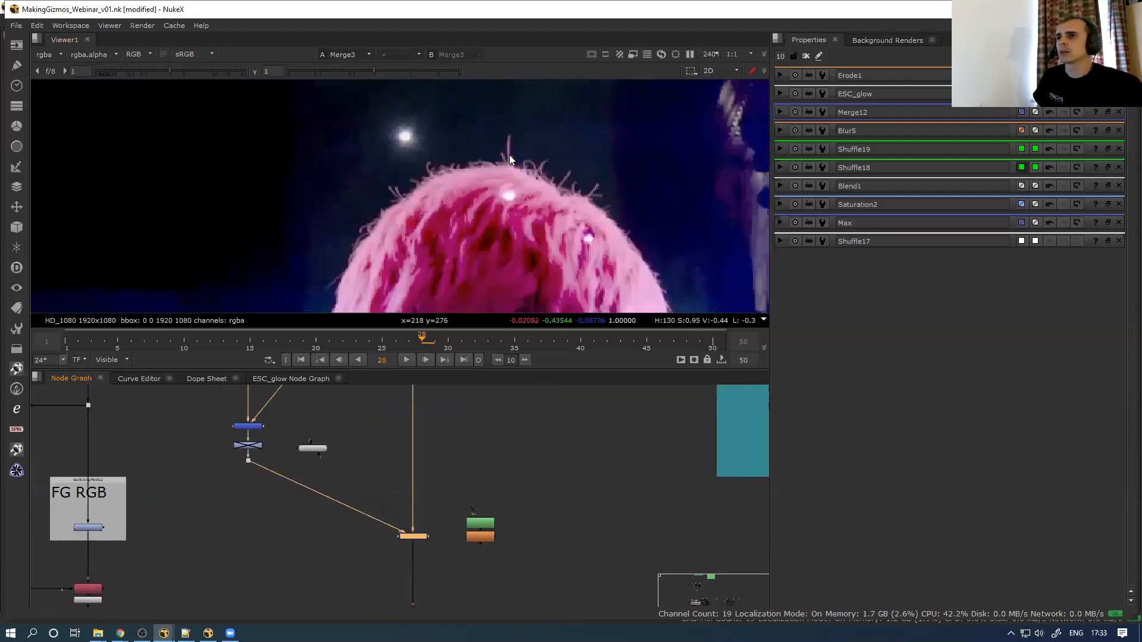
key(d)
key(d)
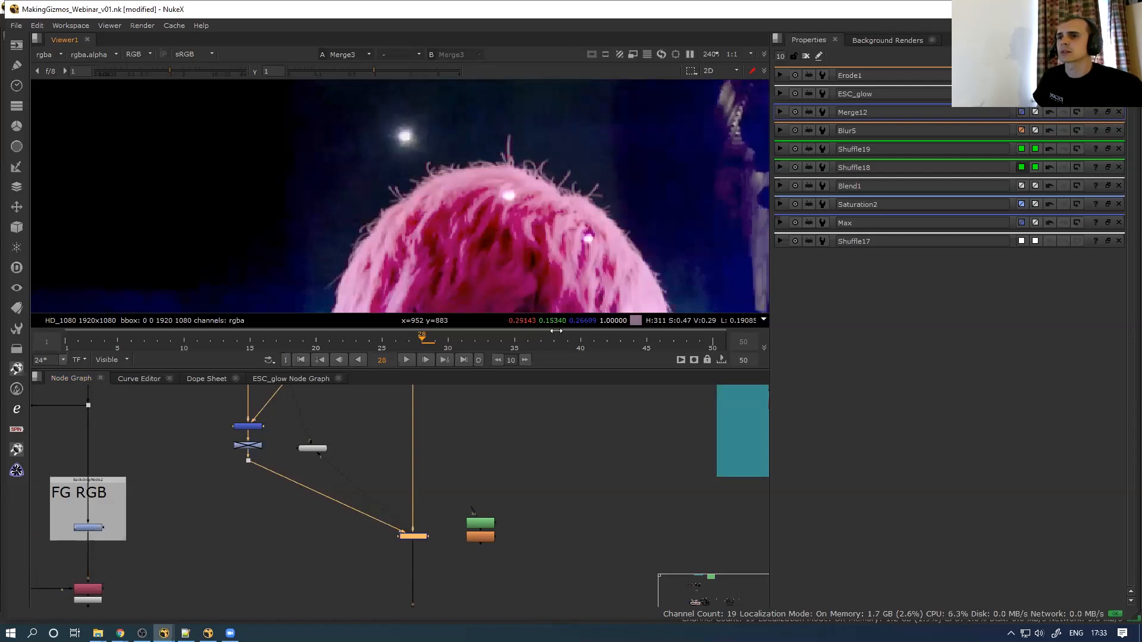
key(d)
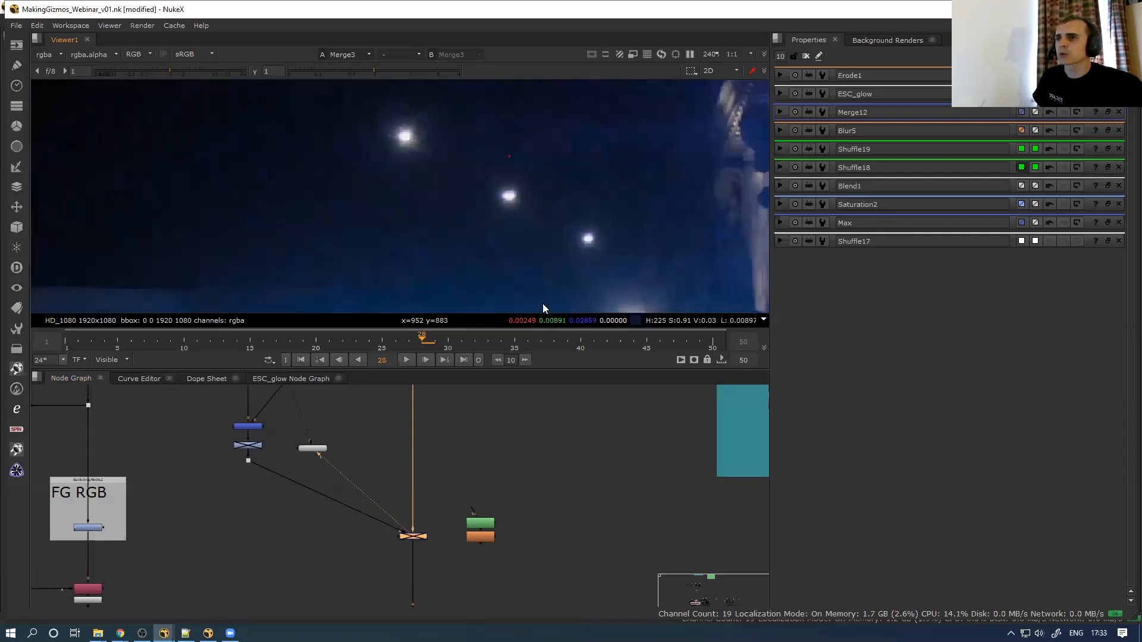
key(d)
scroll(506, 186, down, 5)
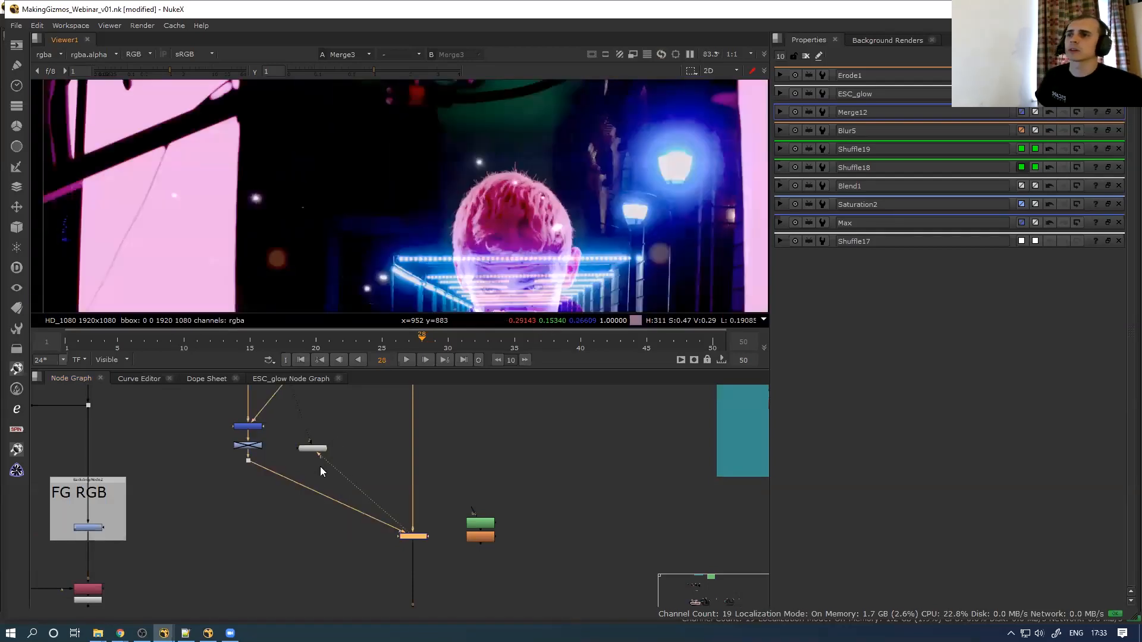
scroll(302, 505, down, 1)
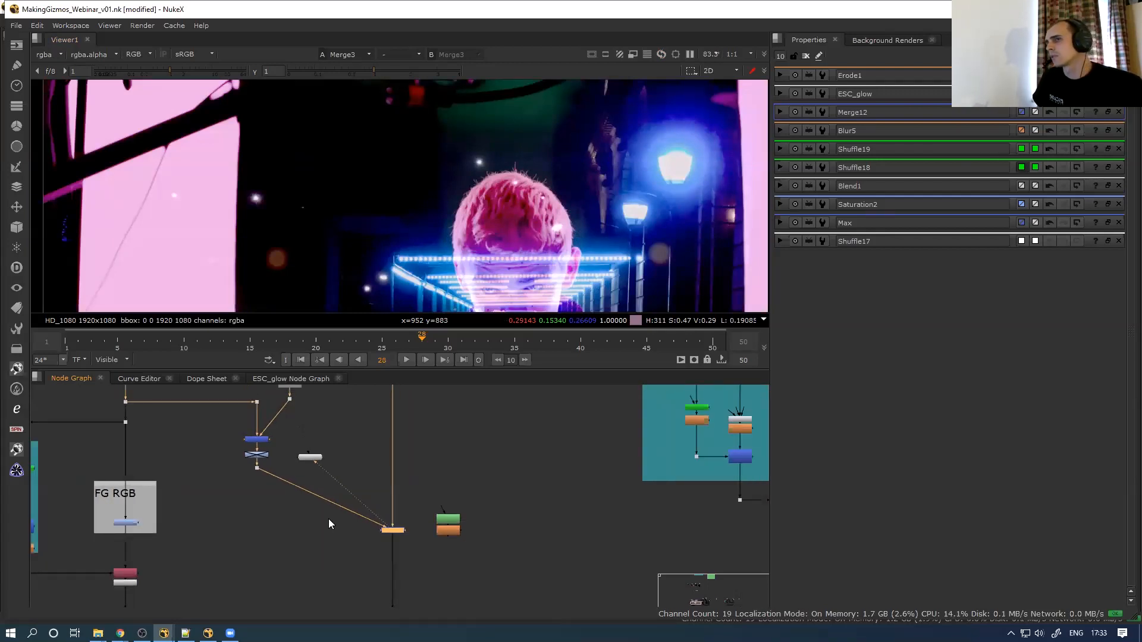
middle_drag(210, 259, 295, 127)
scroll(295, 126, down, 4)
scroll(250, 253, up, 7)
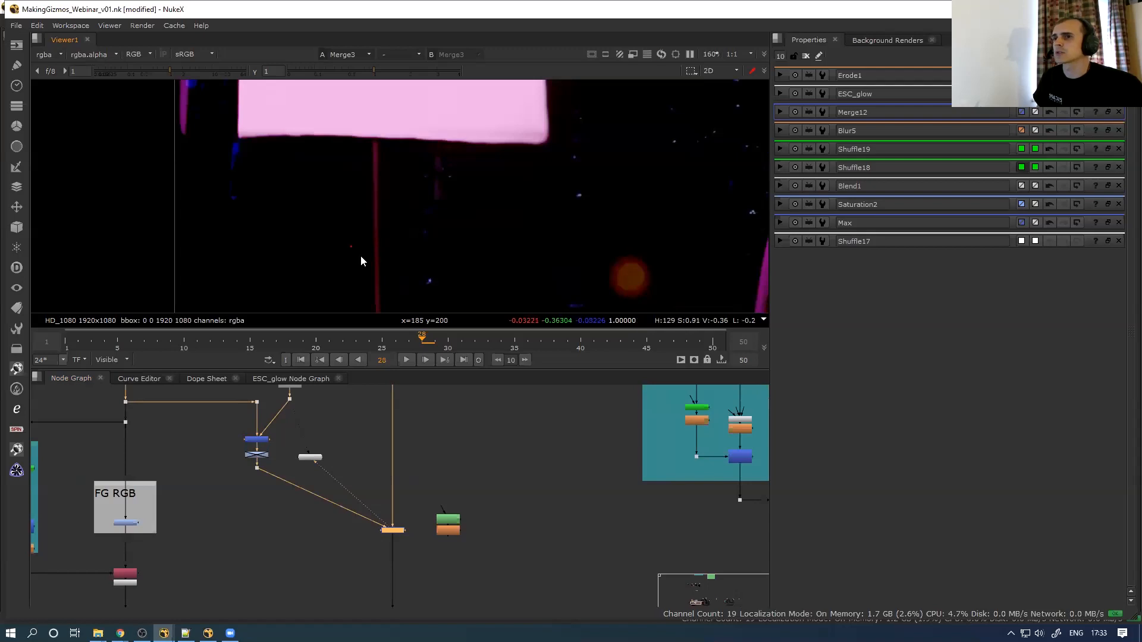
key(d)
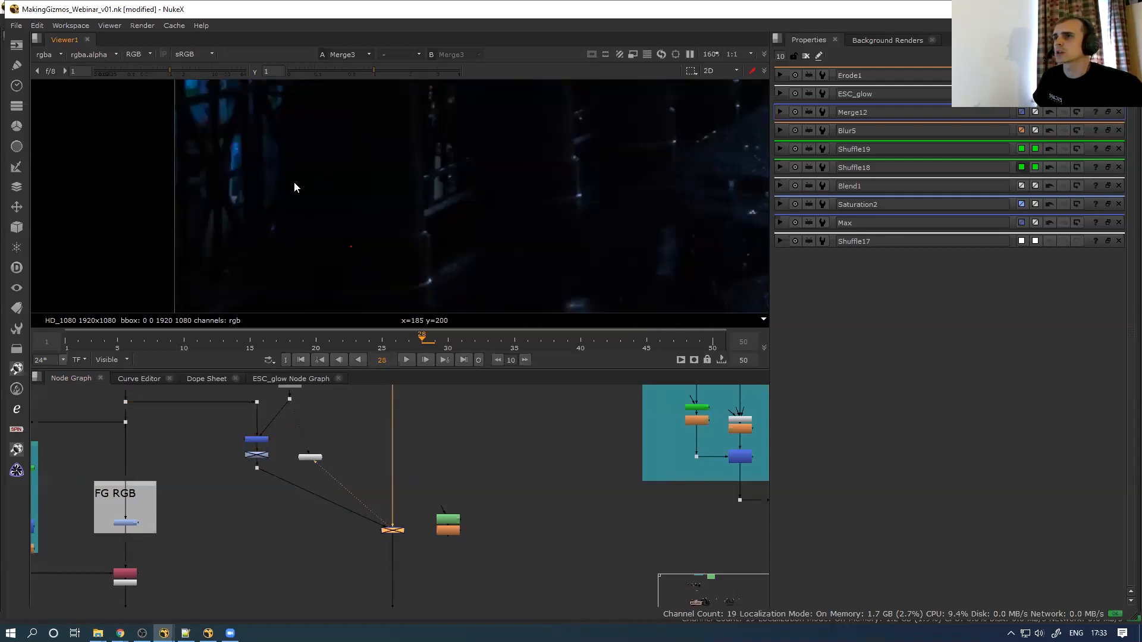
key(d)
key(d)
key(d)
View the keyed subject at Dot4 and check its matte in the alpha channel
scroll(333, 491, down, 3)
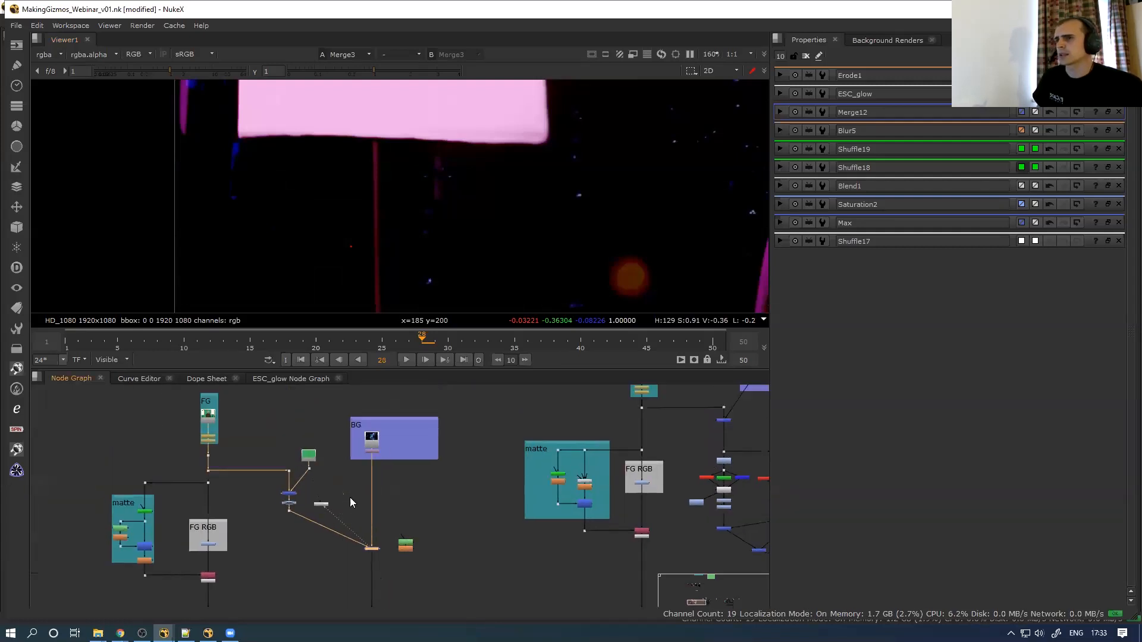
scroll(434, 266, down, 4)
scroll(482, 213, up, 3)
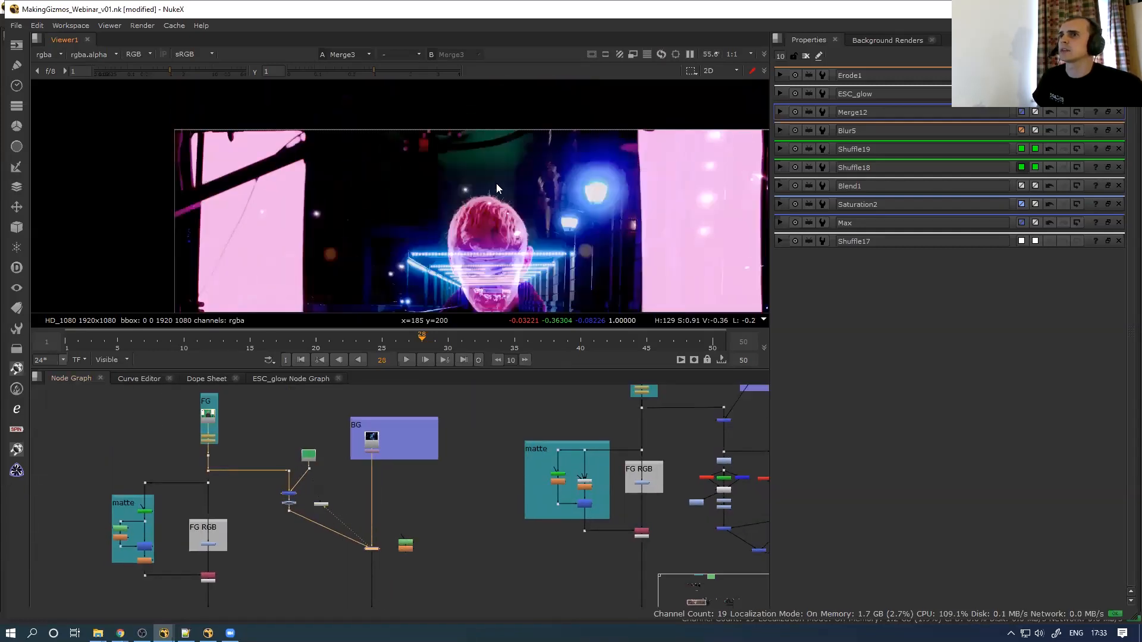
scroll(324, 515, up, 2)
middle_drag(356, 585, 378, 548)
scroll(350, 514, down, 1)
scroll(357, 475, up, 1)
drag(262, 483, 138, 576)
key(1)
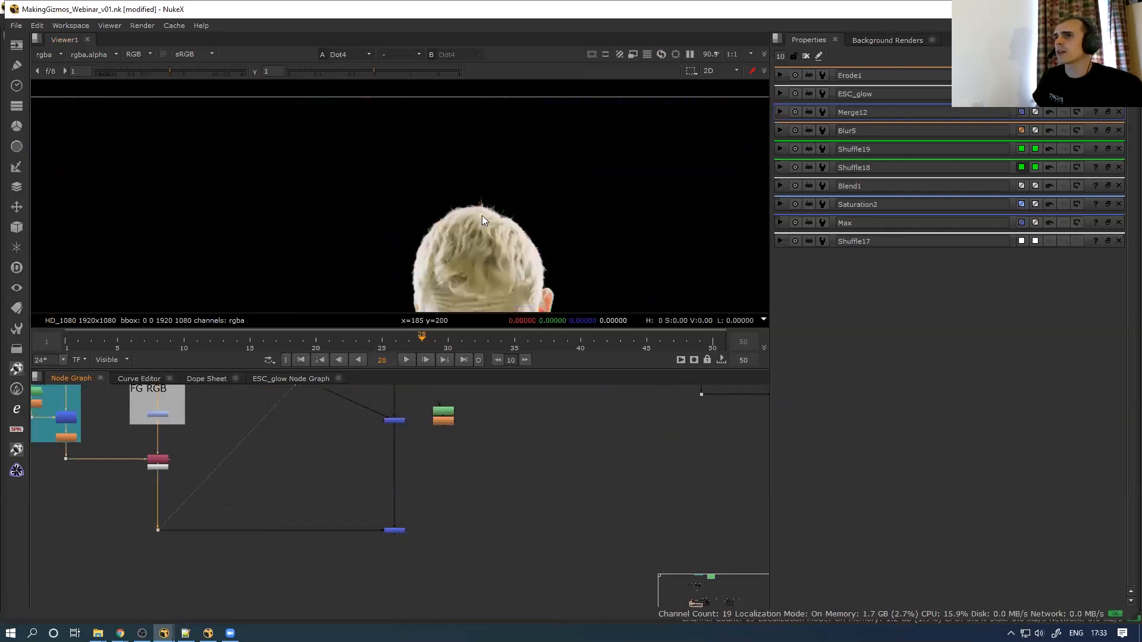
scroll(481, 215, down, 3)
key(a)
key(a)
key(a)
key(a)
key(a)
key(a)
key(a)
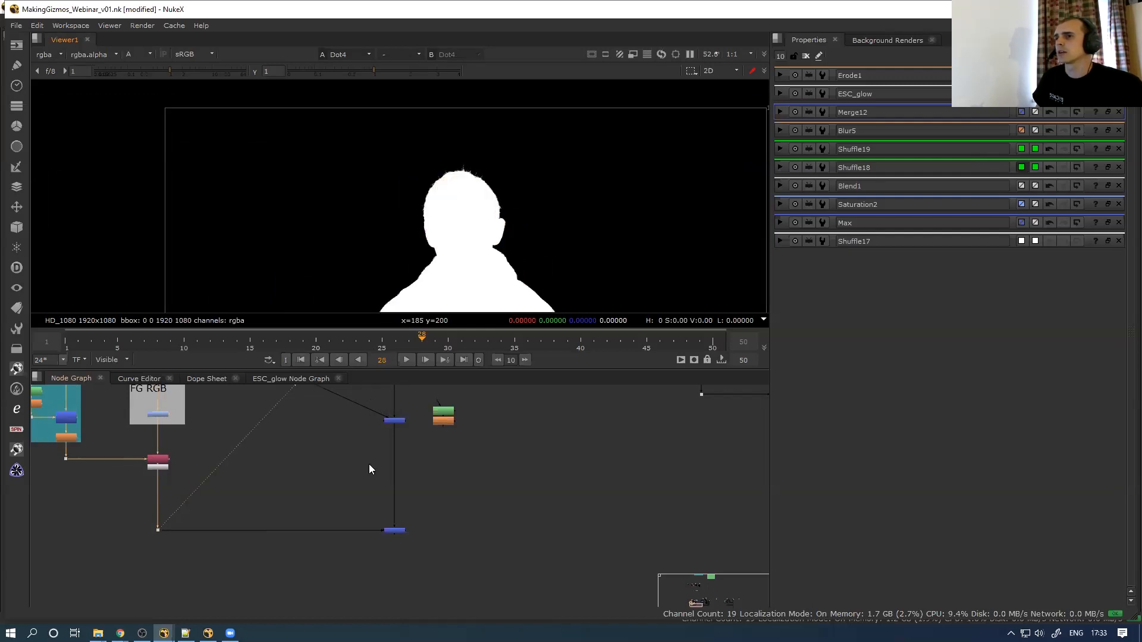
middle_drag(368, 464, 367, 476)
scroll(355, 472, down, 1)
View Merge3 back in RGB, then show the final Merge1 composite
drag(358, 468, 414, 417)
key(1)
scroll(468, 240, down, 3)
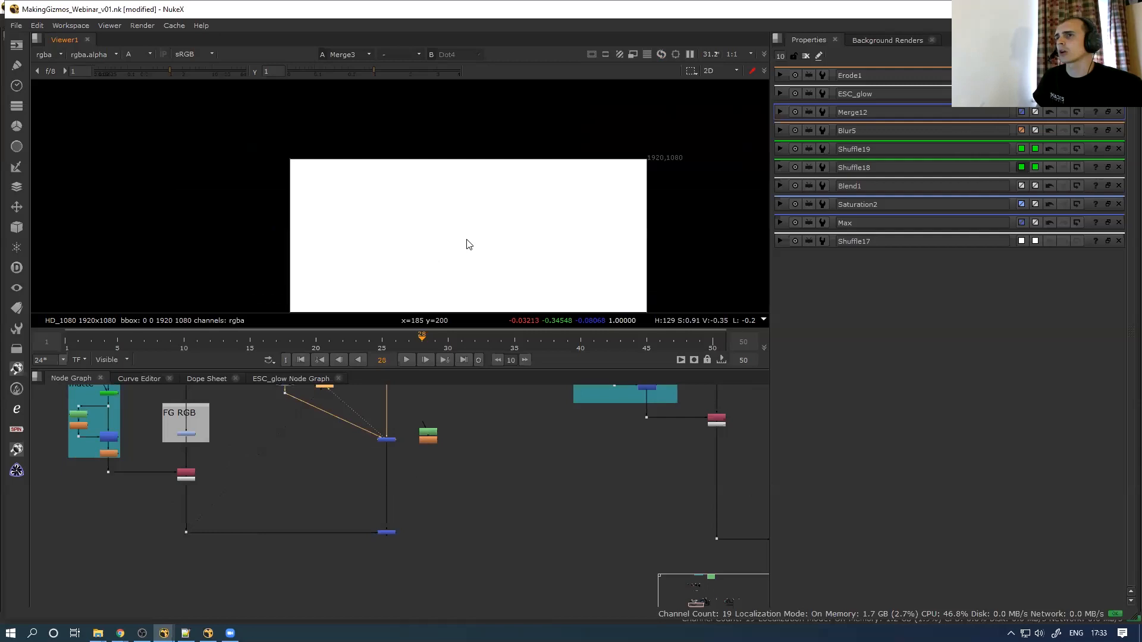
key(a)
middle_drag(467, 244, 468, 173)
drag(412, 510, 349, 575)
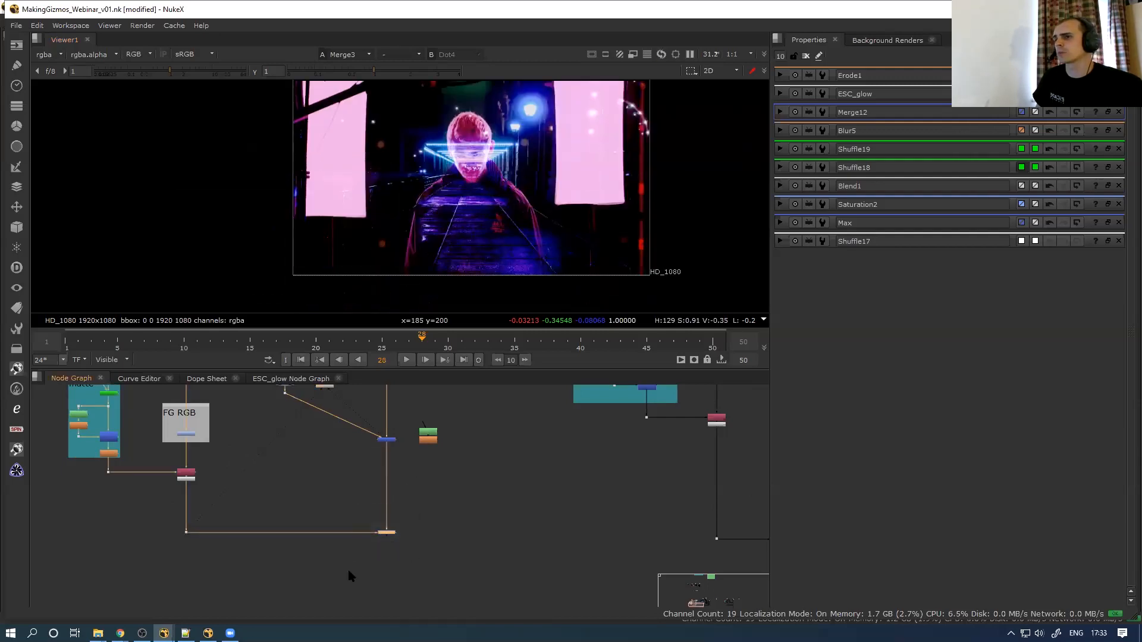
drag(459, 494, 331, 568)
key(1)
scroll(452, 169, up, 10)
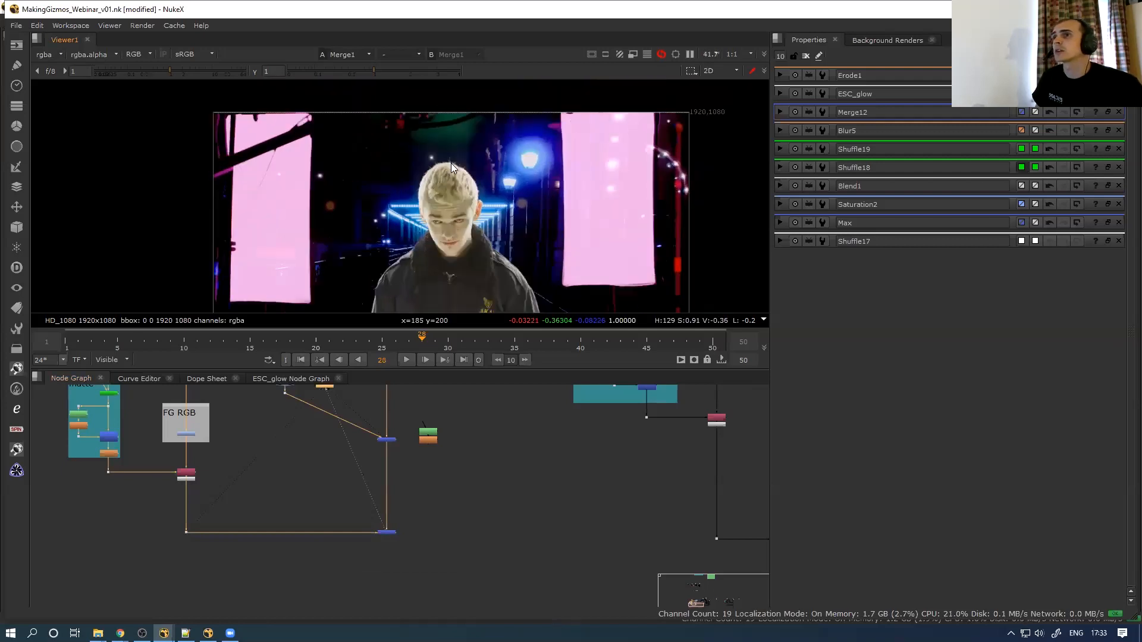
drag(403, 420, 353, 461)
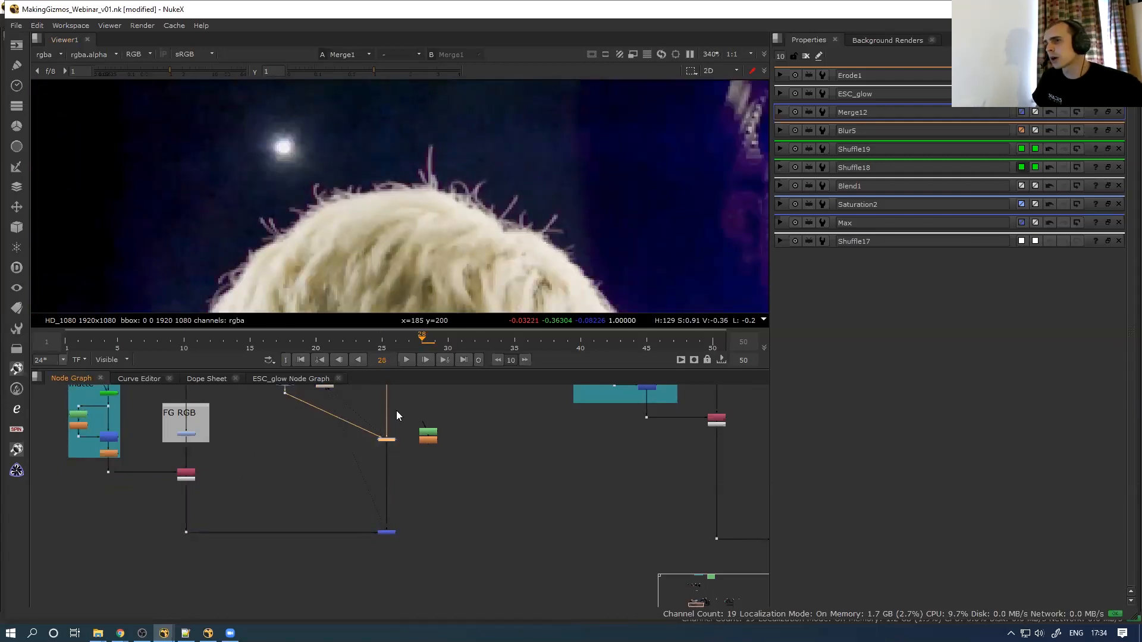
key(d)
key(d)
key(d)
key(d)
key(d)
key(d)
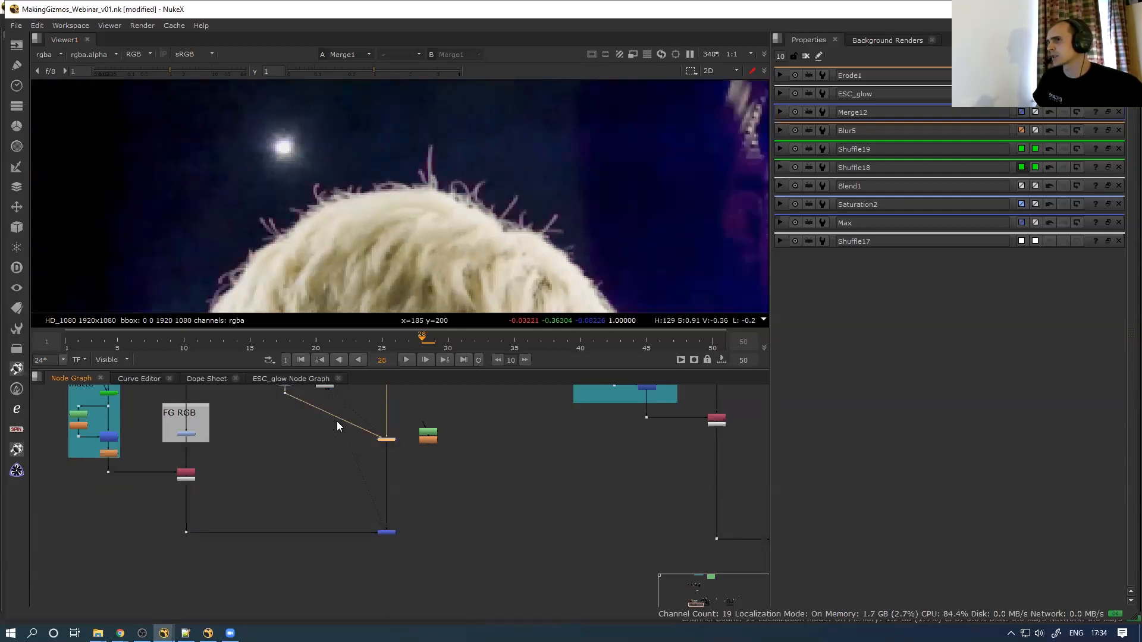
key(d)
key(d)
key(d)
key(d)
key(d)
key(d)
key(d)
key(d)
middle_drag(359, 469, 377, 564)
key(d)
key(d)
key(d)
key(d)
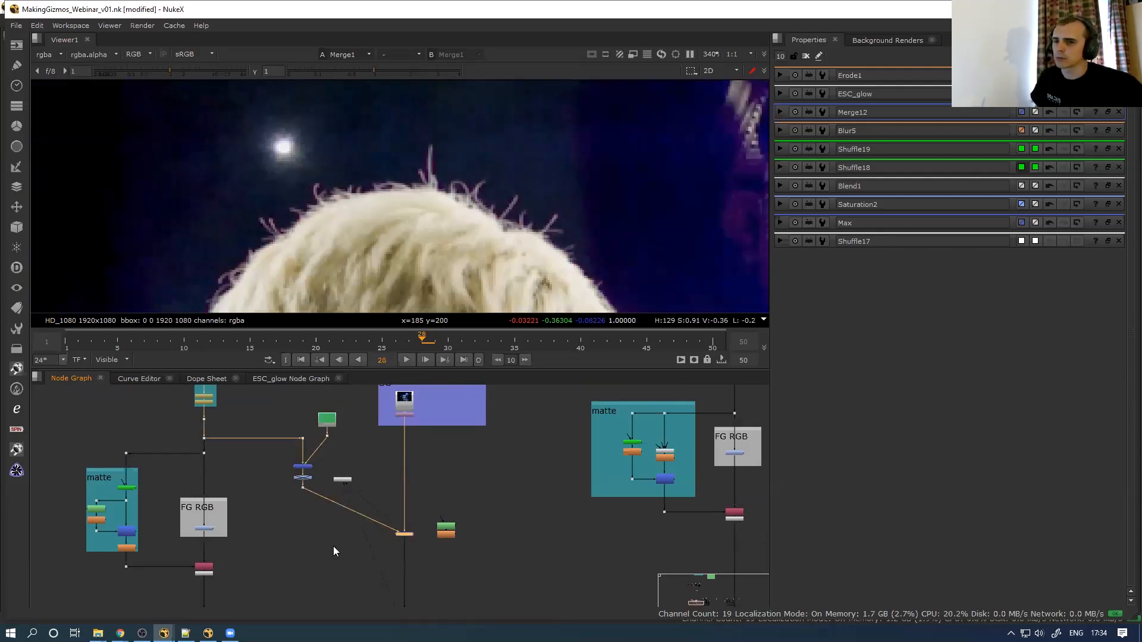
key(d)
key(d)
drag(290, 513, 351, 476)
key(1)
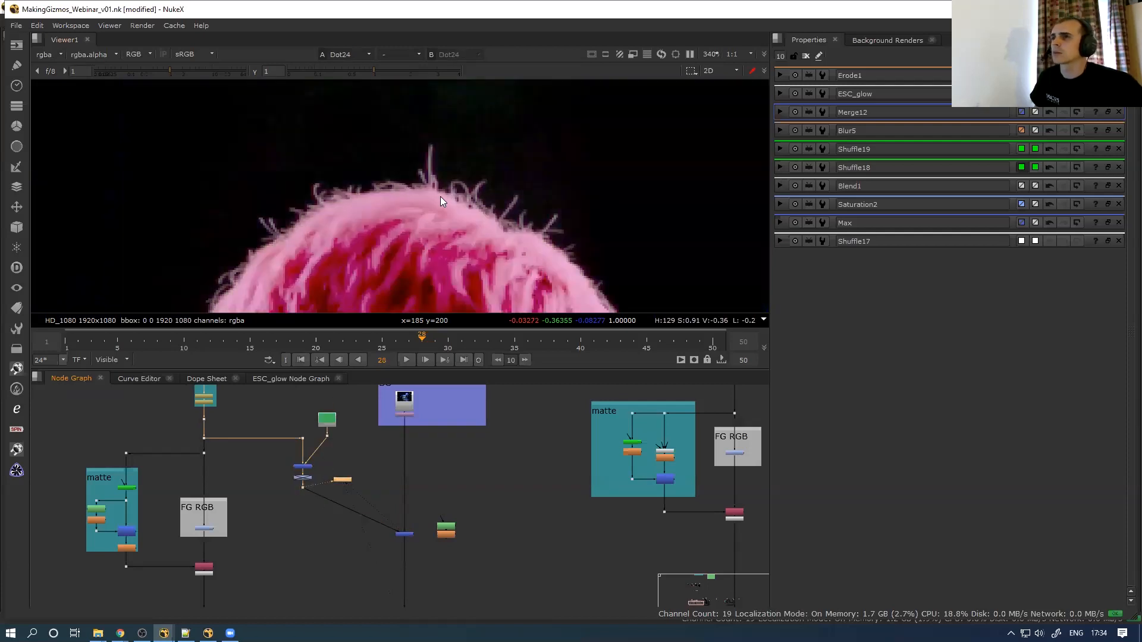
drag(335, 431, 308, 460)
key(1)
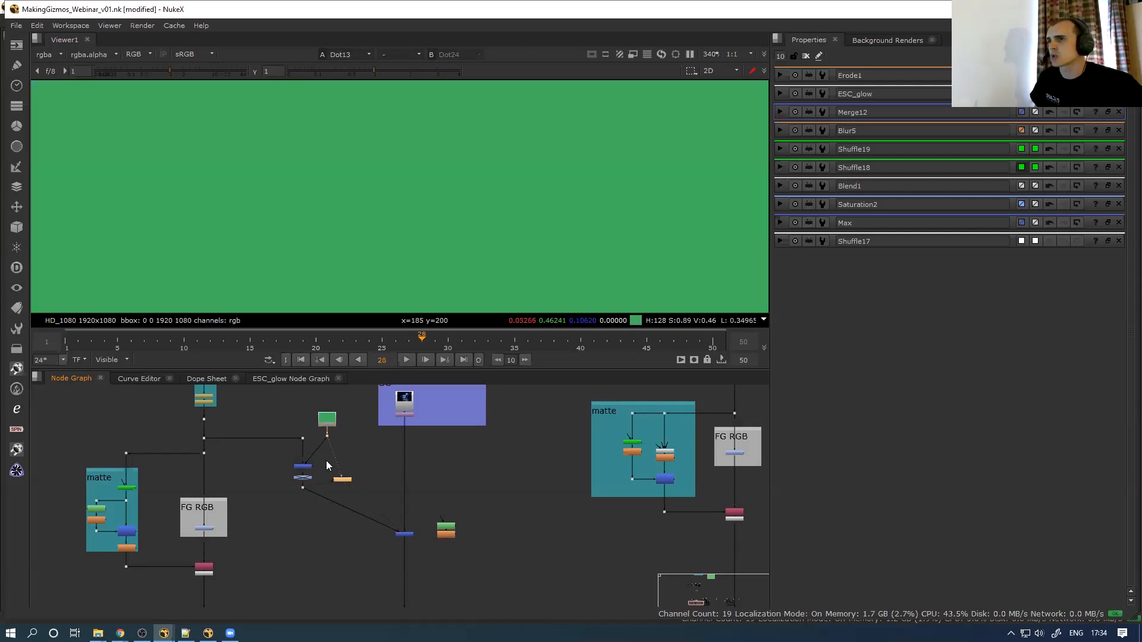
click(304, 487)
key(1)
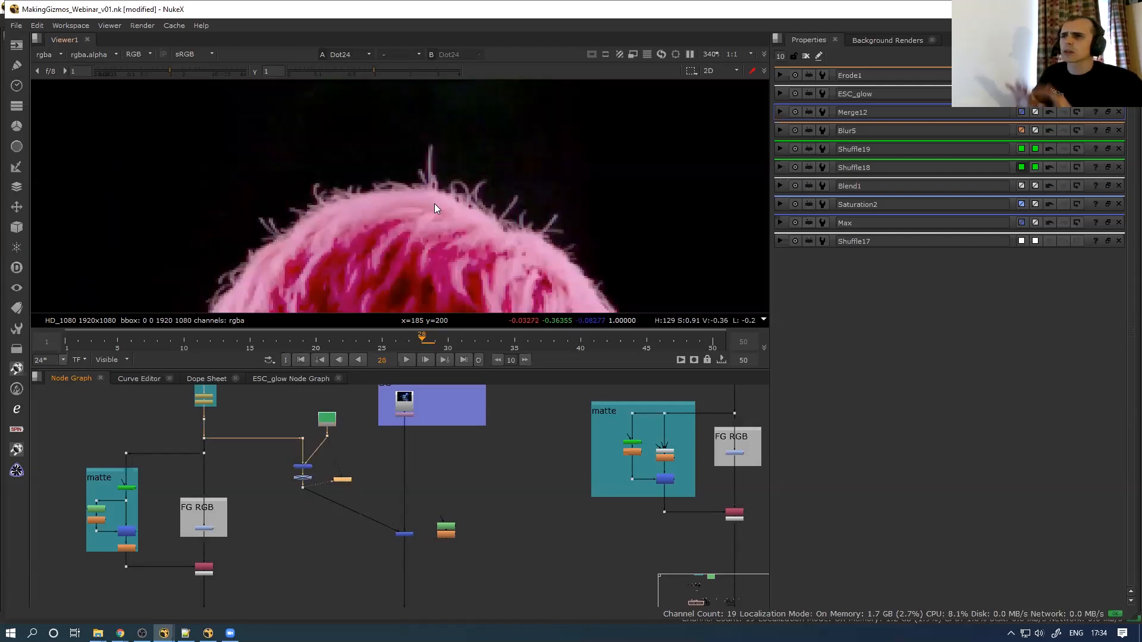
scroll(337, 494, up, 2)
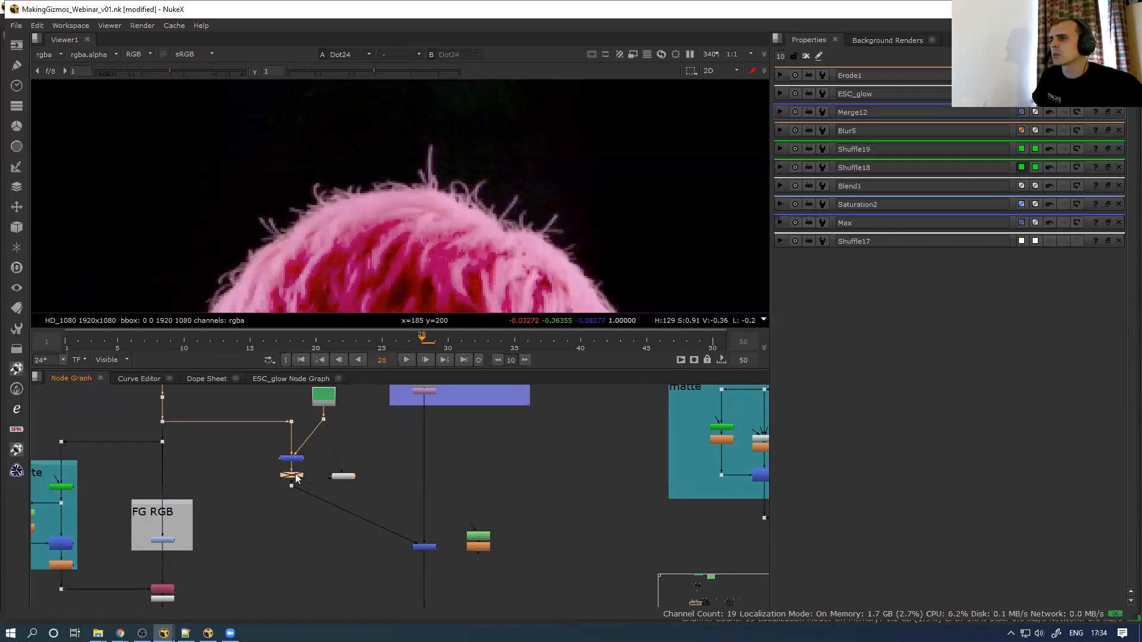
Re-enable Saturation1, then view the Merge3 and Merge1 results
click(291, 475)
key(d)
middle_drag(349, 488, 294, 447)
drag(316, 536, 396, 477)
key(1)
scroll(433, 272, down, 5)
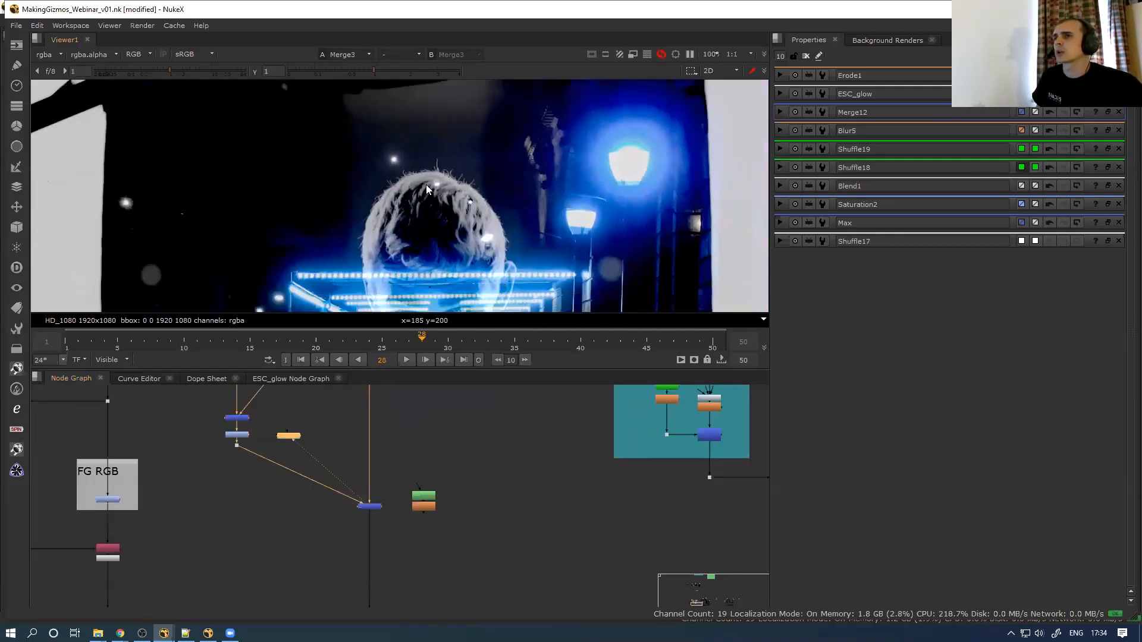
middle_drag(375, 586, 370, 471)
drag(403, 485, 339, 540)
key(1)
Toggle Saturation1 off and on to compare the desaturated hair fringe
middle_drag(357, 480, 349, 605)
scroll(253, 404, up, 2)
scroll(240, 419, up, 2)
drag(239, 454, 164, 494)
key(d)
key(d)
scroll(411, 196, up, 6)
key(d)
key(d)
key(d)
key(d)
key(d)
key(d)
scroll(452, 190, down, 10)
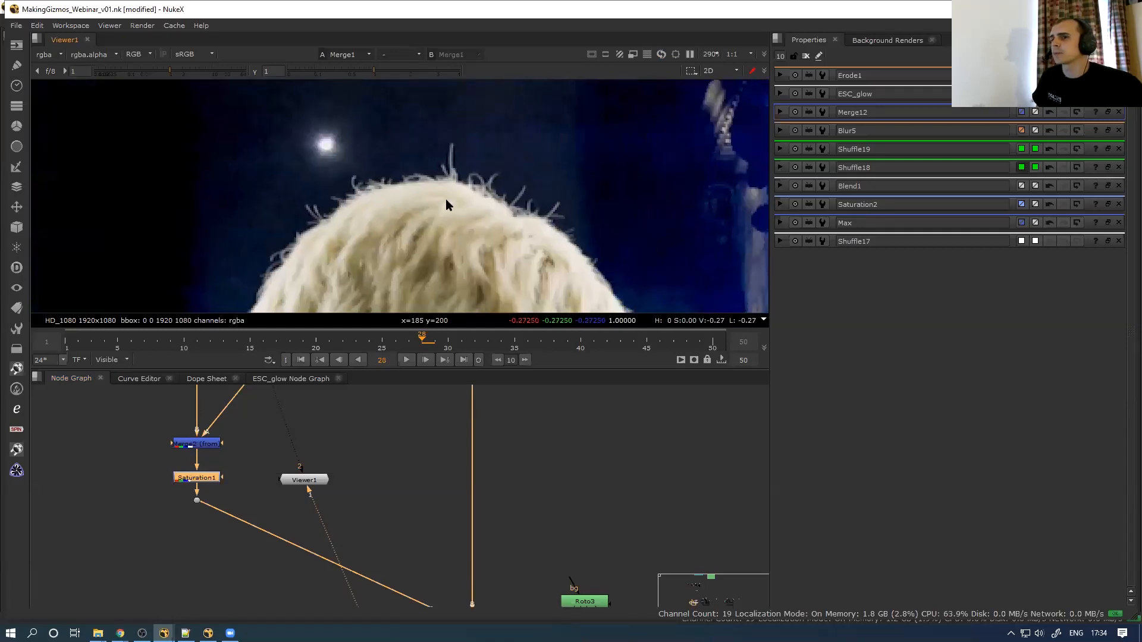
scroll(417, 244, down, 1)
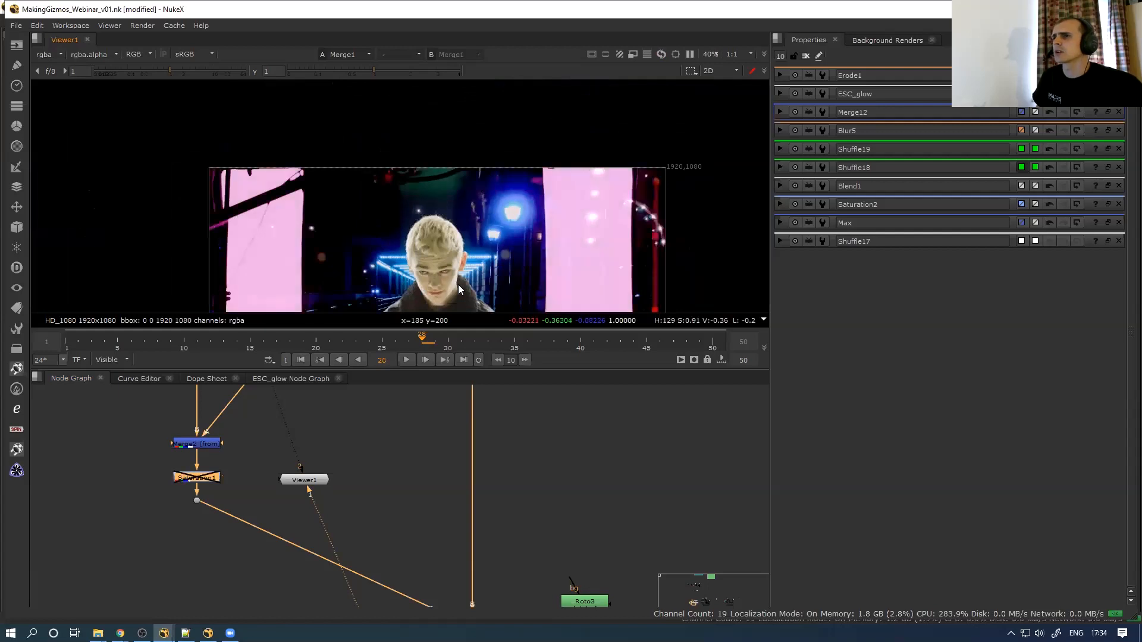
scroll(384, 489, down, 2)
Toggle the lower merge off and on to compare the hair and body in the composite
middle_drag(384, 484, 350, 440)
drag(447, 505, 358, 581)
key(d)
key(d)
key(d)
key(d)
key(d)
key(d)
scroll(475, 158, up, 7)
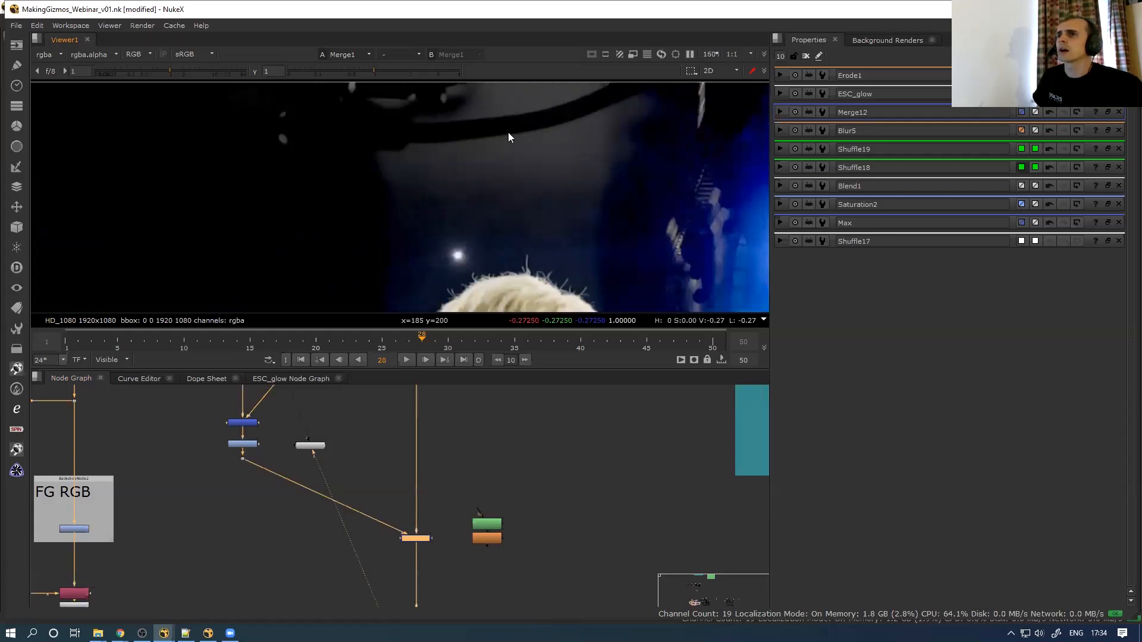
key(d)
key(d)
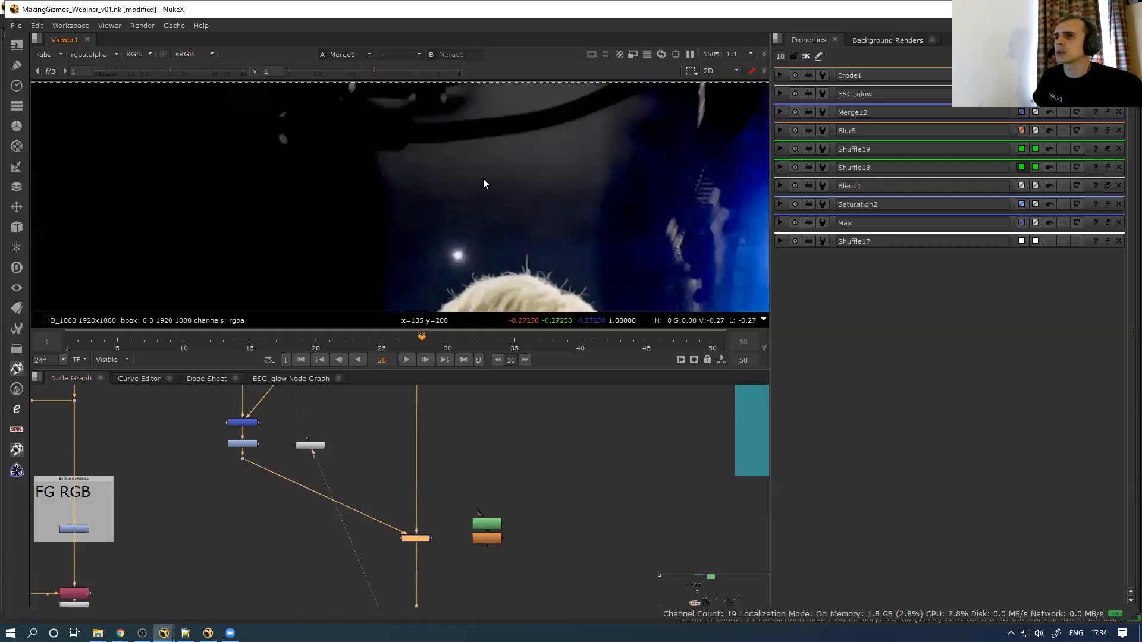
scroll(483, 178, down, 4)
middle_drag(557, 225, 441, 167)
scroll(537, 235, up, 2)
scroll(538, 235, up, 2)
scroll(496, 241, down, 6)
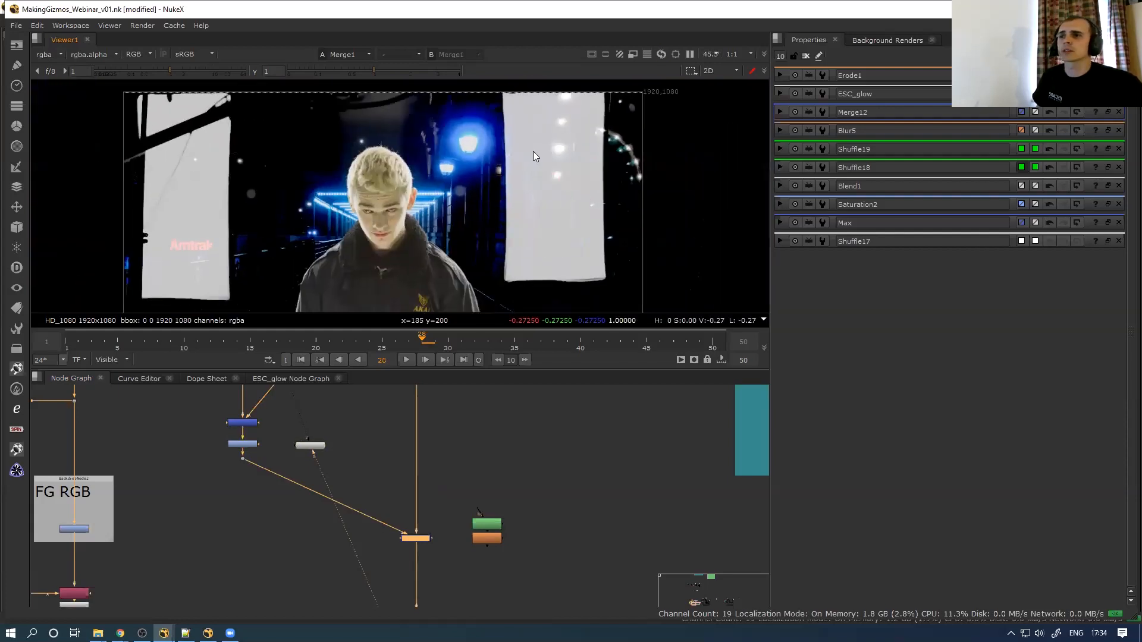
middle_drag(531, 243, 532, 151)
key(d)
key(d)
key(d)
key(d)
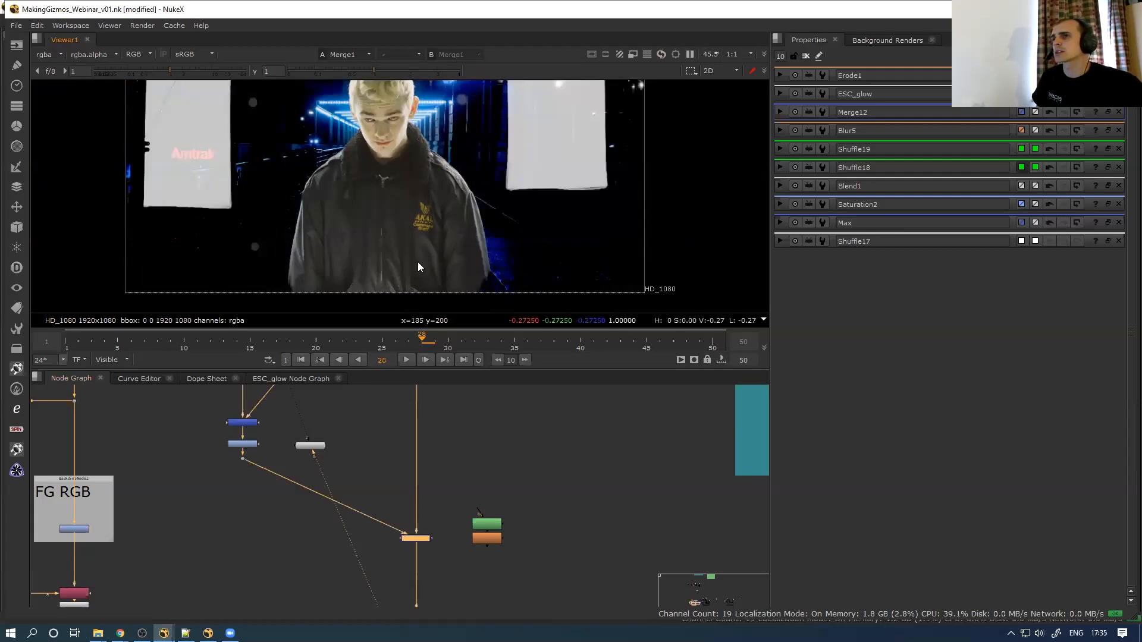
scroll(412, 158, up, 10)
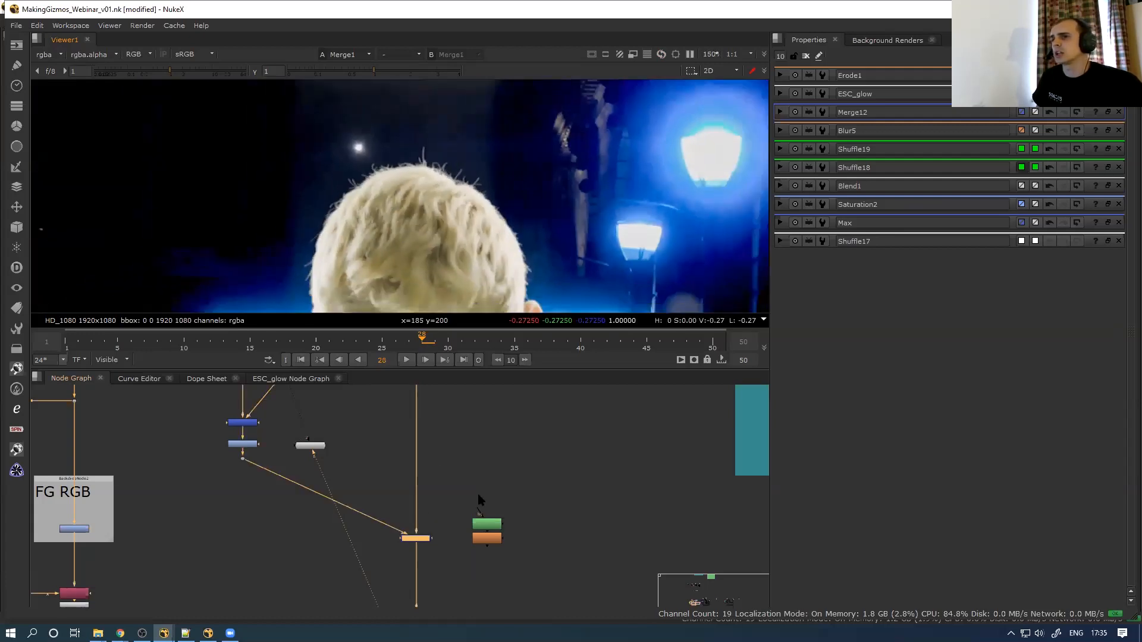
Connect Roto3's output to the additive merge's mask input
double_click(486, 528)
scroll(470, 196, down, 4)
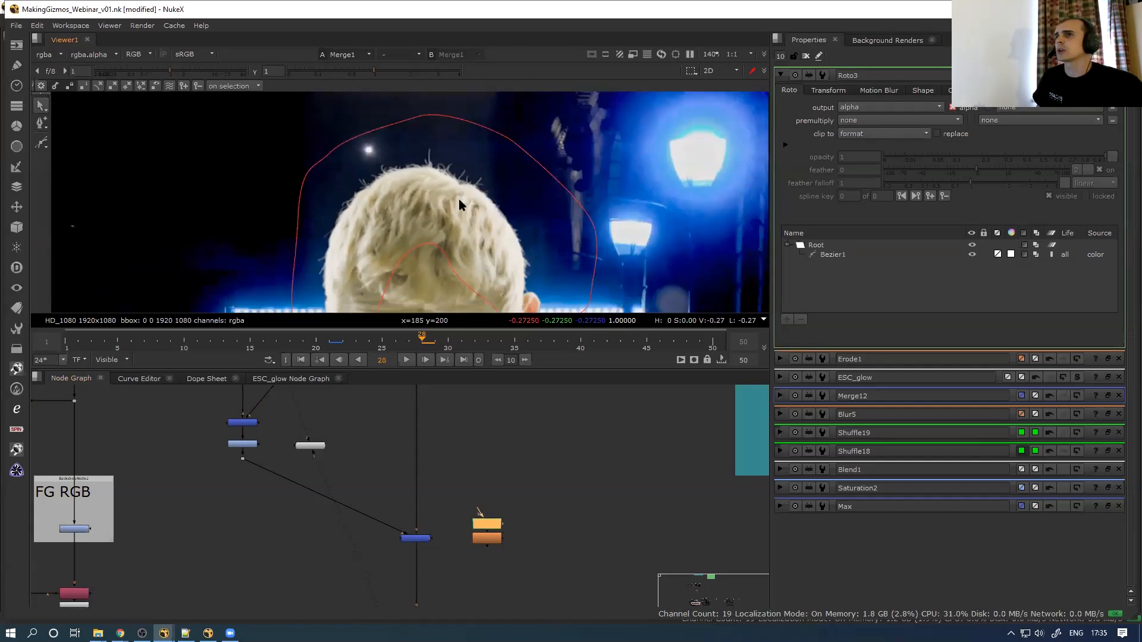
drag(478, 541, 483, 540)
Toggle the masked additive merge off and on to compare, then maximize the node graph
click(410, 537)
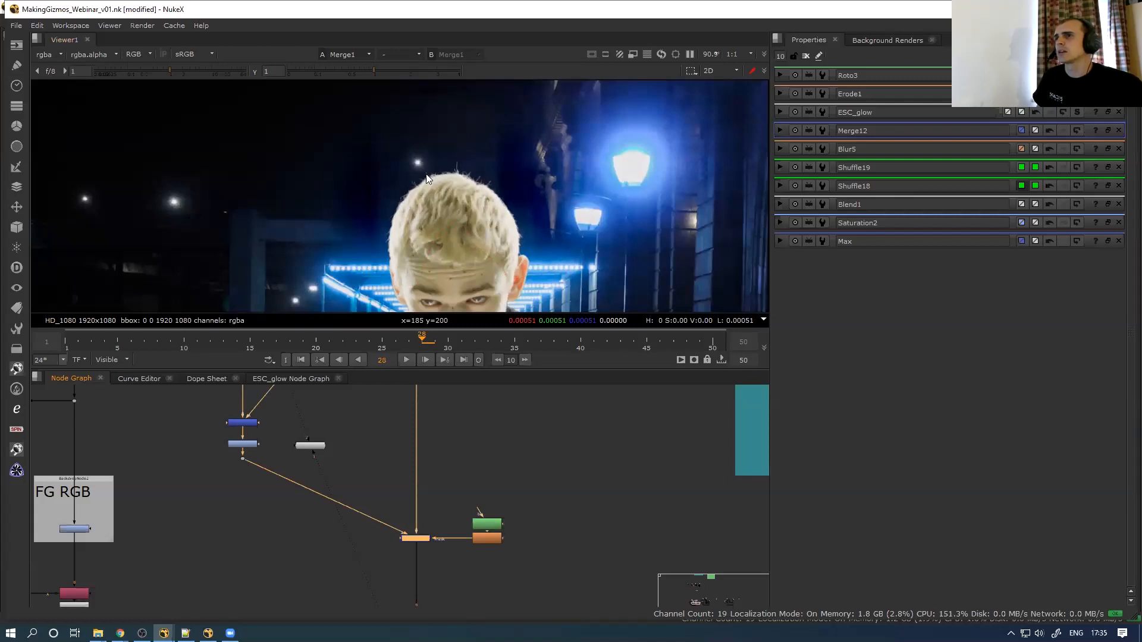
scroll(484, 195, up, 4)
key(d)
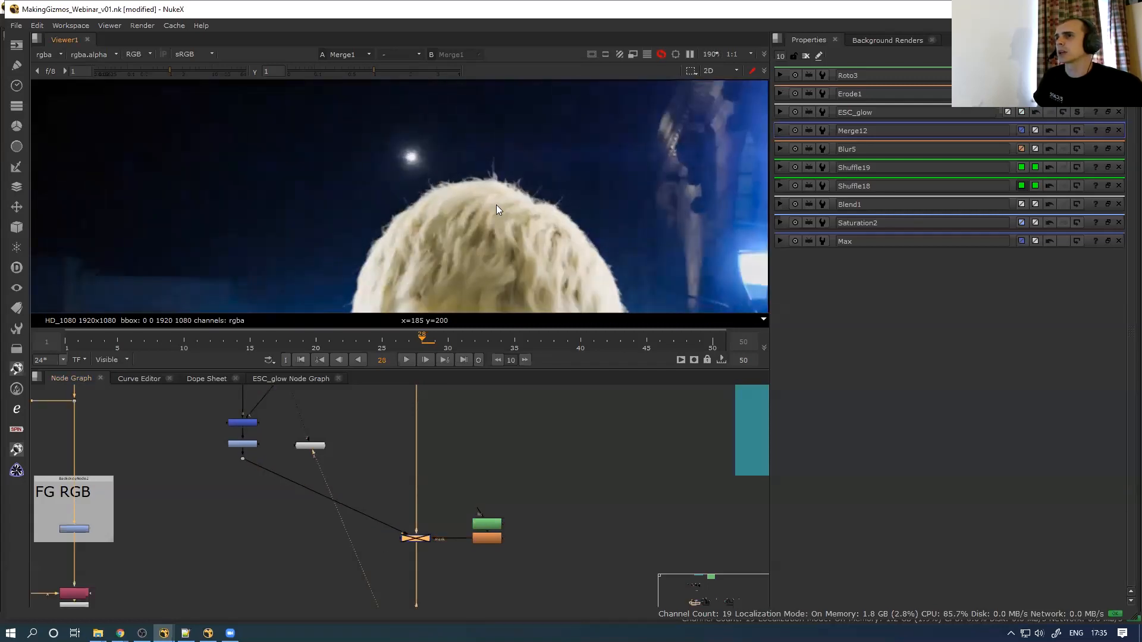
scroll(517, 181, down, 3)
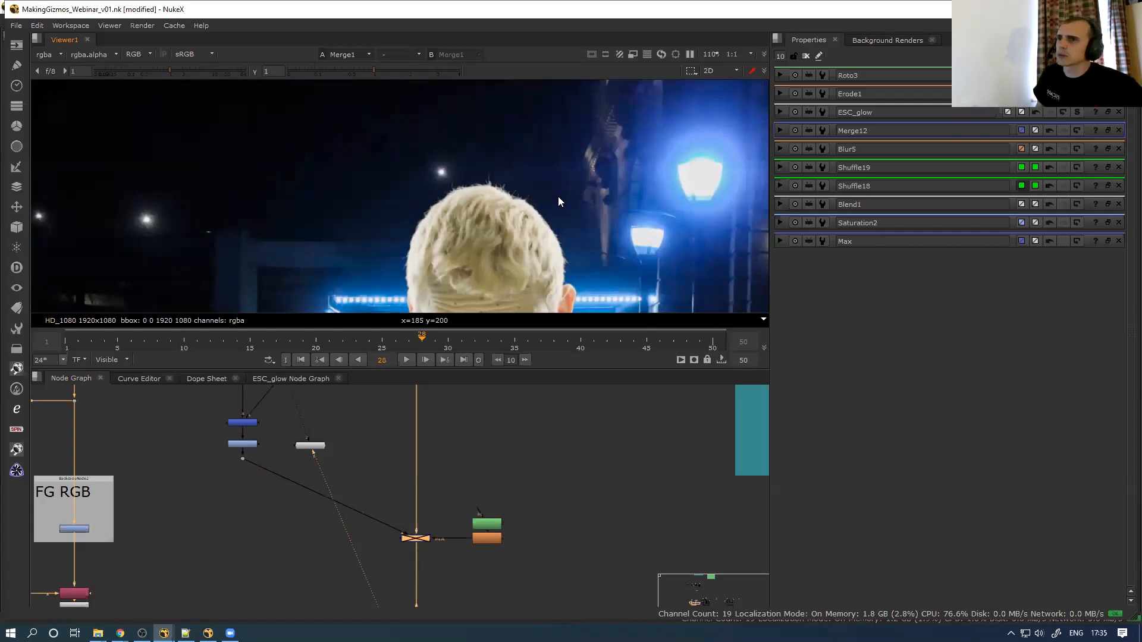
key(d)
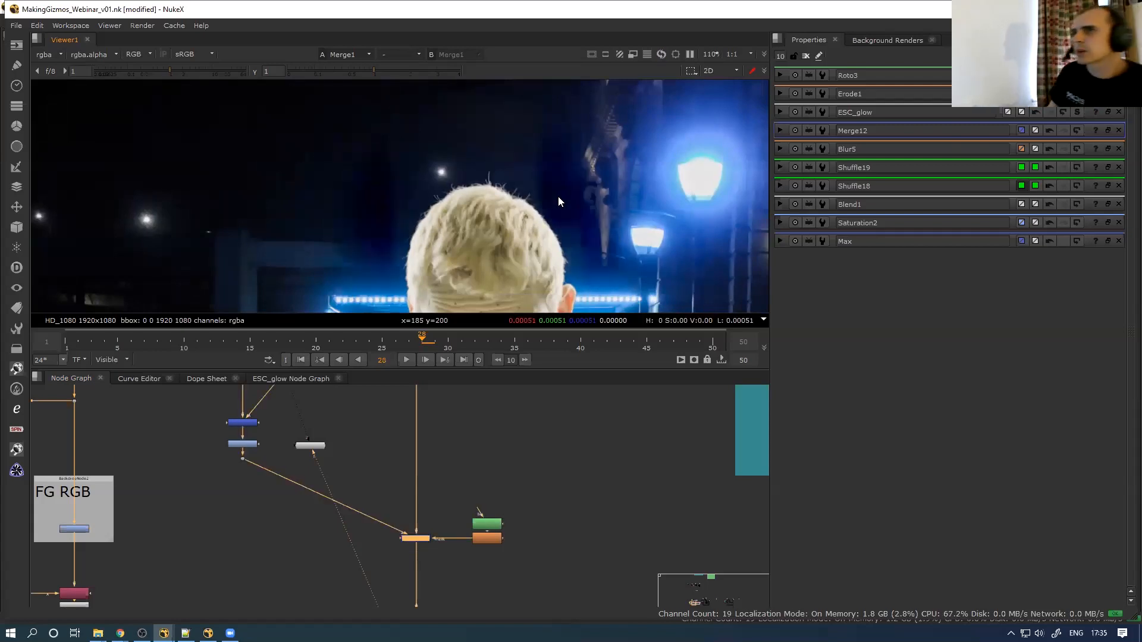
click(290, 527)
key(space)
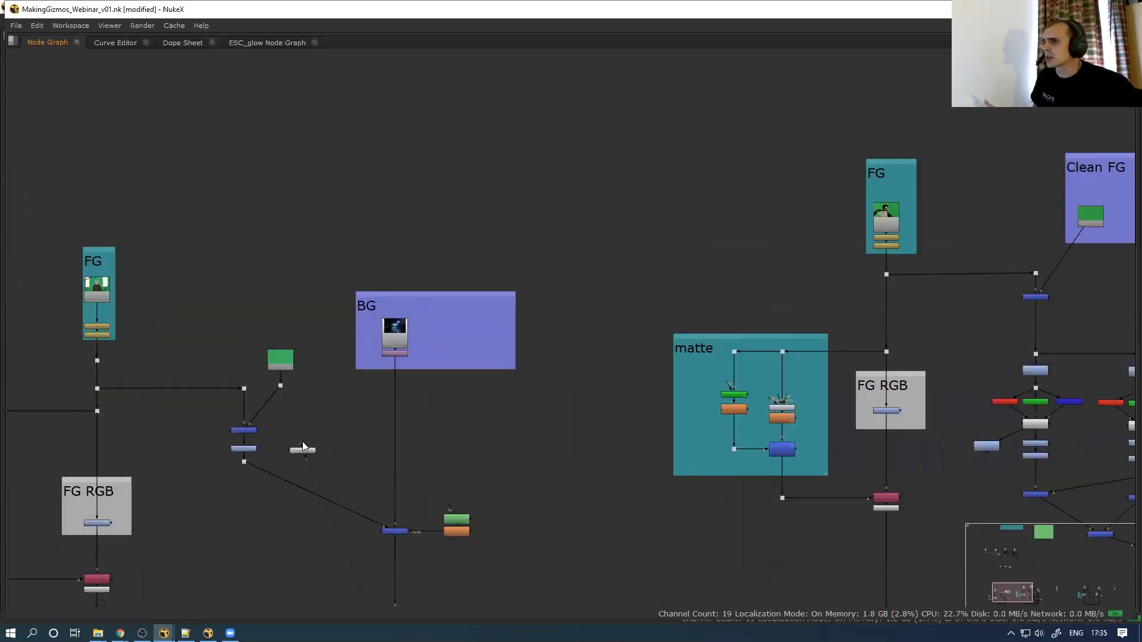
Move Viewer1 down out of the way and view the Merge3 result
drag(304, 451, 257, 554)
click(282, 367)
drag(113, 349, 82, 369)
click(284, 361)
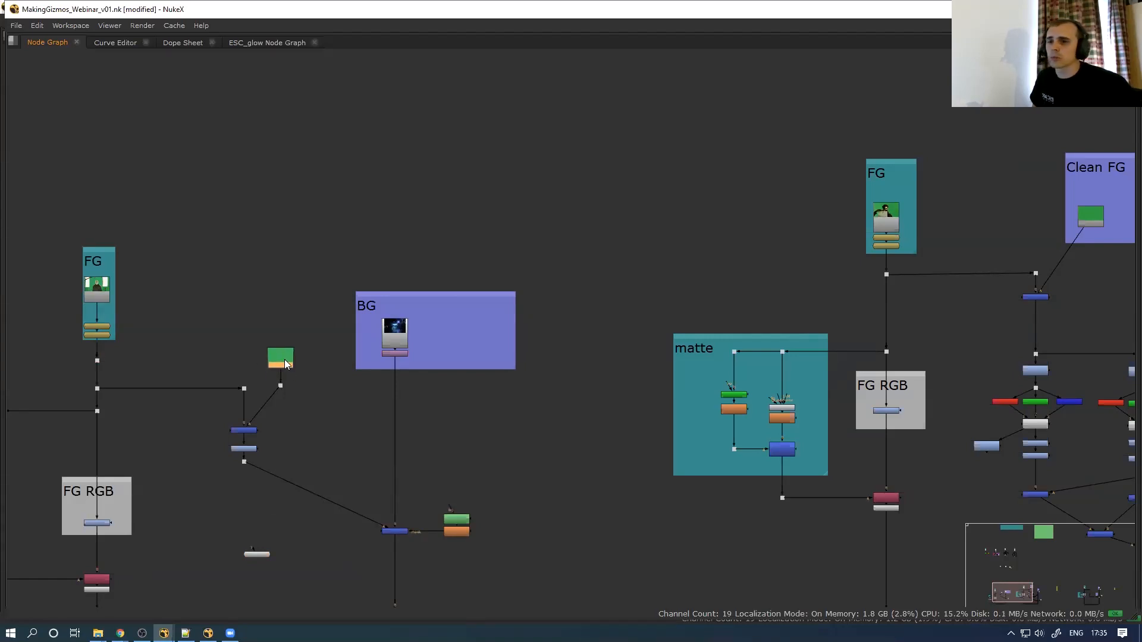
scroll(248, 410, up, 3)
drag(286, 423, 175, 467)
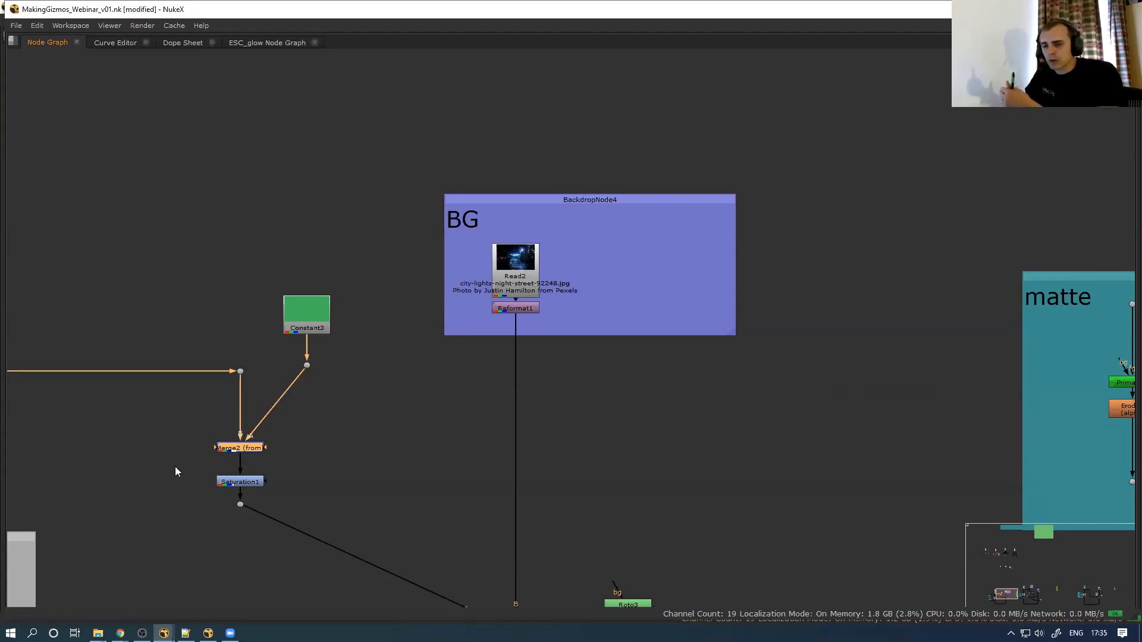
middle_drag(413, 525, 329, 423)
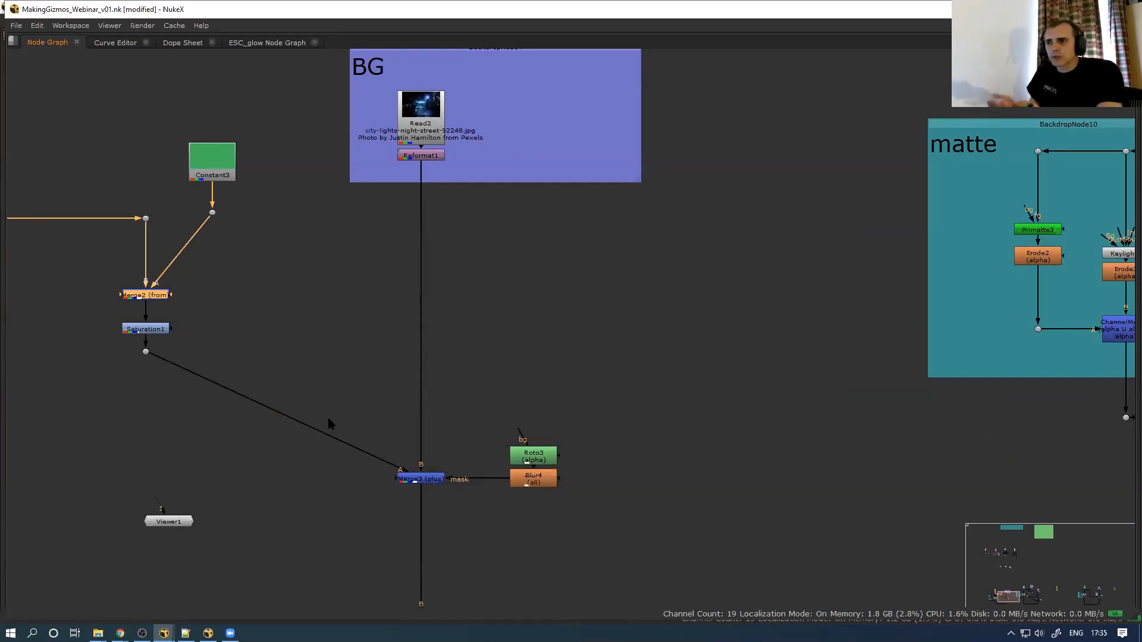
click(436, 481)
key(1)
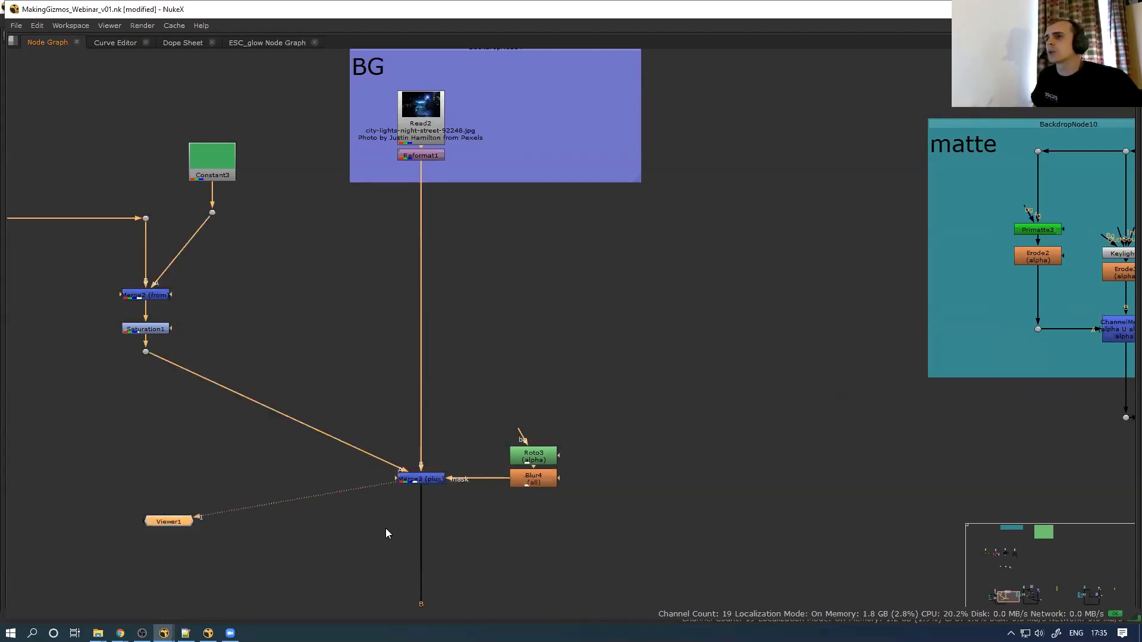
scroll(372, 506, down, 5)
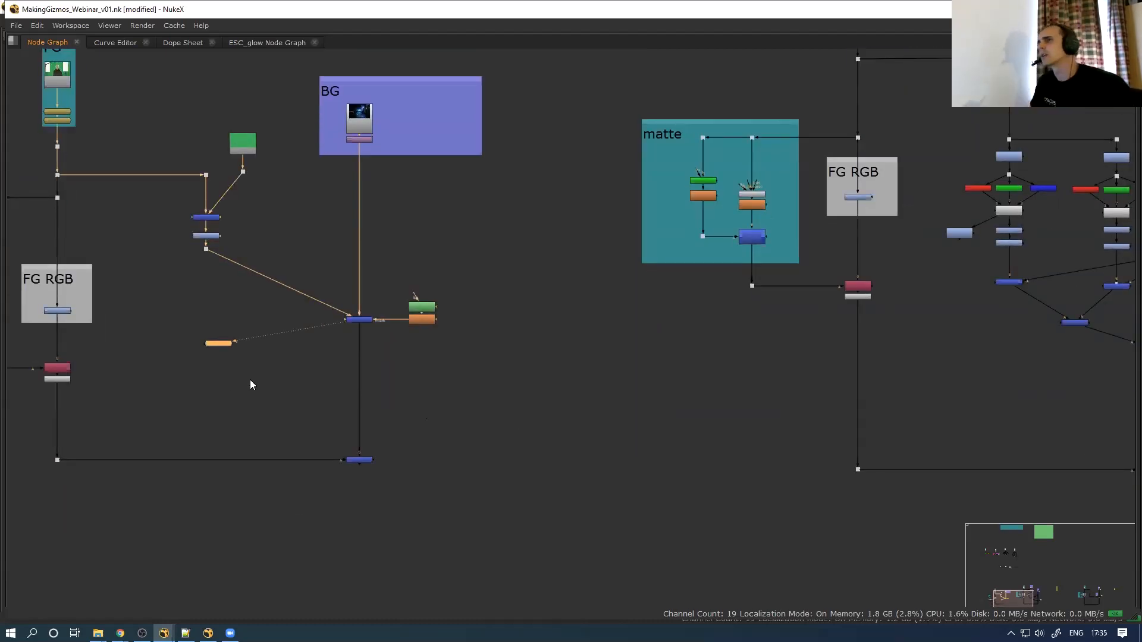
Disconnect Viewer1 and place it to the right of the merges
drag(234, 342, 445, 481)
middle_drag(210, 414, 292, 431)
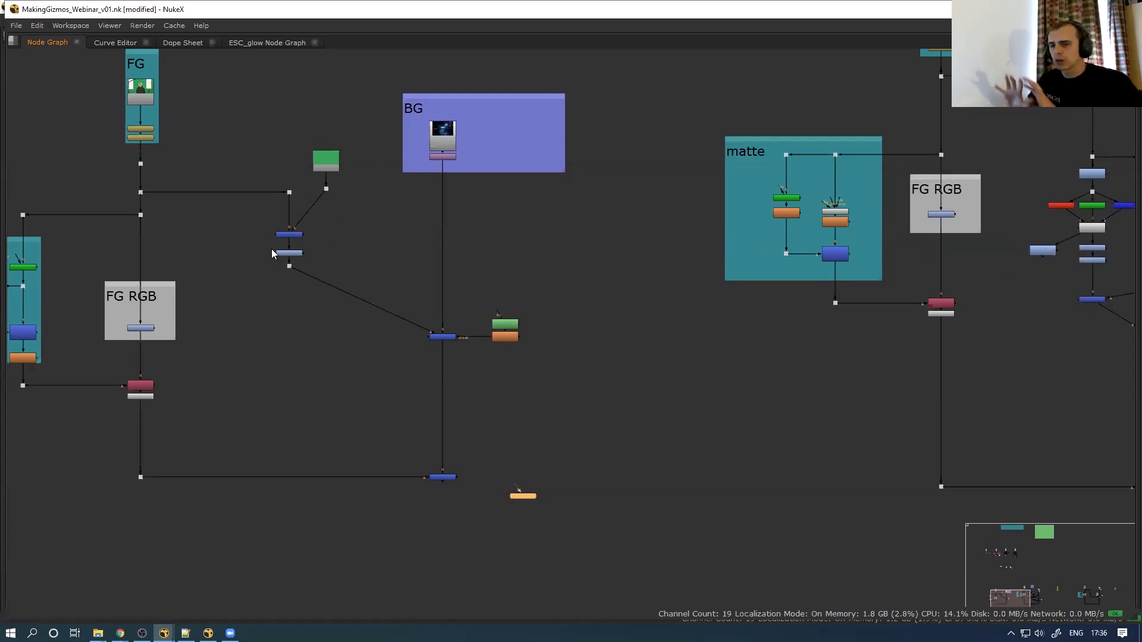
middle_drag(442, 420, 377, 417)
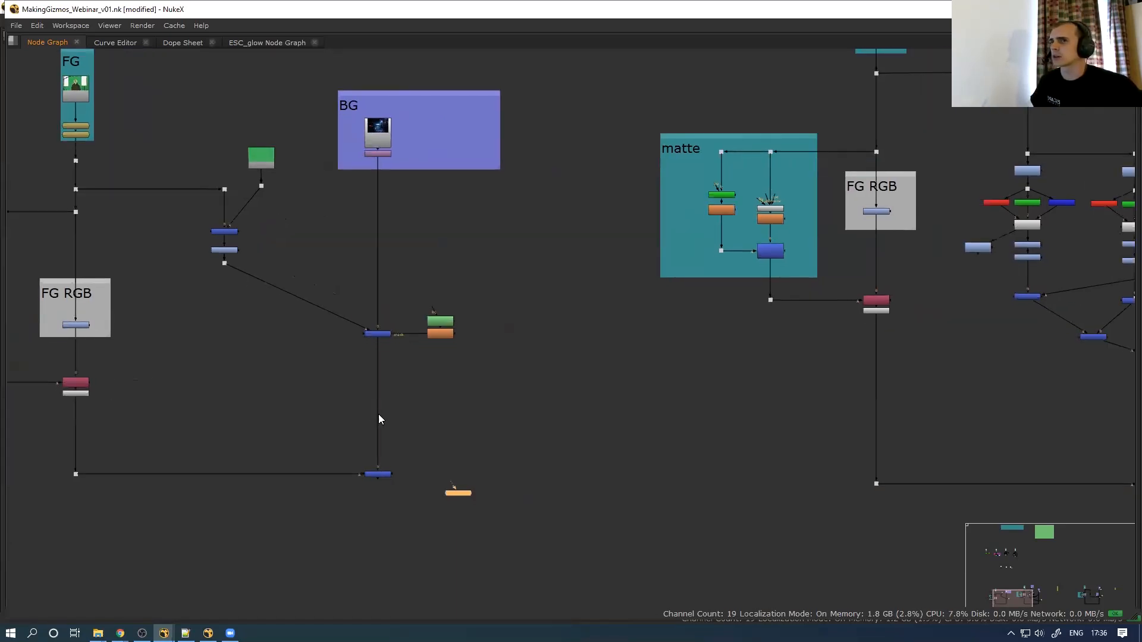
middle_drag(426, 456, 343, 478)
drag(357, 534, 388, 534)
drag(500, 511, 588, 497)
middle_drag(587, 499, 302, 509)
drag(302, 510, 623, 474)
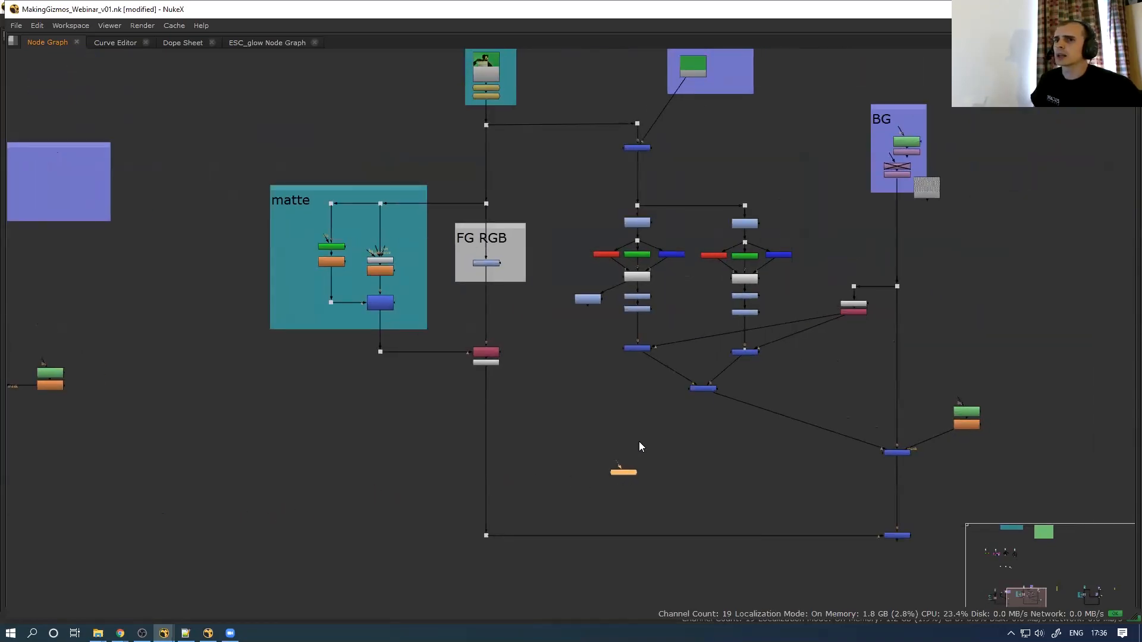
Move Roto7 and Transform3 to the right of the BG Read node
middle_drag(512, 434, 395, 471)
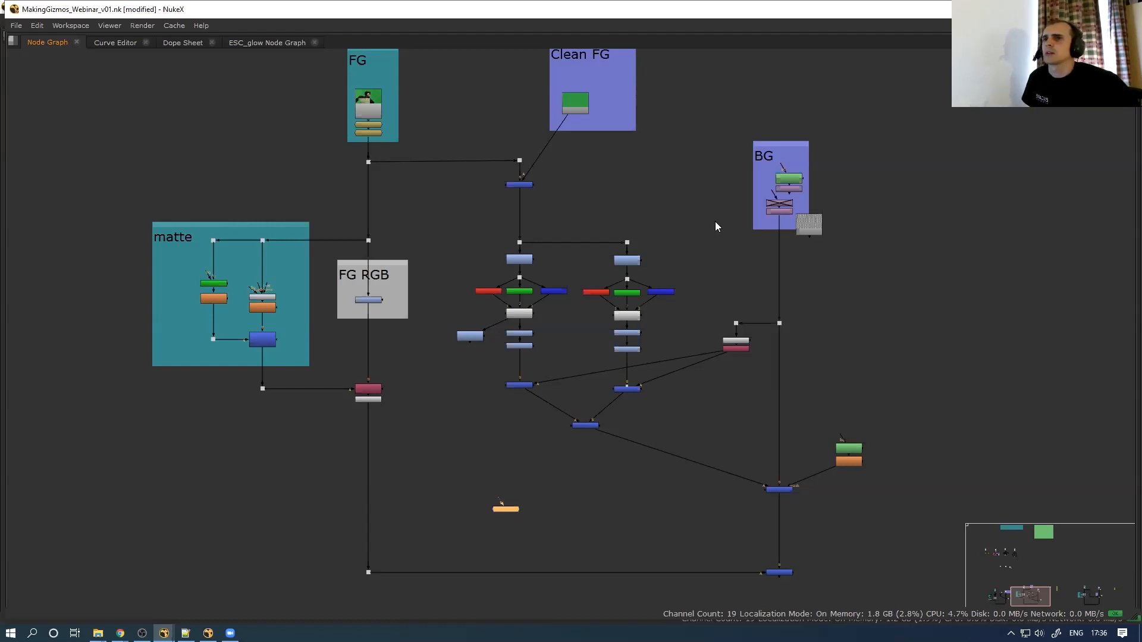
scroll(678, 228, down, 5)
scroll(542, 207, down, 4)
middle_drag(461, 210, 368, 235)
scroll(331, 245, up, 2)
click(331, 245)
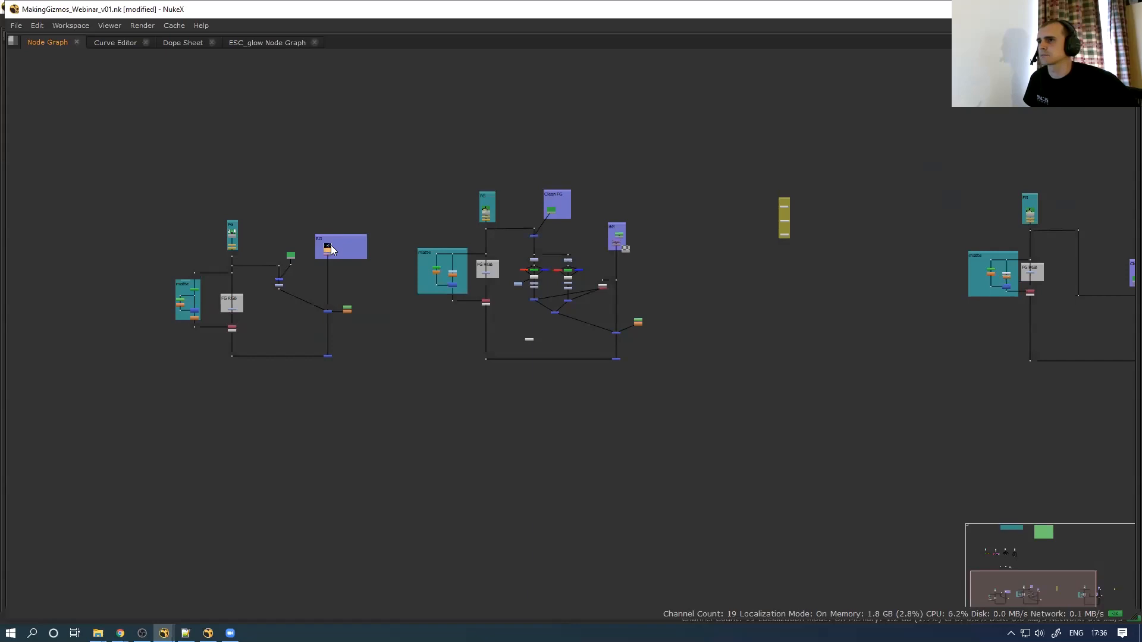
scroll(565, 238, up, 8)
drag(698, 237, 657, 264)
key(1)
key(space)
key(f)
scroll(441, 191, up, 3)
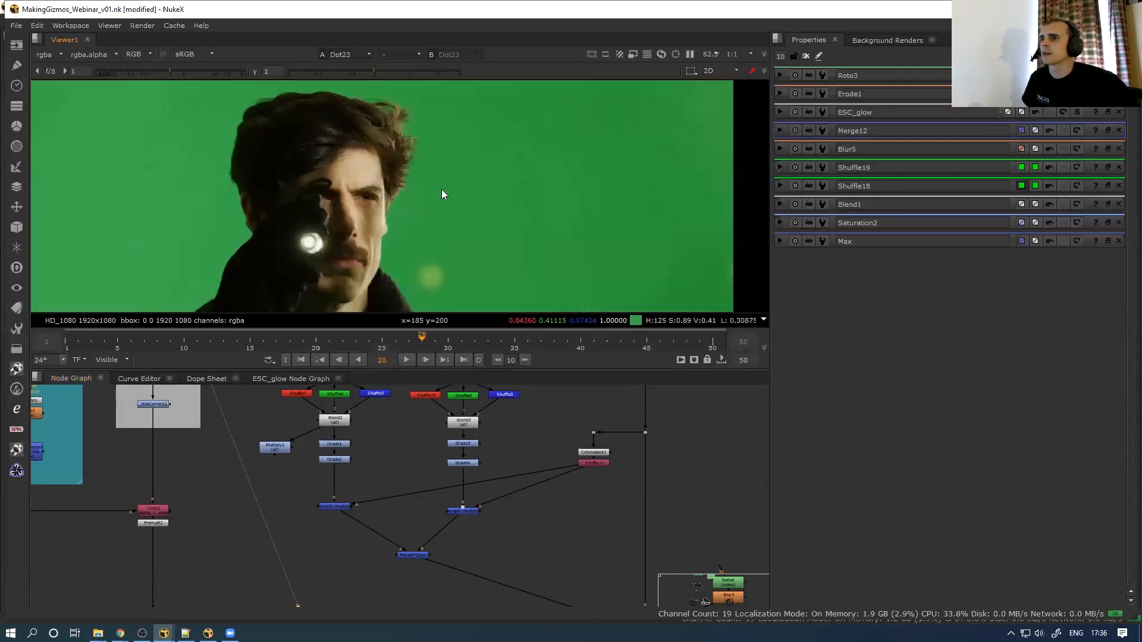
scroll(367, 217, up, 2)
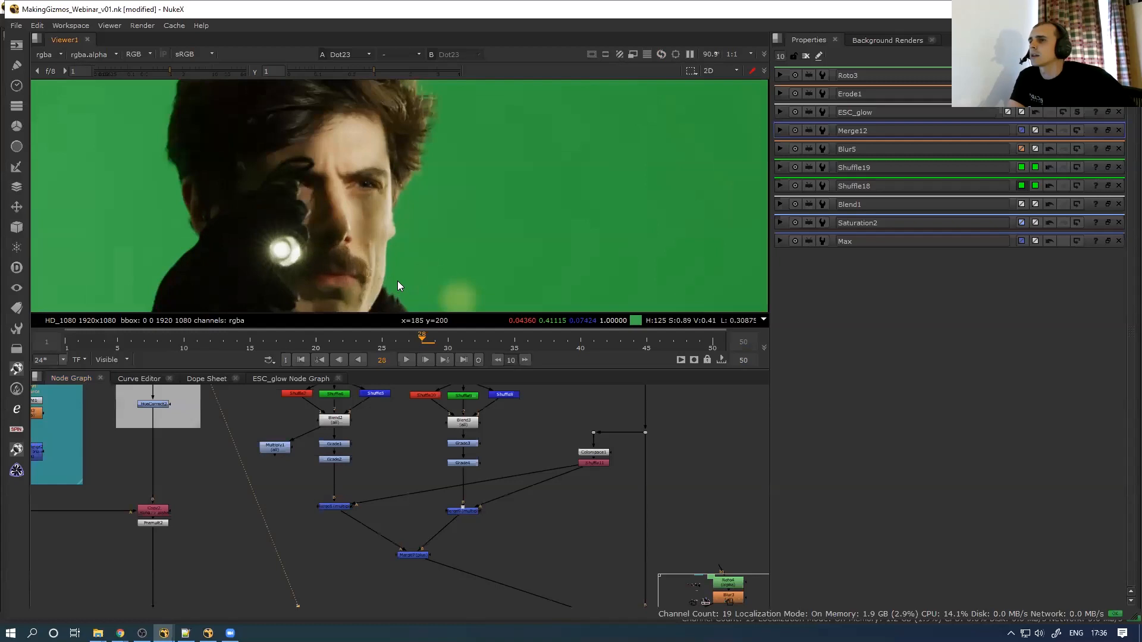
scroll(389, 276, down, 1)
drag(355, 340, 319, 343)
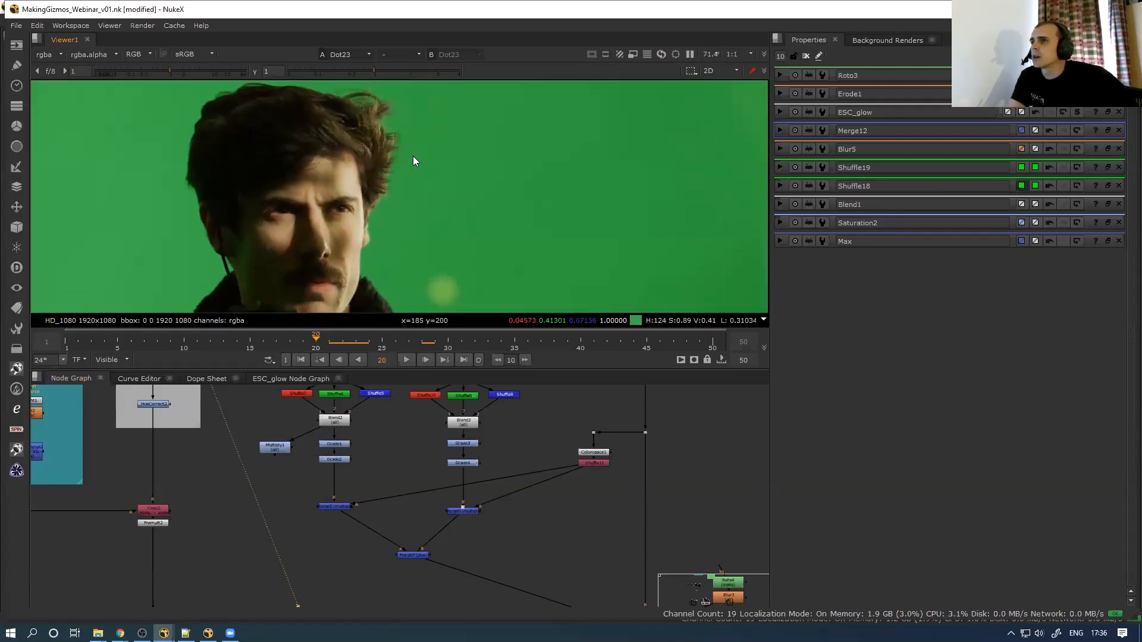
scroll(416, 160, up, 6)
scroll(399, 183, up, 3)
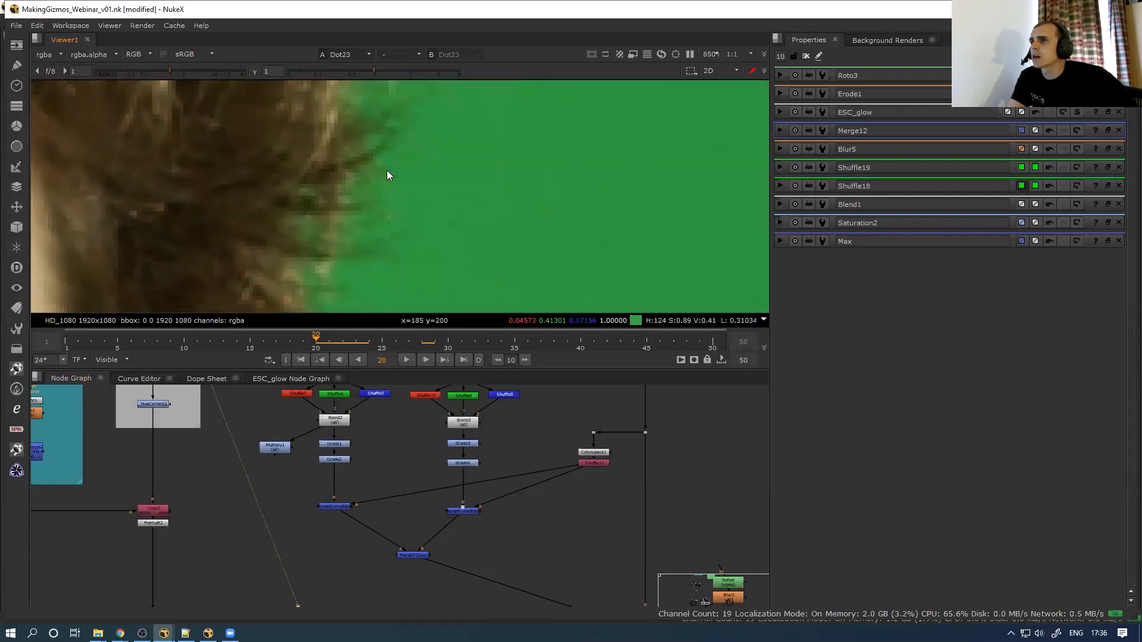
ctrl+click(471, 189)
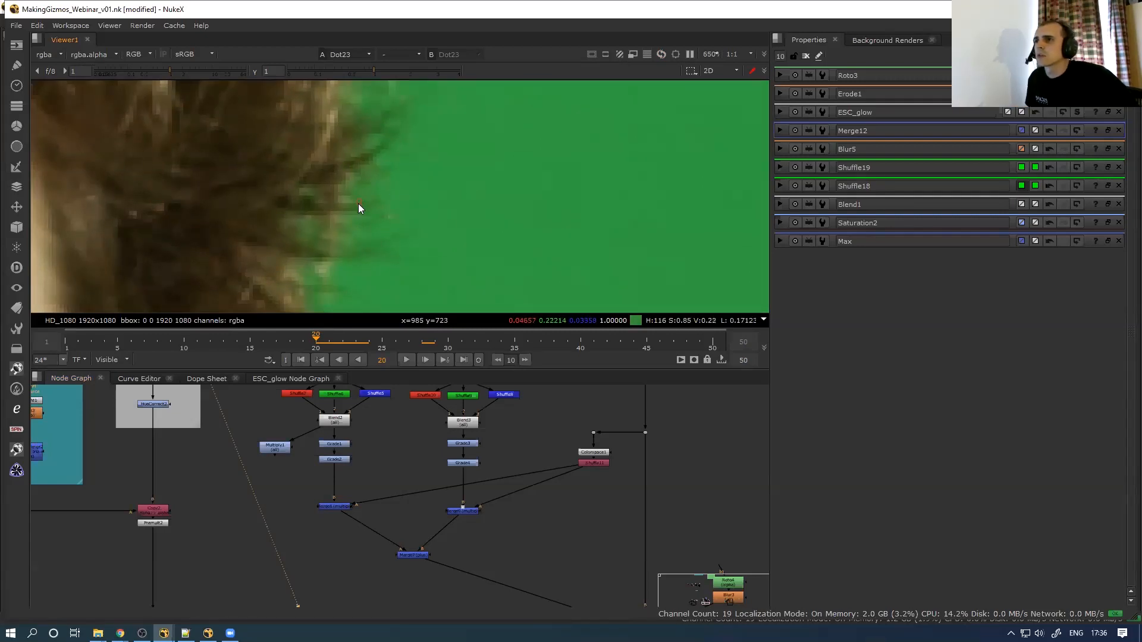
ctrl+click(424, 192)
ctrl+click(435, 194)
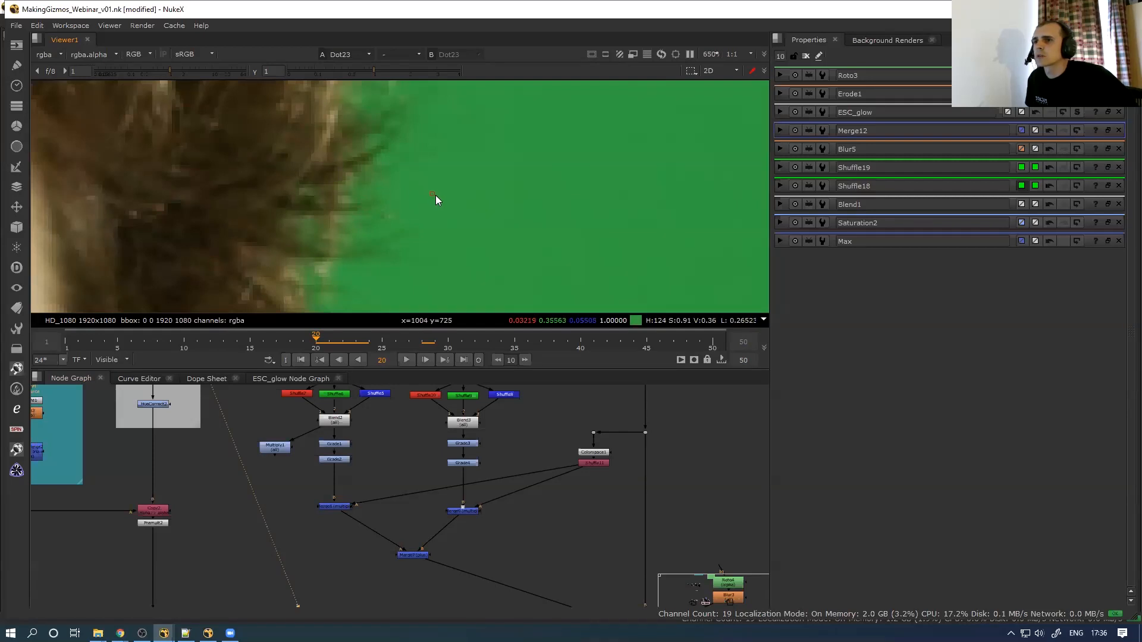
ctrl+click(363, 202)
ctrl+click(377, 203)
ctrl+click(460, 202)
ctrl+click(364, 205)
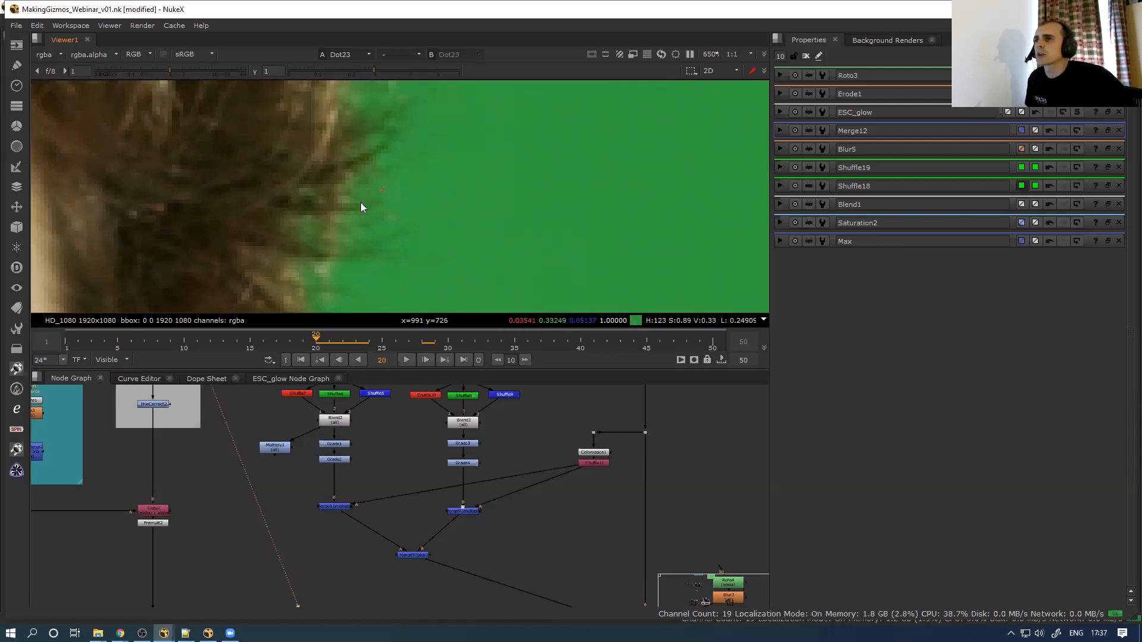
scroll(382, 212, down, 2)
scroll(388, 226, up, 3)
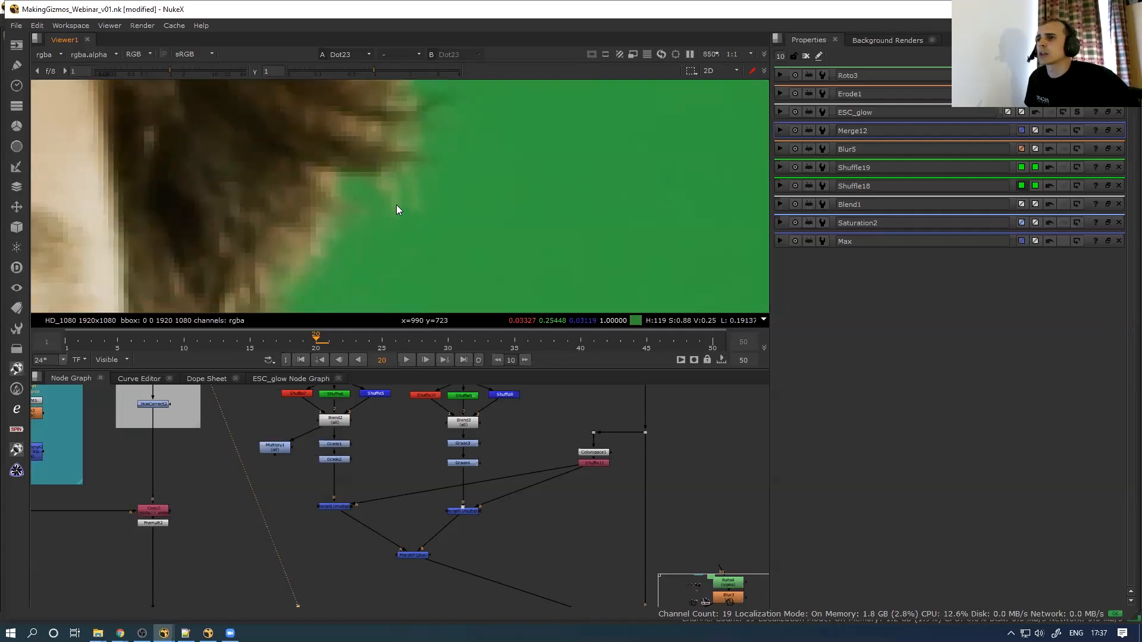
ctrl+click(443, 260)
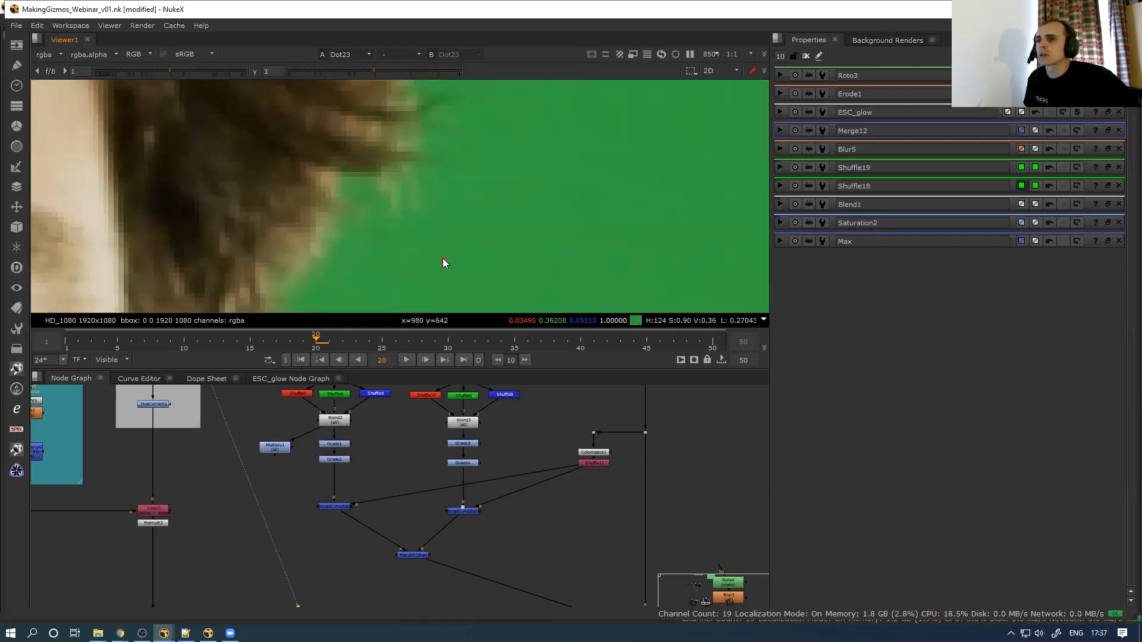
ctrl+click(393, 189)
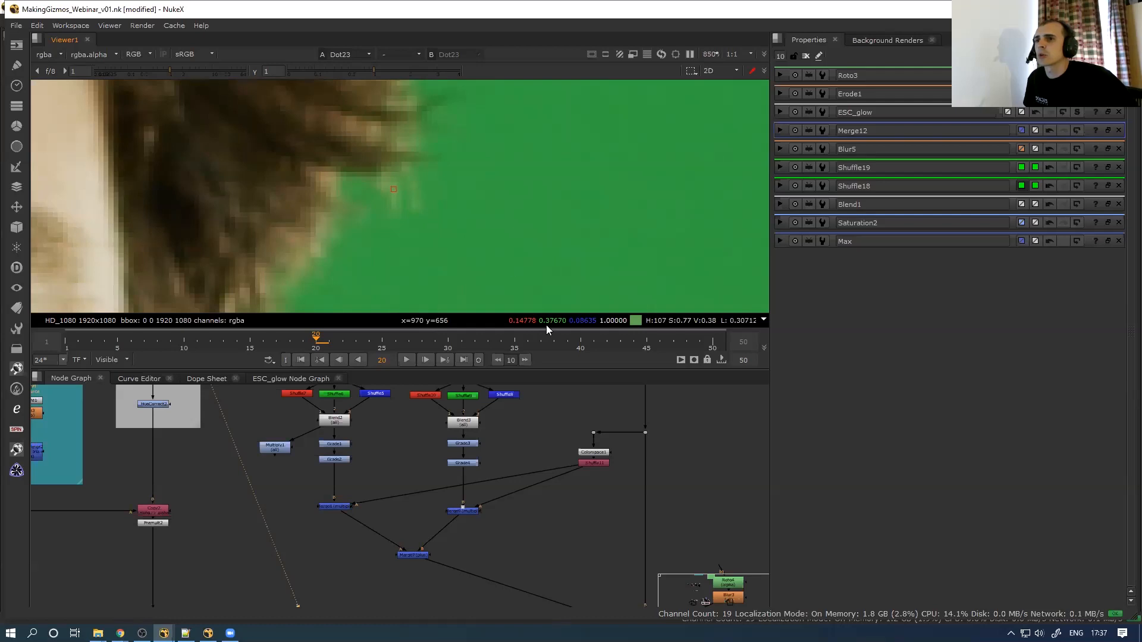
ctrl+click(343, 250)
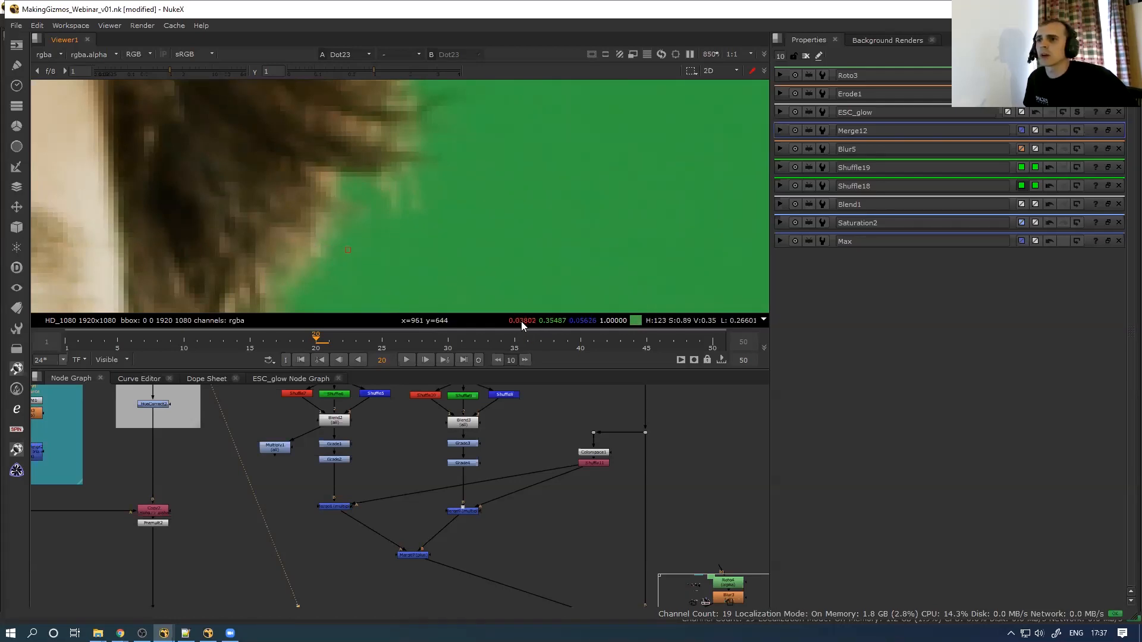
ctrl+click(313, 249)
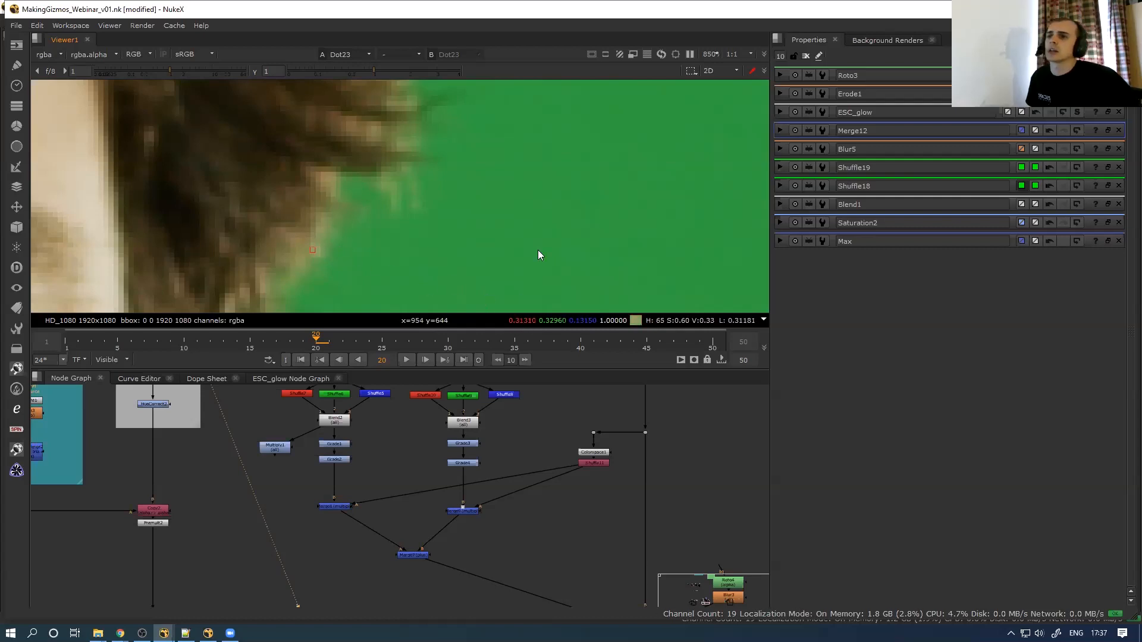
scroll(449, 234, down, 2)
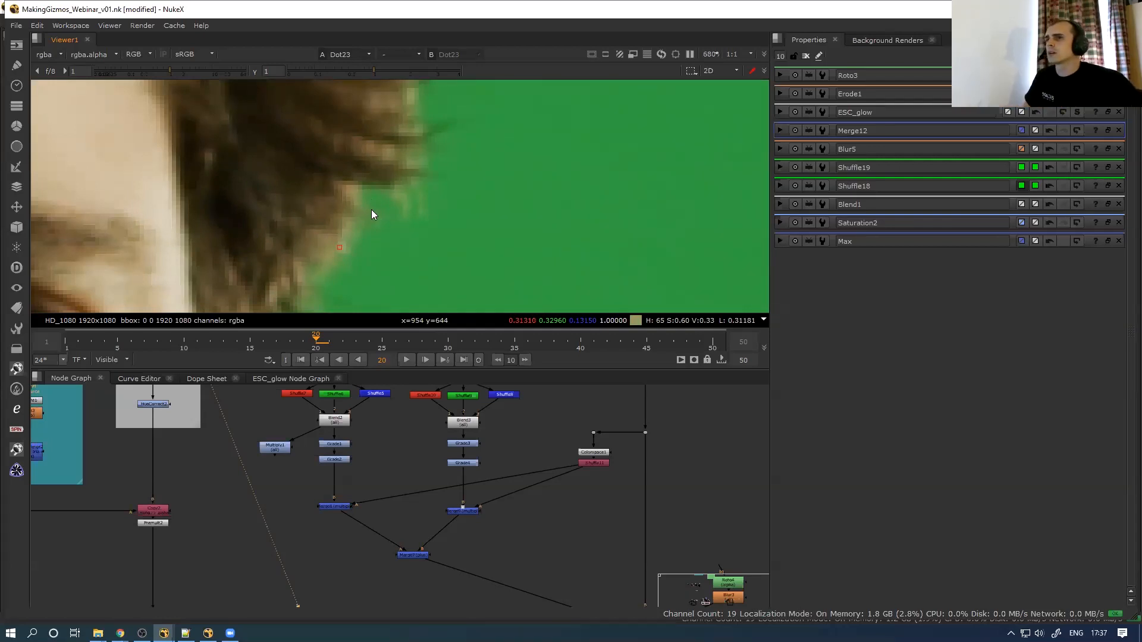
scroll(373, 211, down, 4)
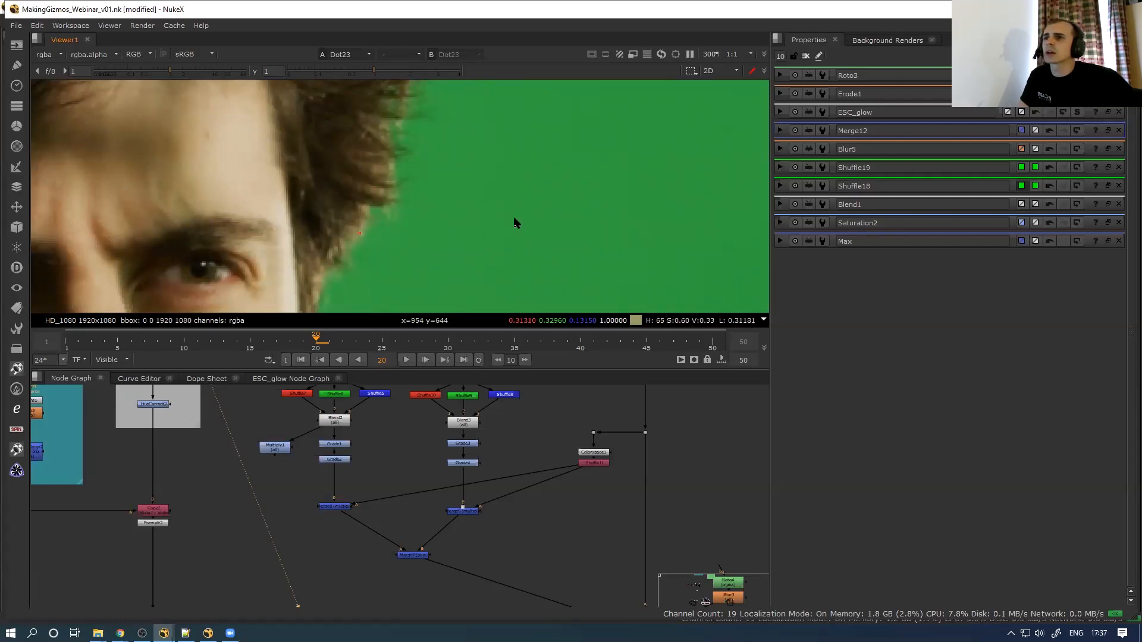
middle_drag(406, 196, 376, 247)
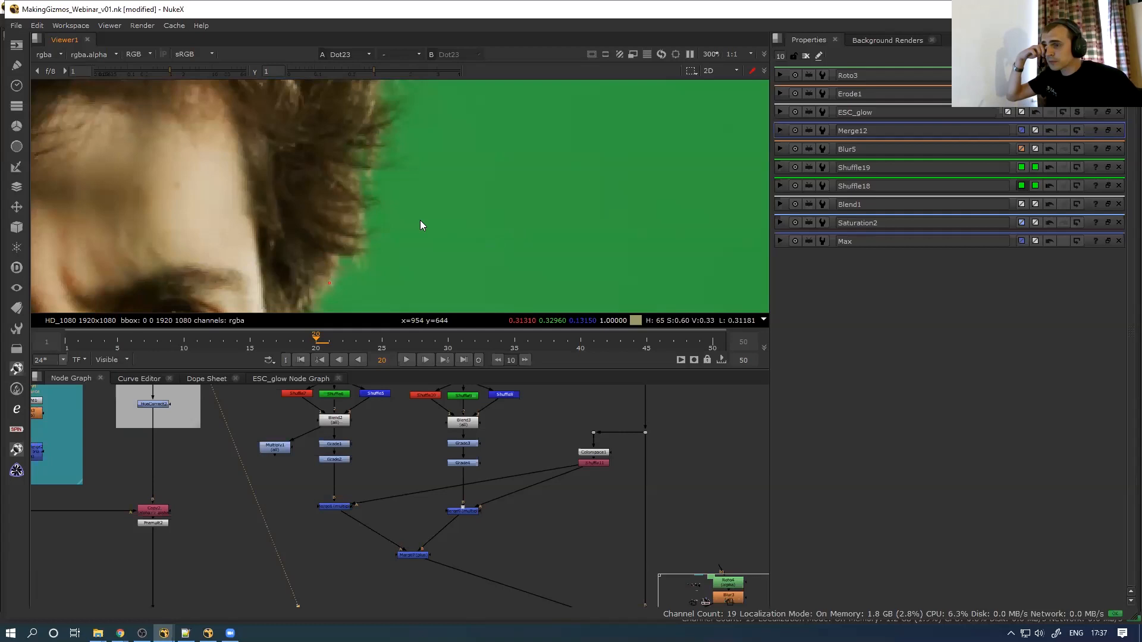
scroll(266, 494, up, 4)
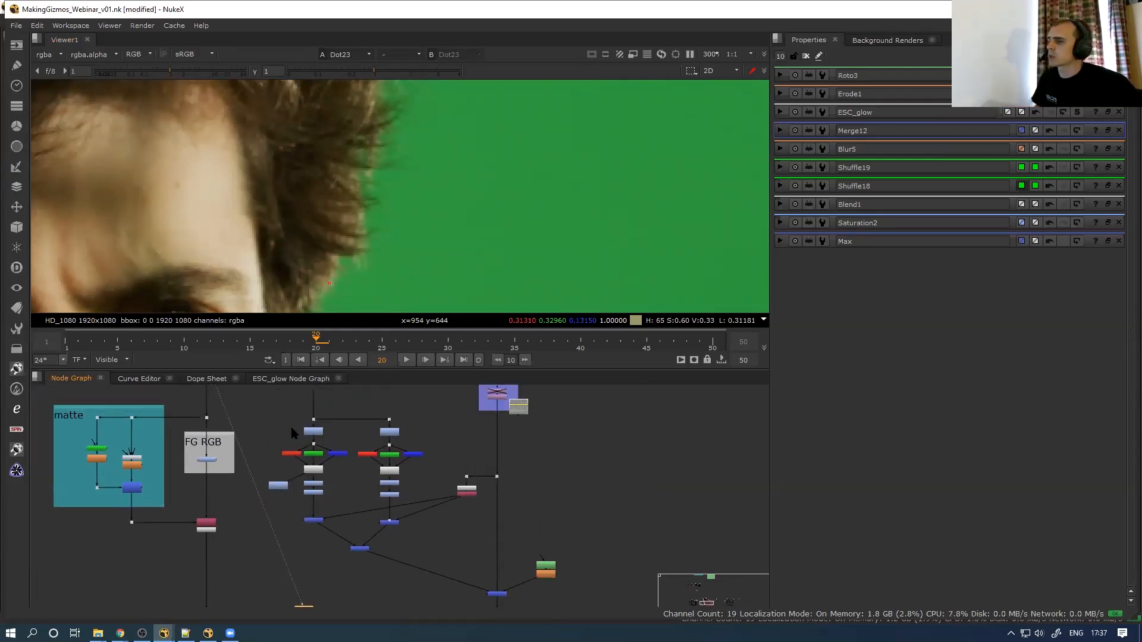
View Dot27, then the Merge5 result and its alpha channel
scroll(300, 424, up, 2)
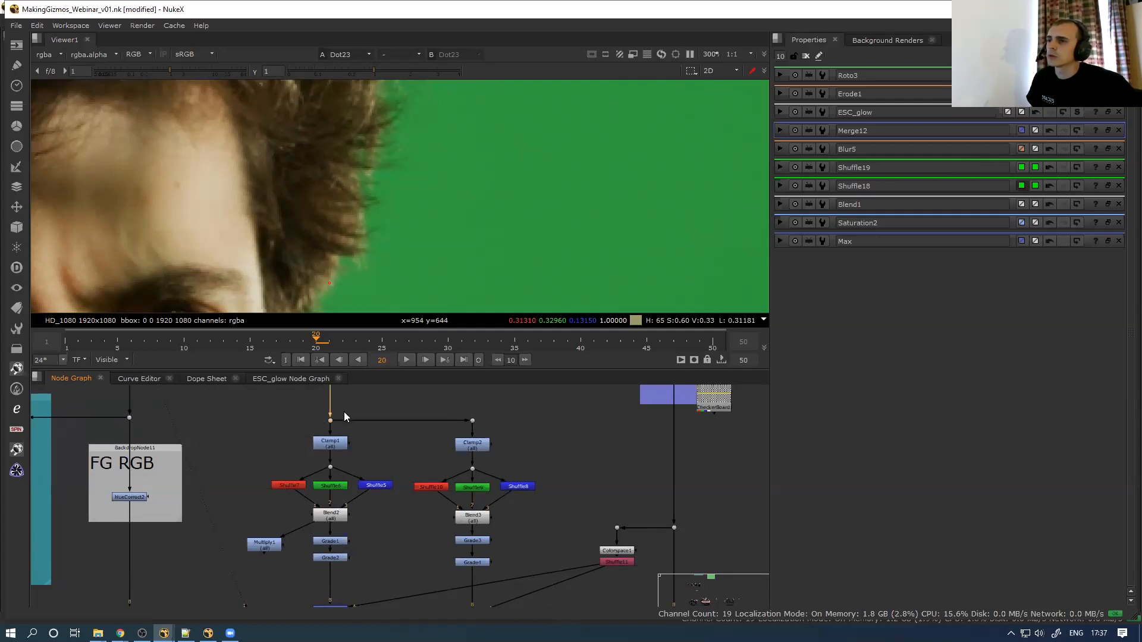
key(1)
scroll(288, 419, down, 2)
middle_drag(295, 420, 265, 530)
drag(260, 489, 330, 459)
key(1)
middle_drag(311, 462, 306, 496)
scroll(310, 251, down, 6)
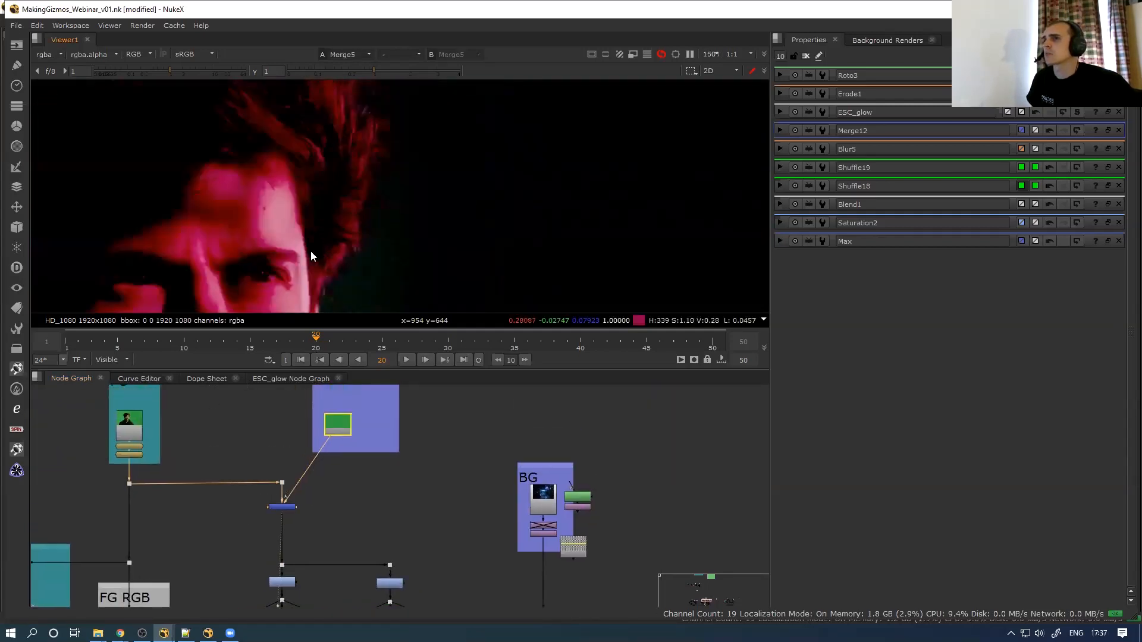
key(a)
key(a)
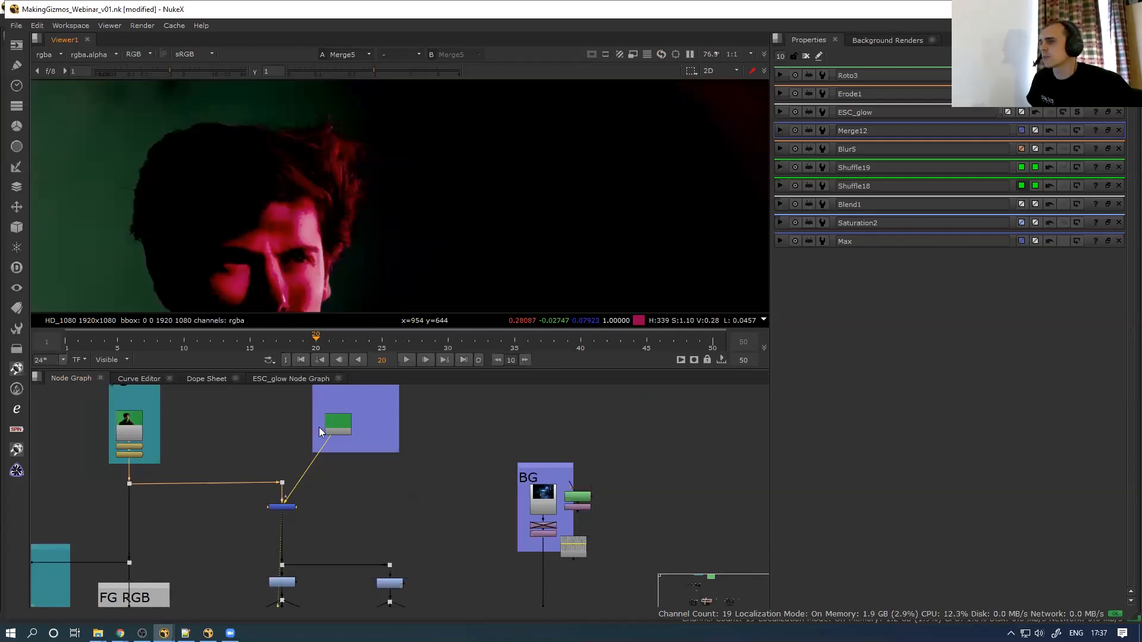
scroll(321, 428, up, 2)
View Constant1's sampled green (0.032, 0.357, 0.052) and its settings, then return to Merge5
click(341, 424)
key(1)
double_click(344, 425)
scroll(384, 261, down, 3)
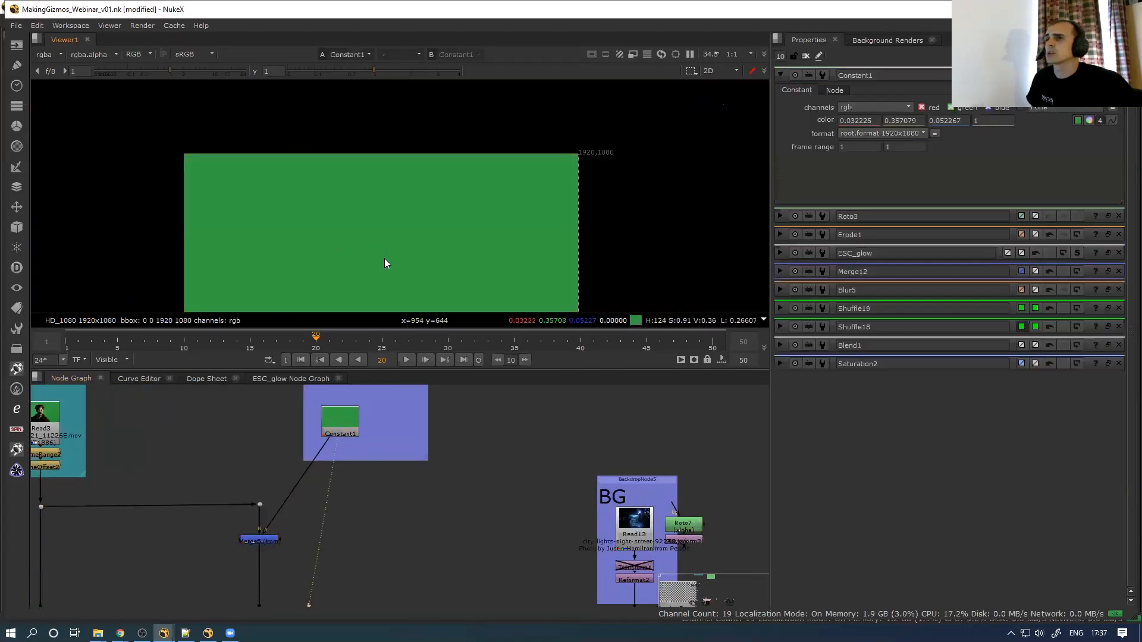
middle_drag(384, 258, 412, 198)
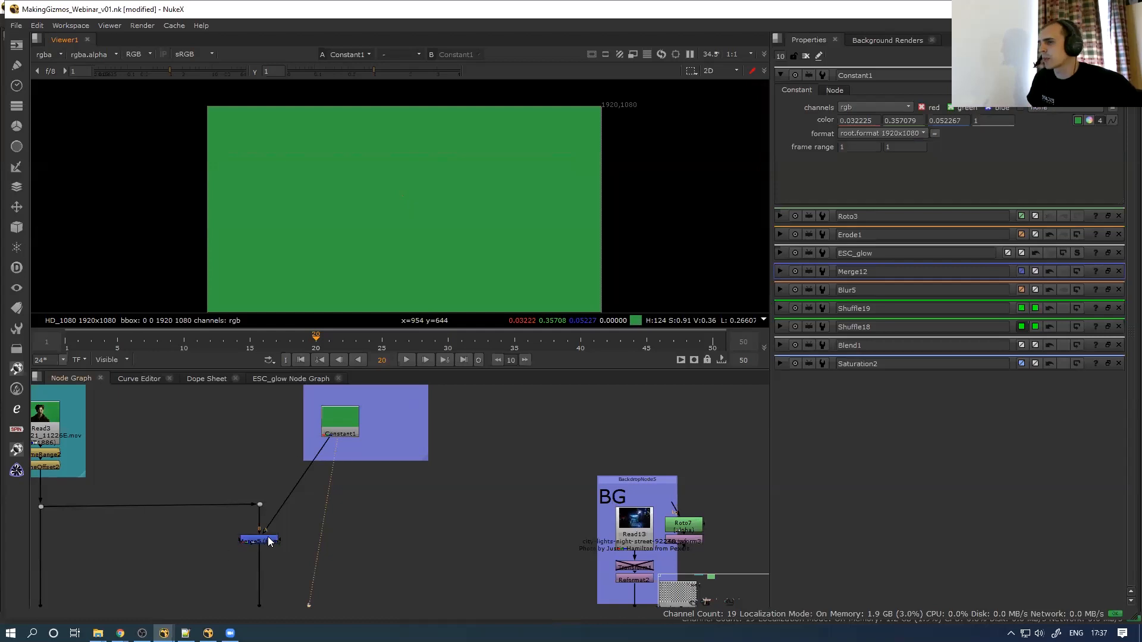
click(348, 427)
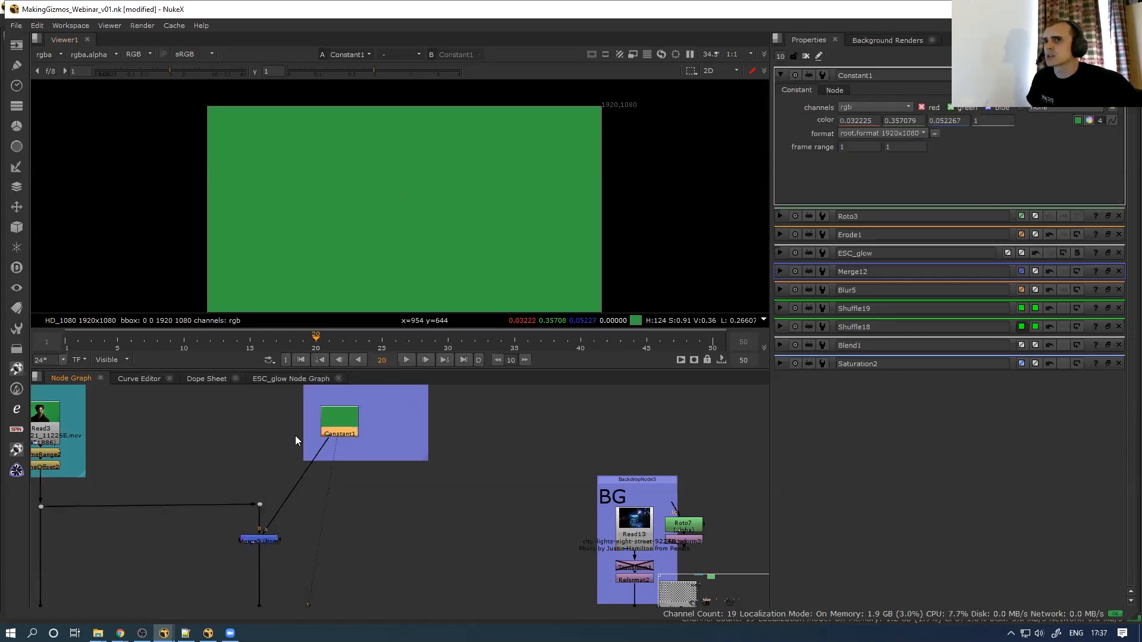
scroll(295, 440, down, 2)
click(267, 513)
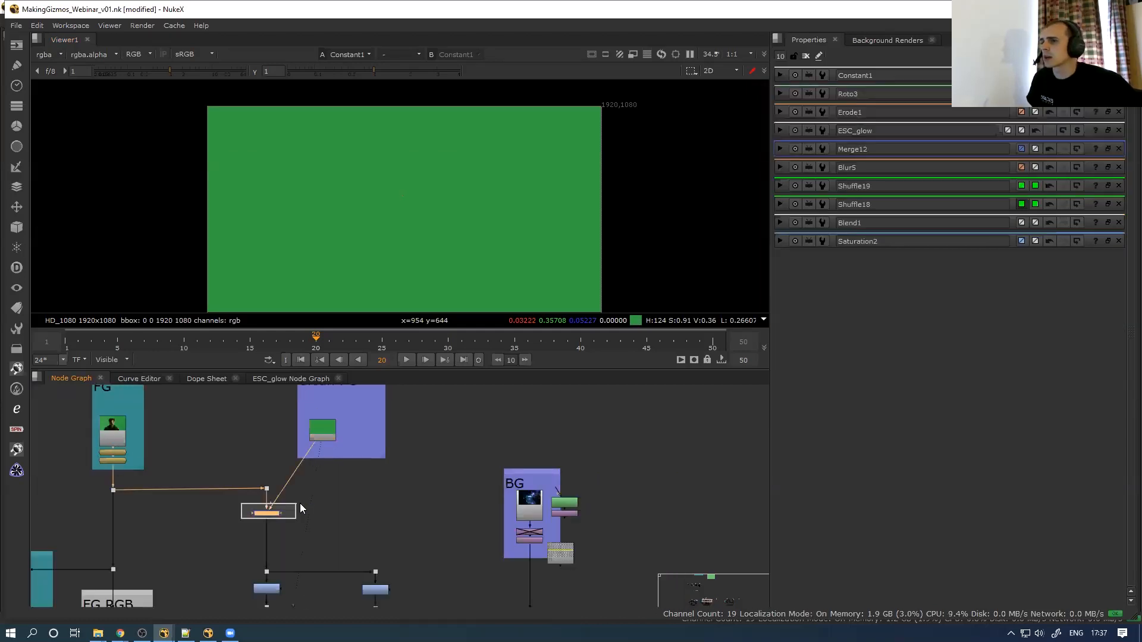
key(1)
drag(324, 434, 323, 438)
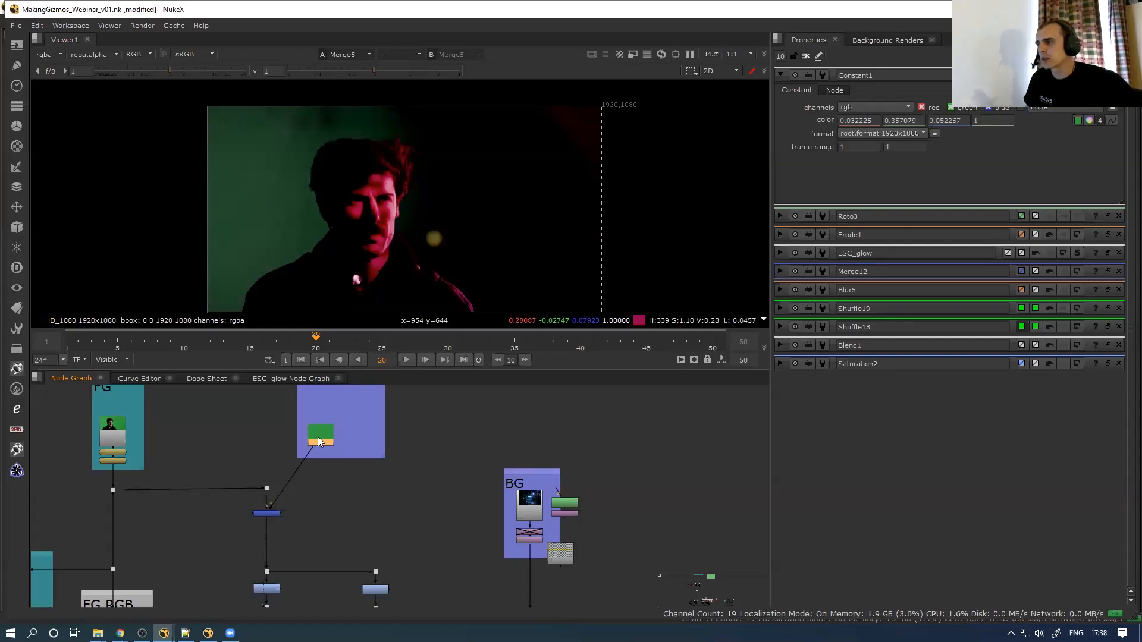
View the nearly black Clamp1 output
middle_drag(280, 543, 258, 392)
mouse_move(243, 507)
middle_down()
mouse_move(246, 464)
mouse_move(236, 492)
middle_up()
click(234, 455)
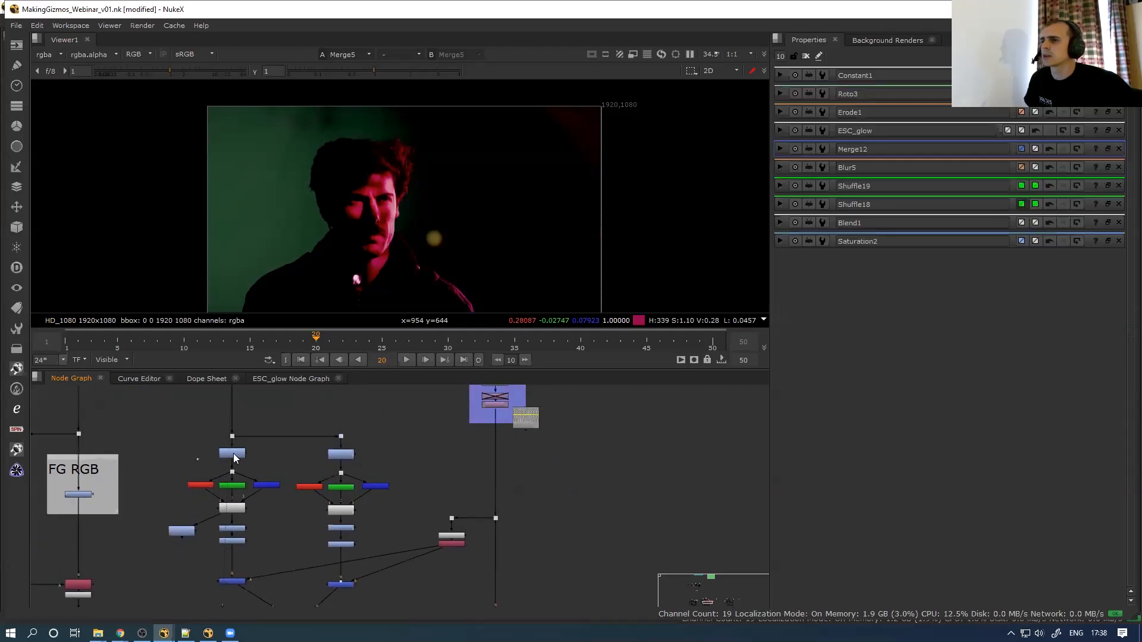
key(1)
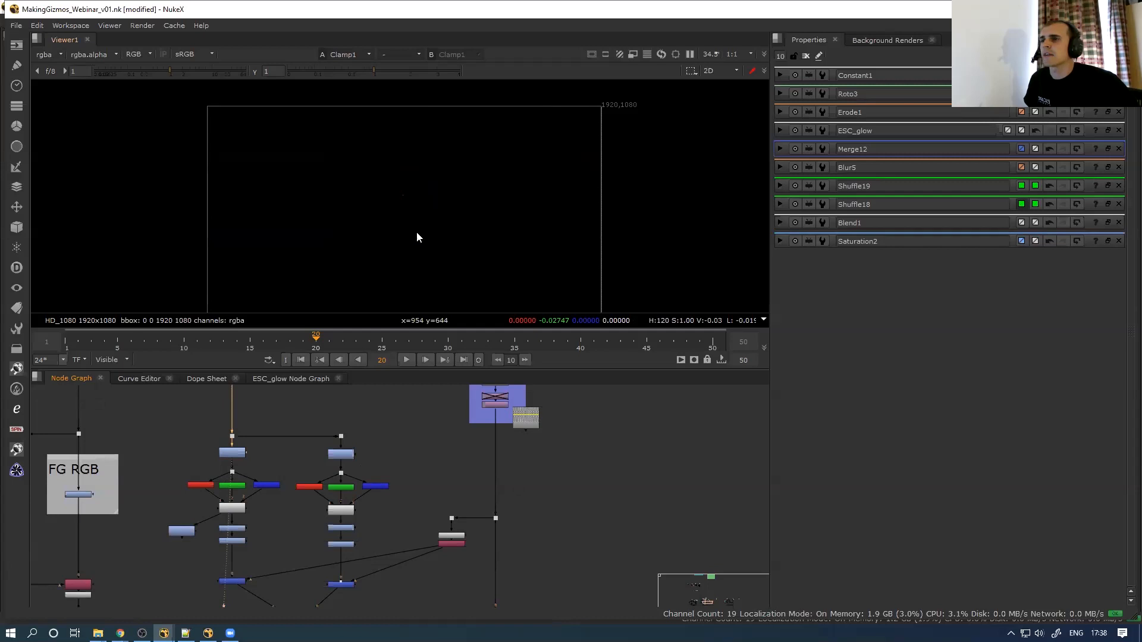
double_click(241, 455)
scroll(262, 433, up, 5)
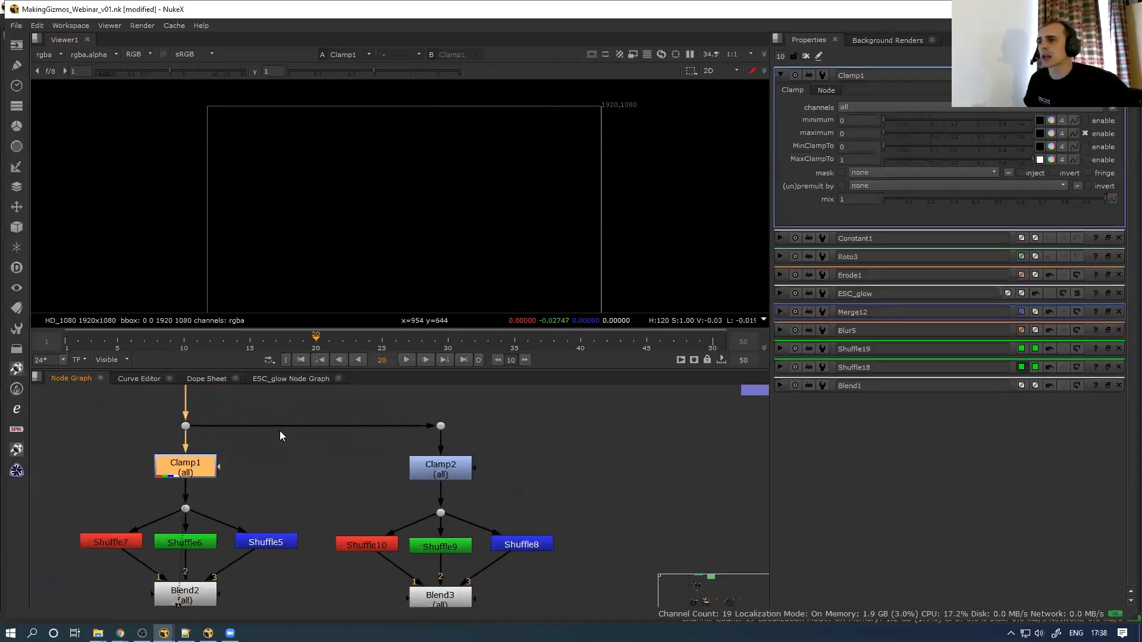
double_click(442, 477)
key(1)
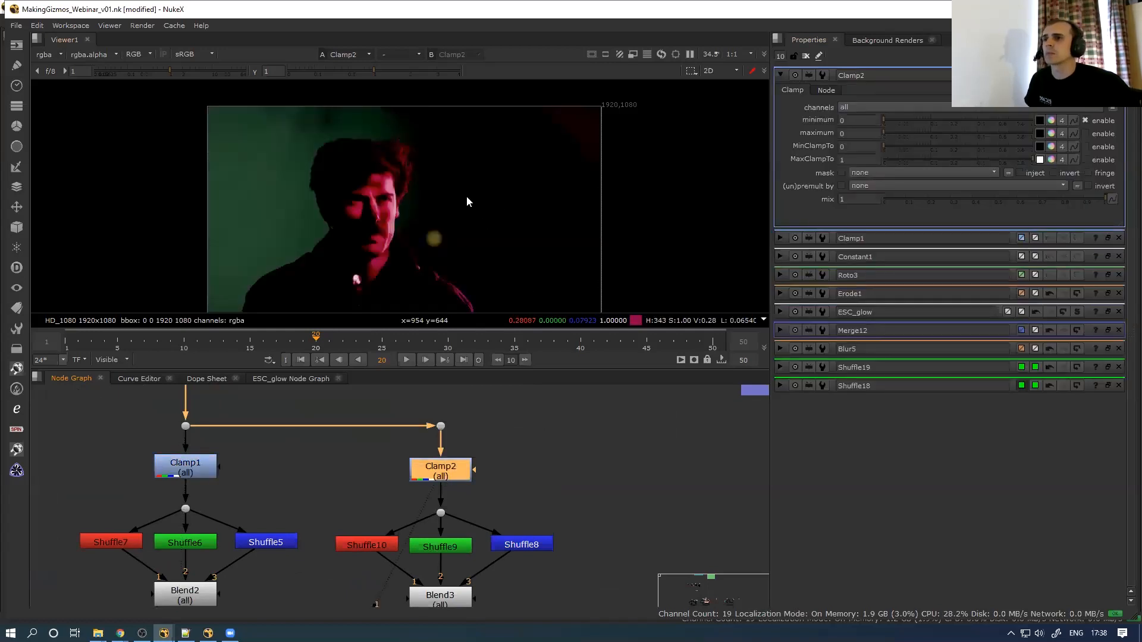
scroll(309, 428, down, 5)
scroll(286, 439, up, 3)
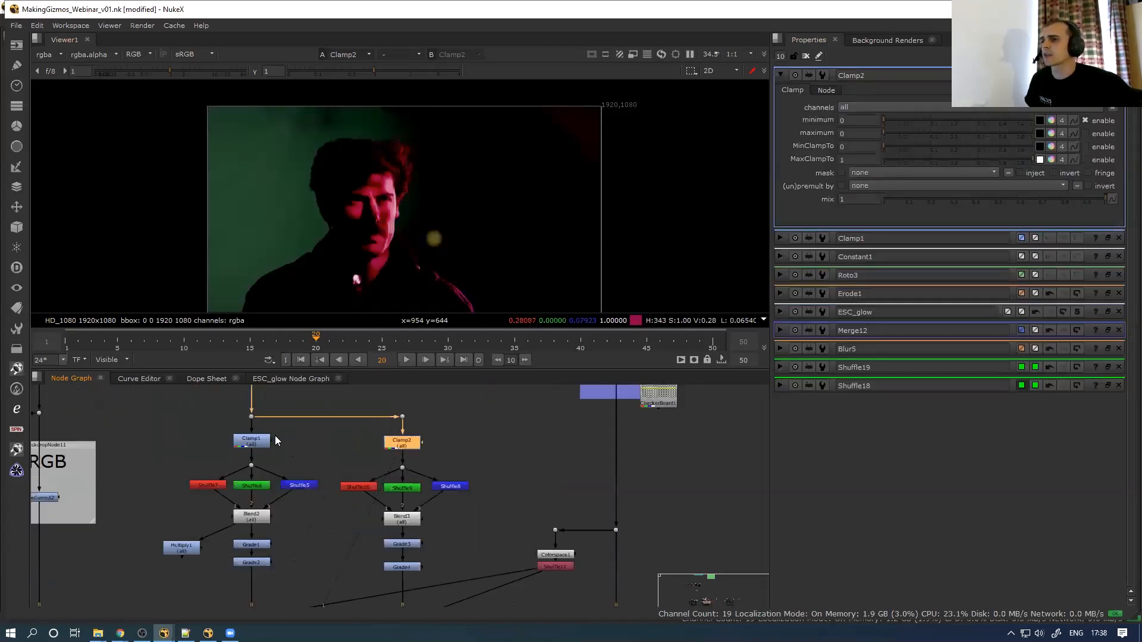
double_click(260, 442)
key(1)
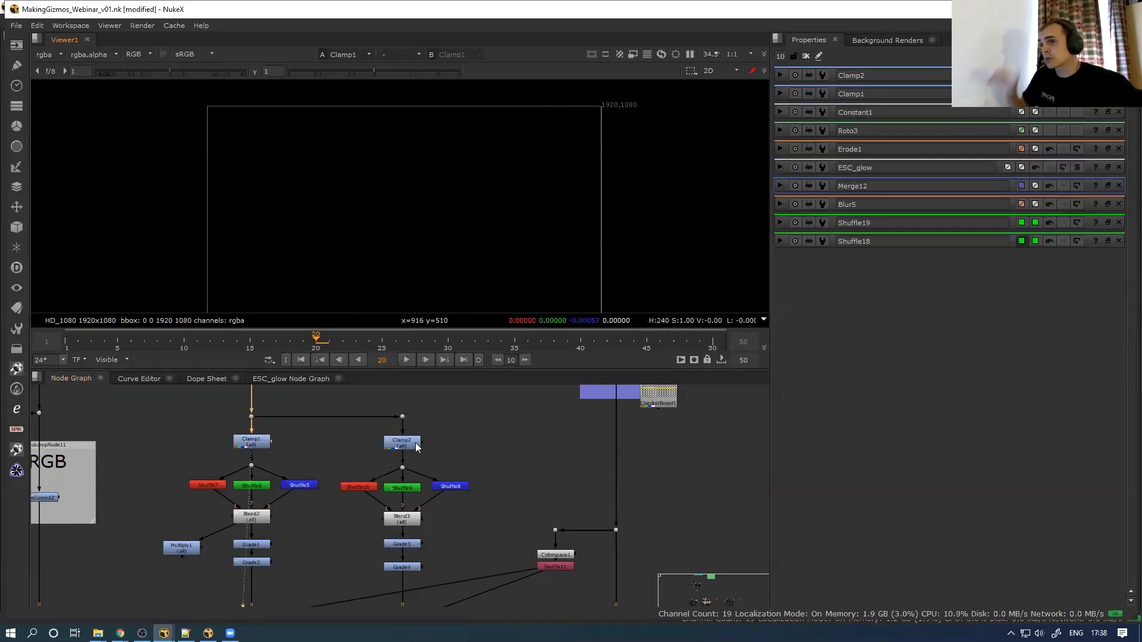
click(402, 443)
key(1)
scroll(338, 511, down, 5)
scroll(316, 463, up, 5)
middle_drag(296, 445, 293, 484)
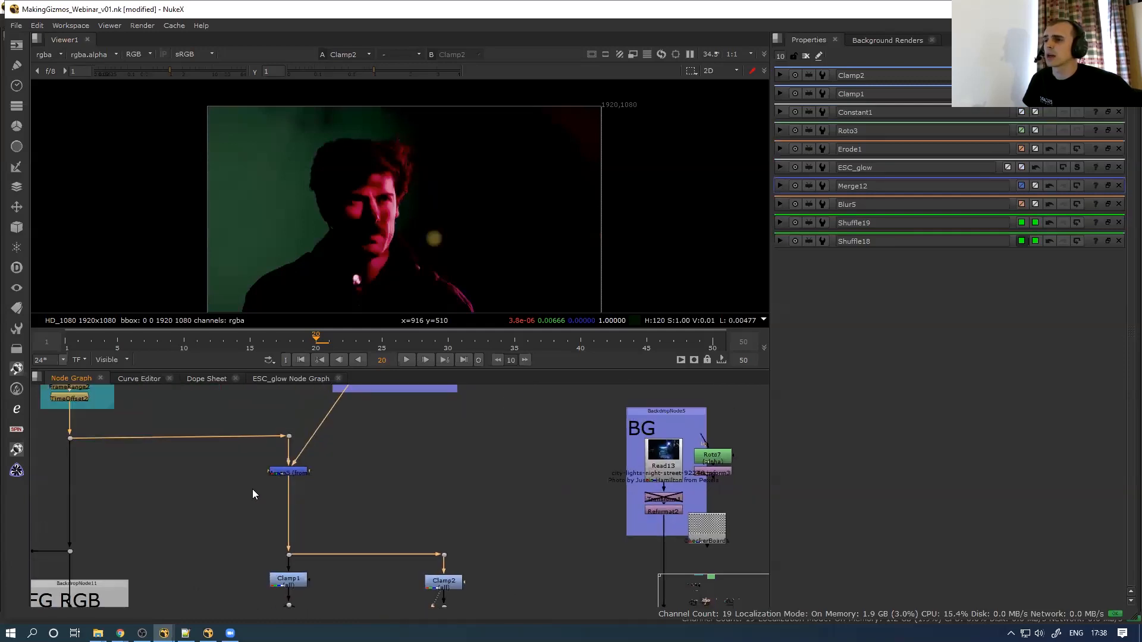
click(288, 436)
key(1)
scroll(418, 225, up, 10)
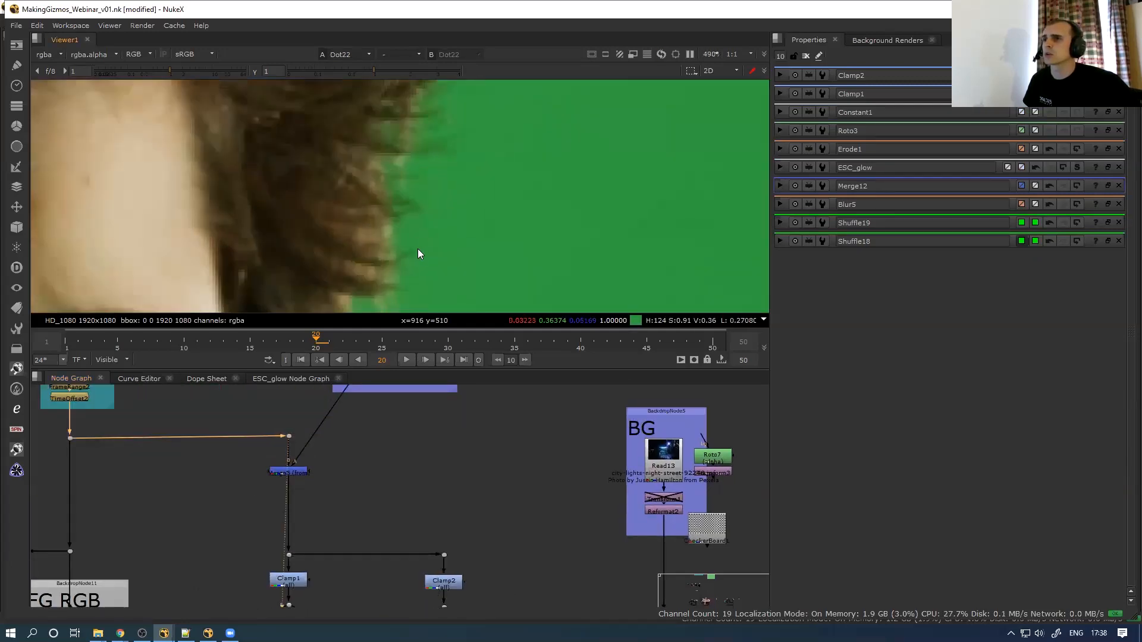
ctrl+click(425, 250)
middle_drag(407, 221, 408, 142)
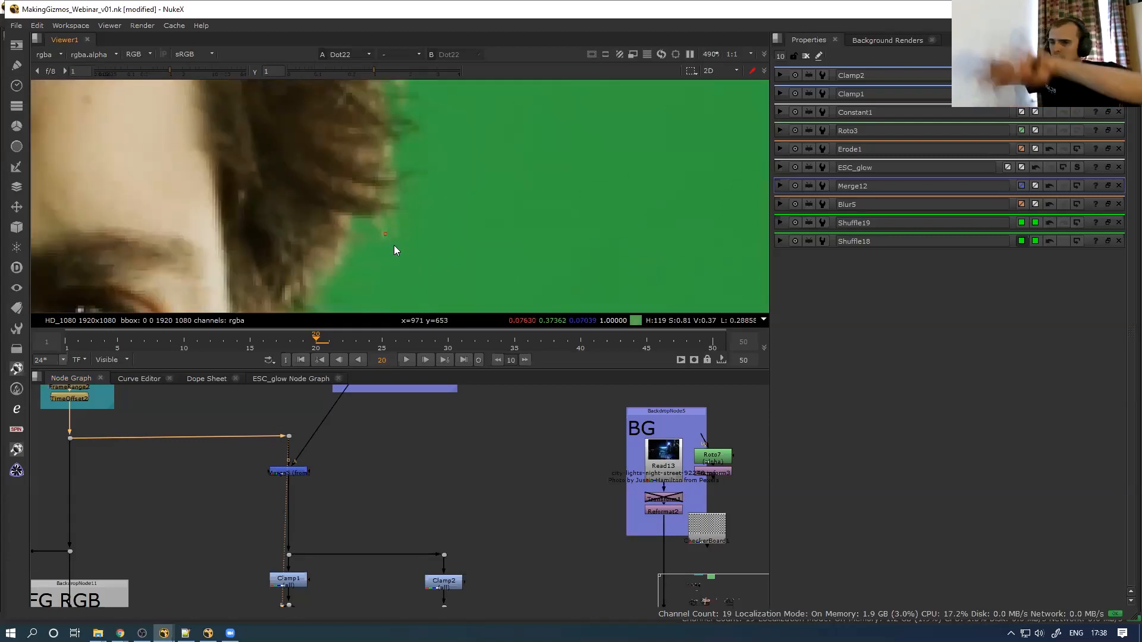
scroll(357, 475, down, 3)
scroll(357, 484, up, 5)
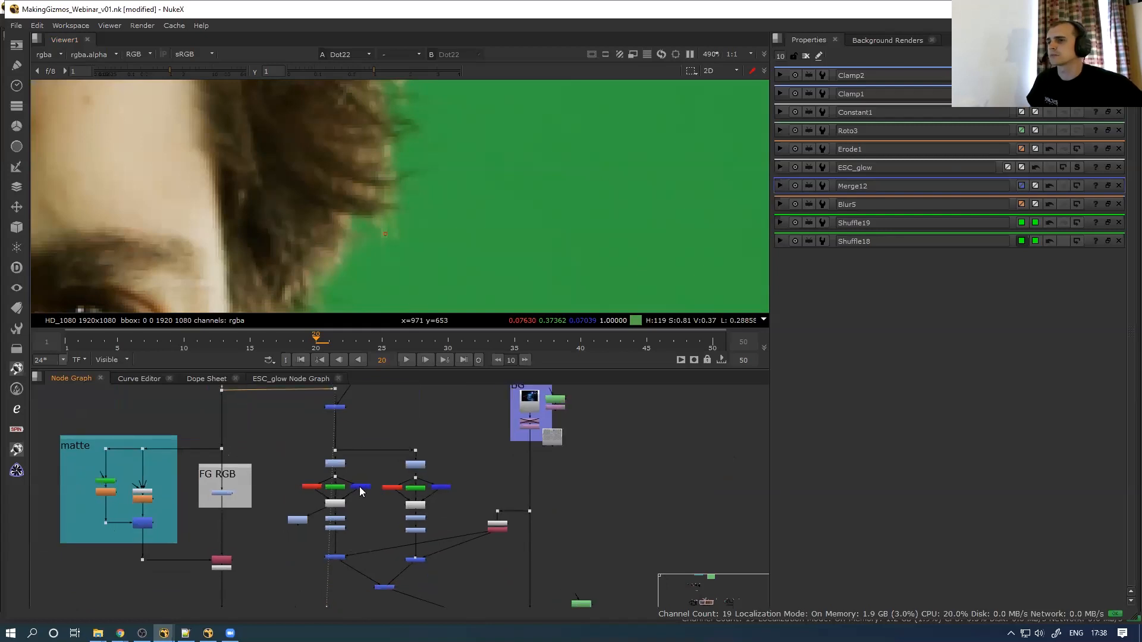
key(1)
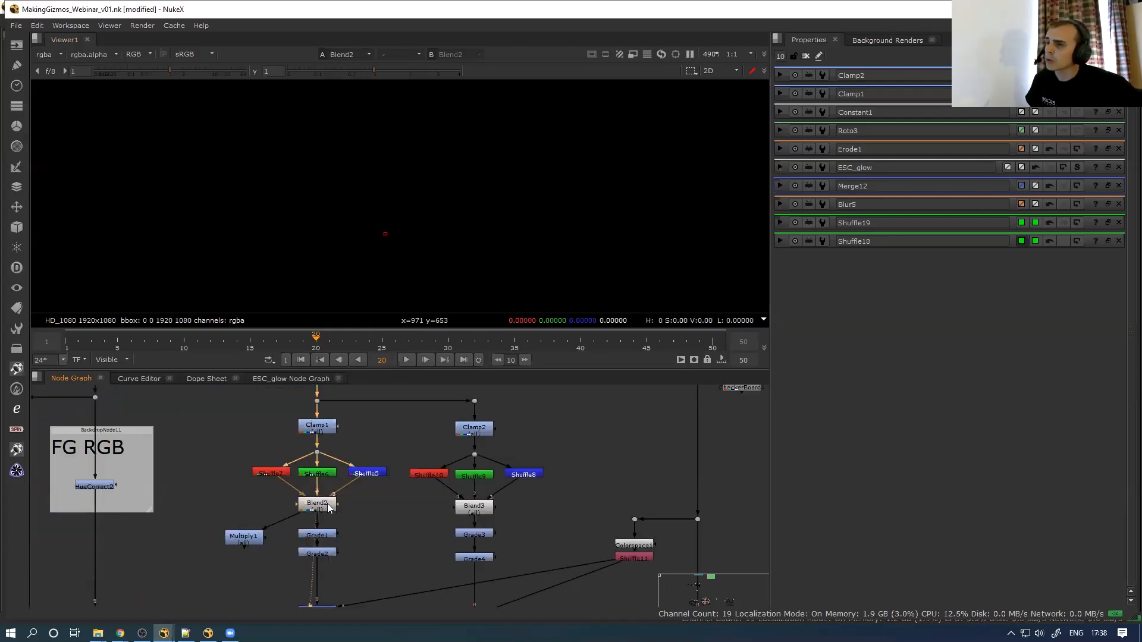
key(space)
scroll(181, 452, up, 3)
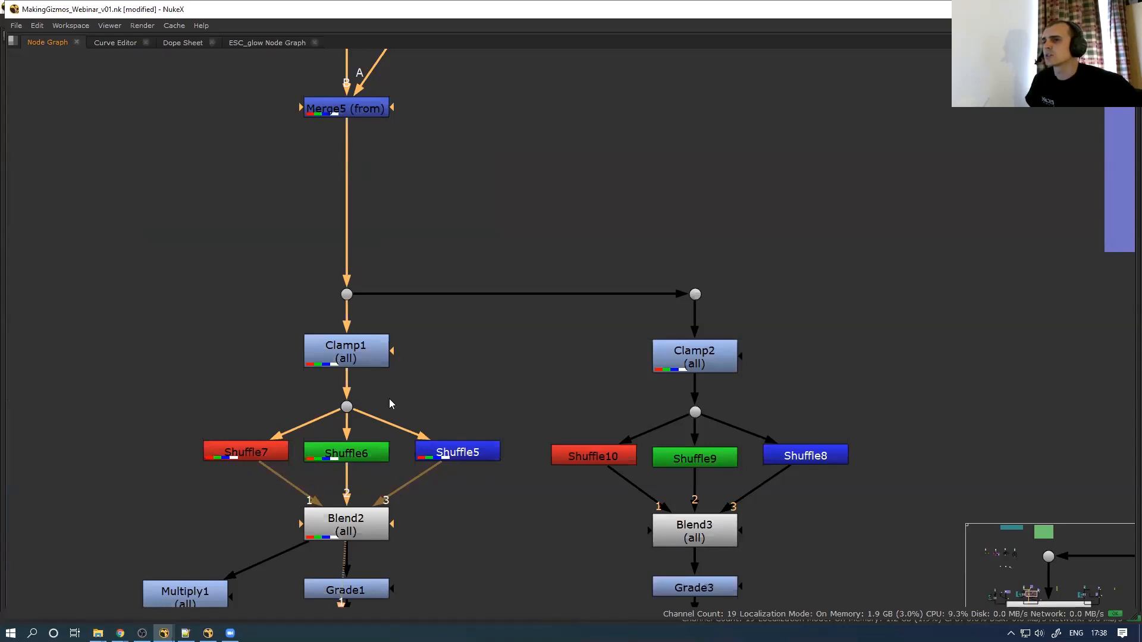
scroll(453, 395, down, 3)
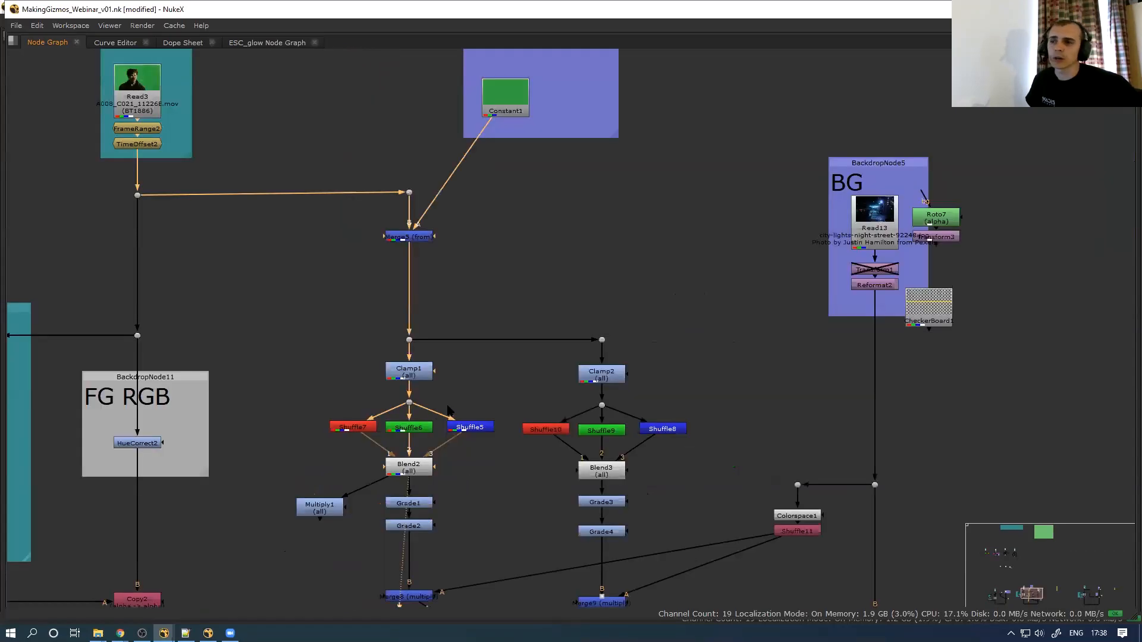
Restore the viewer beside the graph, open Blend2's and Multiply1's settings, and view the Multiply1 matte
click(409, 463)
key(space)
middle_drag(376, 461, 308, 479)
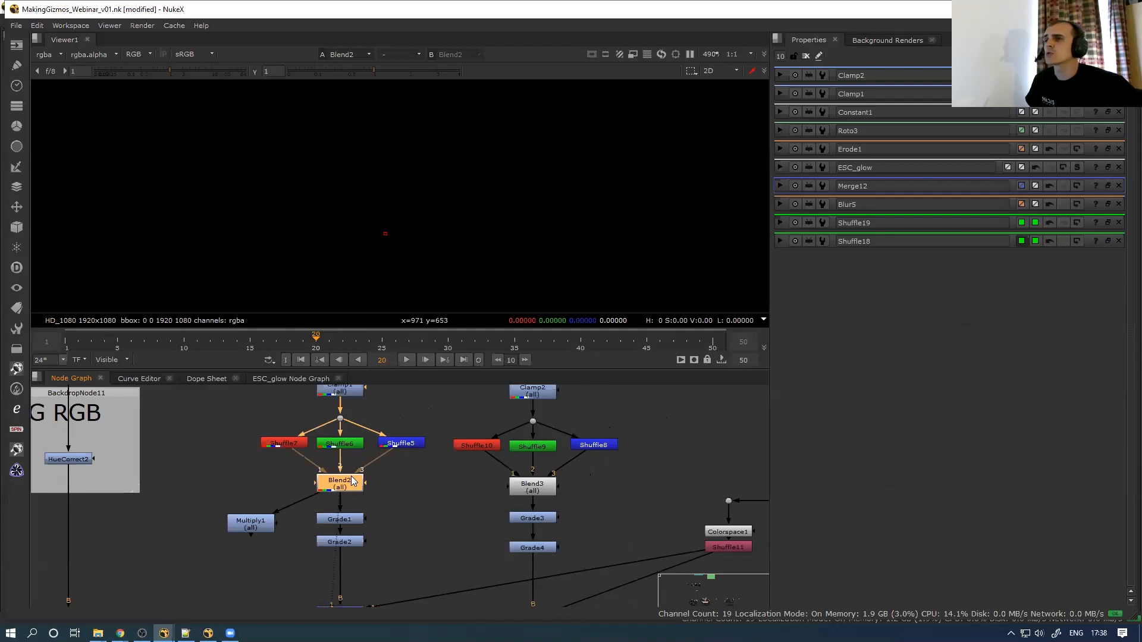
double_click(349, 478)
scroll(454, 204, down, 4)
double_click(257, 520)
key(1)
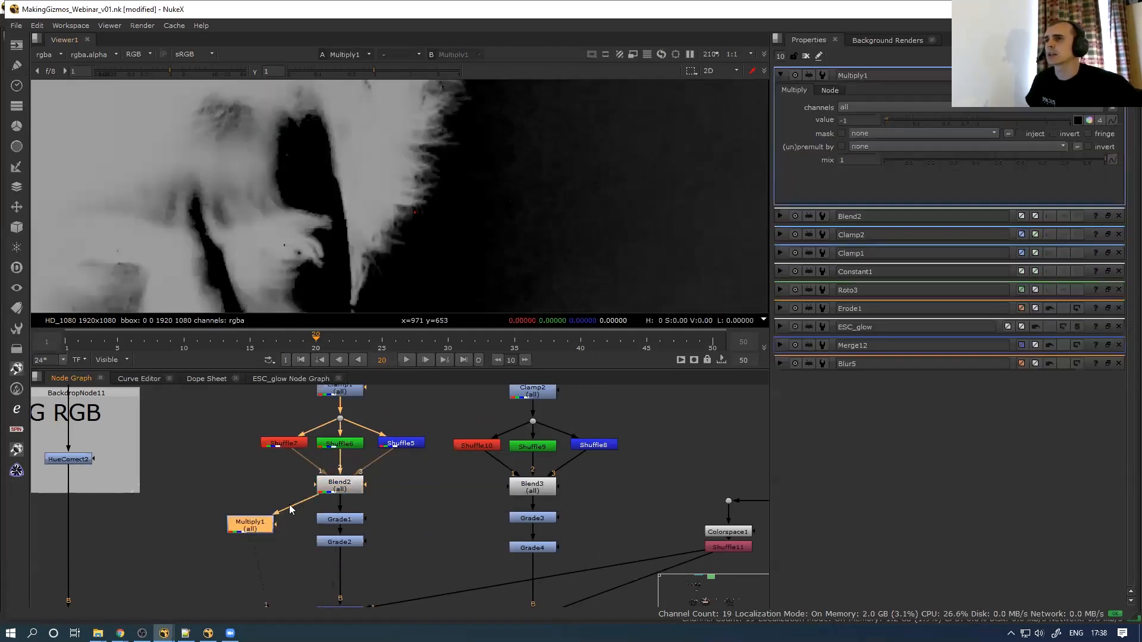
View Clamp2's colour output, brightening the viewer gain and then resetting it to normal
scroll(407, 174, down, 3)
scroll(374, 436, down, 3)
middle_drag(377, 447, 302, 483)
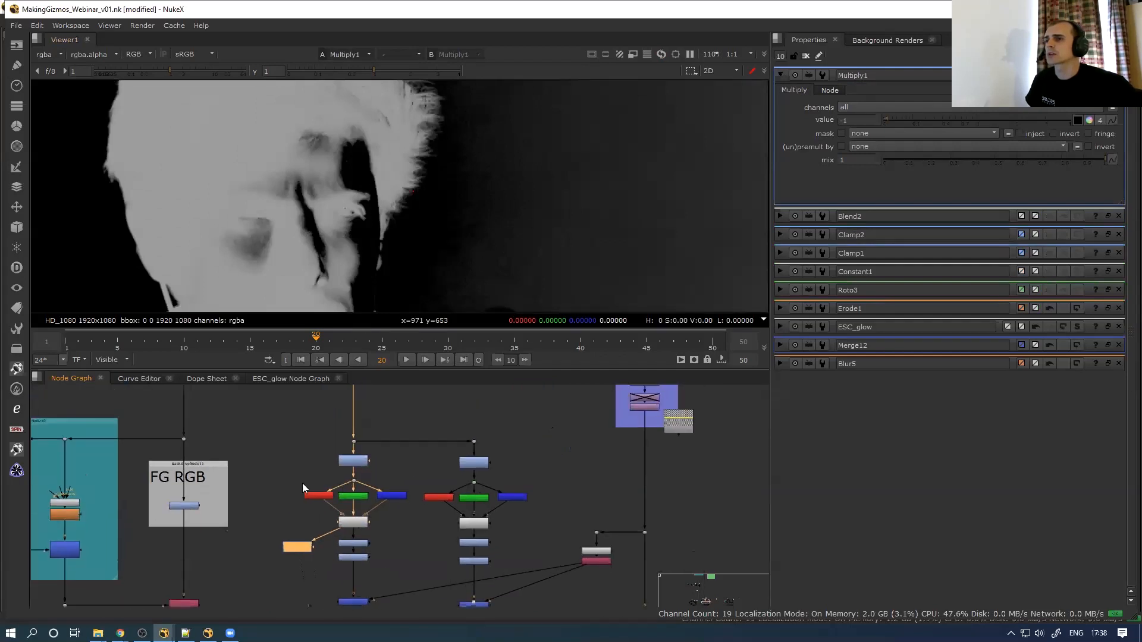
click(397, 443)
key(1)
scroll(419, 196, up, 2)
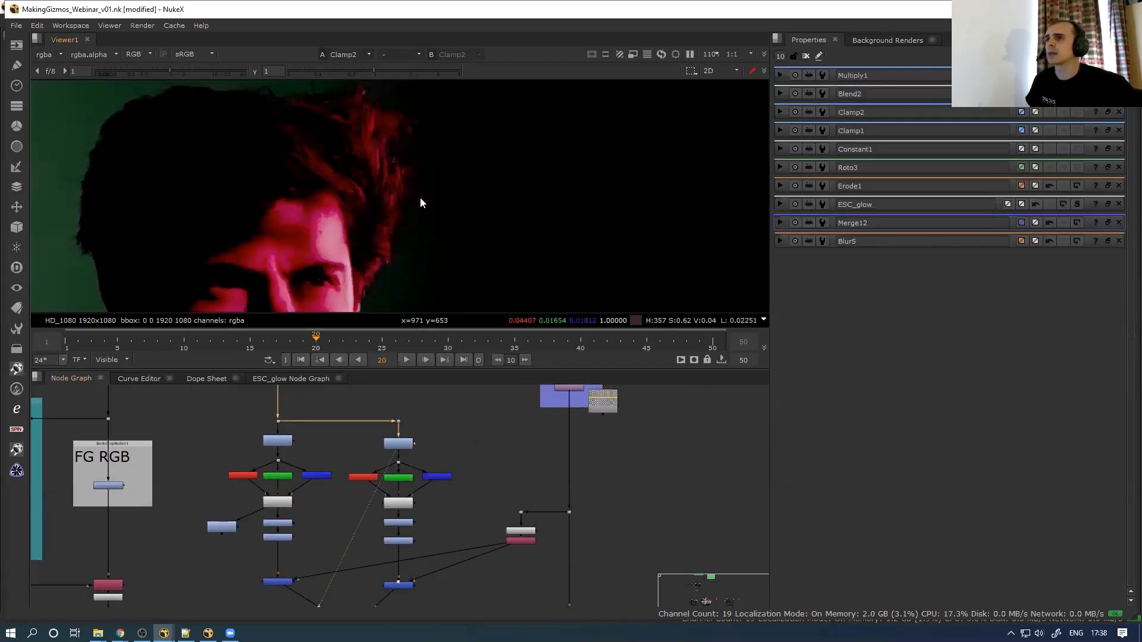
scroll(398, 204, down, 1)
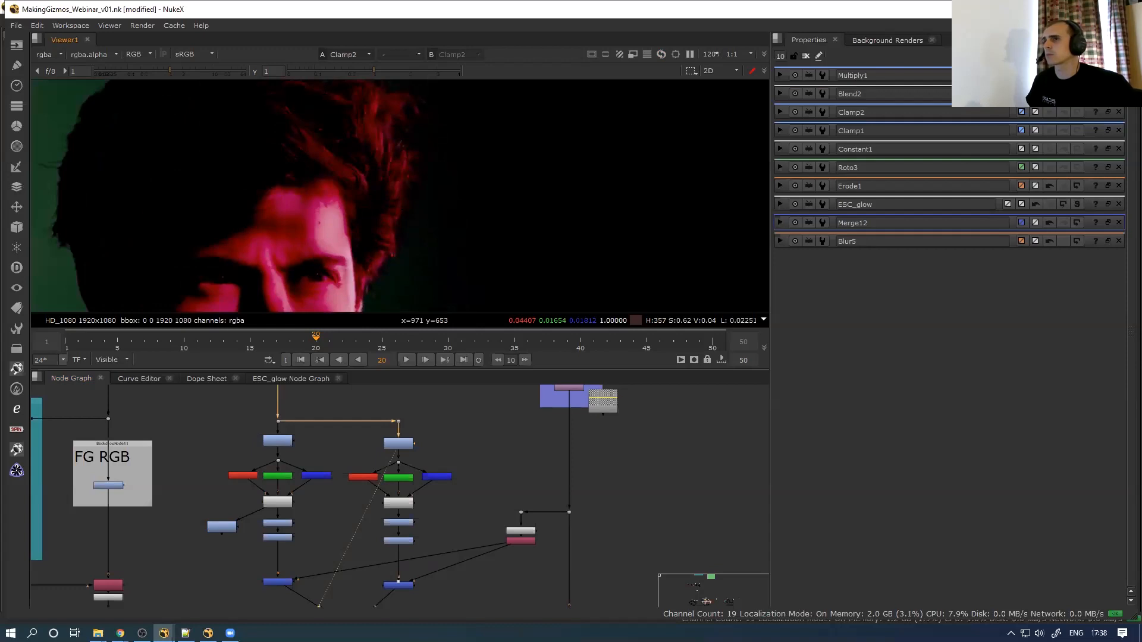
click(208, 71)
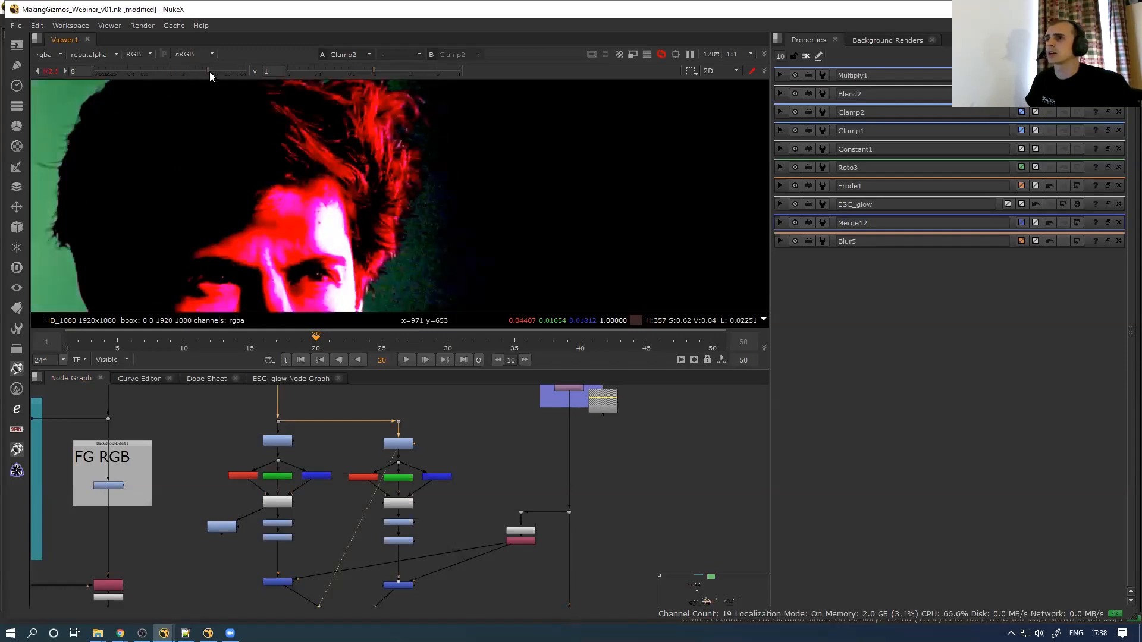
scroll(422, 213, up, 2)
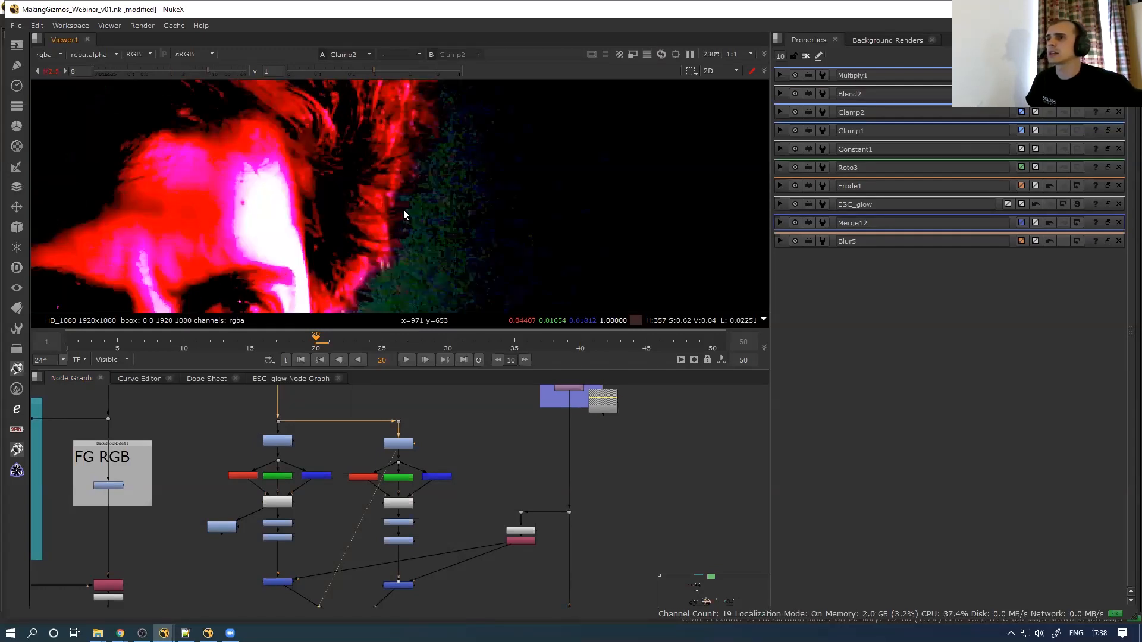
click(45, 71)
Cycle Clamp2's view through the red, green and blue channels, comparing against full colour, then select Blend2
key(r)
key(g)
key(b)
key(r)
key(g)
key(b)
key(r)
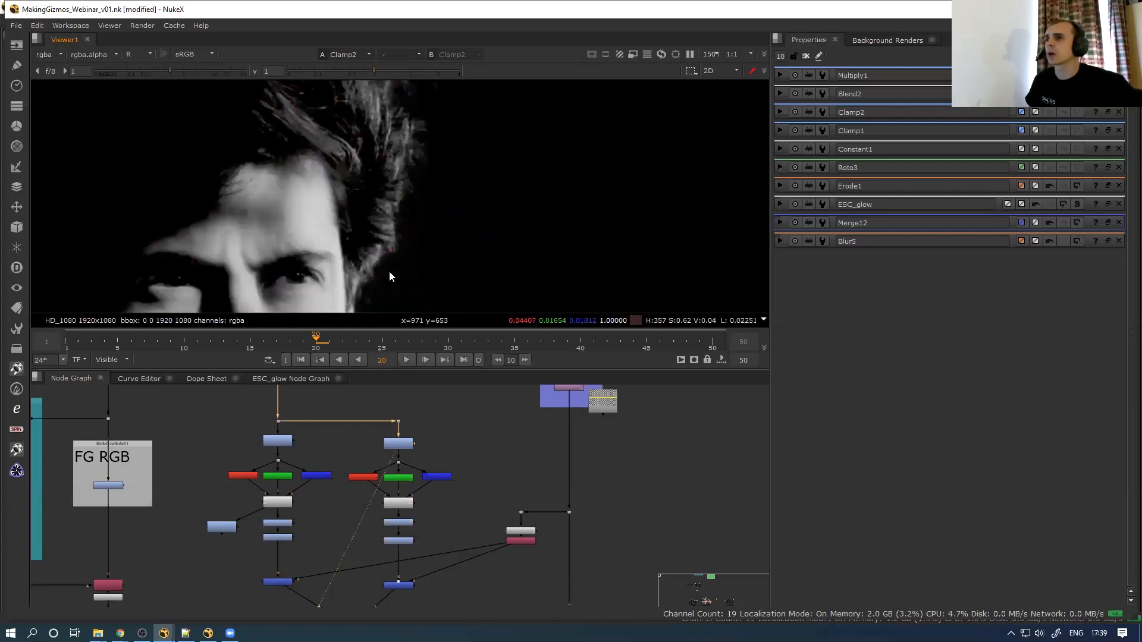
scroll(398, 262, up, 2)
scroll(392, 260, down, 2)
key(r)
key(r)
scroll(395, 244, up, 2)
key(r)
key(r)
key(b)
key(b)
key(b)
key(r)
key(r)
click(275, 503)
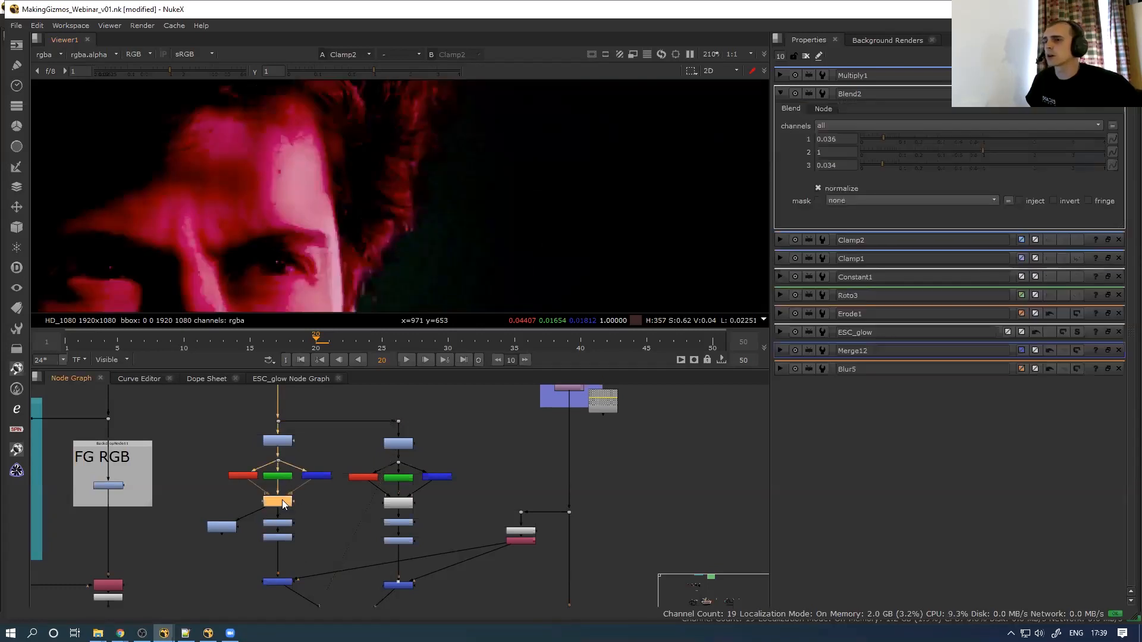
View Blend2 and the Multiply1 matte, briefly feed Multiply1 from Shuffle7, then reconnect it to Blend2
key(1)
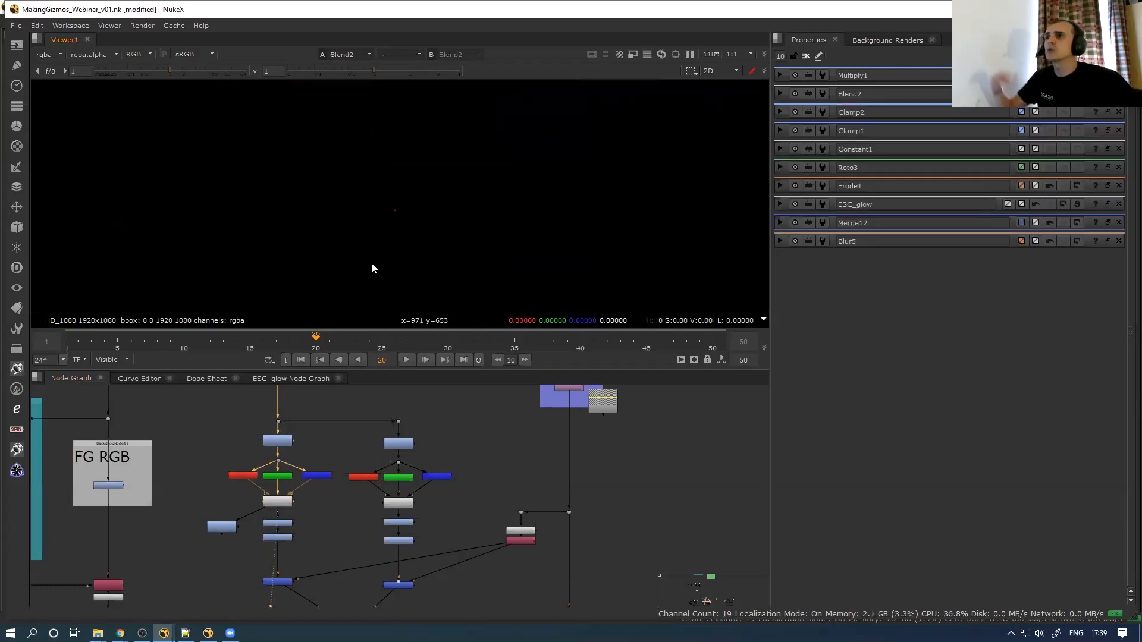
scroll(231, 523, up, 2)
click(216, 526)
key(1)
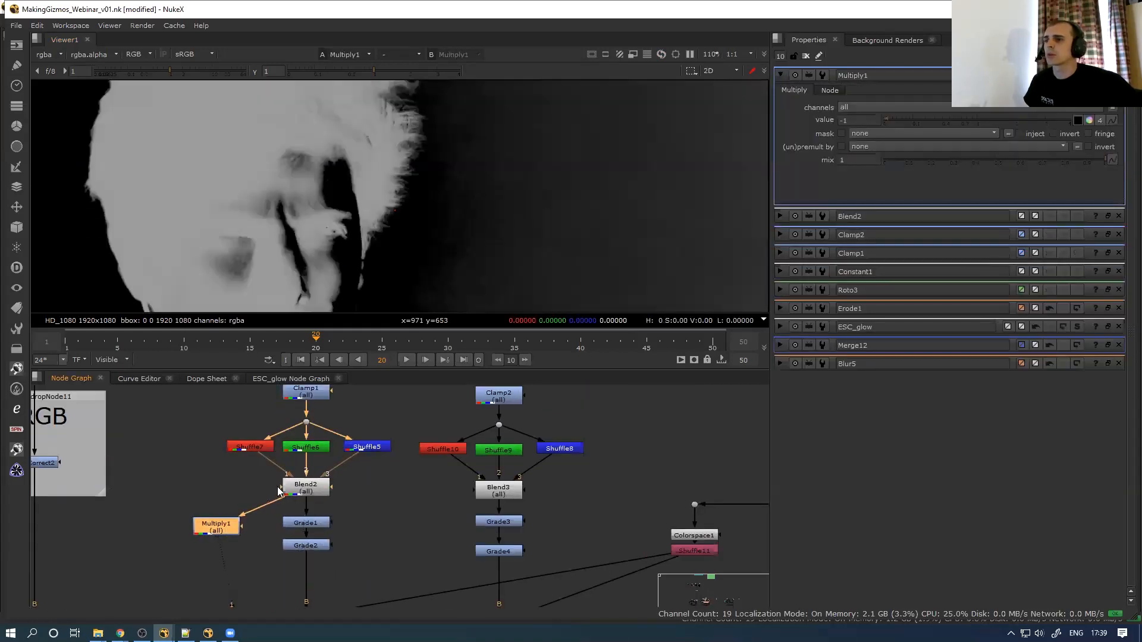
scroll(405, 184, up, 4)
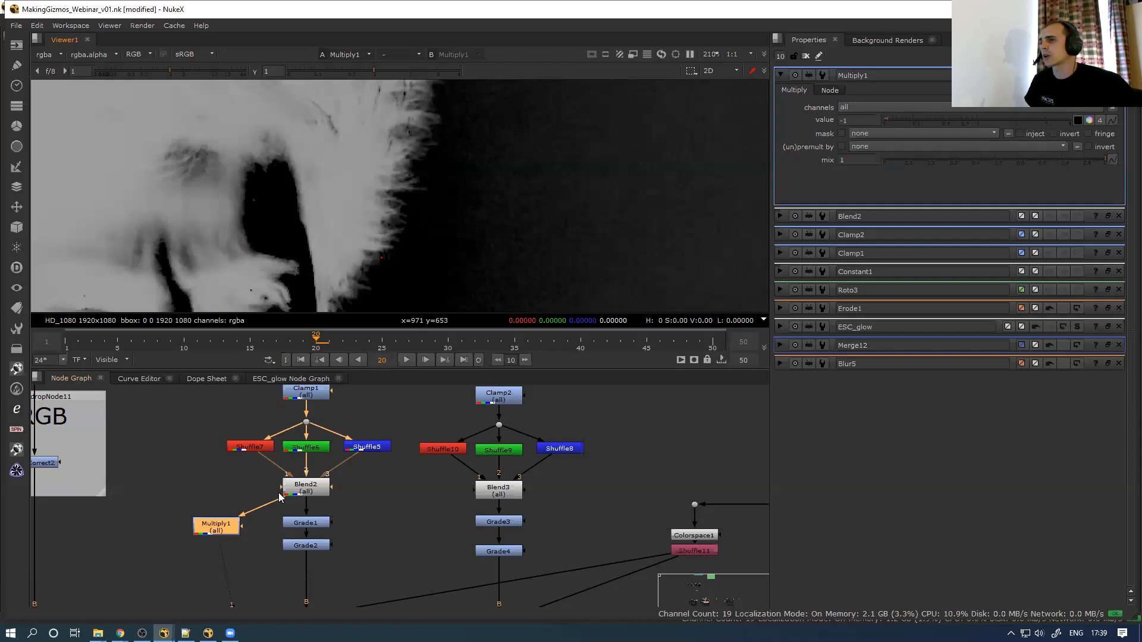
drag(279, 502, 302, 453)
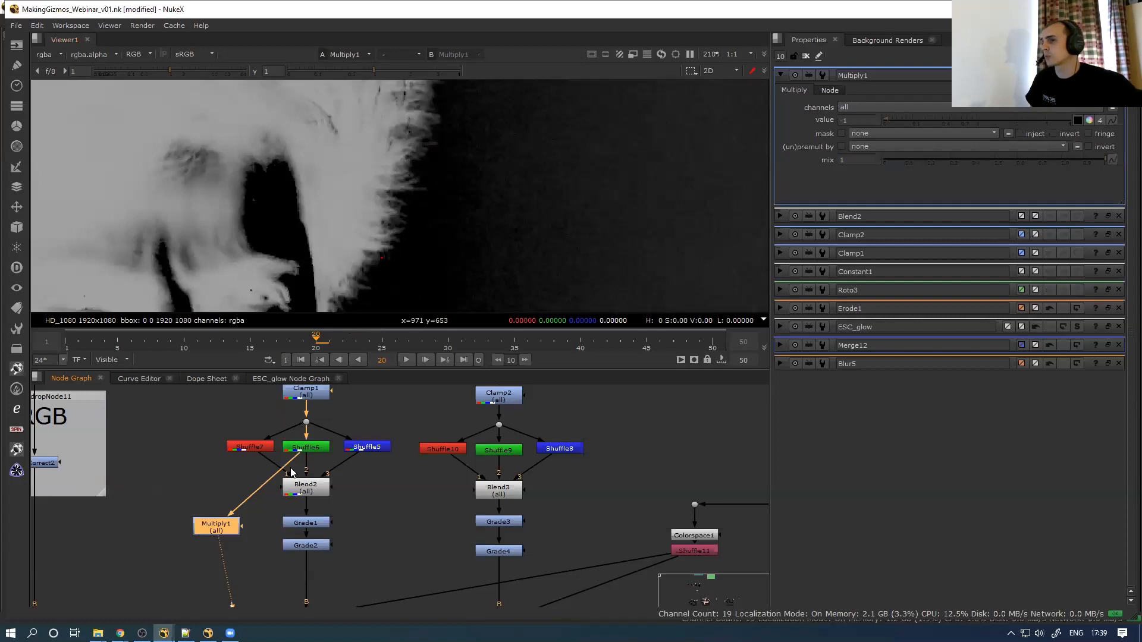
drag(298, 465, 305, 488)
Set Blend2's first and third channel weights to 0.065, keeping the second at 1
double_click(305, 487)
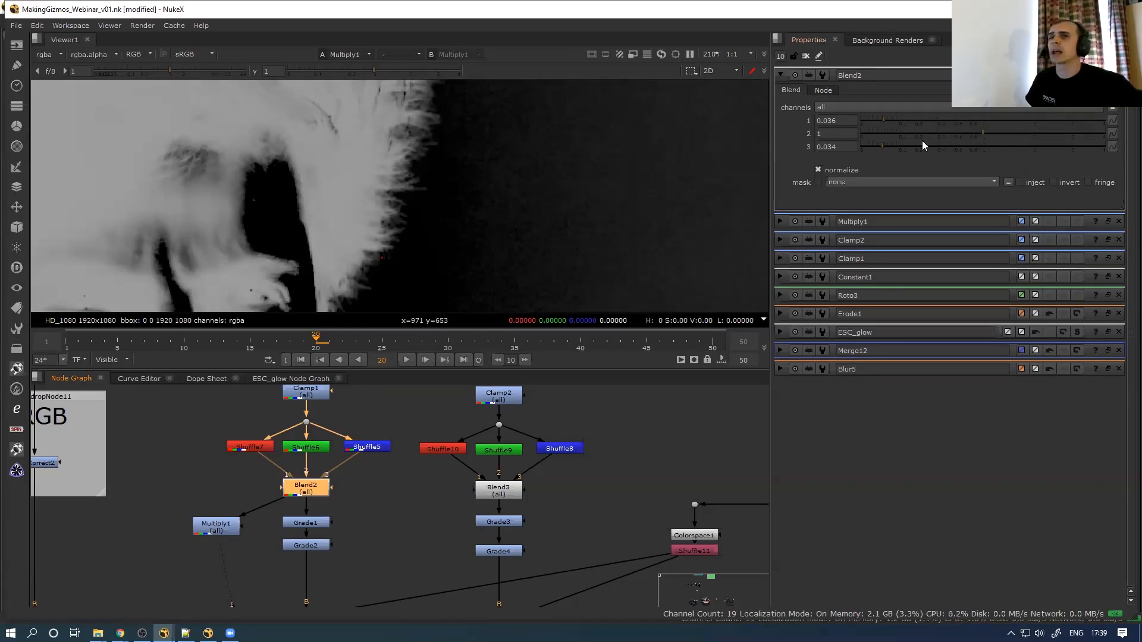
drag(884, 119, 933, 156)
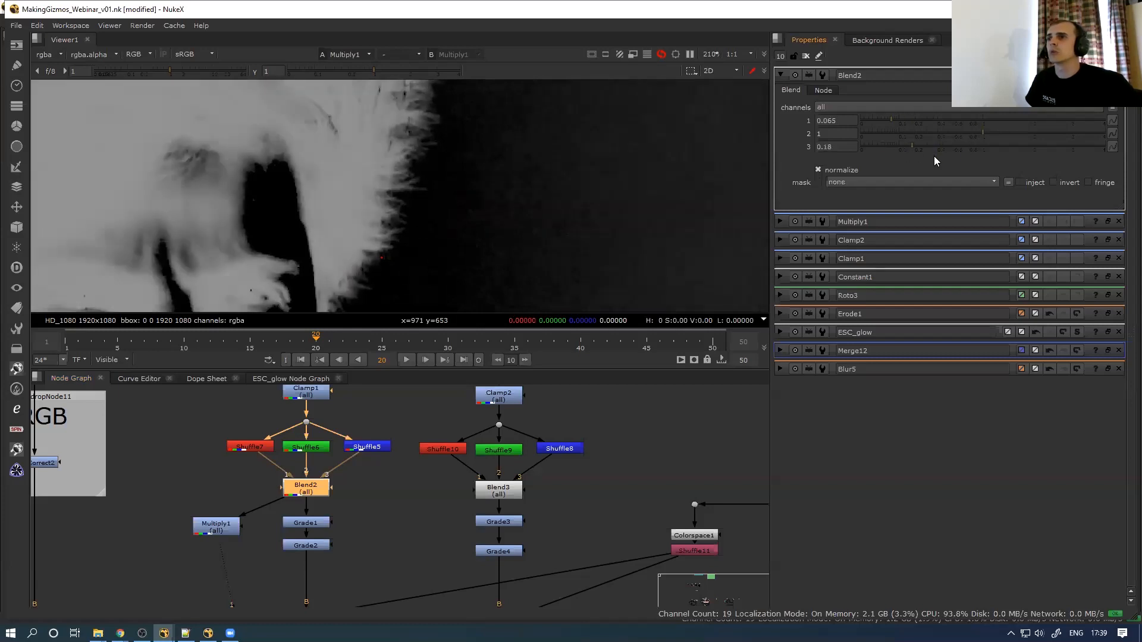
click(888, 147)
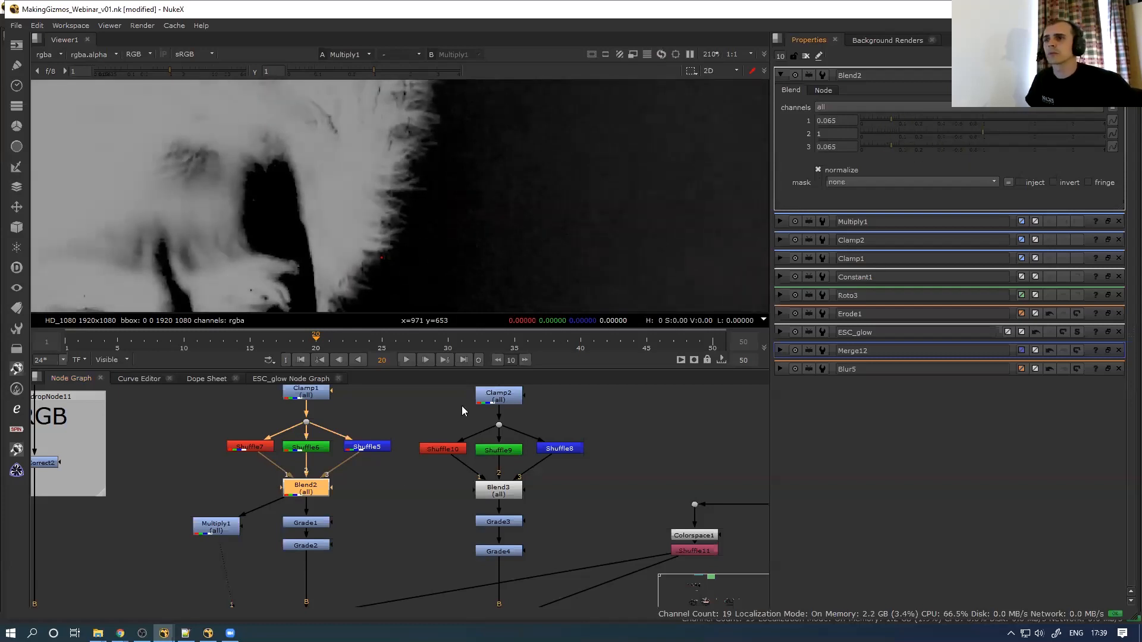
scroll(372, 493, down, 5)
scroll(149, 509, down, 4)
middle_drag(149, 510, 374, 476)
scroll(237, 466, up, 8)
View Saturation1's output, then frame the backdrop groups and view Merge5
double_click(278, 505)
key(1)
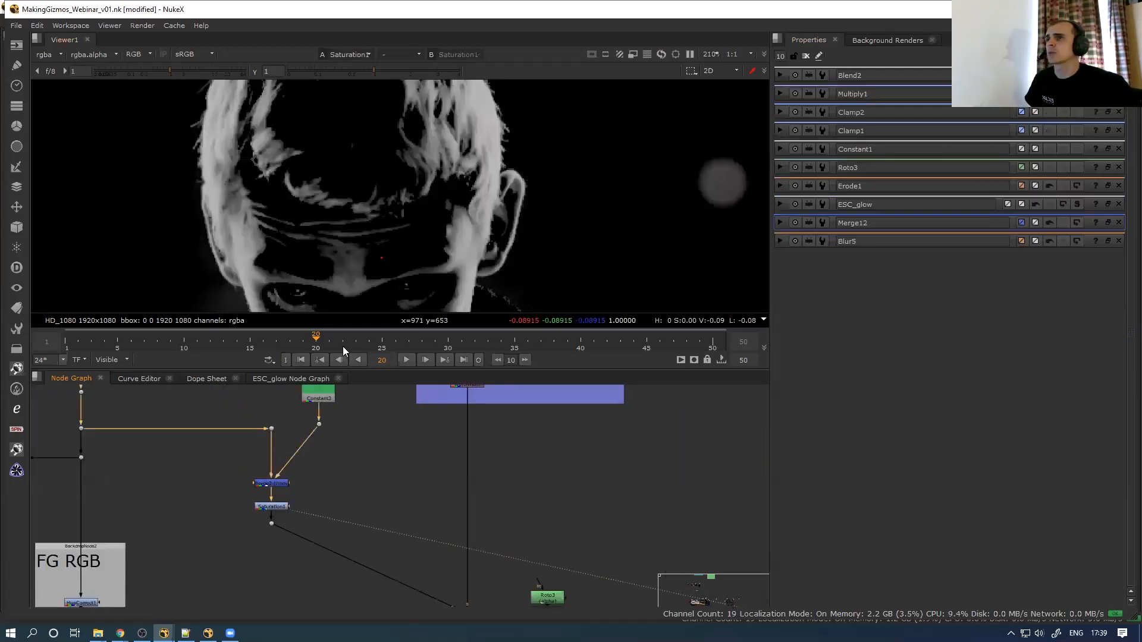
scroll(404, 206, down, 4)
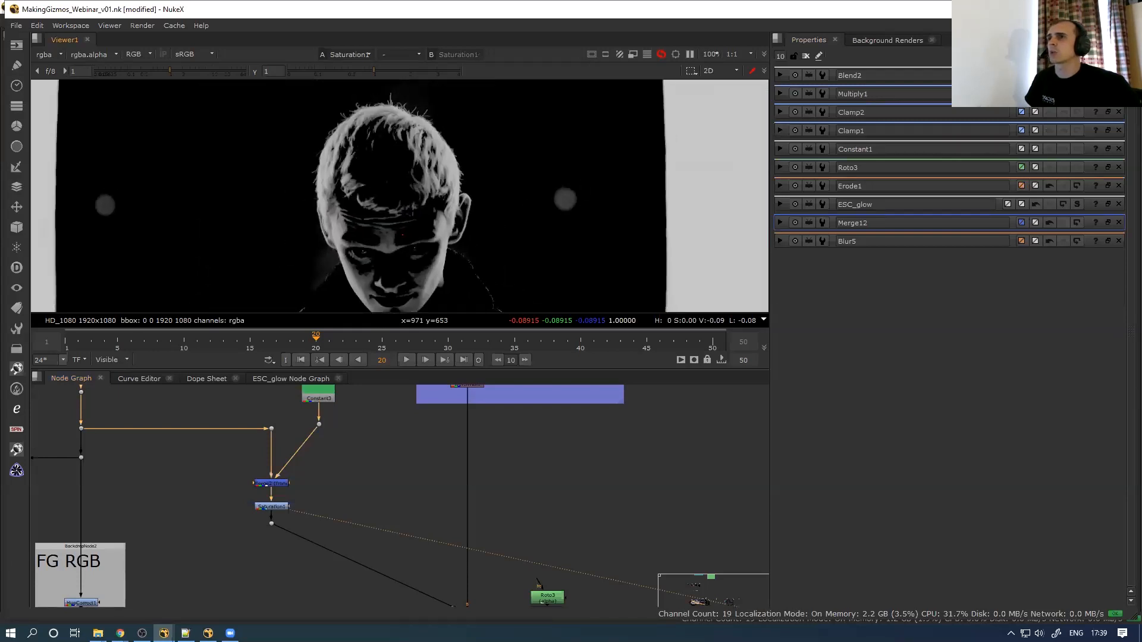
scroll(393, 93, up, 4)
scroll(554, 502, down, 4)
middle_drag(680, 484, 324, 443)
middle_drag(578, 407, 367, 467)
click(313, 440)
key(1)
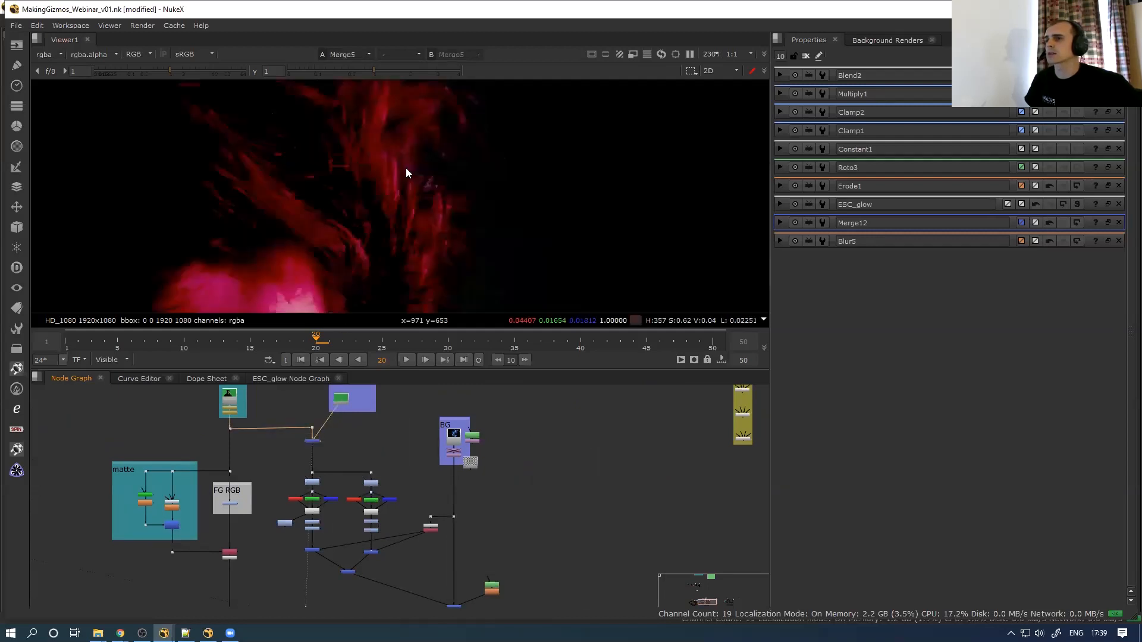
View the original Read3 plate, TimeOffset2's offset plate with its settings open, and Grade1's output
click(229, 396)
key(1)
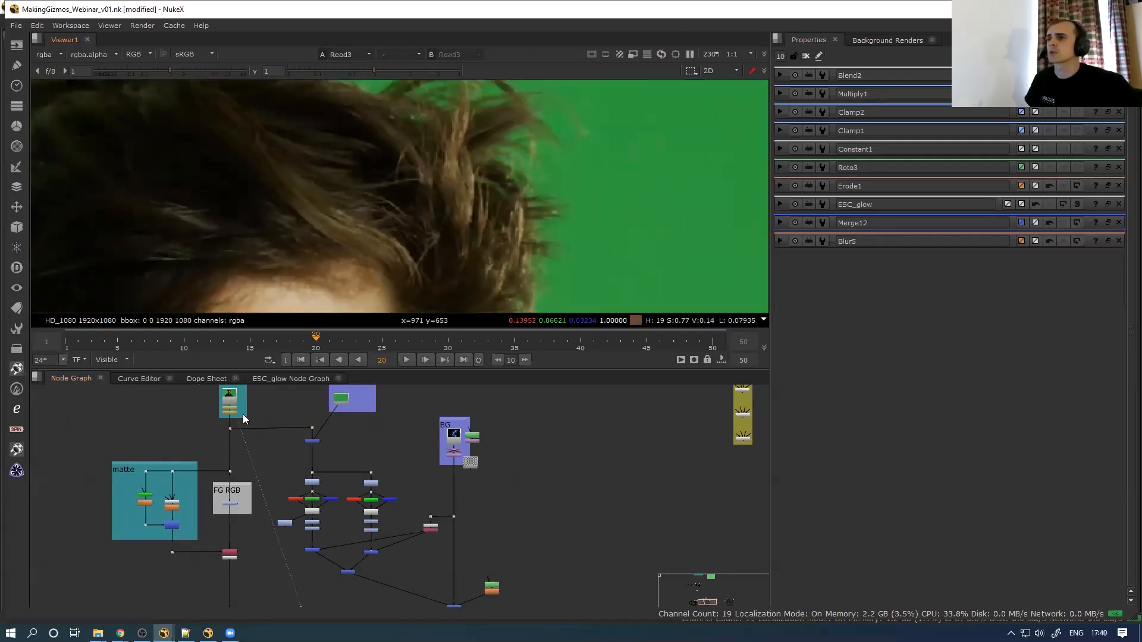
double_click(230, 412)
key(1)
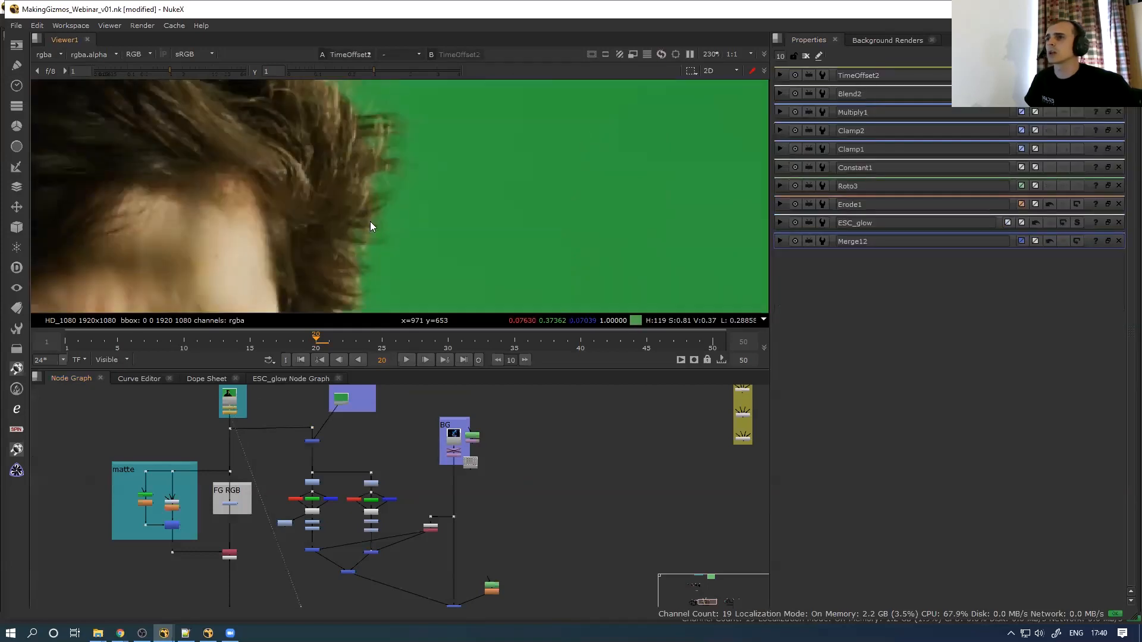
scroll(320, 546, up, 5)
double_click(295, 452)
key(1)
double_click(299, 451)
middle_drag(351, 453, 268, 461)
double_click(511, 455)
key(1)
key(d)
key(d)
key(d)
key(d)
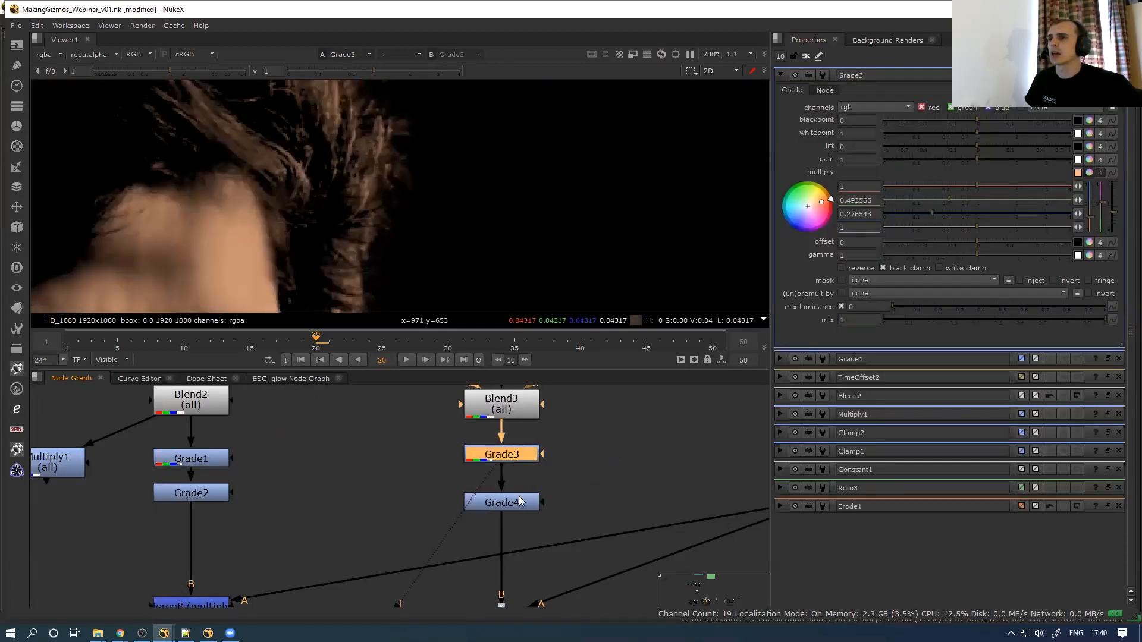
click(519, 505)
key(1)
click(519, 506)
key(d)
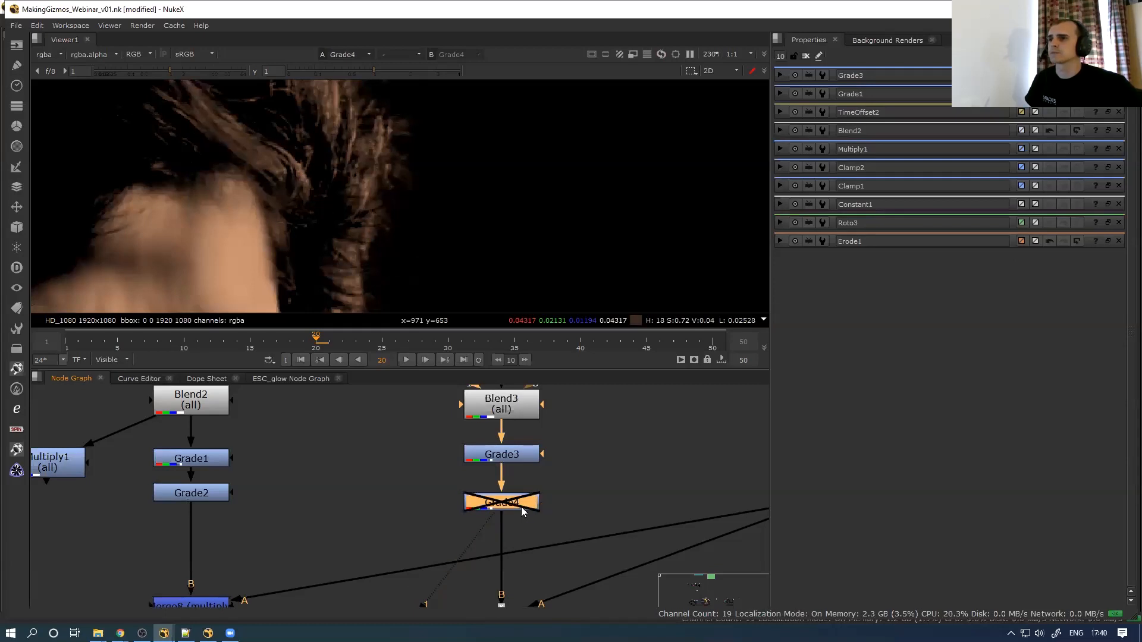
key(d)
scroll(403, 500, down, 10)
middle_drag(403, 501, 362, 482)
middle_drag(536, 397, 436, 471)
scroll(437, 471, up, 3)
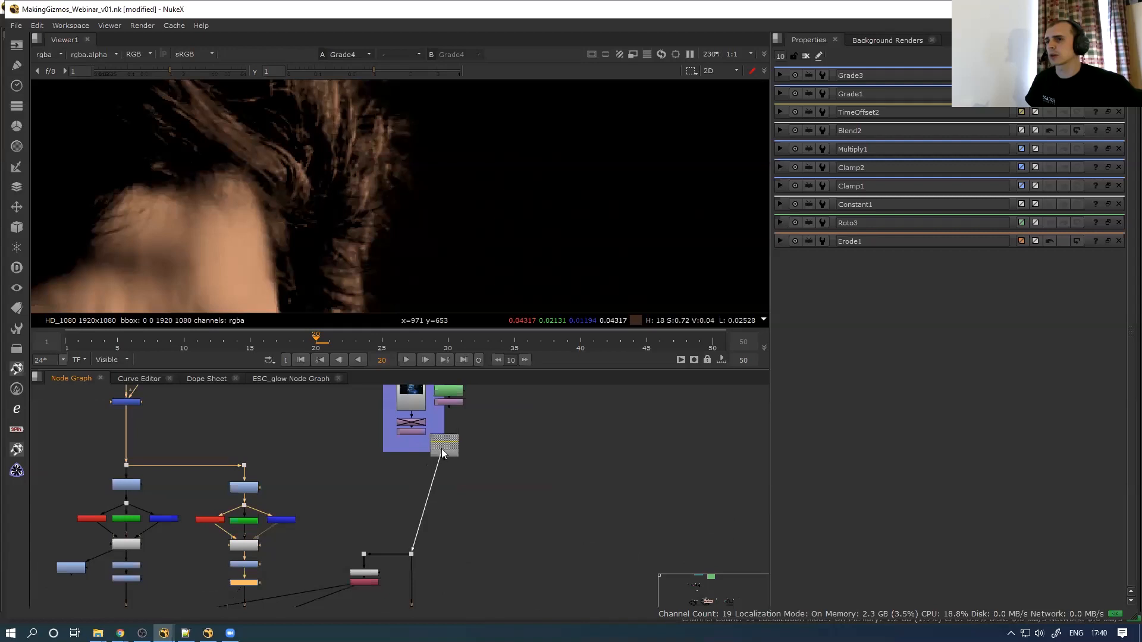
drag(441, 449, 408, 453)
key(1)
key(f)
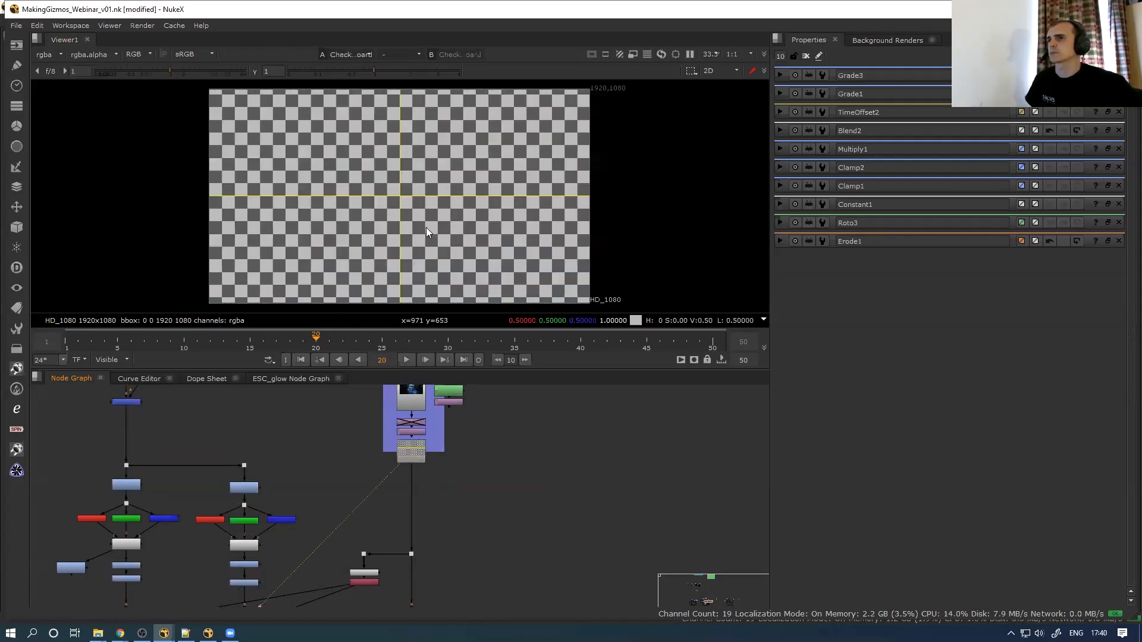
middle_drag(333, 560, 420, 430)
click(222, 492)
key(1)
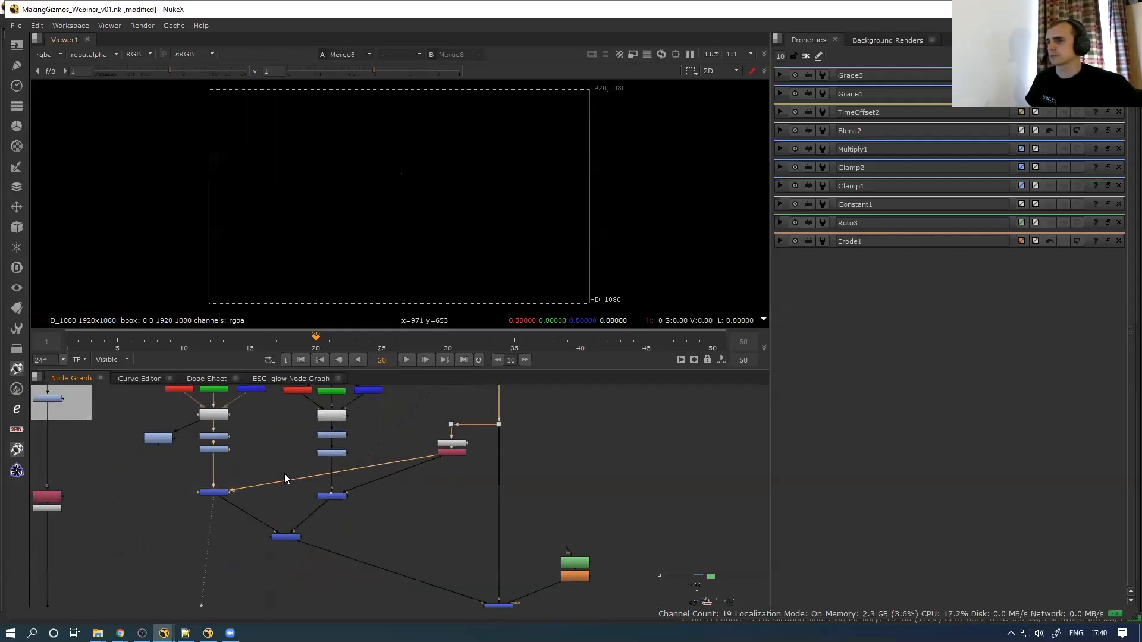
click(328, 496)
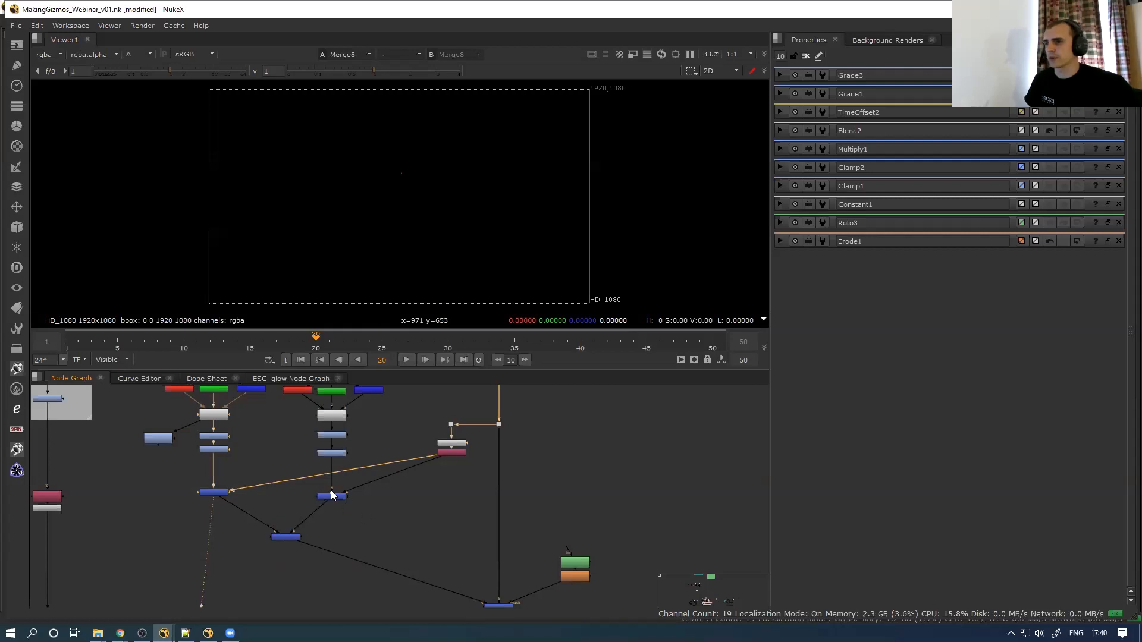
key(1)
middle_drag(400, 517, 388, 547)
middle_drag(399, 429, 374, 342)
drag(419, 568, 490, 522)
key(1)
key(a)
scroll(397, 141, up, 6)
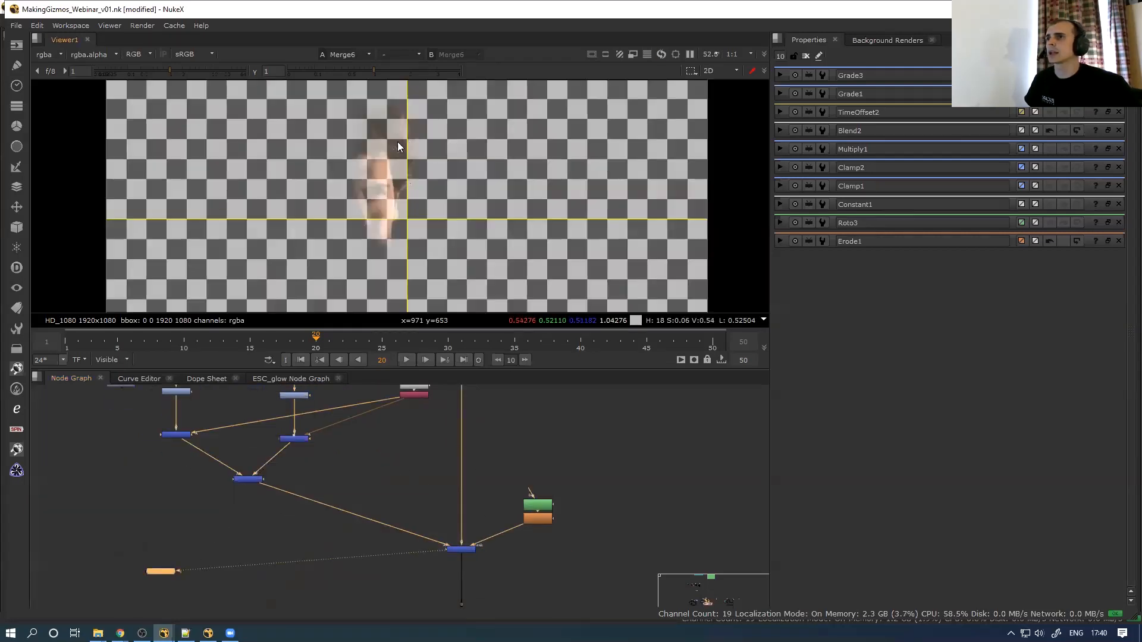
scroll(401, 157, up, 2)
middle_drag(287, 405, 308, 508)
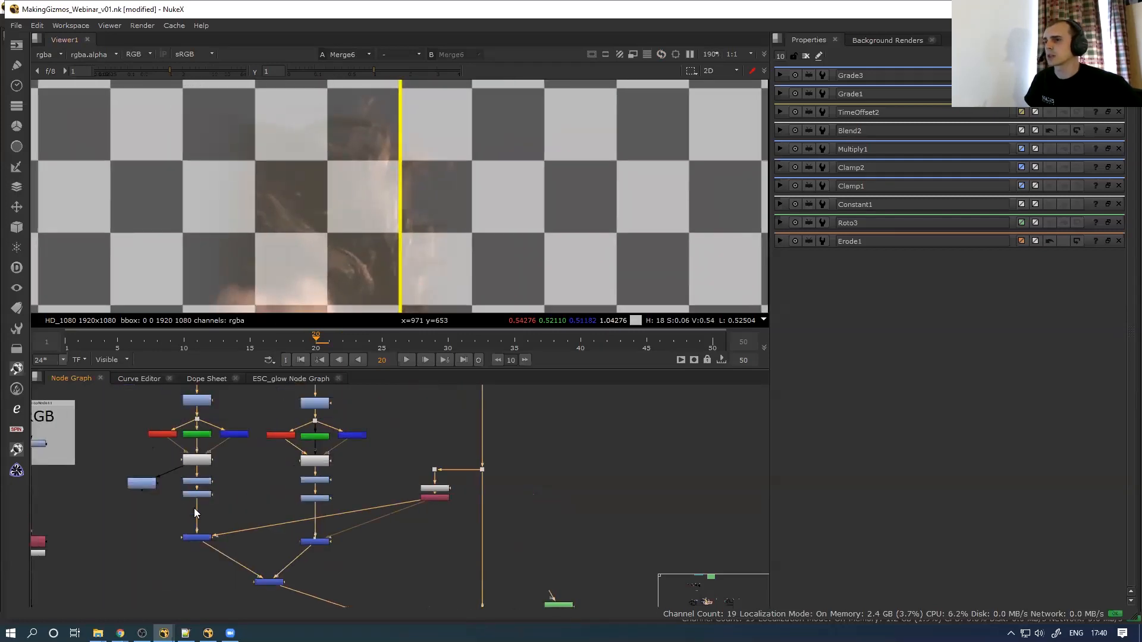
middle_drag(194, 513, 196, 472)
drag(236, 569, 302, 515)
key(d)
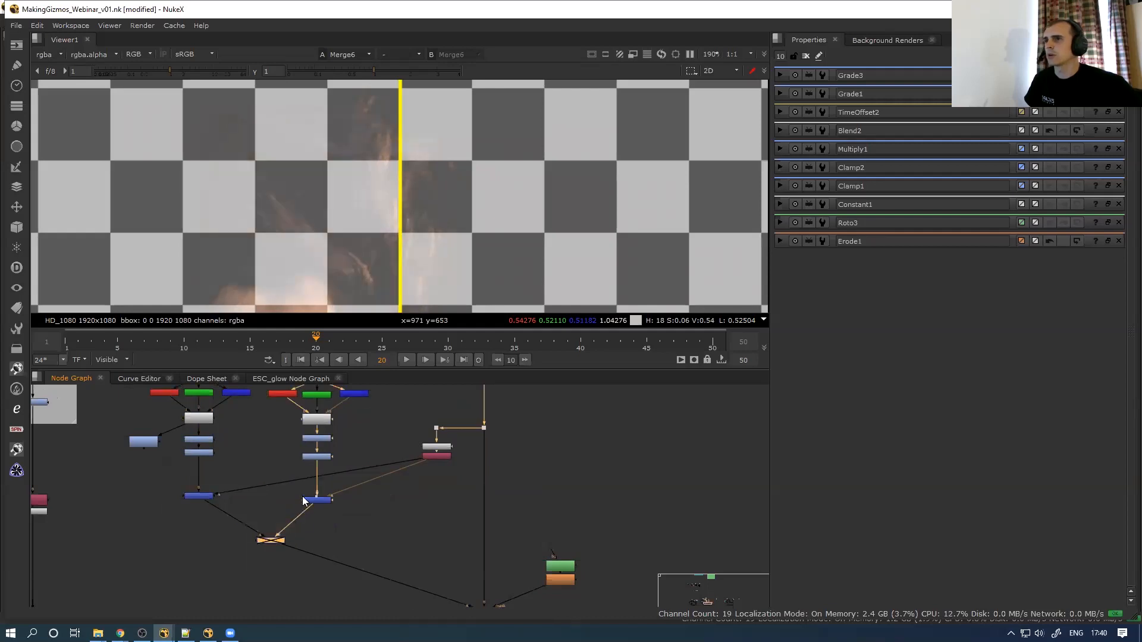
scroll(395, 214, down, 1)
scroll(426, 191, down, 1)
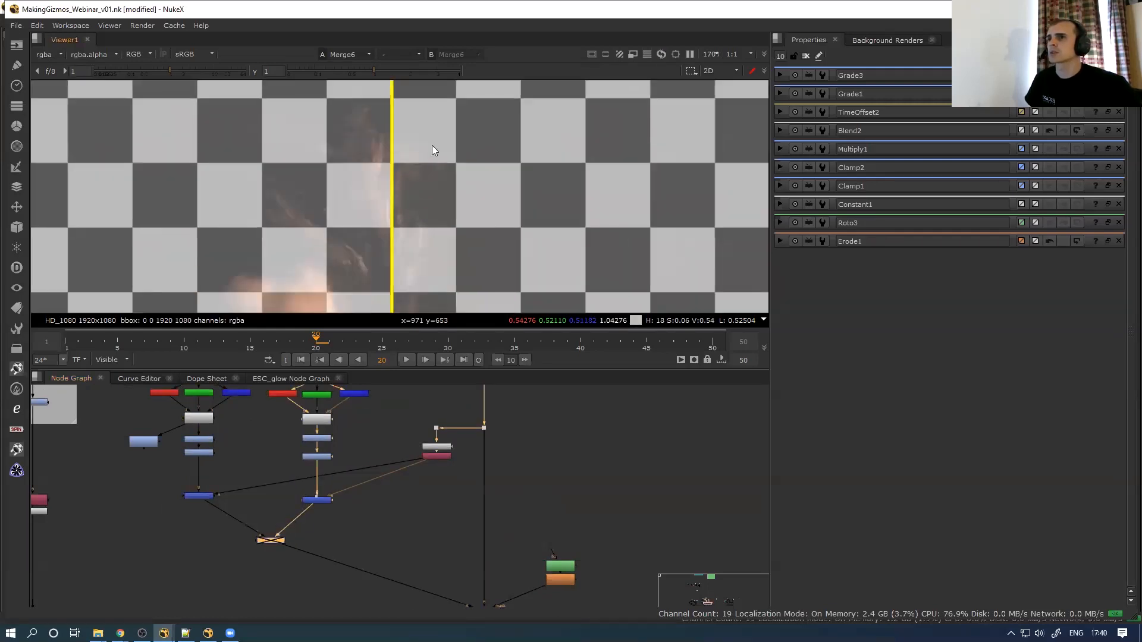
scroll(407, 239, up, 4)
middle_drag(407, 256, 404, 164)
middle_drag(401, 282, 396, 212)
scroll(316, 464, up, 2)
drag(286, 454, 371, 404)
key(d)
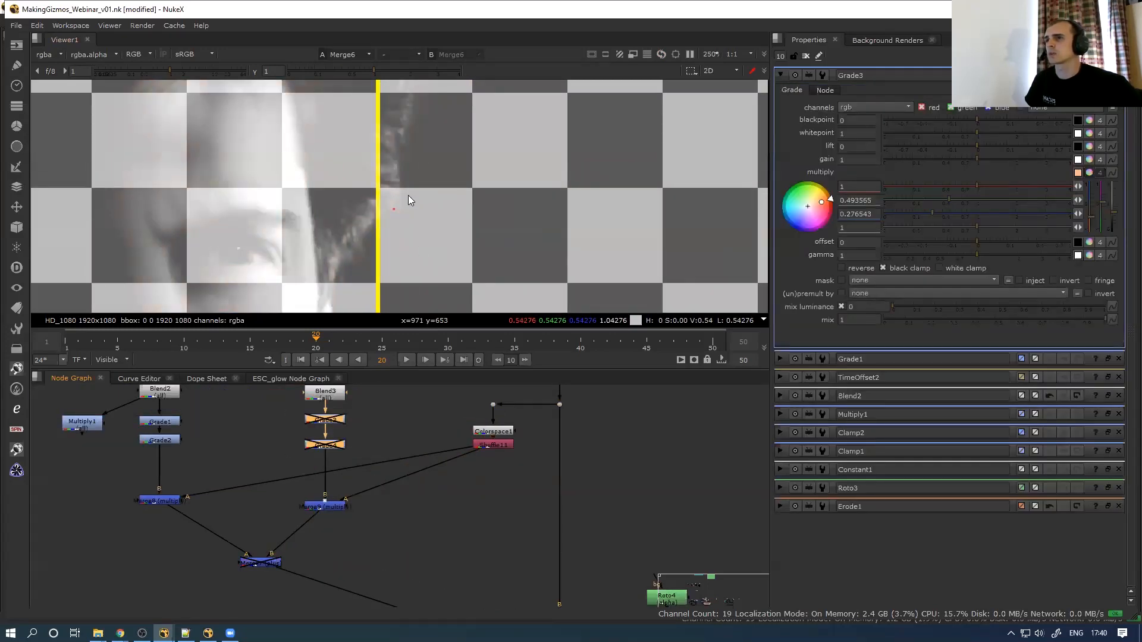
scroll(356, 413, up, 2)
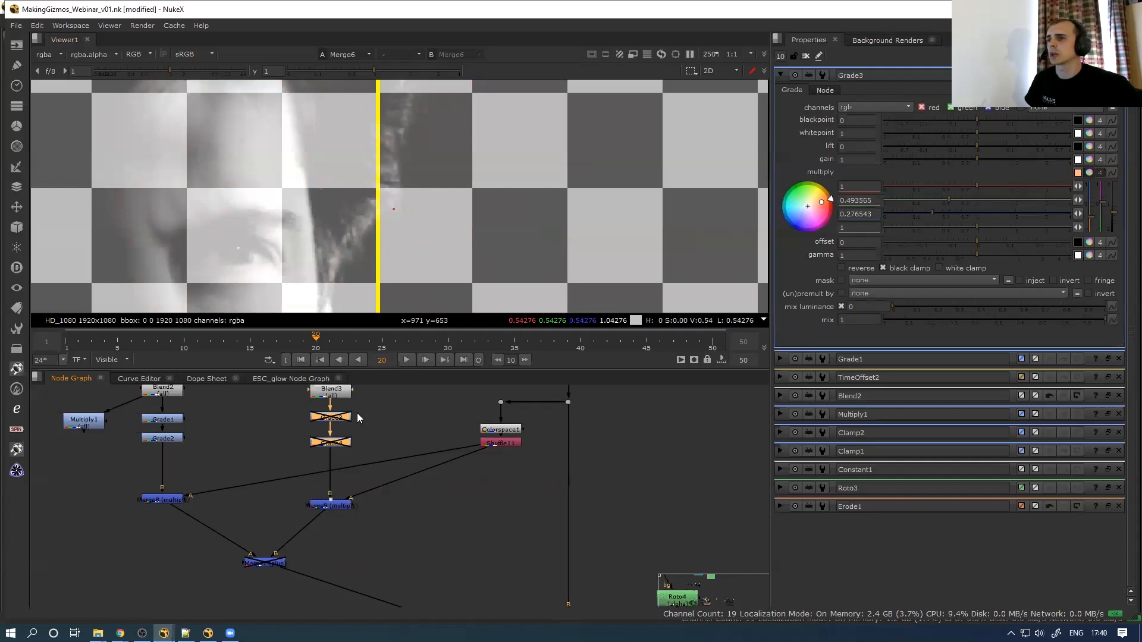
click(337, 418)
key(d)
key(d)
key(d)
key(d)
key(d)
key(d)
key(d)
click(331, 446)
key(d)
double_click(334, 447)
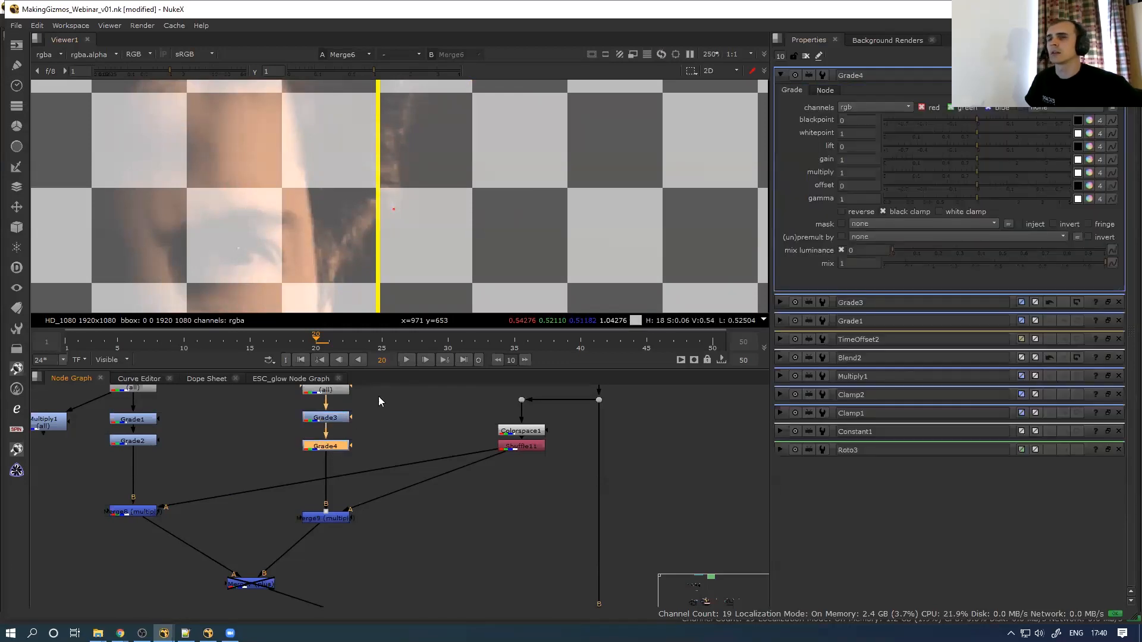
mouse_move(968, 161)
mouse_down()
mouse_move(948, 160)
mouse_move(973, 160)
mouse_up()
ctrl+click(987, 158)
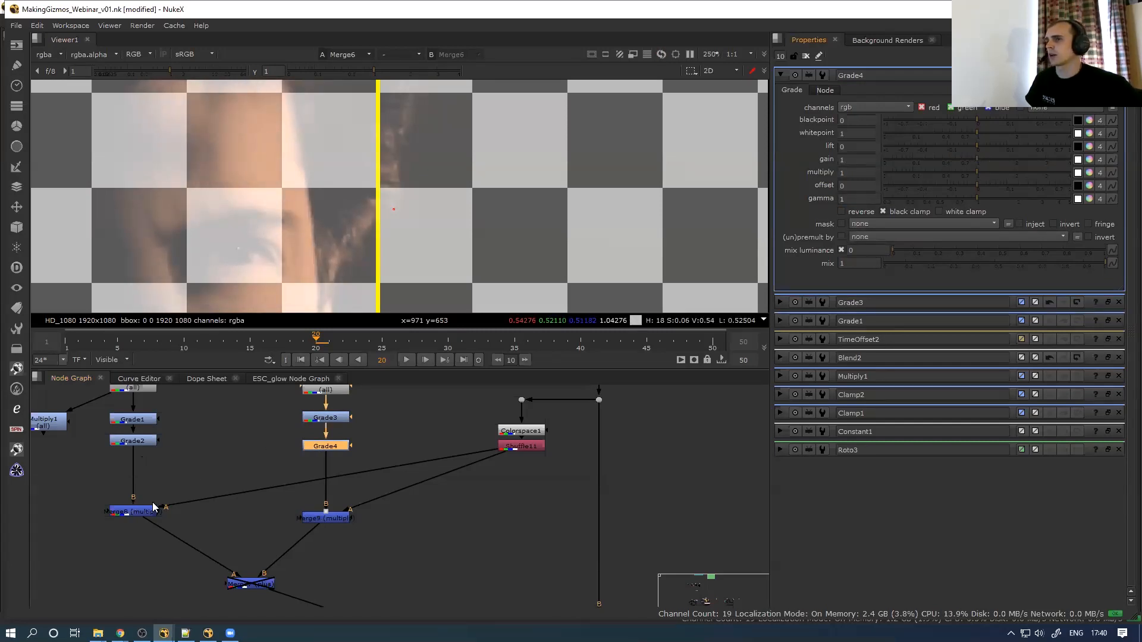
drag(217, 603, 304, 560)
middle_drag(75, 476, 210, 499)
drag(238, 498, 330, 419)
key(d)
middle_drag(321, 434, 308, 473)
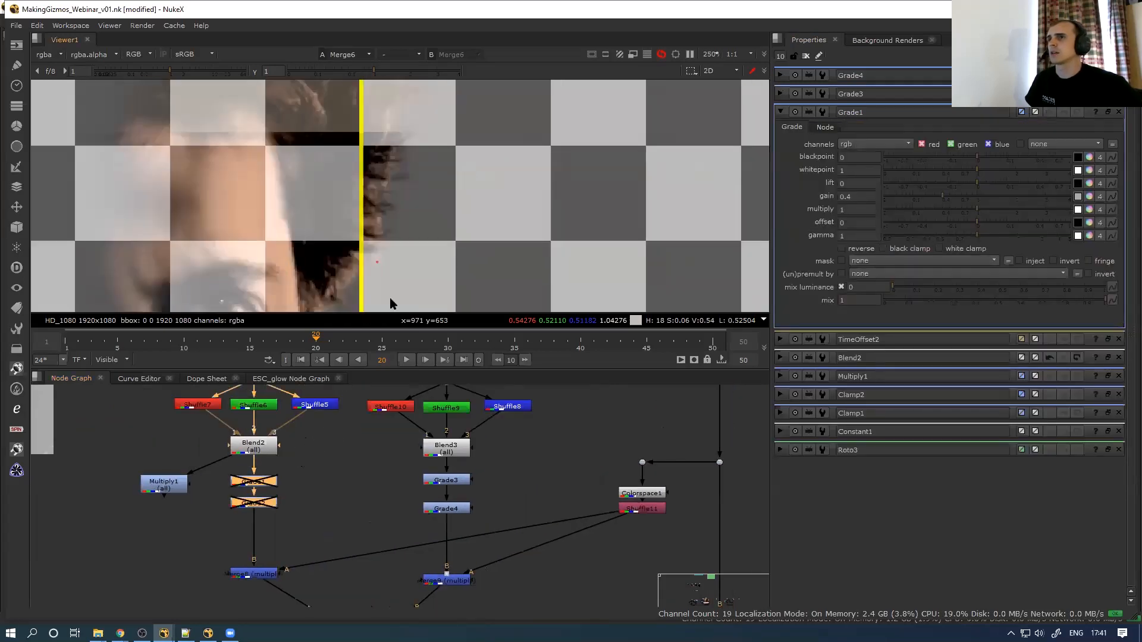
middle_drag(390, 298, 391, 326)
scroll(267, 491, up, 3)
click(271, 511)
key(d)
key(d)
key(d)
key(d)
key(d)
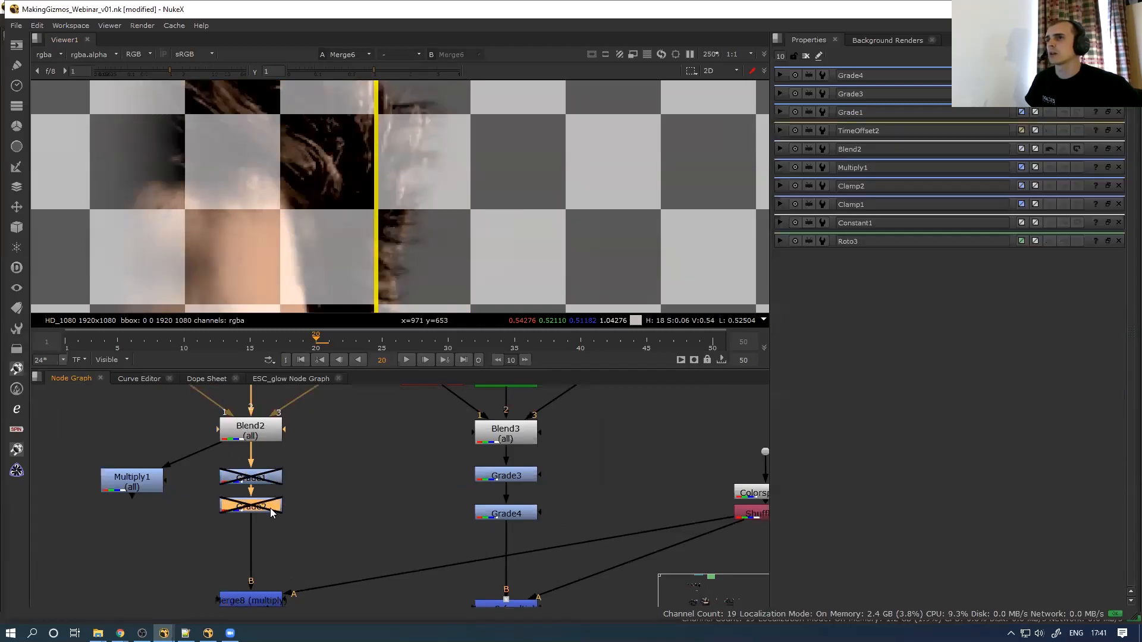
key(d)
key(d)
key(d)
key(d)
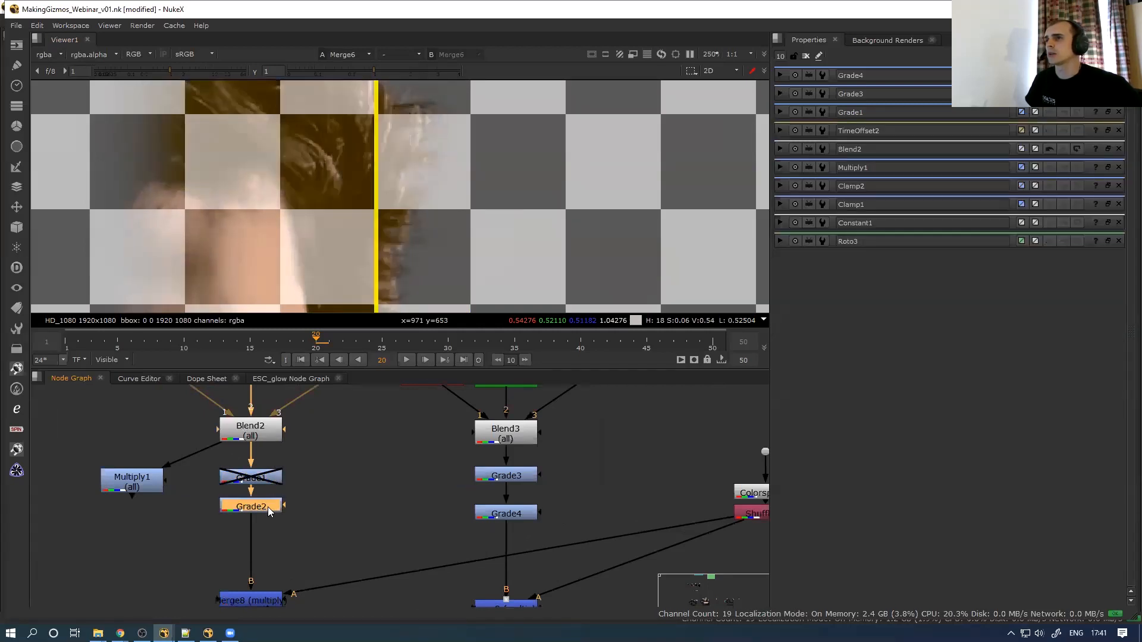
click(266, 483)
key(d)
key(d)
key(d)
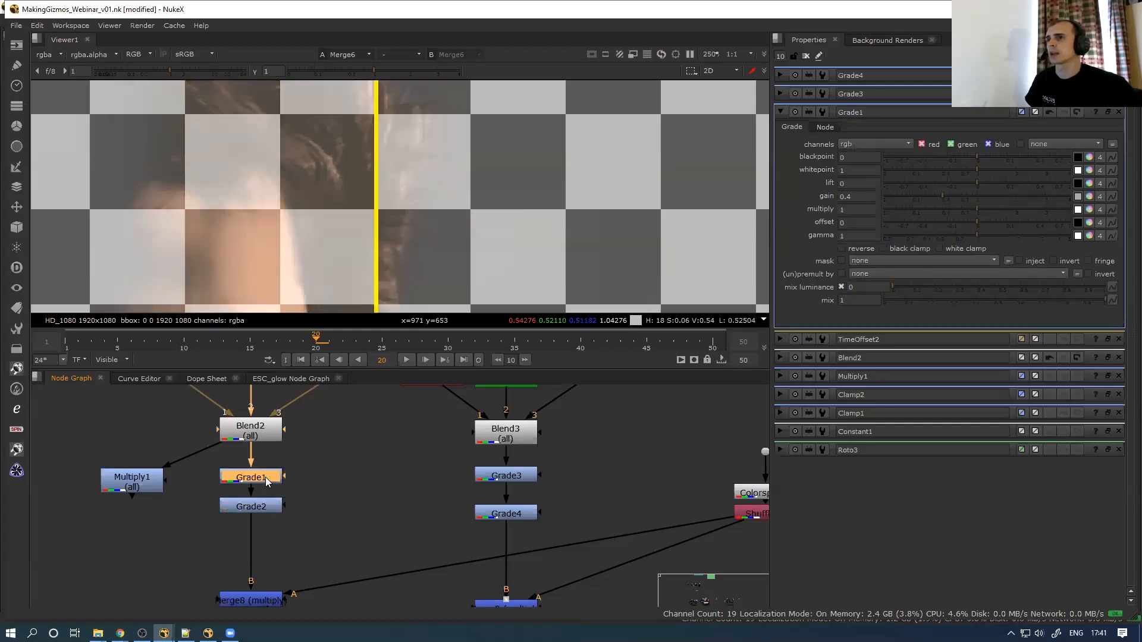
key(d)
key(d)
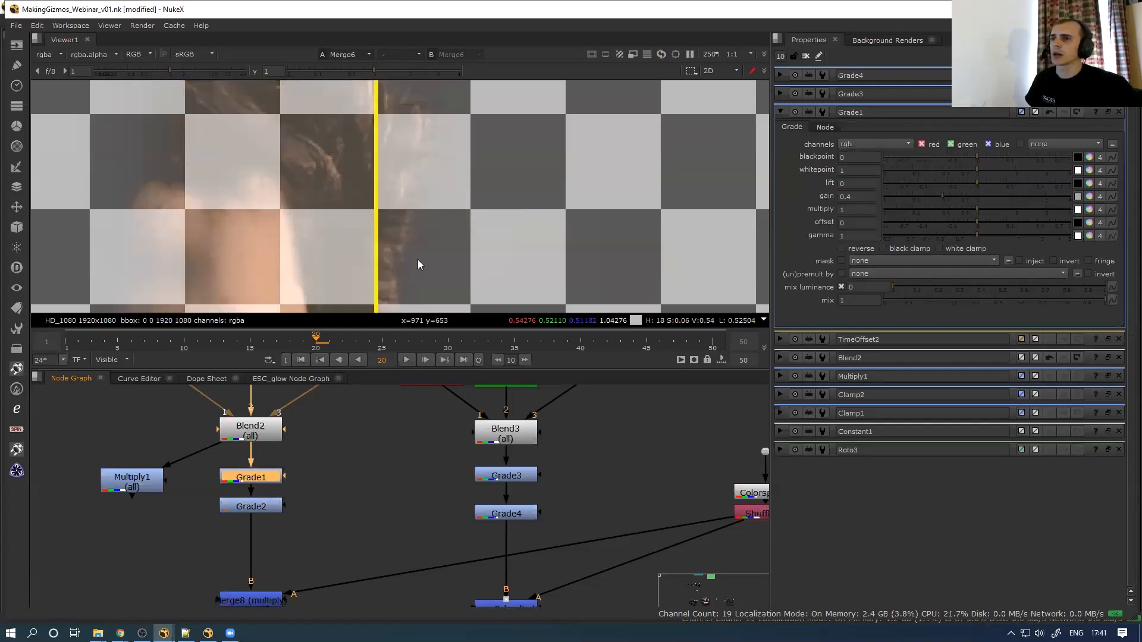
key(d)
key(d)
key(d)
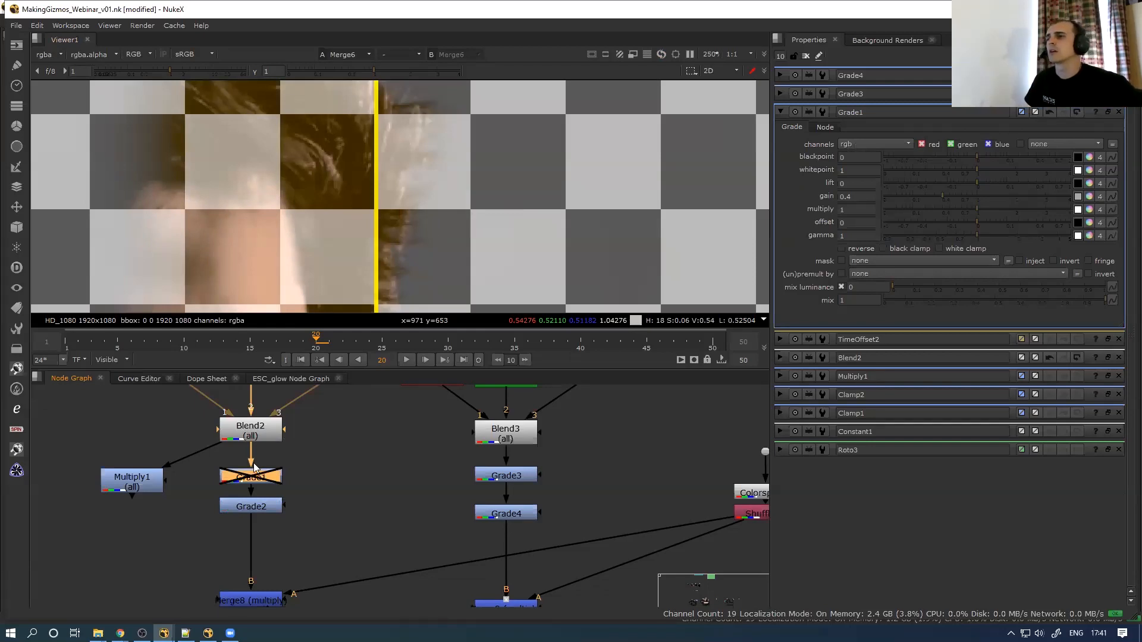
key(d)
scroll(345, 494, down, 5)
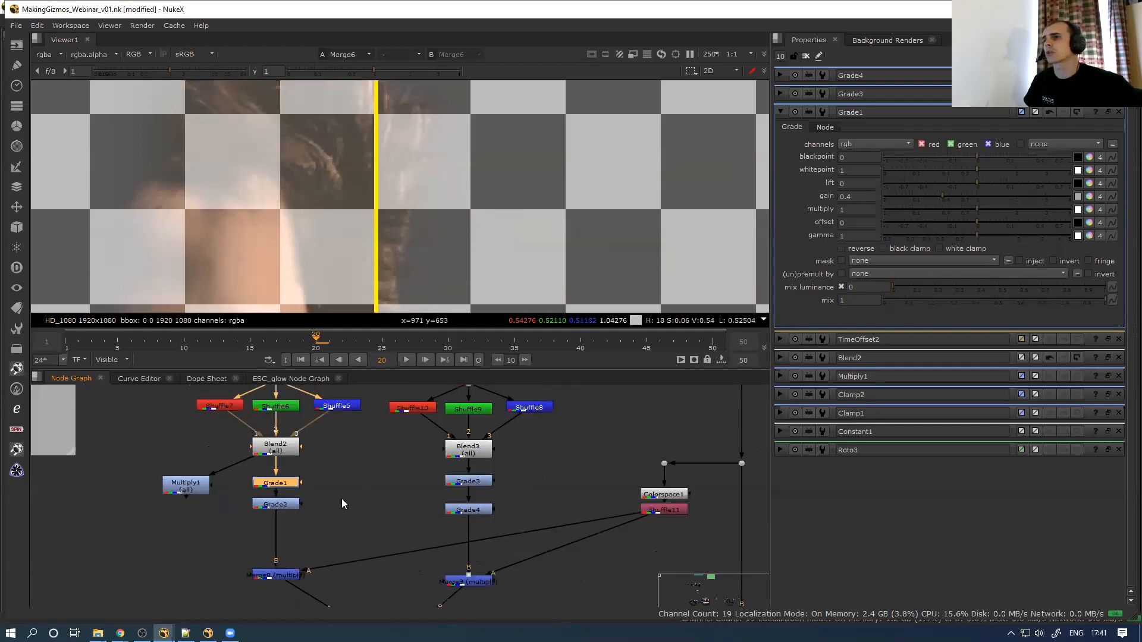
drag(202, 514, 307, 462)
middle_drag(561, 432, 487, 445)
click(487, 446)
key(1)
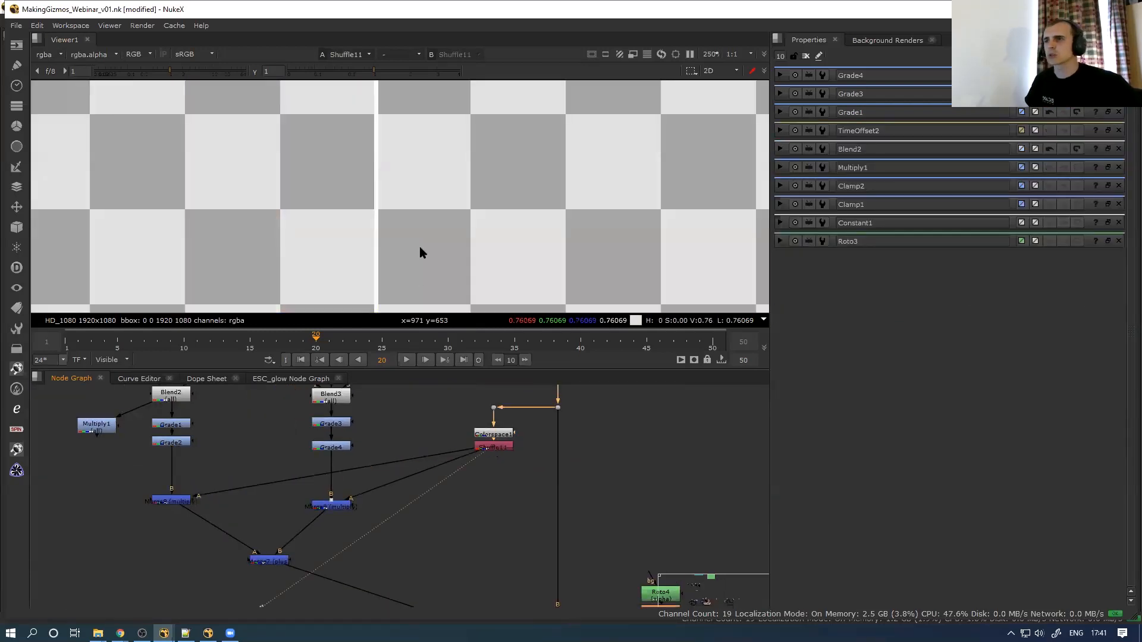
scroll(397, 234, down, 2)
click(171, 501)
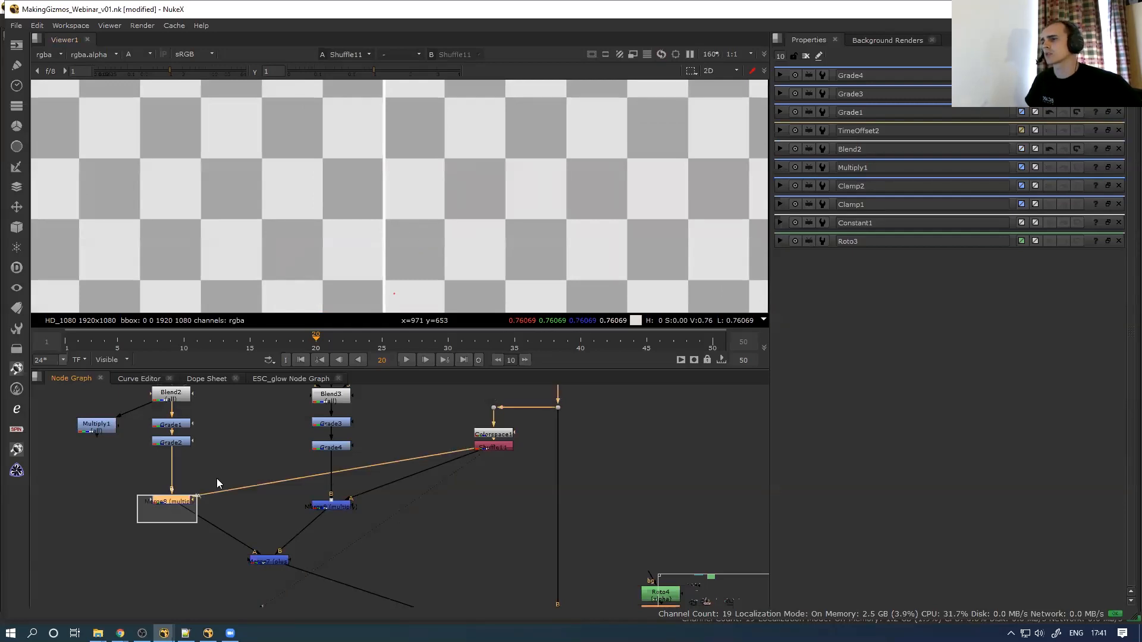
key(1)
scroll(370, 199, down, 4)
click(345, 507)
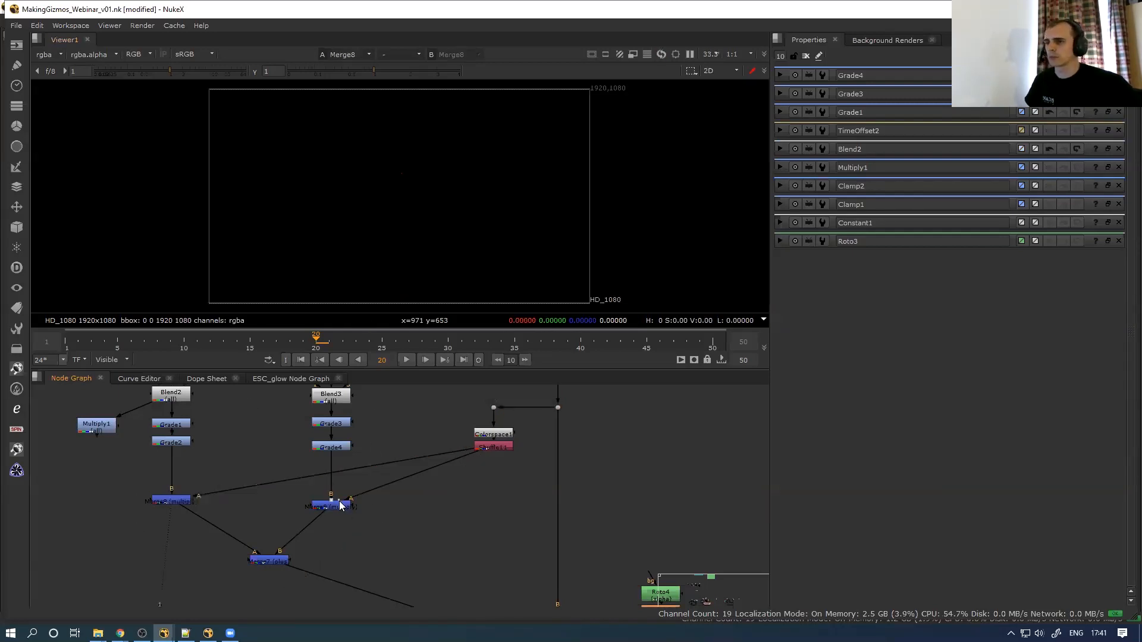
key(1)
scroll(381, 505, down, 2)
middle_drag(359, 487, 349, 439)
drag(436, 575, 500, 531)
key(1)
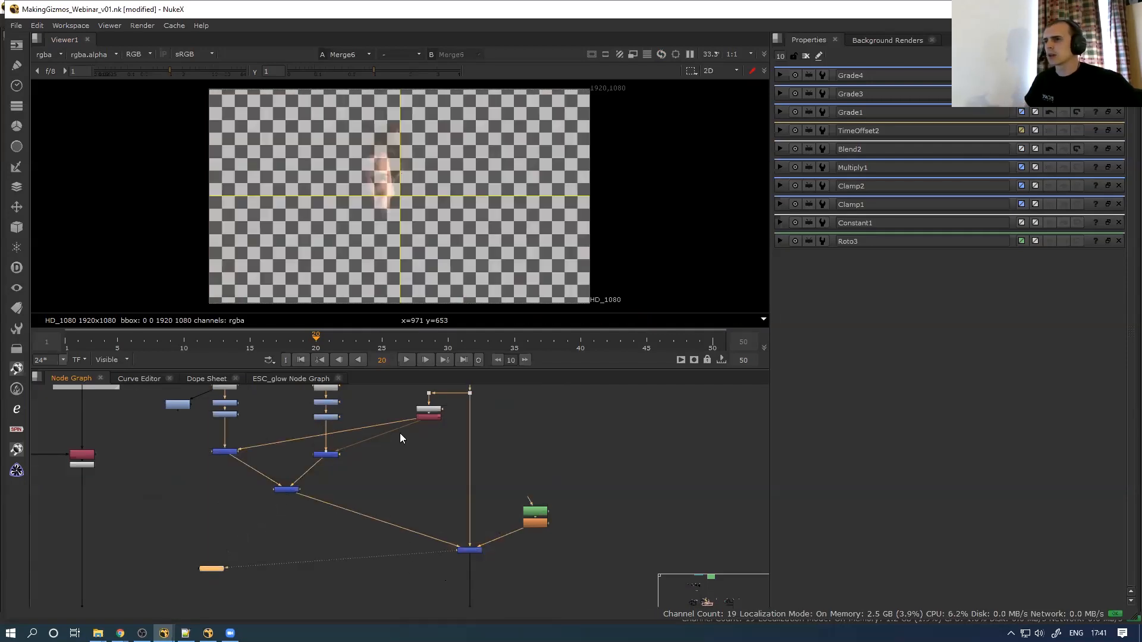
scroll(362, 503, down, 2)
middle_drag(359, 506, 359, 495)
middle_drag(267, 482, 279, 525)
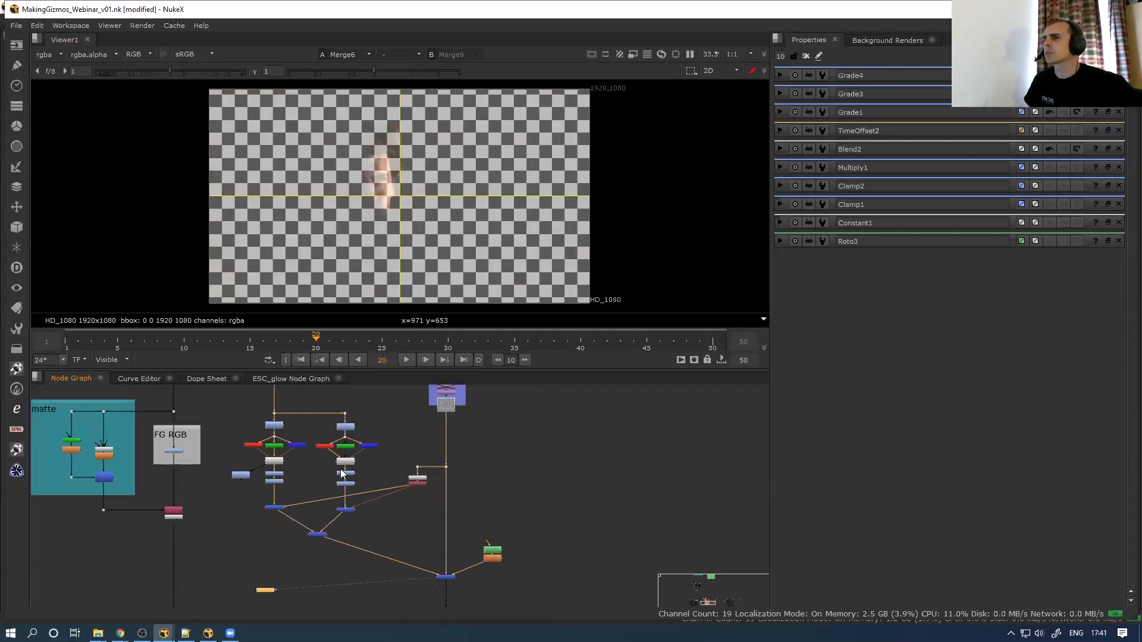
drag(230, 562, 383, 408)
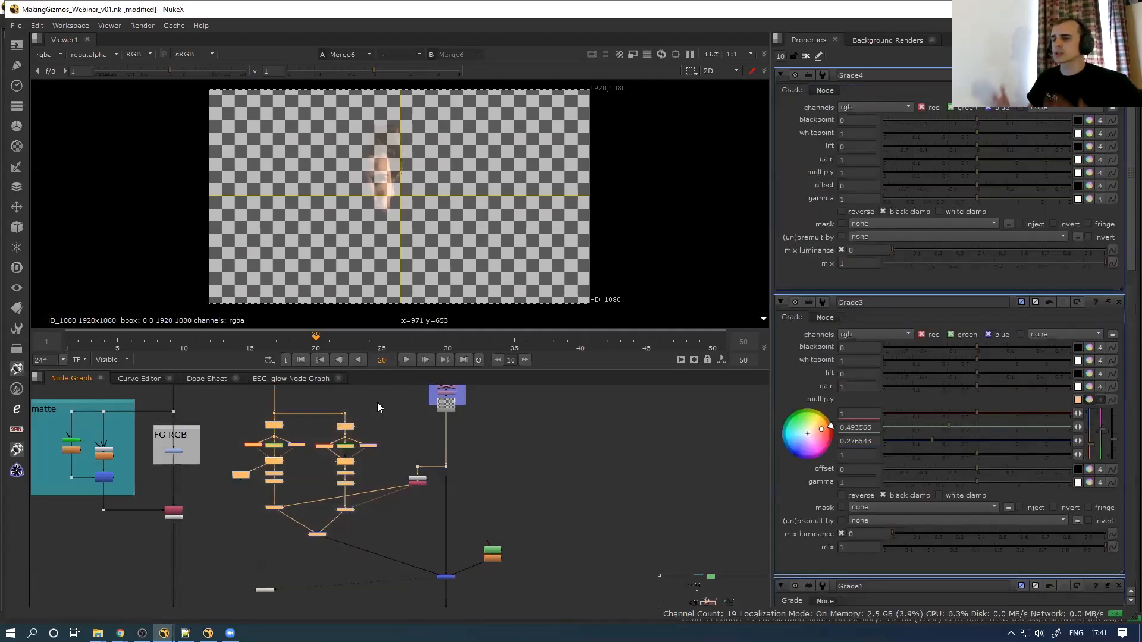
Maximize the Node Graph and move the BG backdrop up slightly
key(space)
middle_drag(358, 423, 373, 340)
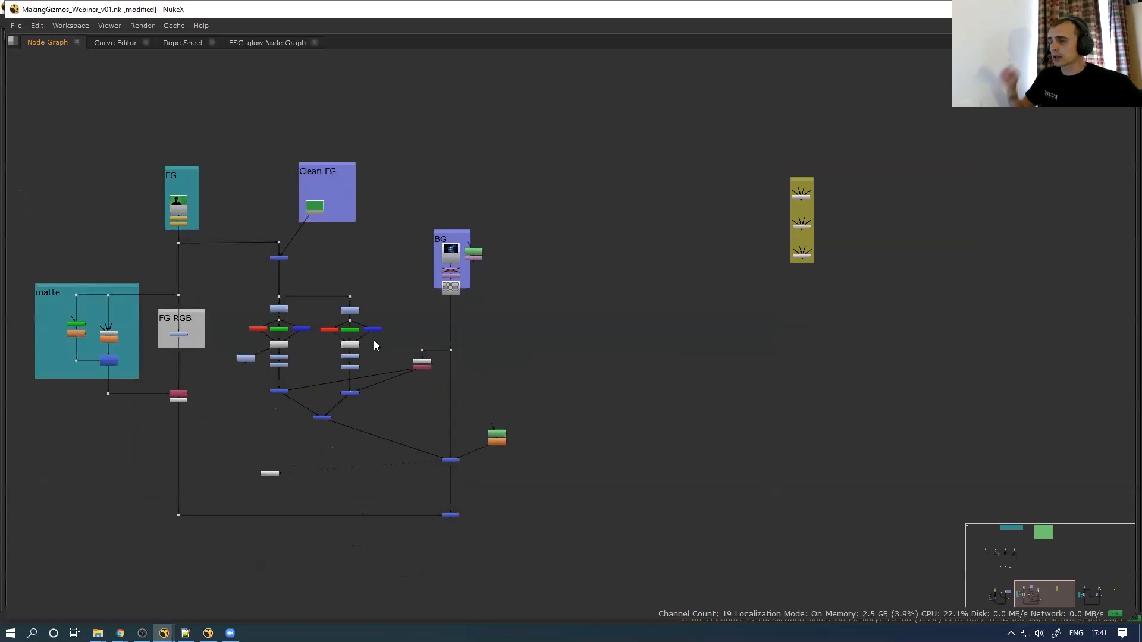
drag(518, 210, 402, 304)
drag(452, 268, 450, 201)
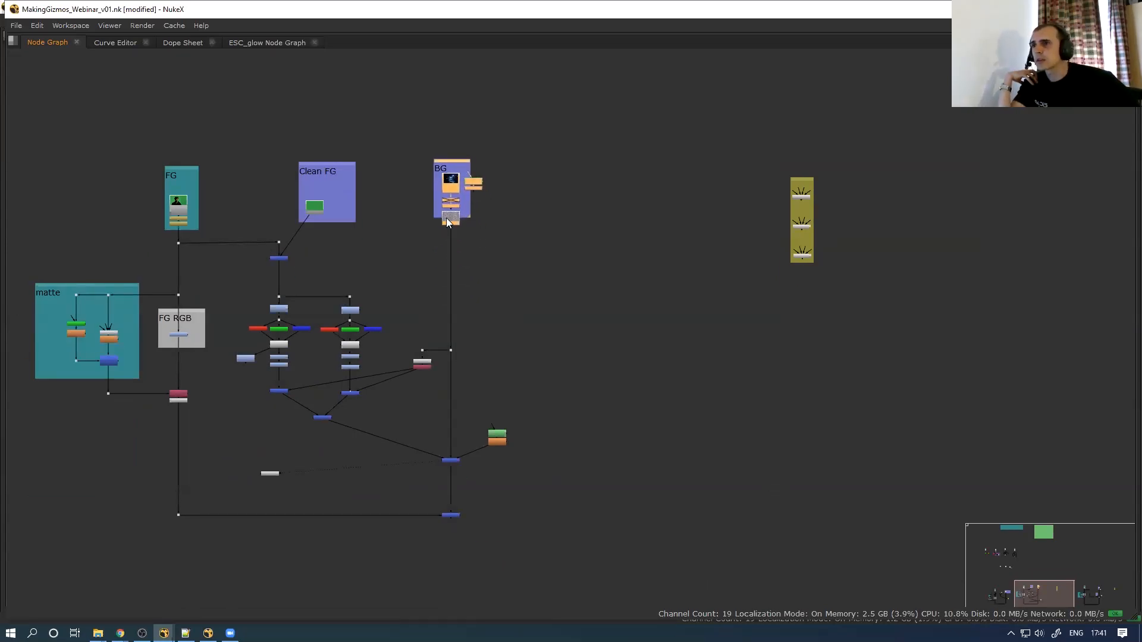
Copy the whole additive keyer tree and paste a duplicate of it
drag(232, 228, 464, 470)
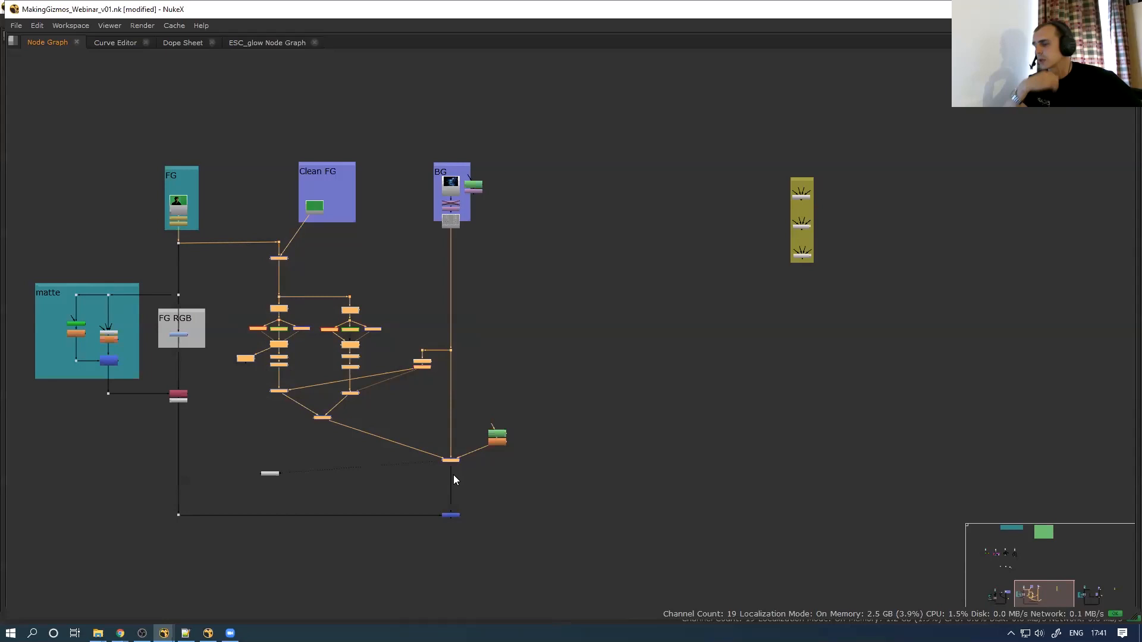
key(ctrl+c)
scroll(456, 391, down, 5)
key(ctrl+v)
scroll(471, 260, up, 5)
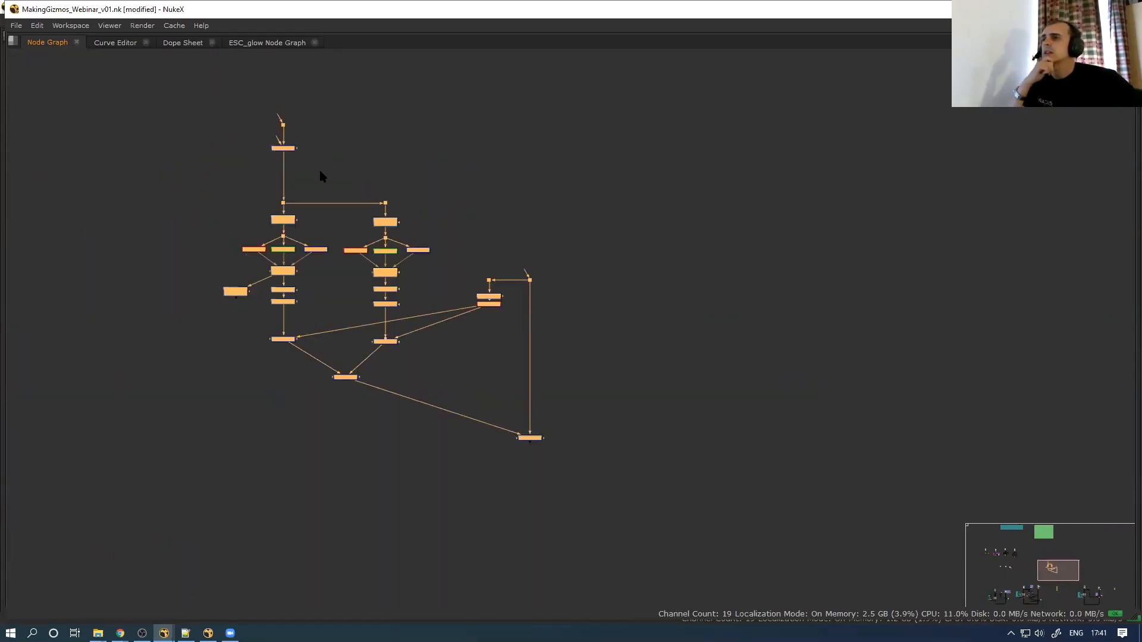
scroll(302, 156, up, 3)
click(234, 114)
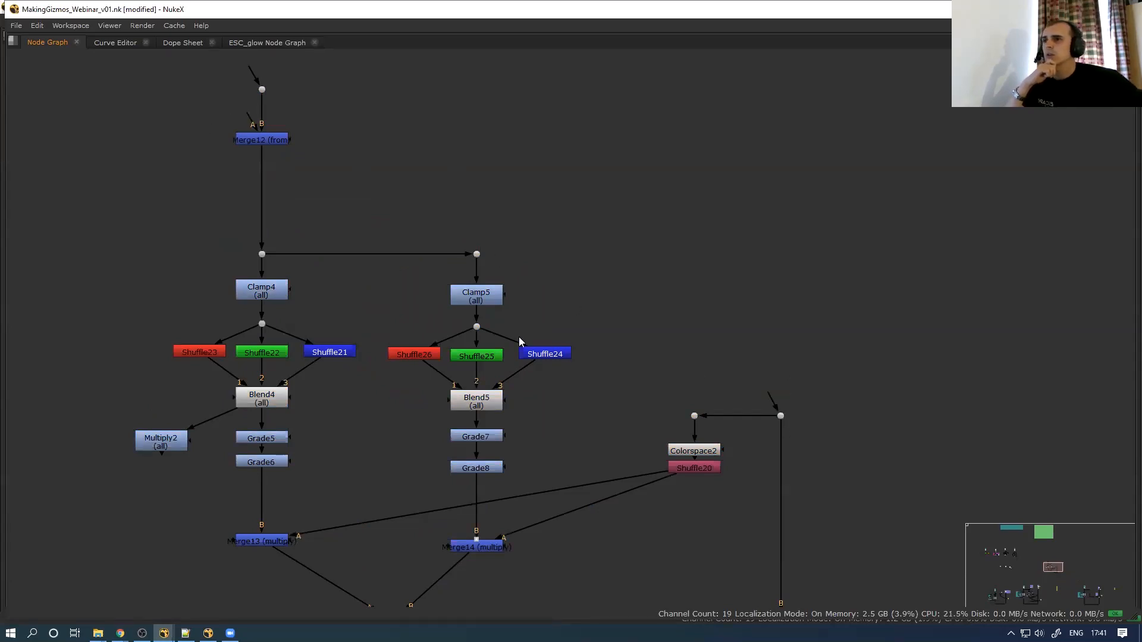
Center the pasted keyer copy in the graph and reselect its nodes
scroll(395, 354, down, 3)
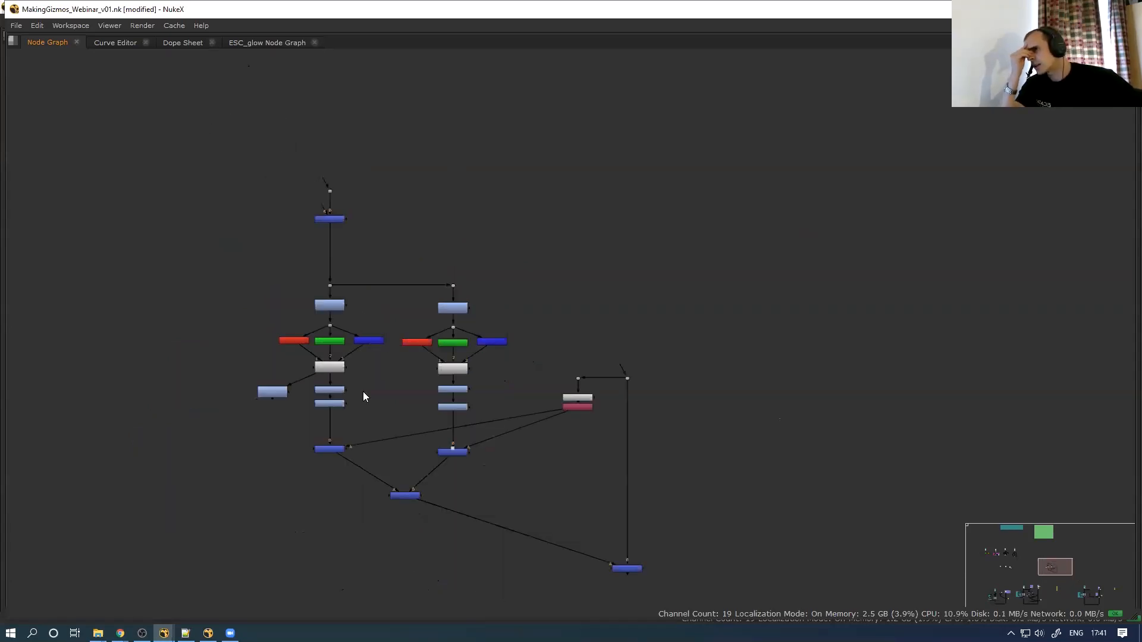
scroll(381, 385, up, 2)
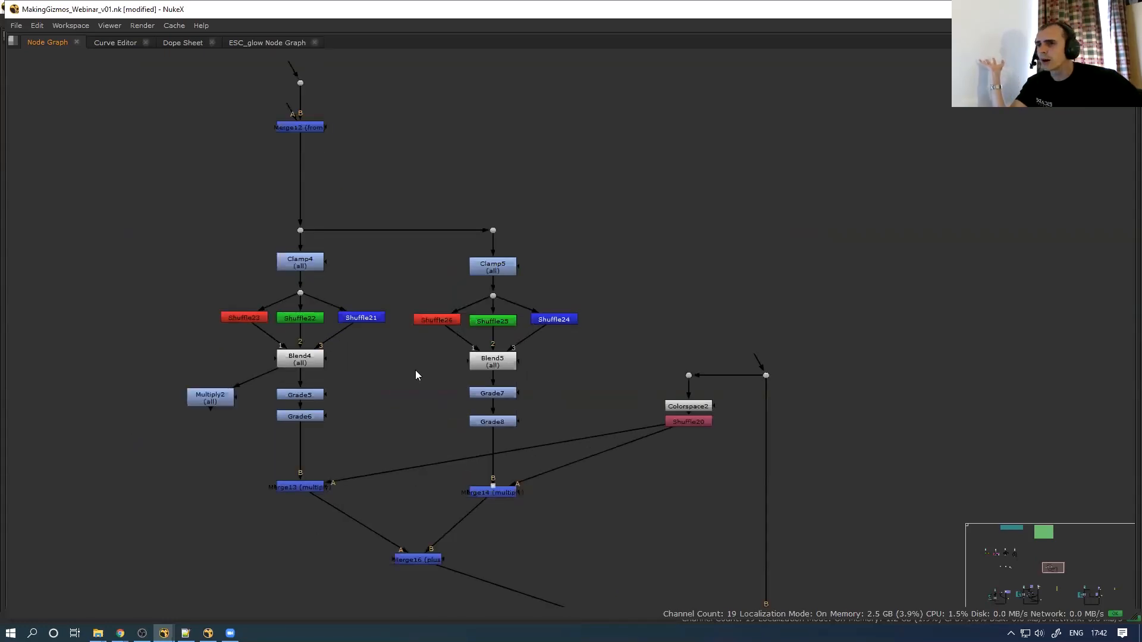
scroll(568, 409, down, 3)
middle_drag(545, 409, 505, 358)
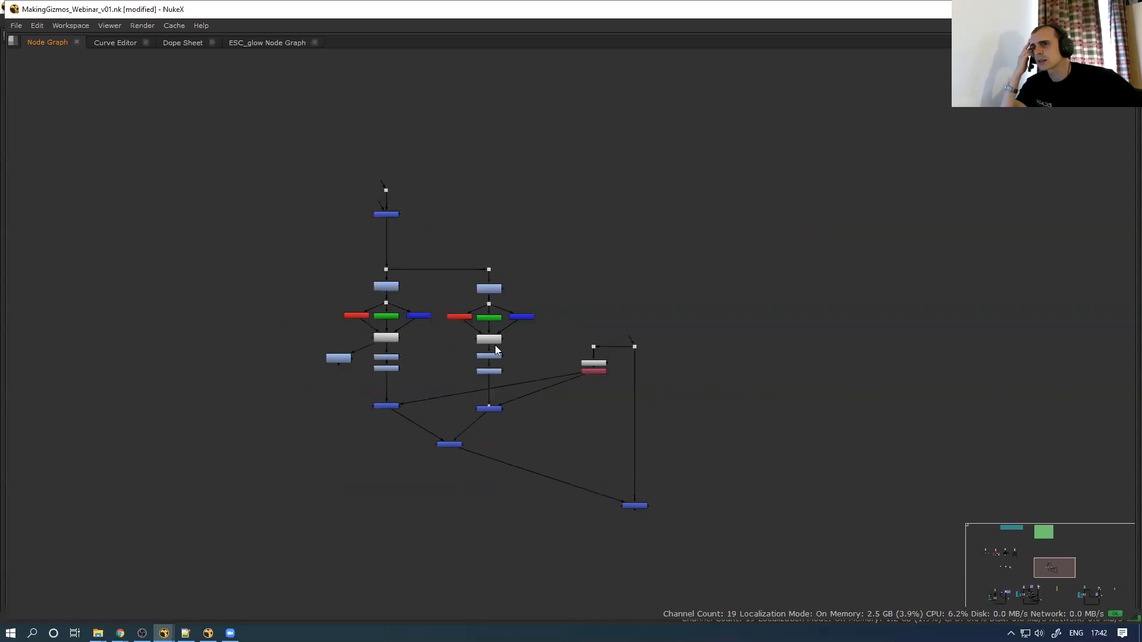
drag(200, 553, 763, 138)
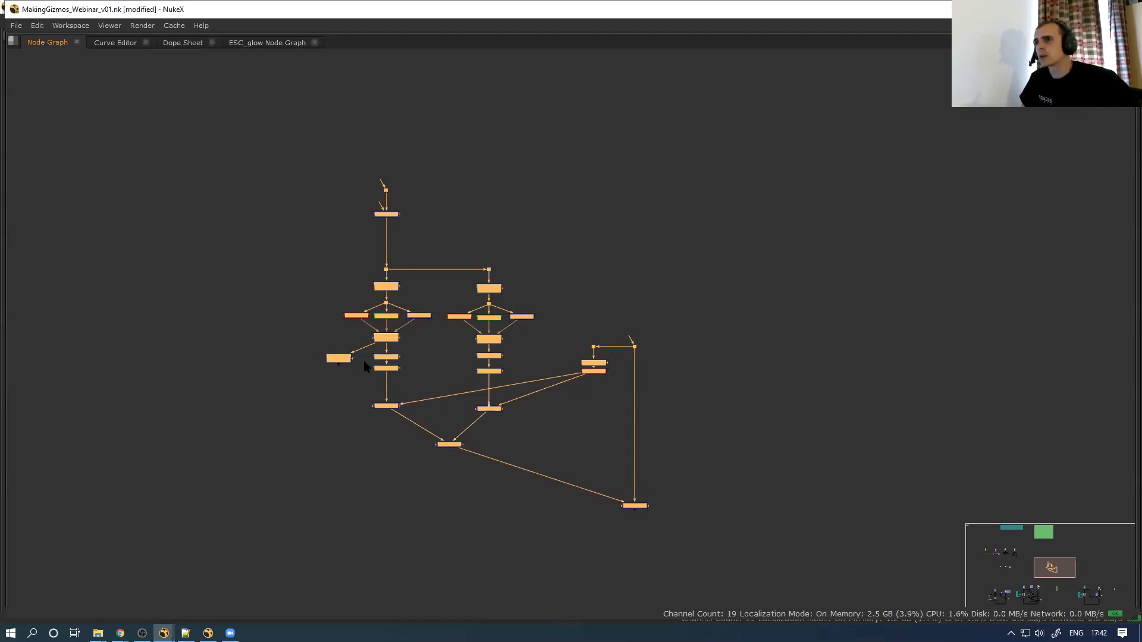
click(315, 455)
drag(231, 487, 225, 539)
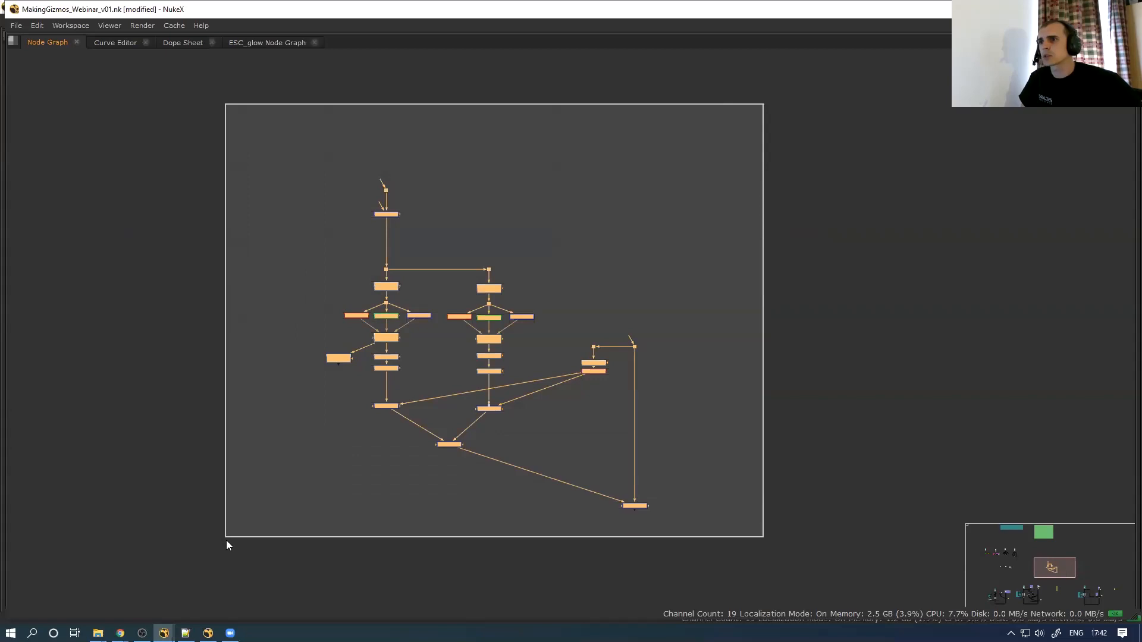
Delete the earlier pasted copy and move the yellow backdrop with its three nodes up and right
key(Delete)
scroll(310, 446, down, 3)
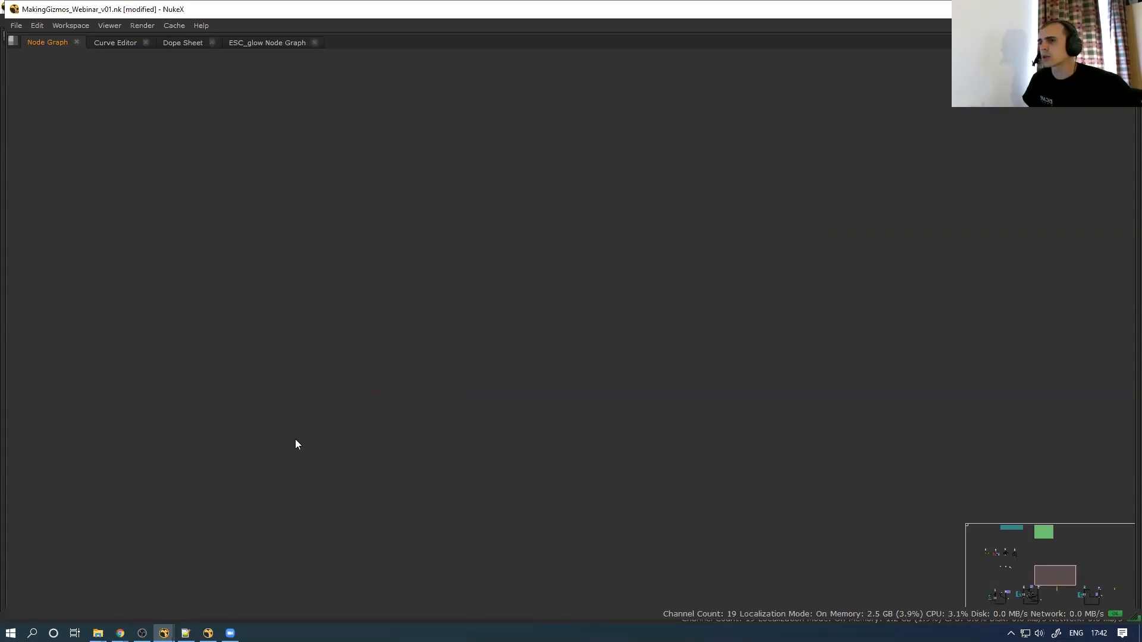
scroll(331, 441, up, 1)
middle_drag(333, 442, 358, 199)
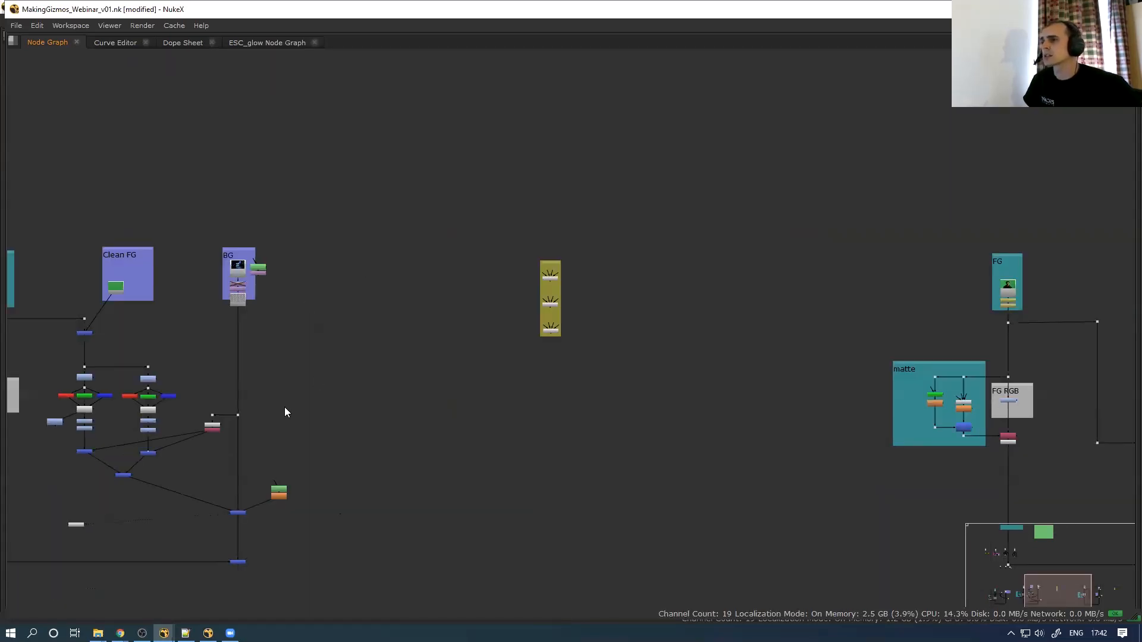
middle_drag(284, 406, 371, 349)
click(169, 468)
drag(204, 475, 203, 471)
drag(497, 343, 765, 149)
drag(638, 206, 944, 139)
scroll(758, 187, down, 3)
Copy the left keyer tree, paste it down-left clear of the backdrop, and place the Viewer node below
drag(756, 181, 98, 444)
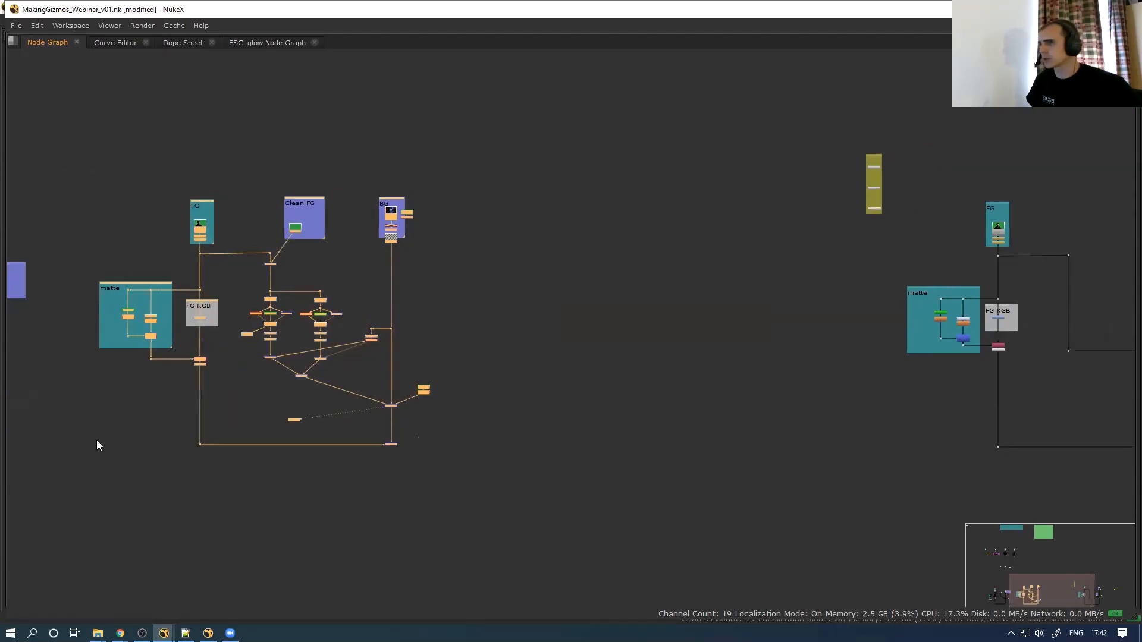
key(ctrl+c)
middle_drag(697, 270, 439, 287)
click(439, 287)
key(ctrl+v)
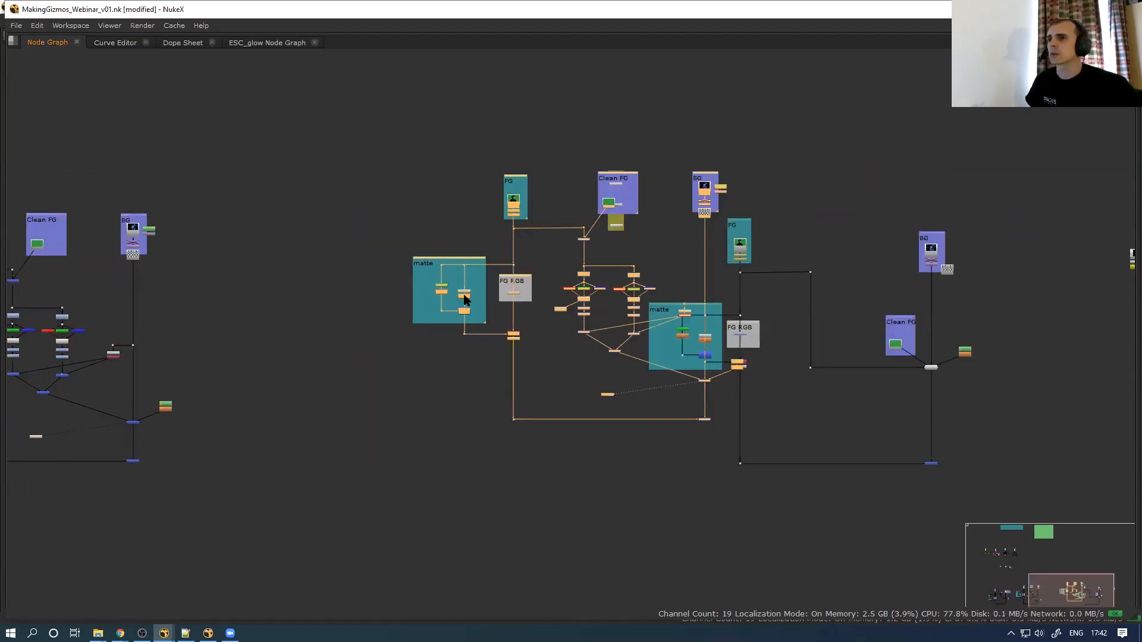
drag(464, 300, 310, 349)
click(423, 411)
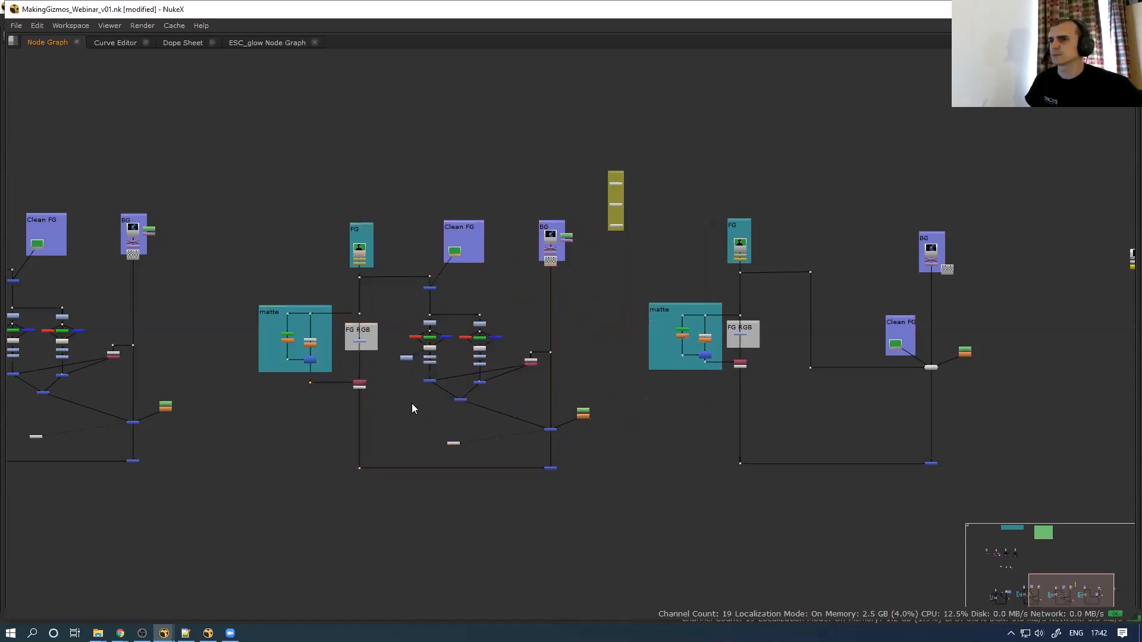
scroll(389, 397, up, 1)
middle_drag(386, 396, 268, 377)
Place the Viewer node below the copied tree and nudge the mask nodes up and right
drag(352, 436, 428, 537)
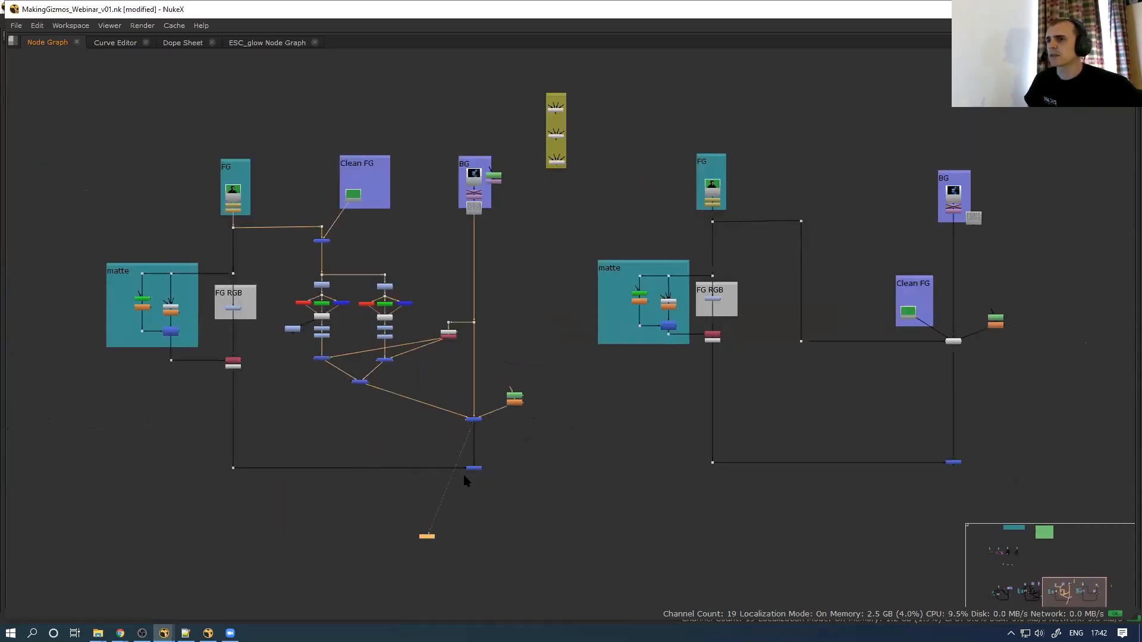
click(515, 400)
drag(513, 403, 536, 397)
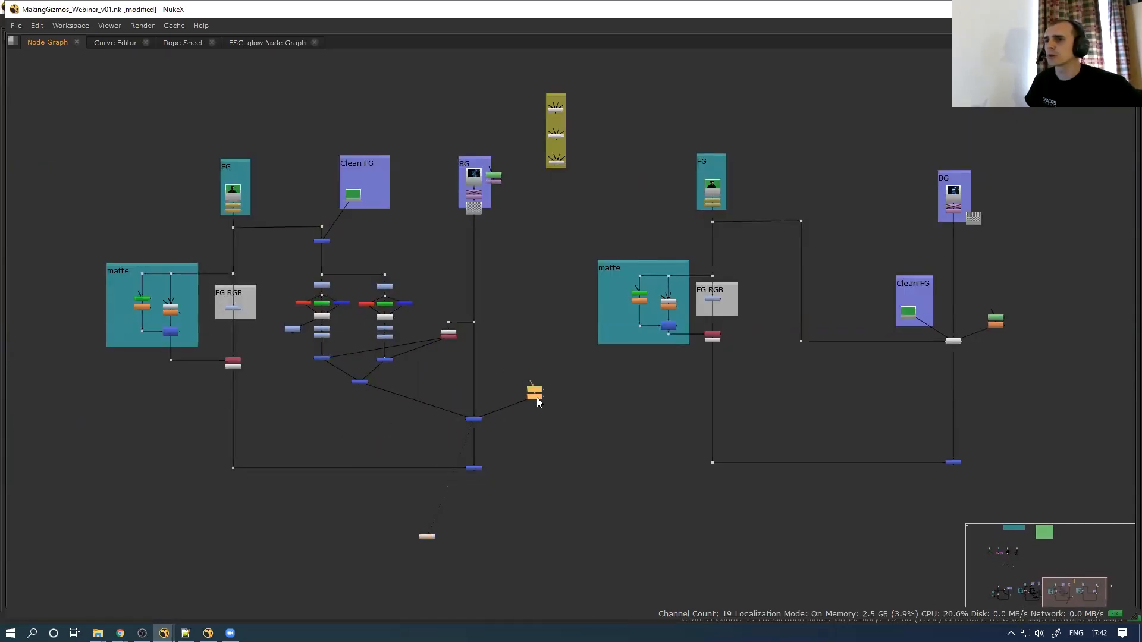
scroll(289, 250, up, 1)
middle_drag(294, 377, 283, 371)
Group the copied tree's nodes with Ctrl+G, keeping Merge17 as the Group Output
drag(243, 193, 530, 471)
key(ctrl+g)
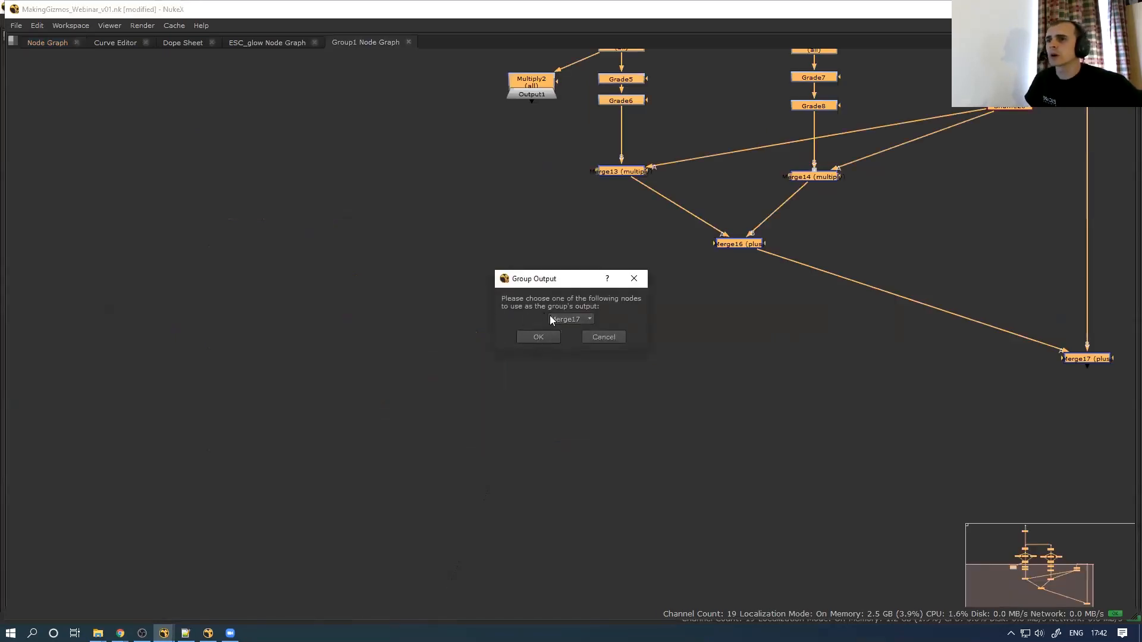
click(573, 321)
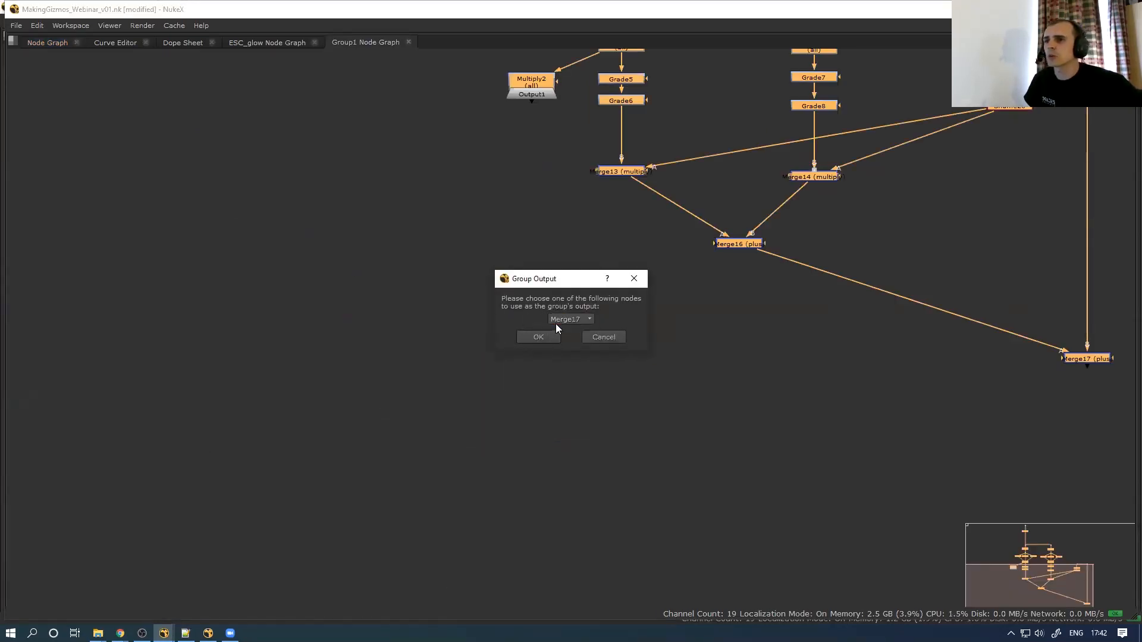
click(544, 336)
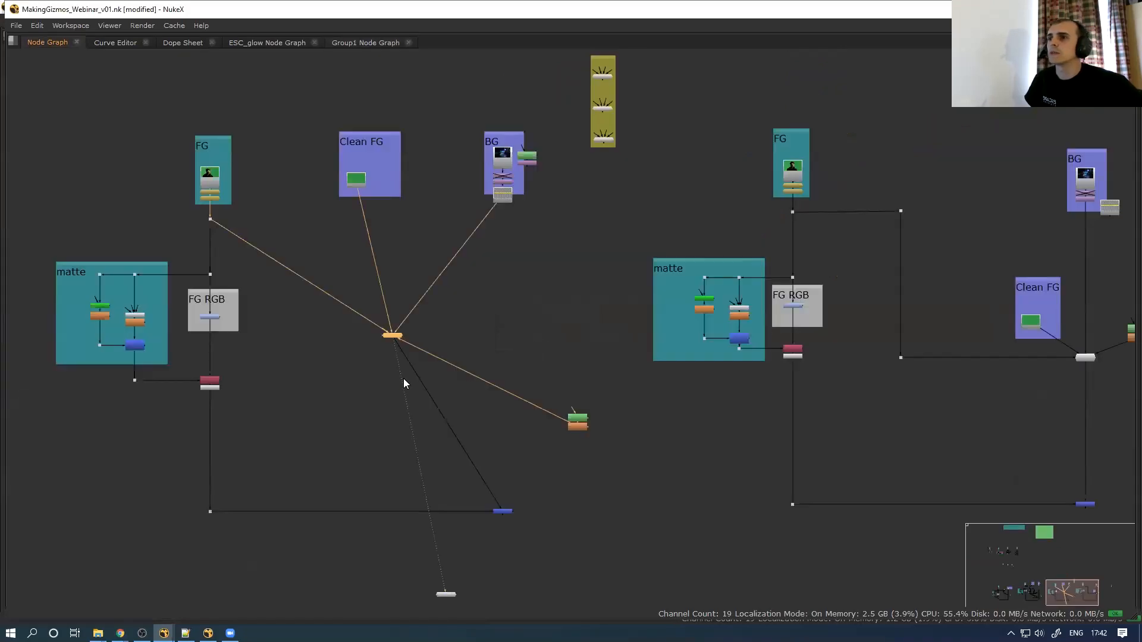
Move the Dot to just above the central merge
scroll(403, 383, up, 2)
drag(392, 336, 505, 432)
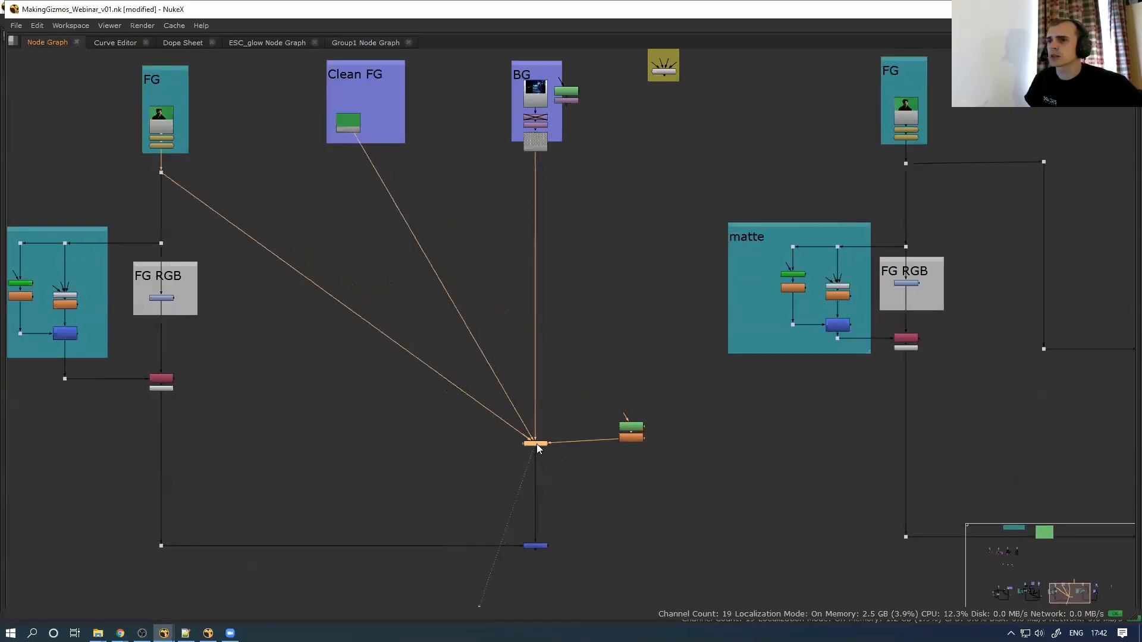
middle_drag(493, 460, 472, 441)
click(471, 439)
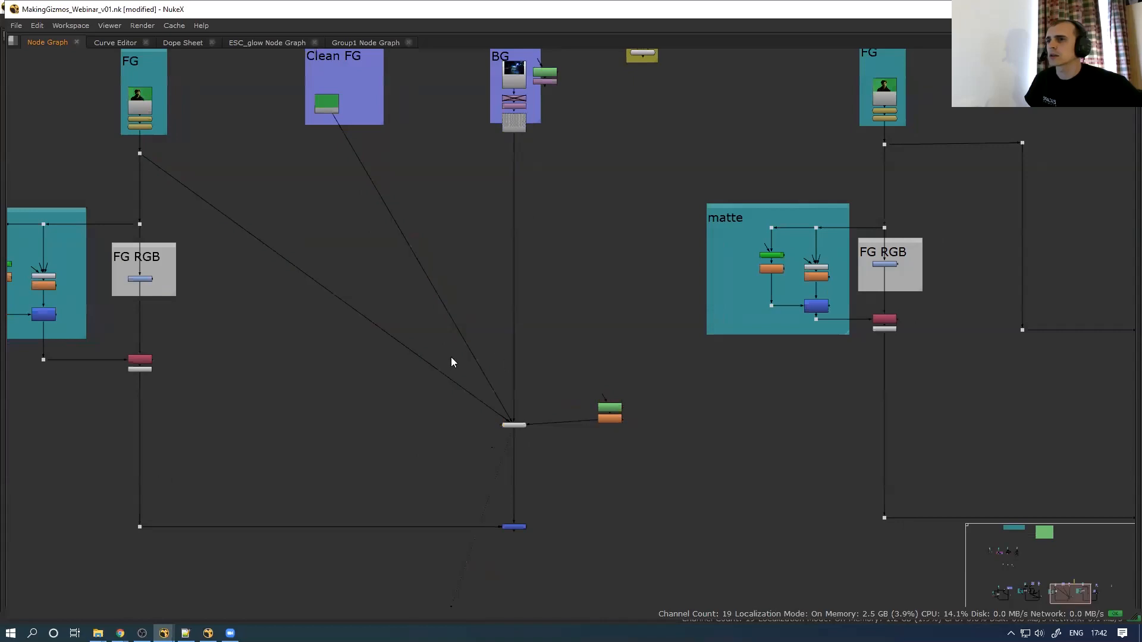
scroll(452, 361, down, 2)
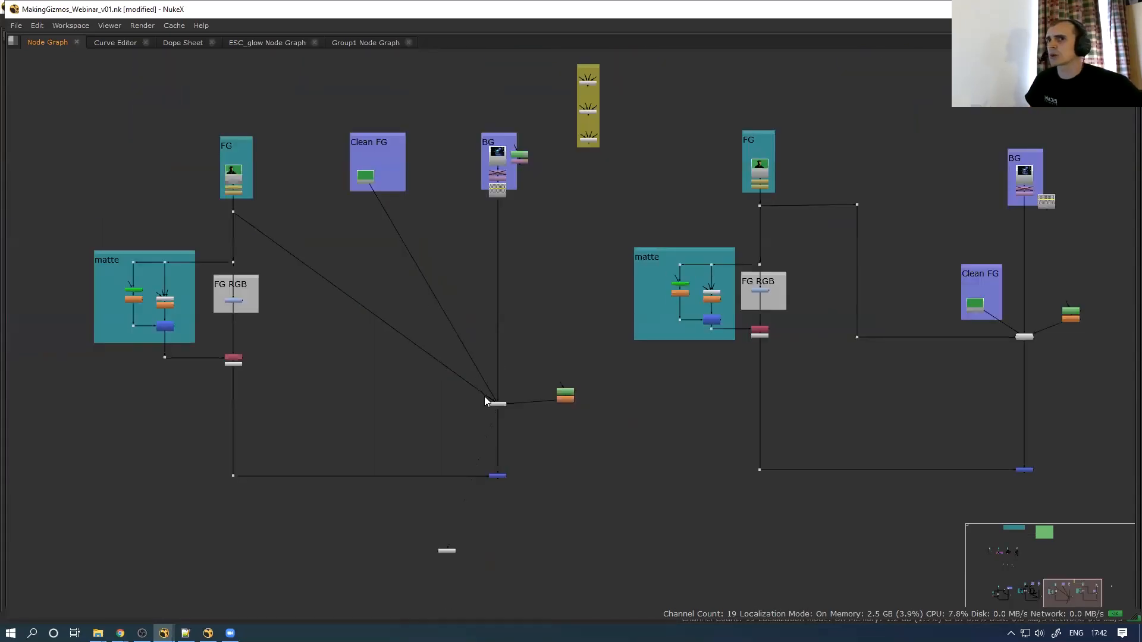
middle_drag(532, 383, 503, 383)
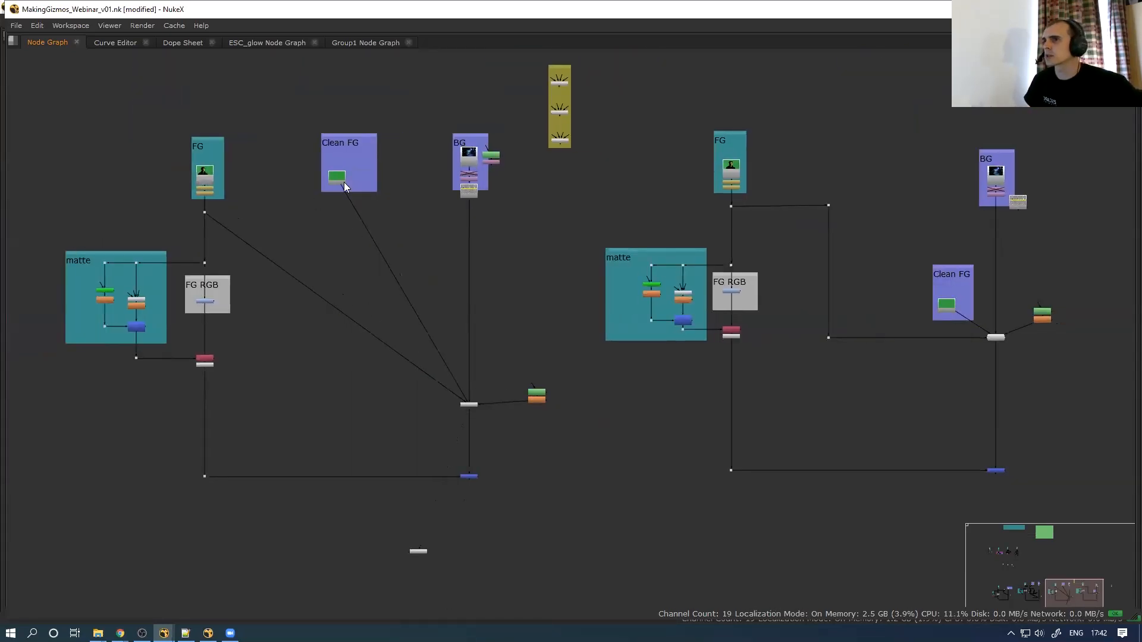
Lower Clean FG and bend the FG wire into right angles with elbow Dots
drag(343, 186, 388, 289)
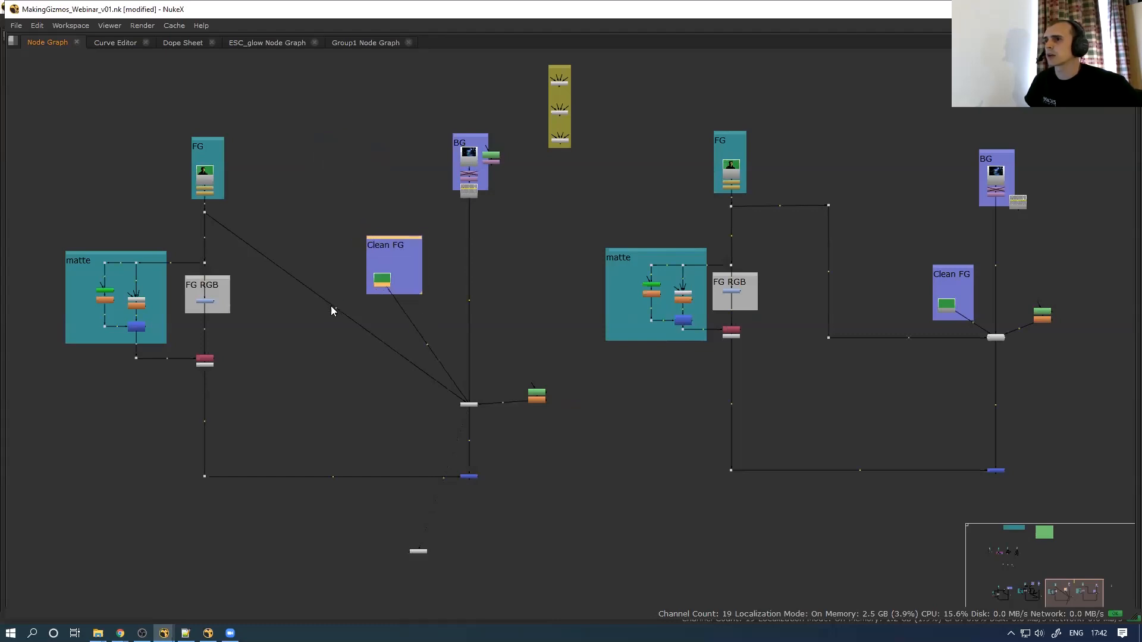
drag(288, 260, 295, 213)
ctrl+drag(380, 310, 294, 404)
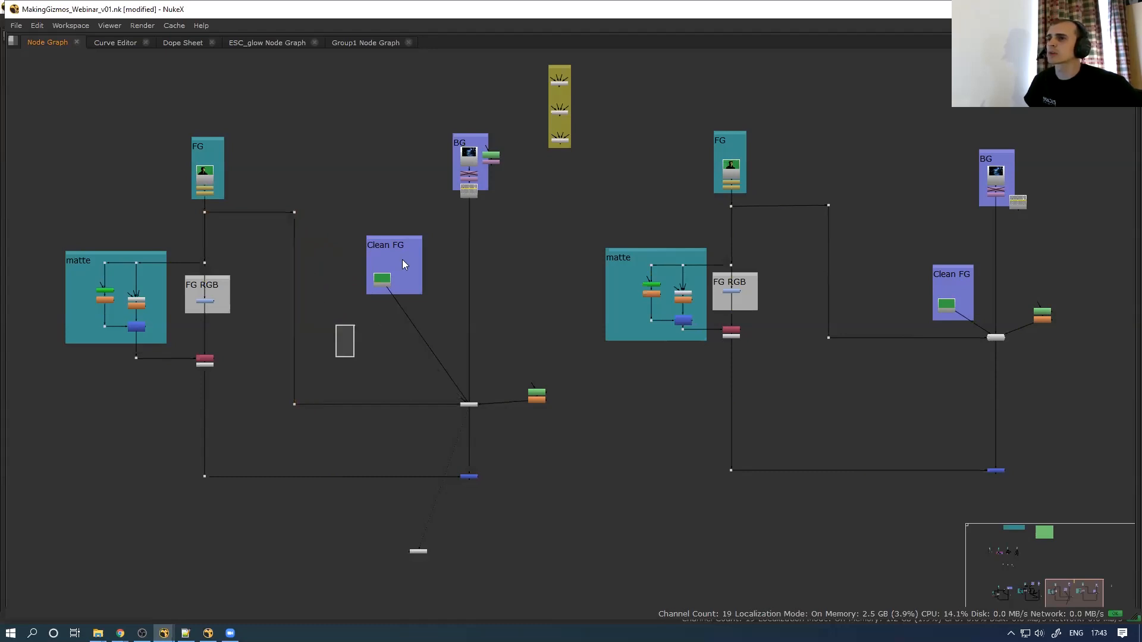
drag(391, 275, 381, 373)
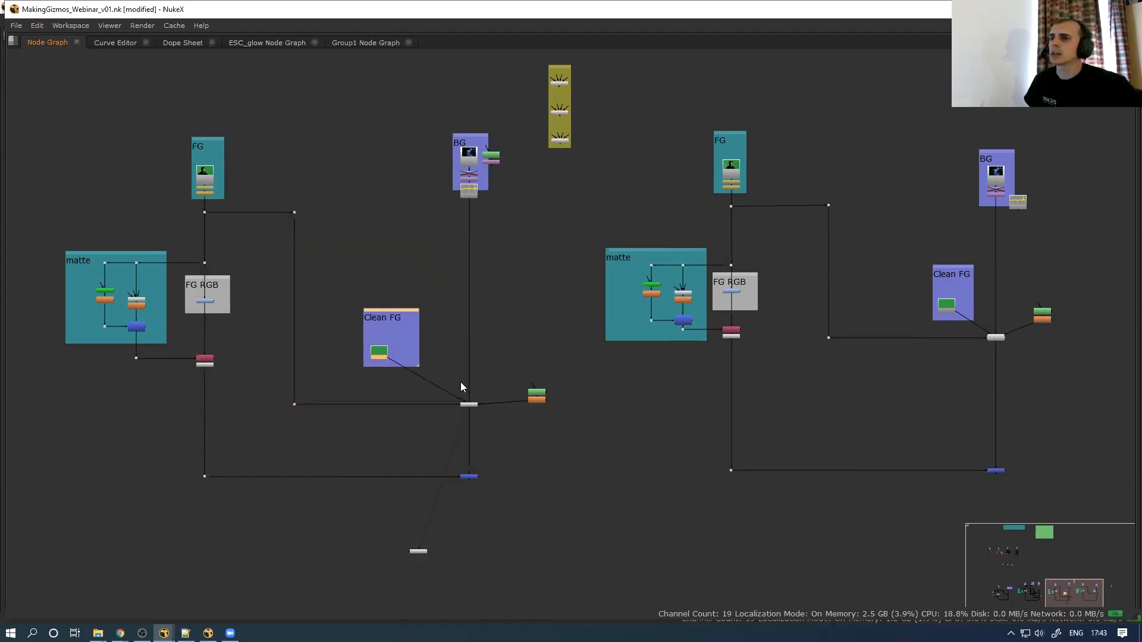
scroll(452, 395, up, 4)
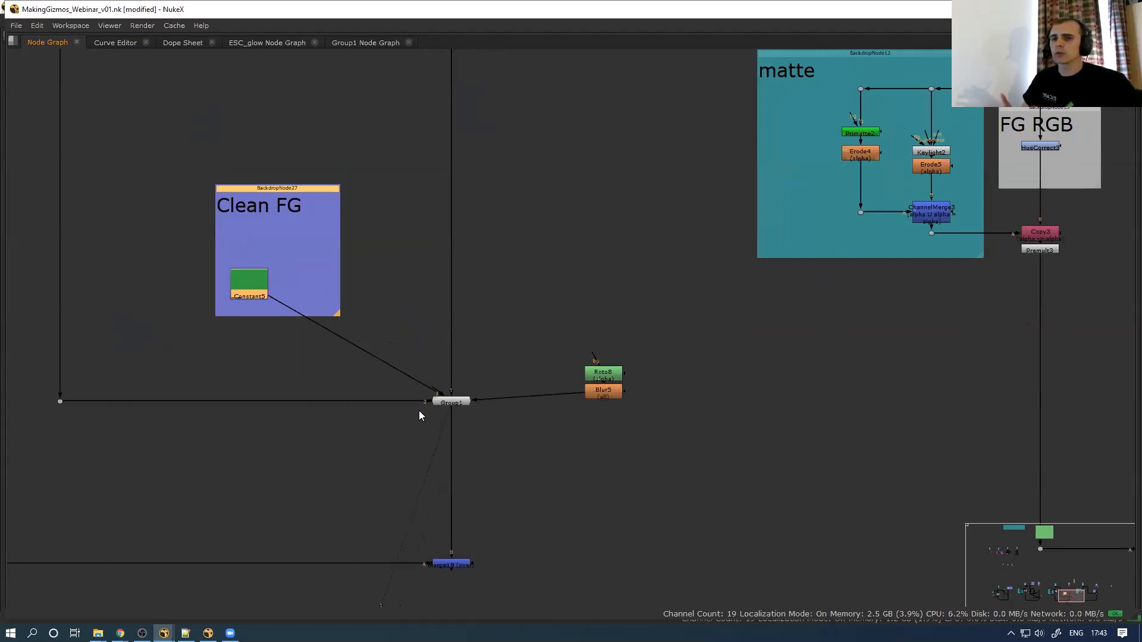
Replace Group1's name with ESC_Additive_keyer_134 in its properties
click(450, 402)
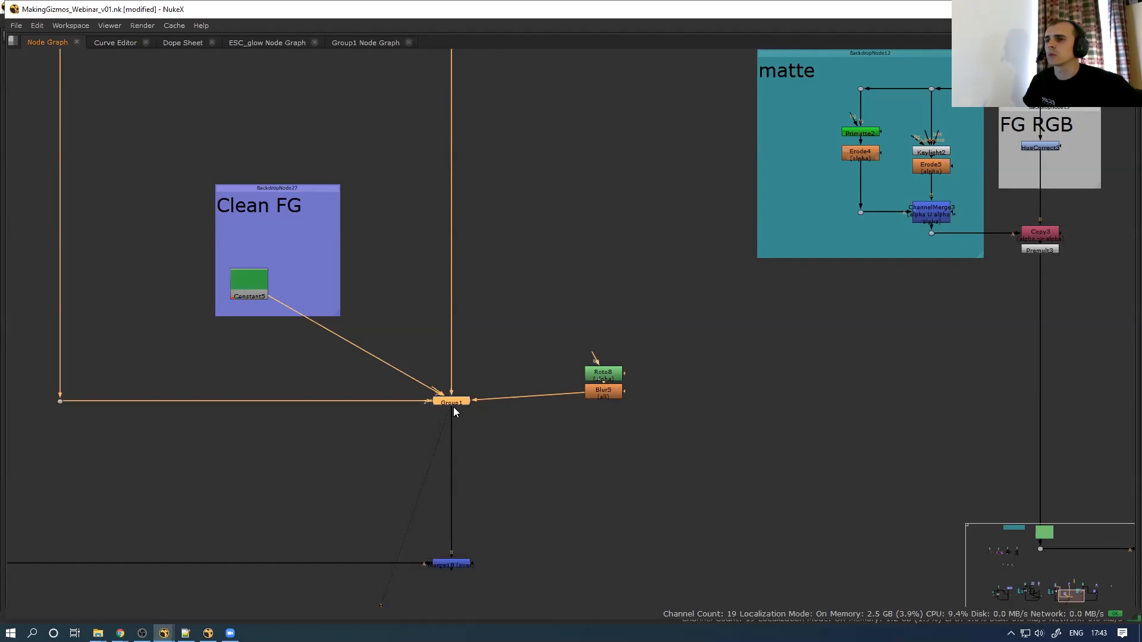
scroll(455, 405, up, 3)
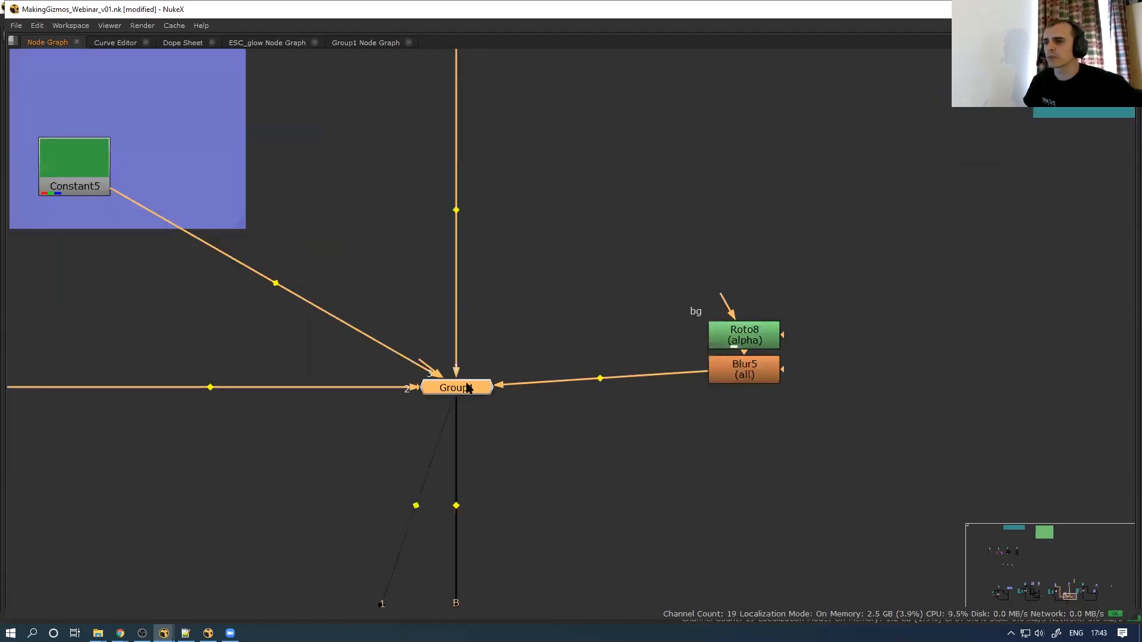
double_click(467, 388)
click(192, 336)
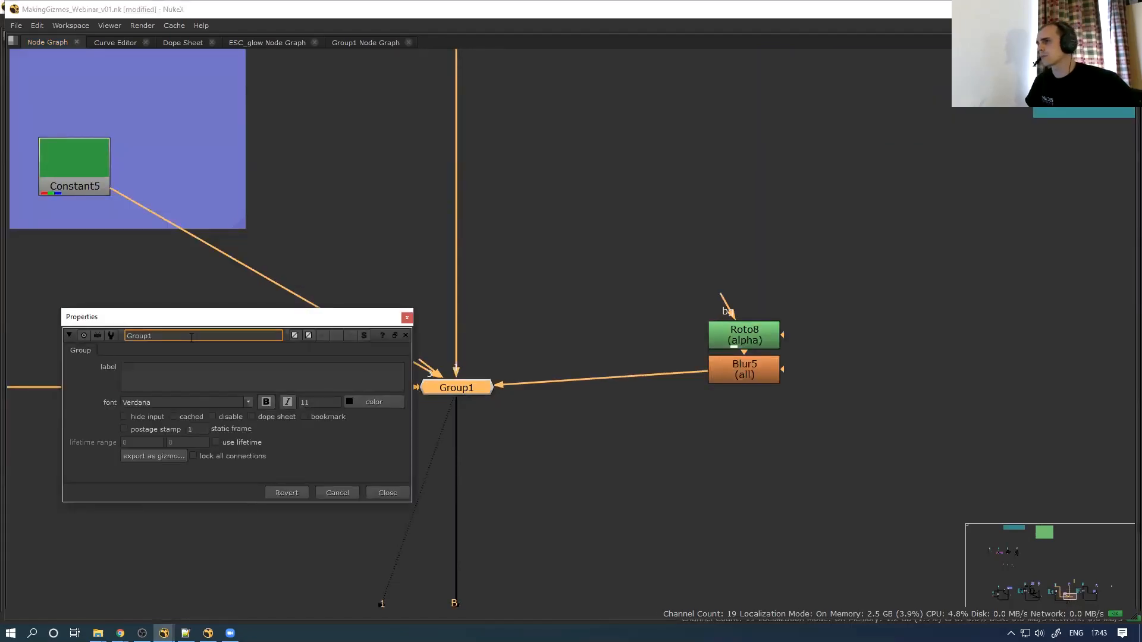
double_click(192, 336)
text(ESC)
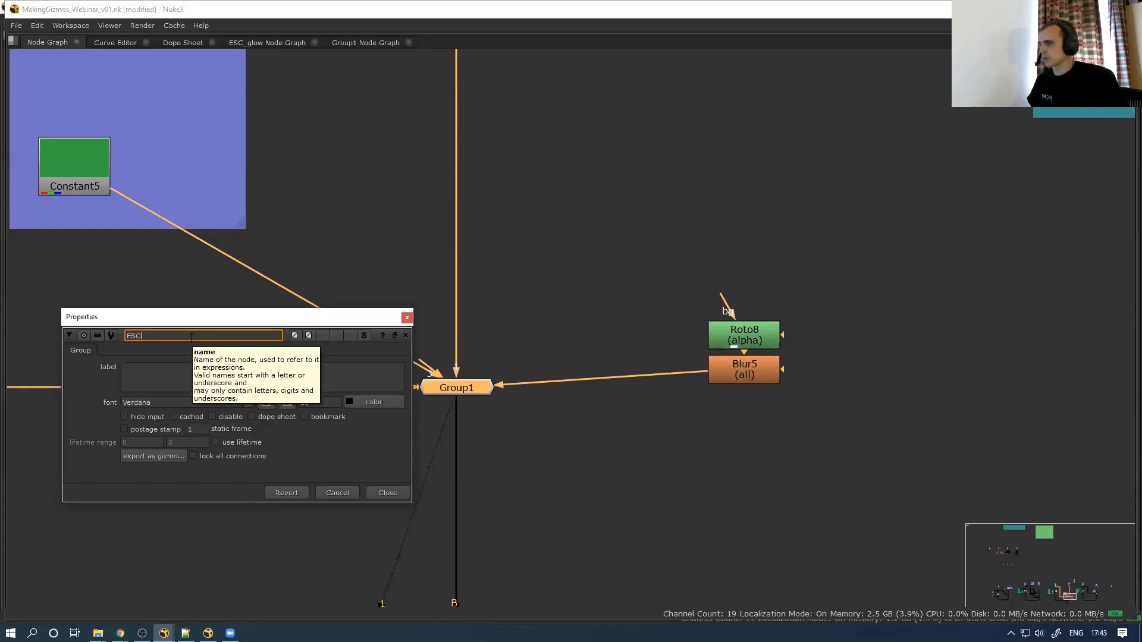
text(_Additbvi)
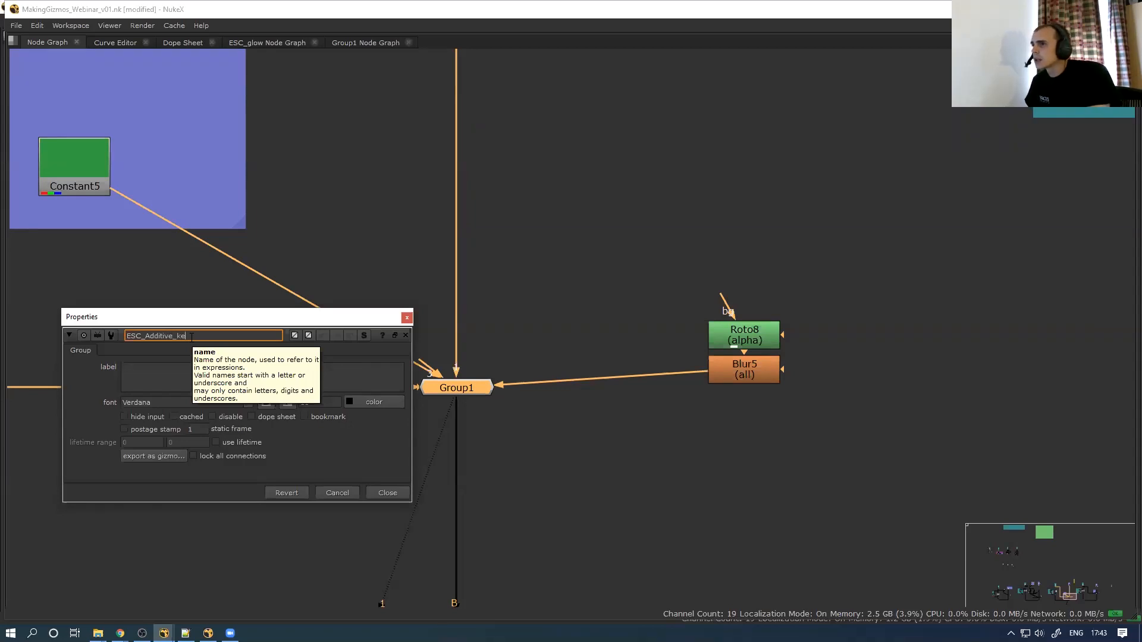
text(_keyer_134)
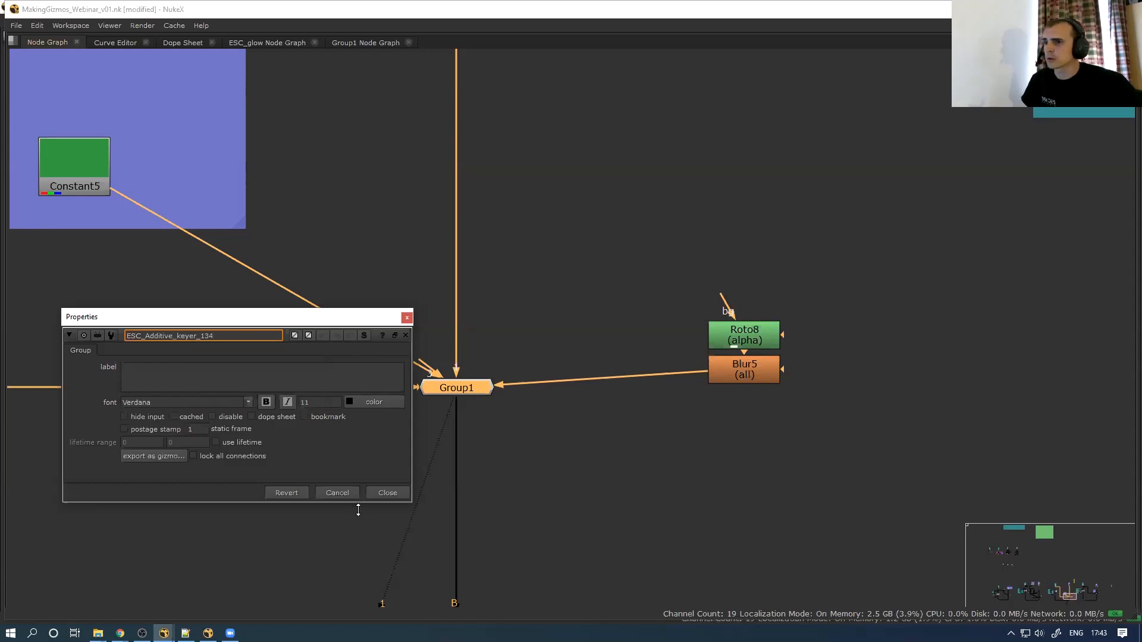
key(Return)
Move the Roto8 and Blur5 mask nodes up beside the renamed group
click(404, 468)
click(441, 392)
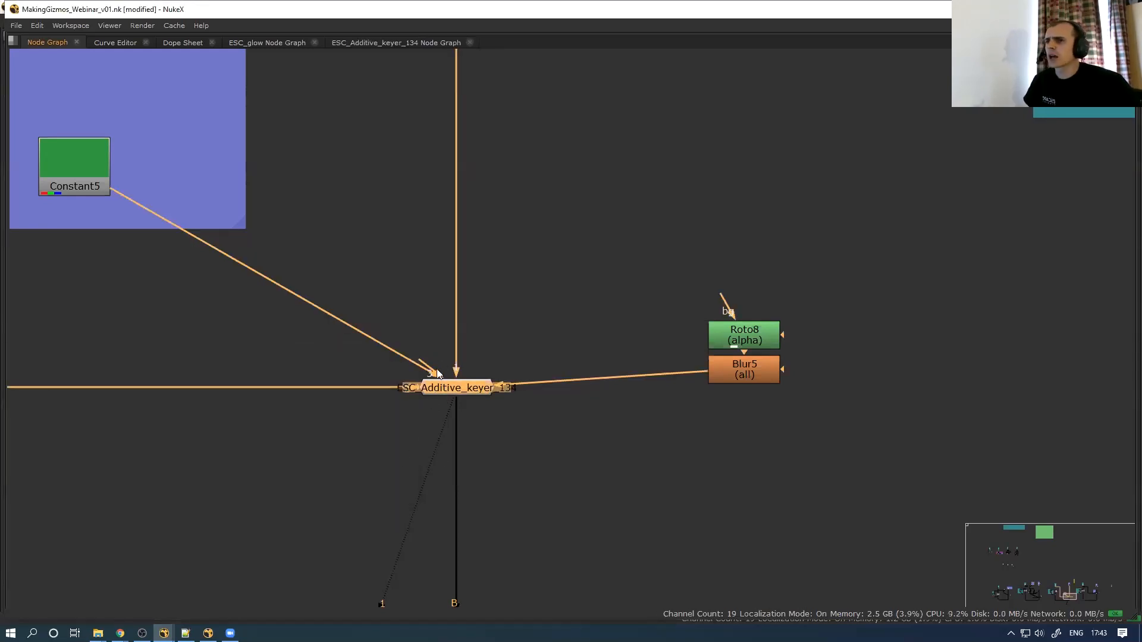
drag(643, 414, 665, 247)
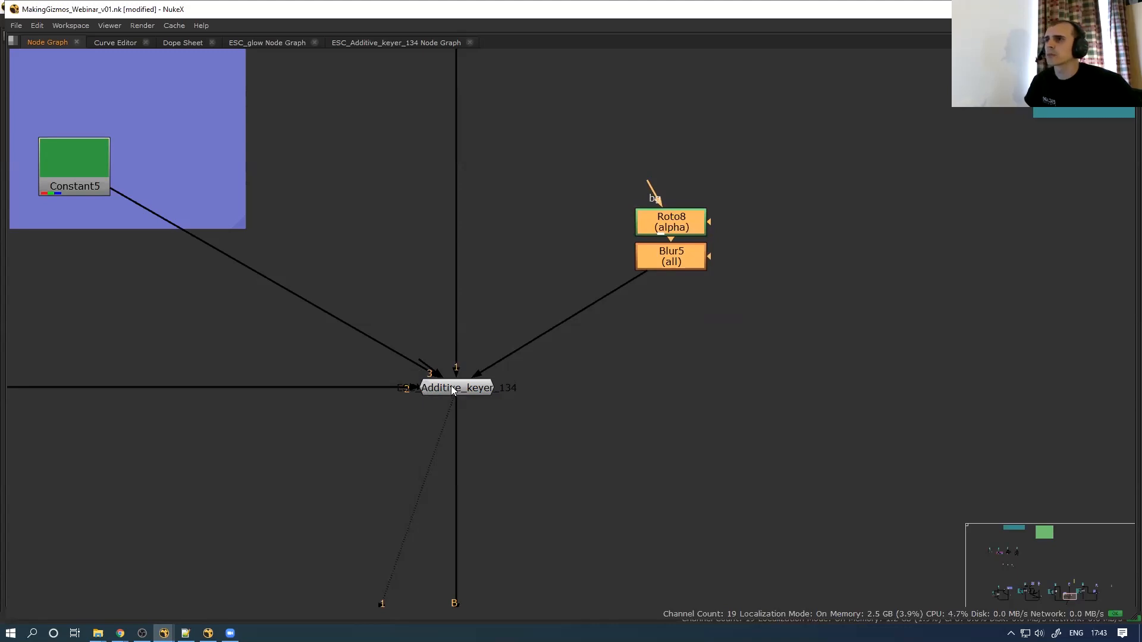
Open the keyer group's internal node graph enlarged to fill the window
key(space)
double_click(380, 493)
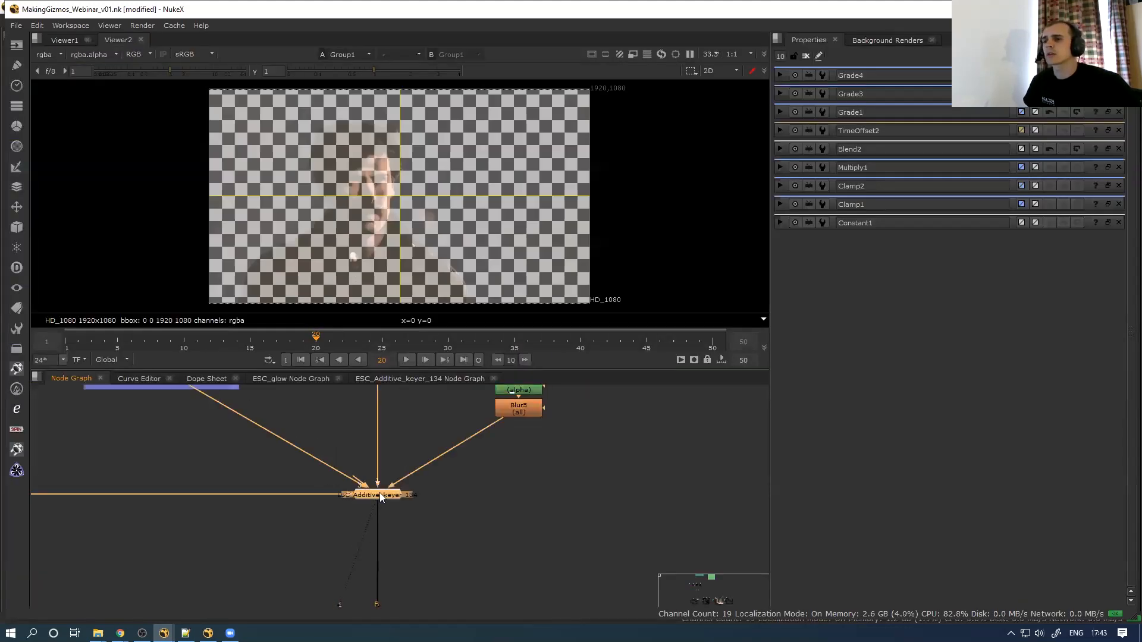
key(ctrl+Return)
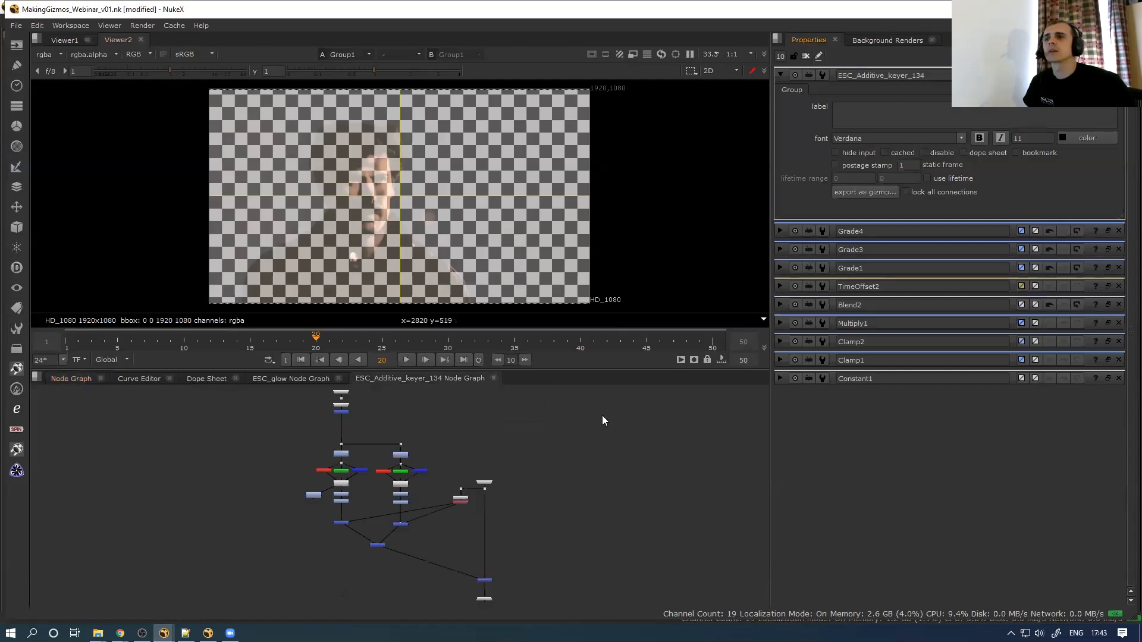
key(space)
scroll(349, 406, up, 5)
Move Input3 to the right and raise Input2 and Input1 inside the keyer group
drag(356, 398, 497, 407)
drag(353, 345, 353, 307)
scroll(374, 316, down, 6)
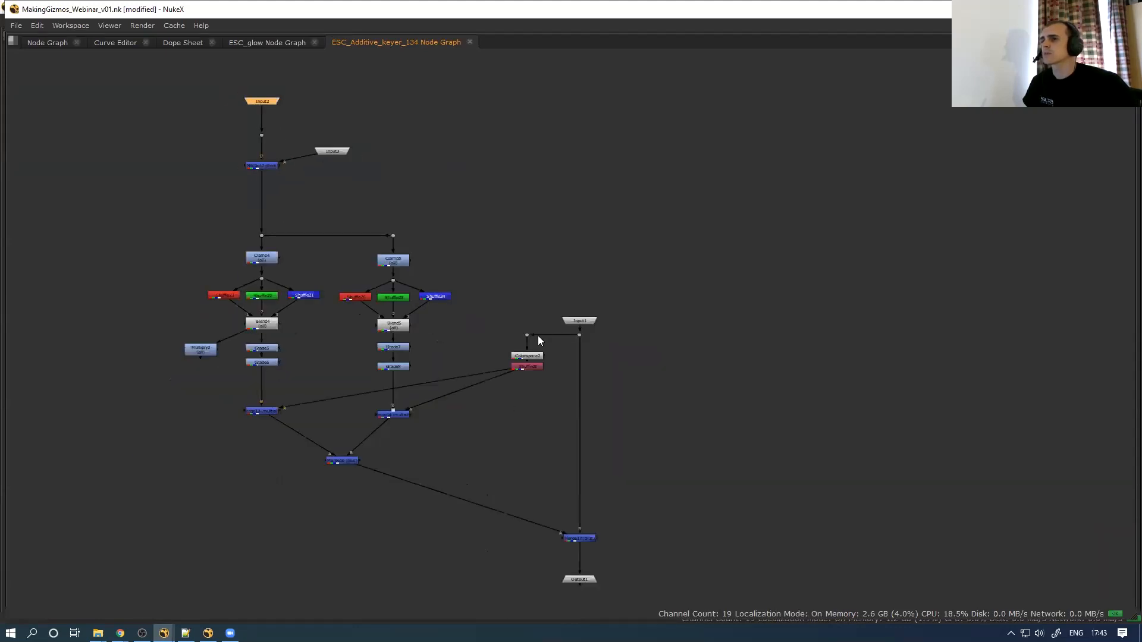
mouse_move(577, 321)
mouse_down()
mouse_move(589, 310)
mouse_move(578, 305)
mouse_up()
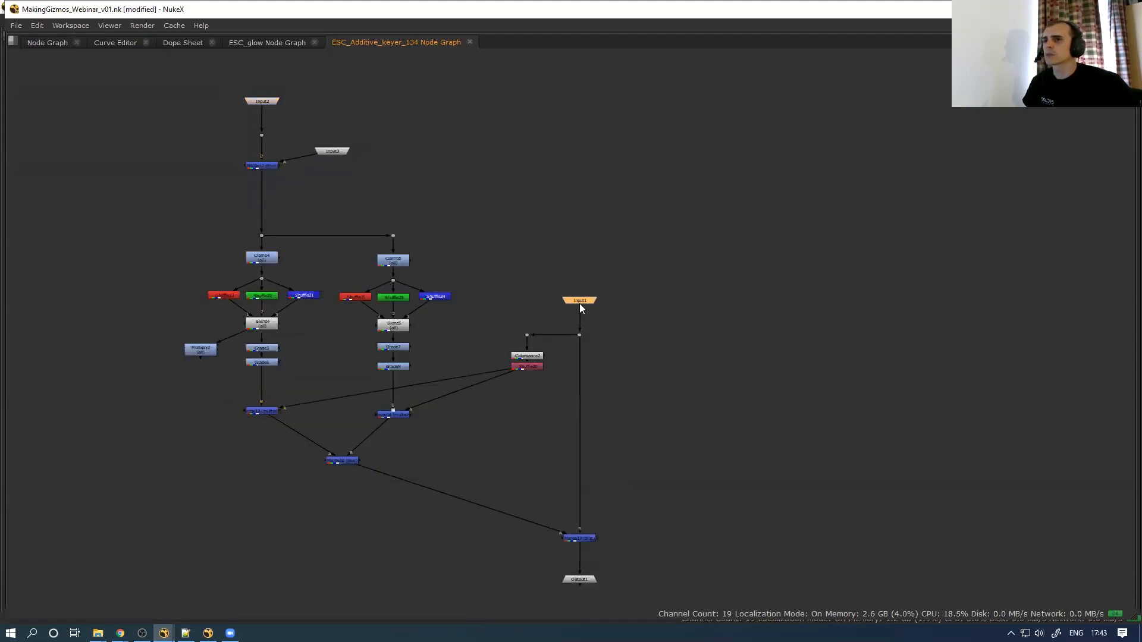
middle_drag(441, 339, 393, 389)
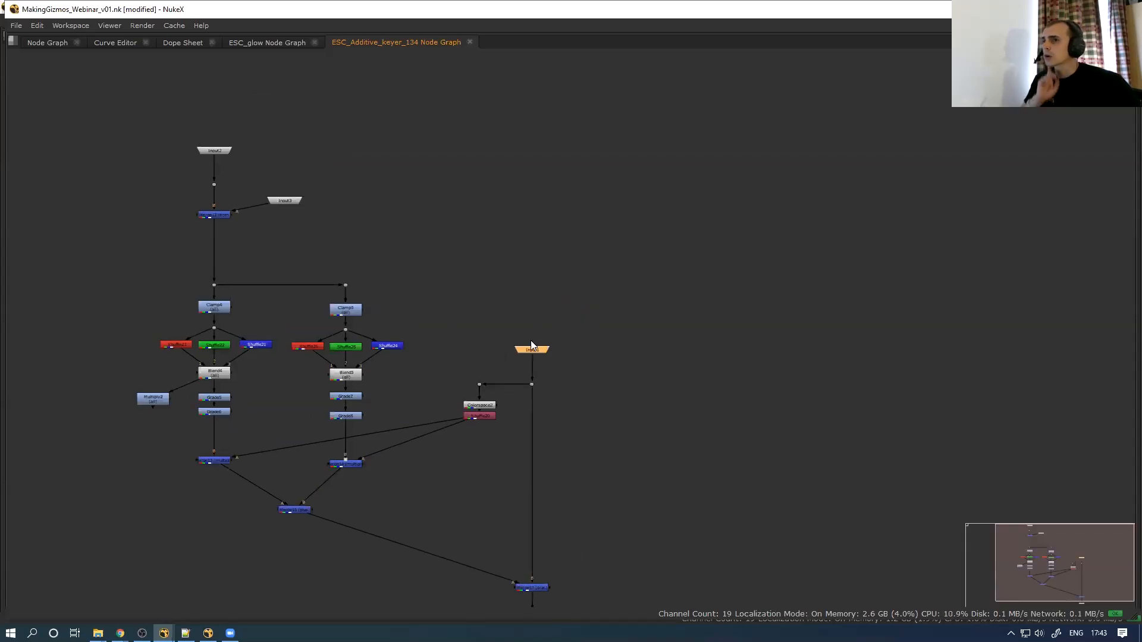
scroll(531, 345, up, 3)
mouse_move(544, 359)
mouse_down()
mouse_move(544, 345)
mouse_move(535, 359)
mouse_up()
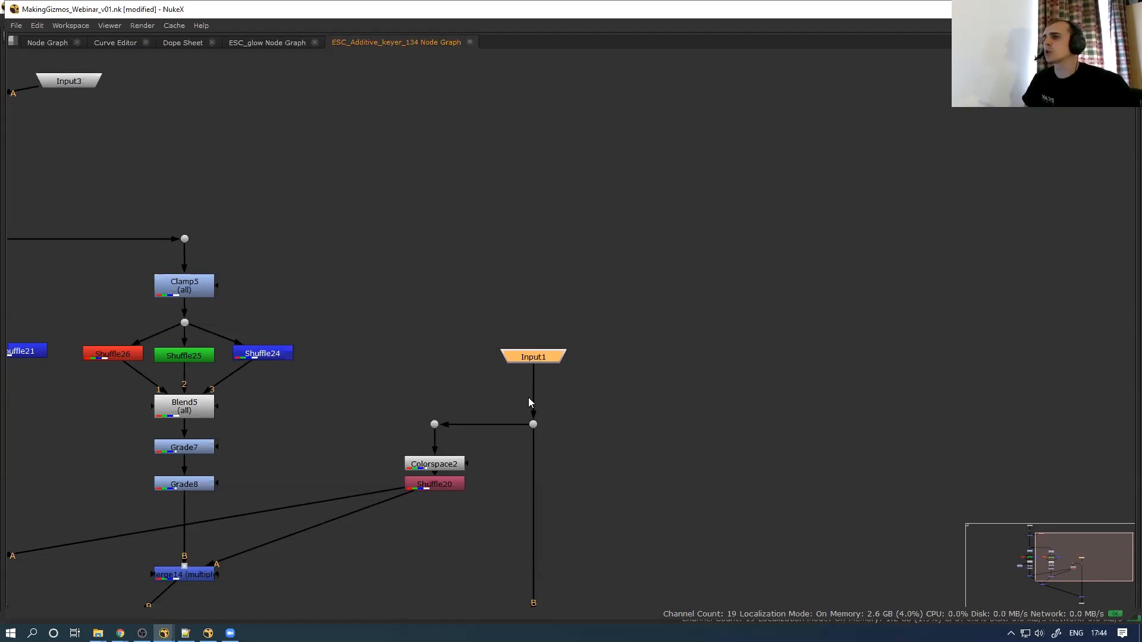
click(422, 391)
Return to the main node graph with the normal panel layout restored
key(space)
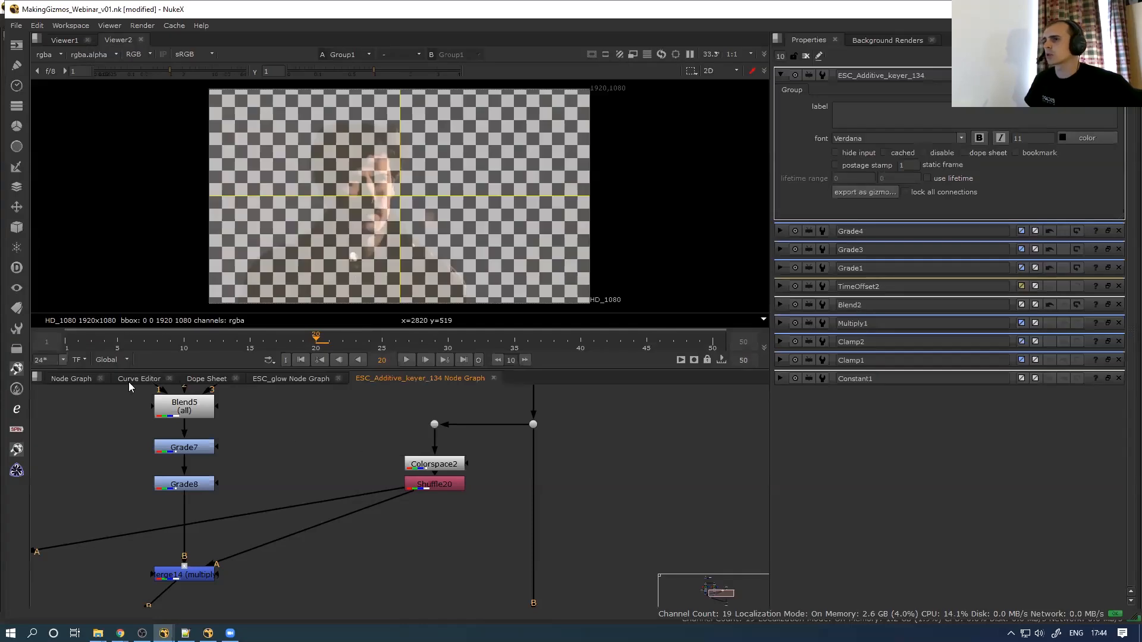
click(78, 379)
scroll(172, 467, down, 10)
middle_drag(173, 467, 249, 554)
mouse_move(81, 486)
middle_down()
mouse_move(242, 515)
mouse_move(300, 476)
mouse_move(566, 507)
middle_up()
scroll(345, 462, up, 5)
scroll(336, 529, up, 5)
Bring the Read and glow nodes into view and select ESC_glow (size 4.4, mix 0.45)
middle_drag(326, 506, 235, 443)
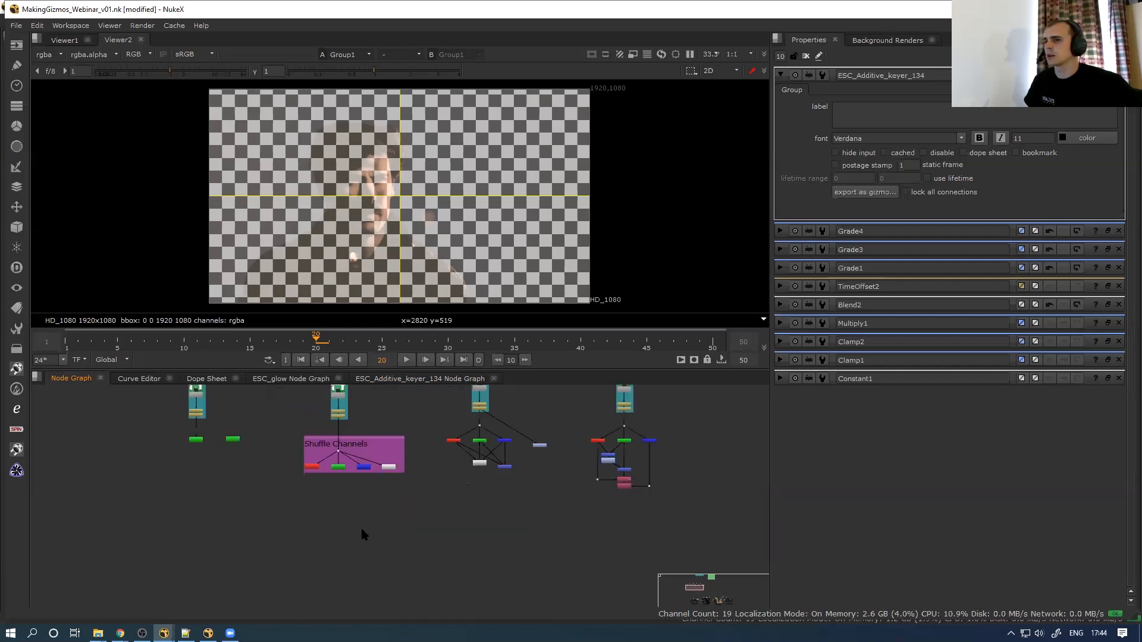
click(361, 530)
middle_drag(362, 529, 378, 399)
scroll(341, 491, down, 3)
middle_drag(416, 502, 428, 460)
scroll(428, 460, up, 6)
middle_drag(353, 440, 377, 485)
click(364, 480)
View ESC_glow's output and open its settings and internal graph
key(1)
double_click(367, 482)
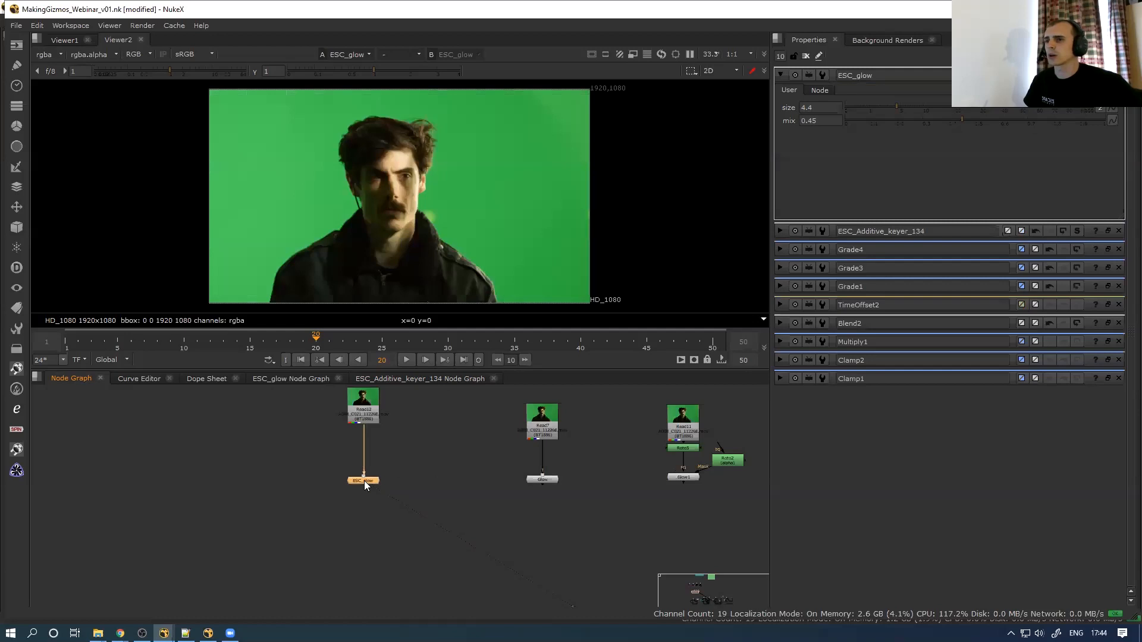
click(297, 465)
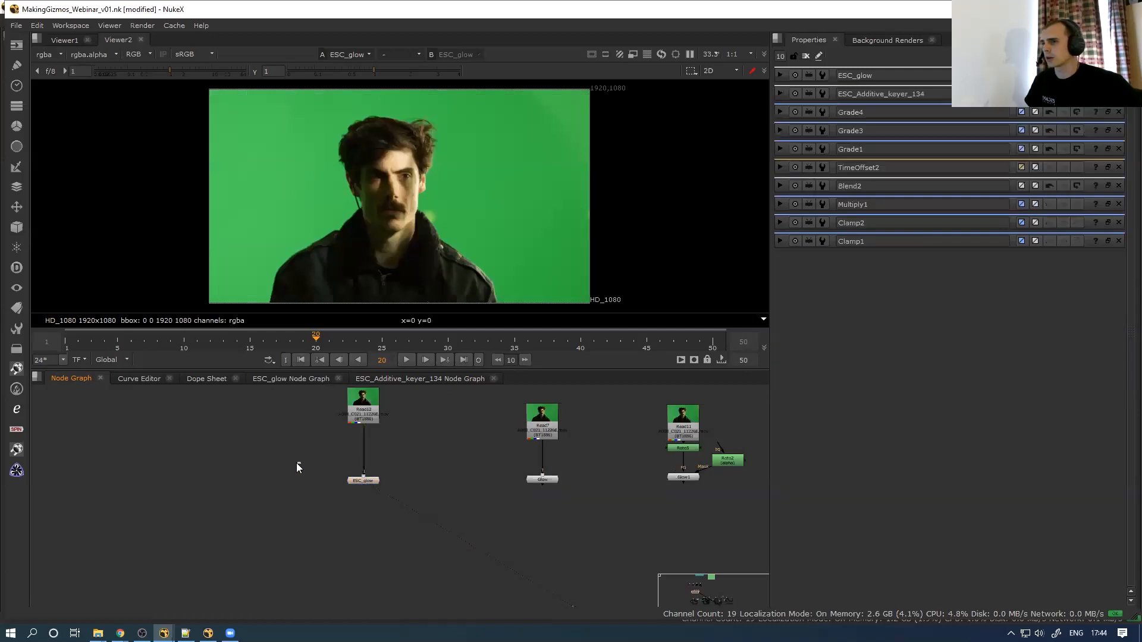
double_click(365, 481)
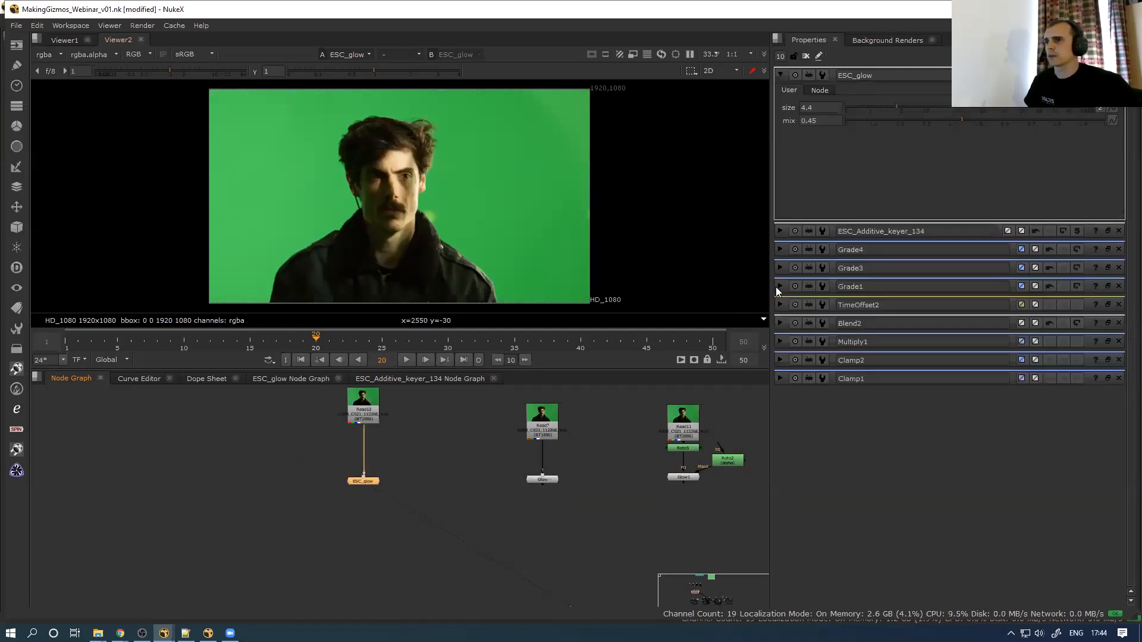
click(315, 379)
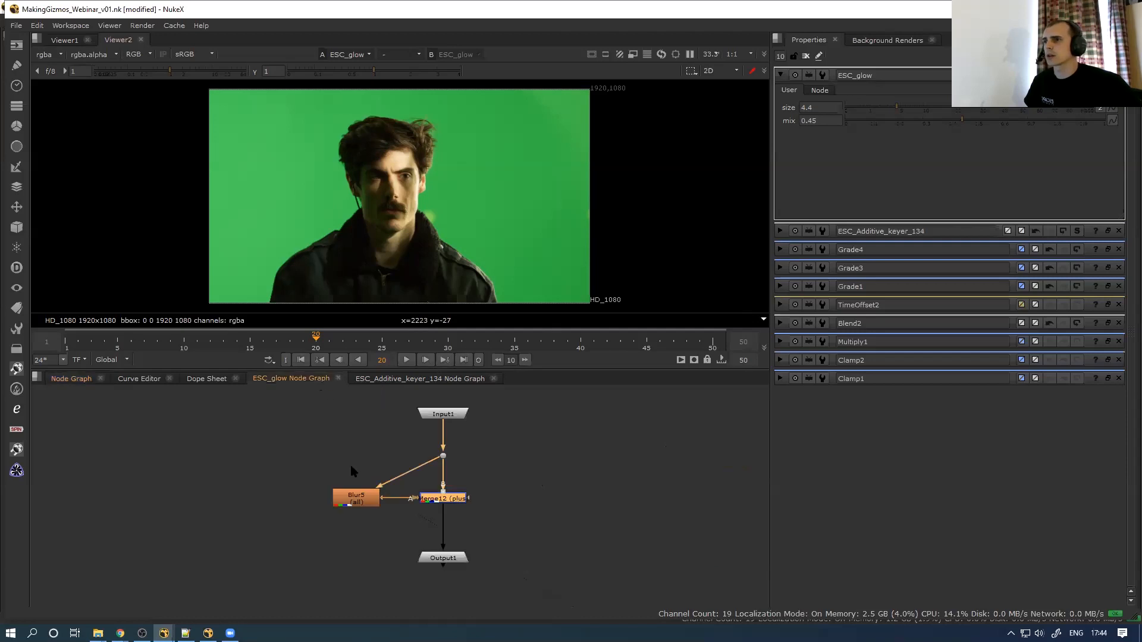
View Merge12 through a new Viewer node placed off to the right
double_click(442, 498)
key(1)
drag(459, 511, 555, 527)
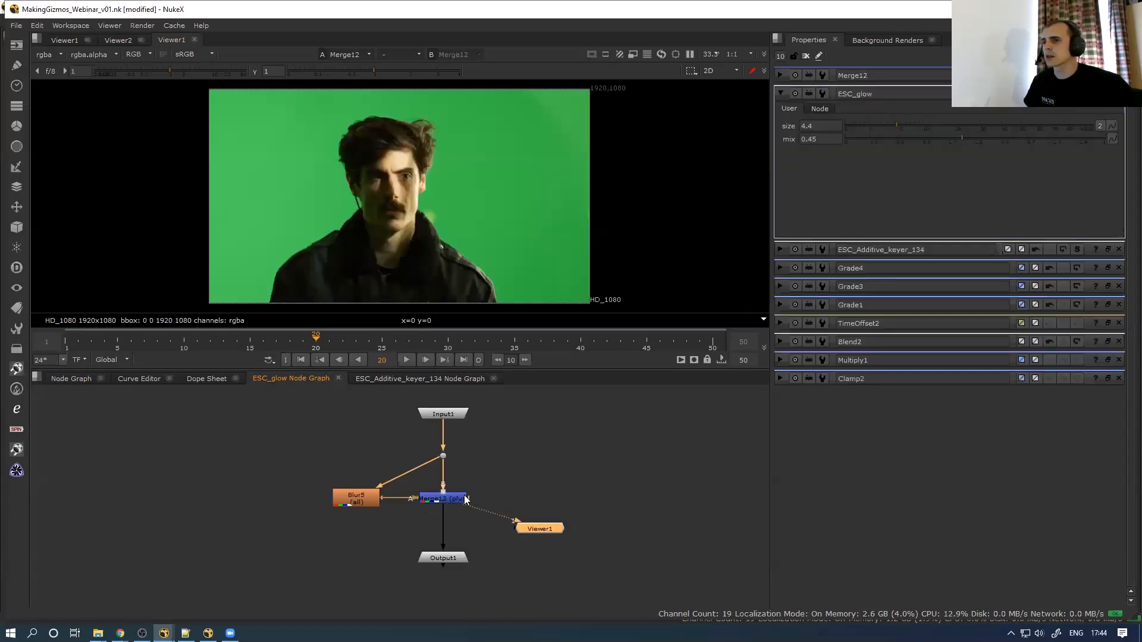
double_click(464, 500)
Toggle Merge12 off and on to compare the glow, then delete the temporary Viewer1
key(d)
key(d)
key(d)
key(d)
key(d)
key(d)
key(d)
key(d)
key(d)
key(d)
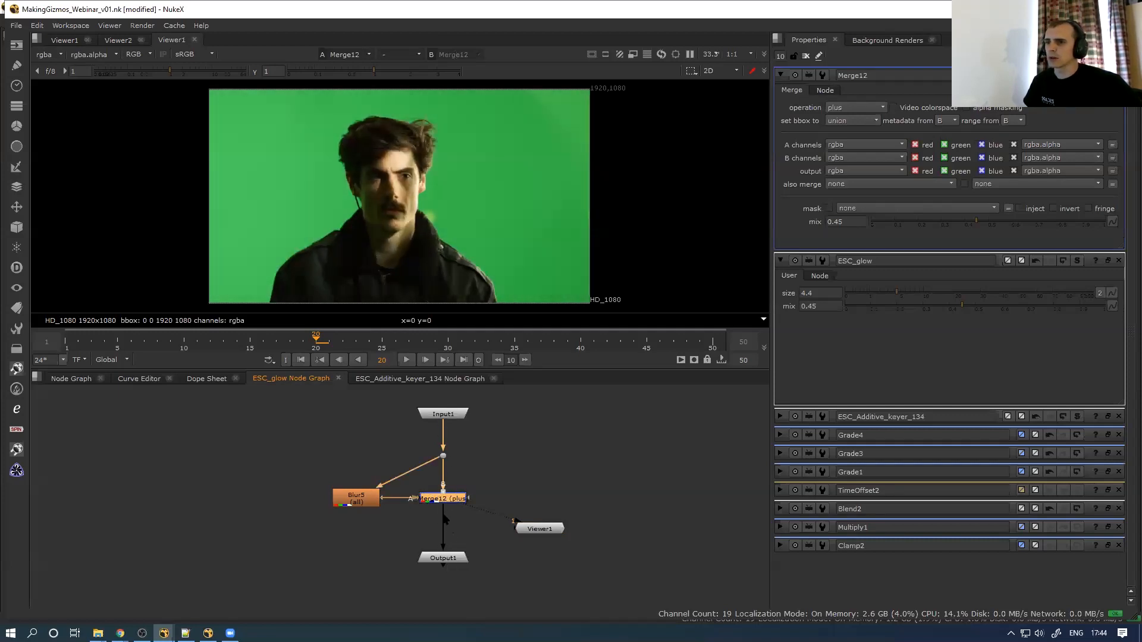
key(d)
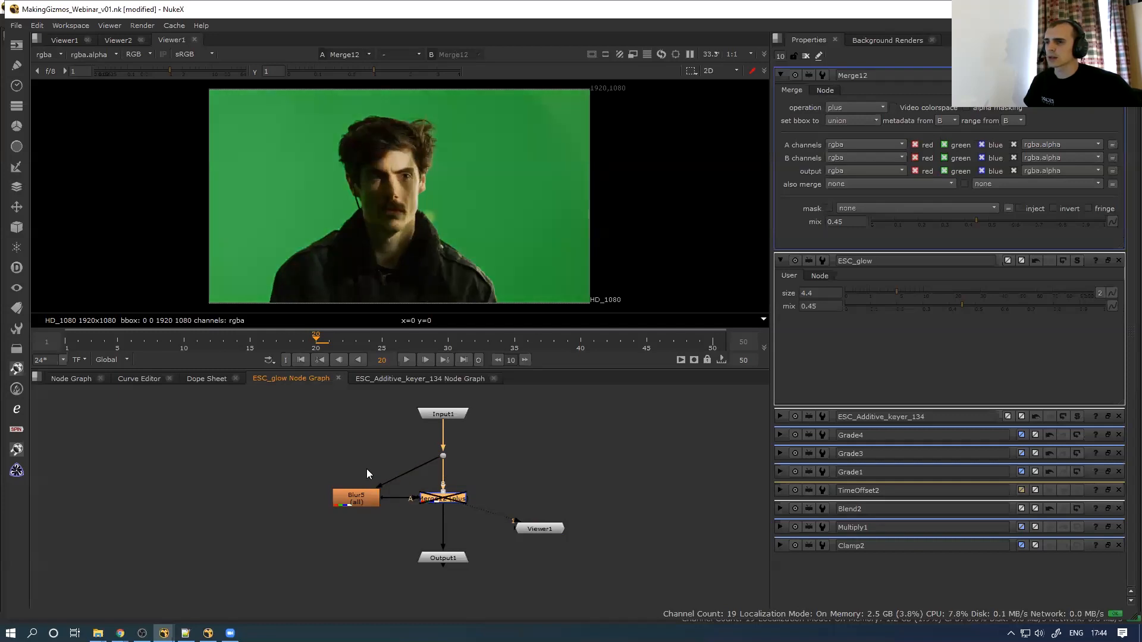
key(d)
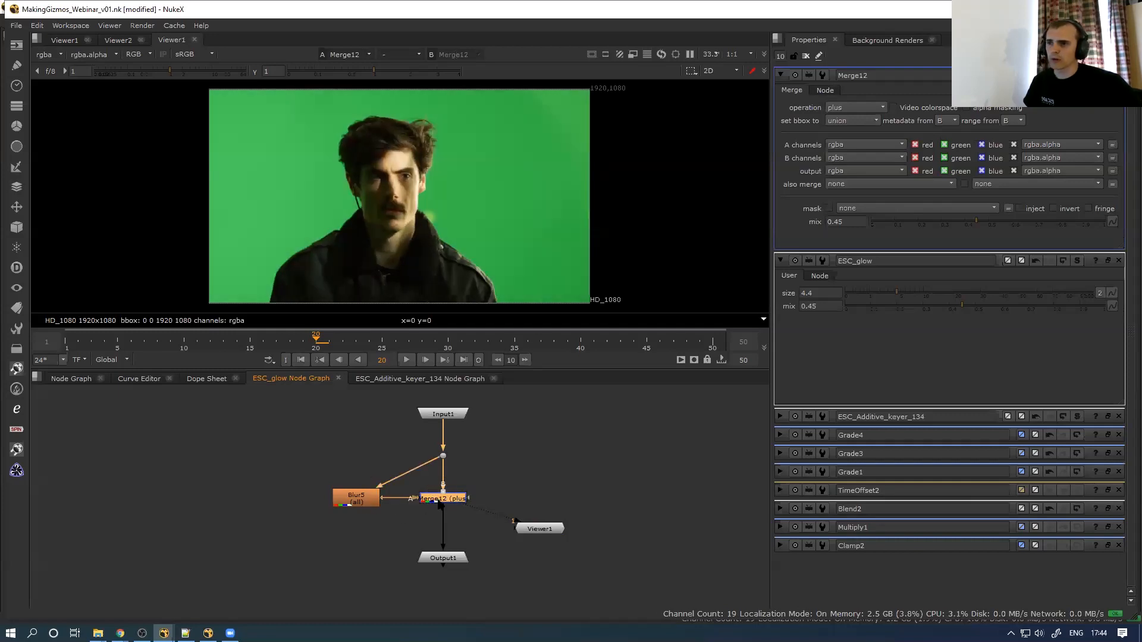
drag(605, 484, 488, 546)
key(Delete)
double_click(448, 501)
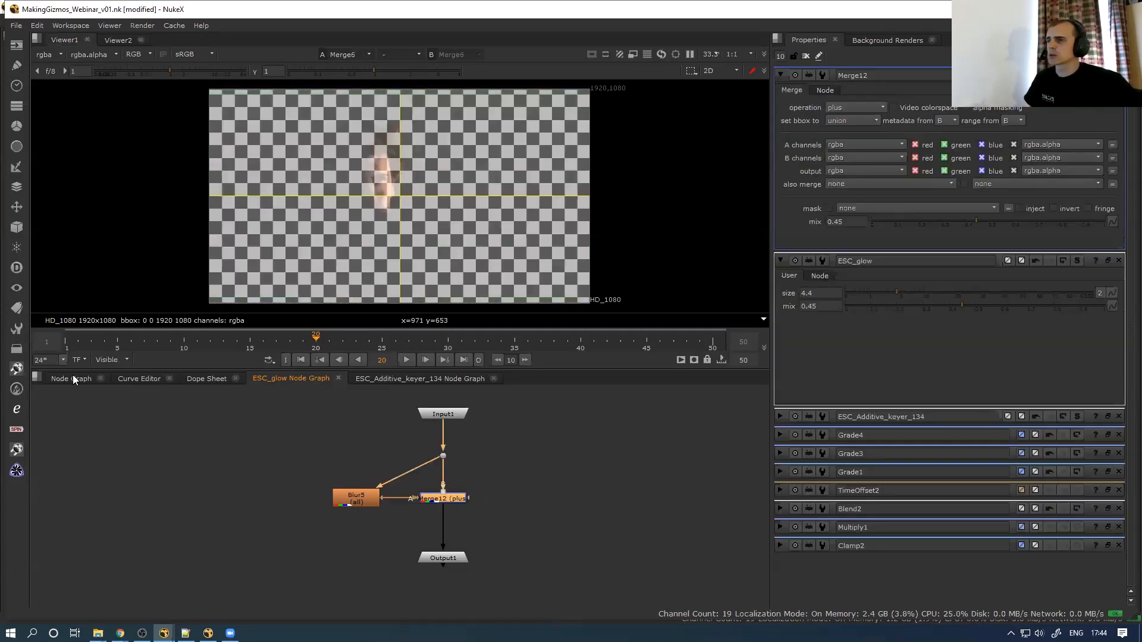
In the main graph, open ESC_Additive_keyer_134's settings, reposition it and view its output
click(73, 379)
scroll(423, 534, down, 8)
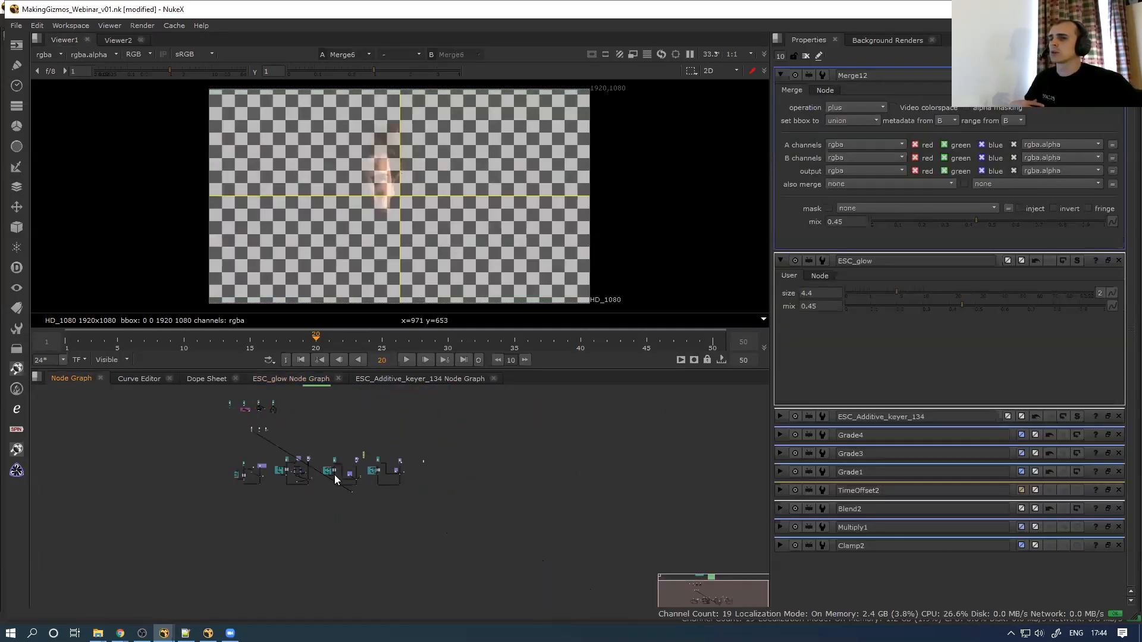
scroll(363, 446, up, 4)
scroll(424, 496, up, 5)
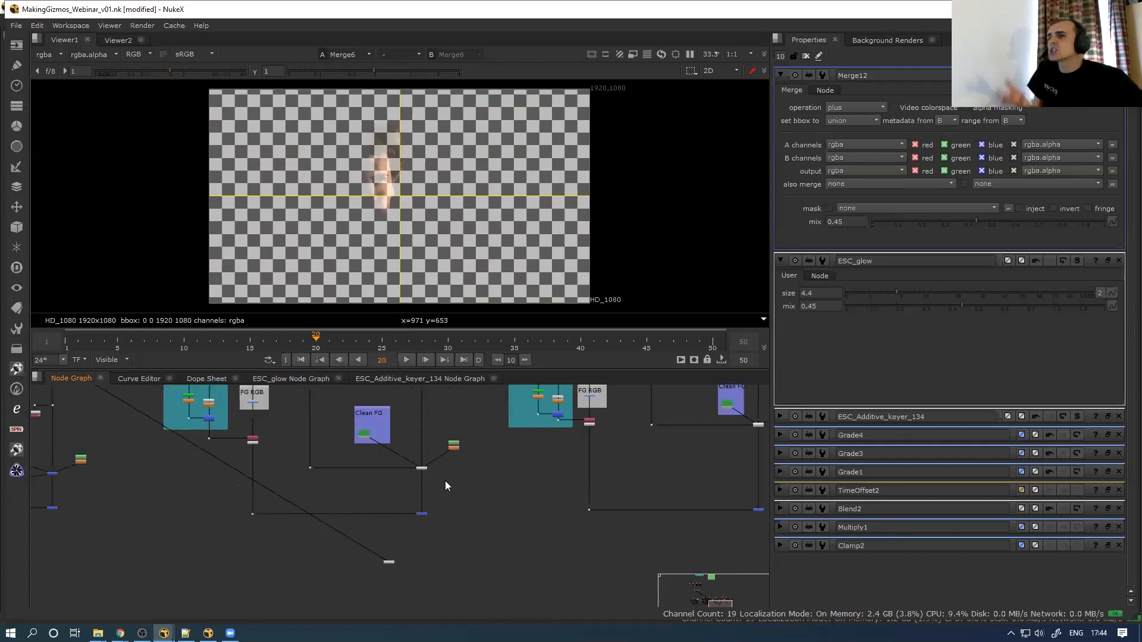
double_click(421, 468)
drag(396, 563, 409, 561)
drag(413, 478, 447, 459)
key(1)
Open the small node beside the keyer and move it further right
click(403, 562)
double_click(403, 563)
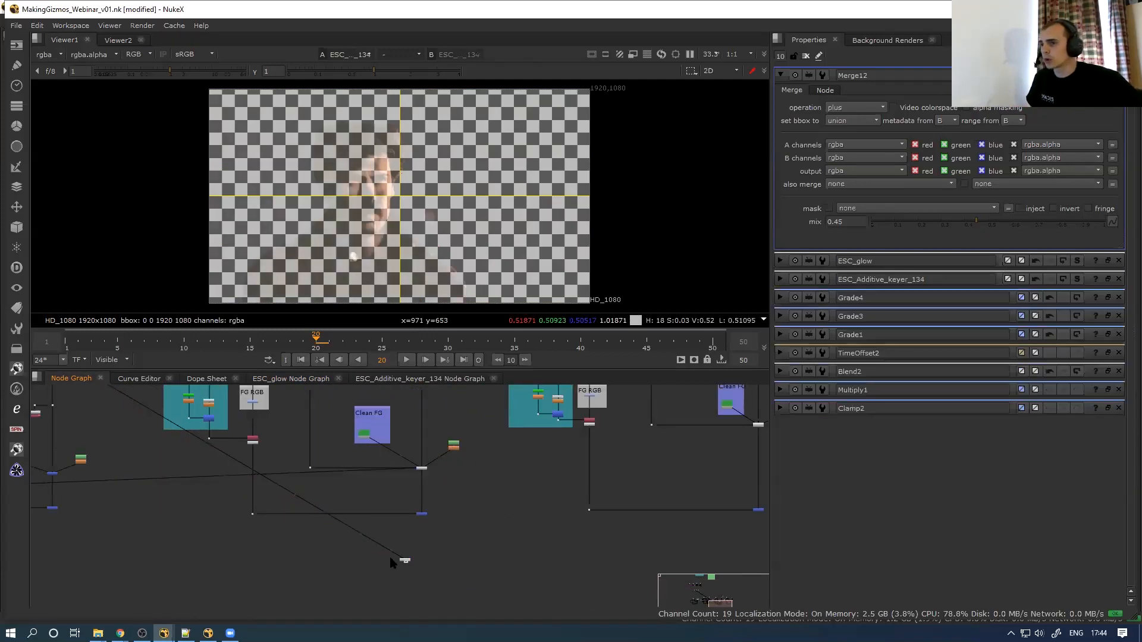
scroll(355, 536, down, 3)
scroll(300, 478, up, 2)
drag(203, 487, 512, 500)
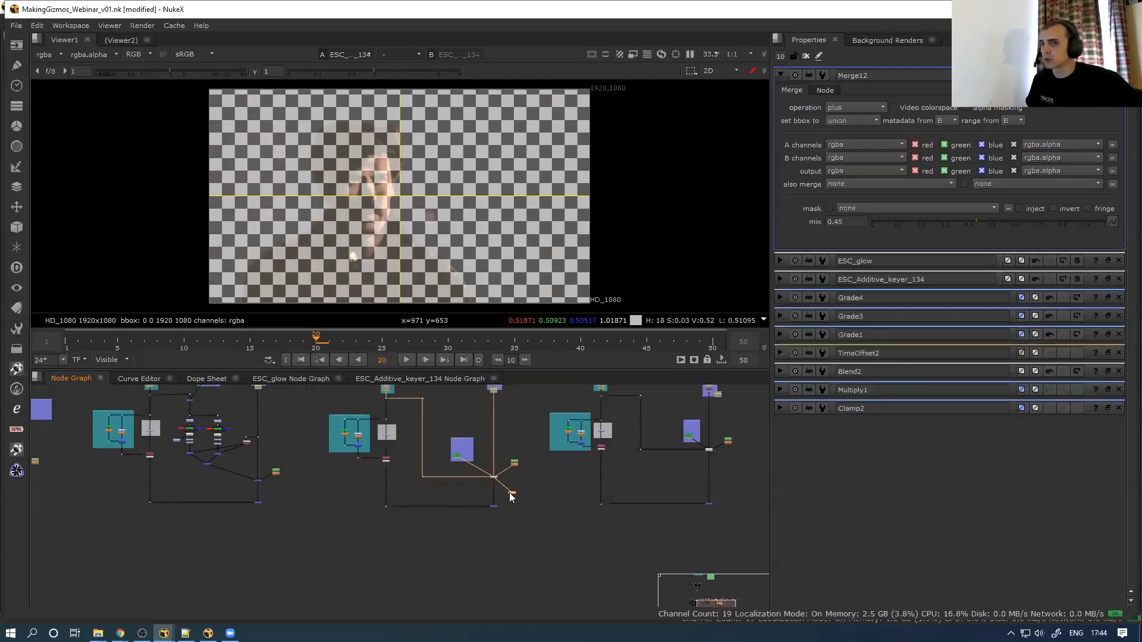
scroll(509, 492, up, 4)
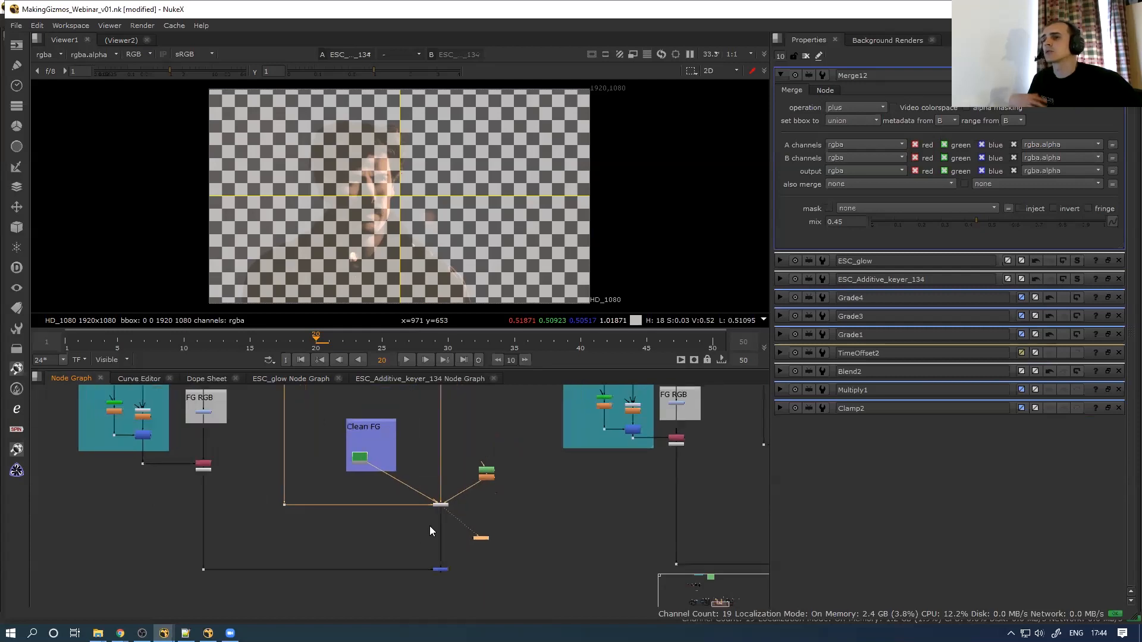
scroll(430, 526, up, 3)
Toggle ESC_Additive_keyer_134 disabled and enabled to compare, leaving it active
double_click(458, 483)
key(d)
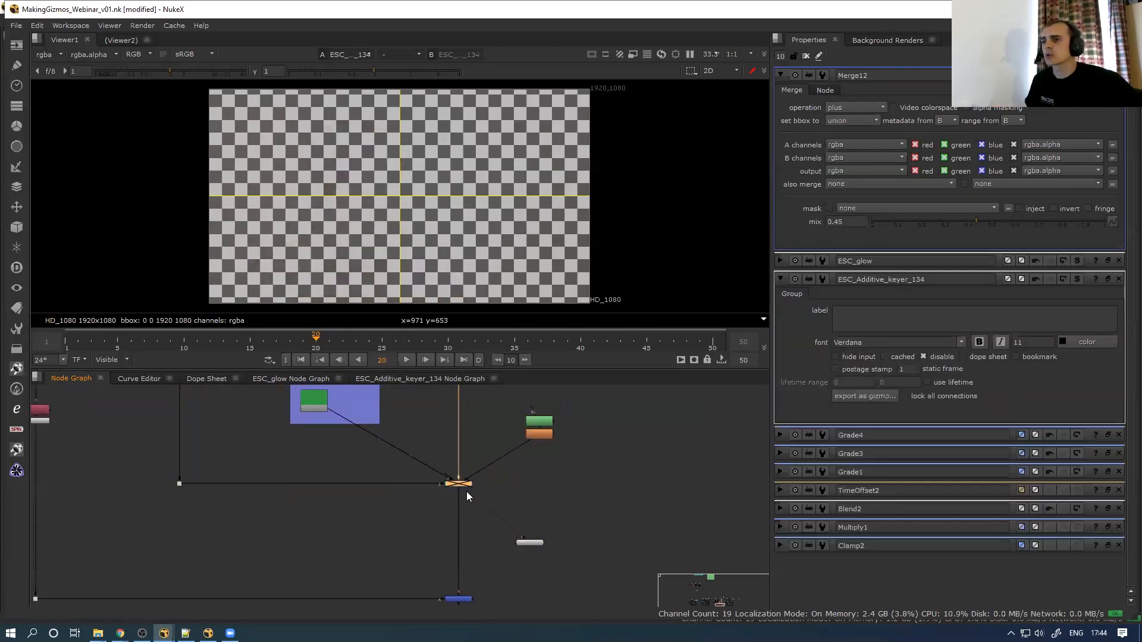
key(space)
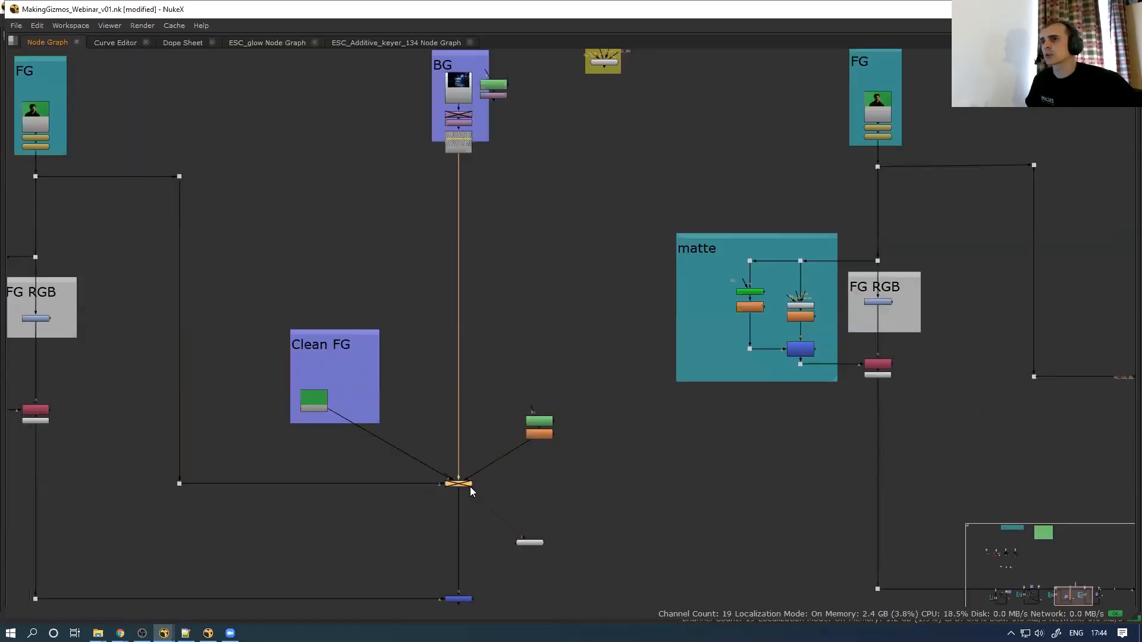
key(space)
key(d)
key(d)
key(d)
key(d)
key(d)
key(d)
key(d)
key(d)
key(d)
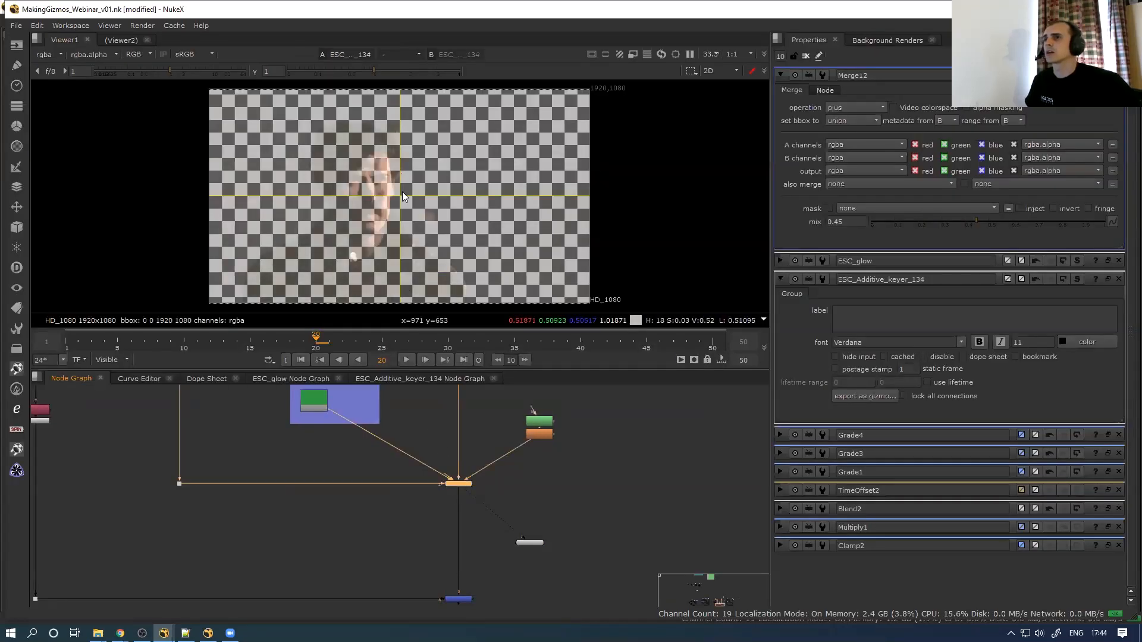
key(d)
key(space)
scroll(383, 474, up, 3)
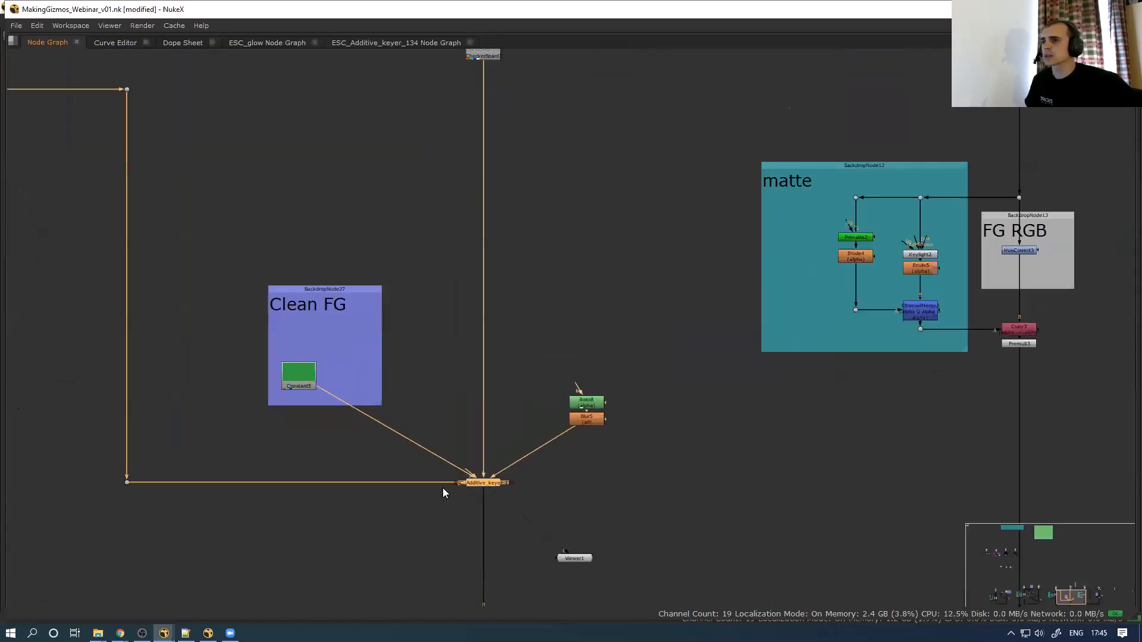
key(space)
Inside ESC_Additive_keyer_134, delete the right-hand Input node feeding the Colorspace2 branch
click(405, 379)
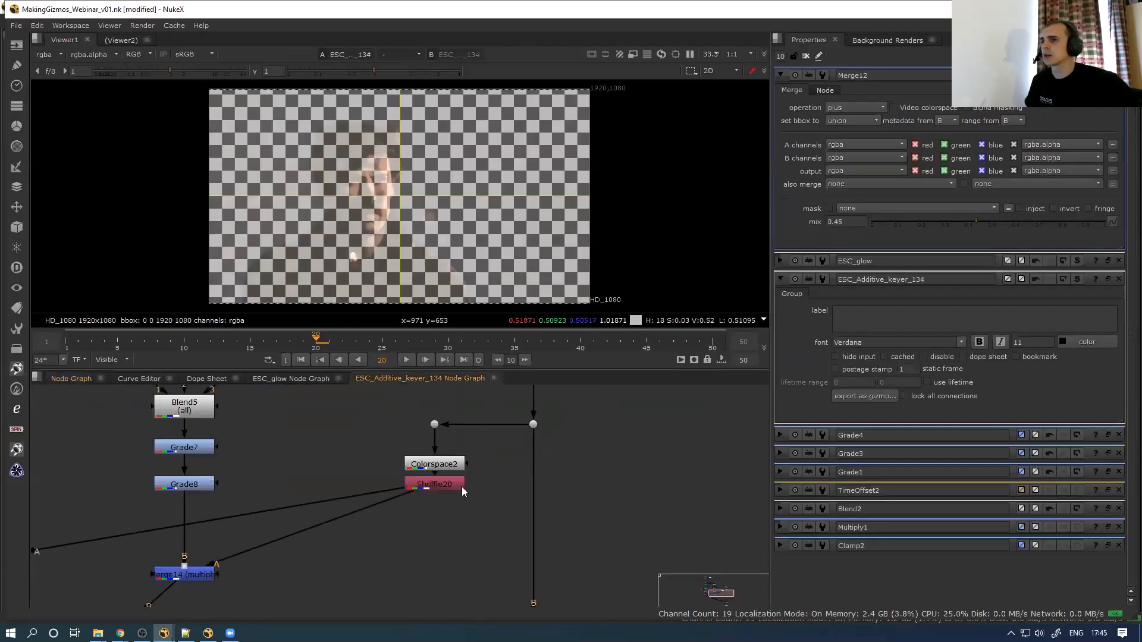
scroll(462, 487, down, 3)
scroll(469, 478, up, 3)
scroll(464, 457, down, 2)
middle_drag(470, 450, 492, 489)
click(496, 496)
key(Delete)
Add a fresh Input1 node in its place and enlarge the graph to fill the window
click(381, 424)
click(404, 426)
key(ctrl+v)
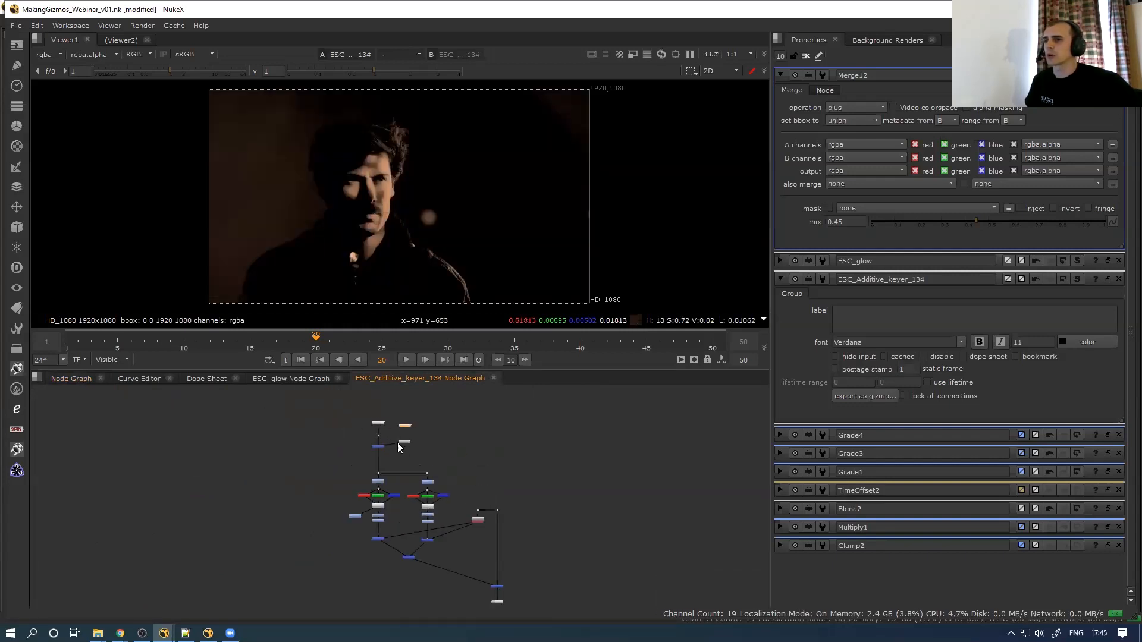
drag(510, 458, 514, 517)
scroll(491, 499, up, 5)
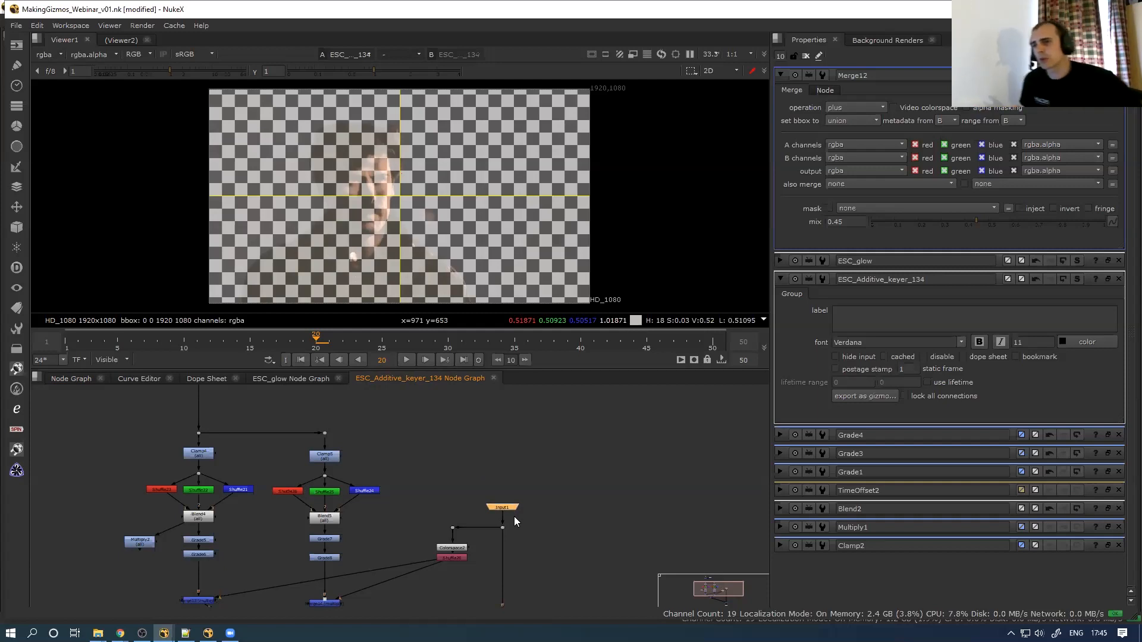
scroll(460, 454, up, 2)
key(space)
scroll(546, 378, up, 3)
Rename Input1 to BG
double_click(564, 344)
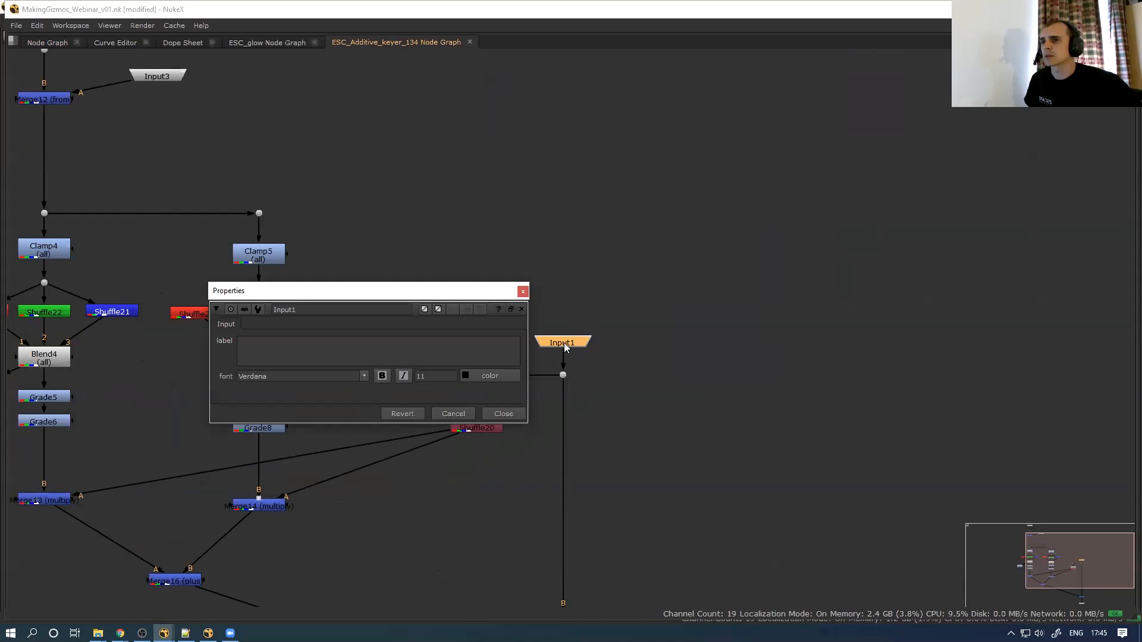
double_click(314, 306)
text(BG)
click(503, 414)
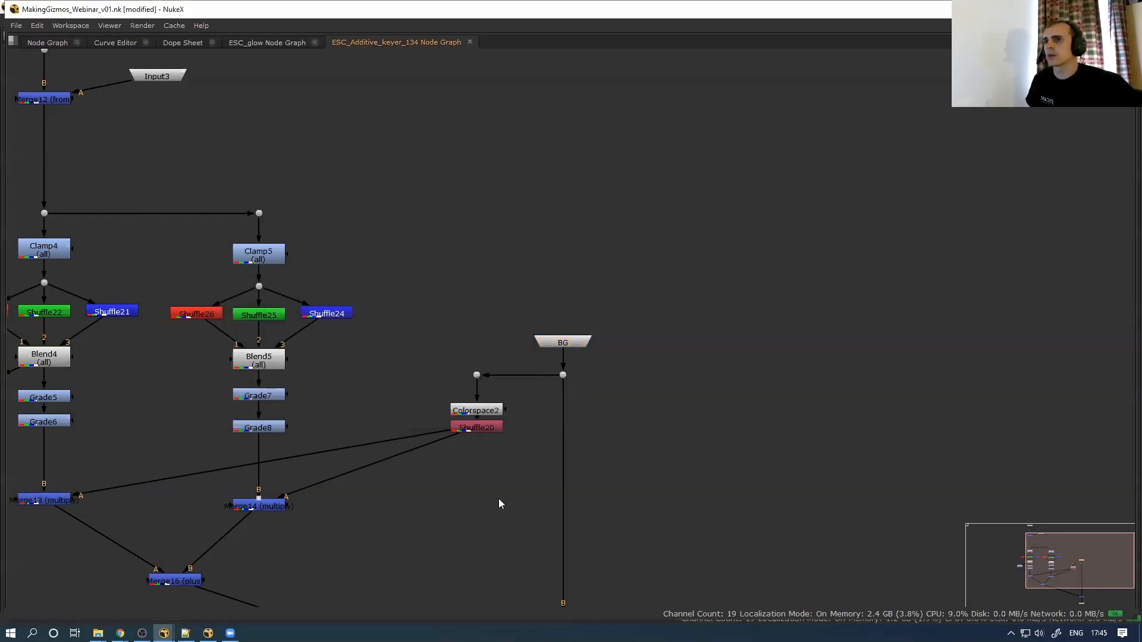
key(space)
click(80, 379)
scroll(515, 492, up, 5)
middle_drag(515, 492, 505, 527)
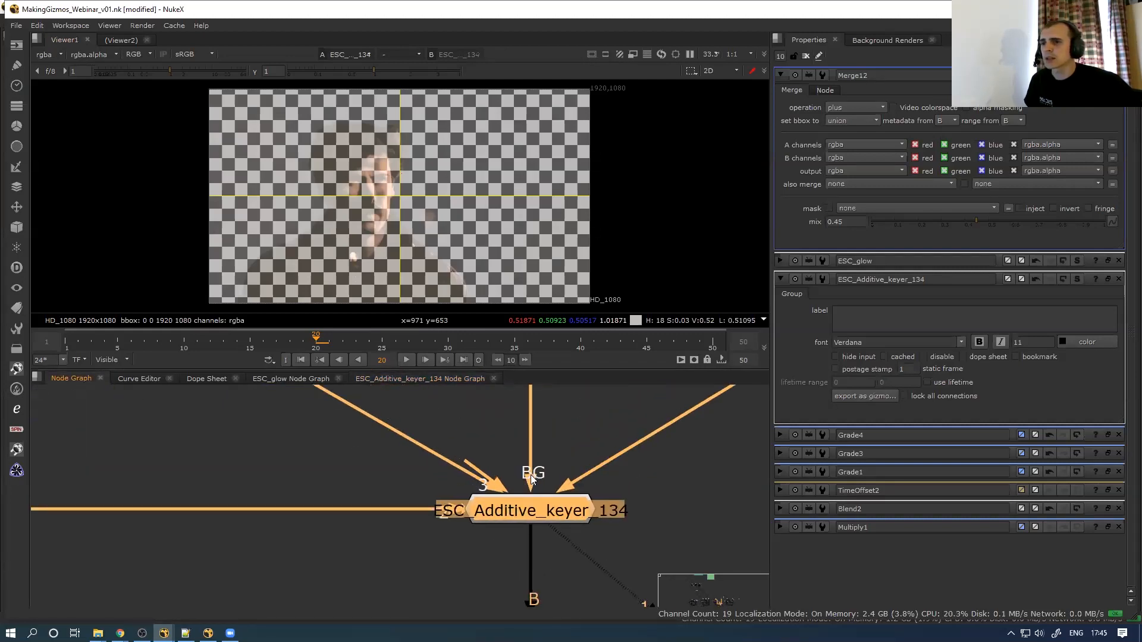
Back in the group's enlarged graph, give Input2 the label FG
click(376, 379)
scroll(355, 442, down, 7)
middle_drag(350, 464, 312, 434)
scroll(476, 517, up, 7)
key(space)
scroll(479, 485, down, 3)
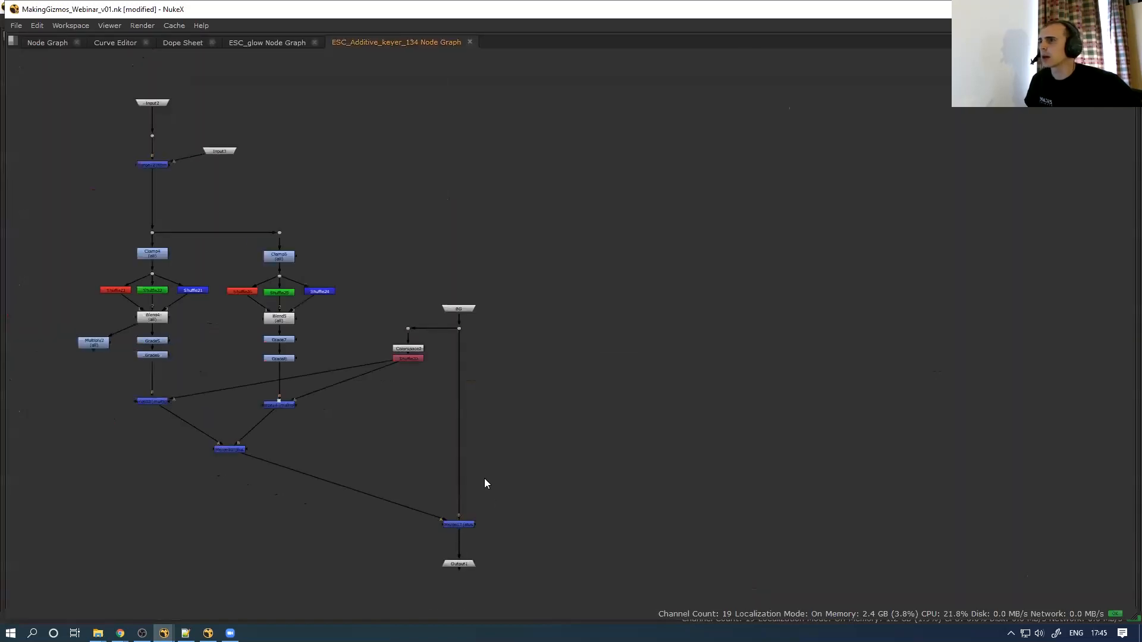
scroll(196, 213, up, 3)
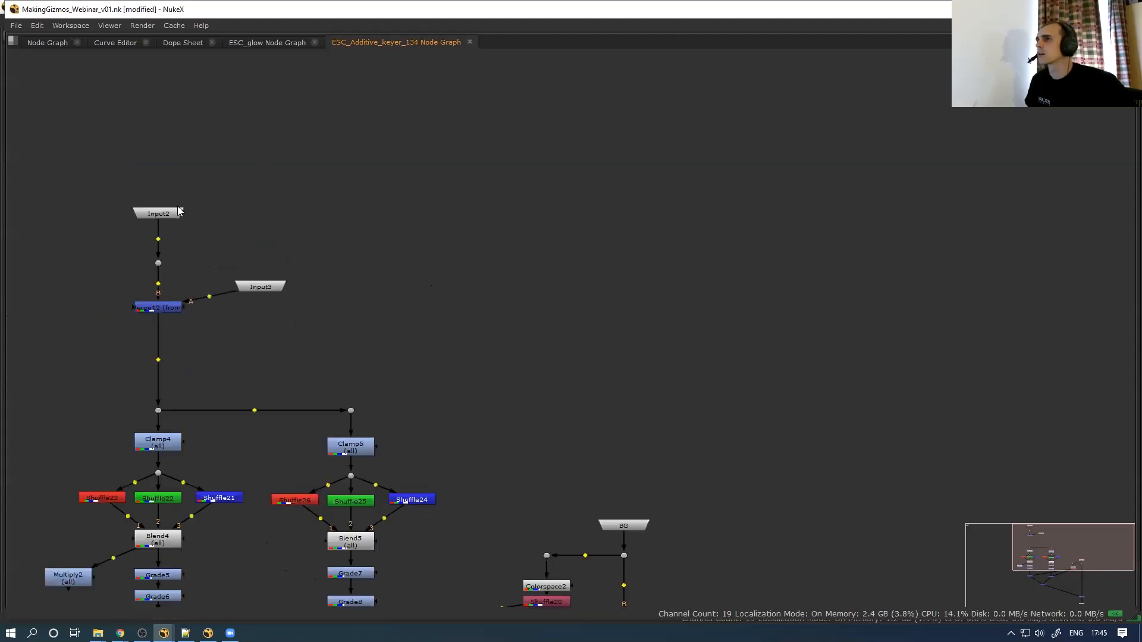
double_click(176, 212)
text(FG)
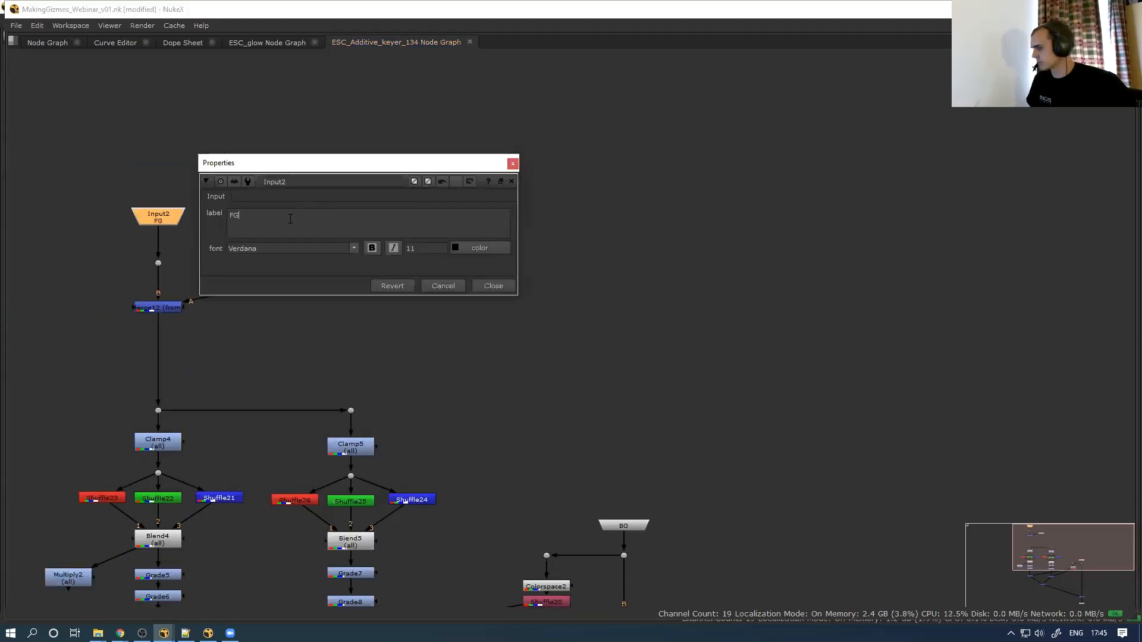
click(499, 286)
Rename Input3 to Clean_GS_BS and clear its duplicate label
double_click(260, 286)
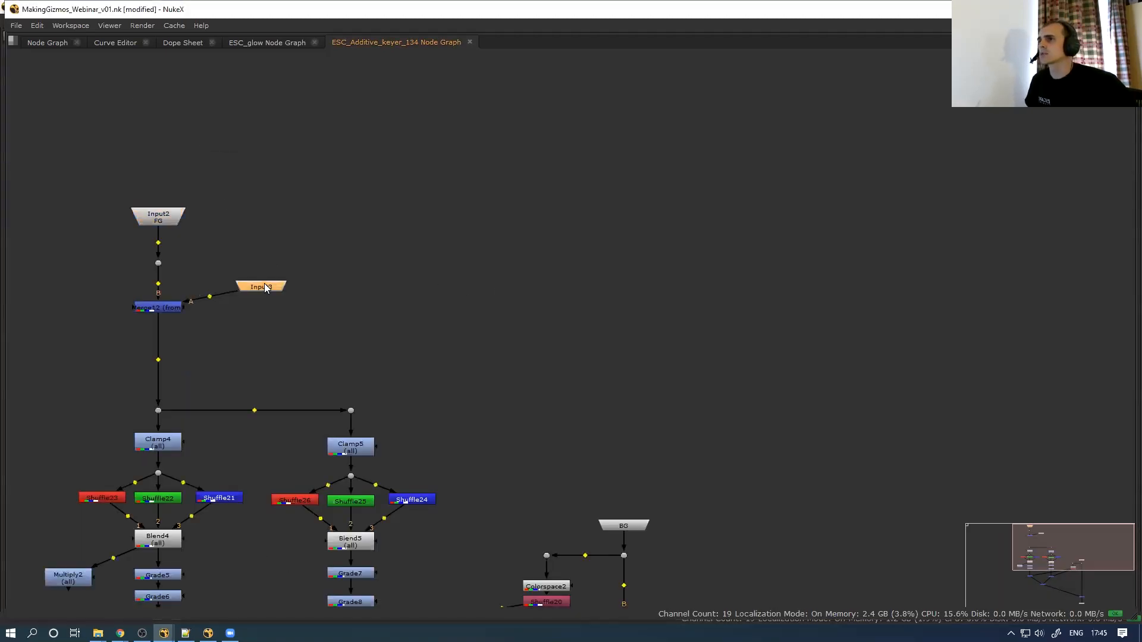
text(Cle)
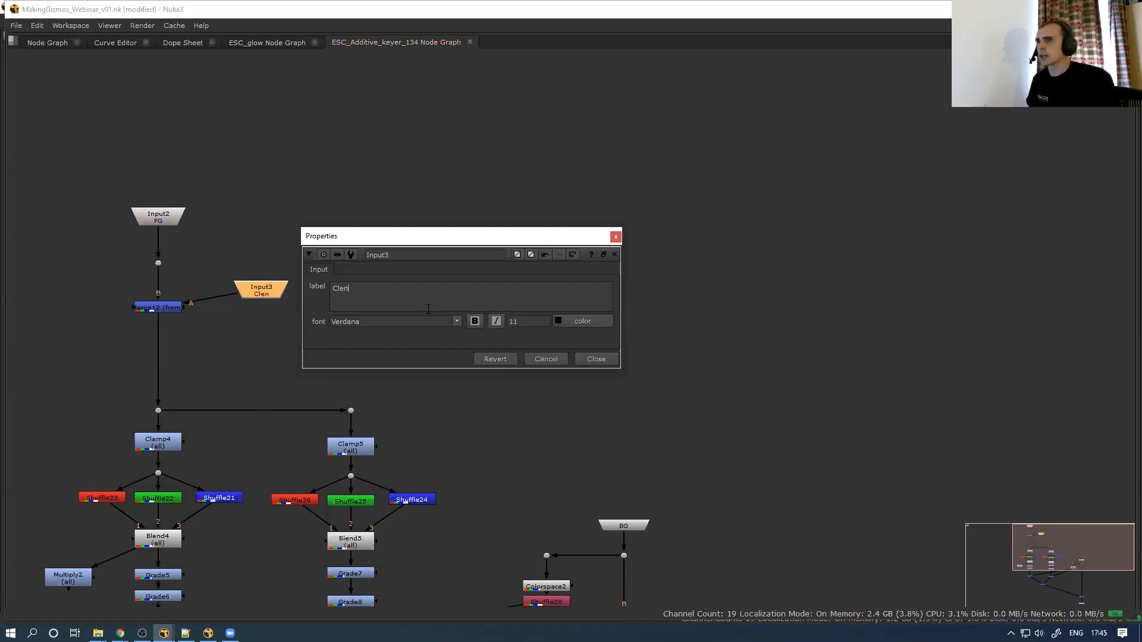
text(an_GS_BS)
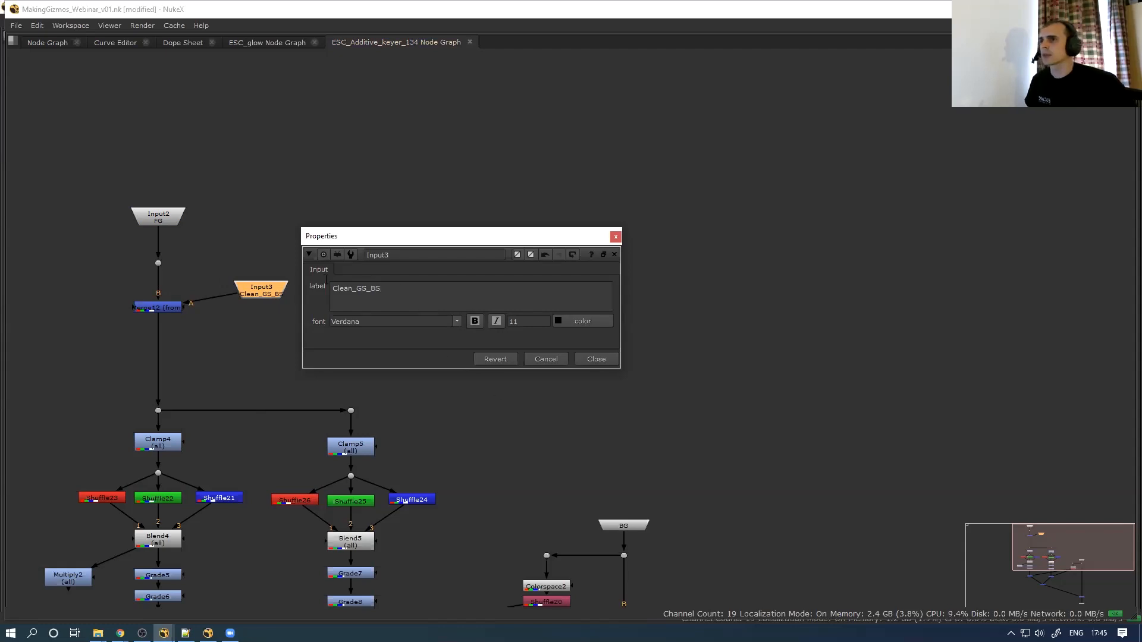
key(ctrl+a)
key(ctrl+c)
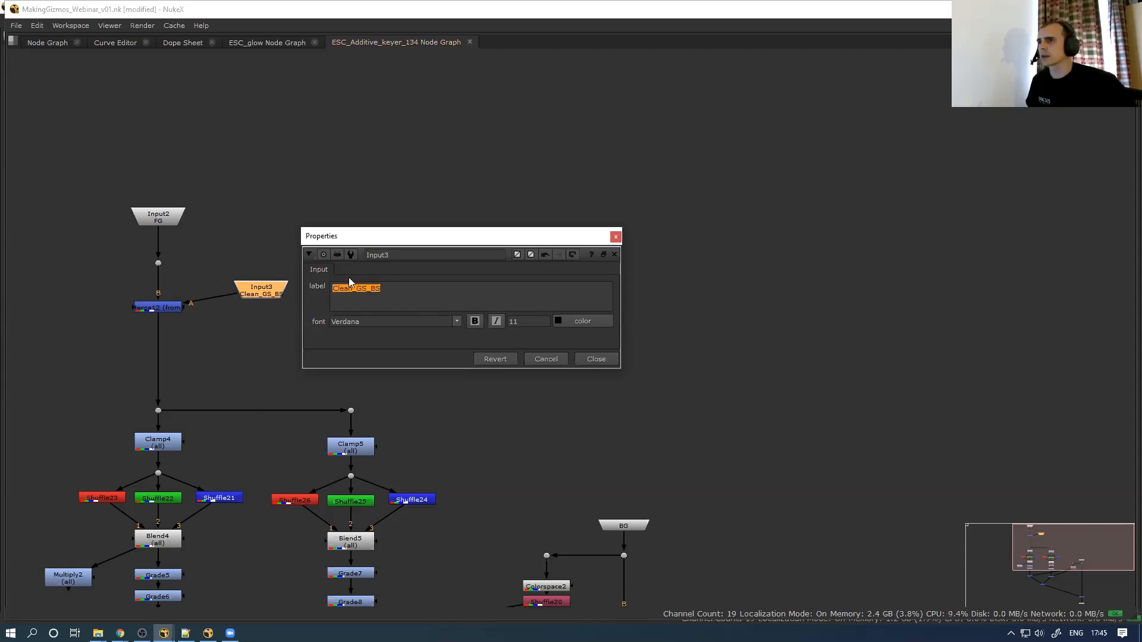
double_click(405, 256)
key(ctrl+v)
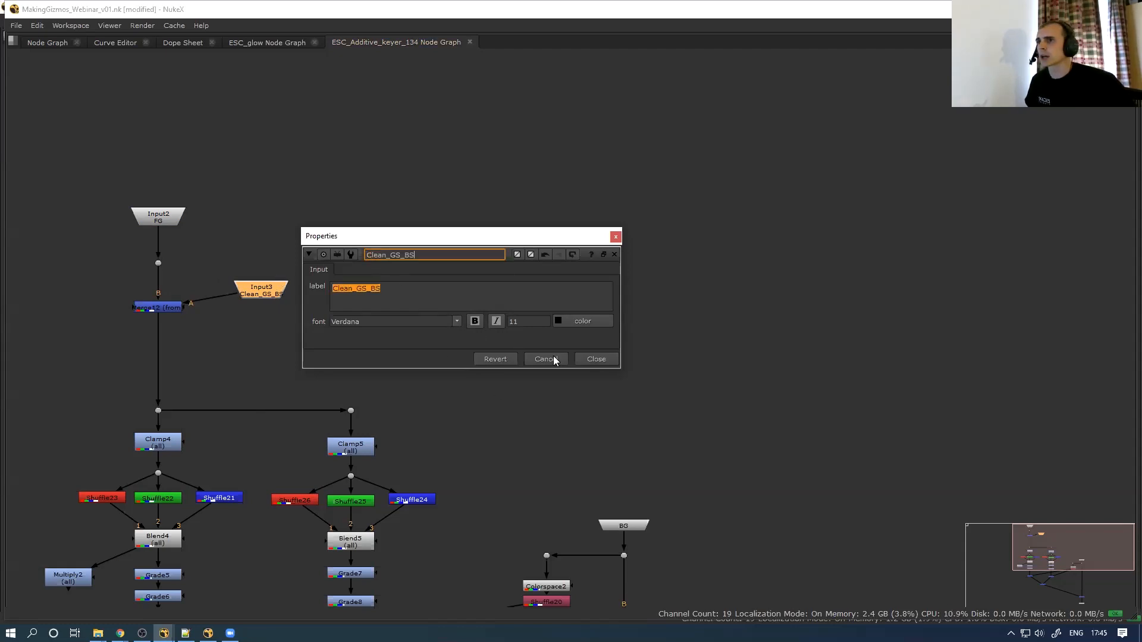
key(Return)
key(ctrl+a)
key(BackSpace)
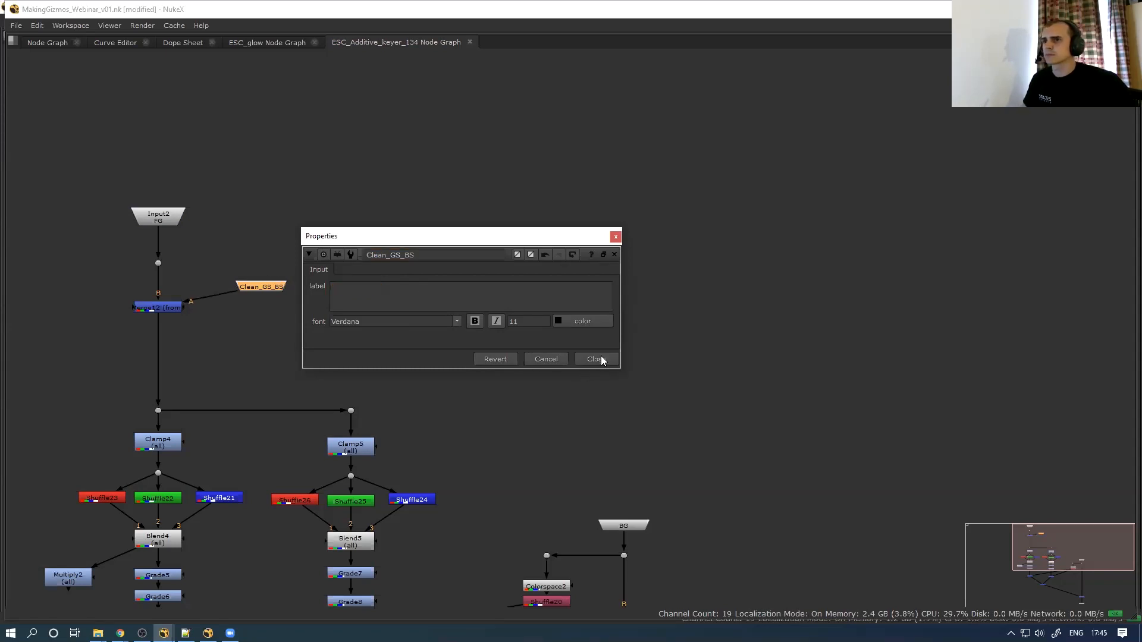
click(595, 359)
Rename Input2 to FG and clear its duplicate FG label
double_click(156, 220)
double_click(249, 215)
key(ctrl+c)
drag(294, 183, 221, 217)
key(ctrl+v)
key(BackSpace)
click(493, 286)
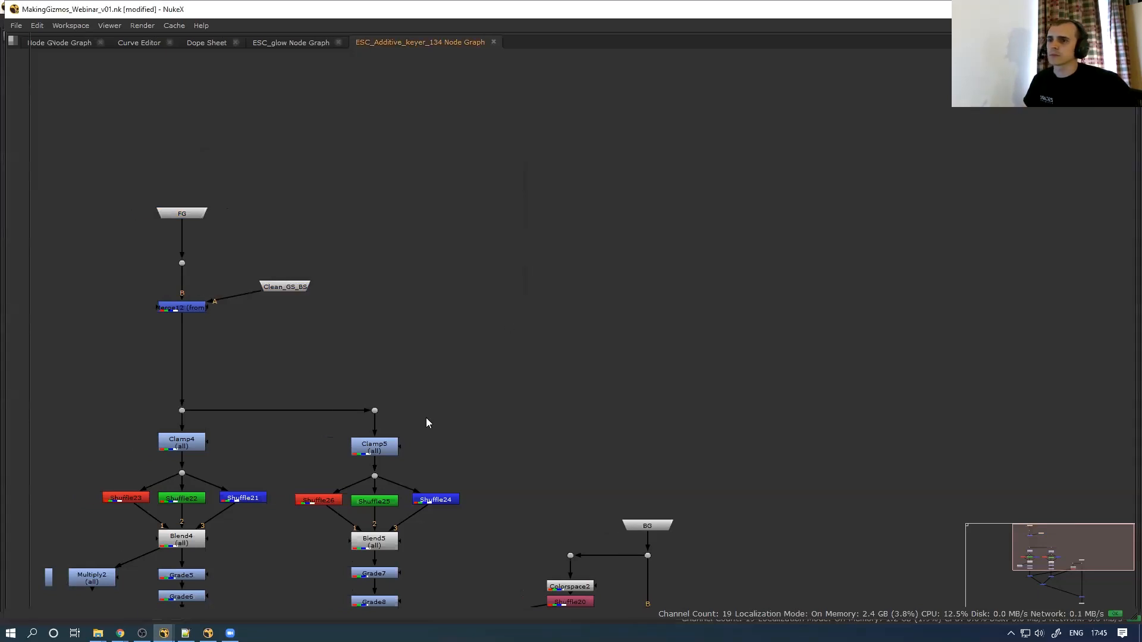
key(space)
In the main graph, connect the keyer's BG input to the CheckerBoard
click(71, 379)
scroll(435, 508, down, 2)
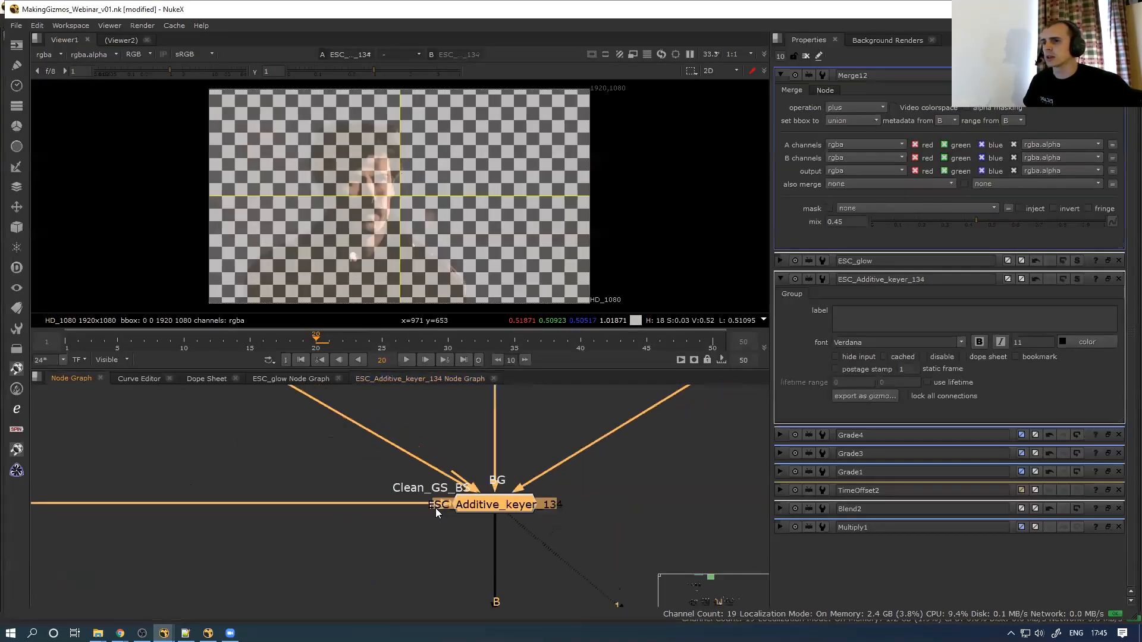
scroll(489, 474, up, 3)
click(494, 475)
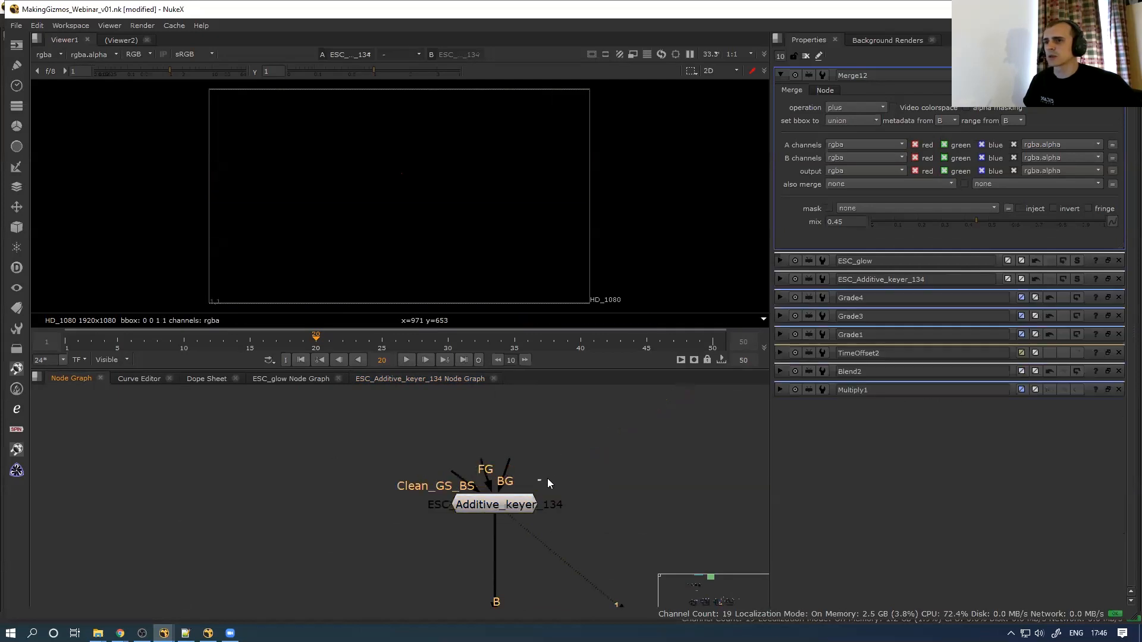
scroll(461, 511, down, 2)
key(space)
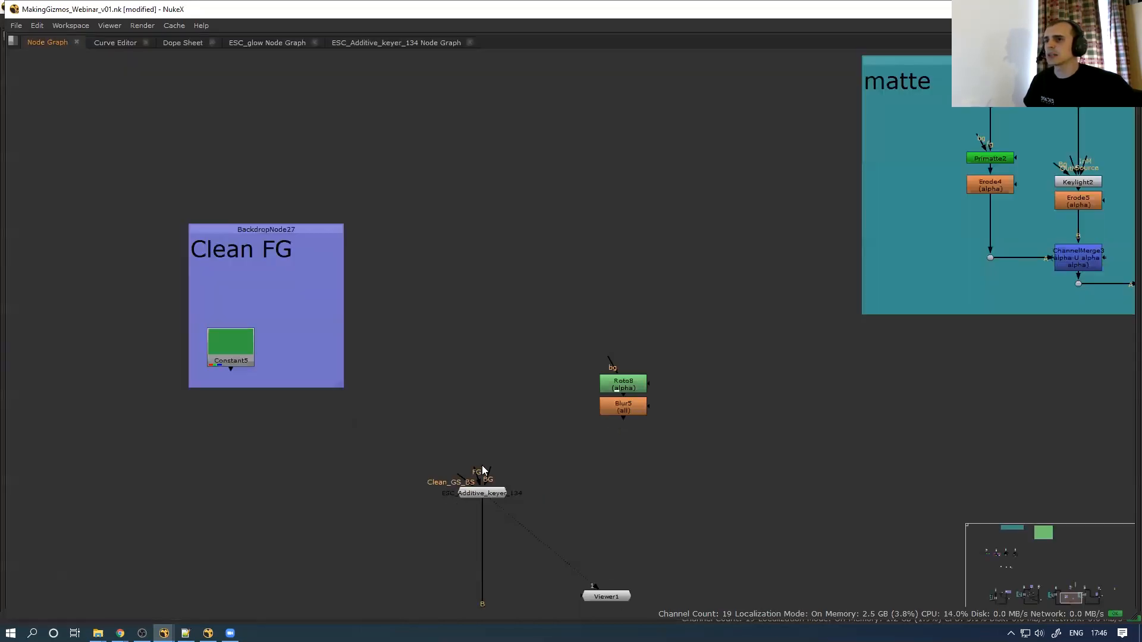
scroll(483, 469, down, 2)
drag(473, 479, 478, 74)
scroll(456, 465, up, 4)
Attach the keyer's FG input to the dot and feed Clean_GS_BS from Constant5
drag(475, 480, 361, 506)
middle_drag(189, 510, 510, 510)
drag(361, 506, 239, 510)
middle_drag(521, 427, 283, 377)
drag(541, 440, 288, 294)
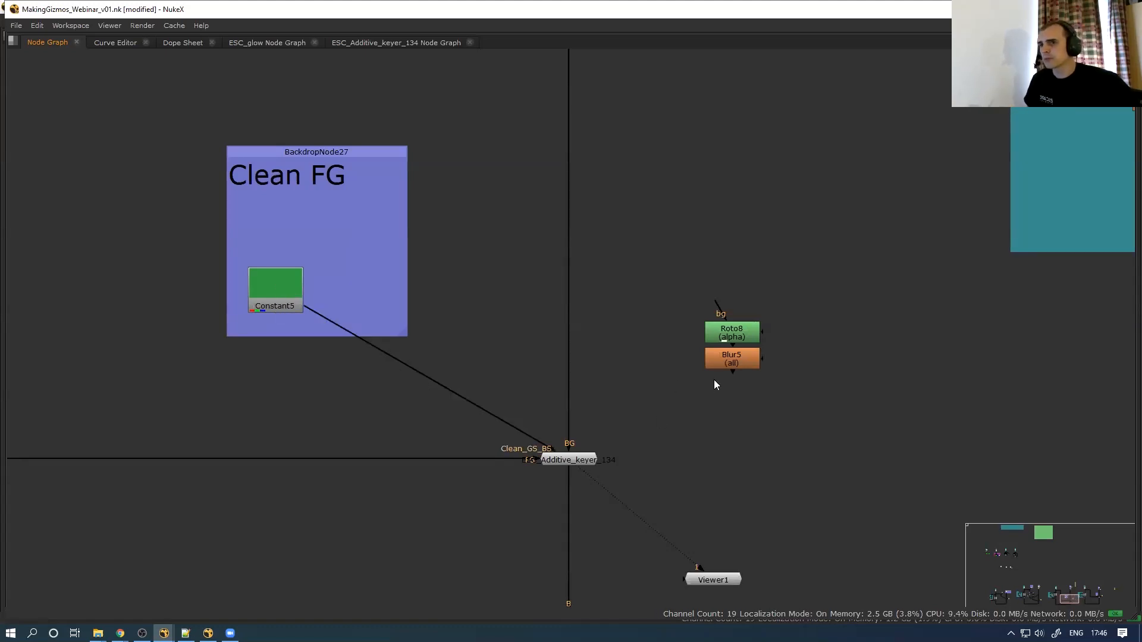
middle_drag(545, 469, 419, 493)
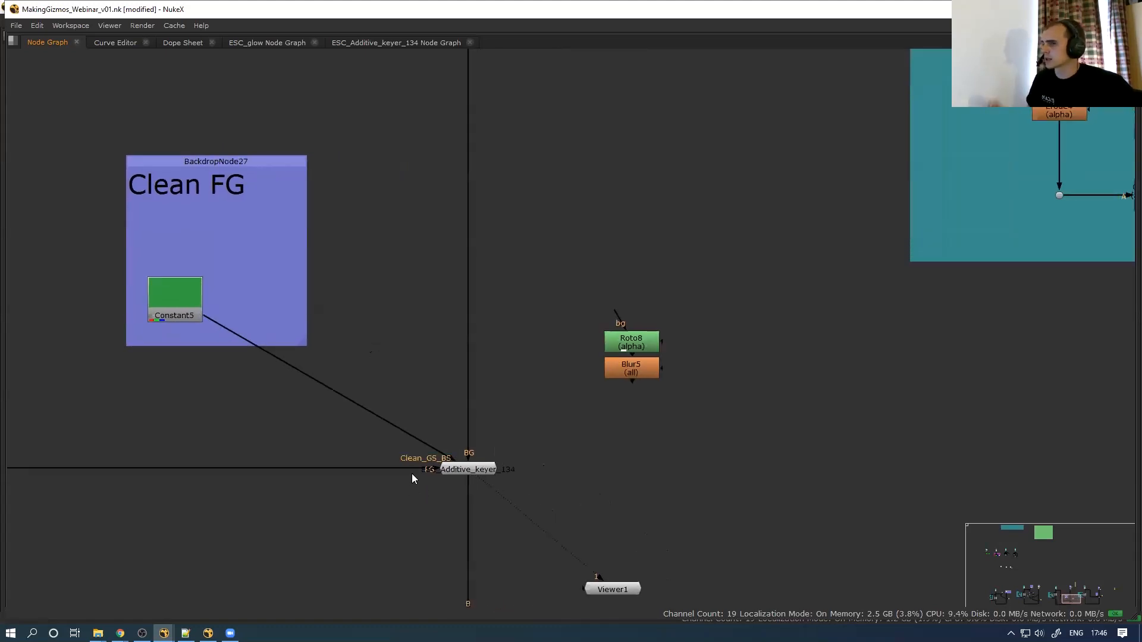
key(space)
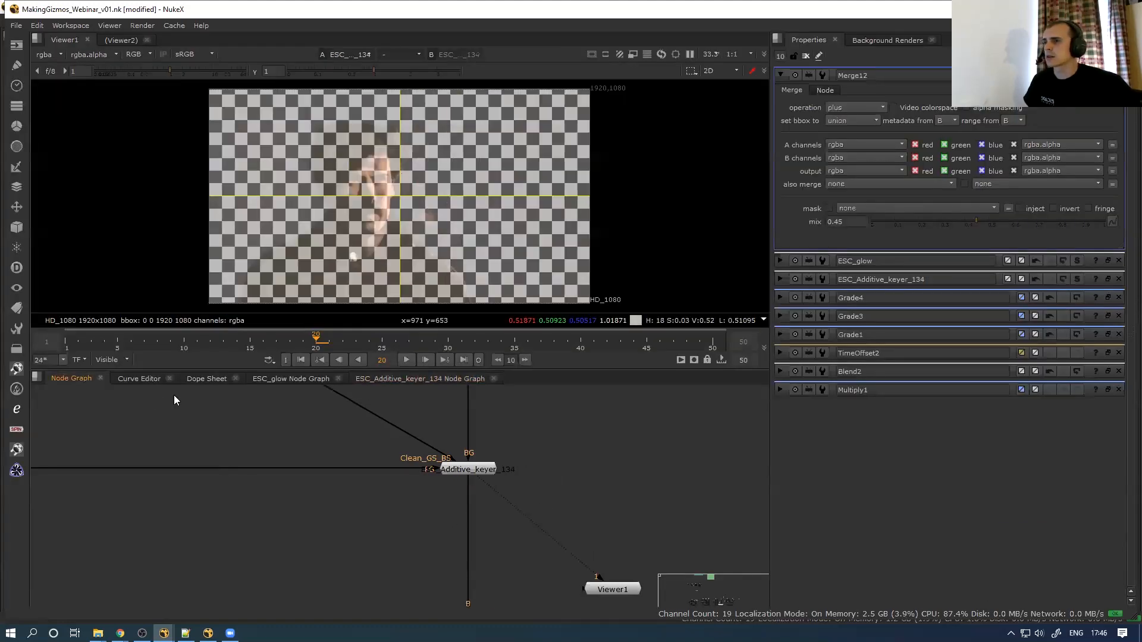
click(416, 379)
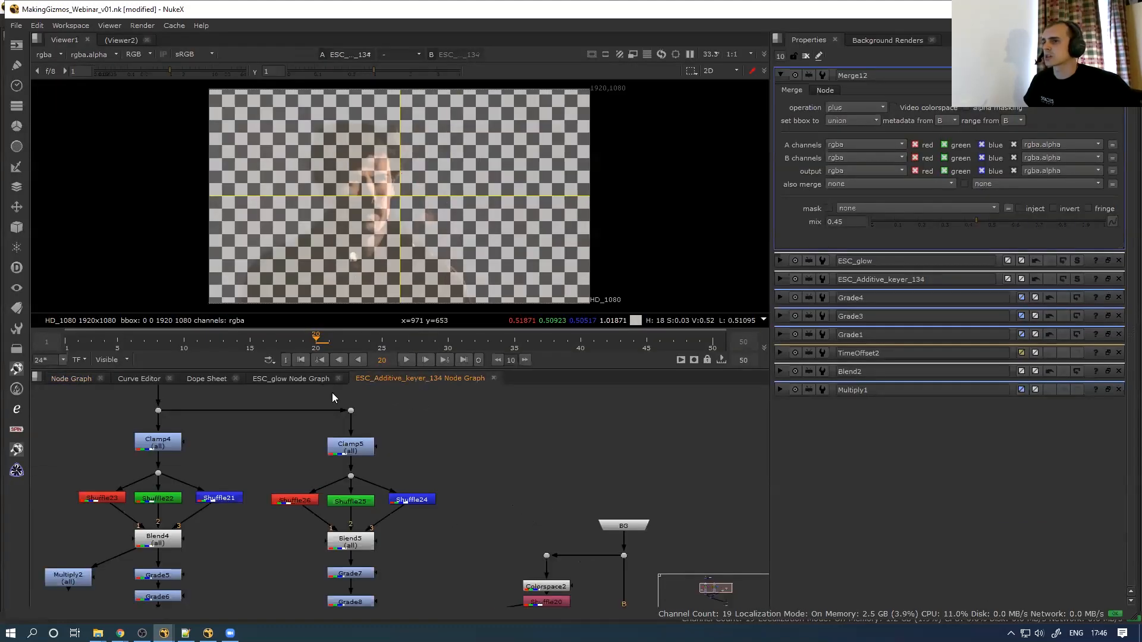
Toggle the bottom merge node off and back on to compare the result
scroll(504, 451, down, 7)
middle_drag(445, 518, 264, 470)
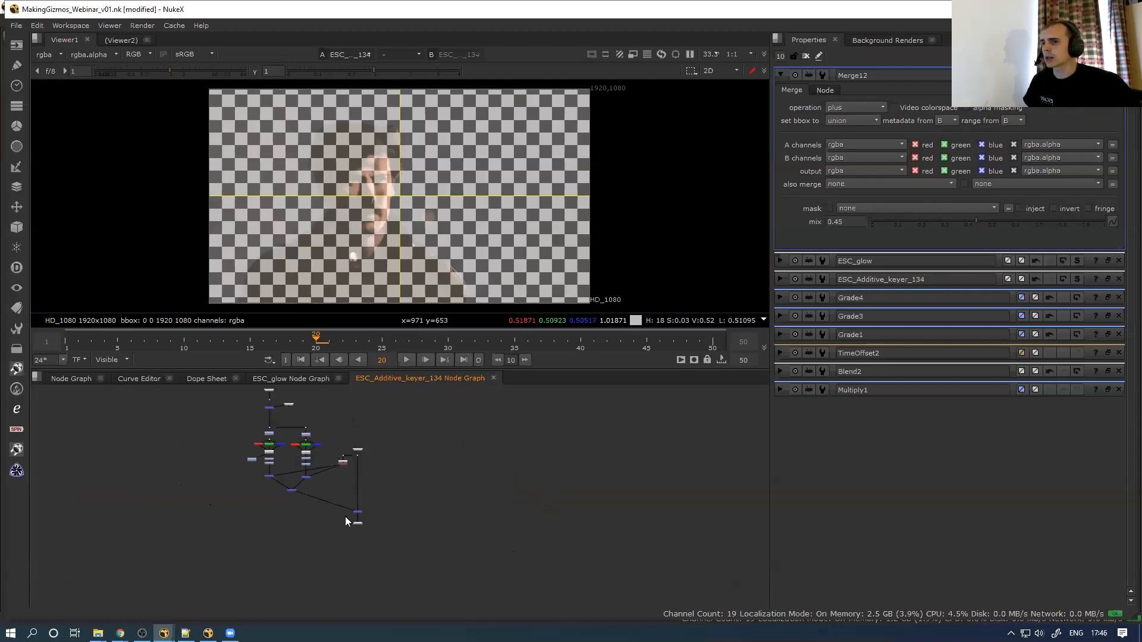
scroll(345, 517, up, 5)
drag(455, 480, 365, 526)
key(d)
key(d)
drag(451, 488, 437, 489)
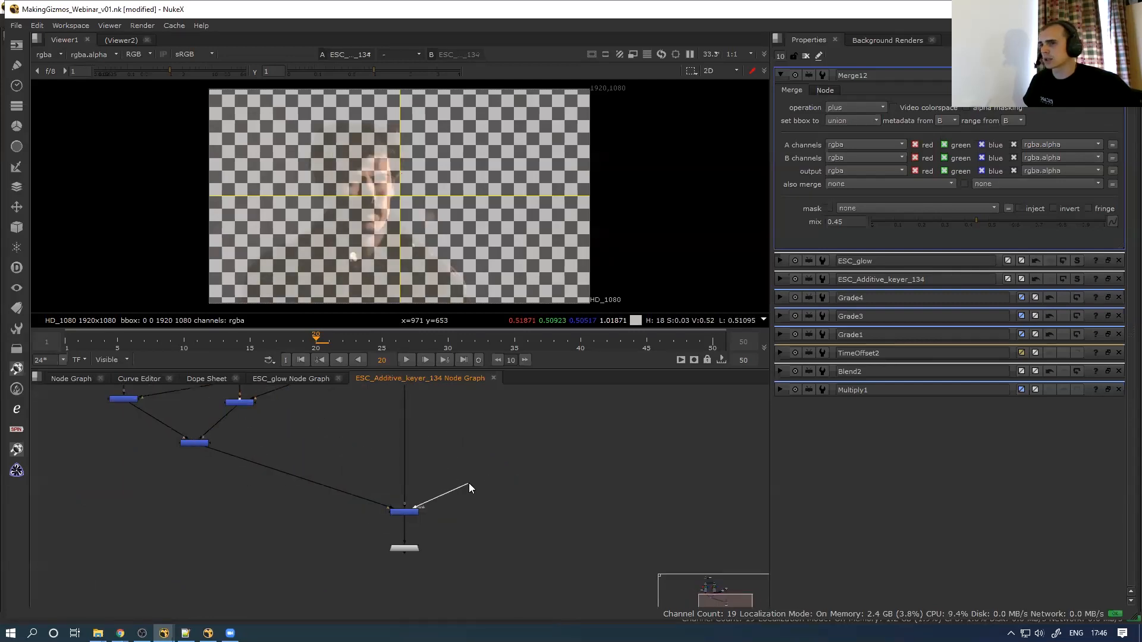
Duplicate the BG input node, rename it 'mask', and pipe it into Merge17's mask
key(space)
click(390, 198)
click(511, 409)
key(ctrl+v)
drag(510, 403, 495, 424)
double_click(494, 424)
double_click(257, 396)
text(ma)
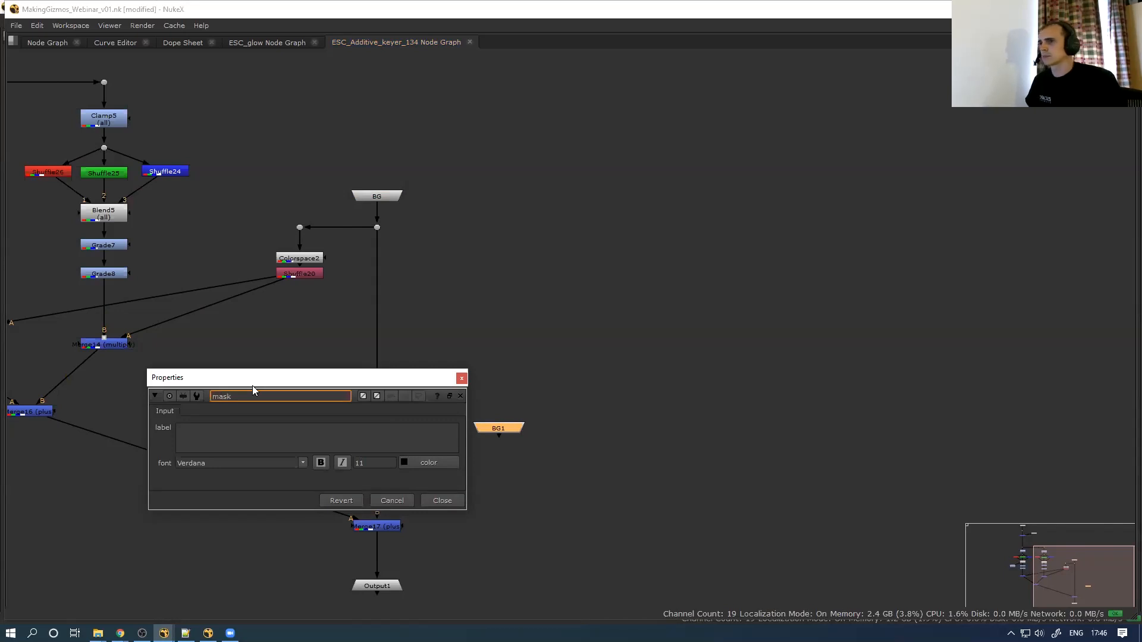
click(429, 501)
drag(406, 524, 477, 471)
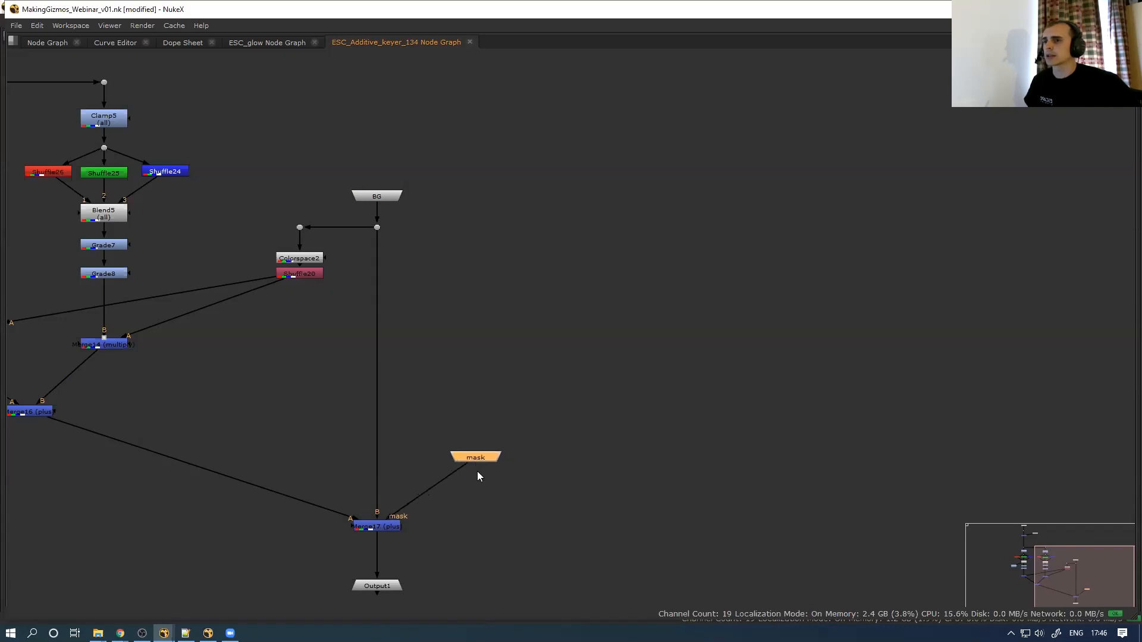
In the main graph, connect the keyer group's new mask input to Blur5
key(space)
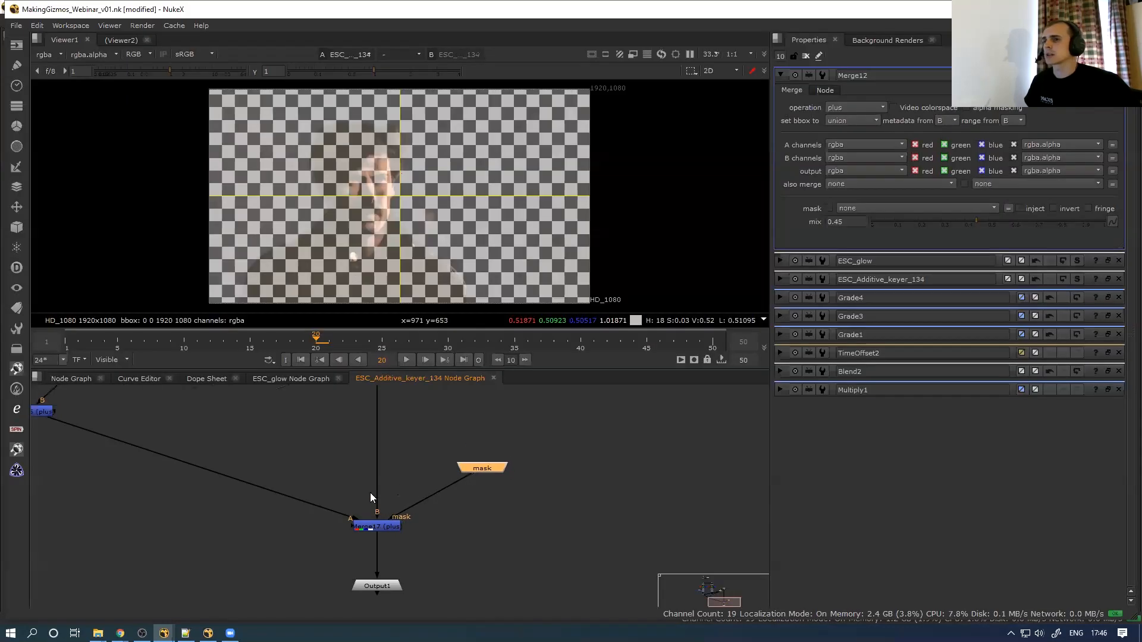
click(61, 379)
scroll(395, 505, down, 1)
drag(409, 471, 579, 394)
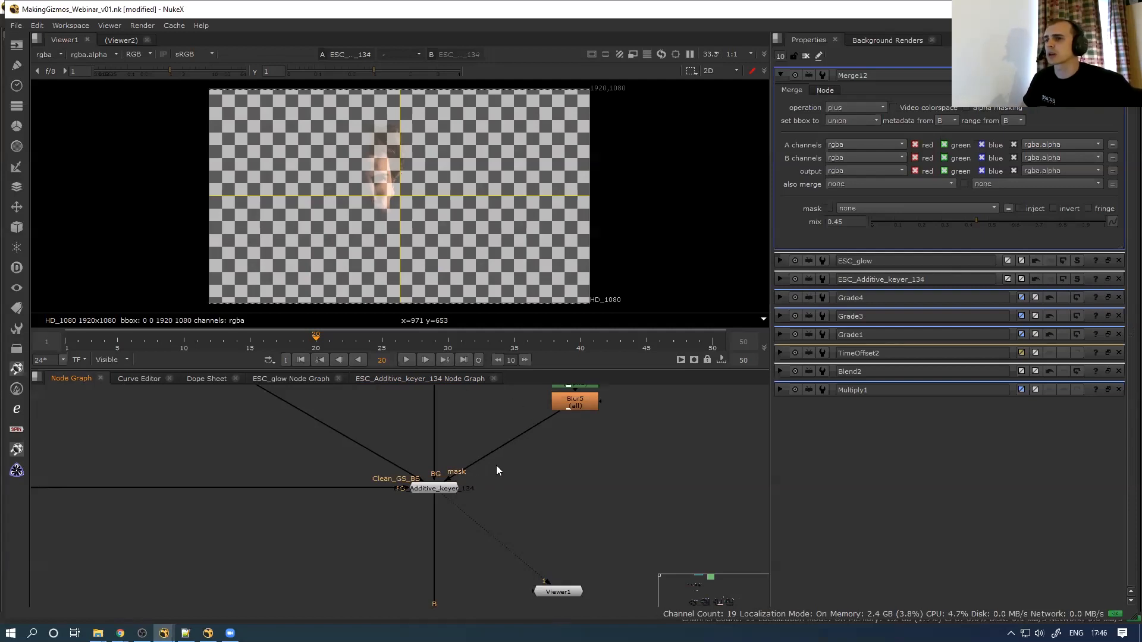
Open ESC_Additive_keyer_134's properties and switch to its internal Node Graph tab
scroll(496, 466, down, 3)
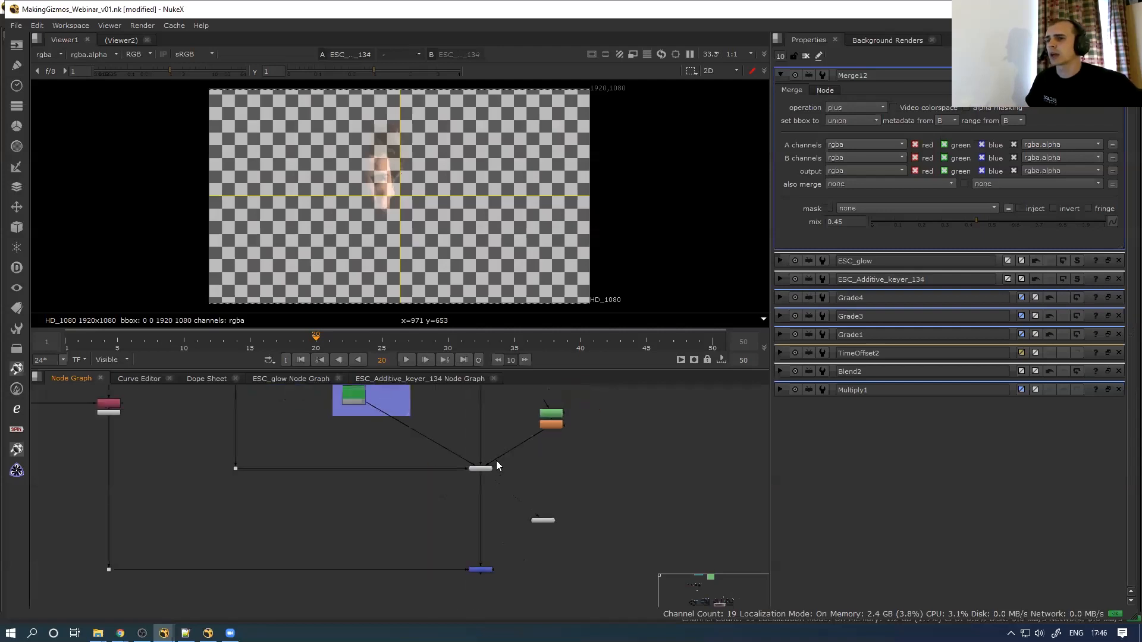
scroll(482, 451, down, 3)
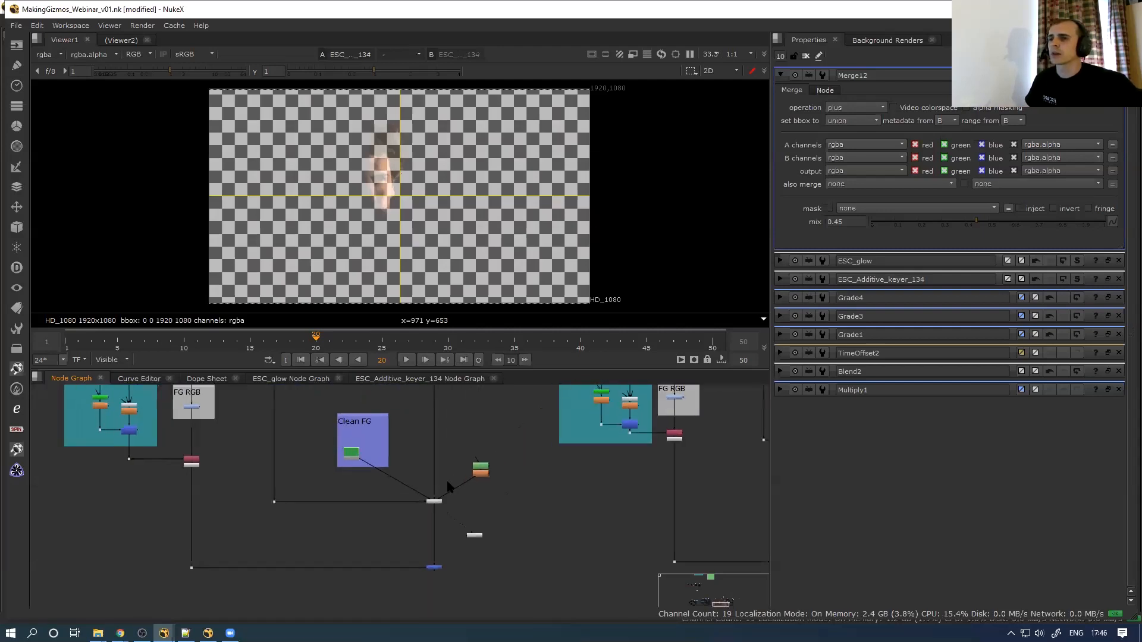
scroll(443, 497, up, 3)
double_click(439, 509)
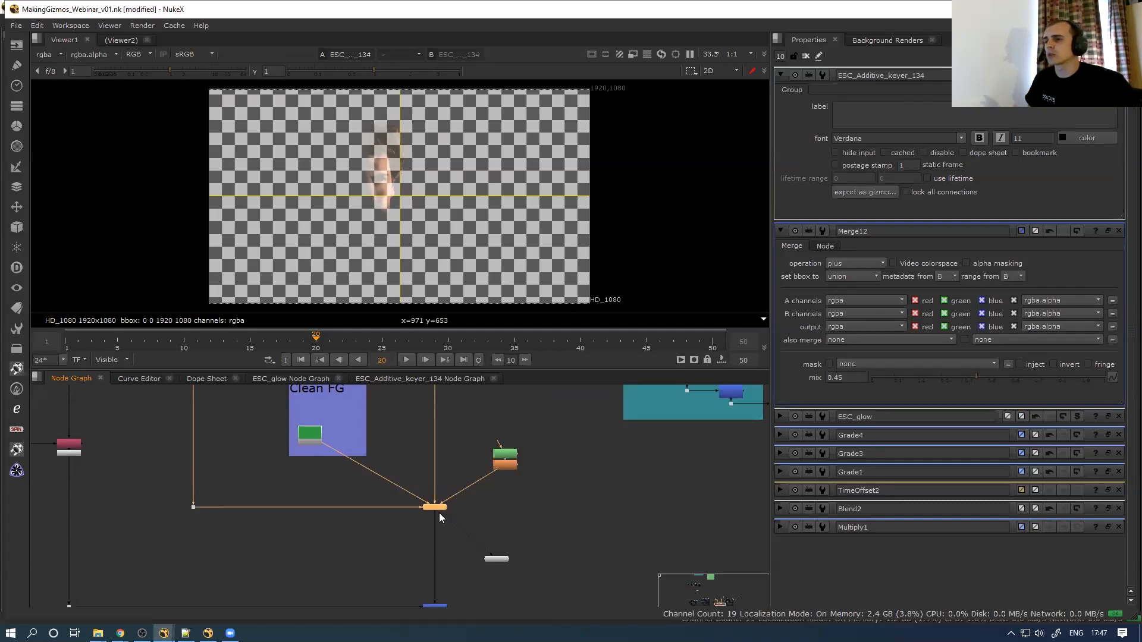
scroll(244, 438, down, 4)
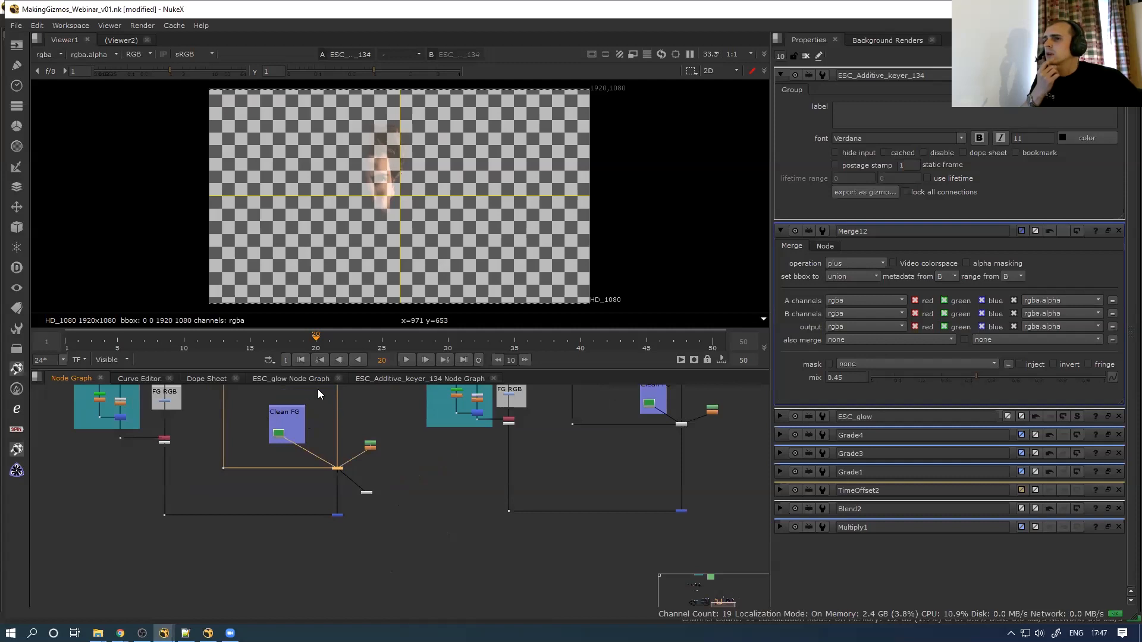
click(384, 379)
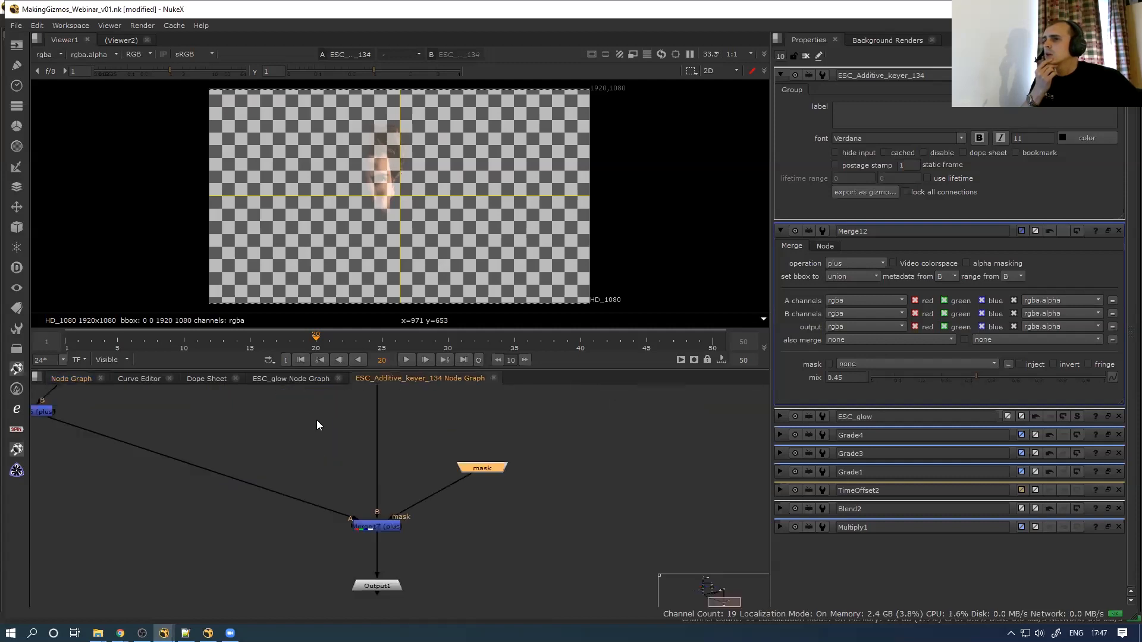
scroll(285, 434, down, 4)
scroll(256, 476, up, 5)
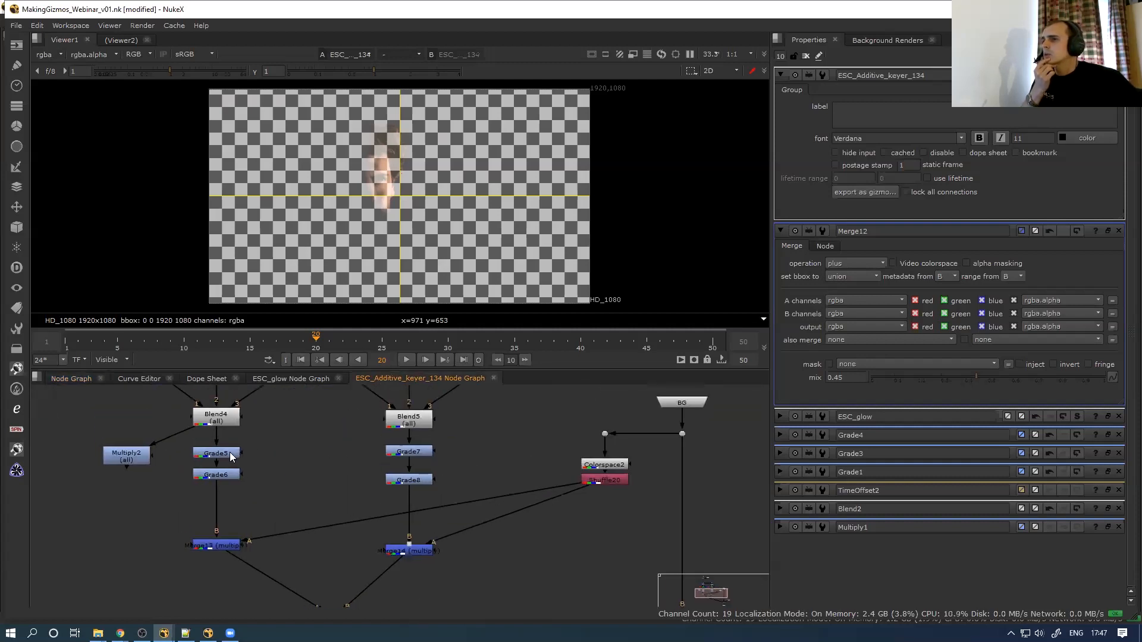
double_click(230, 454)
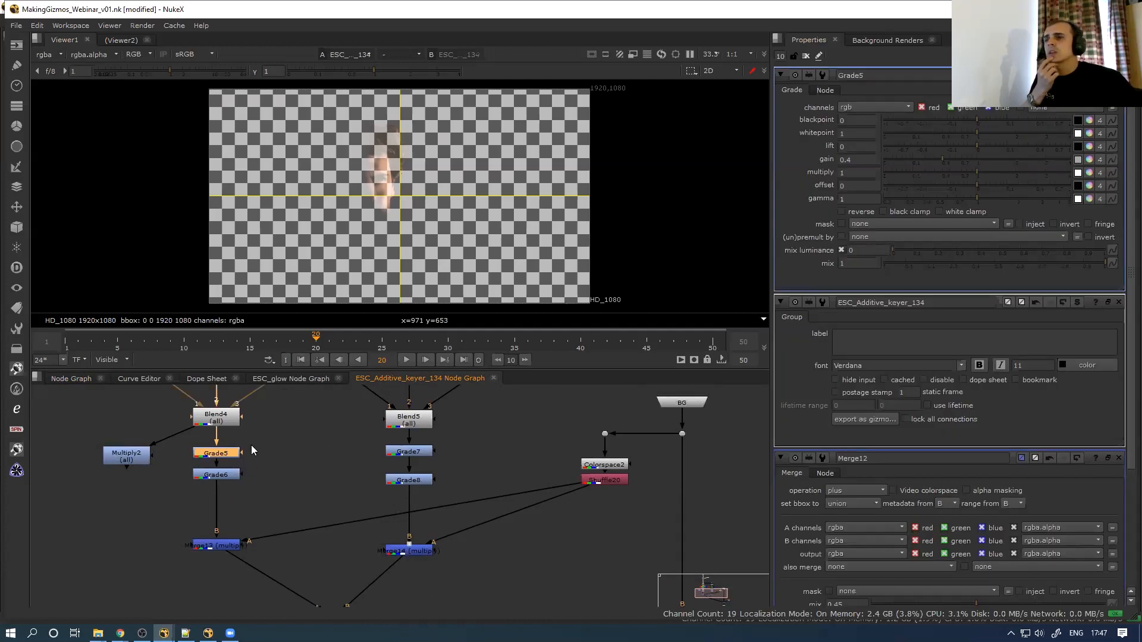
double_click(229, 475)
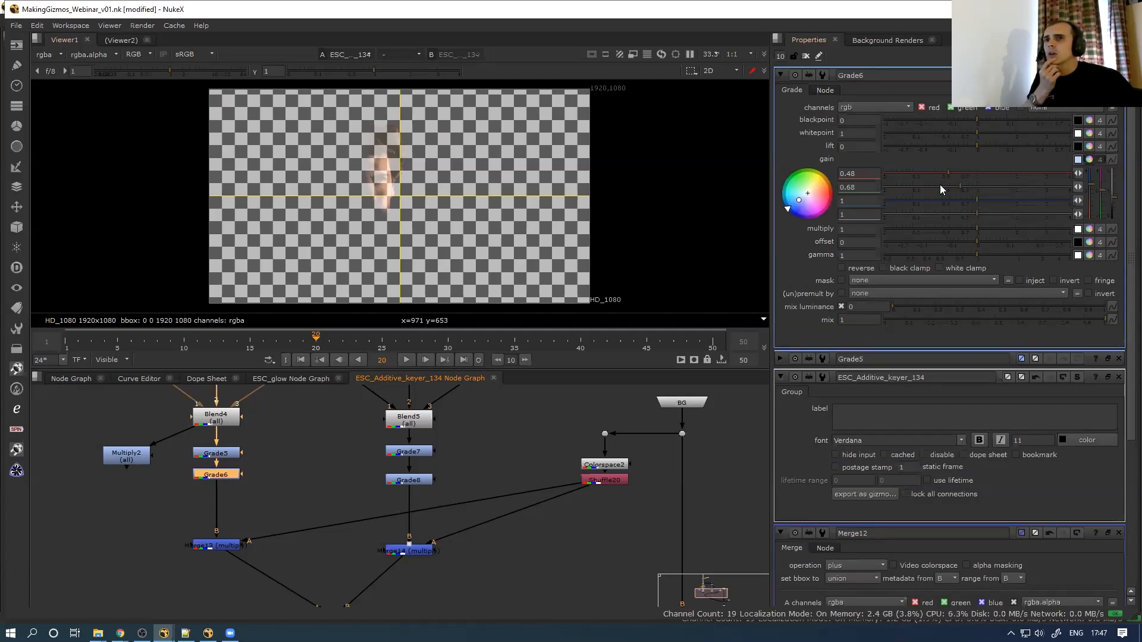
double_click(224, 455)
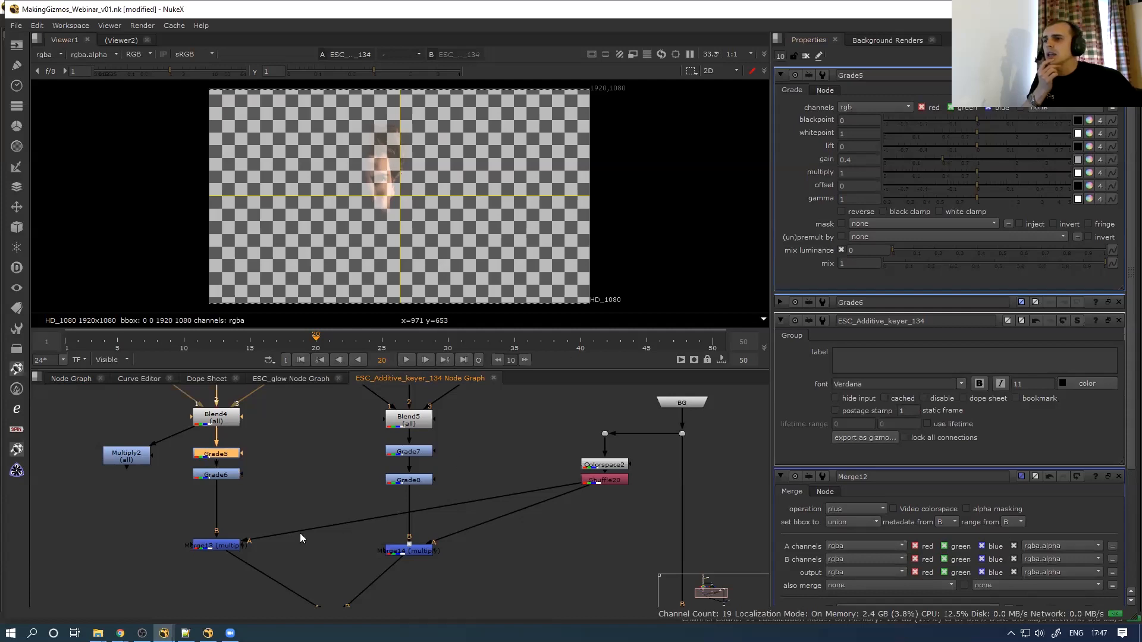
double_click(229, 546)
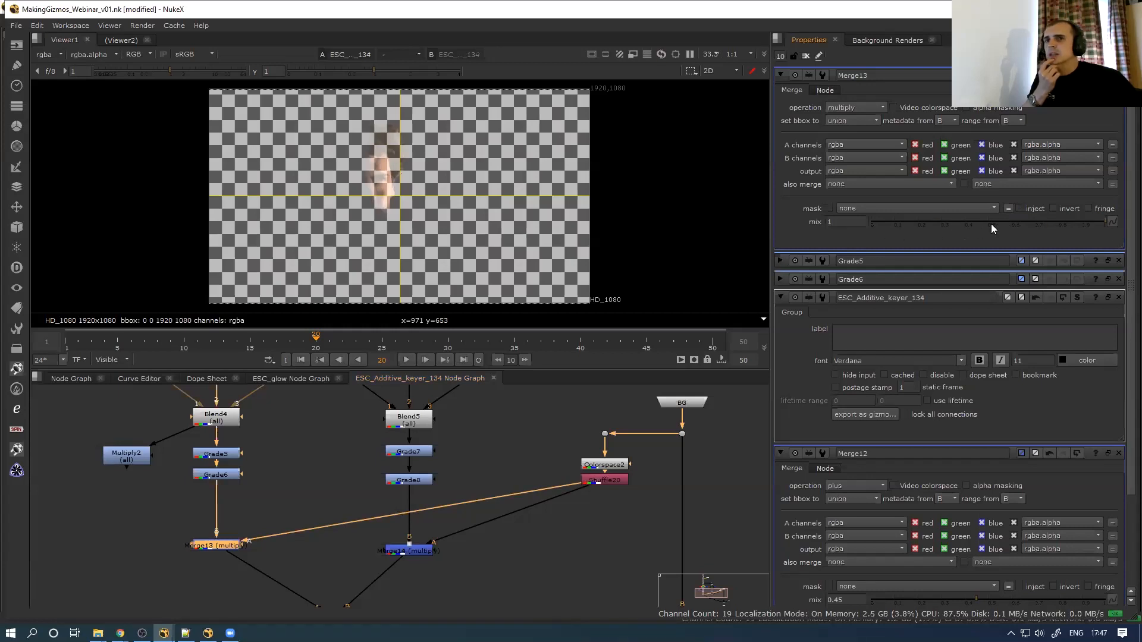
scroll(291, 477, down, 3)
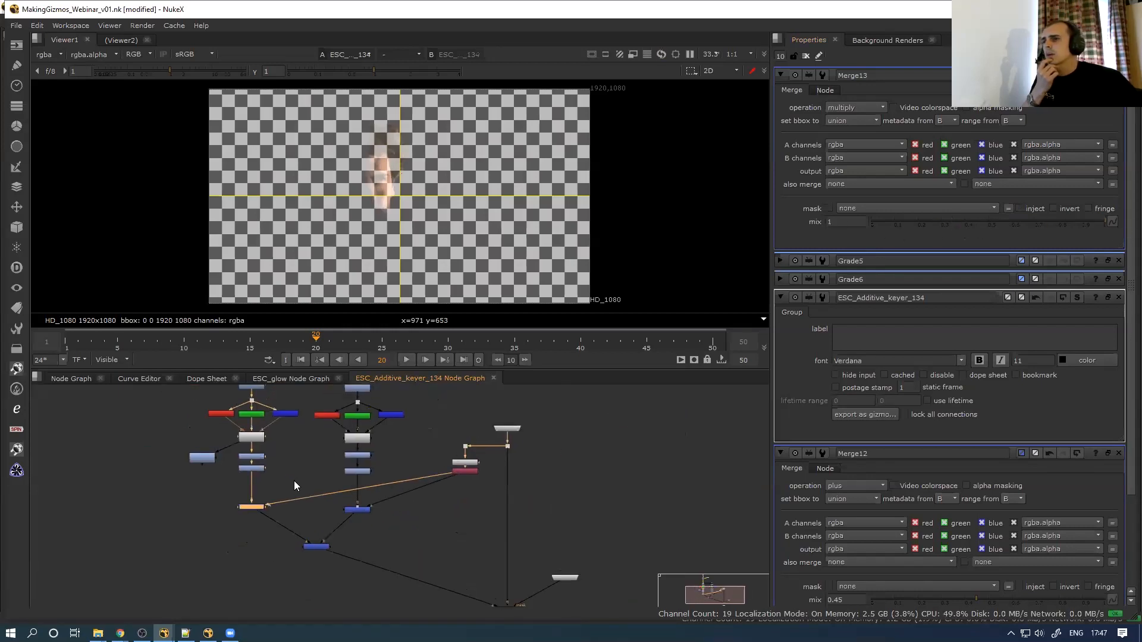
scroll(295, 484, up, 2)
middle_drag(231, 434, 248, 480)
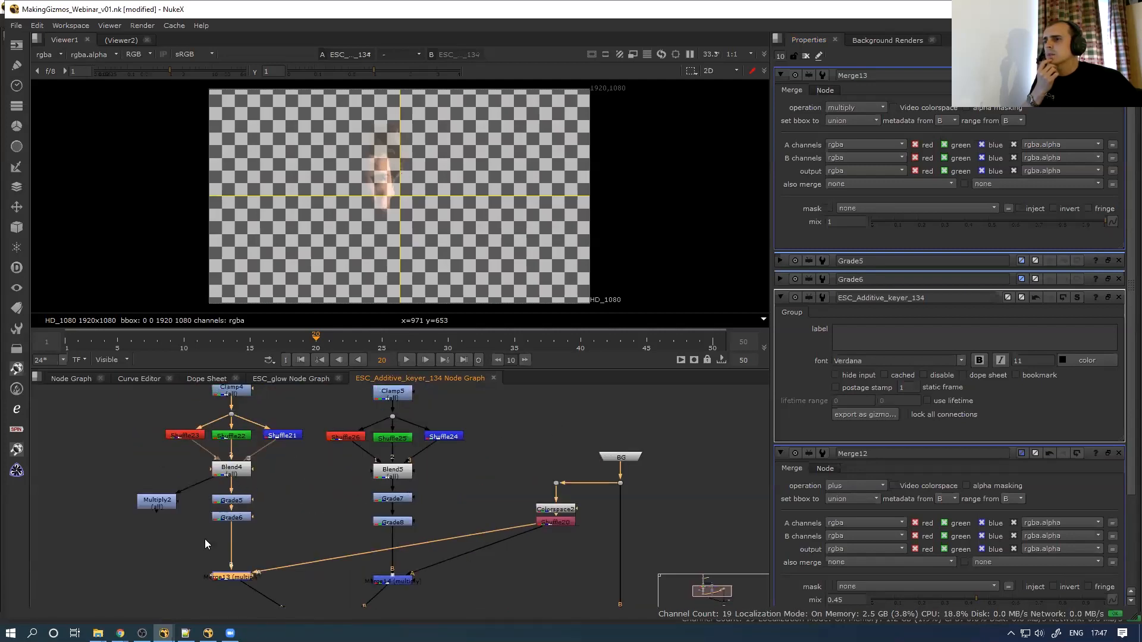
double_click(234, 470)
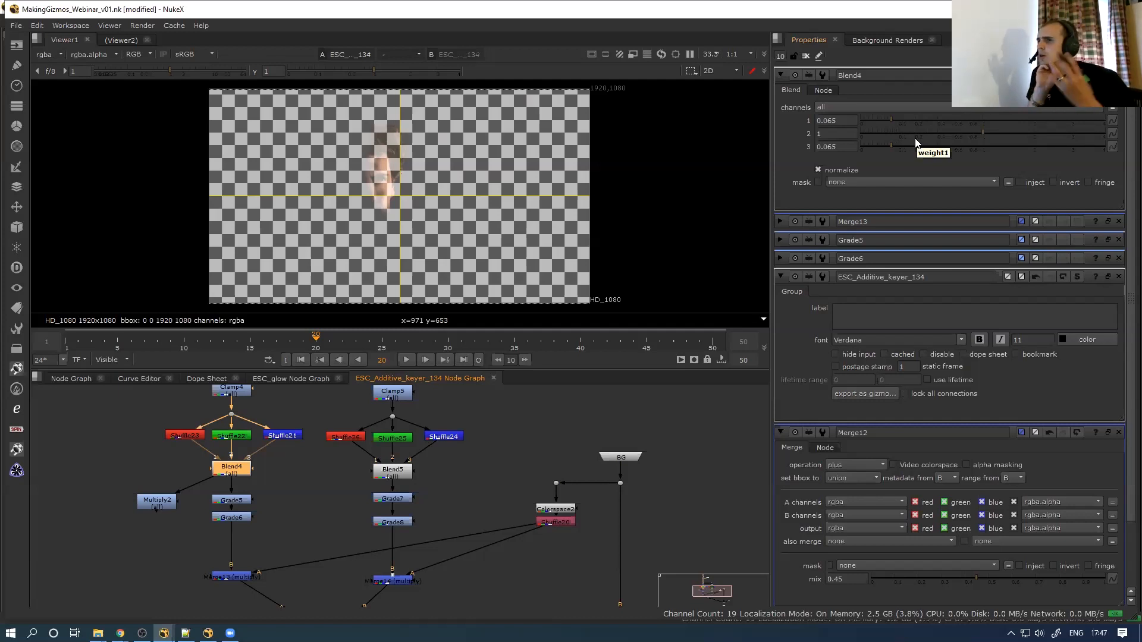
click(264, 529)
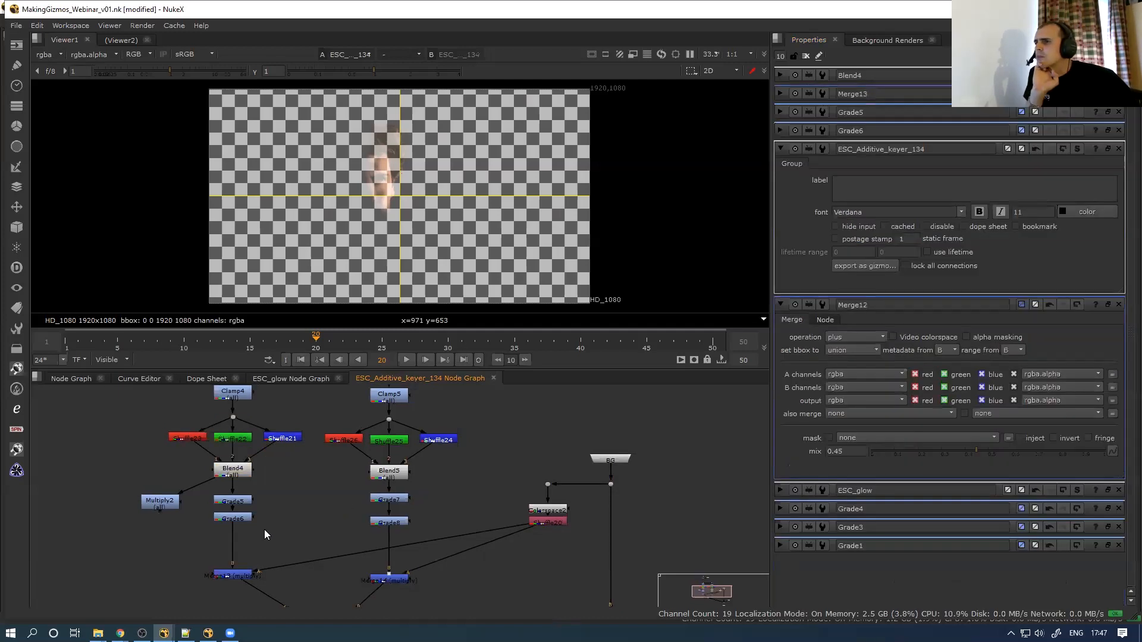
scroll(268, 520, down, 3)
click(257, 433)
scroll(257, 432, up, 2)
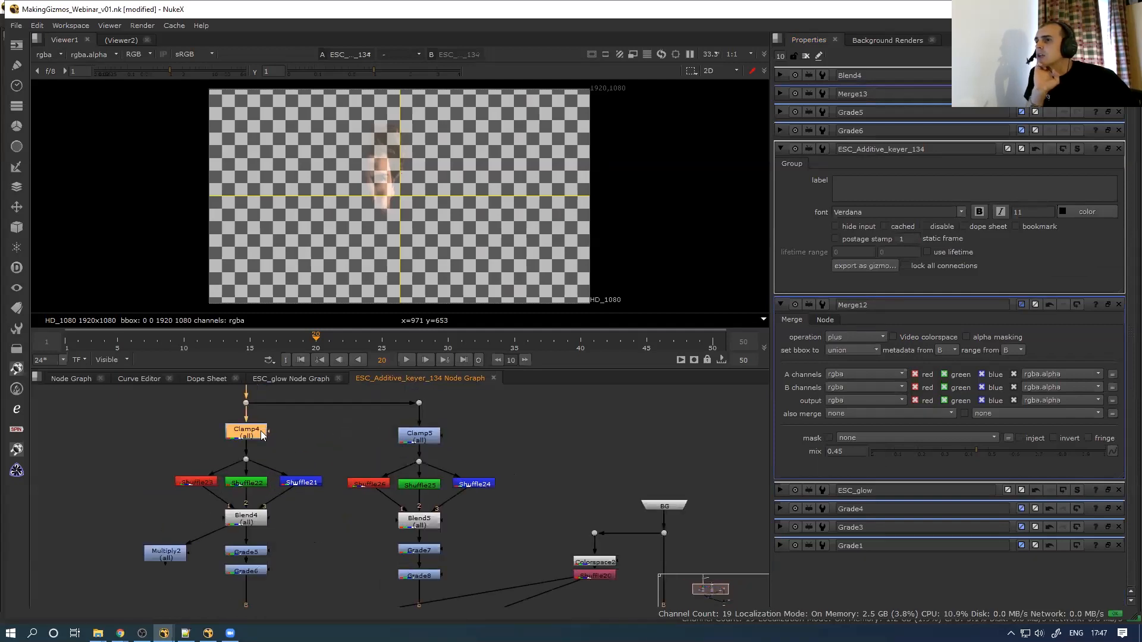
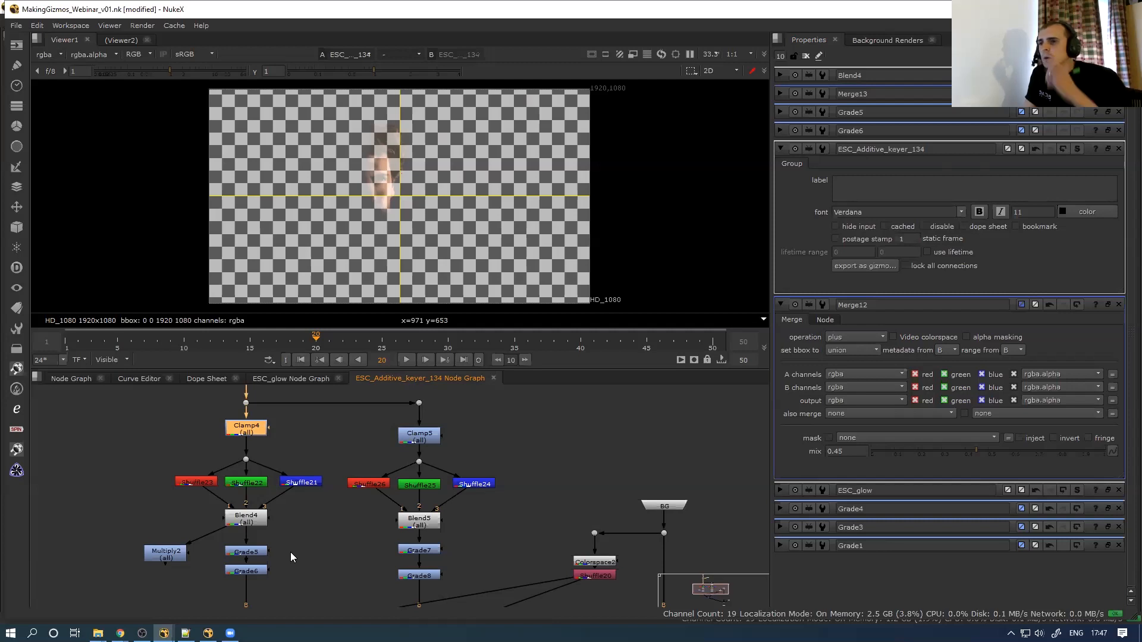
Open Manage User Knobs and Pick Knobs, browse Grade7's knobs, then cancel both dialogs
scroll(290, 552, down, 3)
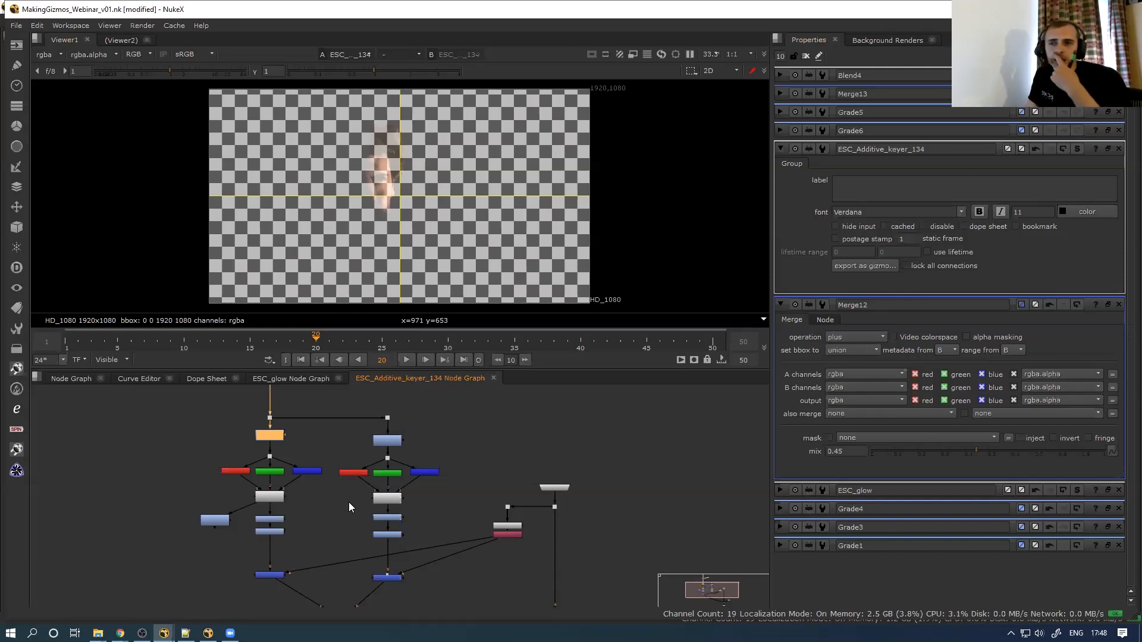
right_click(794, 191)
click(815, 197)
click(651, 276)
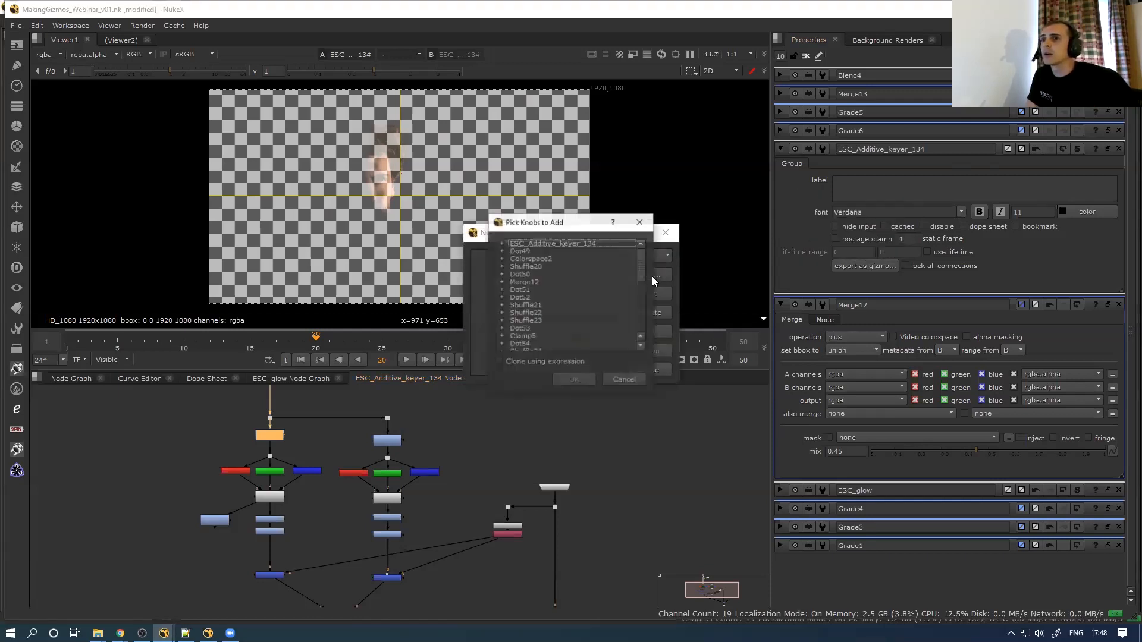
mouse_move(641, 279)
mouse_down()
mouse_move(640, 330)
mouse_move(639, 271)
mouse_move(637, 286)
mouse_up()
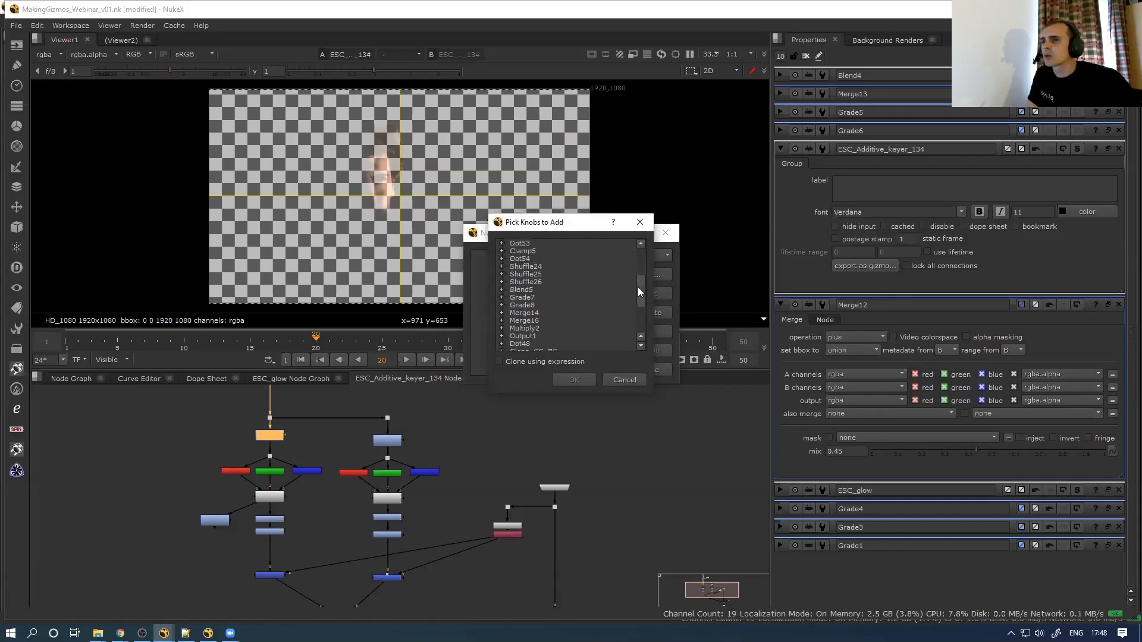
click(514, 306)
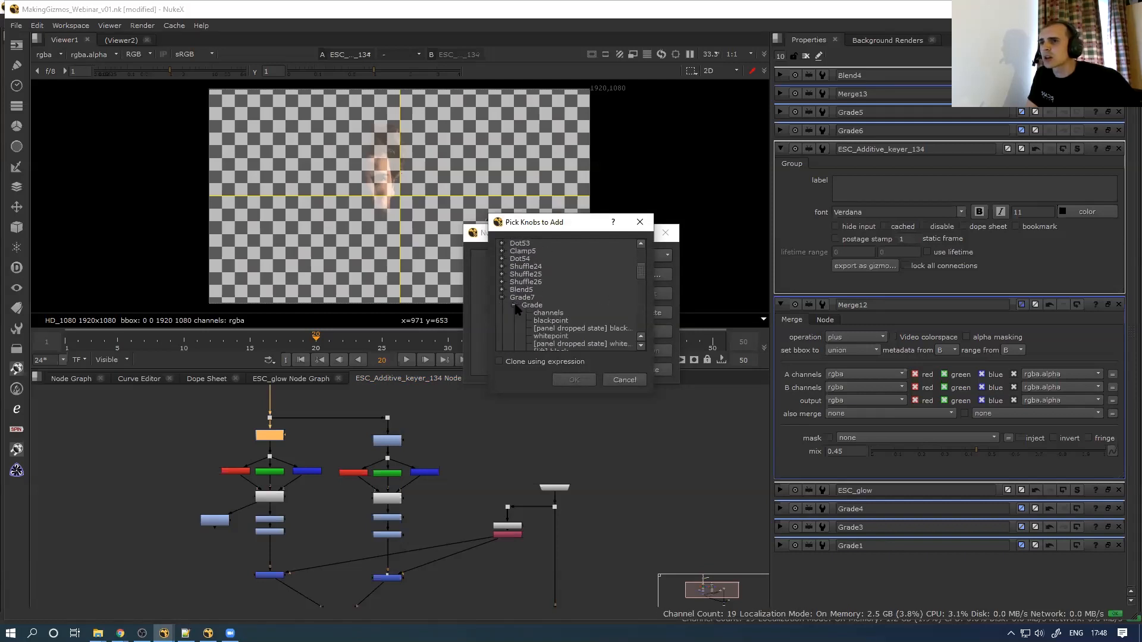
click(501, 298)
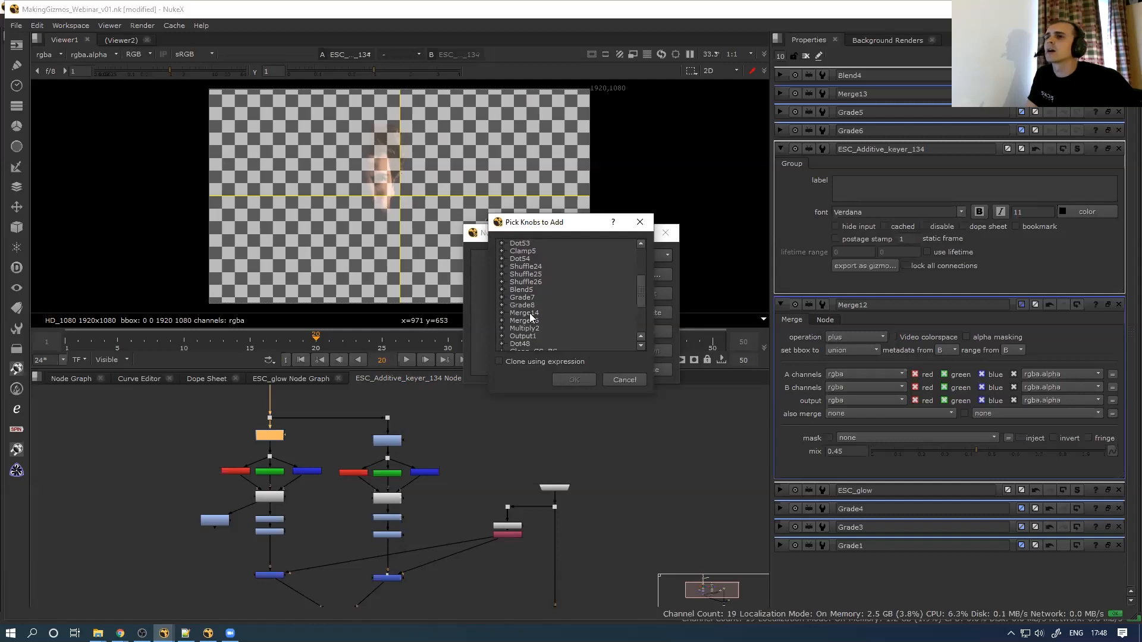
click(624, 378)
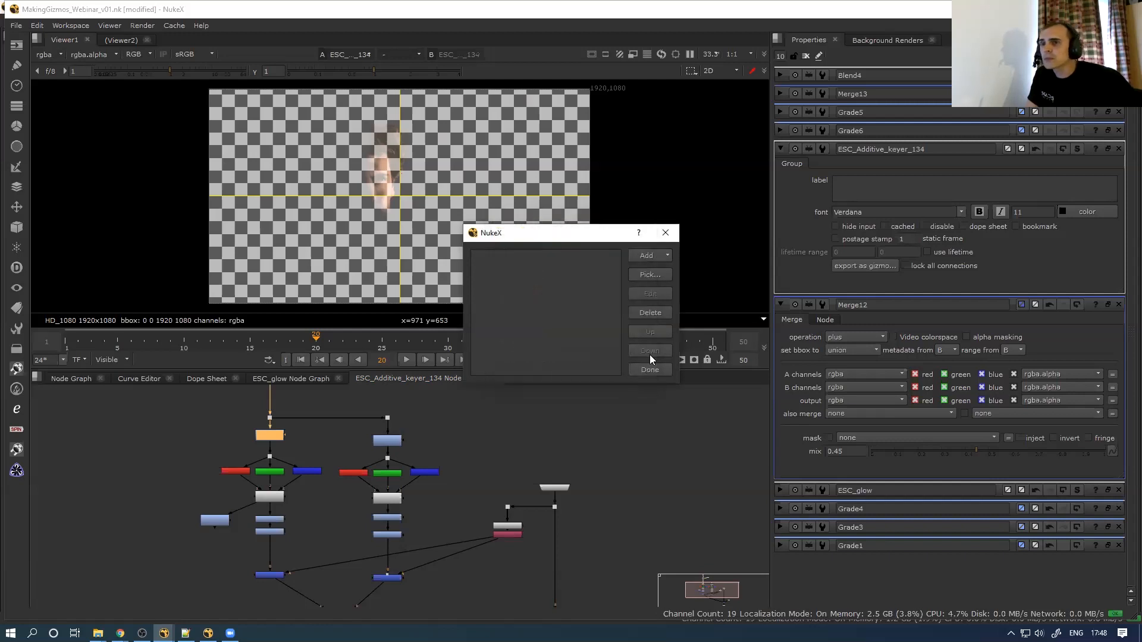
click(667, 233)
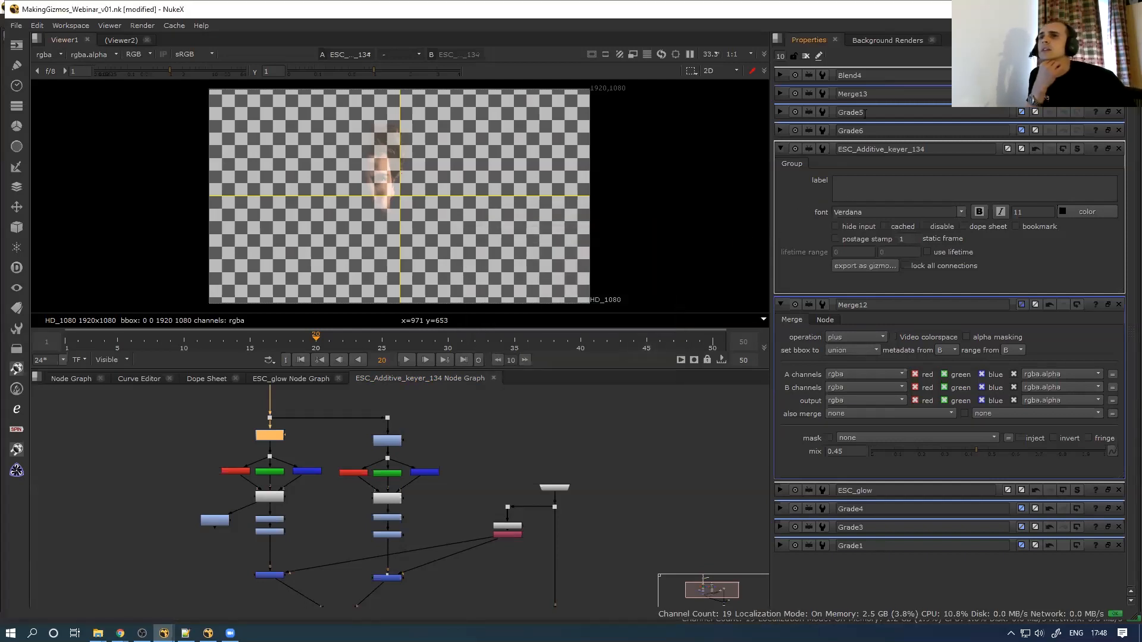
Clear the Properties bin and reopen the keyer group's settings from the main graph
click(819, 56)
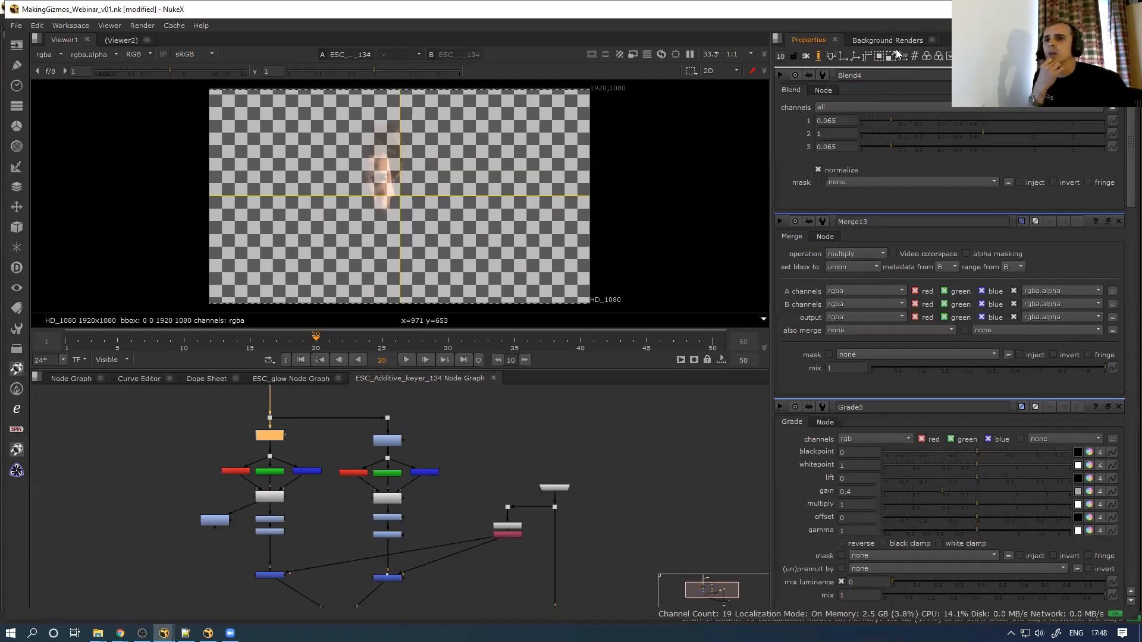
click(820, 56)
click(807, 56)
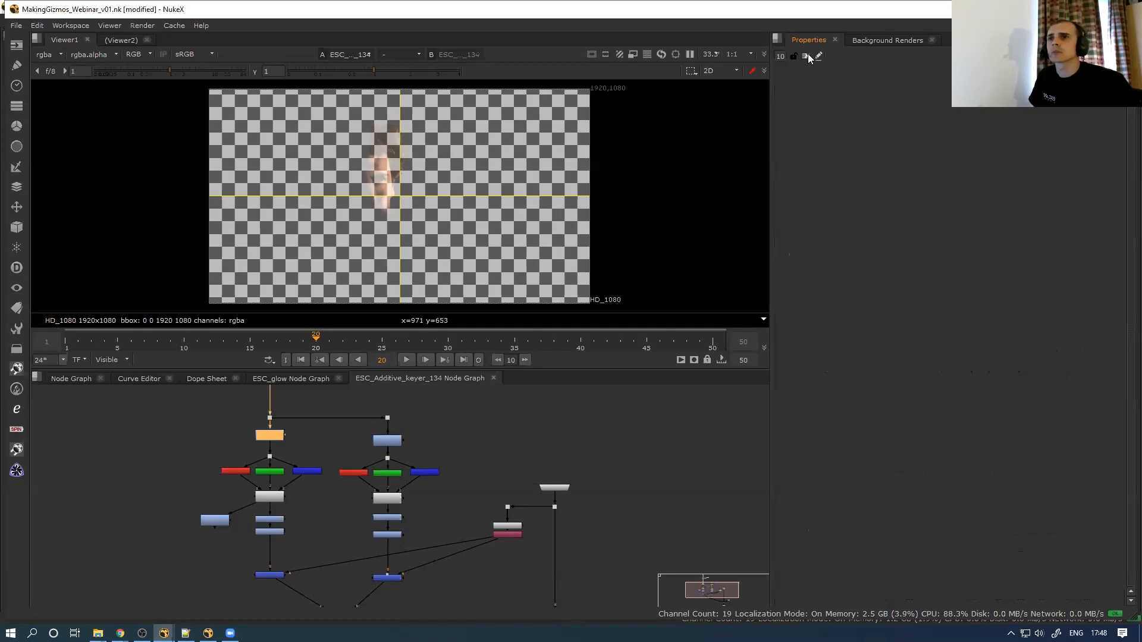
click(75, 380)
scroll(376, 439, up, 5)
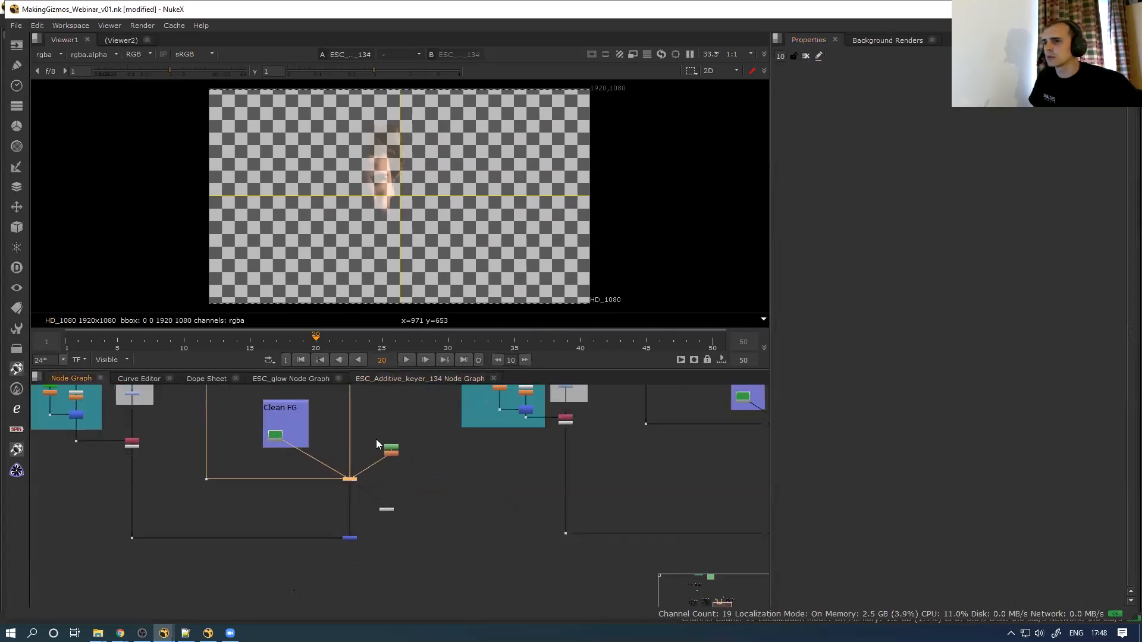
double_click(349, 488)
Enable knob editing and dock the group's settings beside its internal graph showing the grade nodes
drag(498, 421, 898, 104)
click(420, 380)
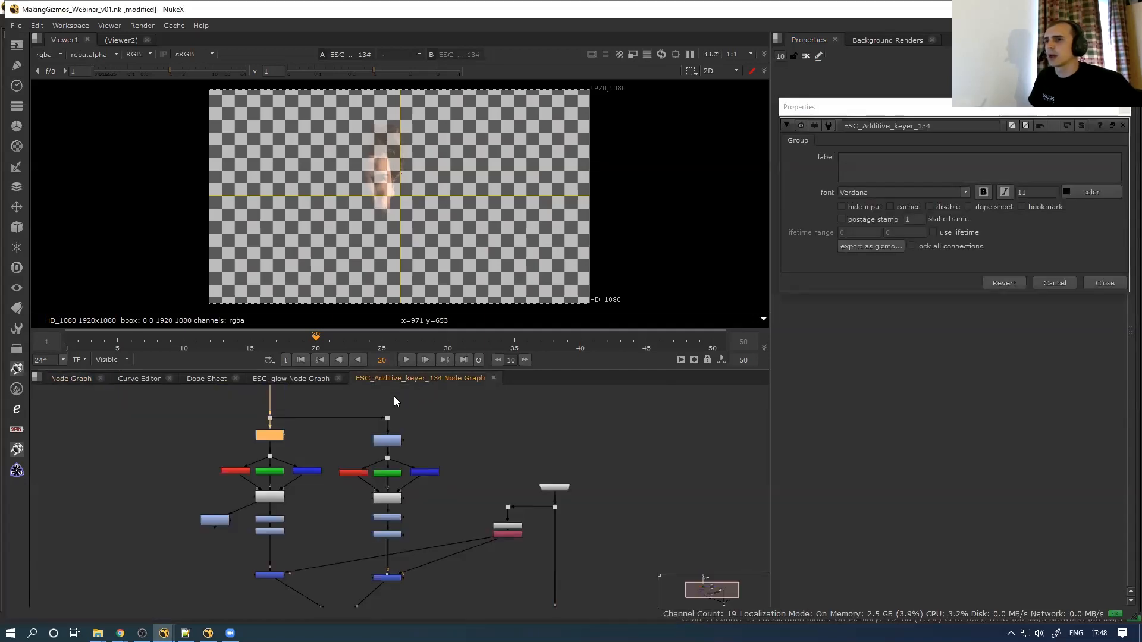
scroll(358, 430, up, 3)
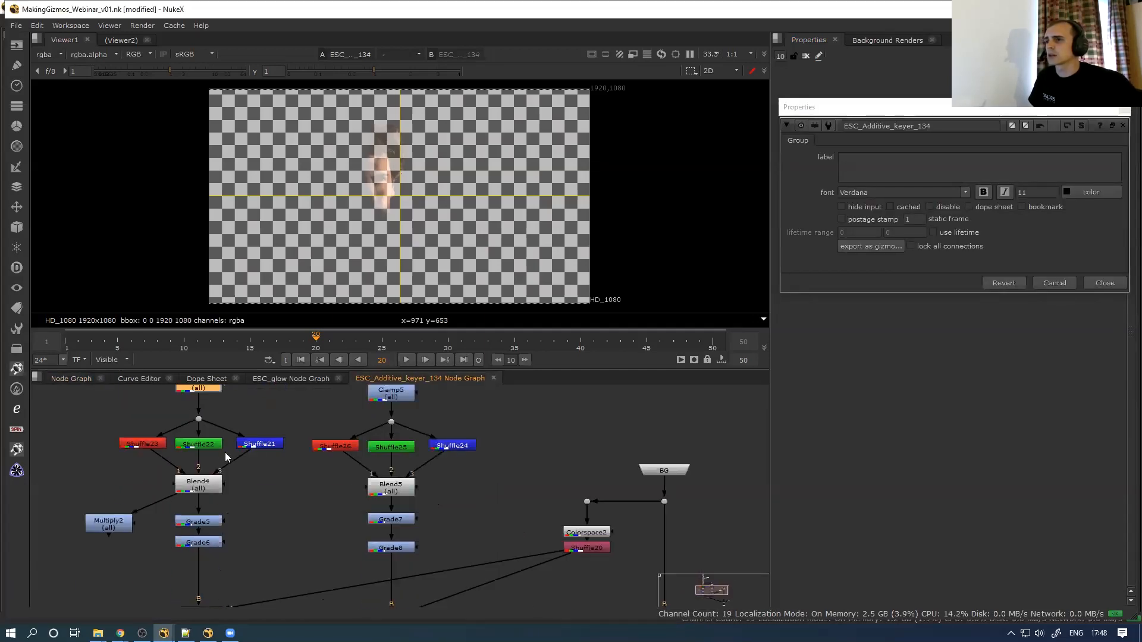
middle_drag(264, 518, 203, 476)
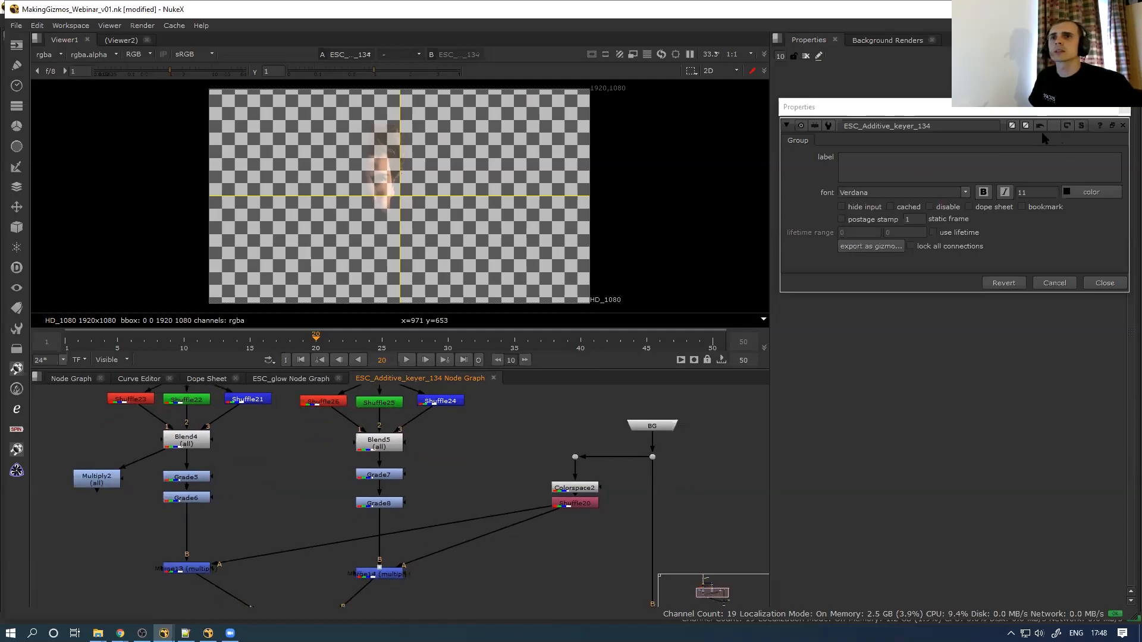
click(819, 57)
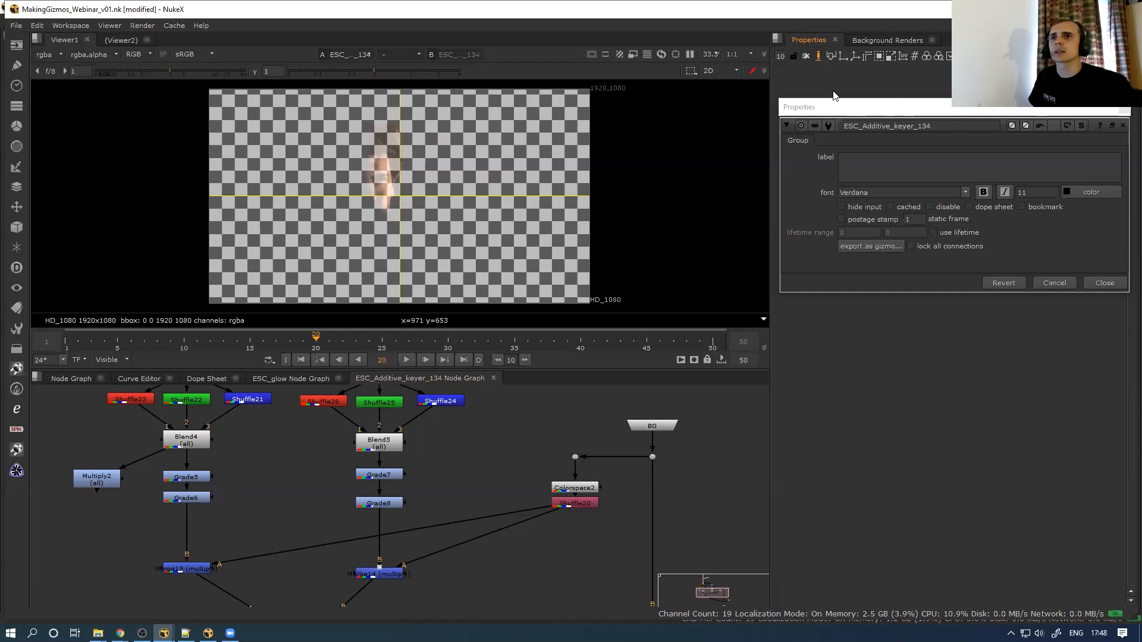
click(819, 106)
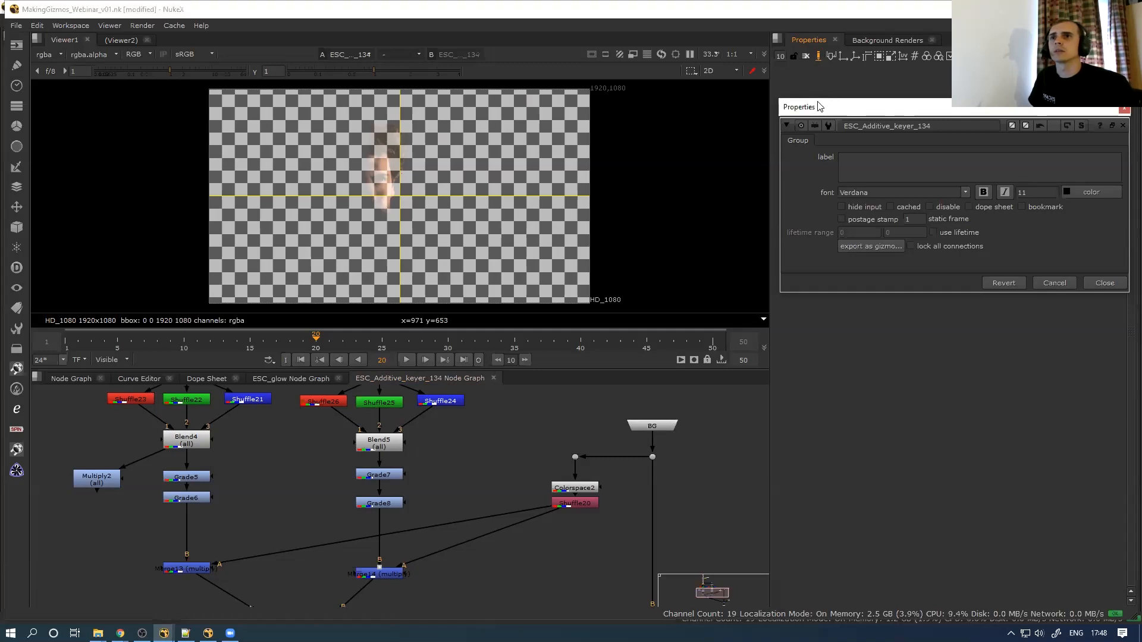
drag(820, 106, 813, 79)
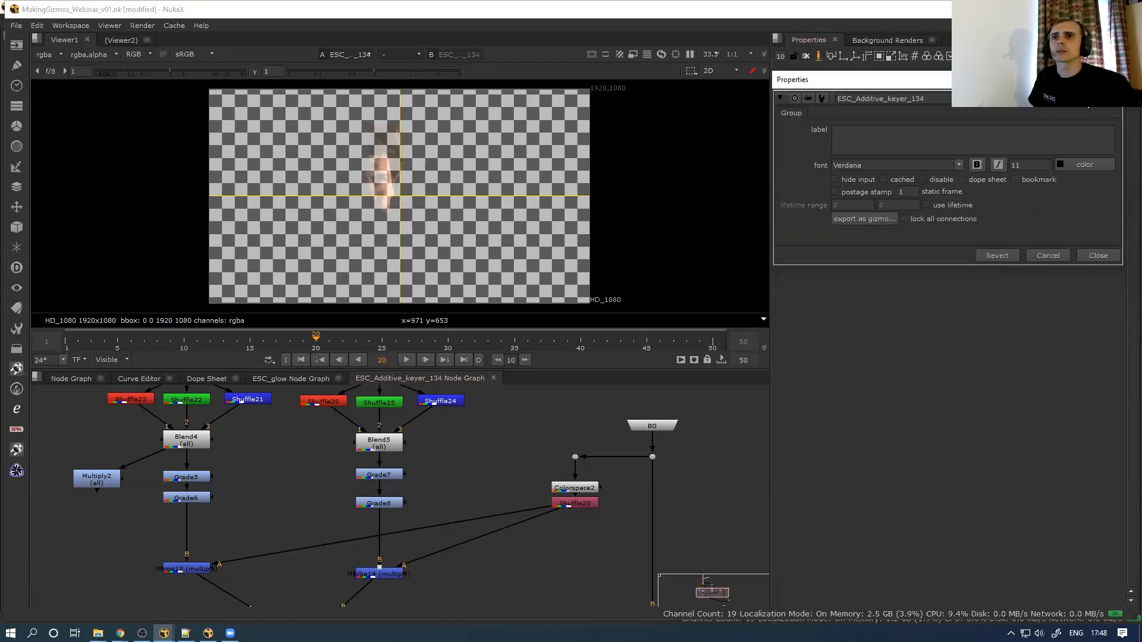
click(1102, 98)
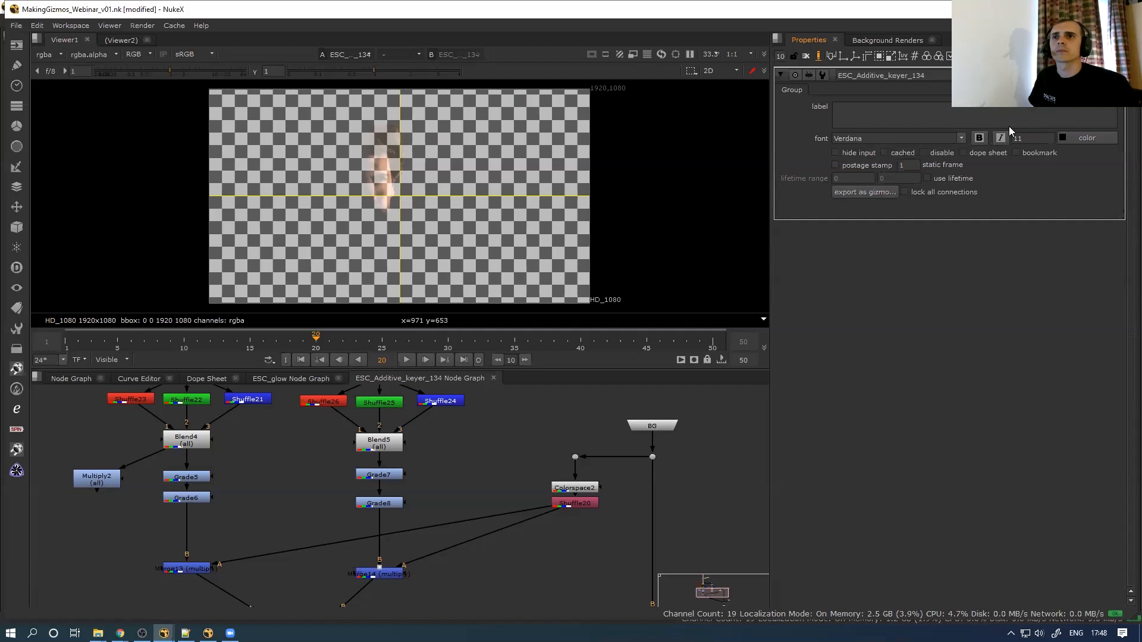
Link Grade5's gain onto the keyer group as darks_intensity, in name and label
click(187, 480)
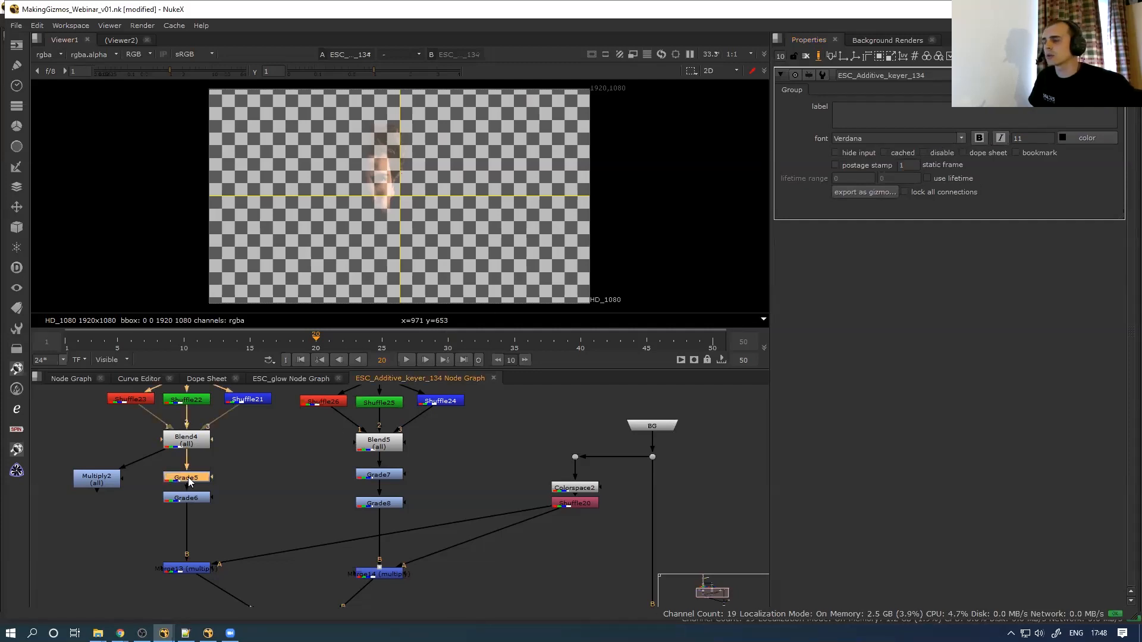
double_click(187, 479)
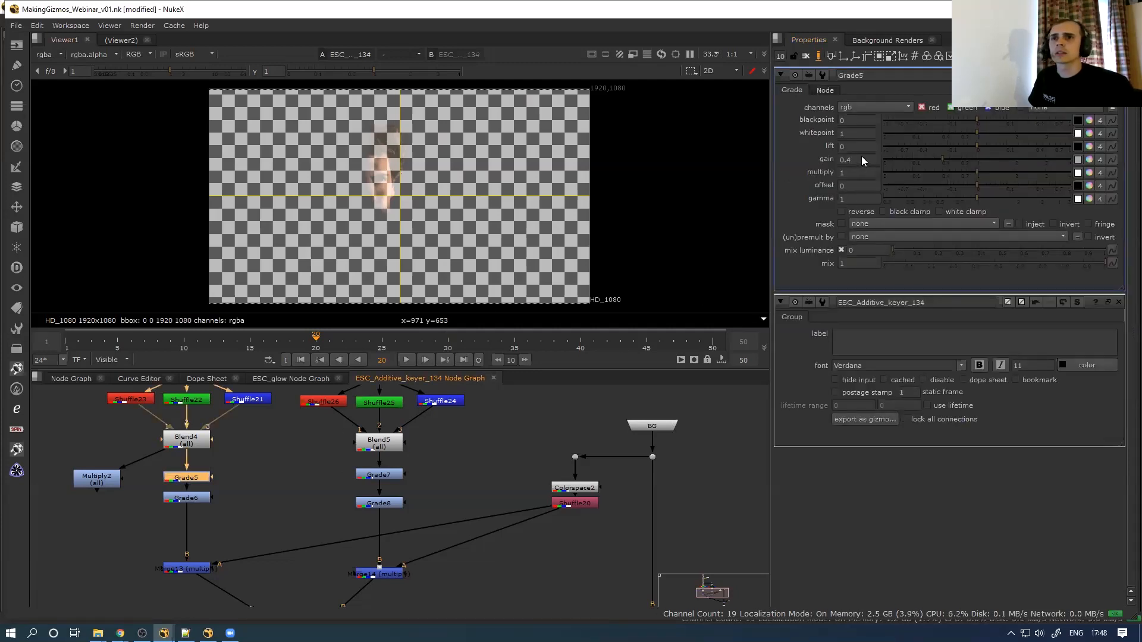
ctrl+drag(861, 158, 803, 344)
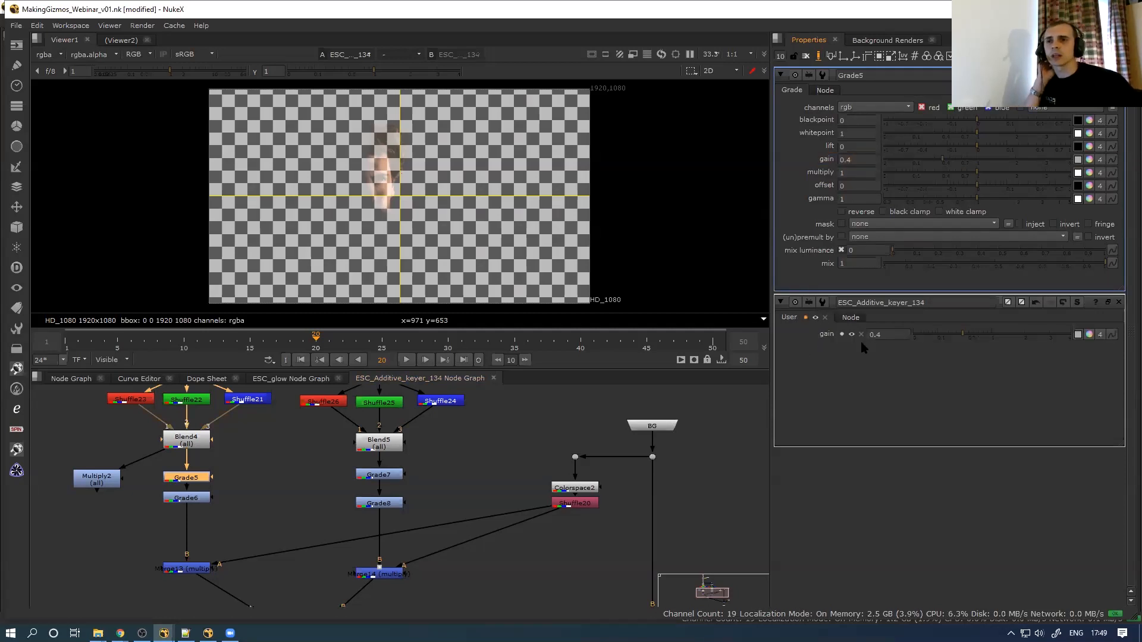
click(843, 334)
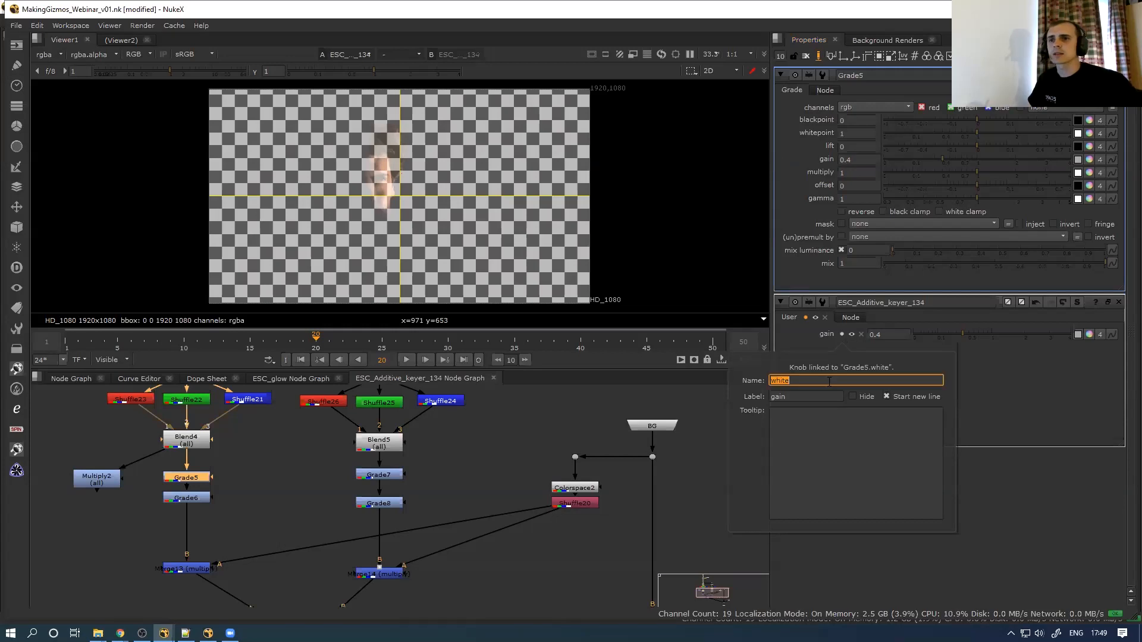
text(darks_intensity)
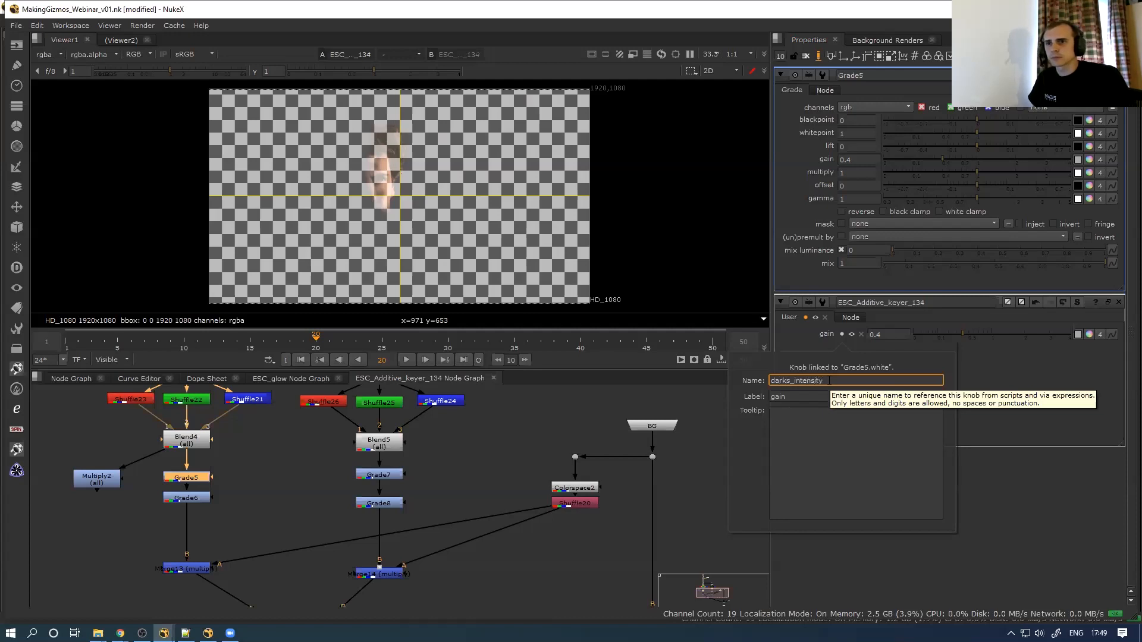
double_click(828, 381)
key(ctrl+c)
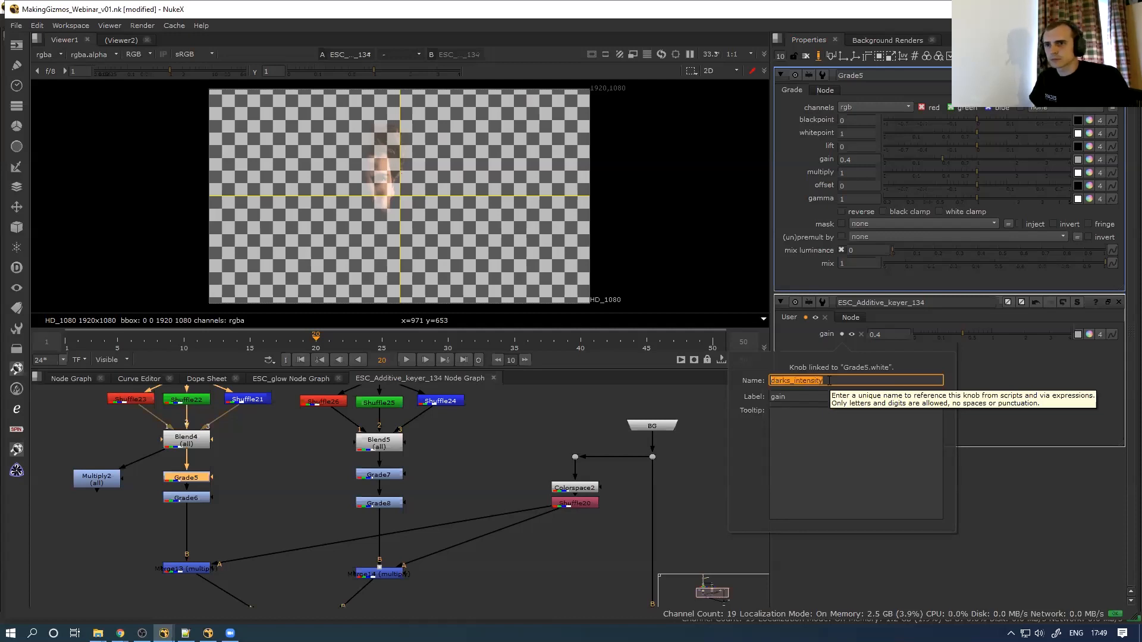
key(Tab)
key(ctrl+v)
click(1036, 420)
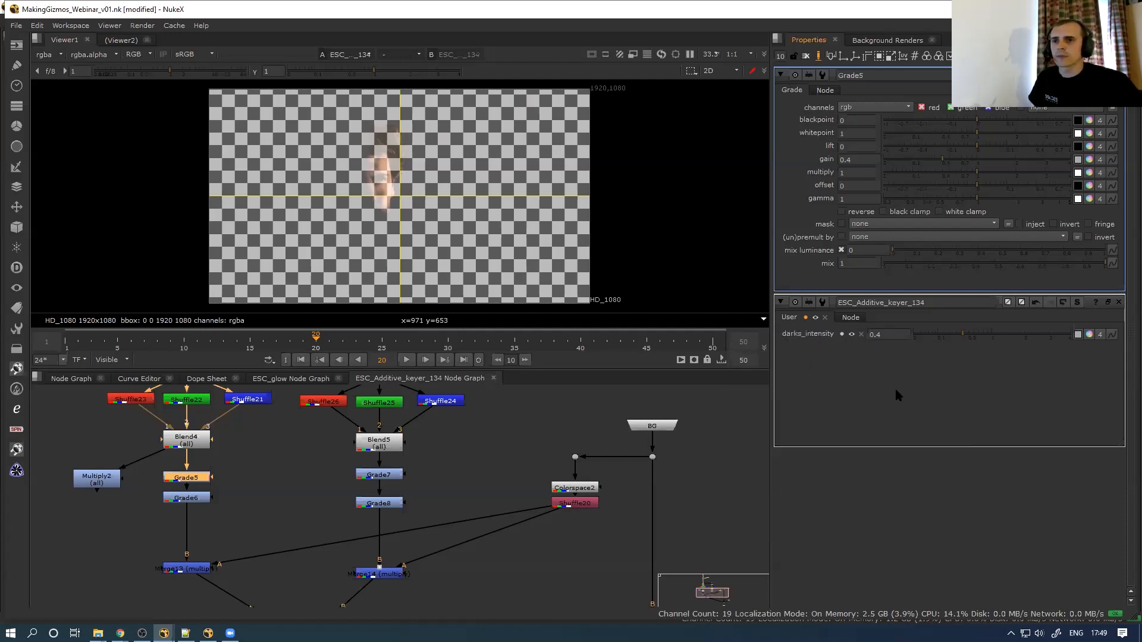
Link Grade6's colour gain onto the group and rename it darks_colour
double_click(201, 500)
ctrl+drag(830, 167, 818, 450)
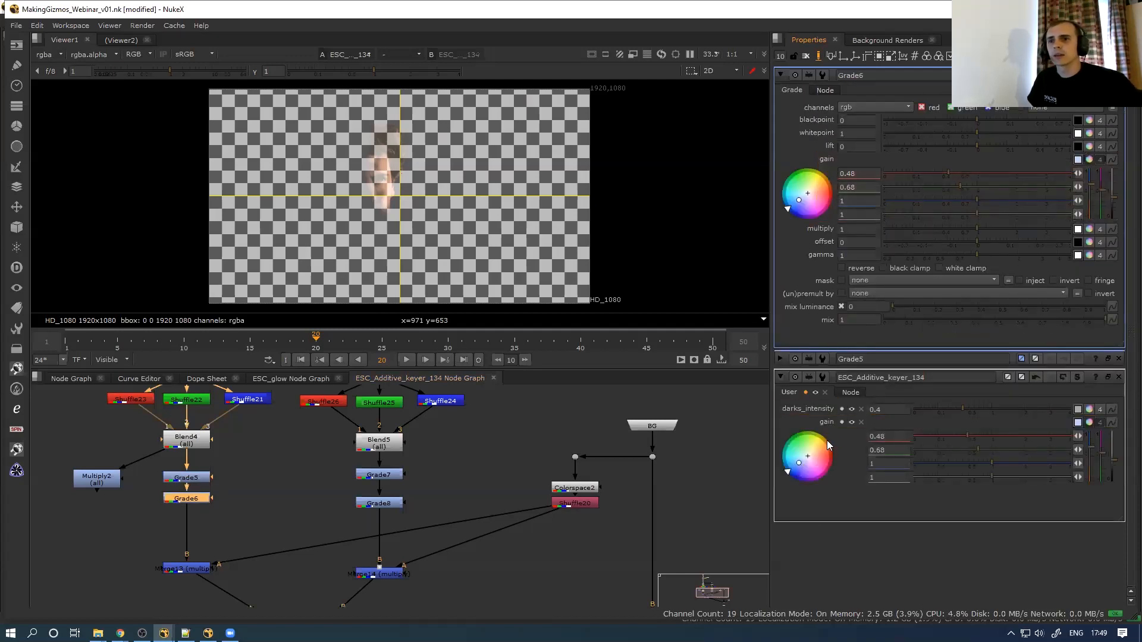
click(842, 422)
double_click(829, 468)
text(D)
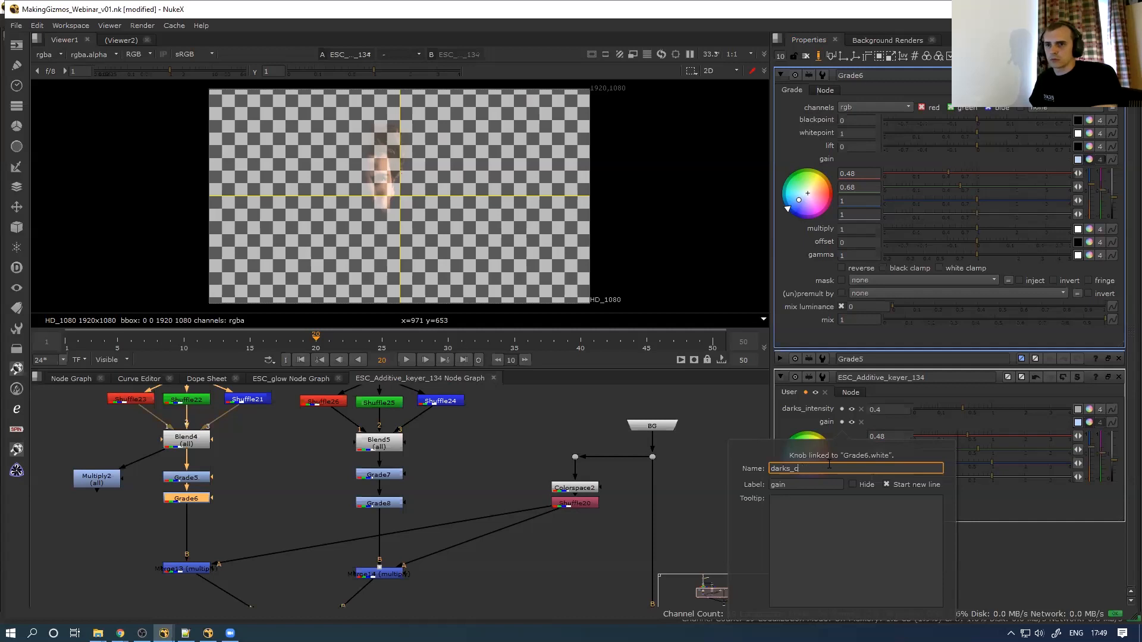
text(arks_colour)
double_click(829, 467)
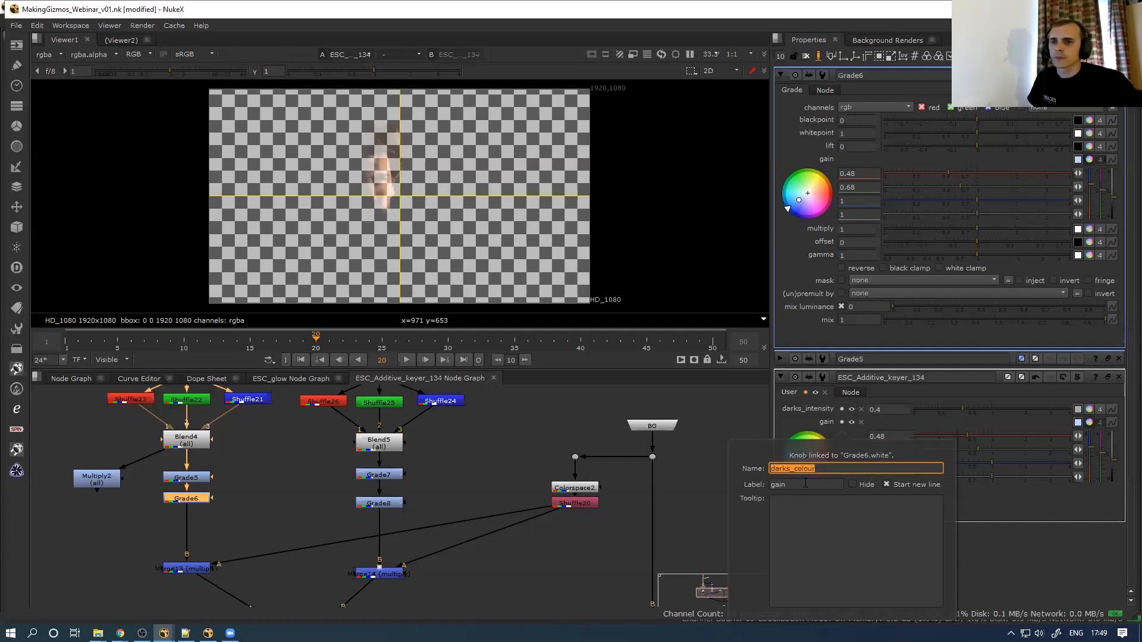
key(Tab)
key(Return)
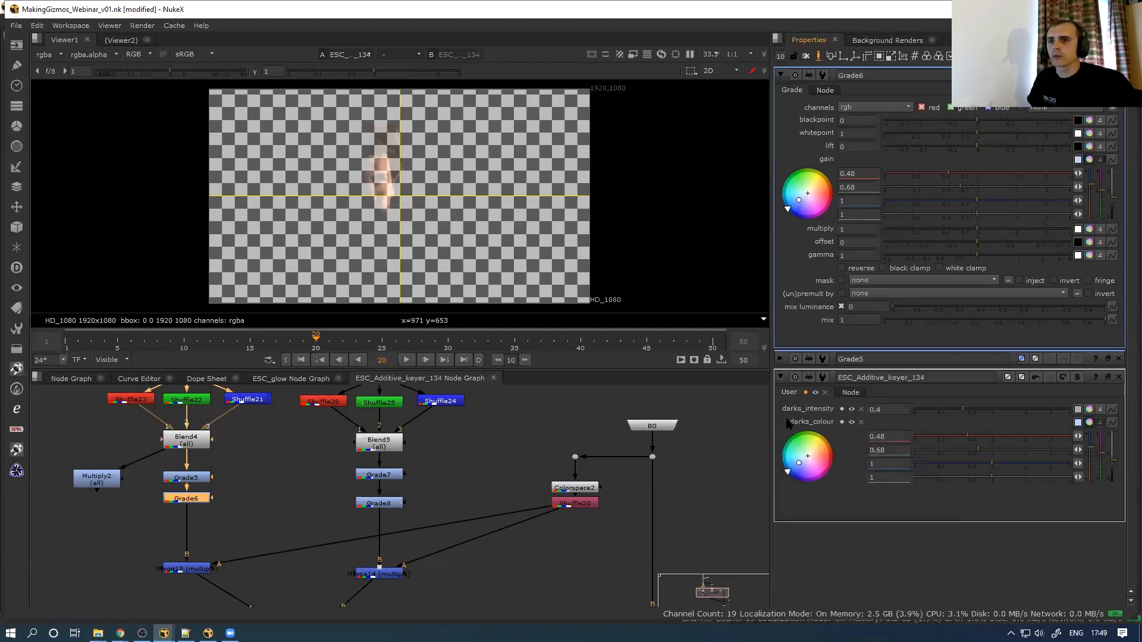
double_click(190, 565)
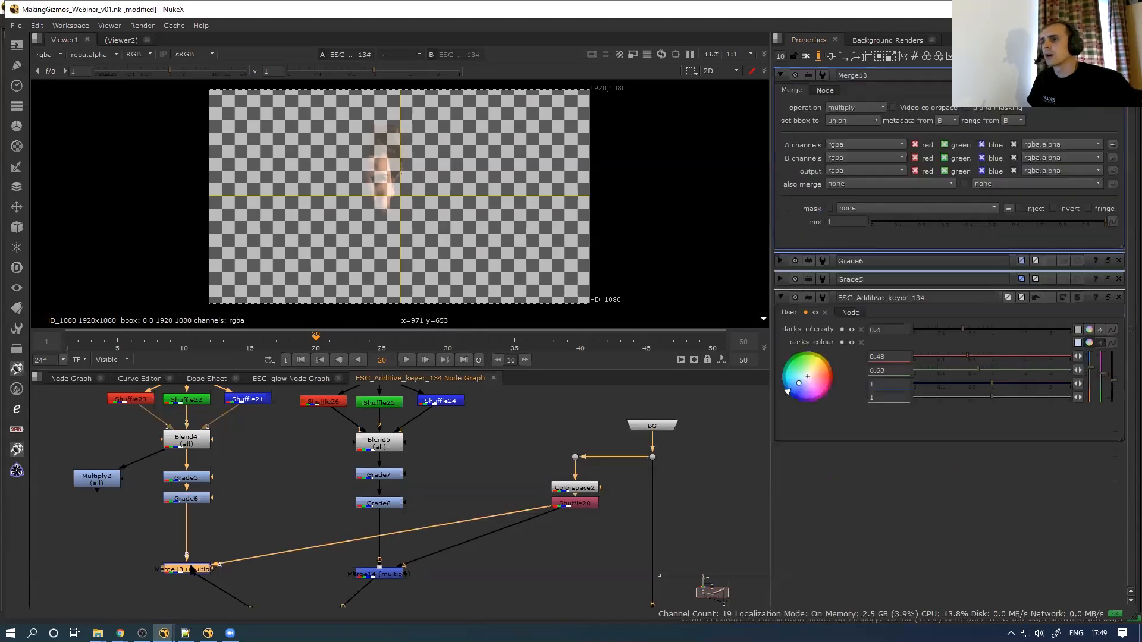
Link Merge13's mix onto the keyer group with darks_BG_luma_limit as name and label
drag(848, 221, 821, 417)
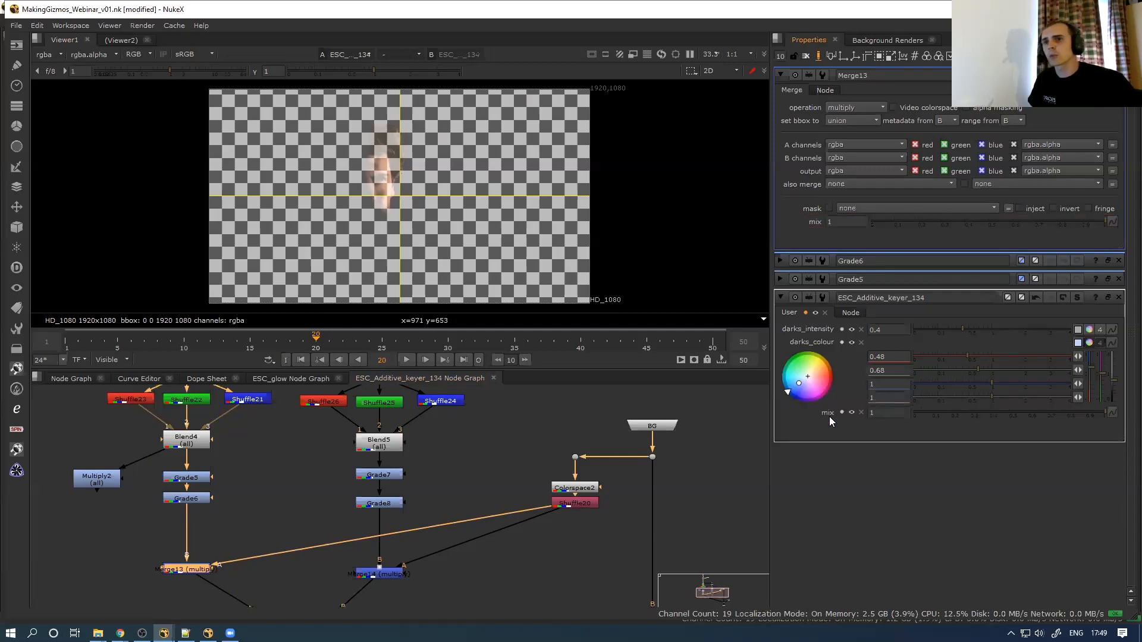
click(841, 410)
double_click(813, 458)
text(darks_BG)
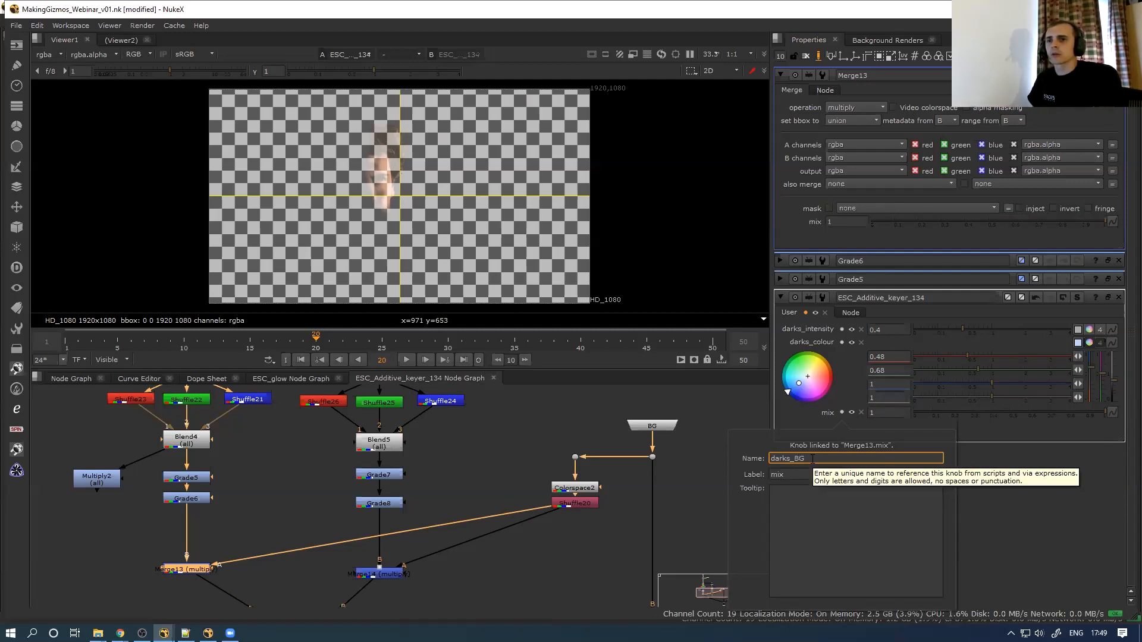
text(_luma_lim)
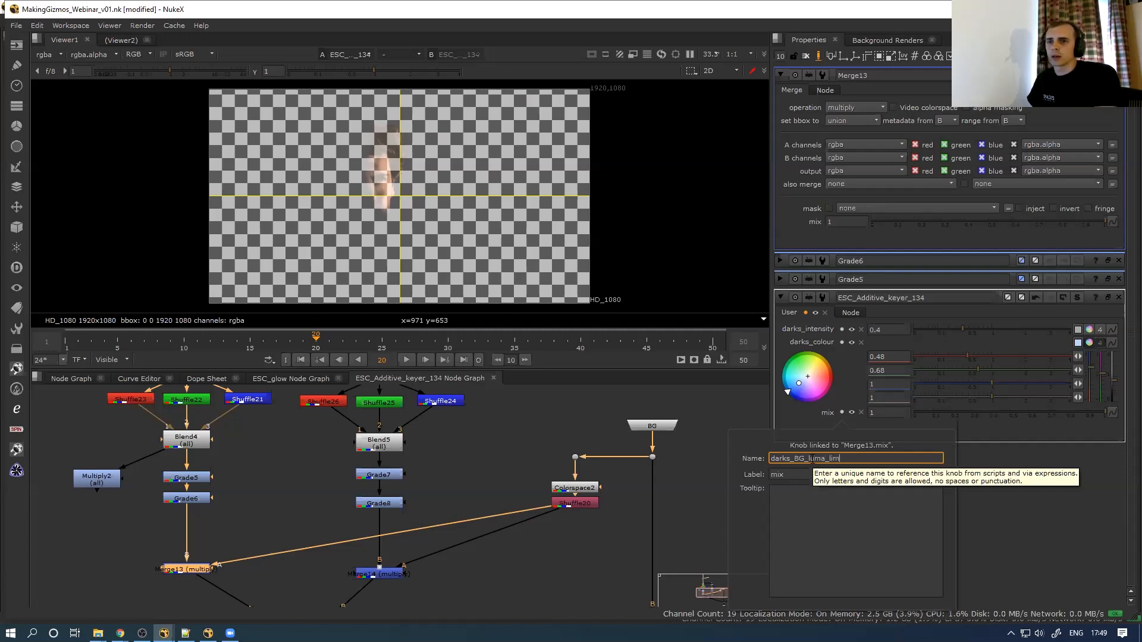
double_click(812, 459)
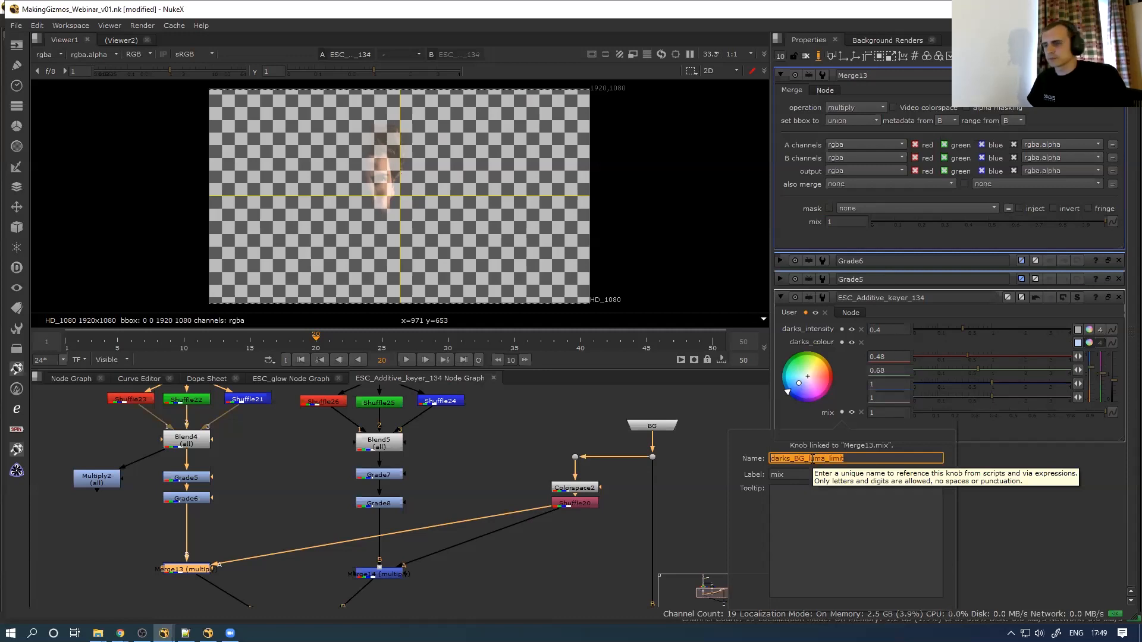
key(ctrl+c)
key(Tab)
key(ctrl+v)
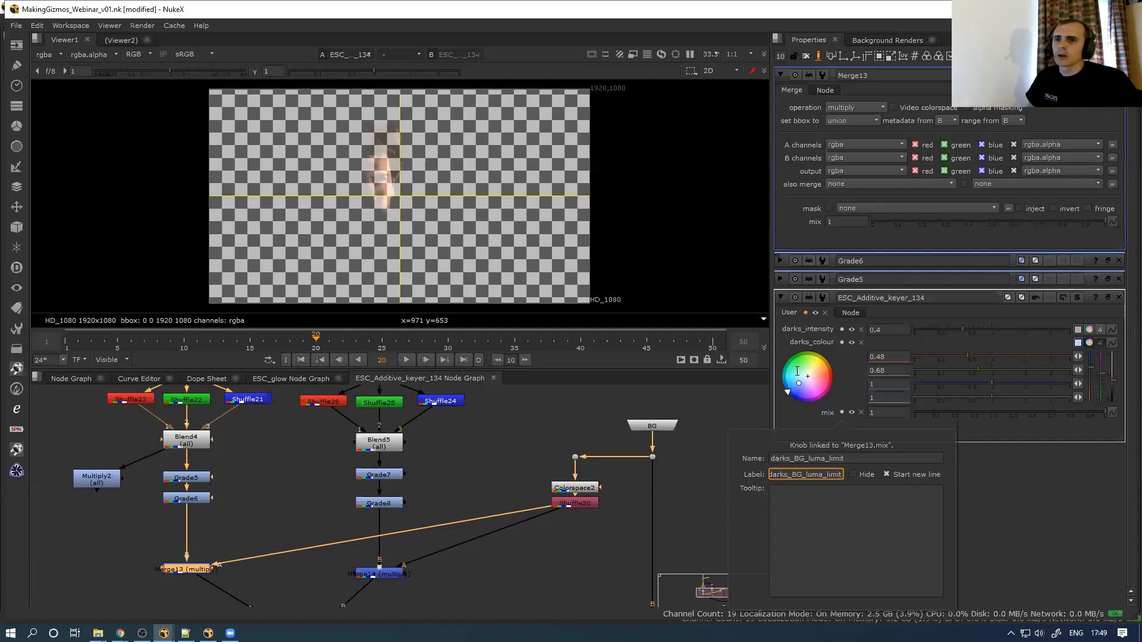
click(992, 436)
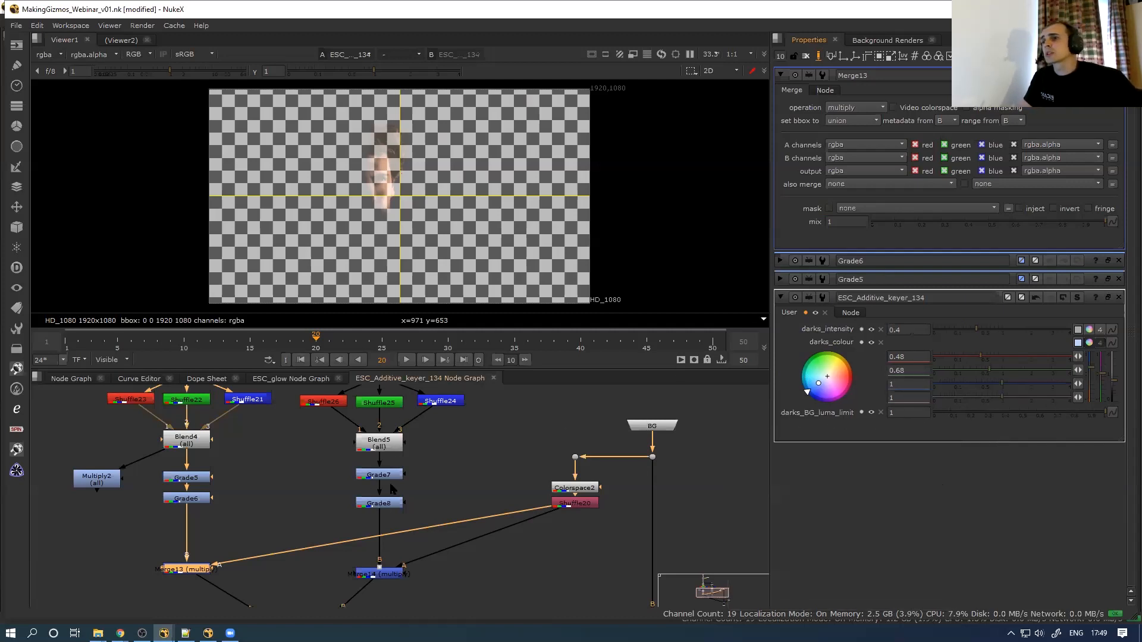
middle_drag(364, 484, 379, 544)
scroll(363, 491, down, 3)
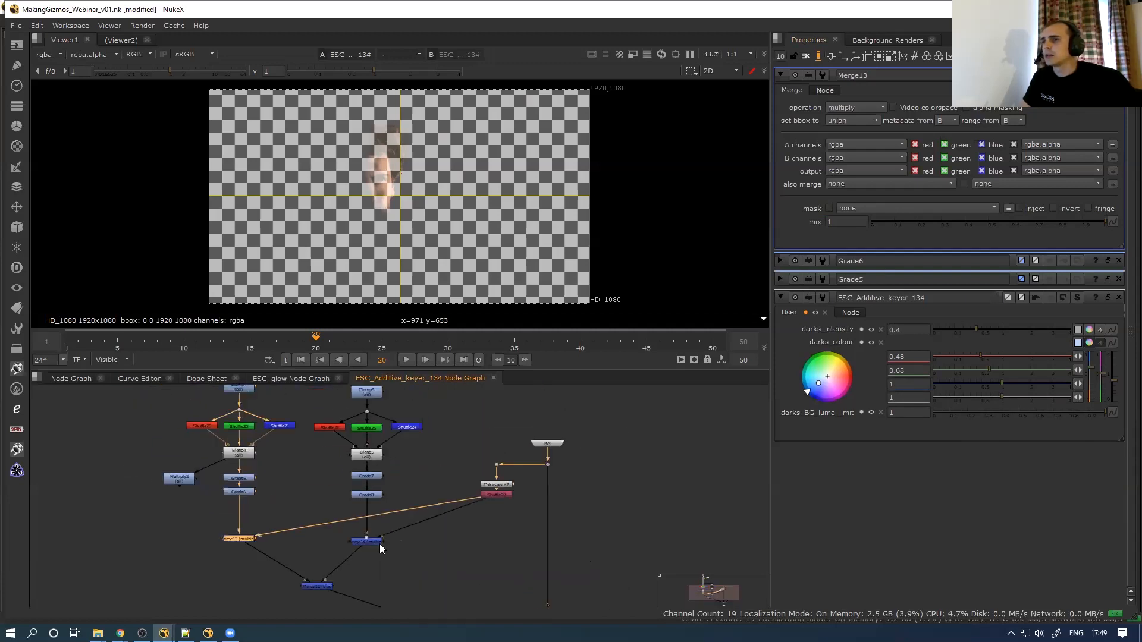
double_click(245, 453)
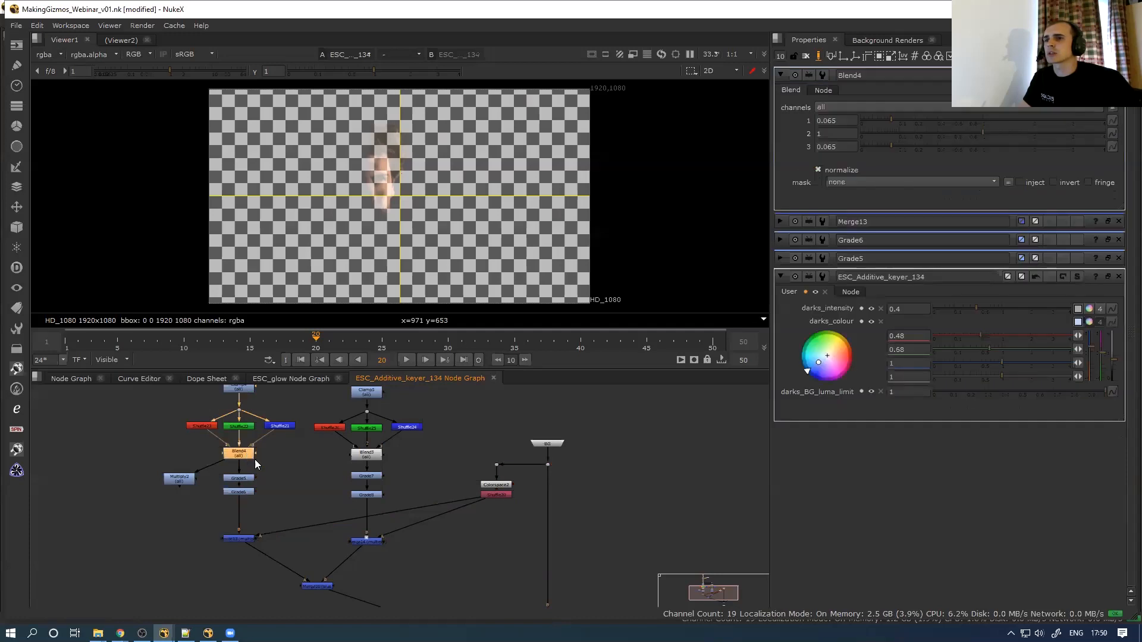
Close the extra property panels and reopen the ESC_Additive_keyer group's controls
click(308, 496)
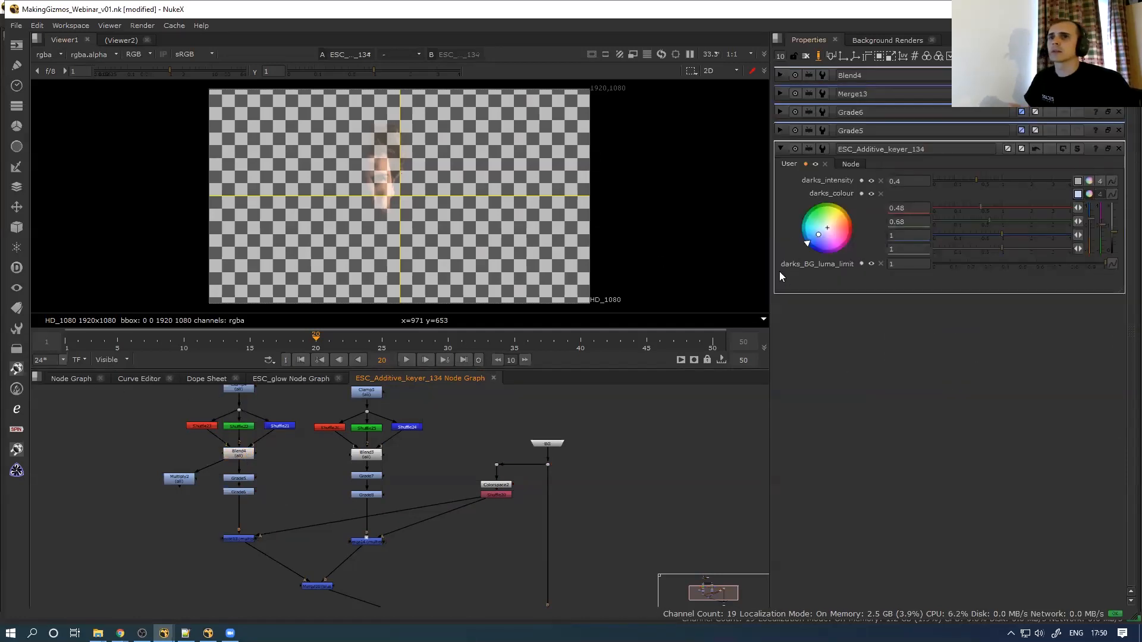
click(817, 57)
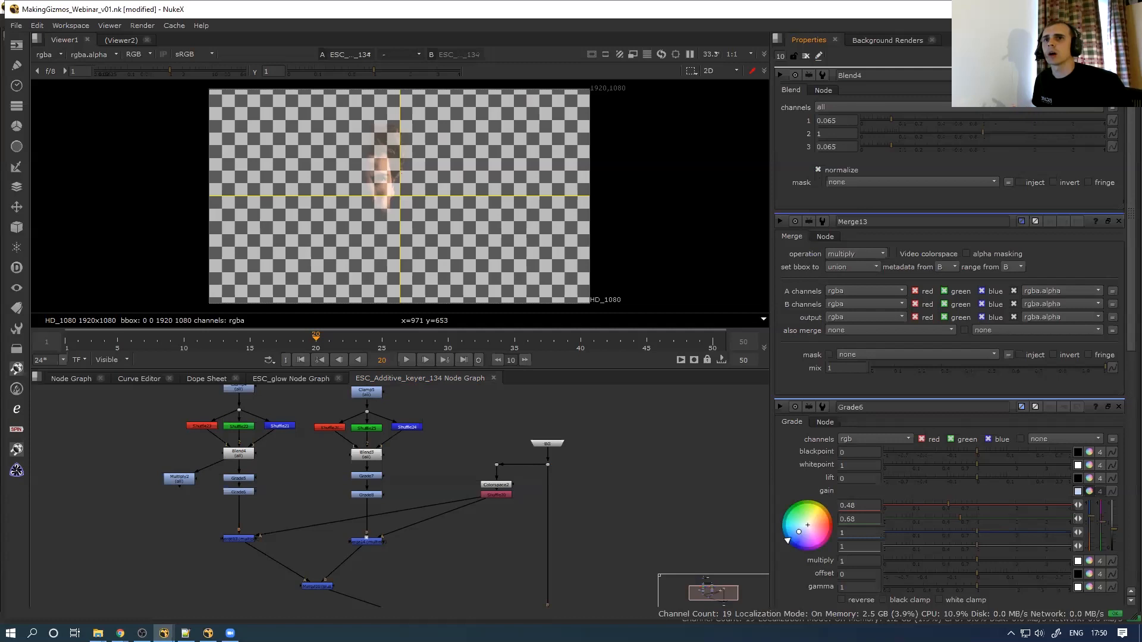
click(1119, 76)
click(1118, 76)
click(1119, 76)
click(1118, 76)
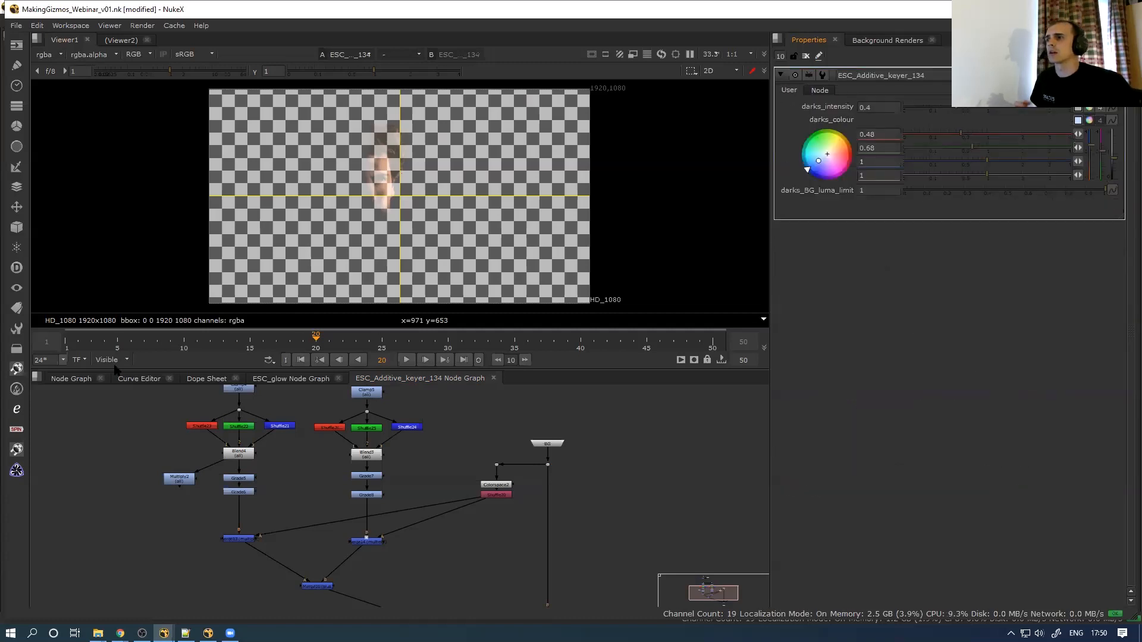
click(72, 378)
scroll(349, 491, up, 3)
double_click(361, 492)
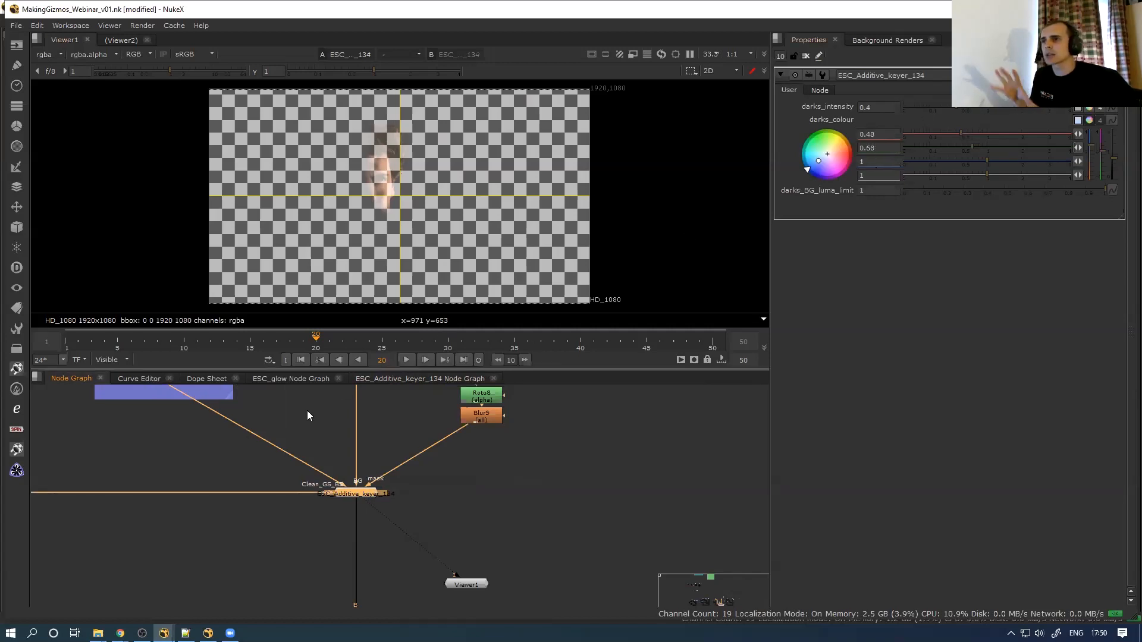
Test darks_intensity values, including 1, and settle on 0.43
scroll(253, 453, down, 1)
click(381, 378)
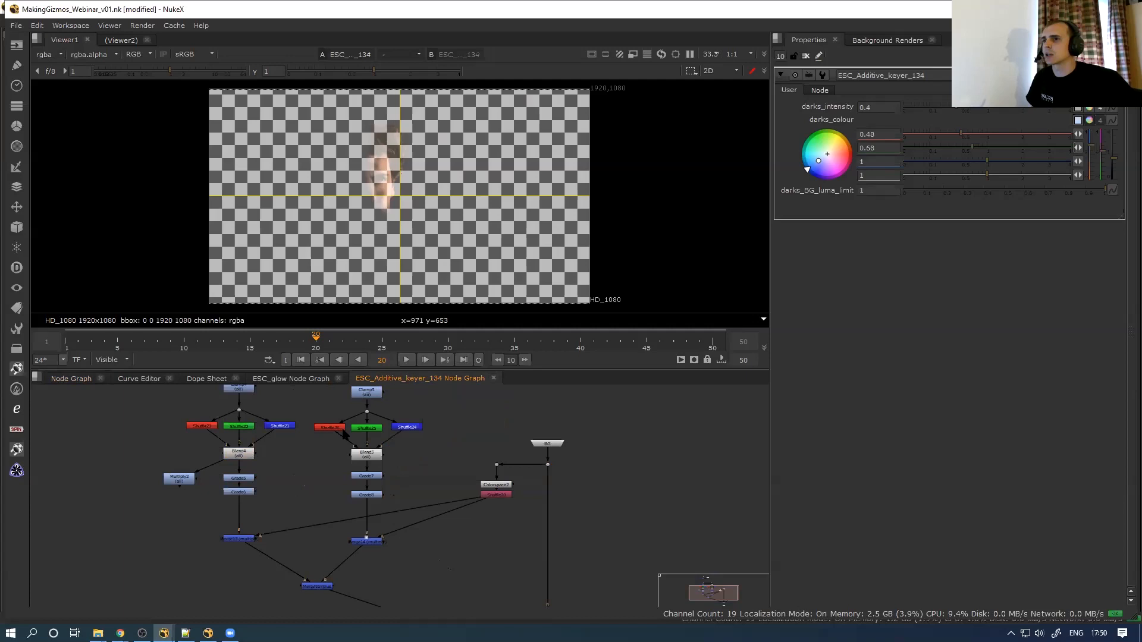
scroll(293, 470, down, 2)
middle_drag(298, 471, 307, 503)
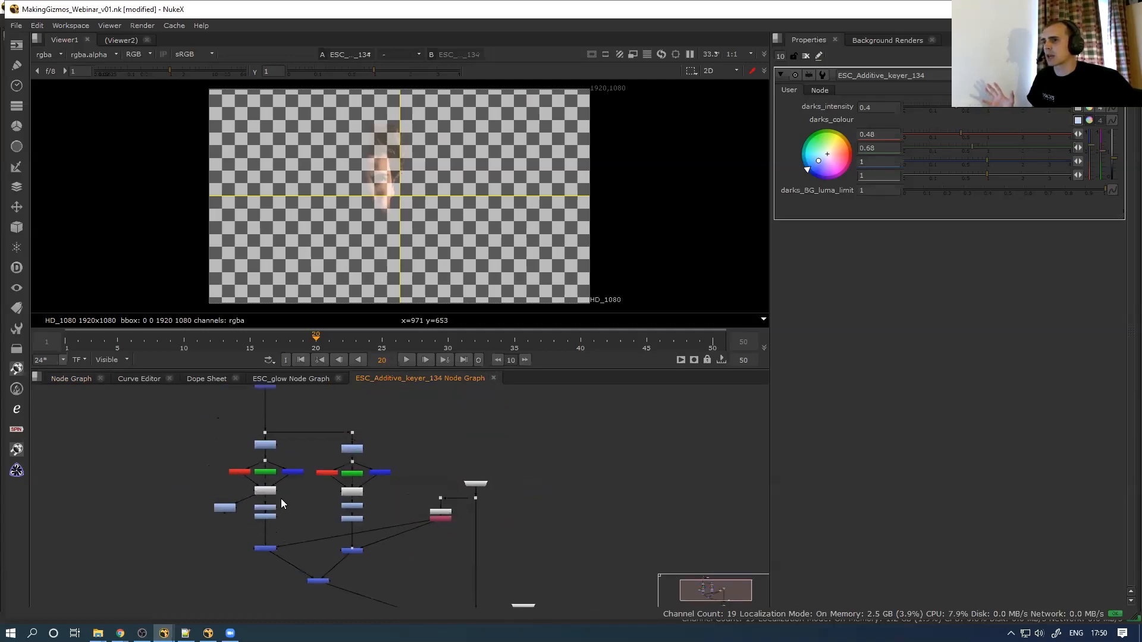
click(77, 378)
mouse_move(956, 110)
mouse_down()
mouse_move(897, 111)
mouse_move(965, 115)
mouse_move(945, 119)
mouse_move(944, 105)
mouse_up()
click(964, 109)
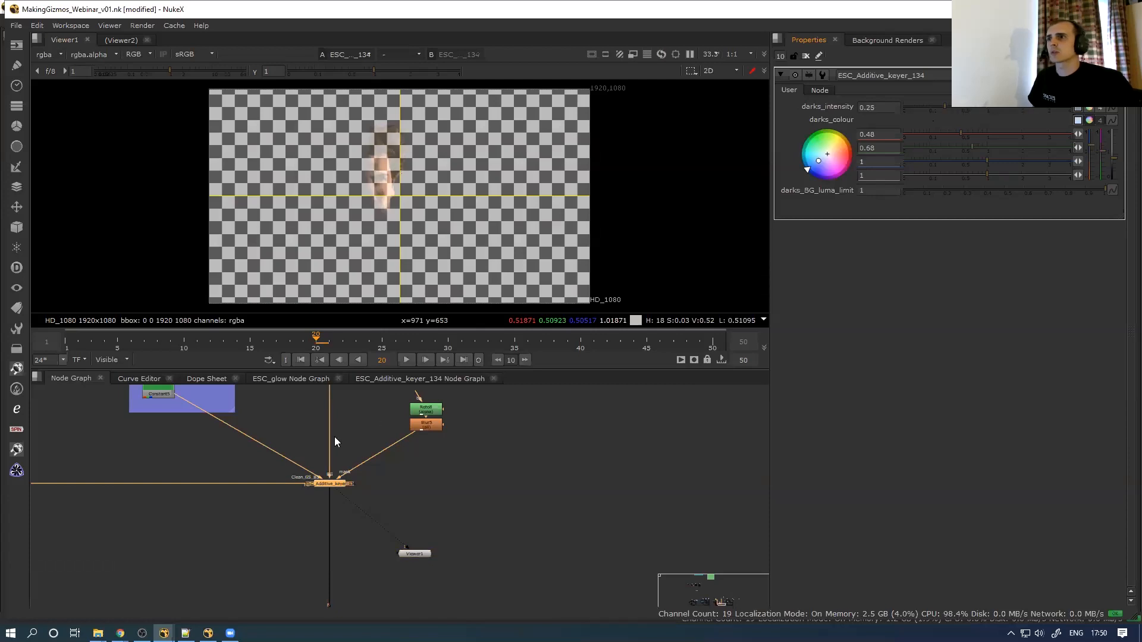
click(956, 107)
Pan the main node graph to the yellow backdrop of Additive keyer nodes
scroll(328, 466, down, 5)
middle_drag(319, 488, 305, 602)
middle_drag(238, 483, 149, 429)
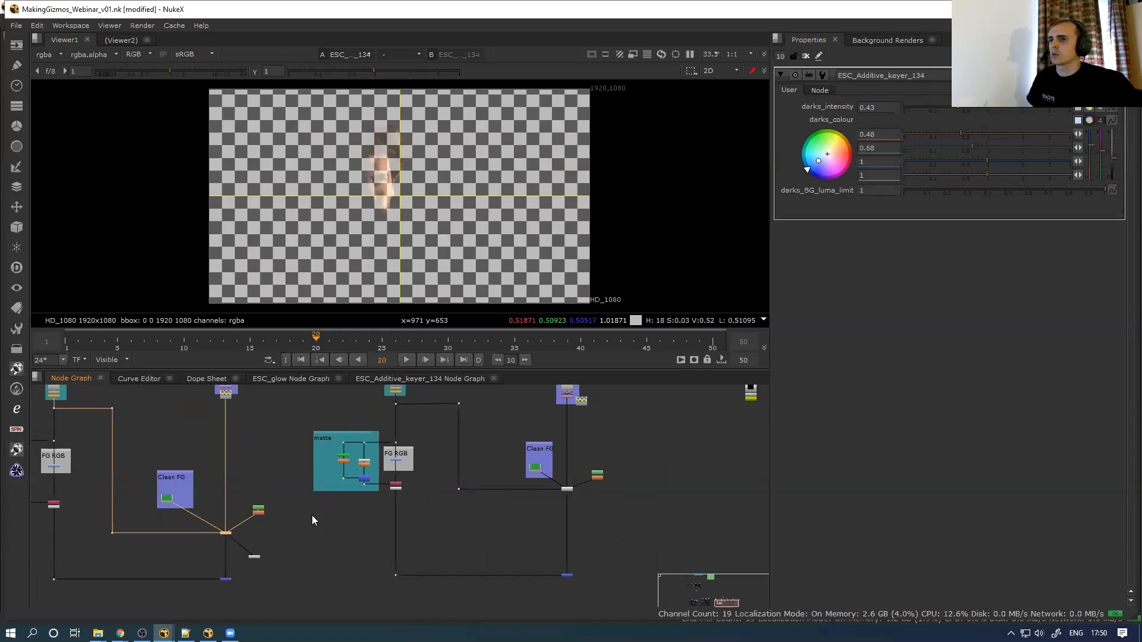
scroll(281, 550, down, 3)
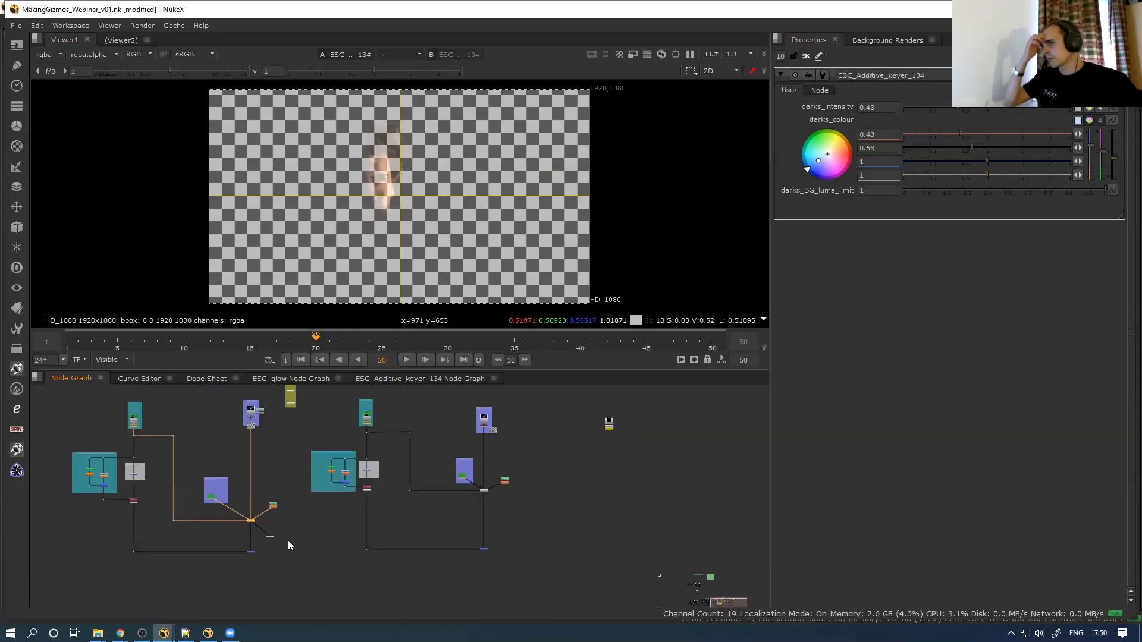
scroll(271, 447, down, 2)
middle_drag(317, 387, 307, 450)
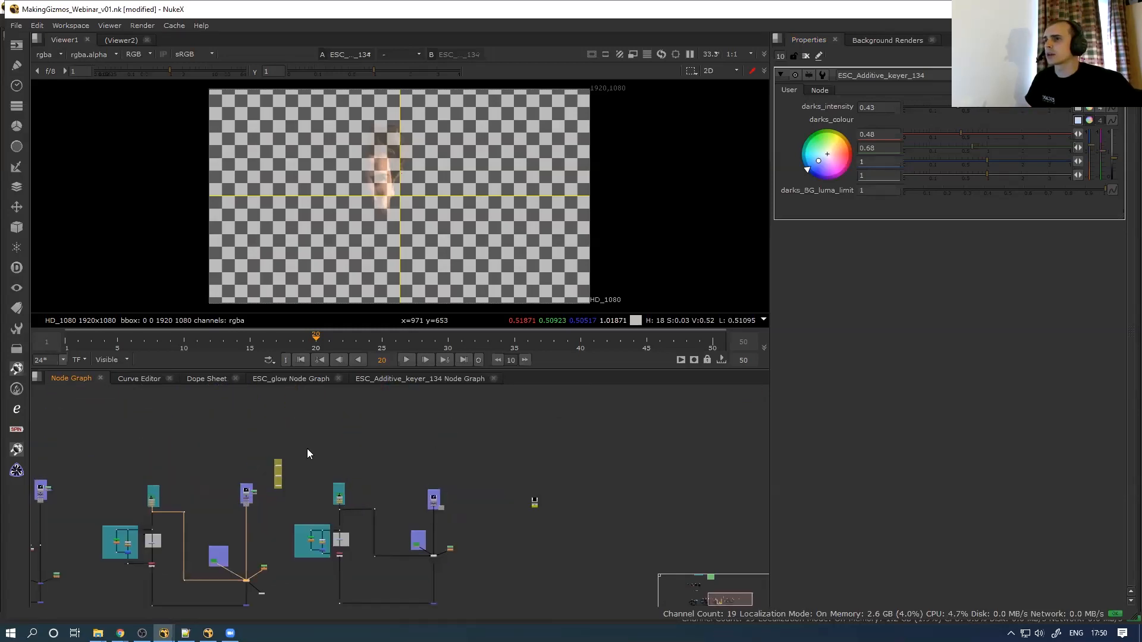
scroll(284, 457, up, 8)
drag(308, 456, 175, 507)
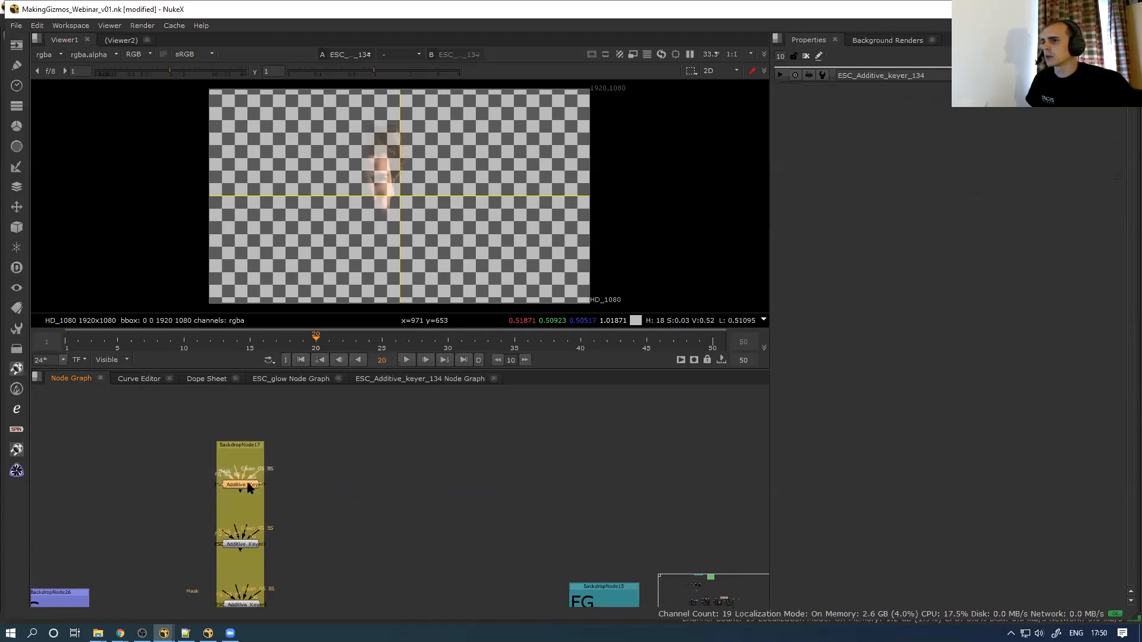
Add a collapsible group knob named light_details at the top of ESC_Additive_Keyer3's controls
double_click(249, 487)
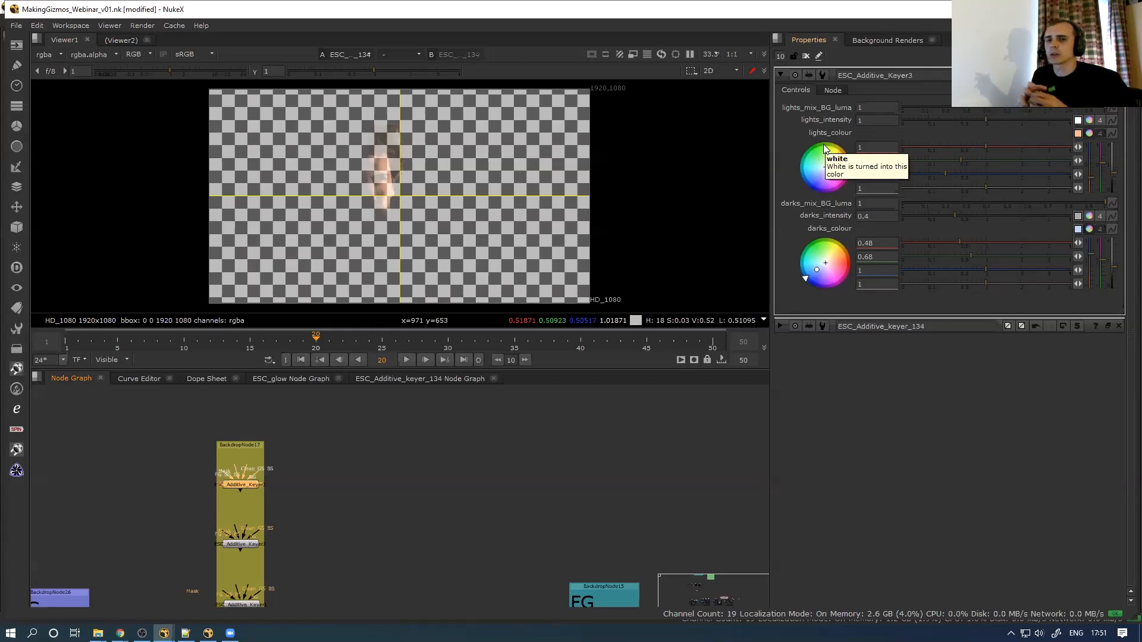
click(819, 57)
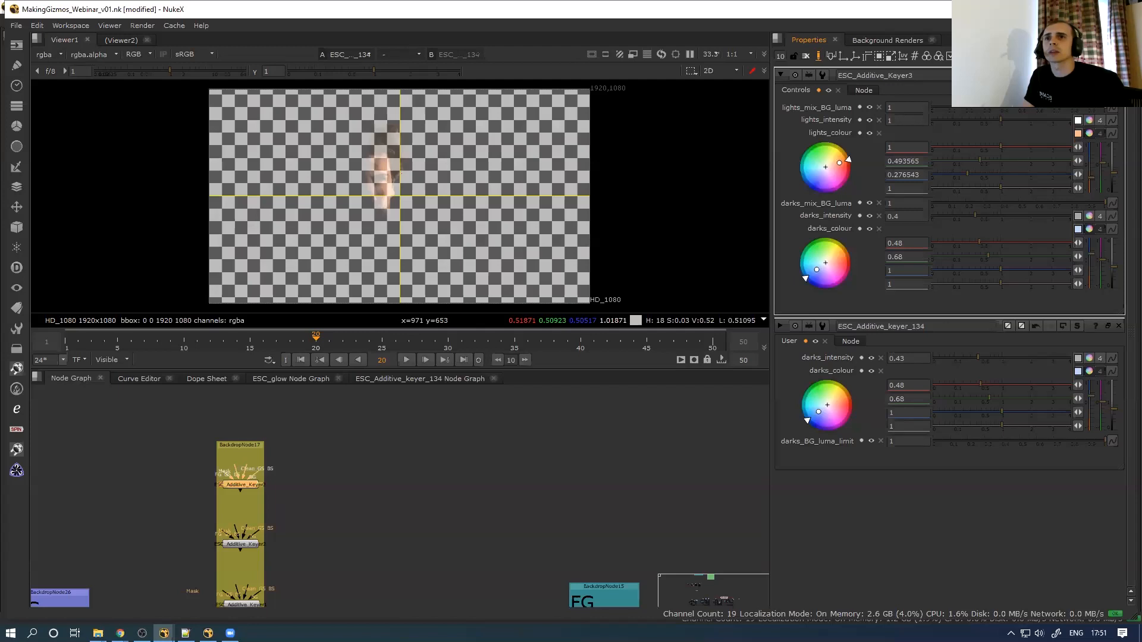
drag(832, 57, 833, 132)
click(836, 114)
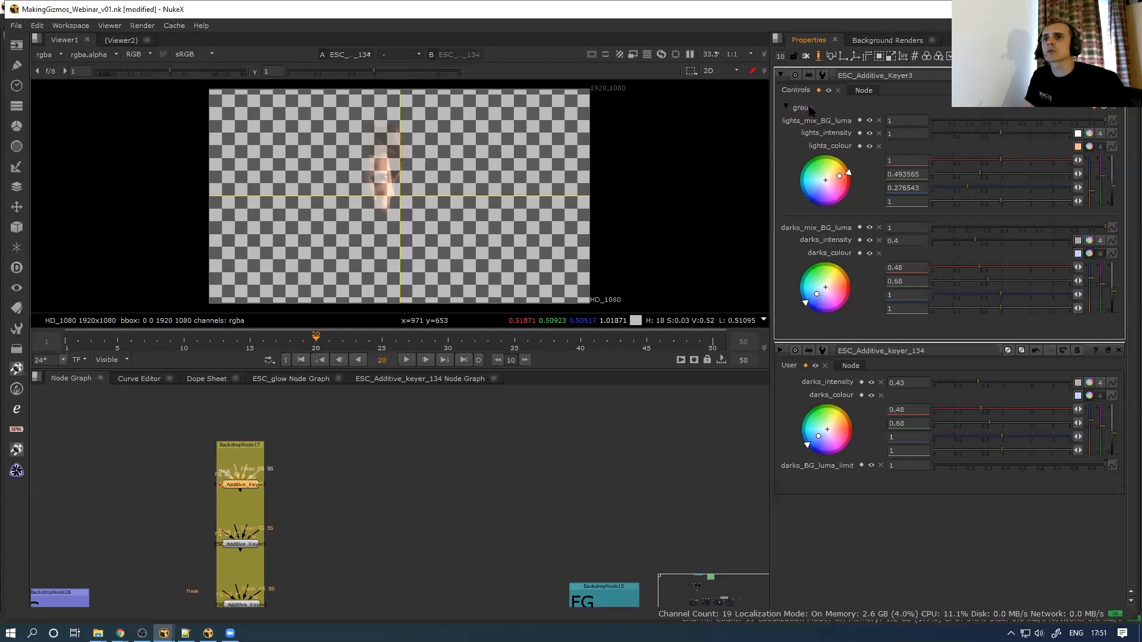
click(1095, 109)
double_click(1025, 143)
text(light_details)
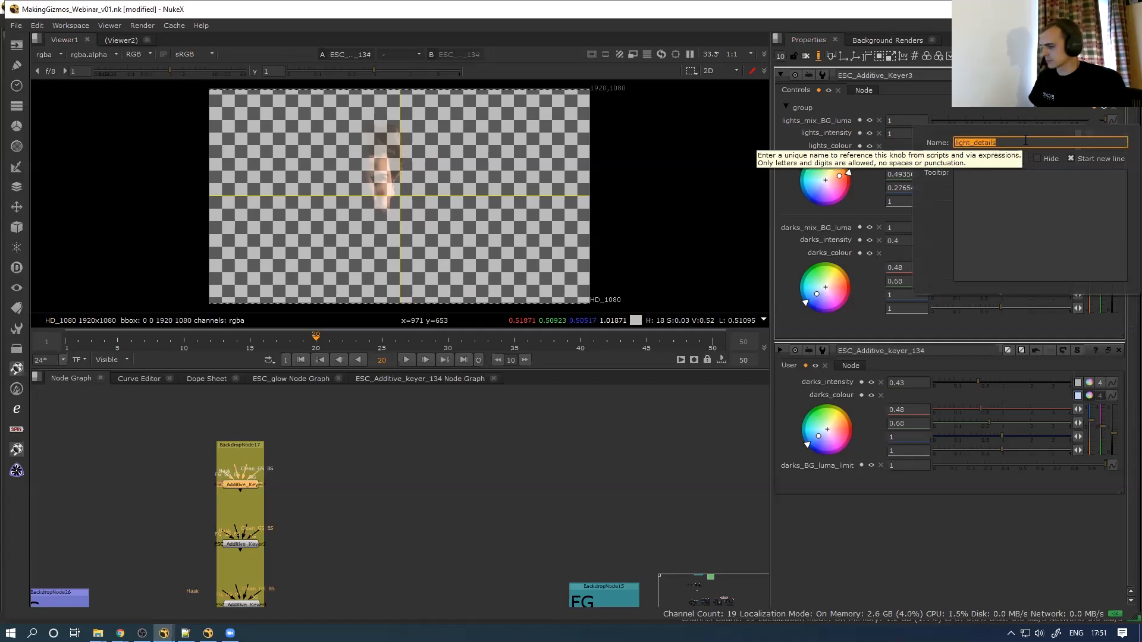
key(Tab)
key(BackSpace)
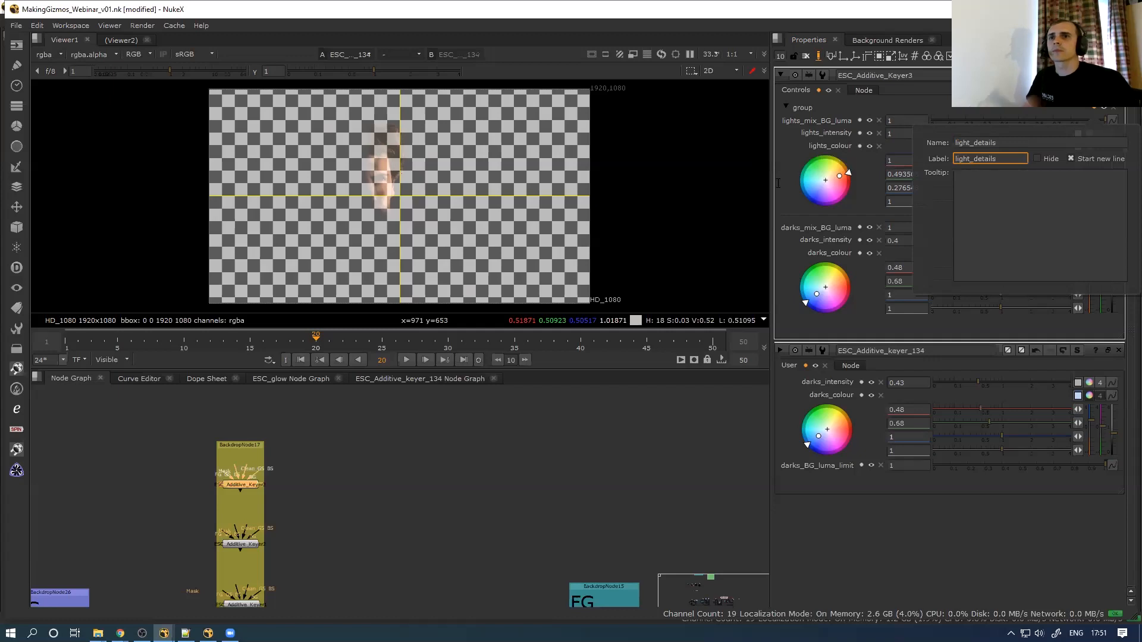
key(Return)
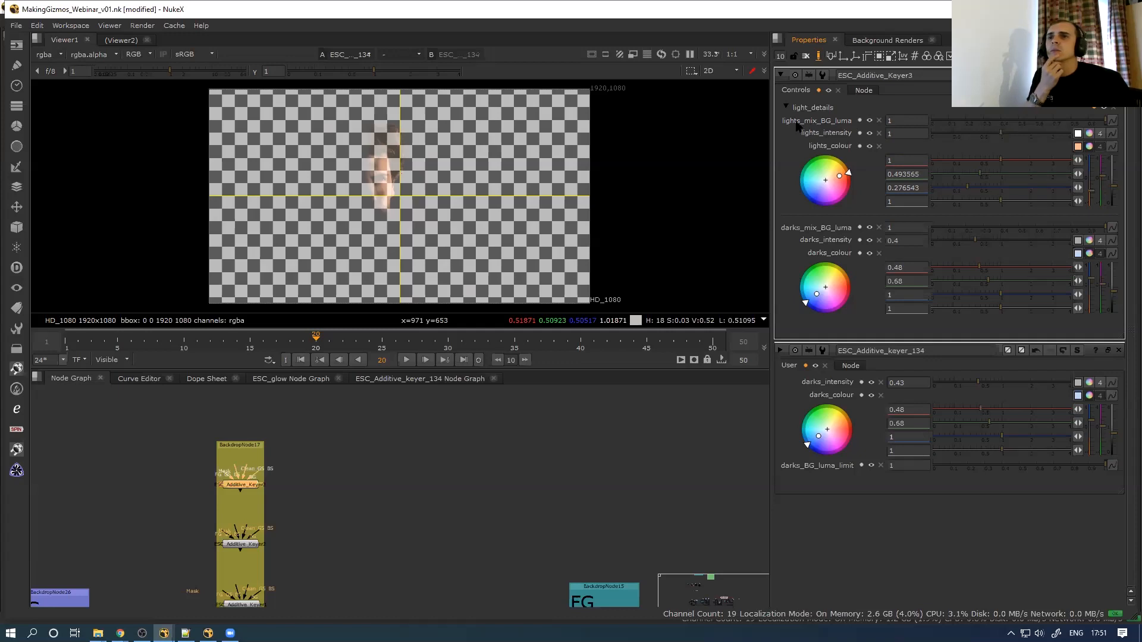
Relabel lights_mix_BG_luma as mix_BG_luma and test collapsing the light_details group
double_click(850, 122)
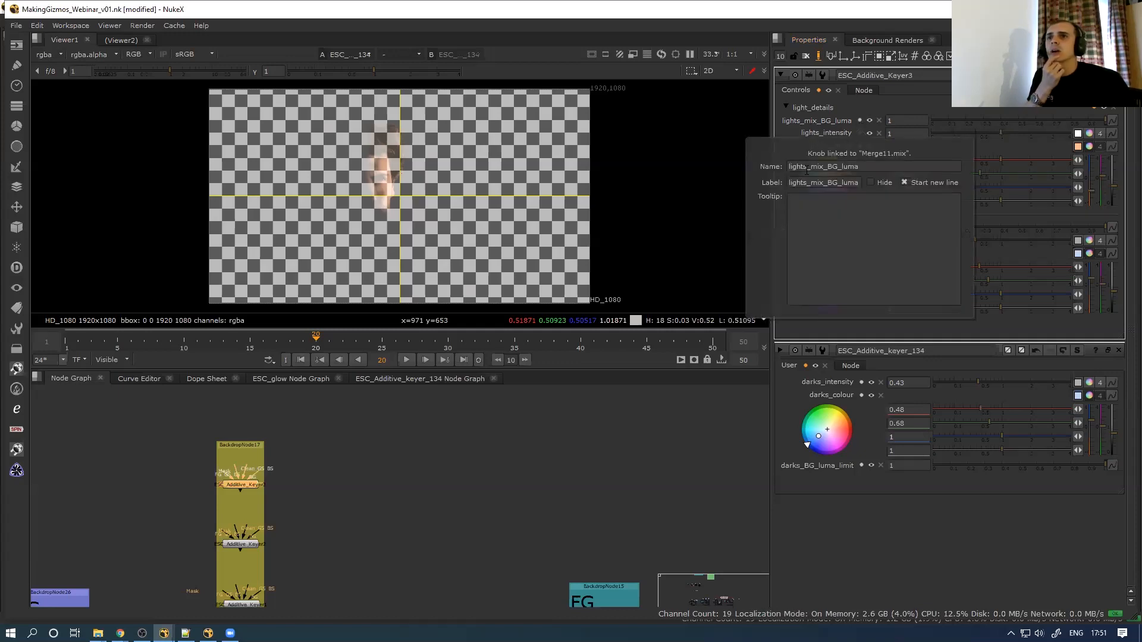
drag(810, 183, 752, 207)
key(BackSpace)
key(Delete)
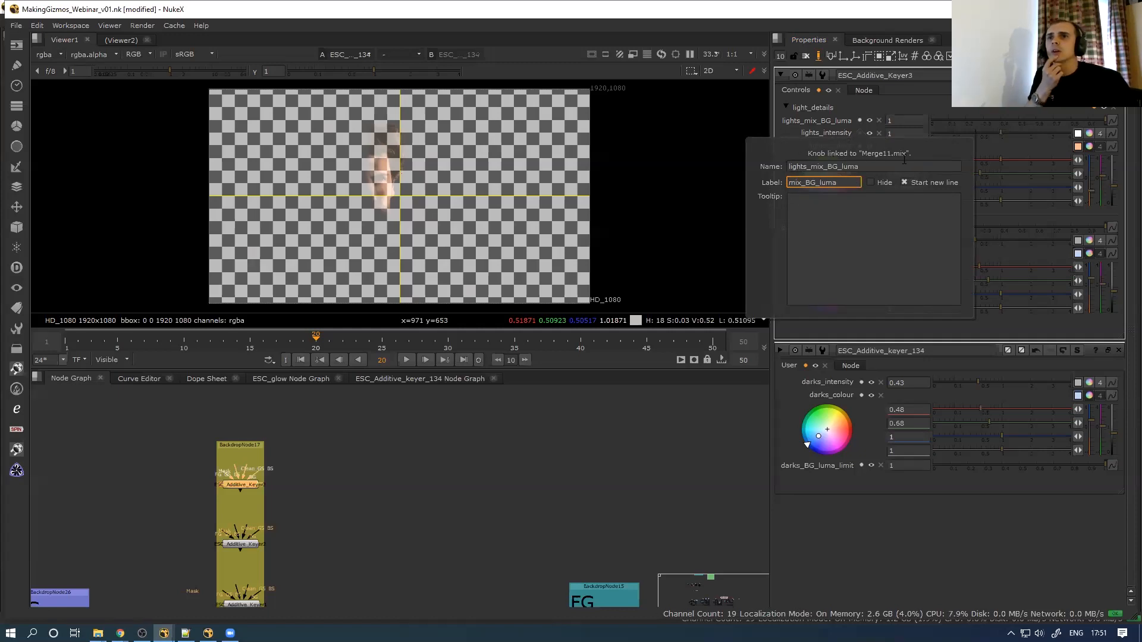
click(872, 111)
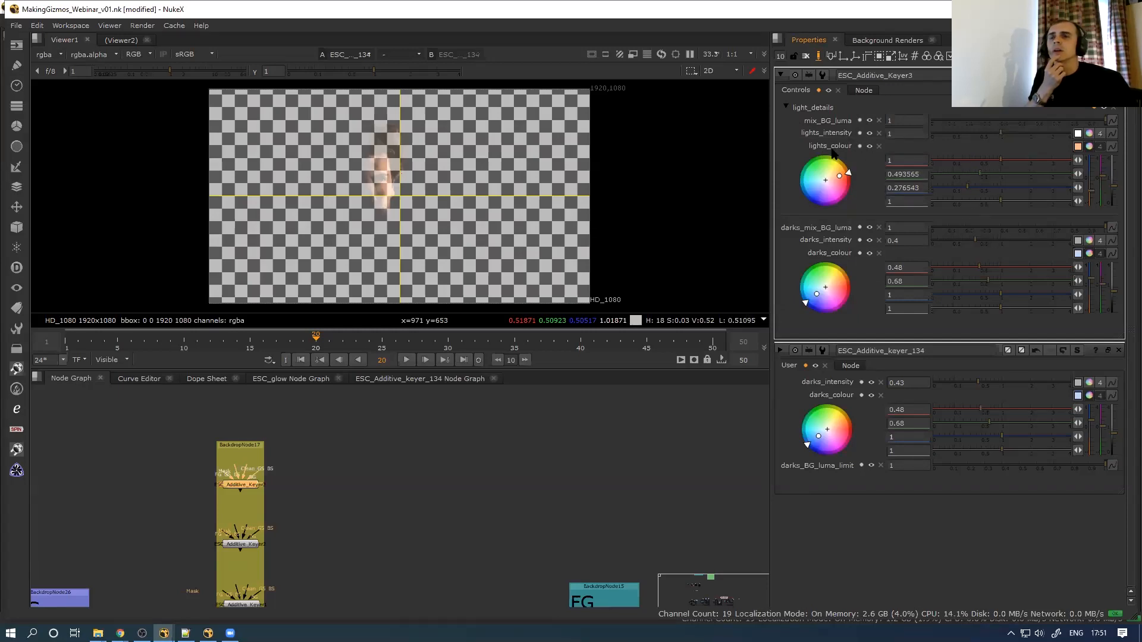
click(785, 107)
click(785, 108)
click(786, 107)
click(787, 108)
click(785, 108)
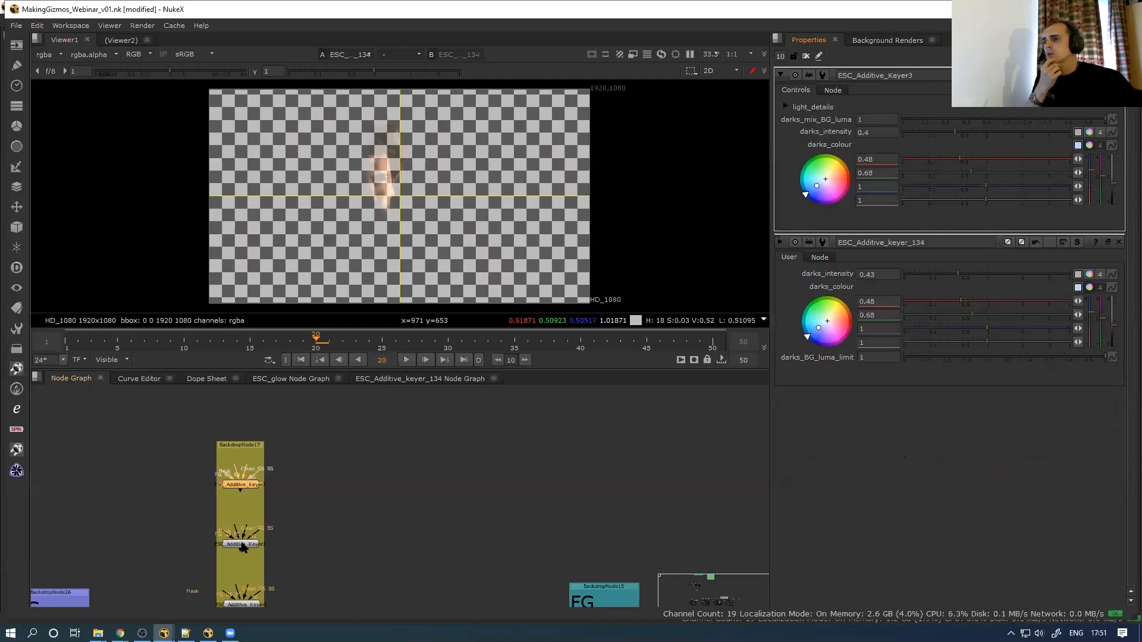
double_click(243, 546)
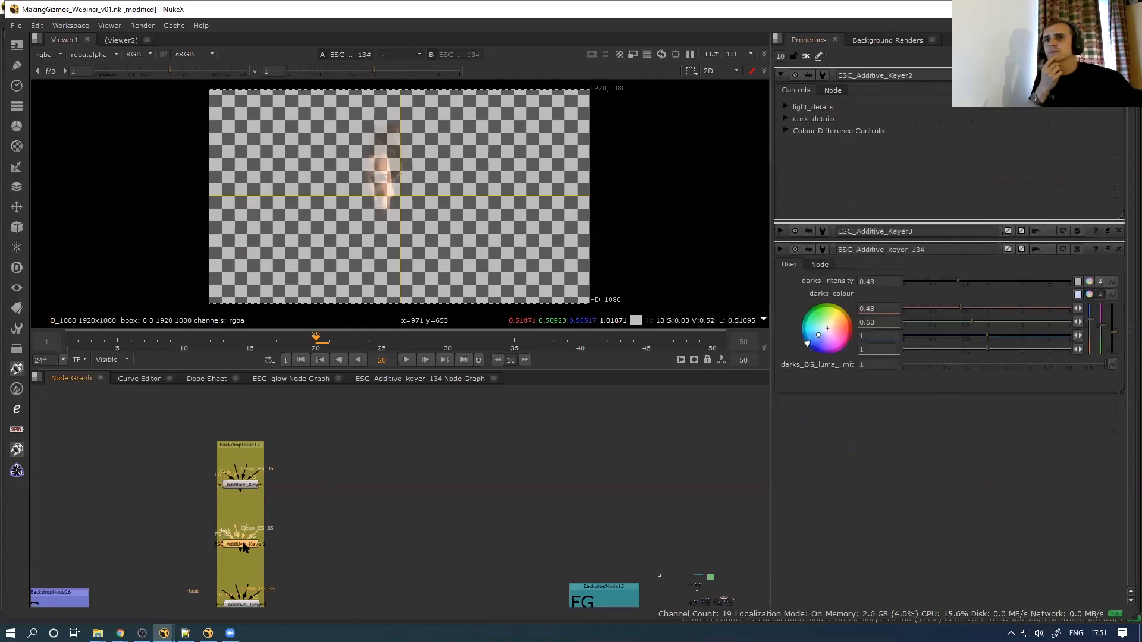
click(786, 108)
click(786, 108)
click(786, 108)
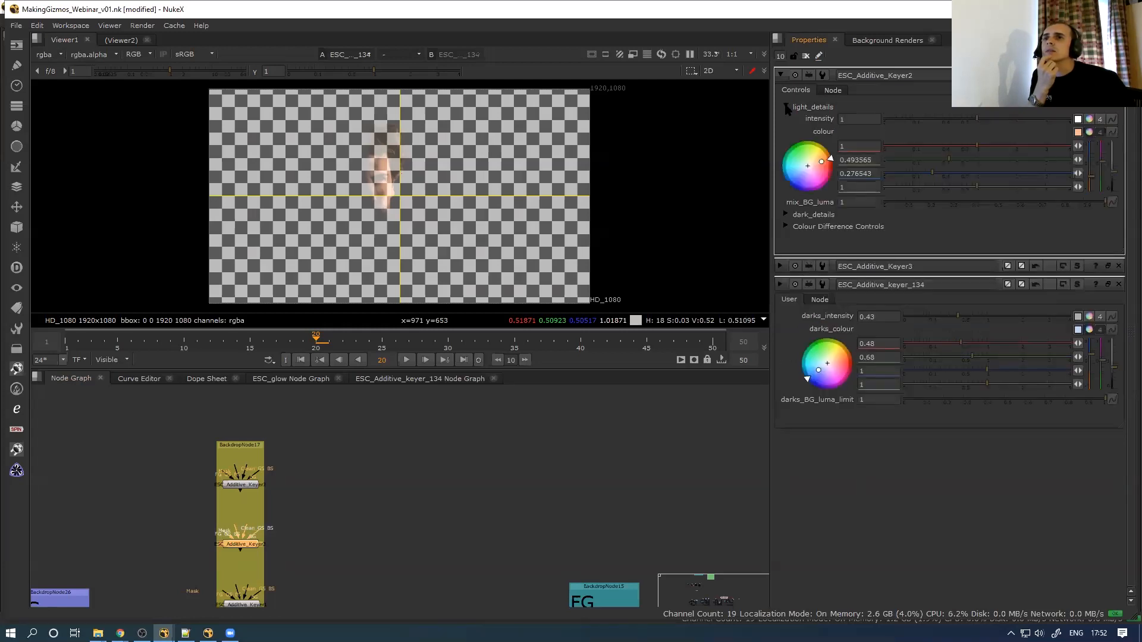
click(787, 107)
click(785, 119)
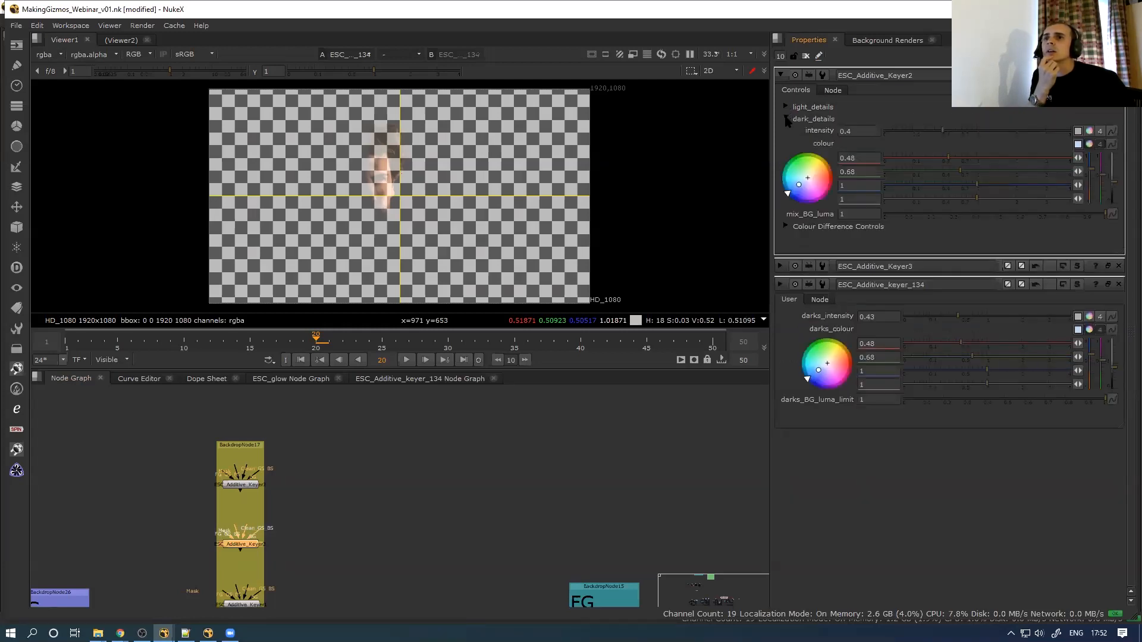
click(787, 119)
click(786, 119)
click(786, 119)
click(786, 119)
click(787, 119)
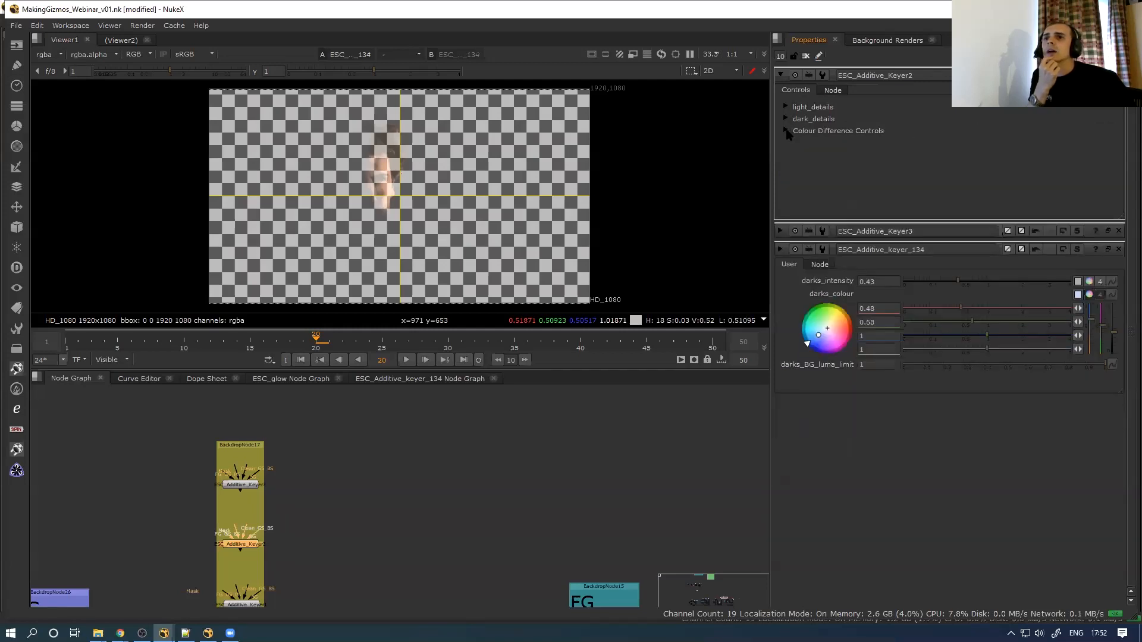
click(786, 131)
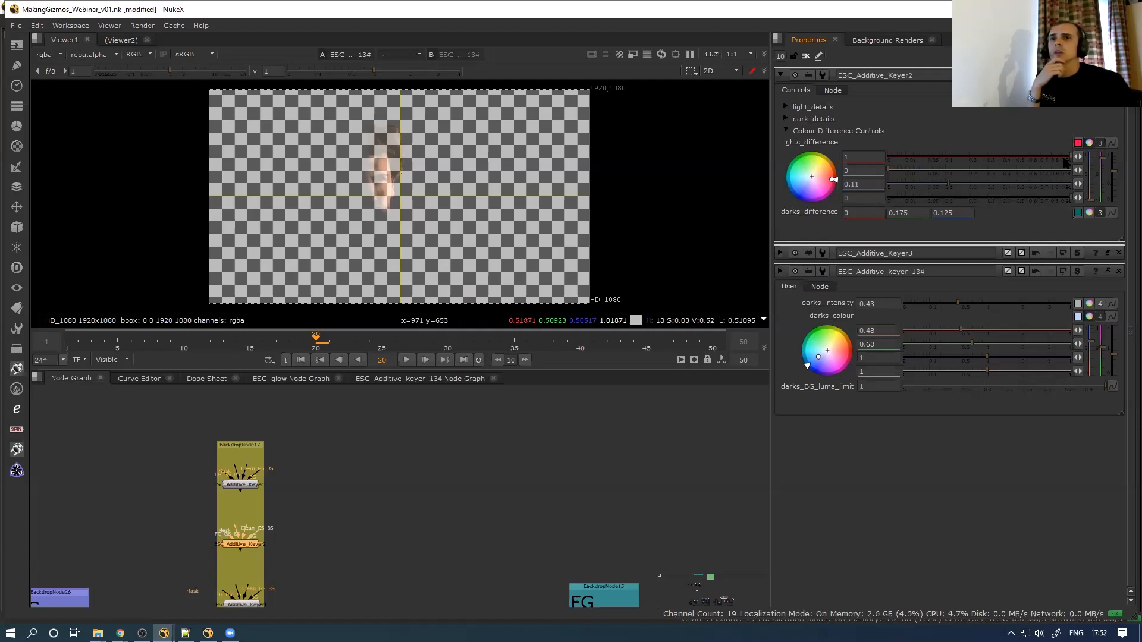
click(1076, 212)
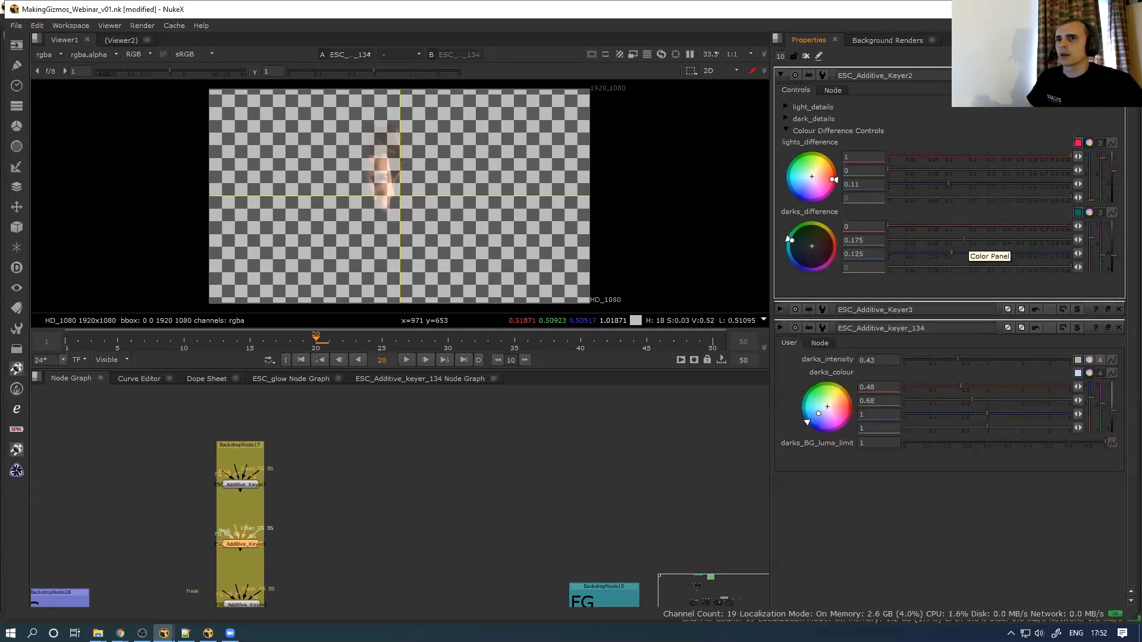
click(786, 130)
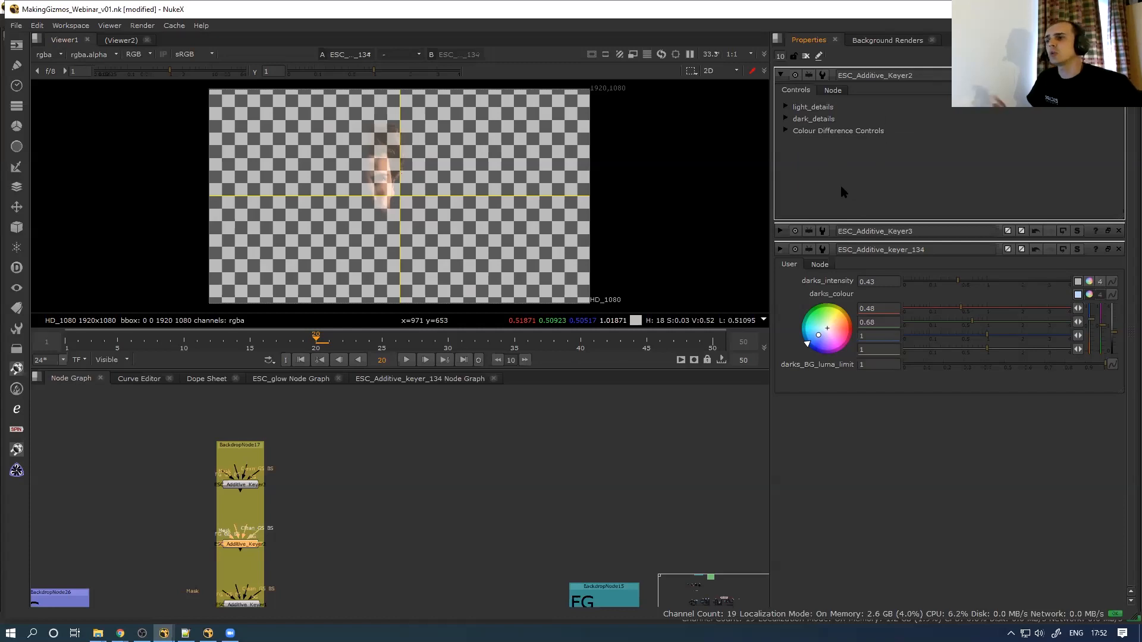
click(872, 130)
click(818, 55)
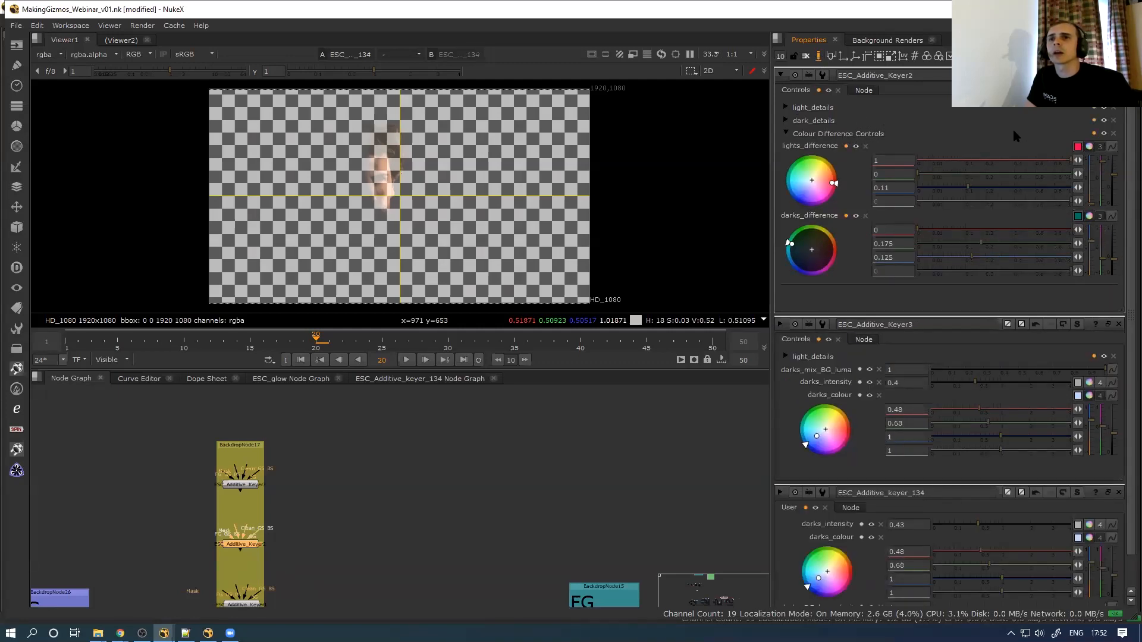
click(1094, 133)
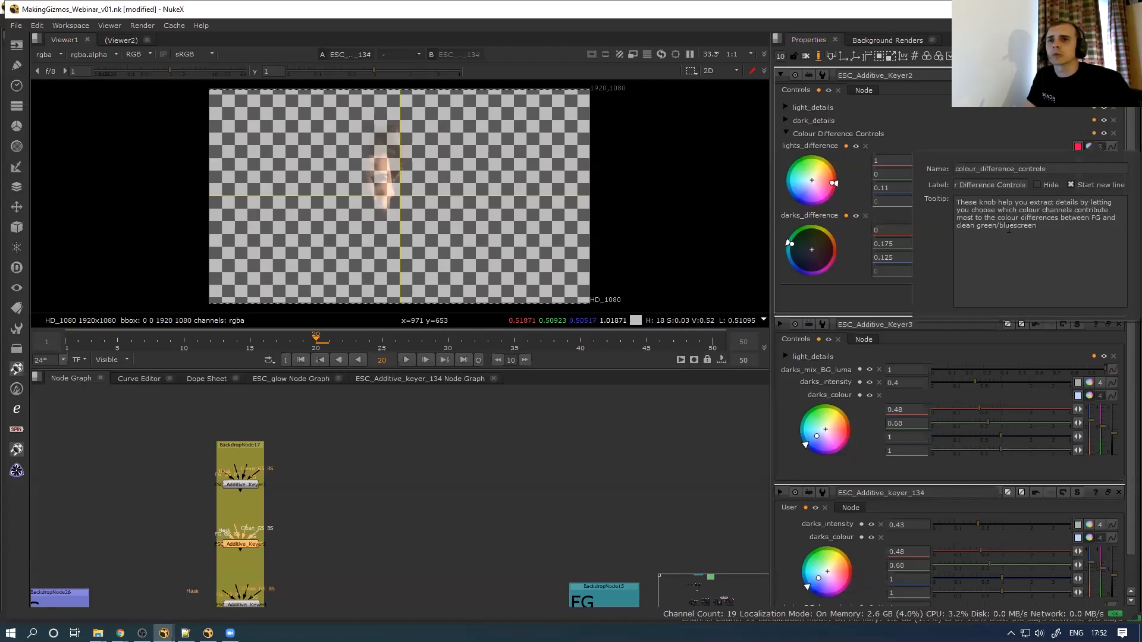
key(ctrl+a)
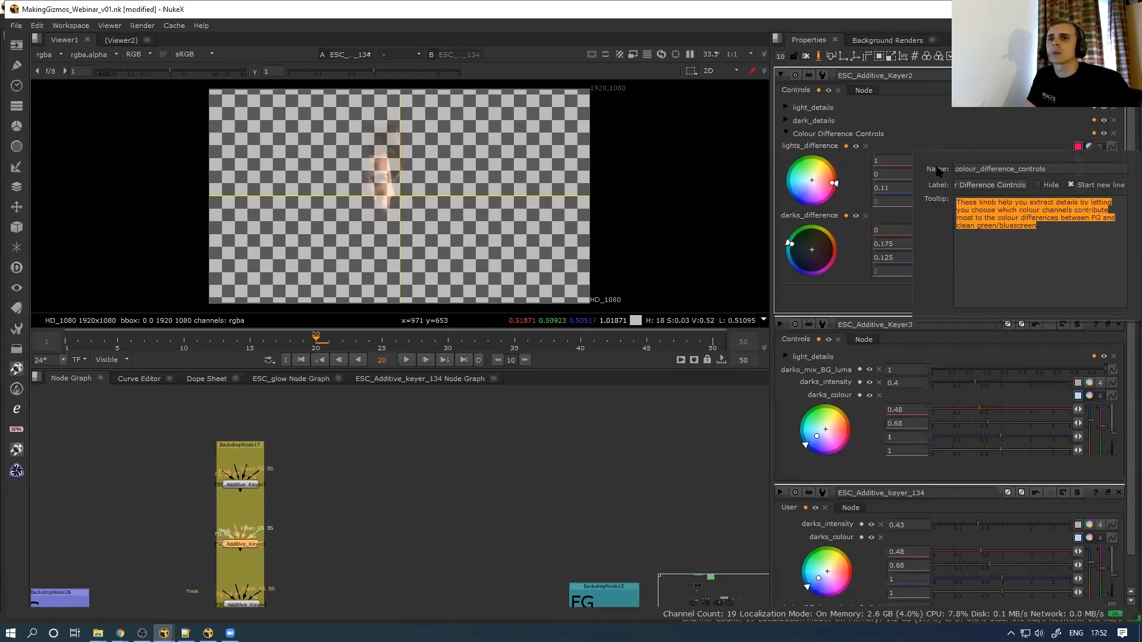
click(819, 56)
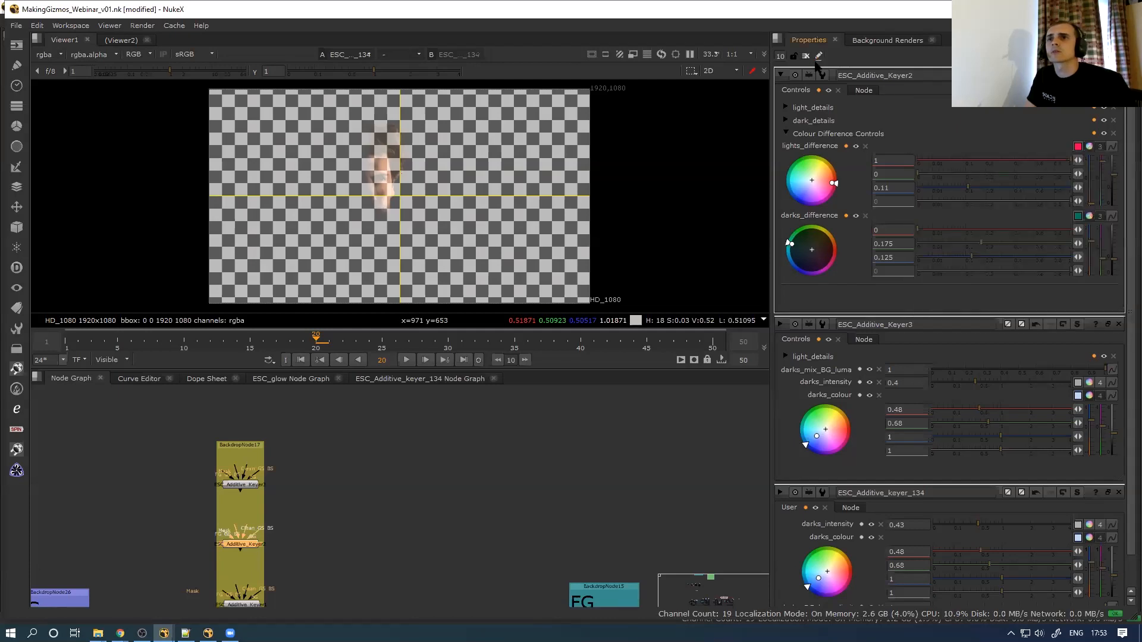
mouse_move(824, 136)
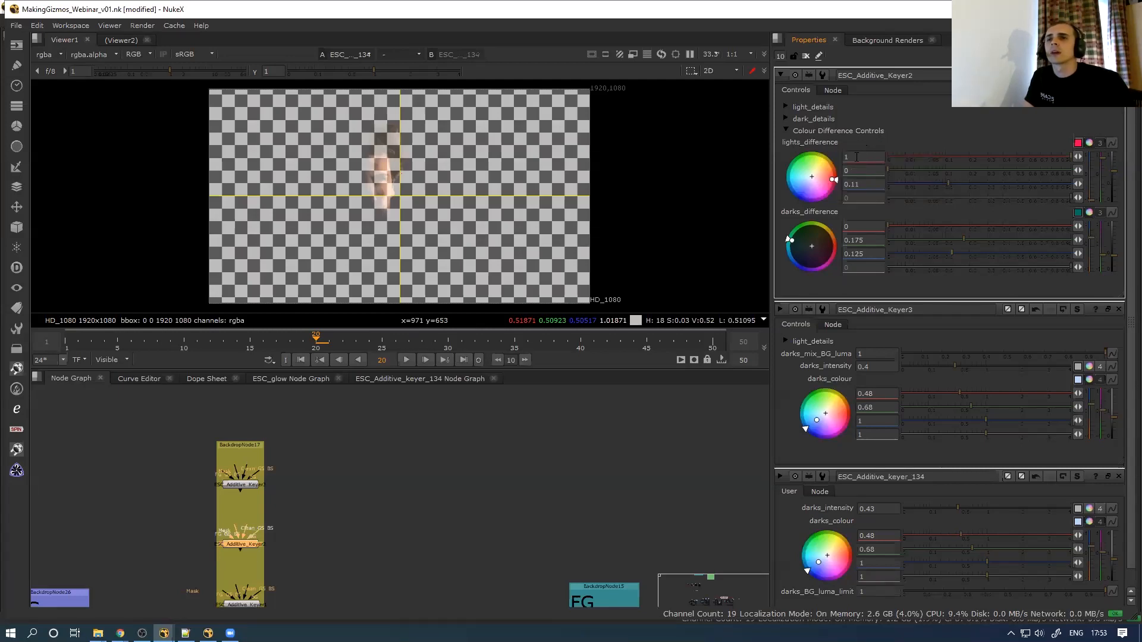
click(785, 131)
click(786, 119)
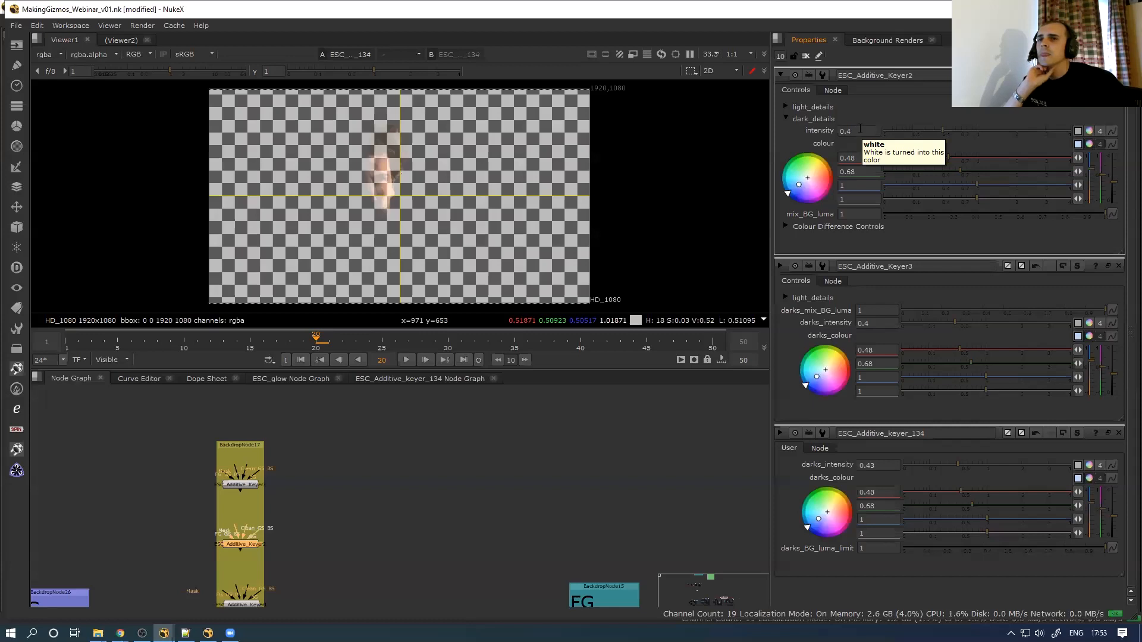
click(785, 119)
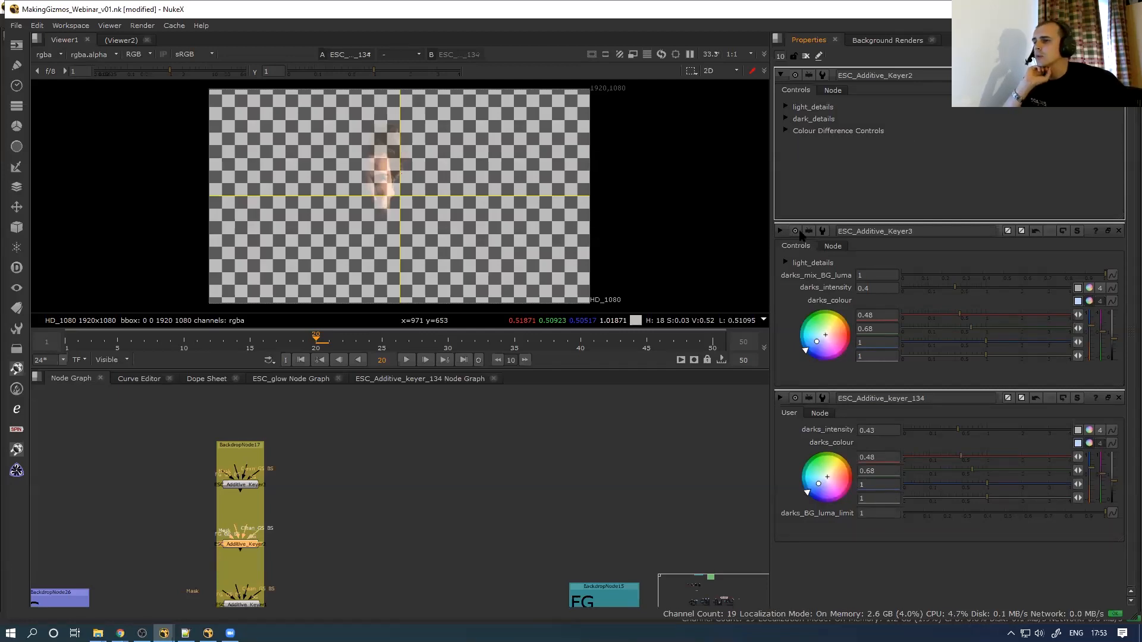
View ESC_Additive_Keyer2's output and check its Colour Difference Controls group
middle_drag(426, 465, 467, 412)
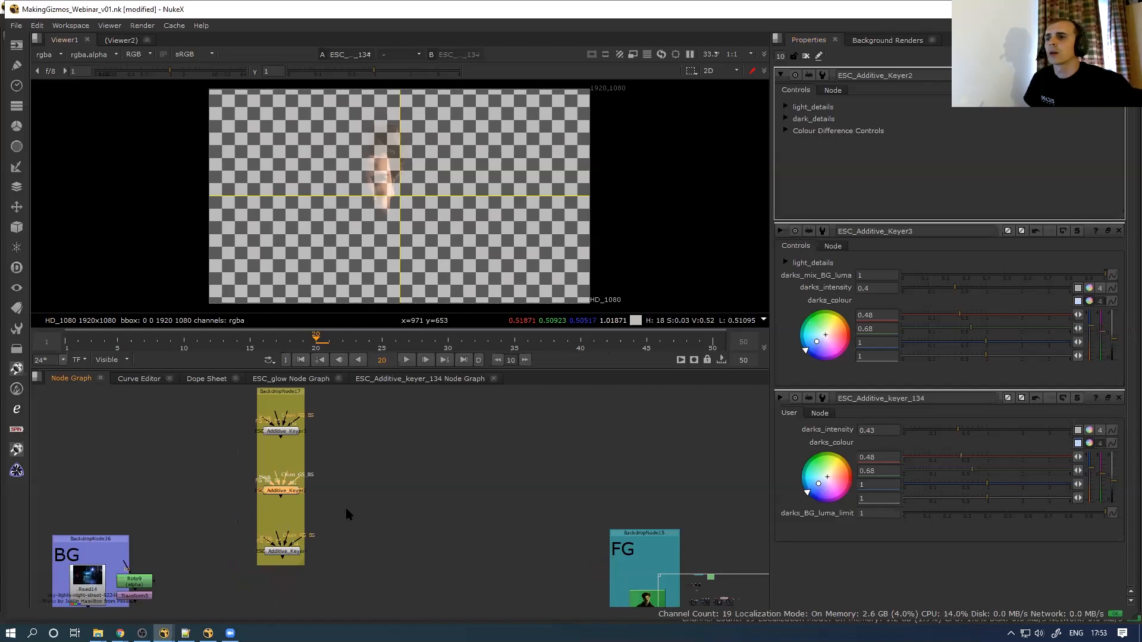
key(1)
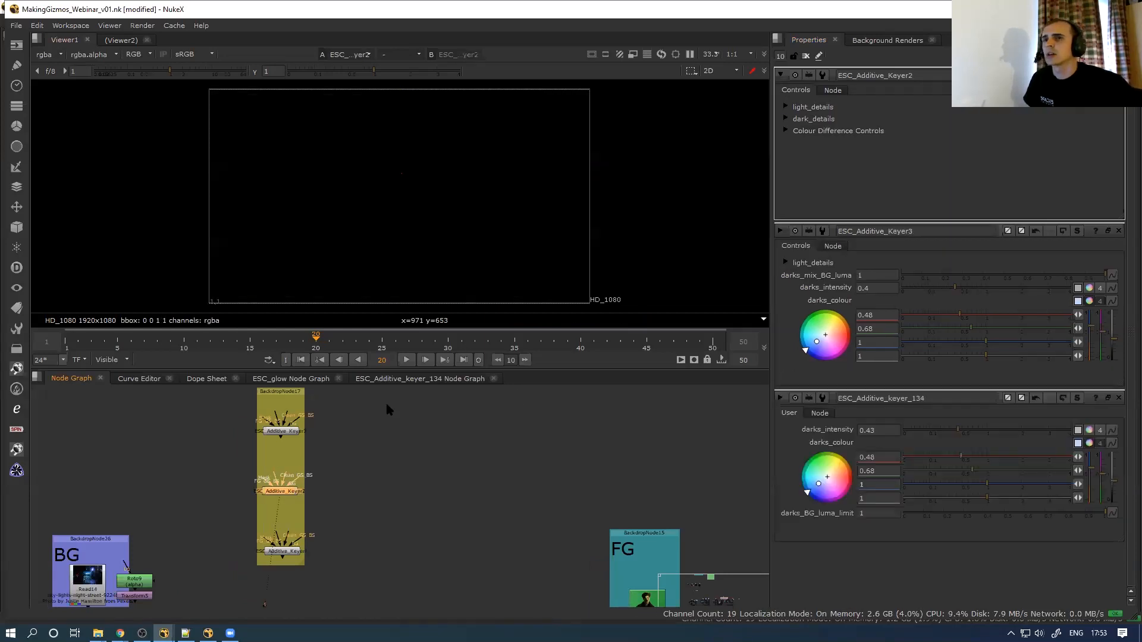
click(786, 130)
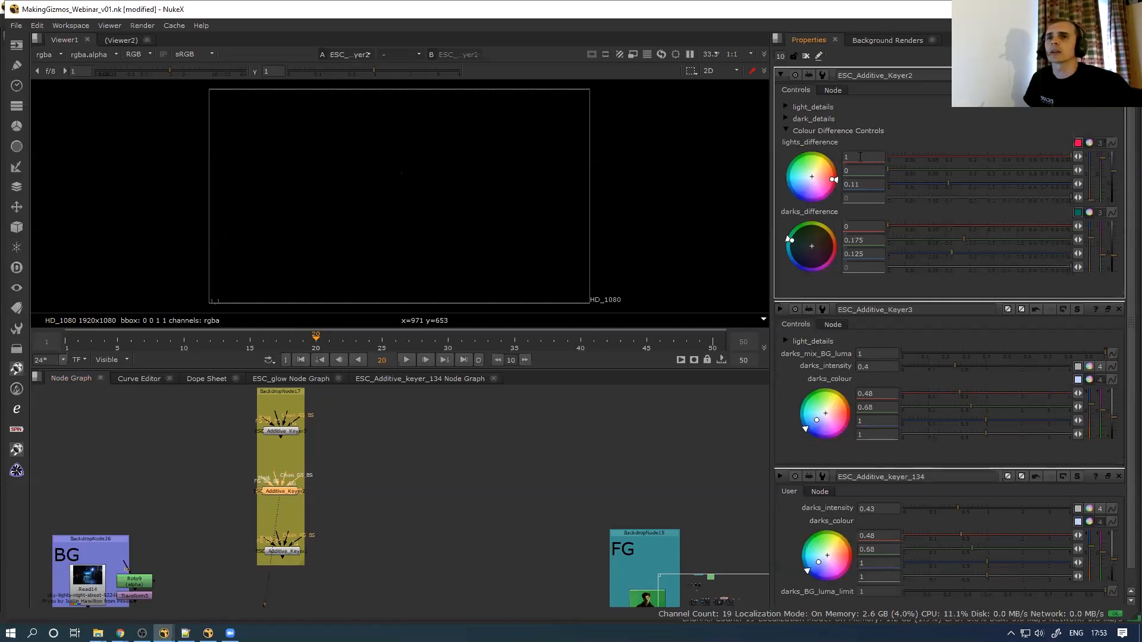
click(786, 131)
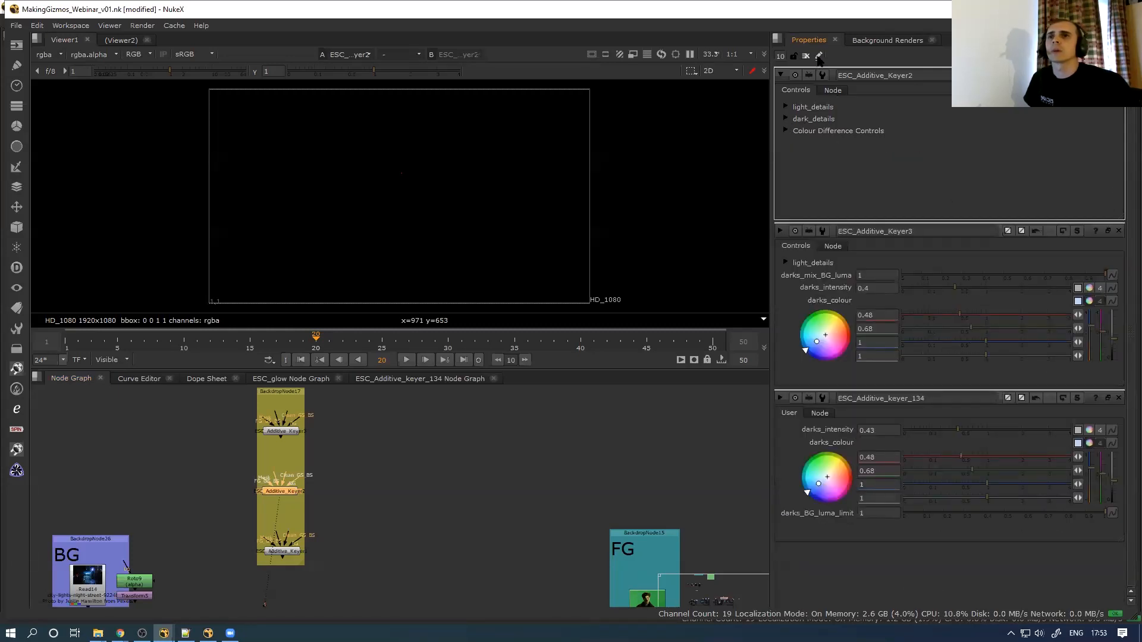
Add then undo an RGB colour knob on Keyer2, and enter its internal node graph
click(819, 56)
mouse_move(926, 56)
mouse_down()
mouse_move(906, 110)
mouse_move(842, 191)
mouse_move(851, 172)
mouse_up()
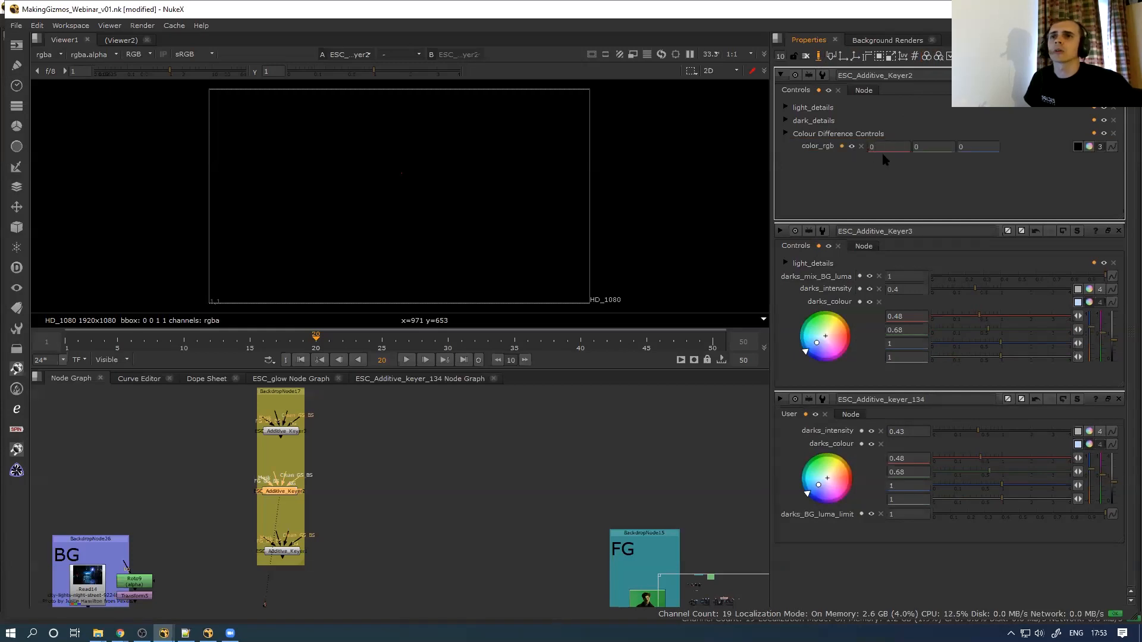
key(ctrl+z)
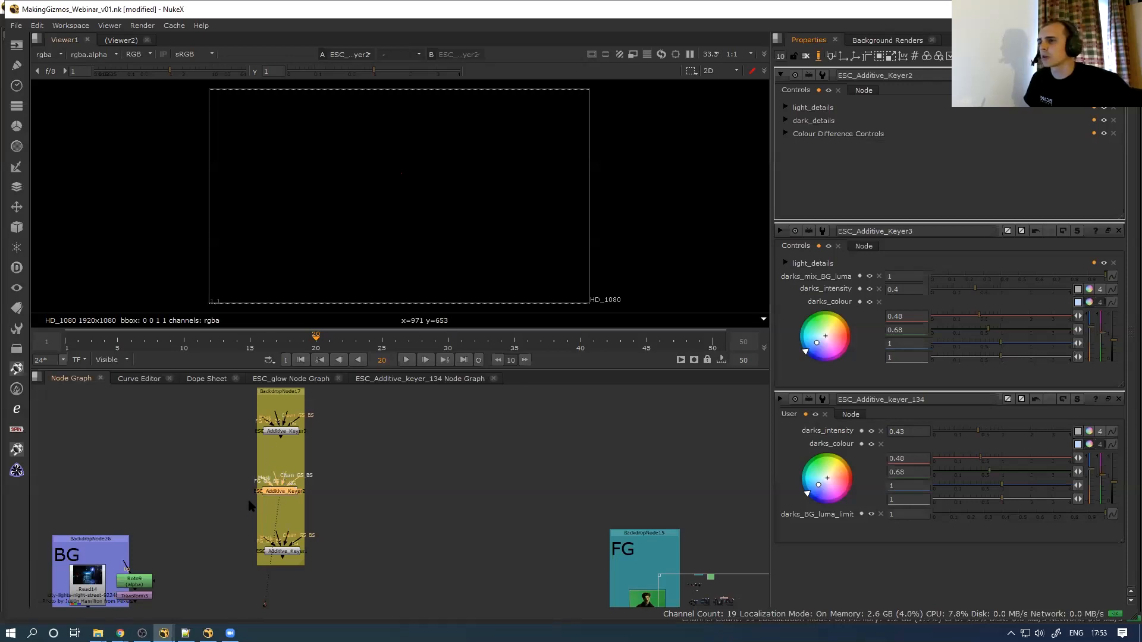
key(ctrl+Return)
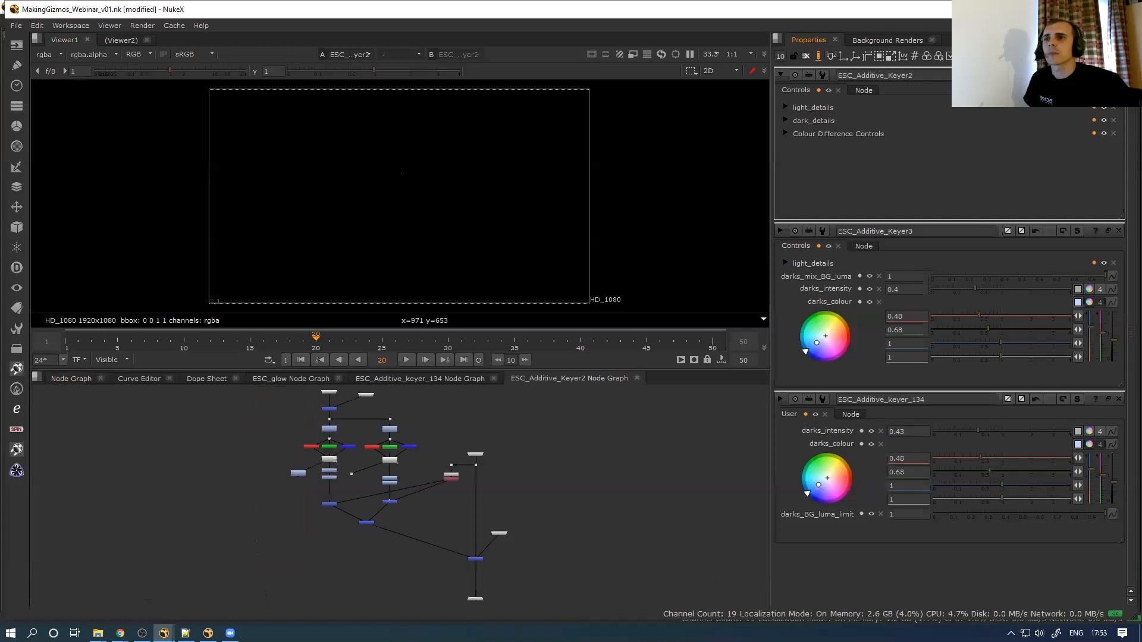
scroll(350, 473, up, 5)
double_click(351, 472)
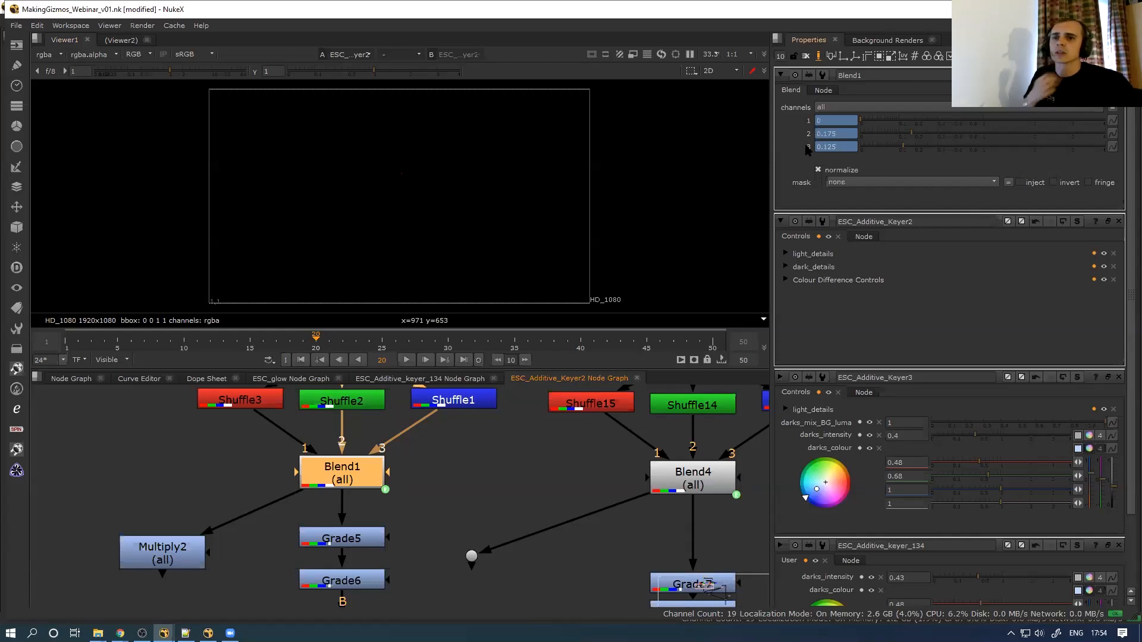
Bring Additive Keyer2's settings to the top with knob editing turned off
scroll(1125, 364, down, 1)
mouse_move(1124, 394)
mouse_down()
mouse_move(1123, 420)
mouse_move(1118, 379)
mouse_up()
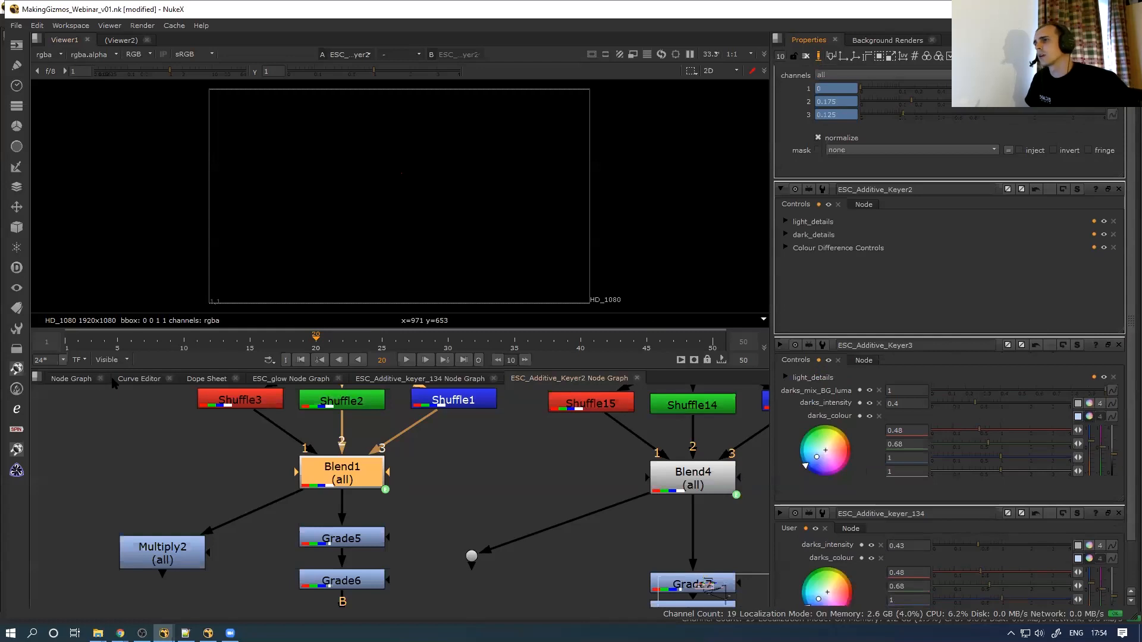
click(324, 379)
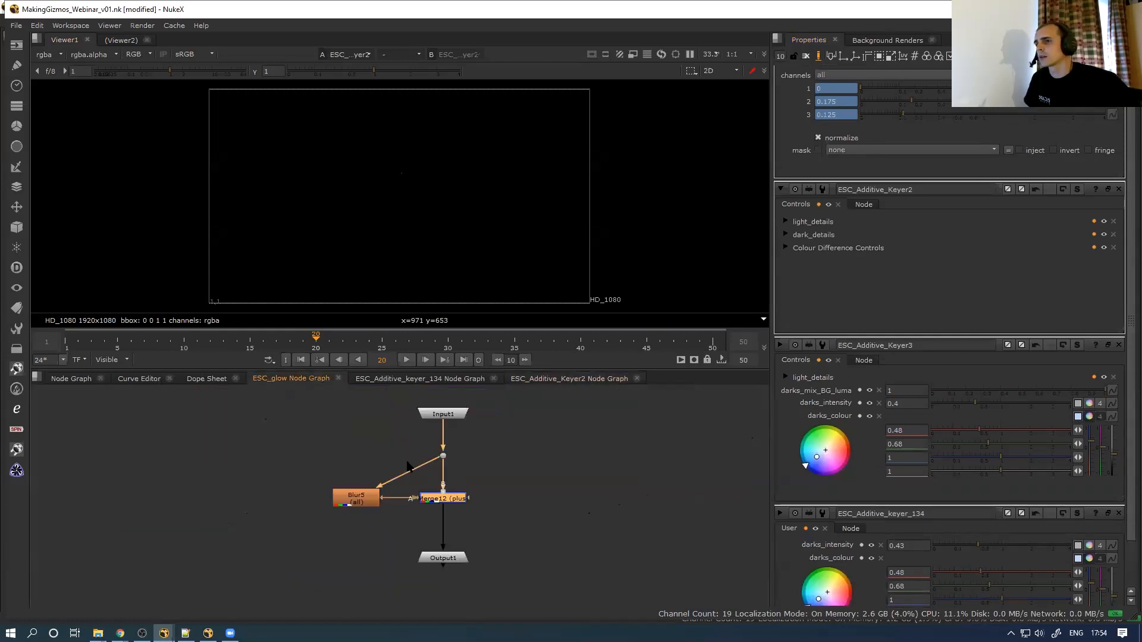
click(94, 379)
double_click(284, 491)
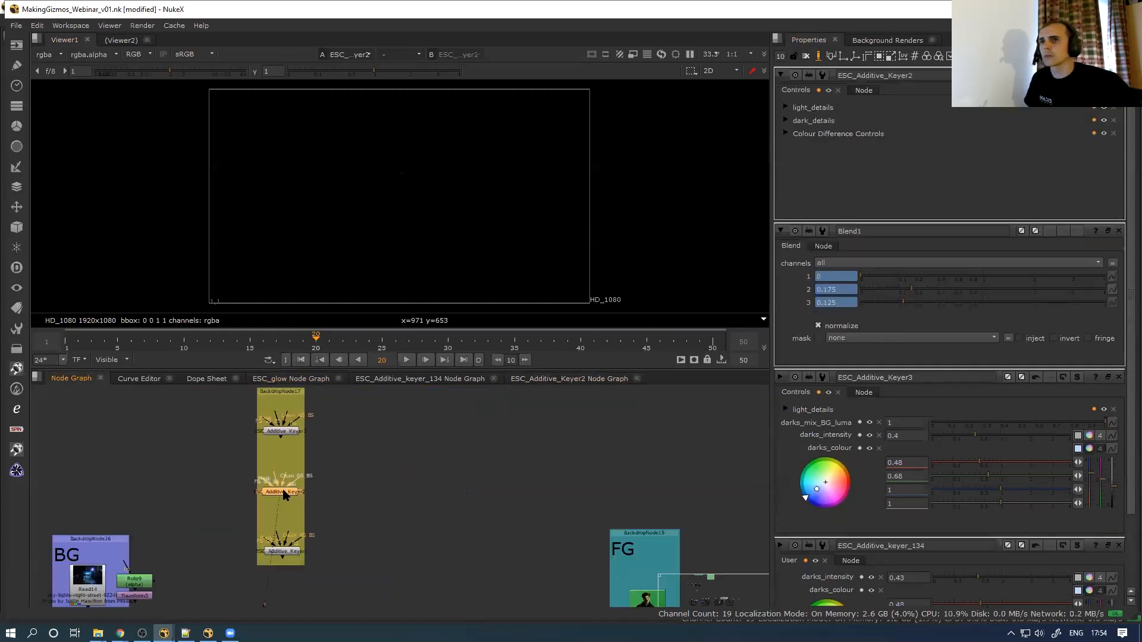
click(819, 56)
click(786, 131)
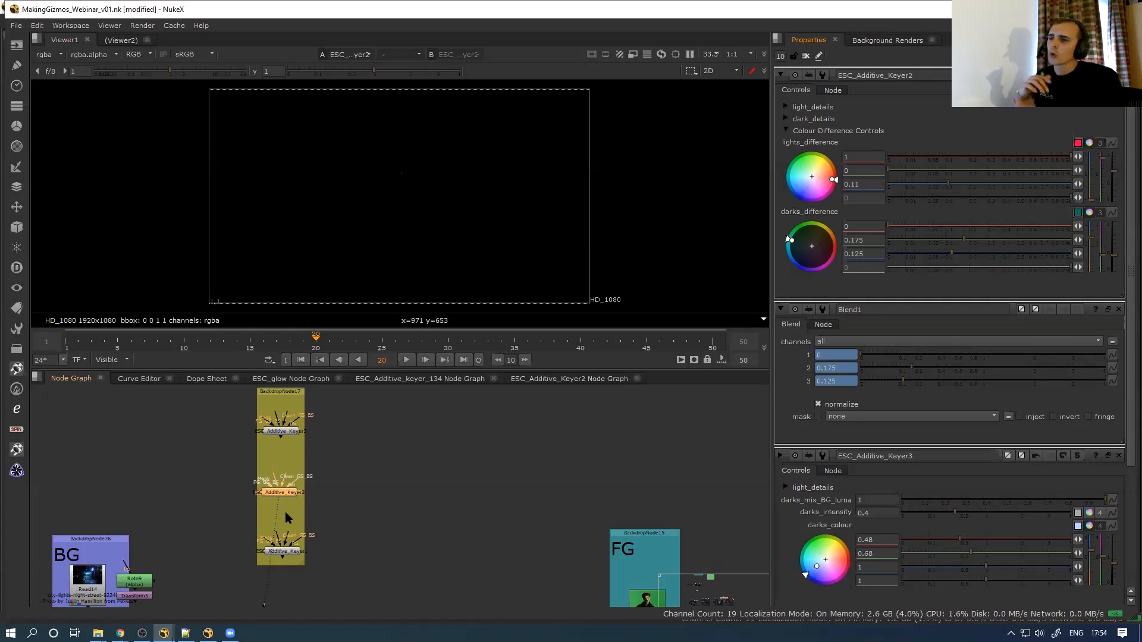
click(785, 132)
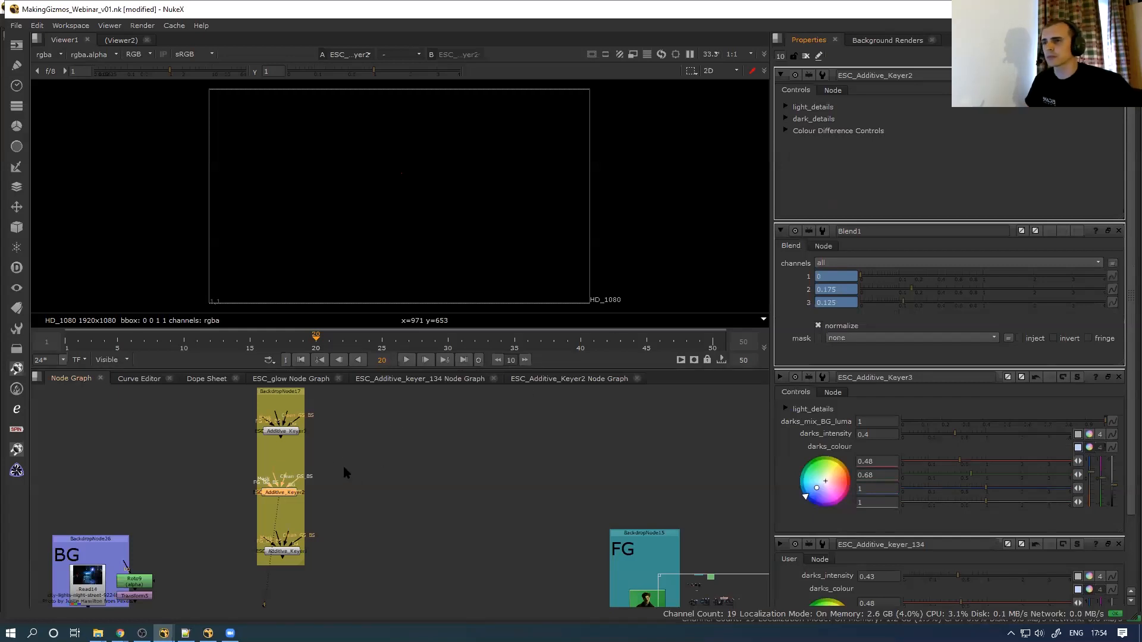
double_click(283, 431)
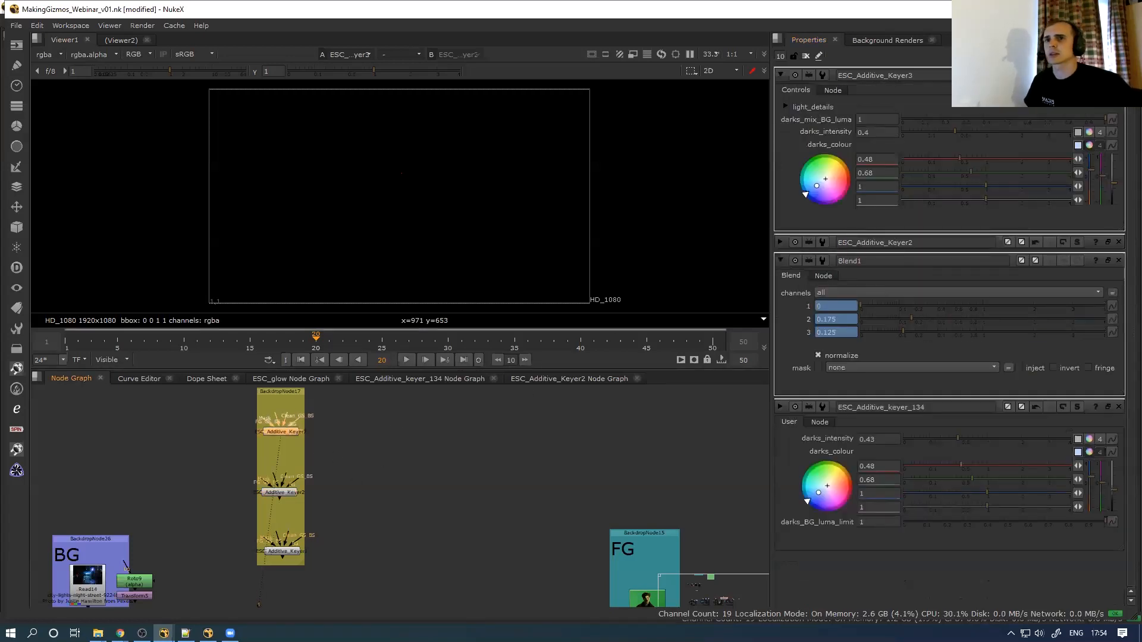
Add an RGB colour knob to ESC_Additive_Keyer3 named and labelled dark_diff
click(780, 260)
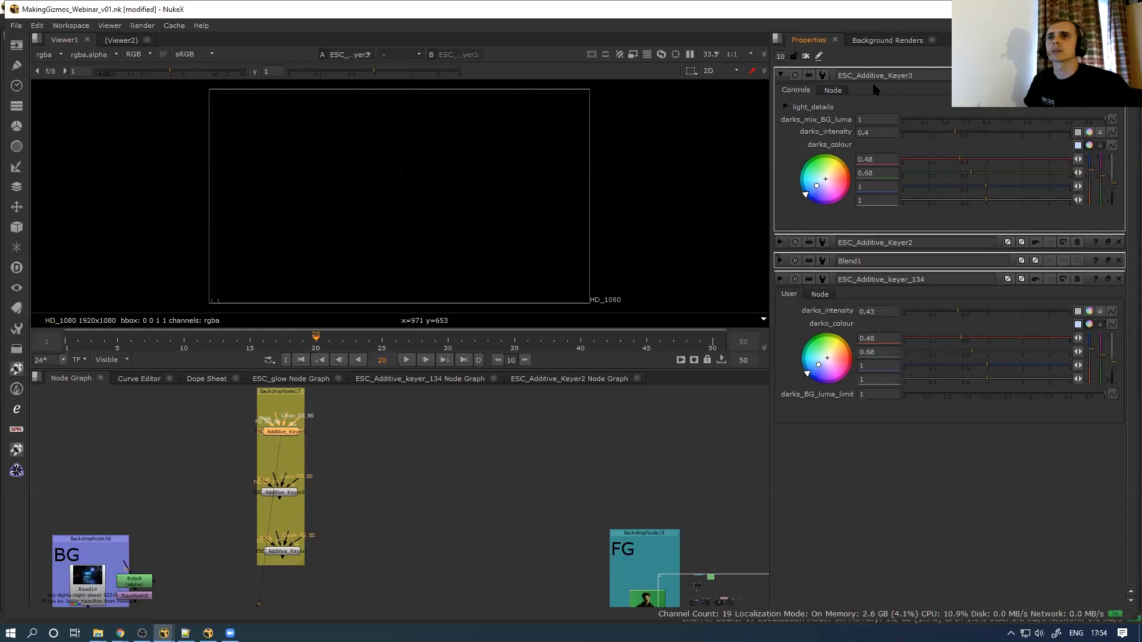
click(820, 56)
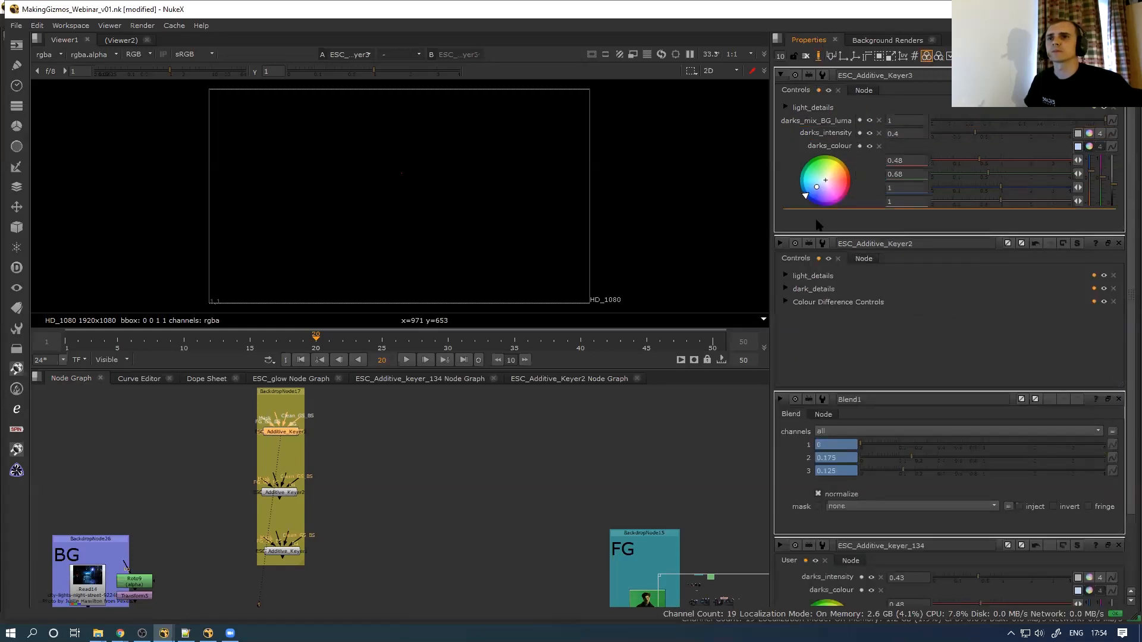
drag(817, 221, 818, 222)
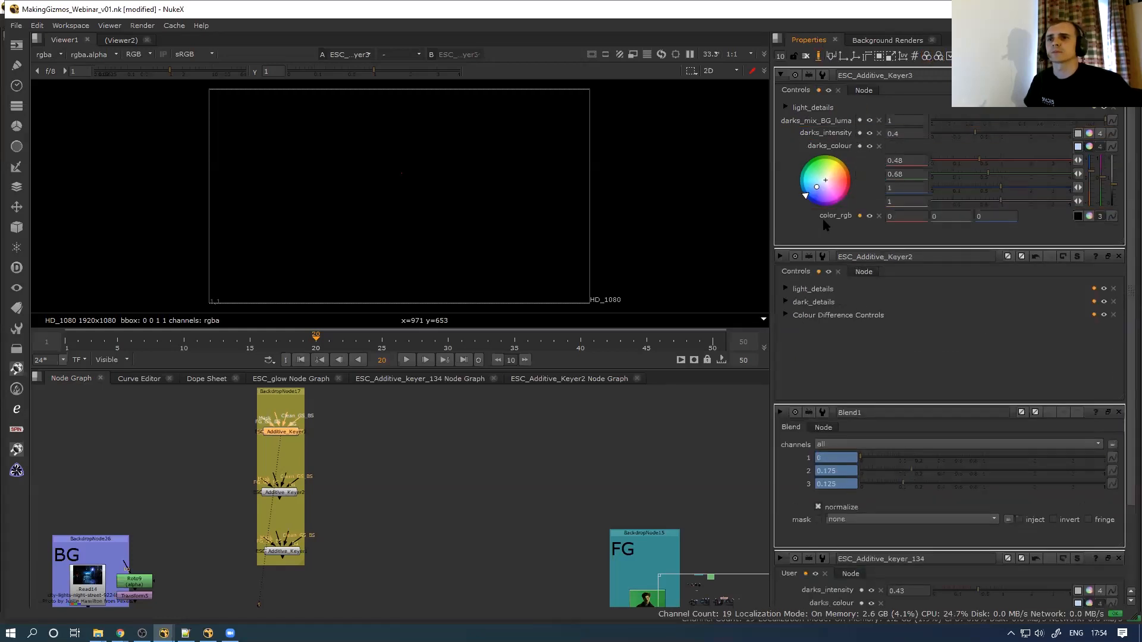
click(860, 217)
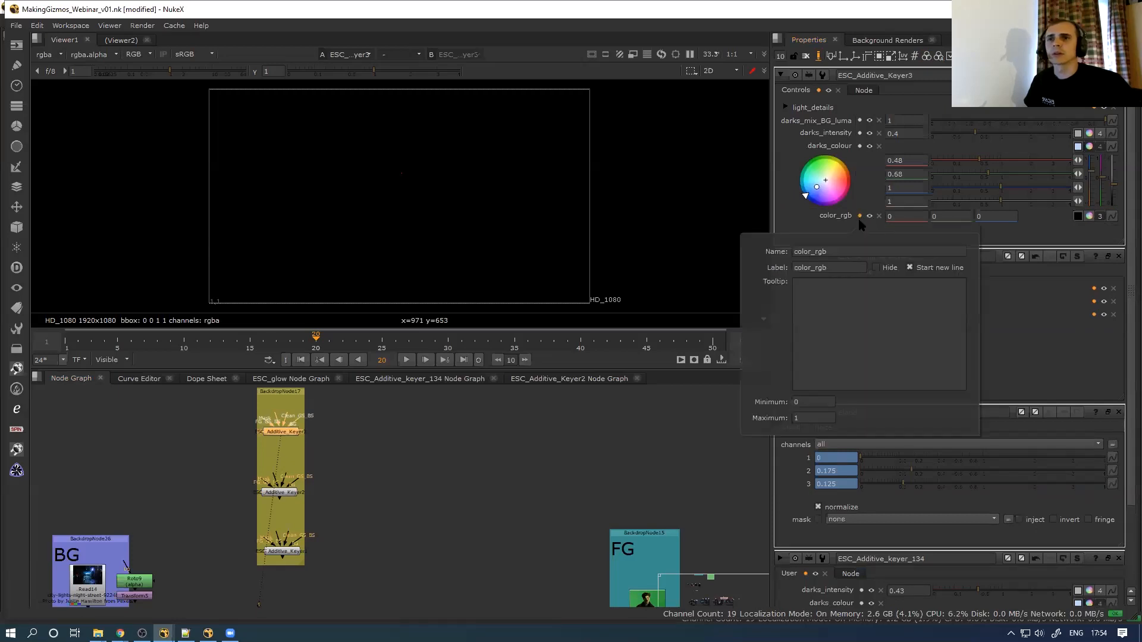
double_click(843, 254)
double_click(842, 268)
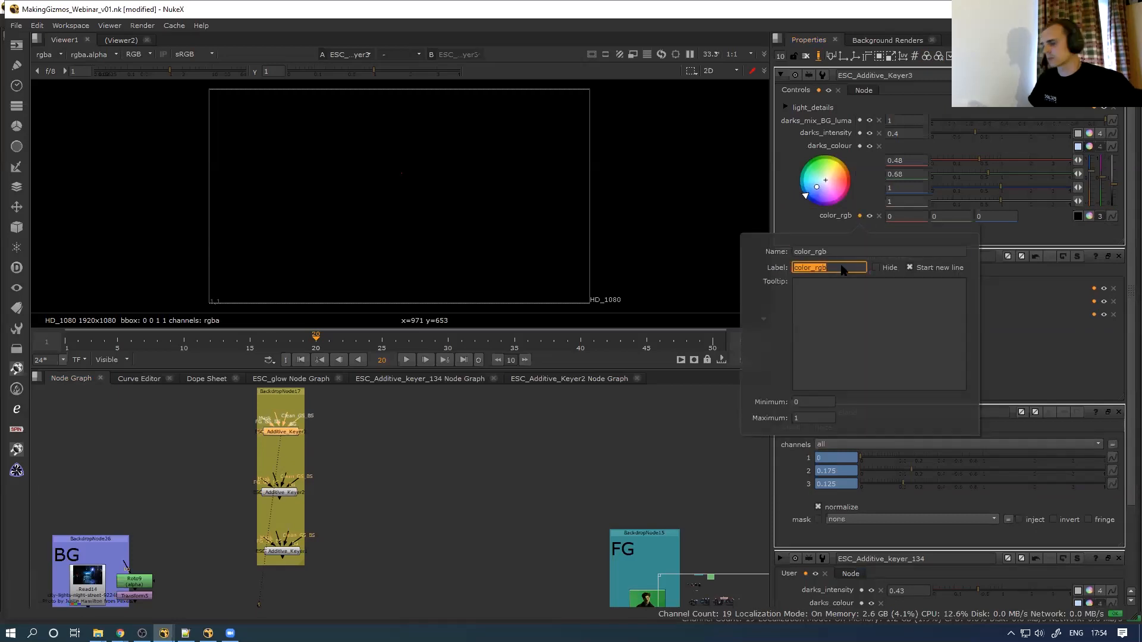
text(dark)
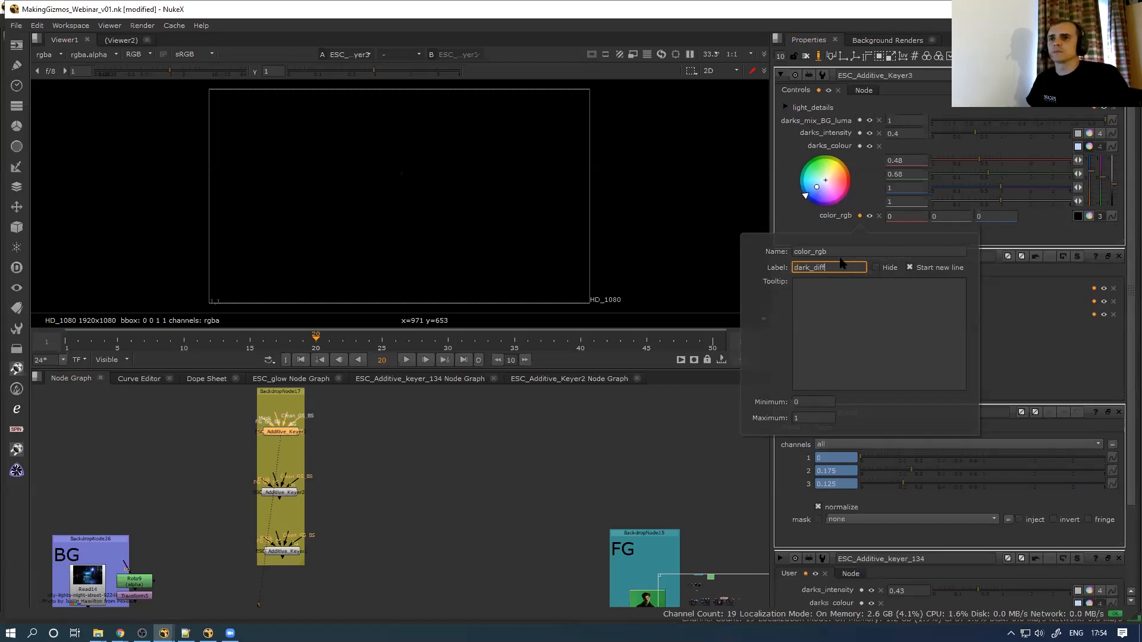
text(_diff)
double_click(841, 263)
key(ctrl+c)
key(shift+Tab)
key(ctrl+v)
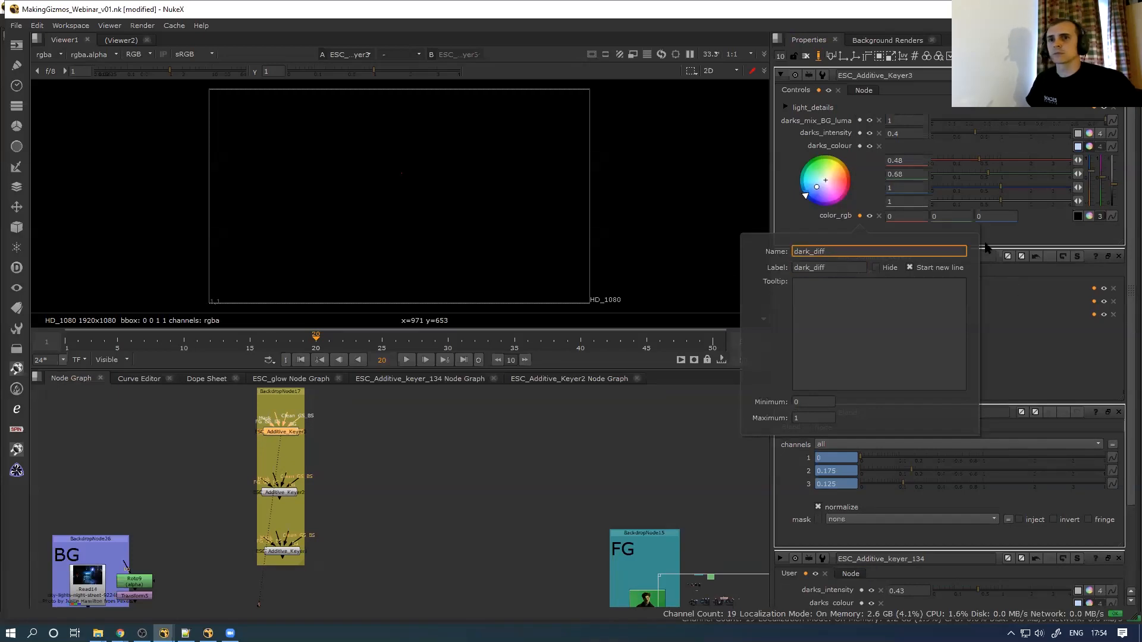
click(1003, 232)
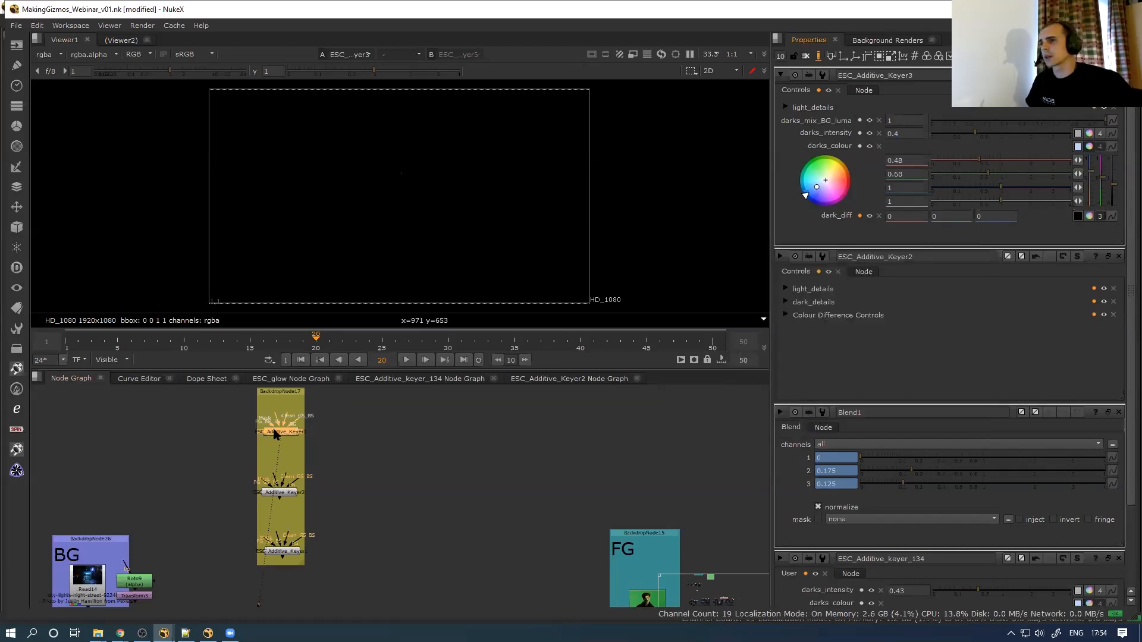
click(564, 379)
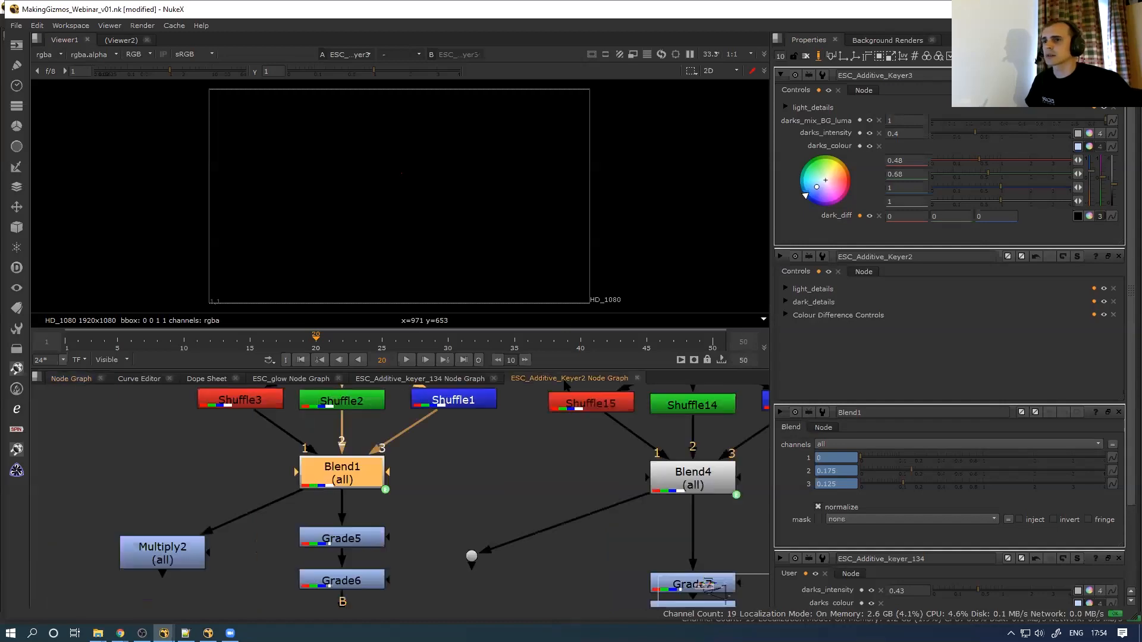
Enter ESC_Additive_Keyer3's internal graph and float Blend1's properties above the viewer
double_click(366, 482)
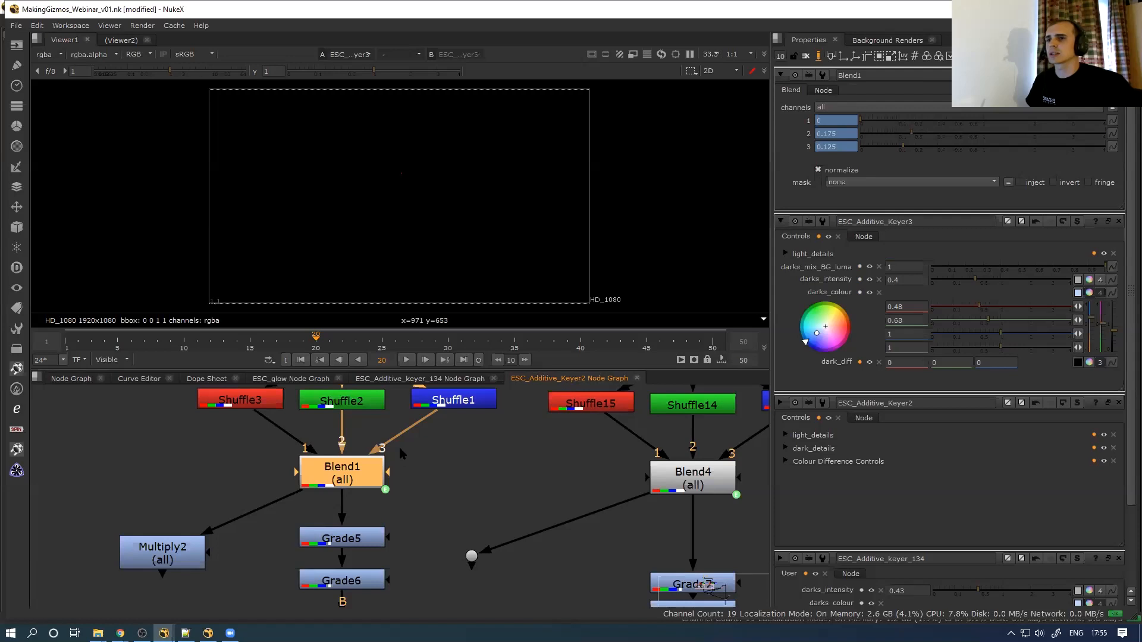
click(86, 380)
double_click(288, 431)
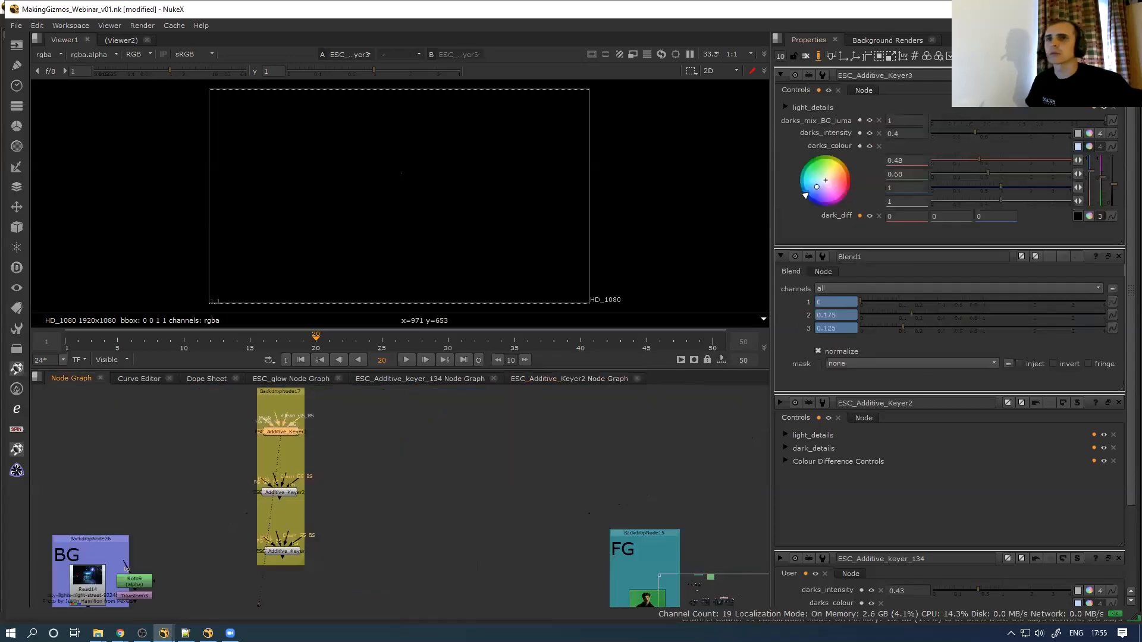
key(ctrl+Return)
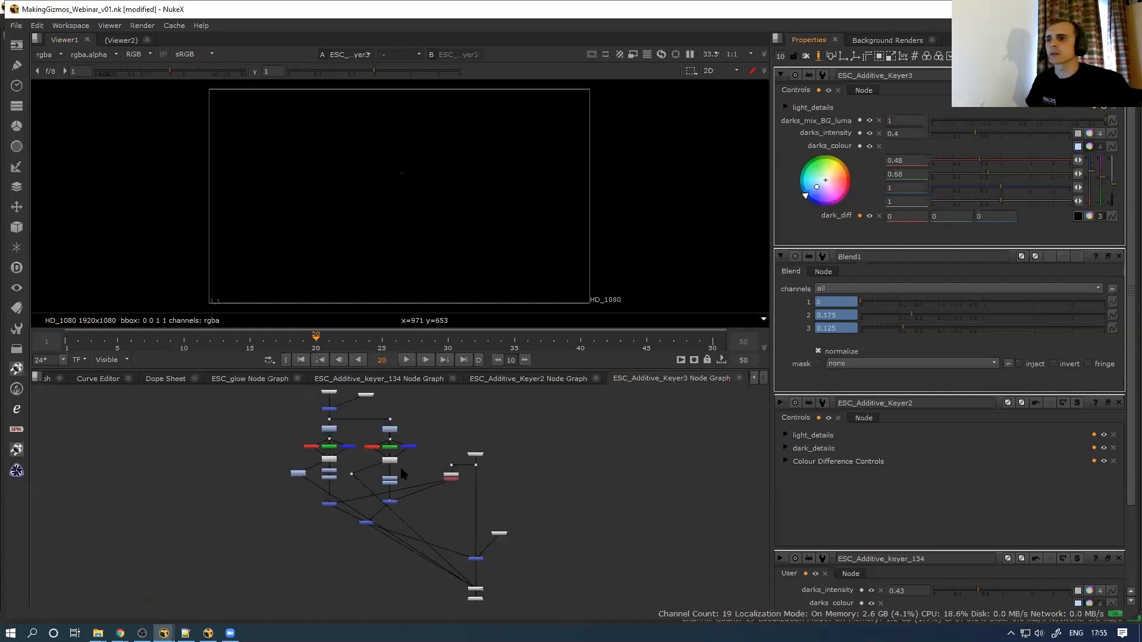
scroll(402, 474, up, 5)
double_click(260, 471)
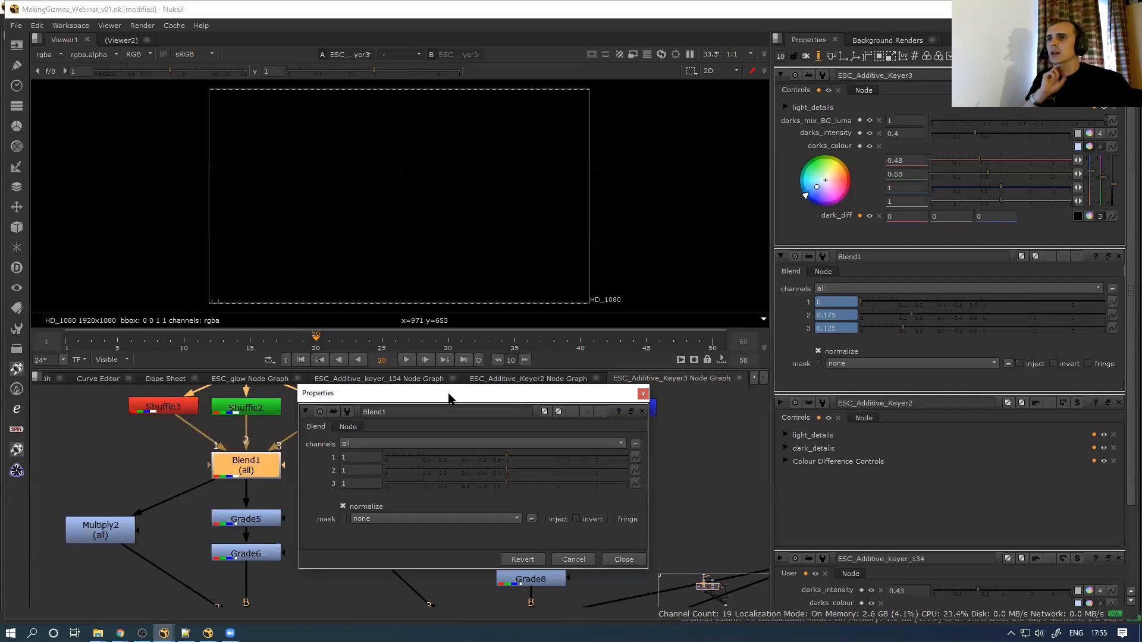
drag(449, 397, 523, 127)
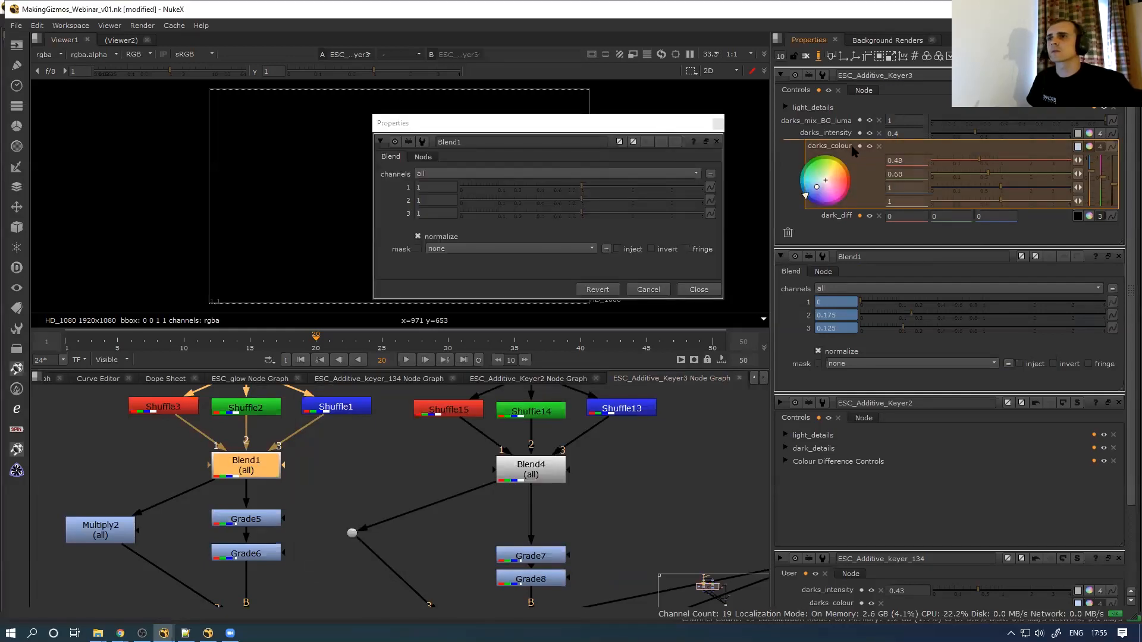
click(819, 55)
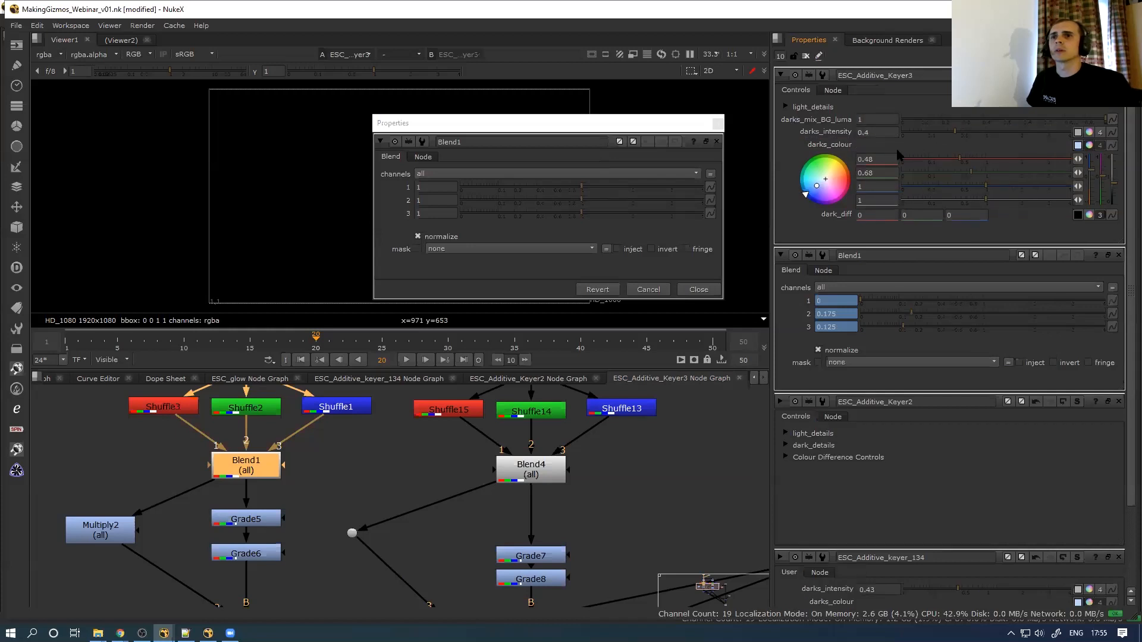
Trial-link Blend1's first two weights to darks_colour red and green, test them, then undo
click(879, 161)
click(444, 187)
ctrl+drag(877, 173, 436, 202)
ctrl+drag(879, 186, 421, 216)
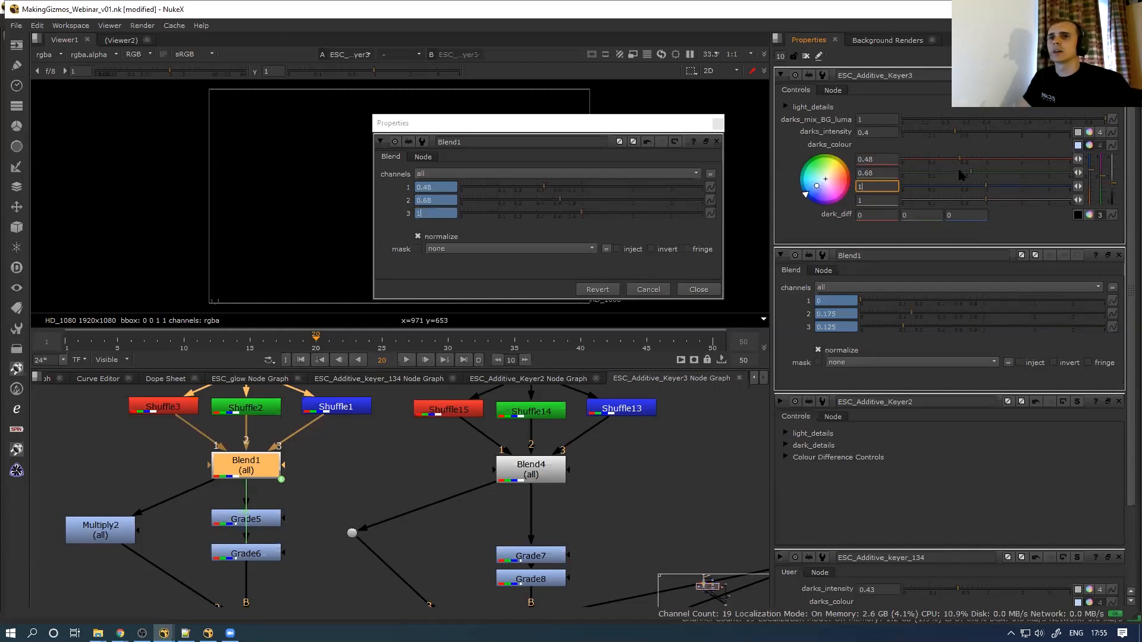
mouse_move(960, 162)
mouse_down()
mouse_move(1000, 162)
mouse_move(938, 163)
mouse_move(979, 163)
mouse_move(939, 166)
mouse_move(951, 169)
mouse_up()
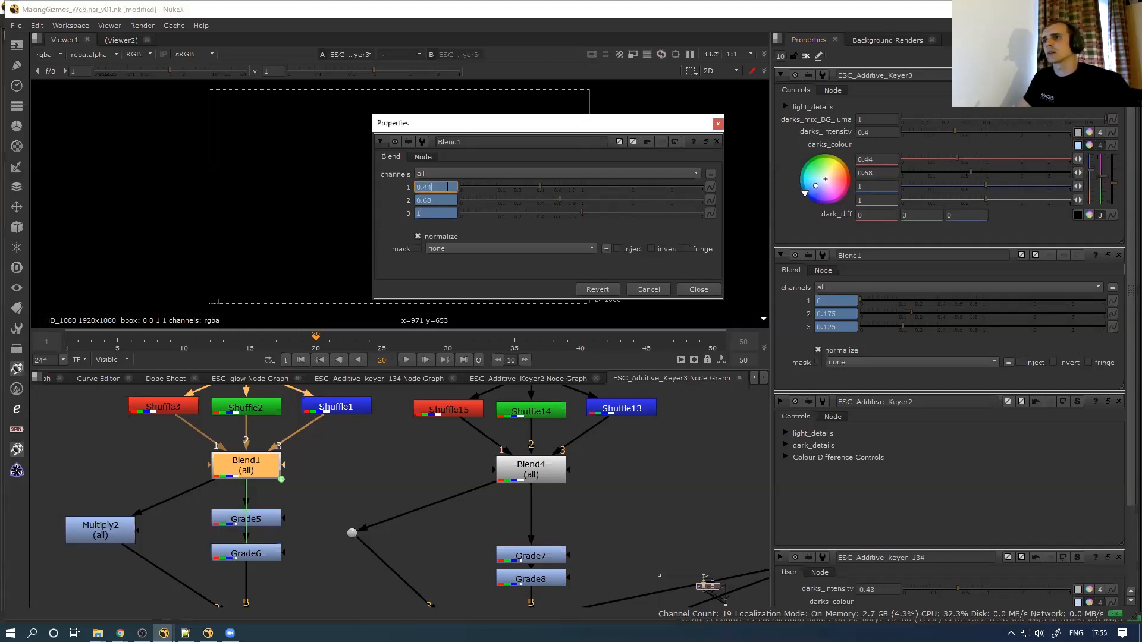
key(equal)
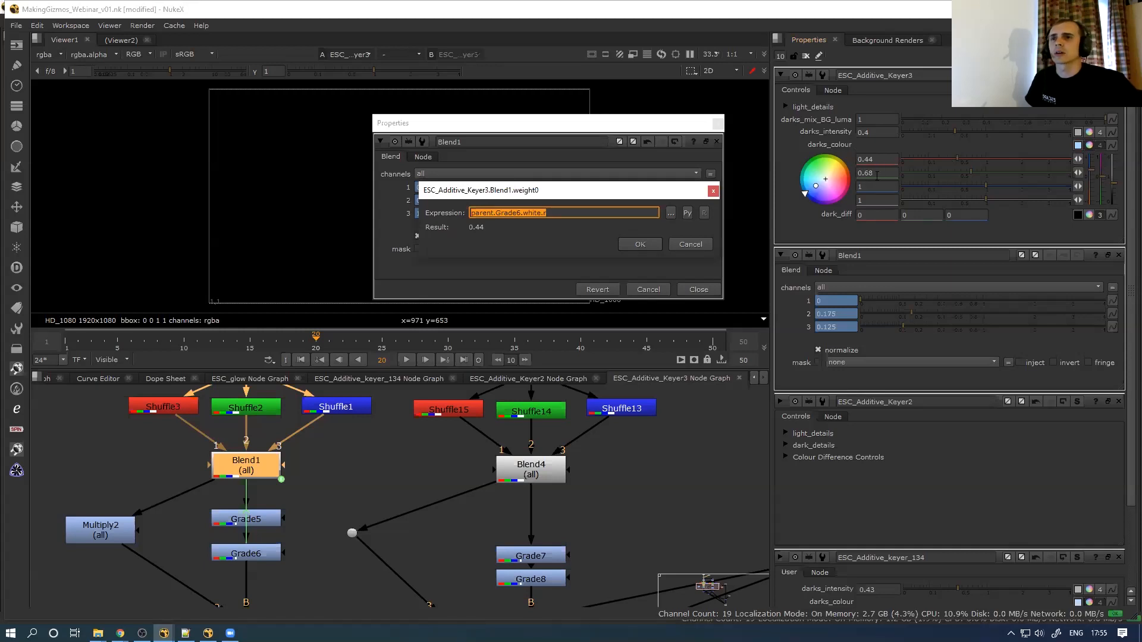
click(690, 245)
click(811, 241)
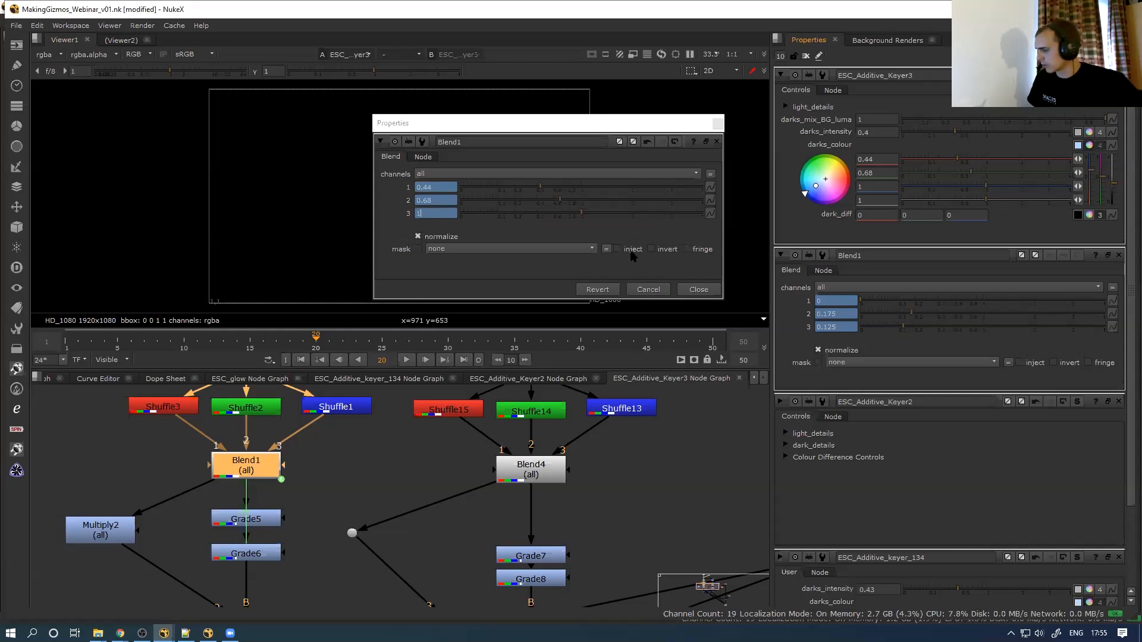
click(650, 143)
Link Blend1 weights 1–3 to dark_diff's channels and confirm the parent.dark_diff.r expression
ctrl+drag(866, 215, 437, 187)
ctrl+drag(904, 215, 437, 200)
ctrl+drag(960, 216, 437, 213)
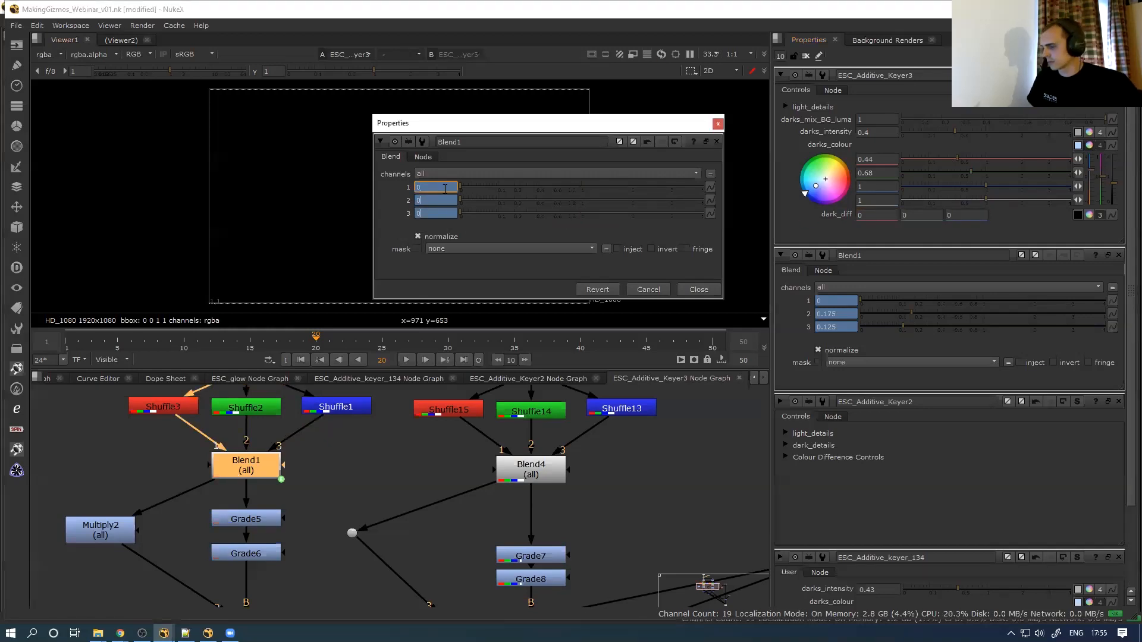
key(equal)
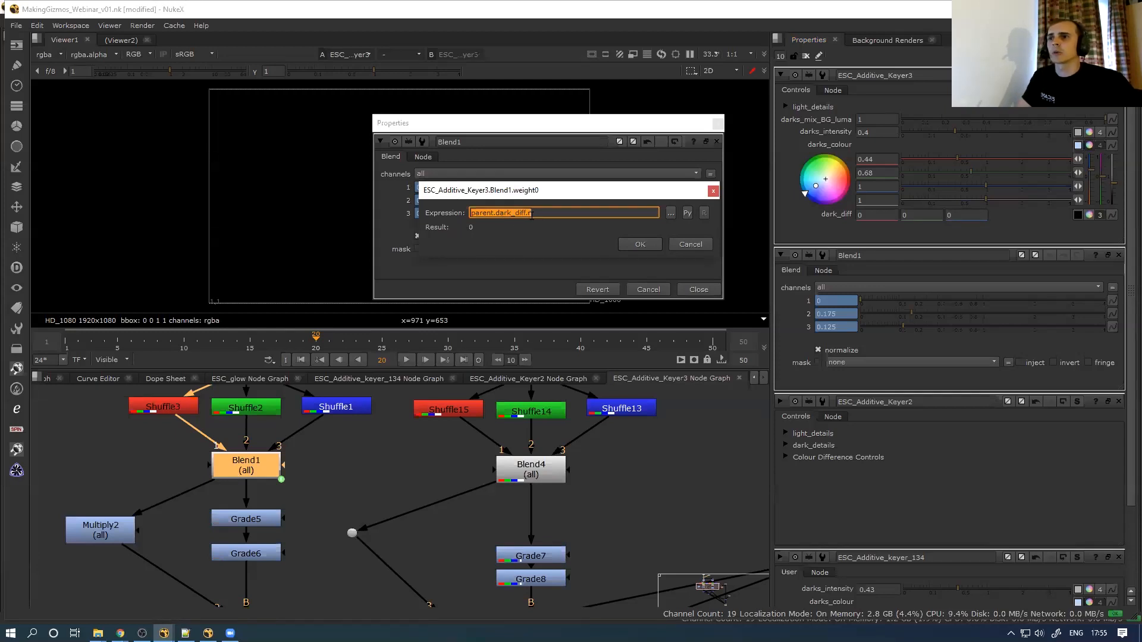
click(641, 244)
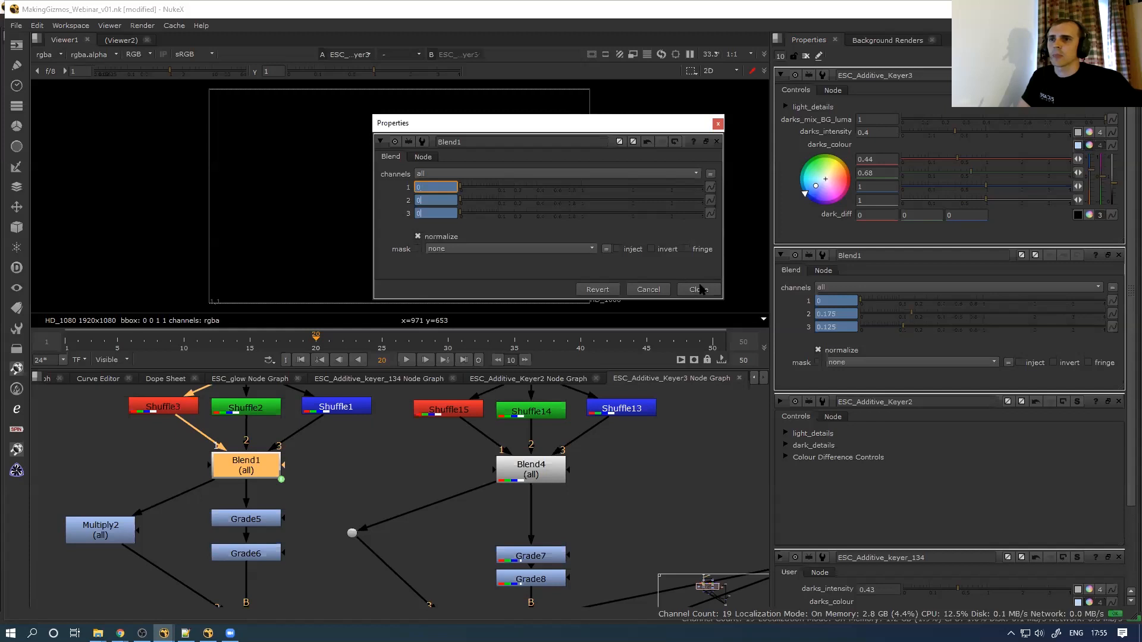
click(700, 290)
click(1089, 215)
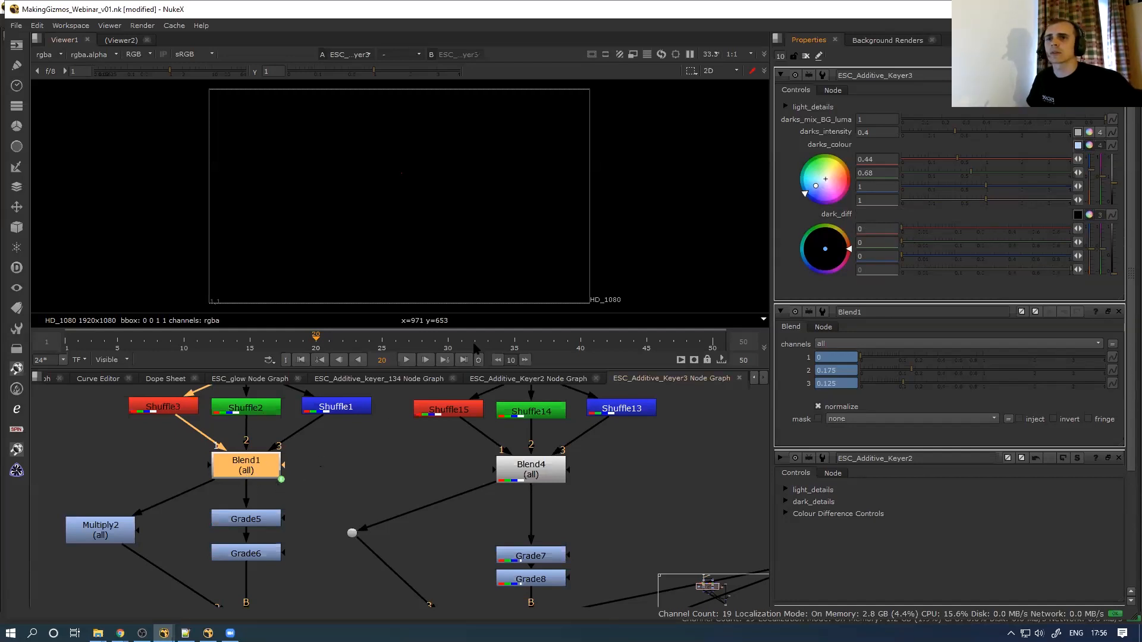
Close the ESC_Additive_keyer_134, Keyer2 and Keyer3 internal graph tabs
click(559, 379)
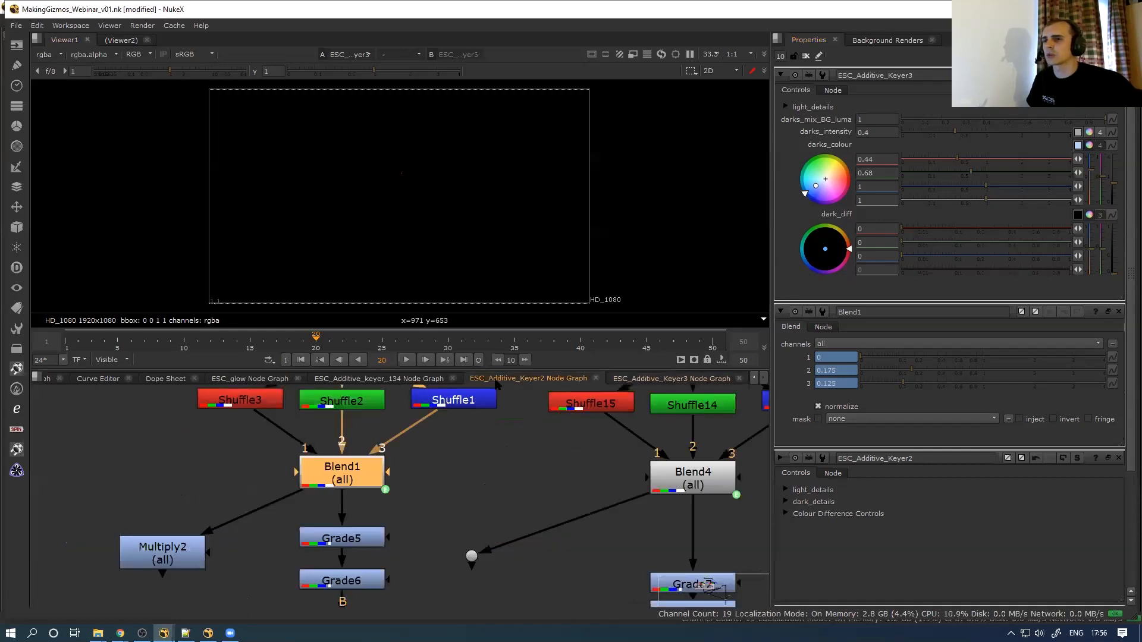
click(452, 379)
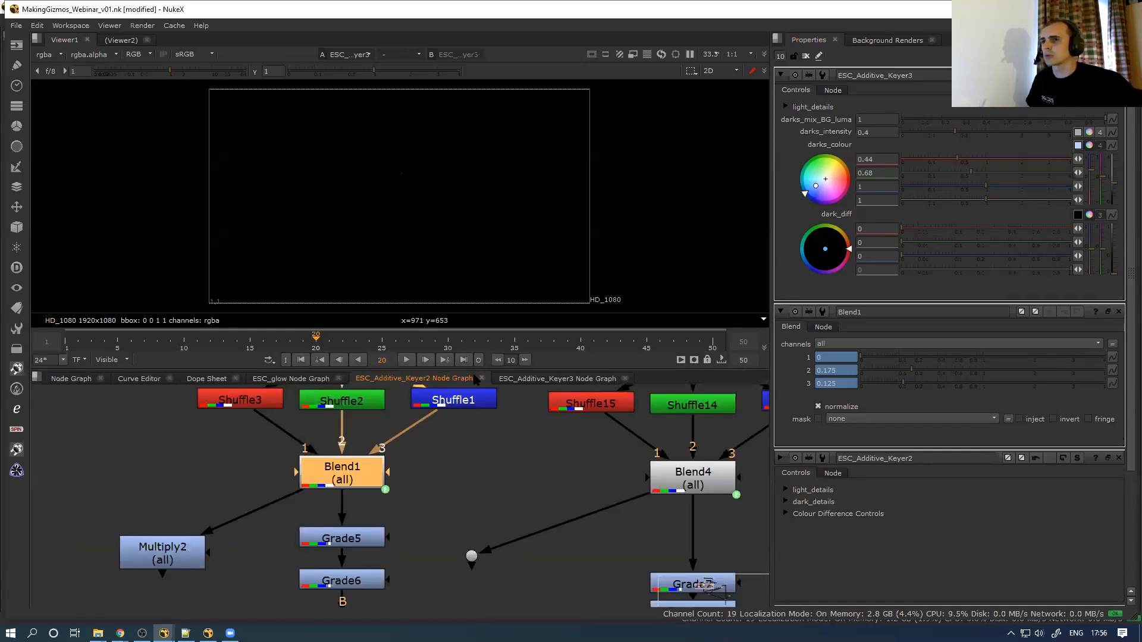
click(482, 378)
click(481, 378)
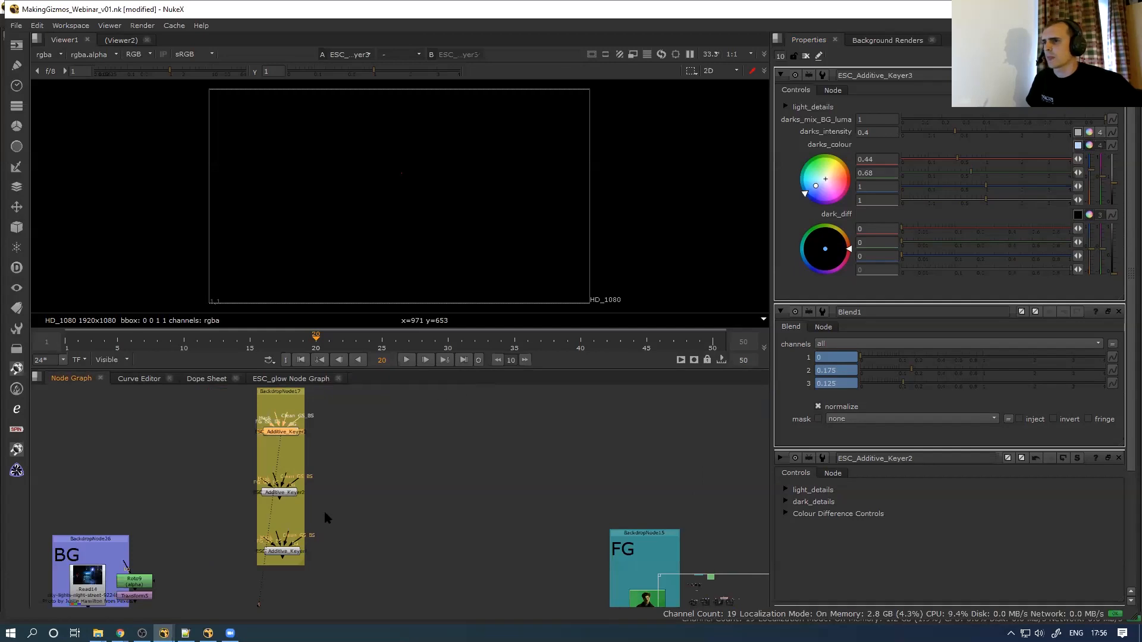
scroll(323, 508, up, 3)
Enter ESC_Additive_Keyer1's internal graph and open Merge14's properties
double_click(293, 555)
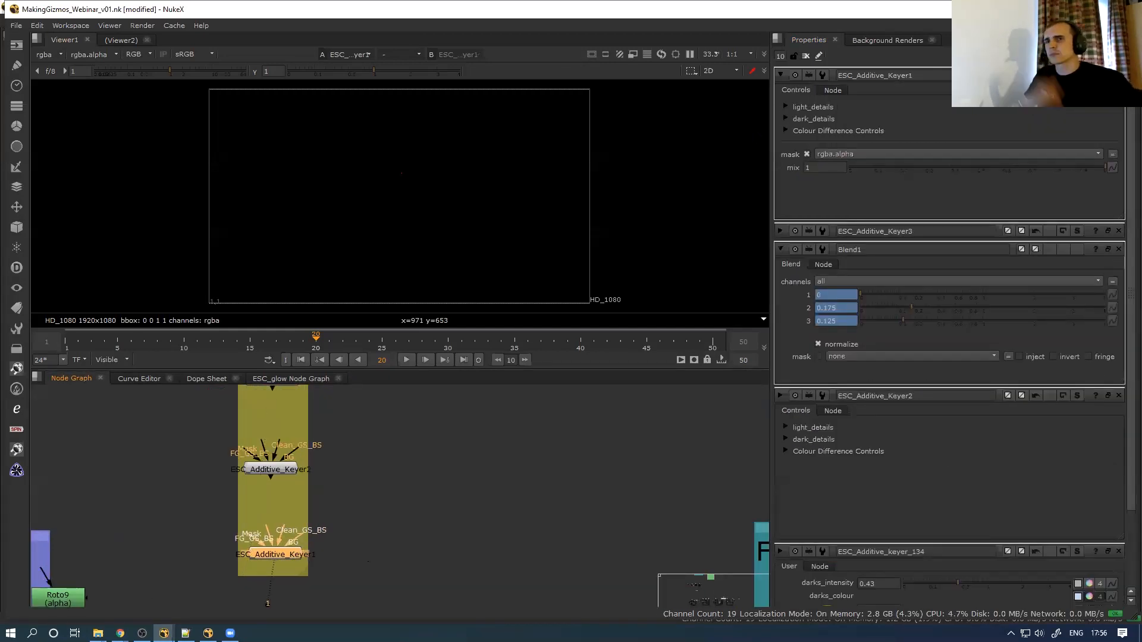
click(786, 130)
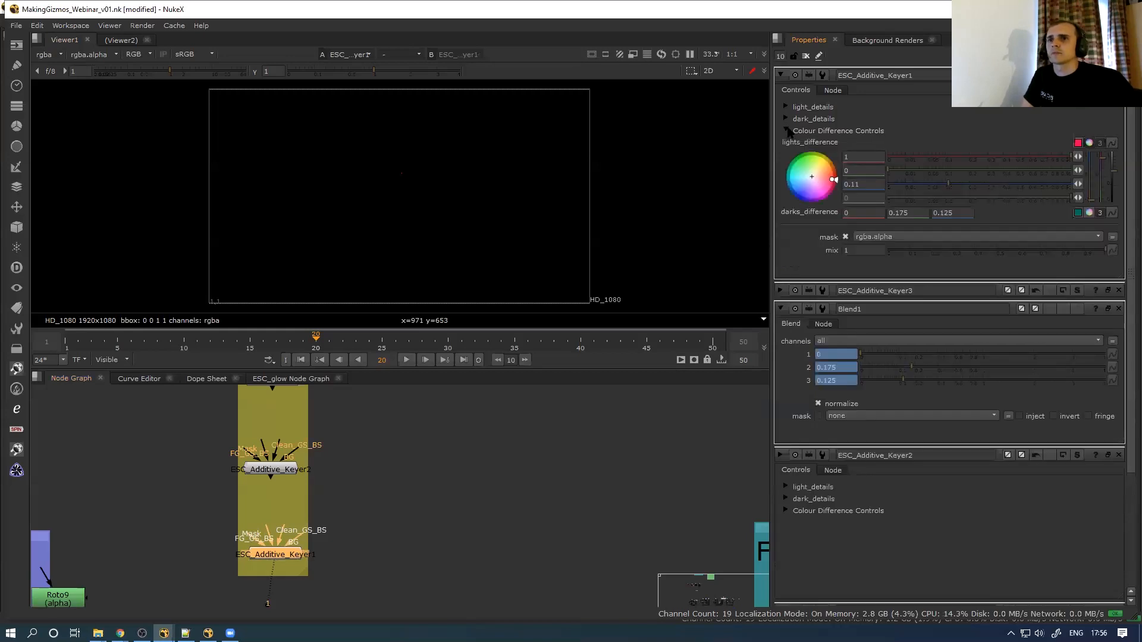
click(786, 131)
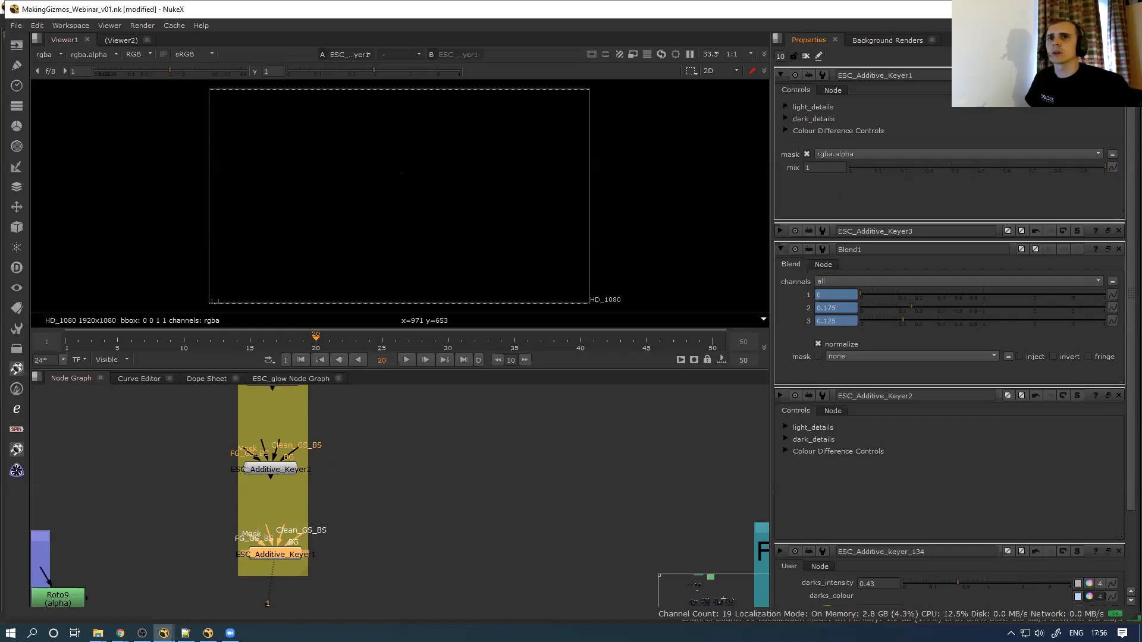
key(ctrl+Return)
middle_drag(448, 581, 403, 517)
scroll(401, 516, up, 5)
middle_drag(480, 441, 446, 493)
scroll(446, 492, up, 1)
double_click(445, 493)
middle_drag(536, 397, 498, 462)
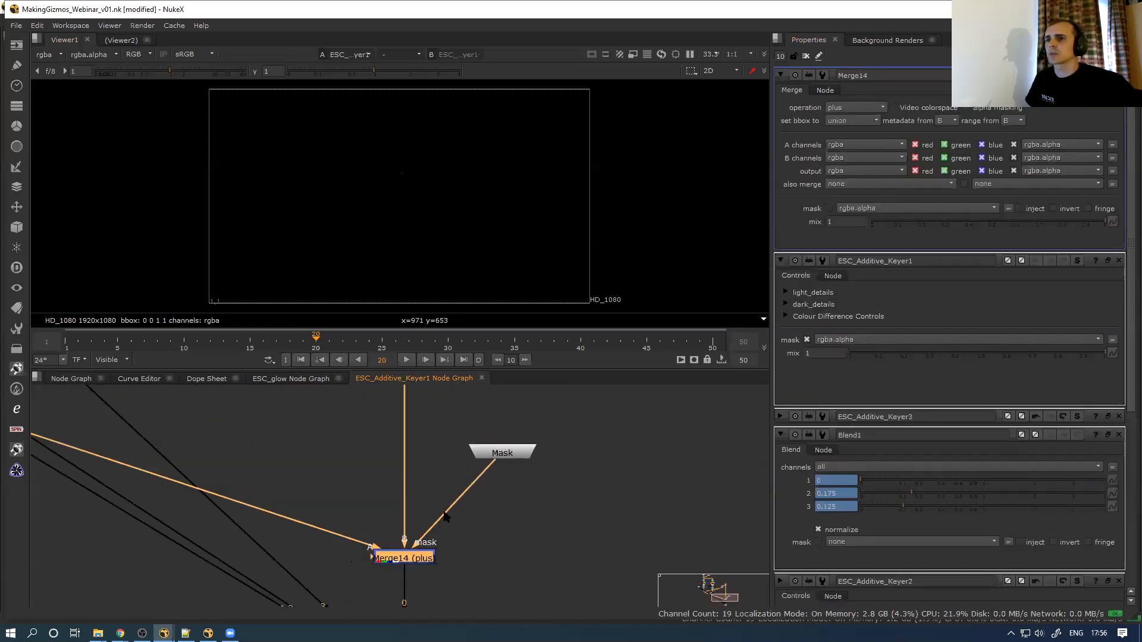
Return to the main node graph and leave nothing selected
click(72, 379)
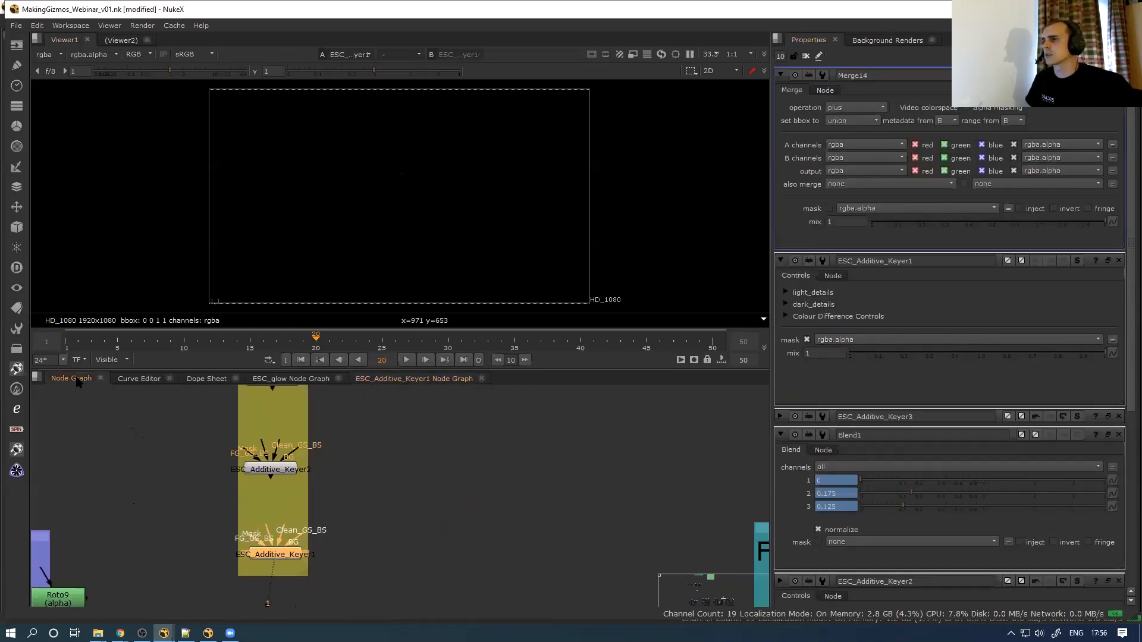
click(290, 556)
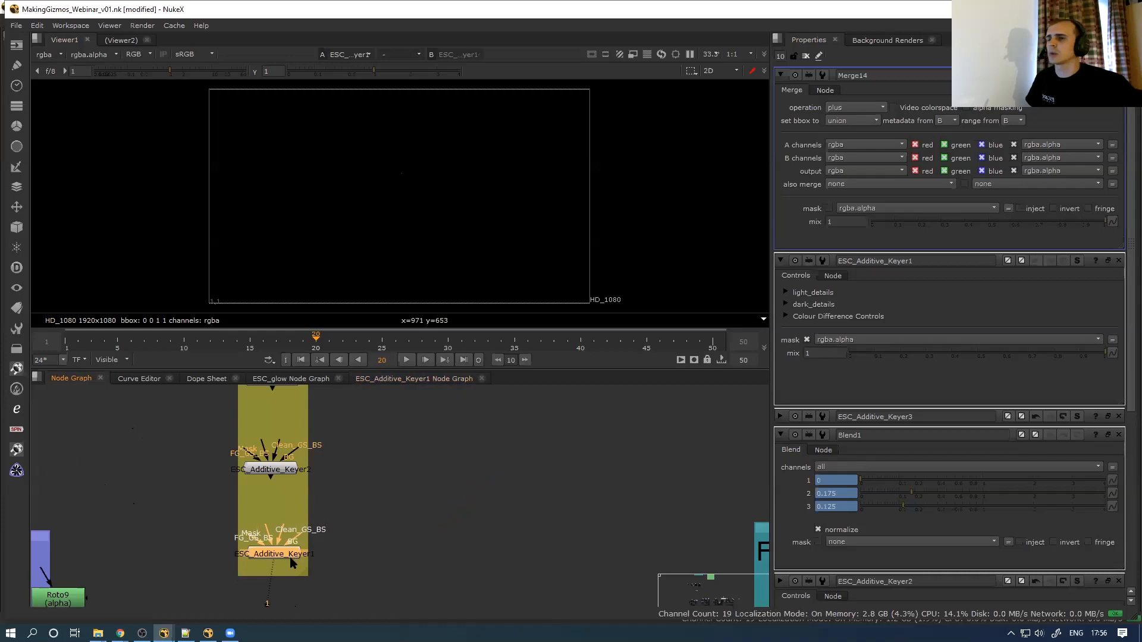
click(374, 525)
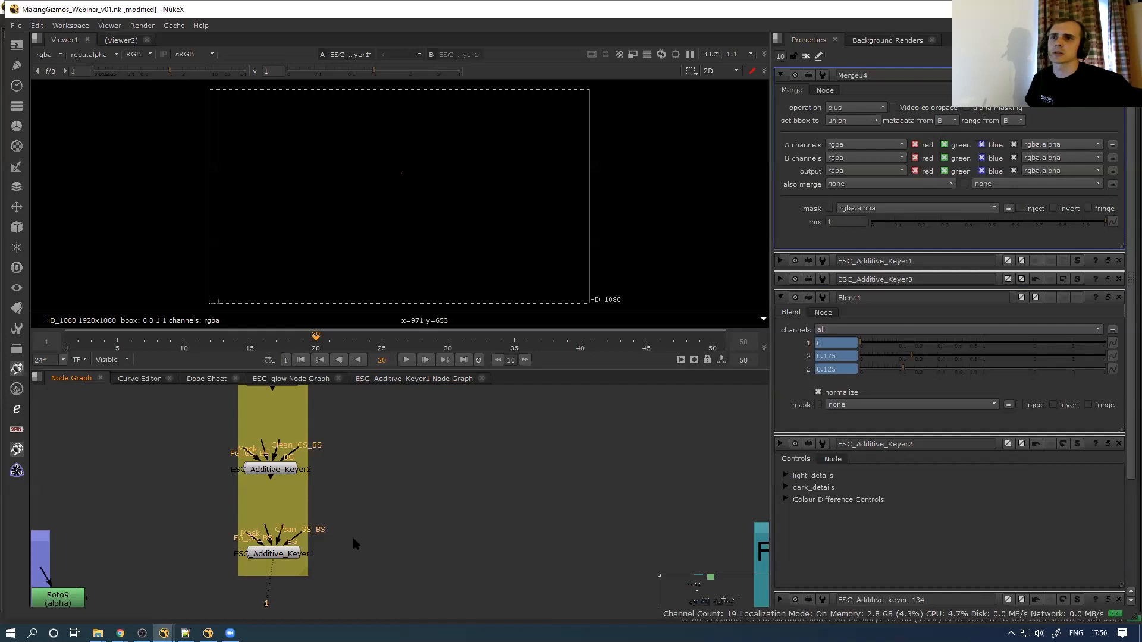
Detach the viewer from ESC_Additive_Keyer1 and pan to the three Read and Glow setups
drag(272, 566, 275, 572)
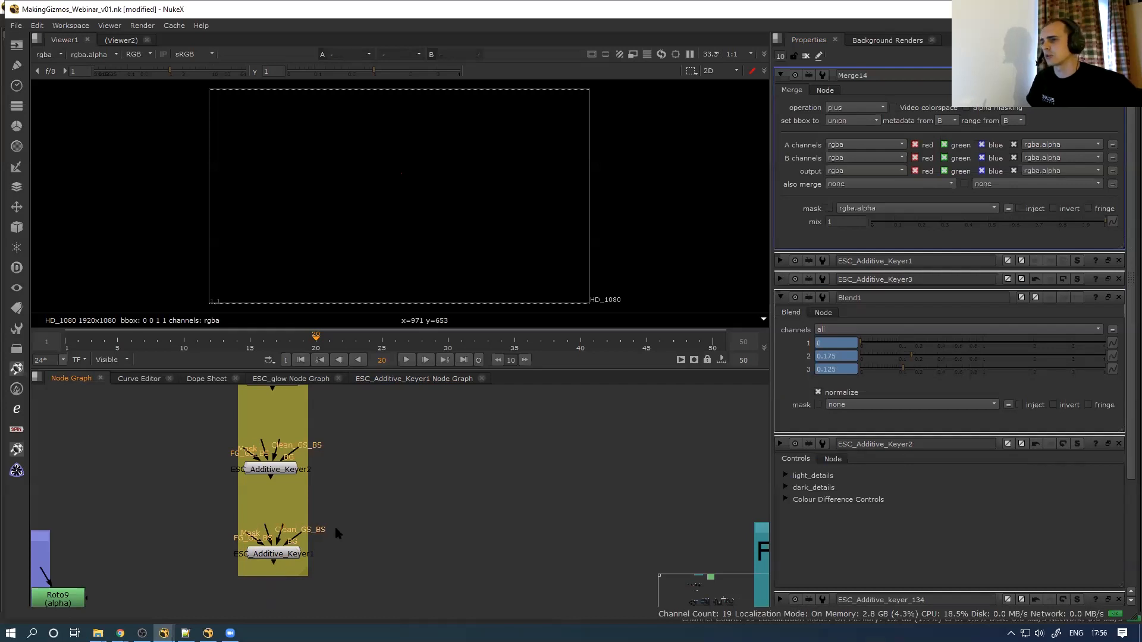
key(space)
scroll(388, 408, down, 8)
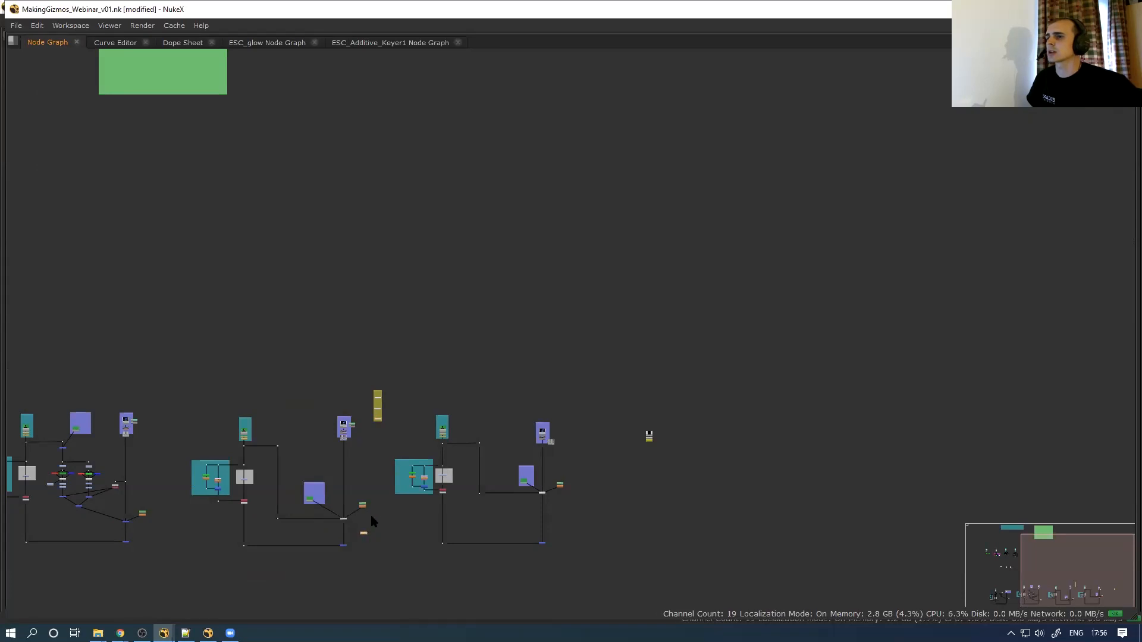
middle_drag(333, 324, 474, 512)
drag(232, 423, 264, 572)
middle_drag(263, 573, 455, 355)
scroll(424, 400, up, 5)
middle_drag(304, 332, 453, 338)
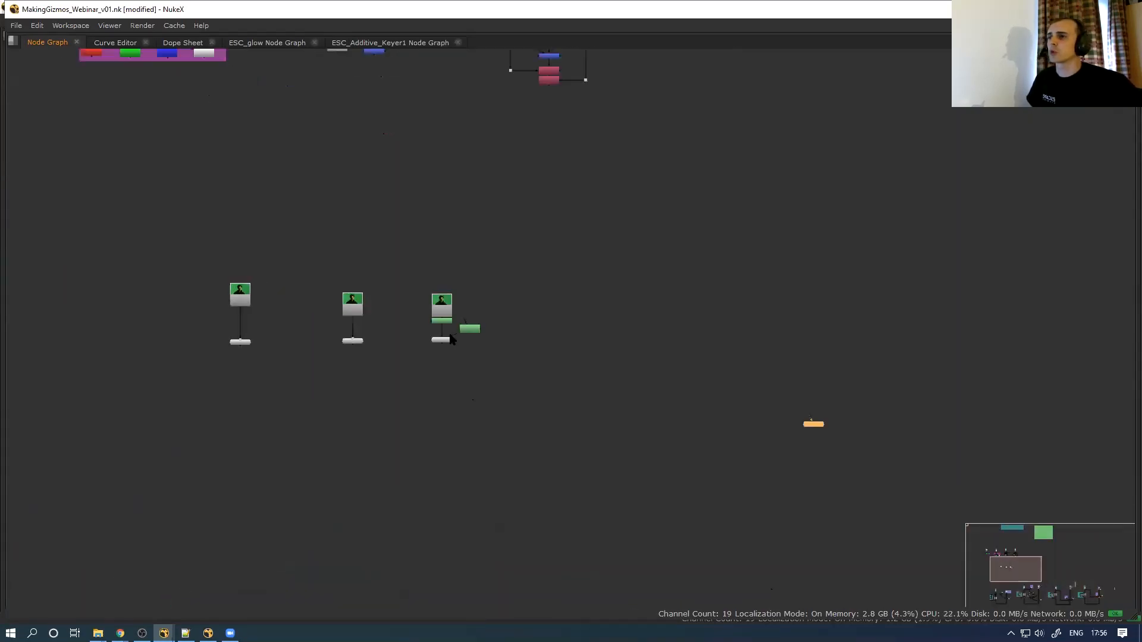
scroll(453, 338, up, 3)
View Glow1's output, with the viewer node placed below Glow1
click(465, 345)
key(1)
scroll(573, 378, down, 1)
middle_drag(574, 378, 435, 366)
drag(882, 469, 344, 400)
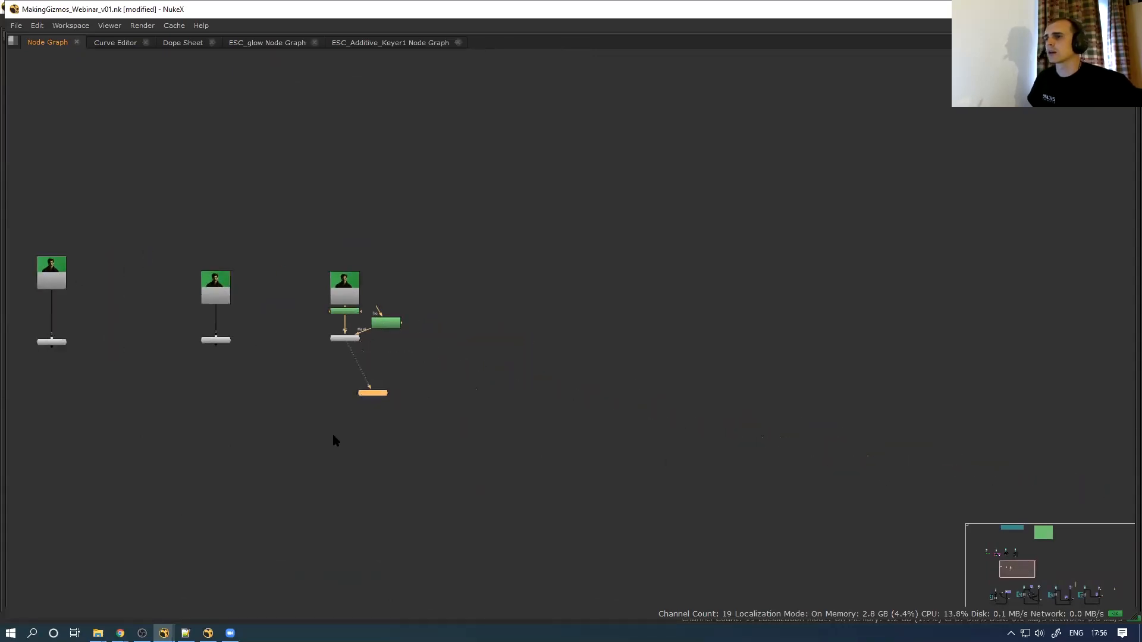
key(space)
scroll(407, 184, up, 3)
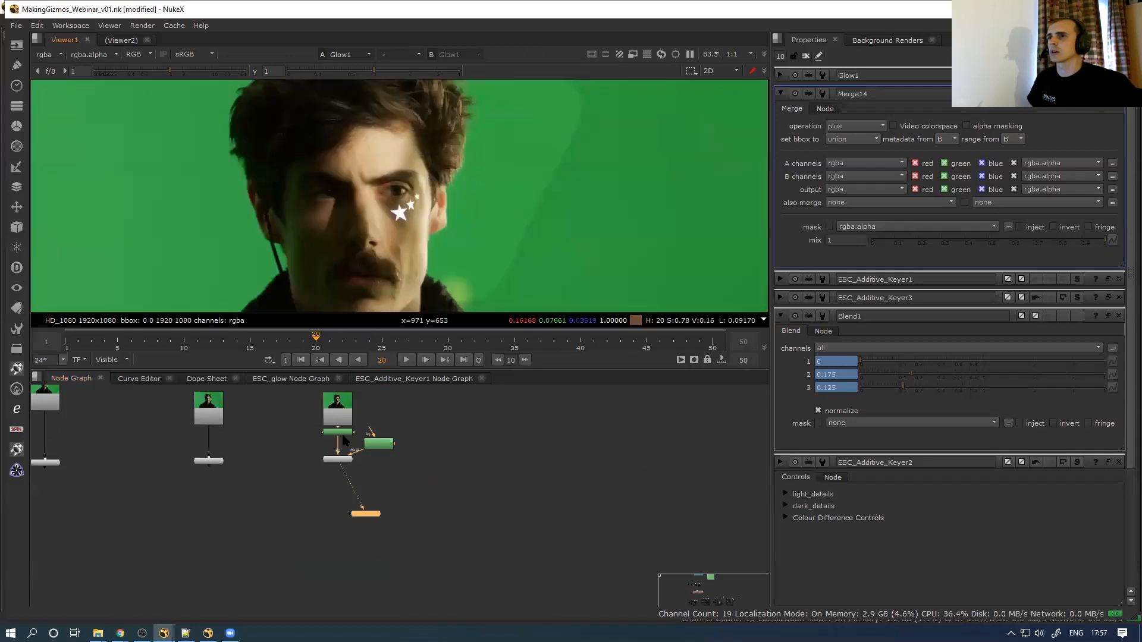
scroll(400, 209, up, 4)
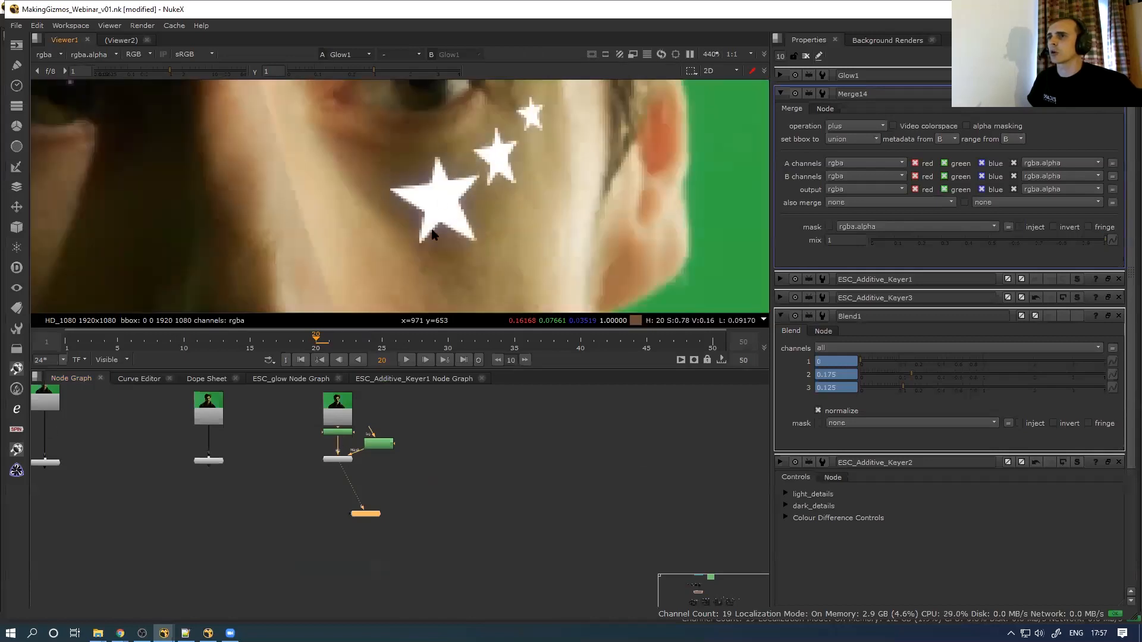
Enter the Glow1 group and trace the inputs of Merge10, Merge1 and Merge2
double_click(336, 462)
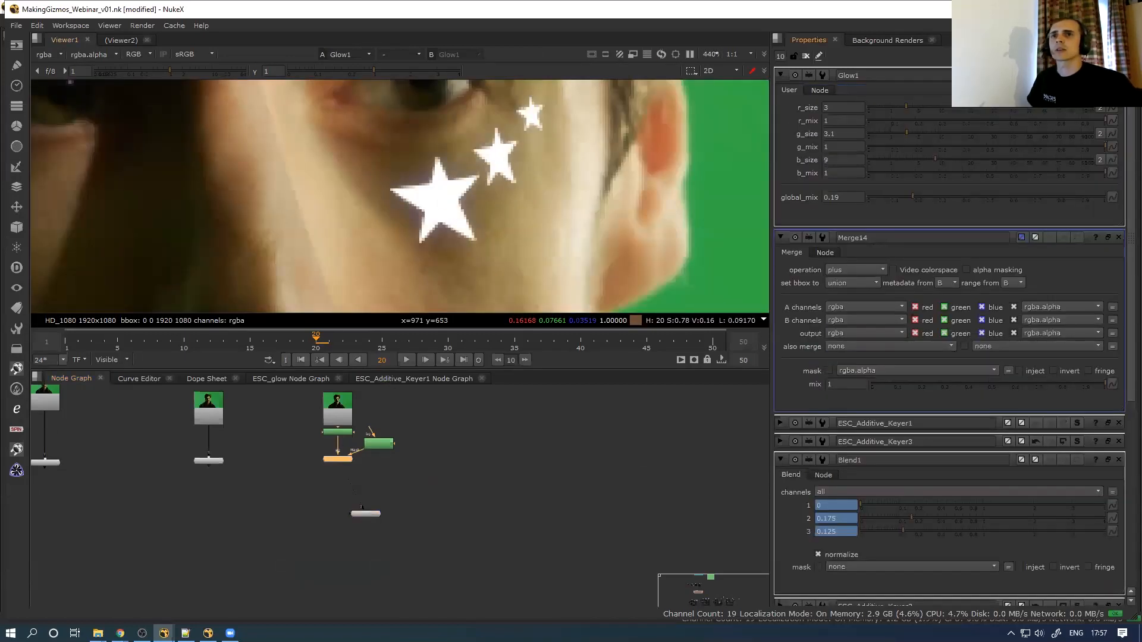
key(ctrl+Return)
scroll(446, 472, up, 4)
click(388, 433)
click(388, 504)
click(386, 563)
scroll(390, 483, down, 1)
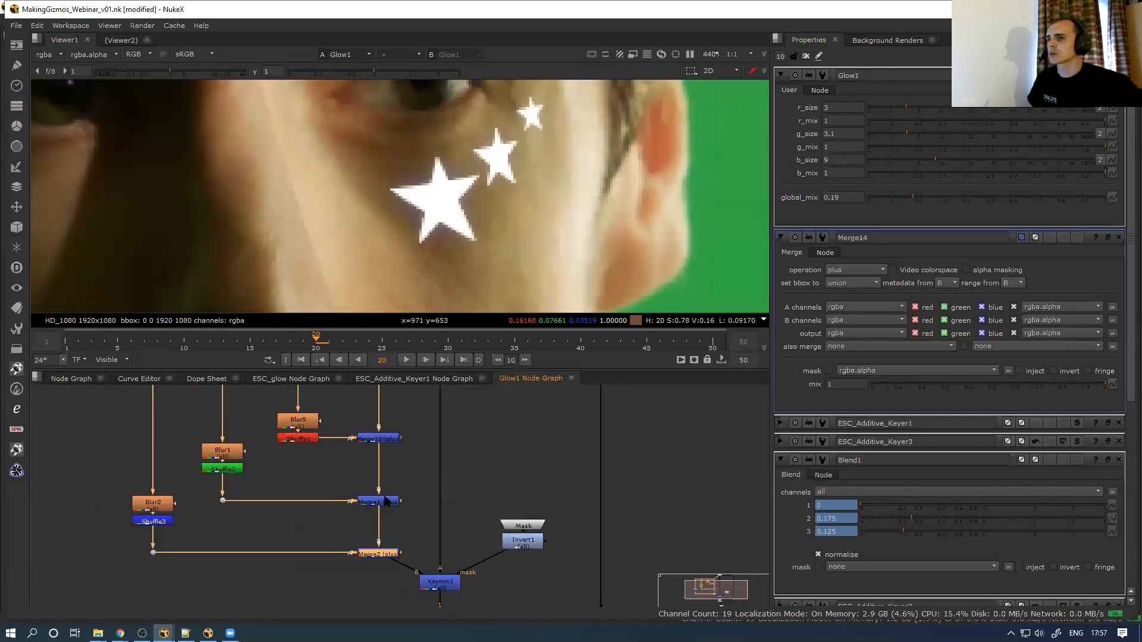
scroll(410, 494, down, 3)
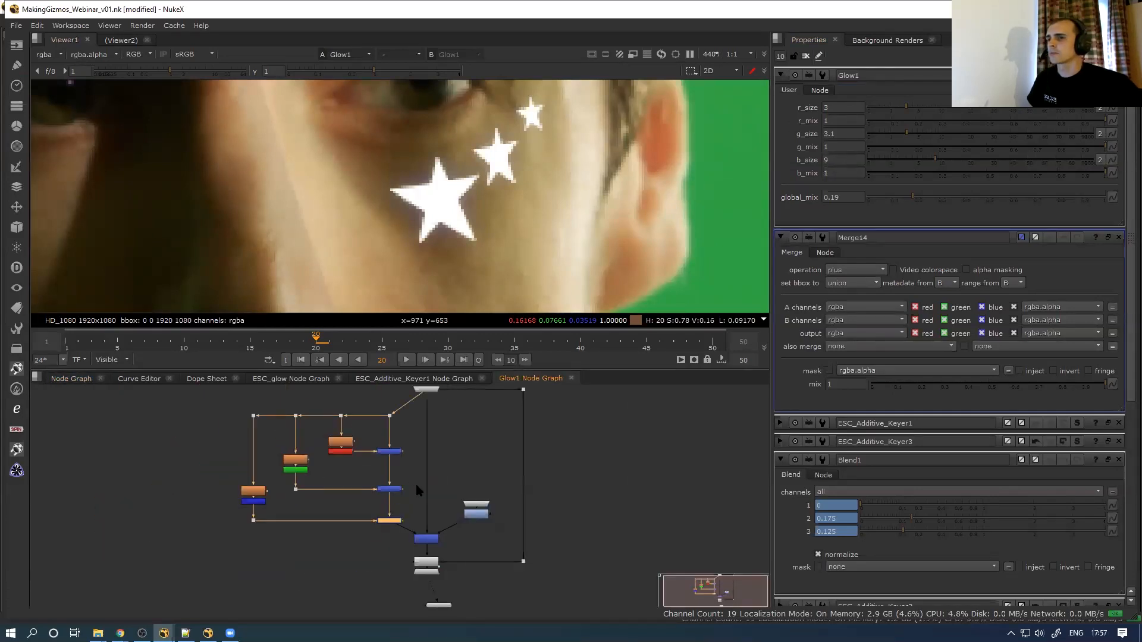
drag(441, 598, 353, 590)
View Keymix1's output, nudge Mask and Invert1 up, and toggle Keymix1 off and on
click(427, 542)
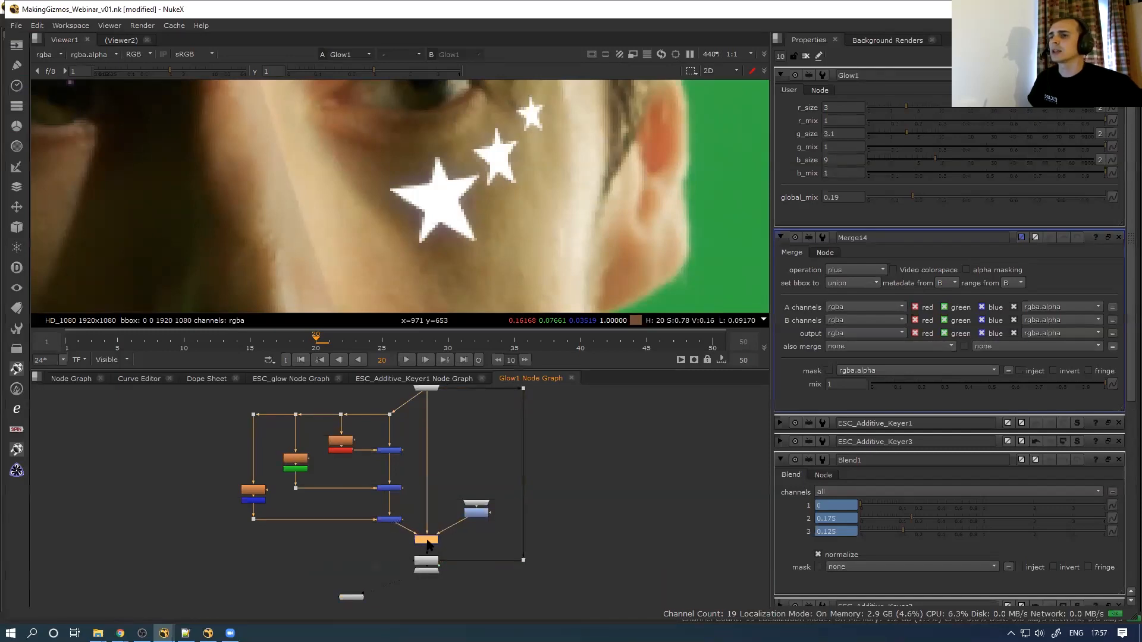
key(1)
scroll(464, 515, up, 5)
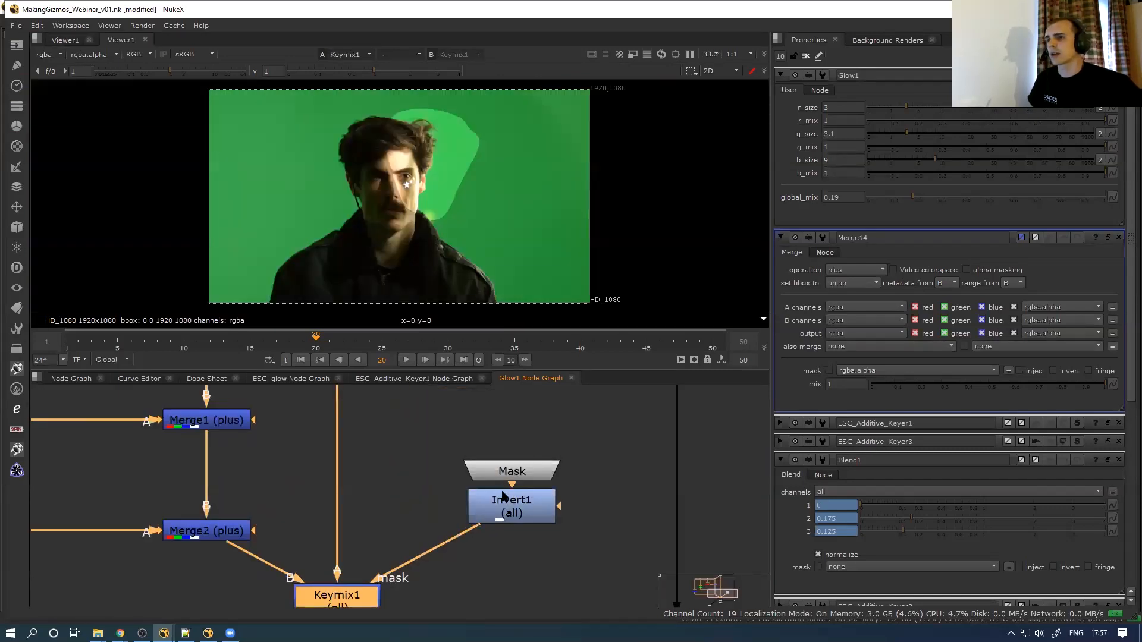
scroll(501, 498, down, 1)
drag(453, 425, 583, 519)
drag(515, 501, 511, 483)
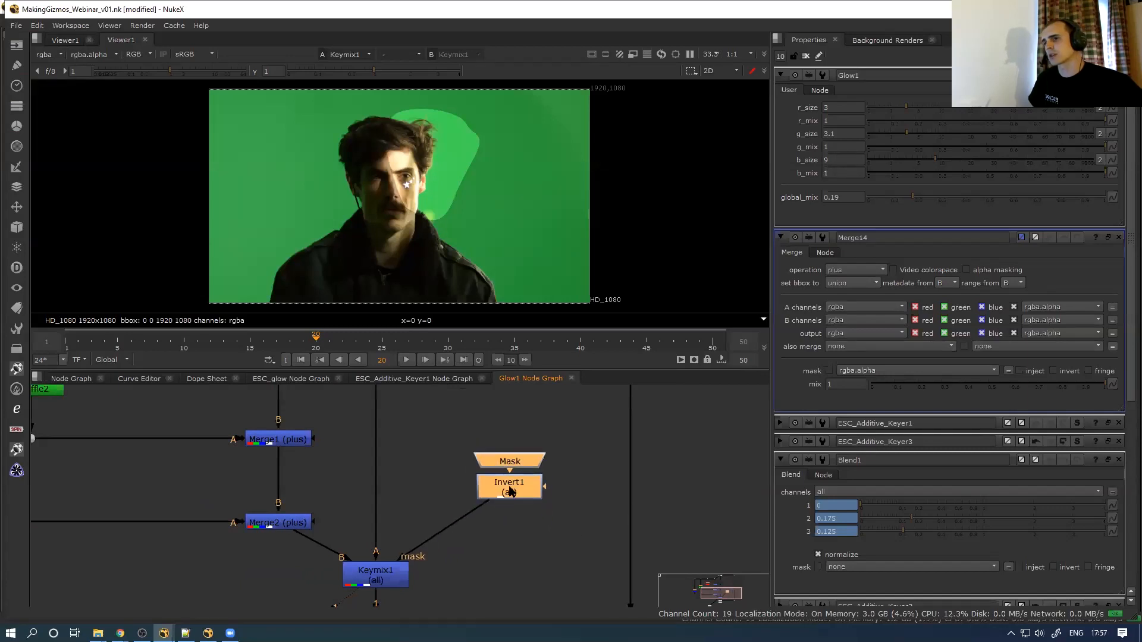
scroll(419, 489, down, 3)
click(393, 545)
double_click(393, 544)
key(d)
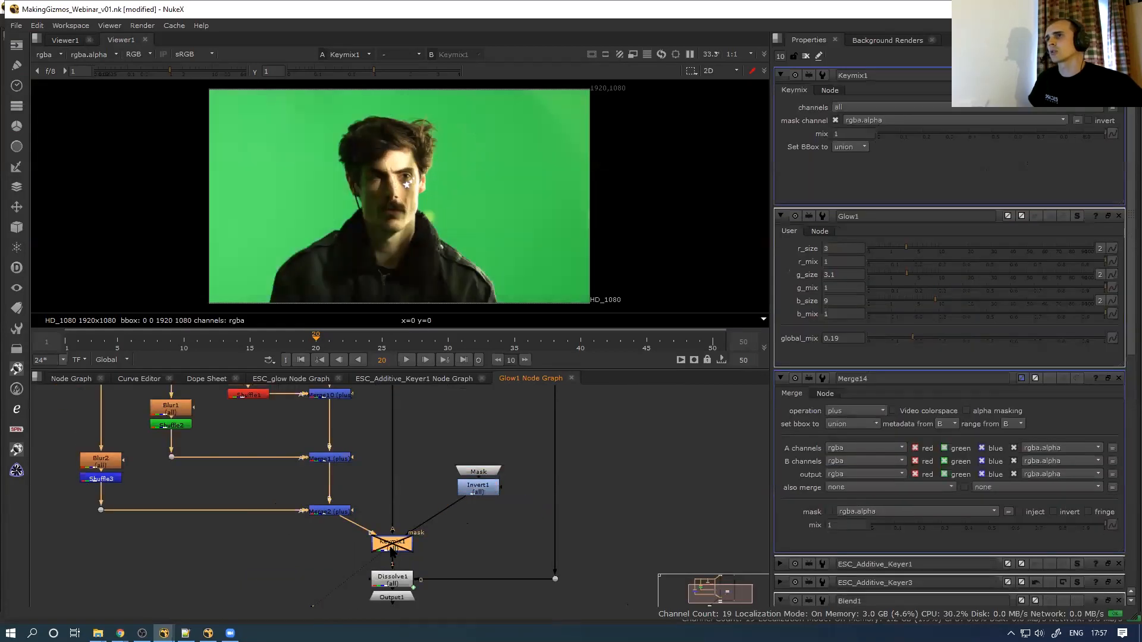
key(d)
Inspect Dissolve1, Keymix1 and Mask properties, viewing Dissolve1 then Keymix1
double_click(402, 579)
key(1)
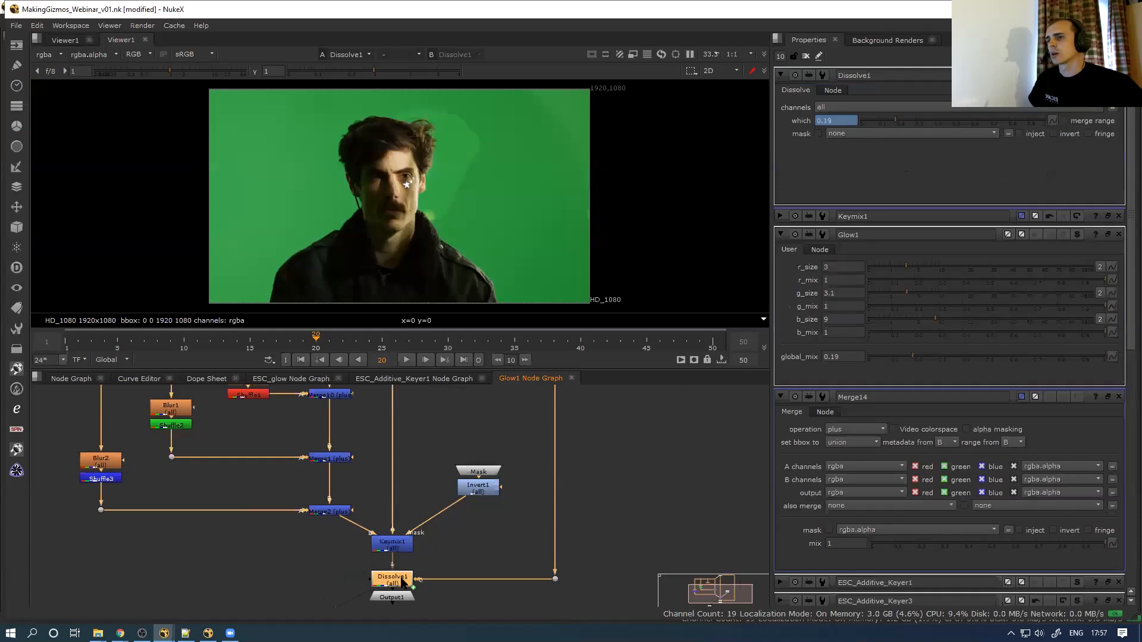
double_click(401, 544)
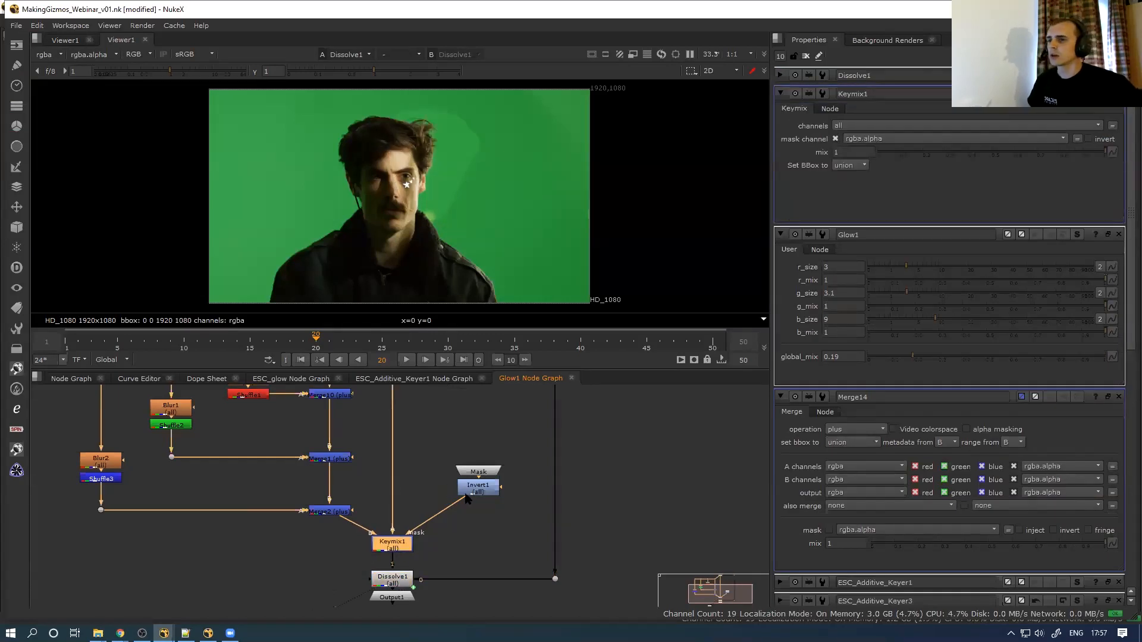
double_click(479, 471)
drag(479, 471, 479, 452)
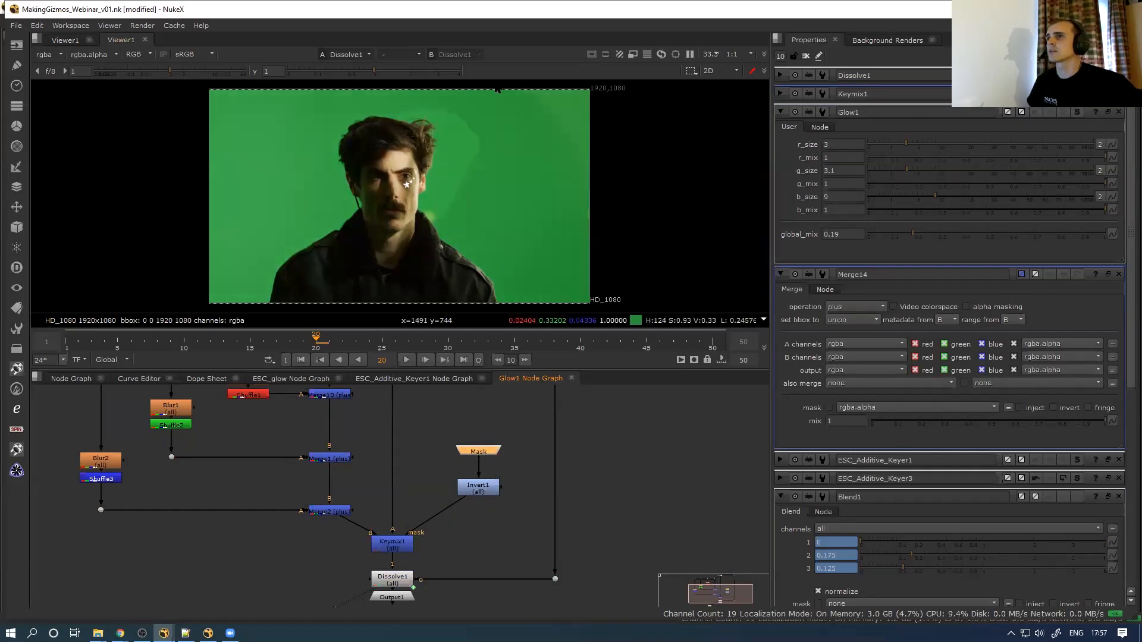
scroll(420, 179, up, 5)
scroll(441, 139, up, 4)
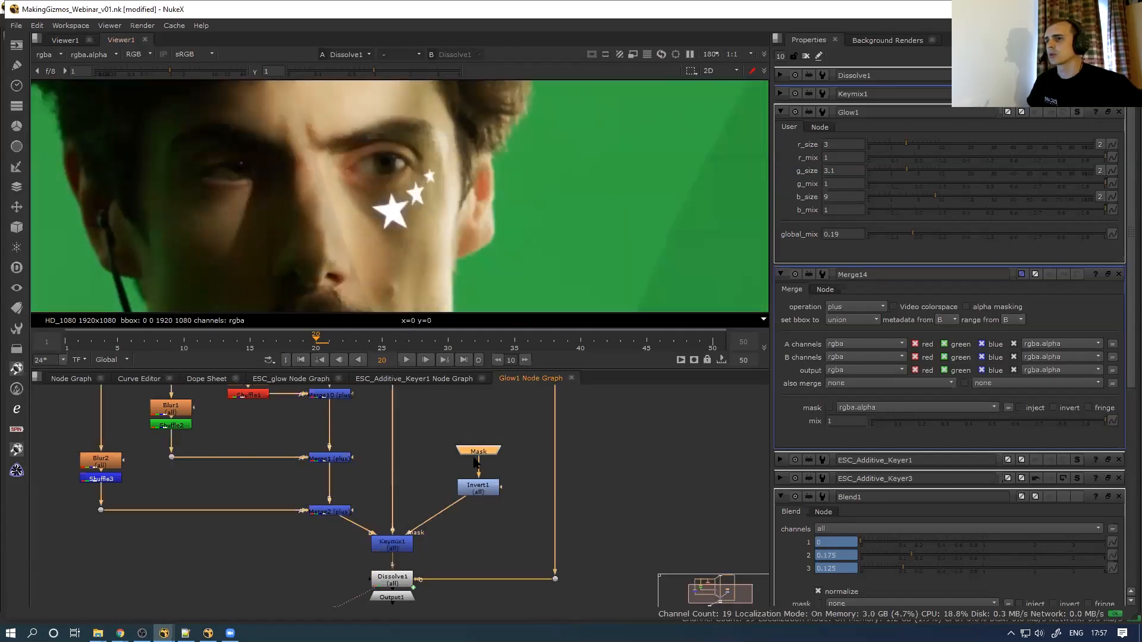
scroll(423, 498, down, 3)
double_click(413, 520)
key(1)
Detach the viewer from Keymix1 and go back to the maximized main node graph
scroll(428, 516, up, 2)
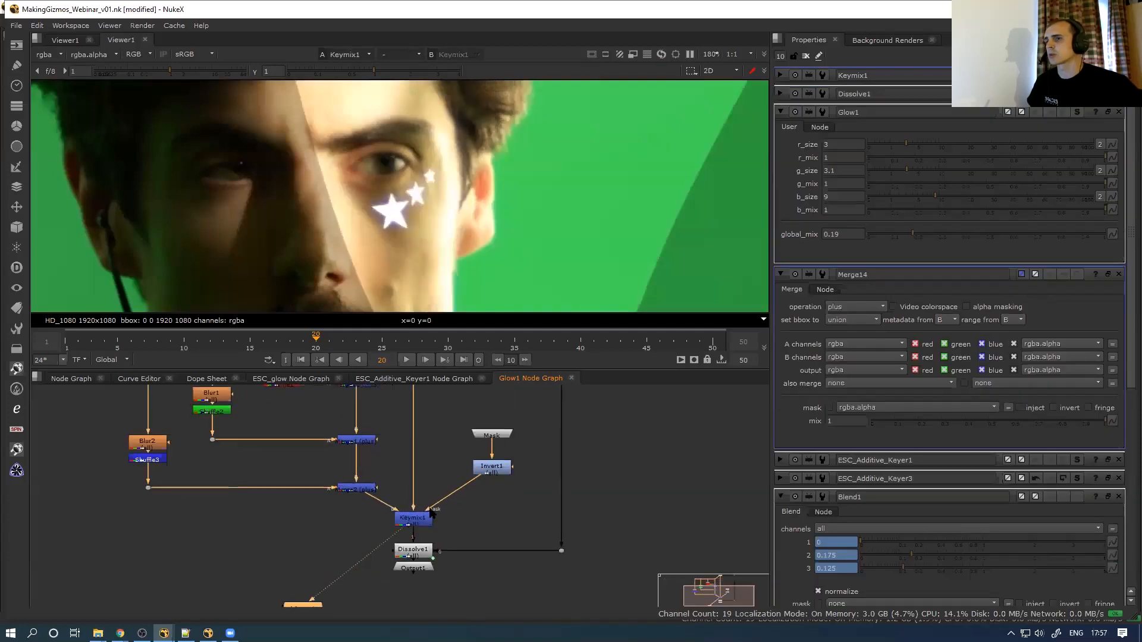
scroll(440, 532, down, 2)
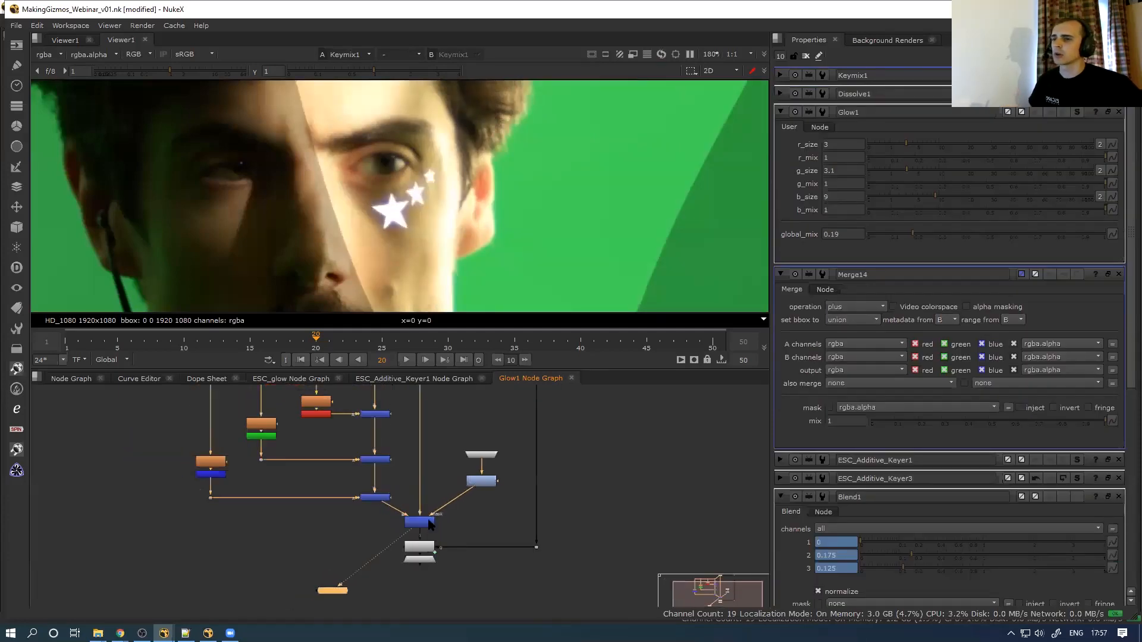
drag(347, 579, 353, 577)
click(72, 378)
scroll(247, 433, up, 3)
key(space)
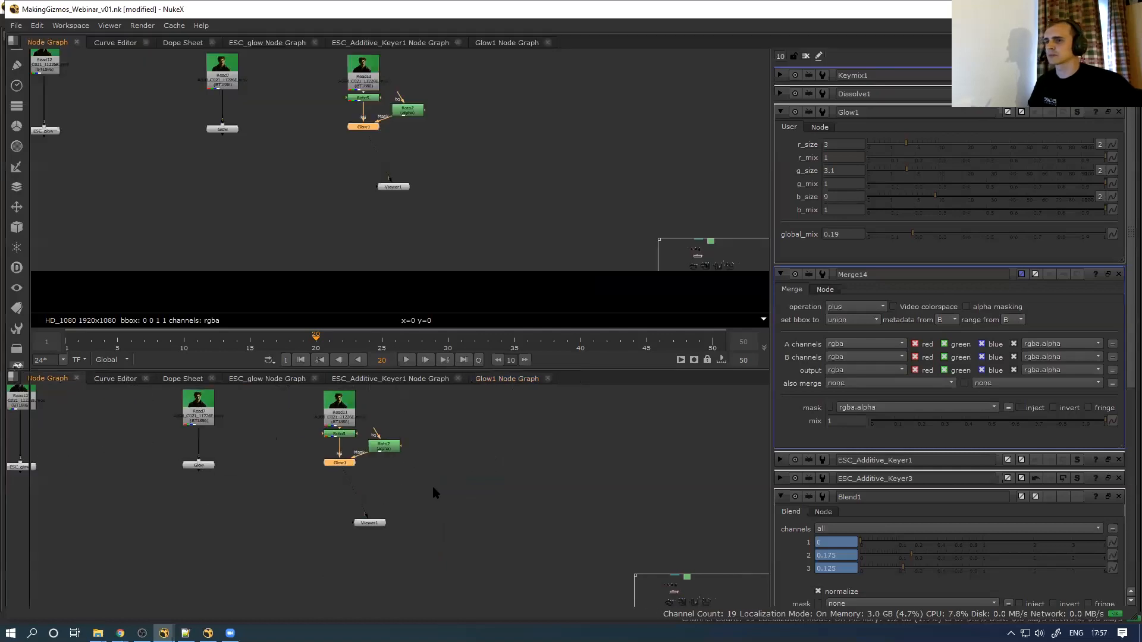
Pan to the BG and FG backdrops and the central gizmo trees
scroll(404, 505, down, 2)
scroll(383, 529, down, 5)
middle_drag(367, 504, 279, 173)
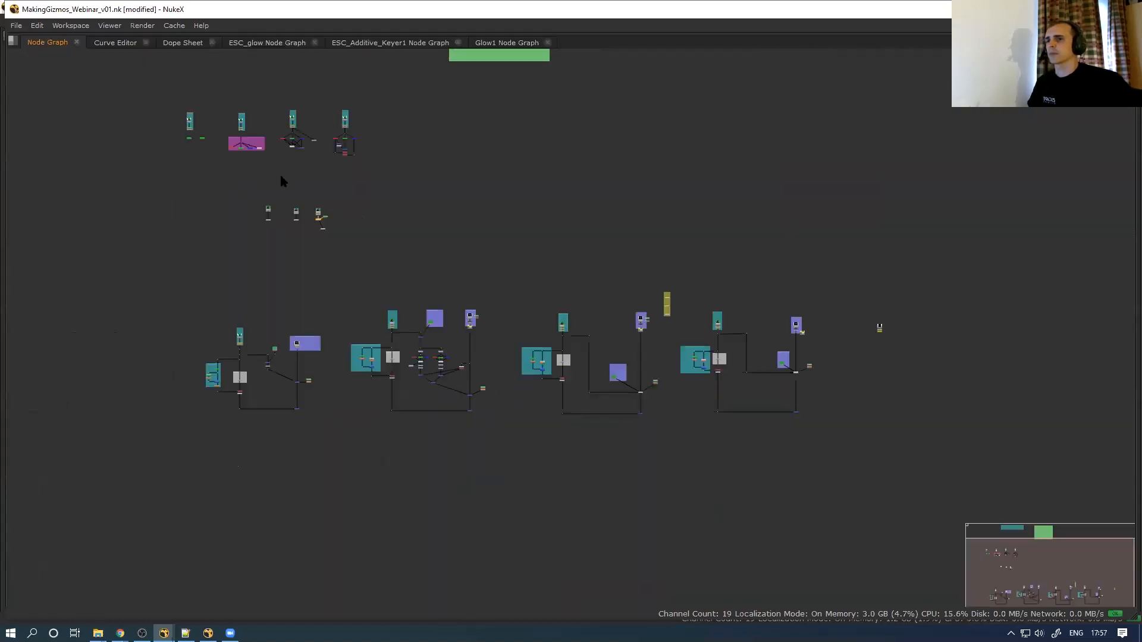
scroll(632, 367, up, 5)
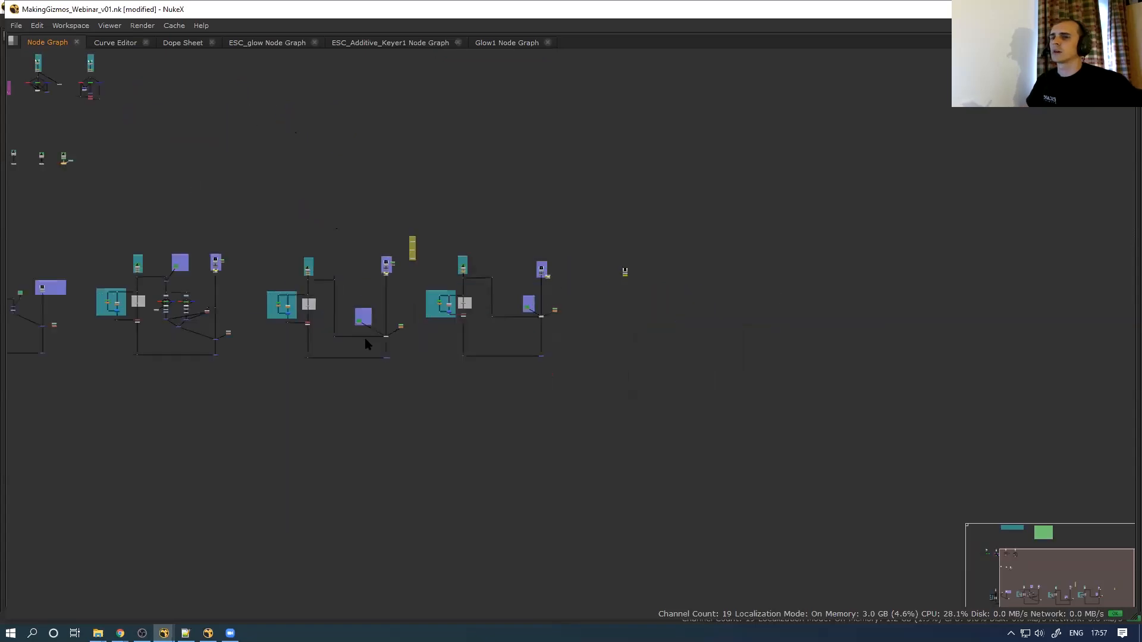
middle_drag(361, 328, 529, 344)
scroll(297, 347, up, 4)
drag(291, 357, 335, 323)
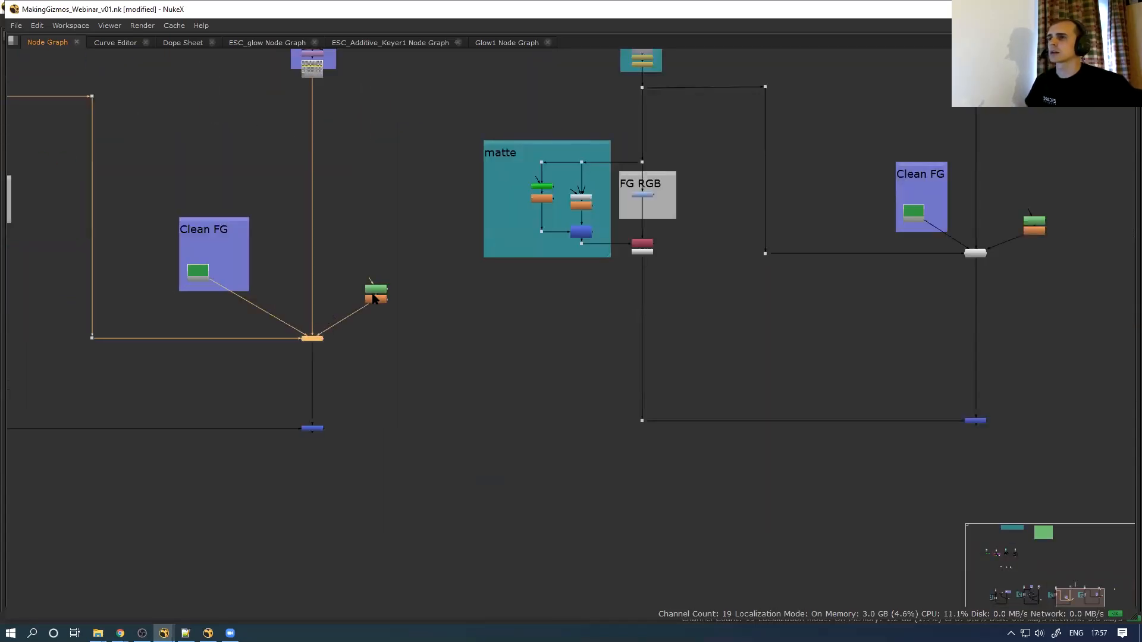
middle_drag(373, 297, 260, 360)
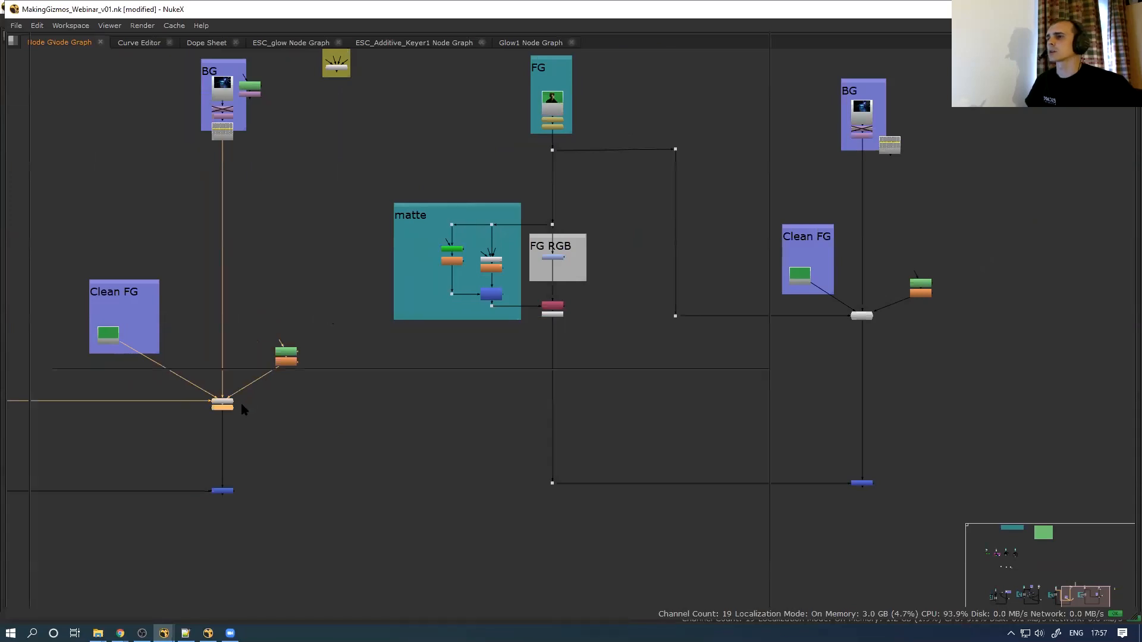
key(space)
Show the second branch's merge result in the viewer and place the small node beside that merge
scroll(238, 425, down, 4)
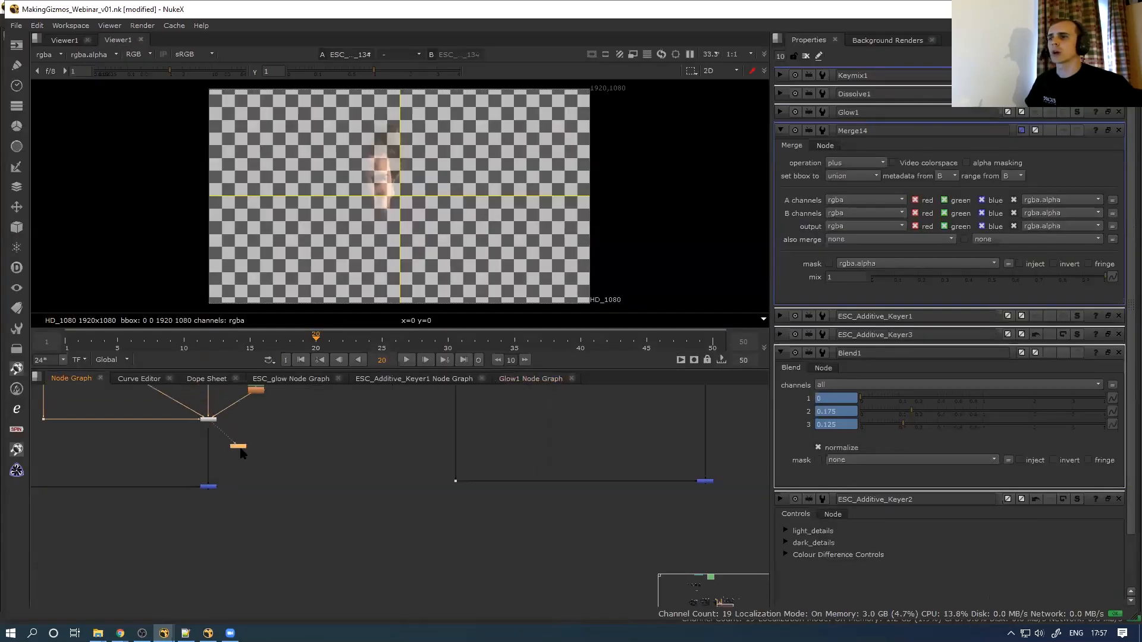
middle_drag(492, 410, 456, 434)
click(485, 428)
key(1)
click(238, 483)
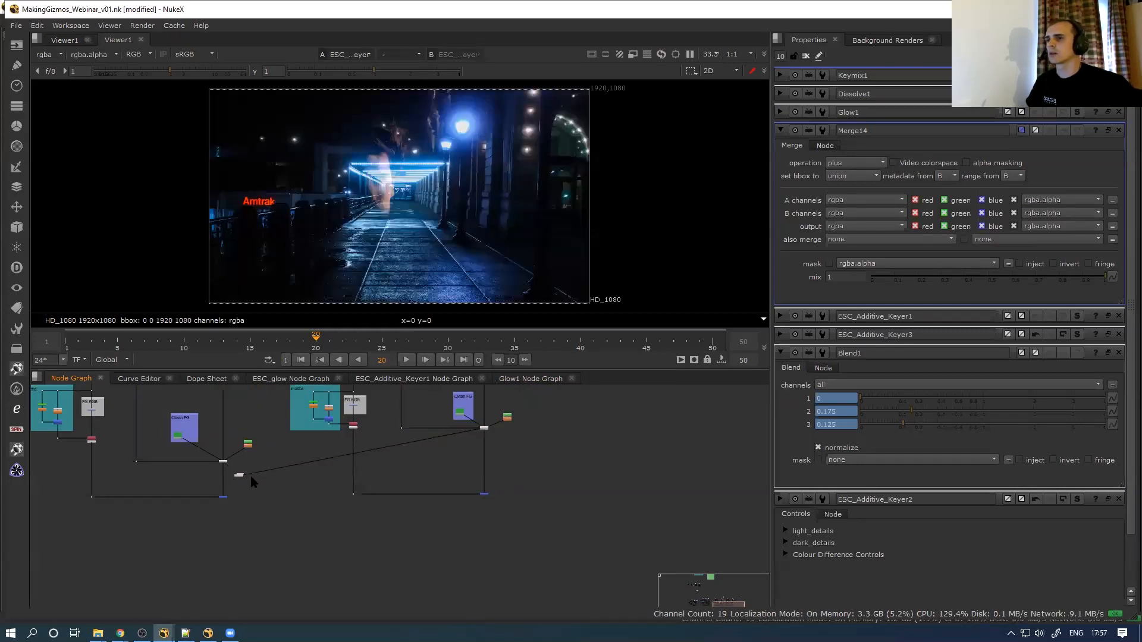
drag(238, 478, 526, 450)
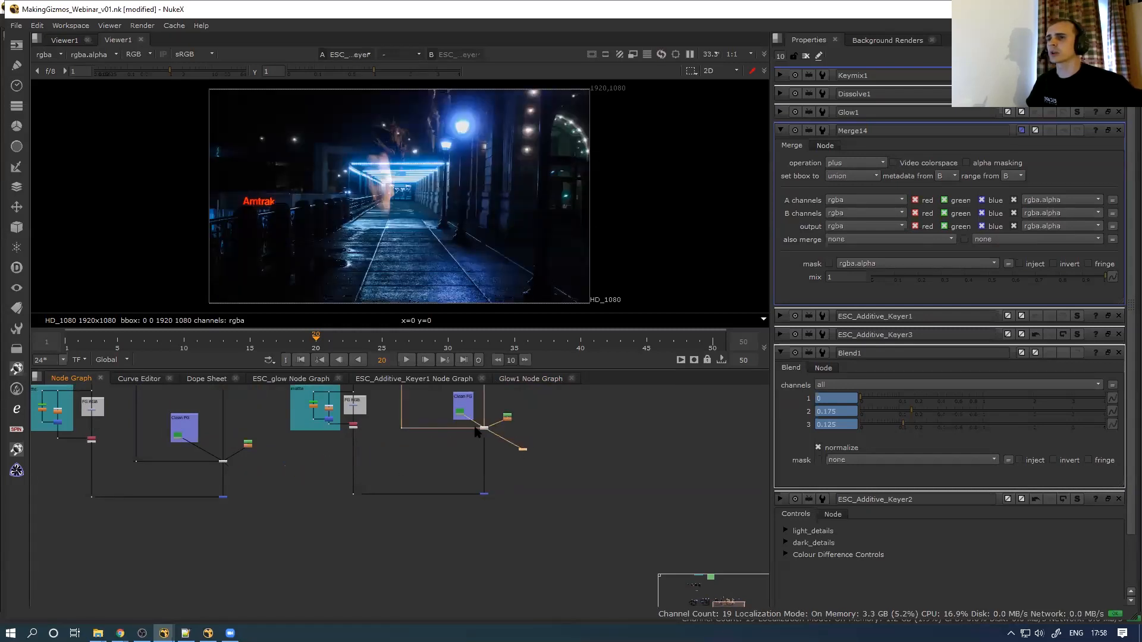
scroll(475, 434, up, 4)
click(616, 431)
key(Tab)
Add a Keylight node from the 'key' search, then delete it
text(key)
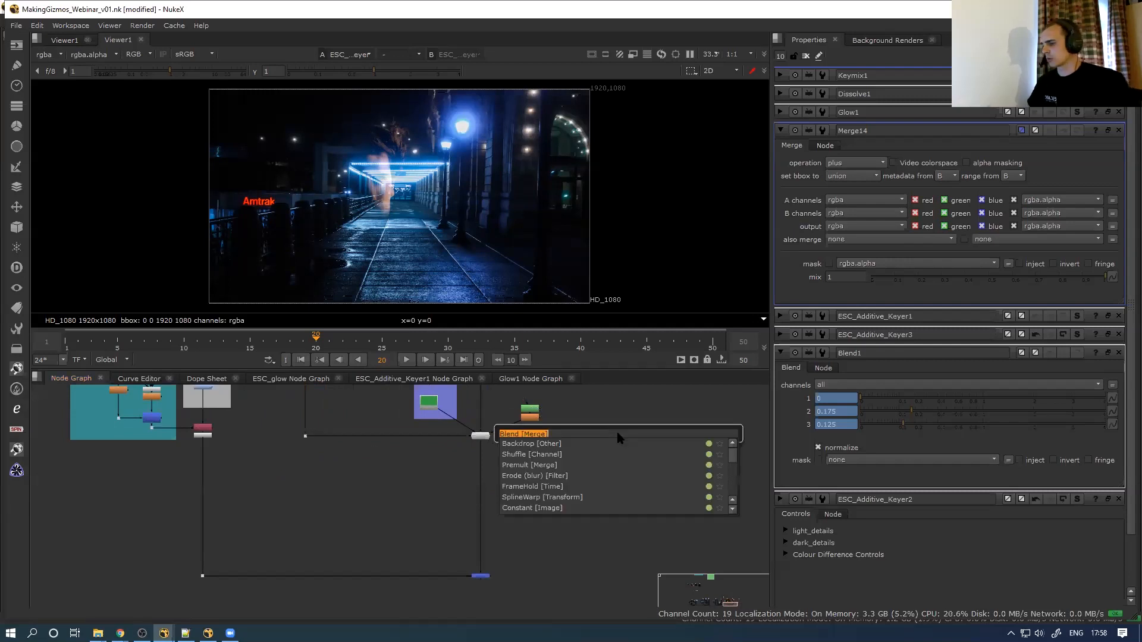
key(Down)
key(Down)
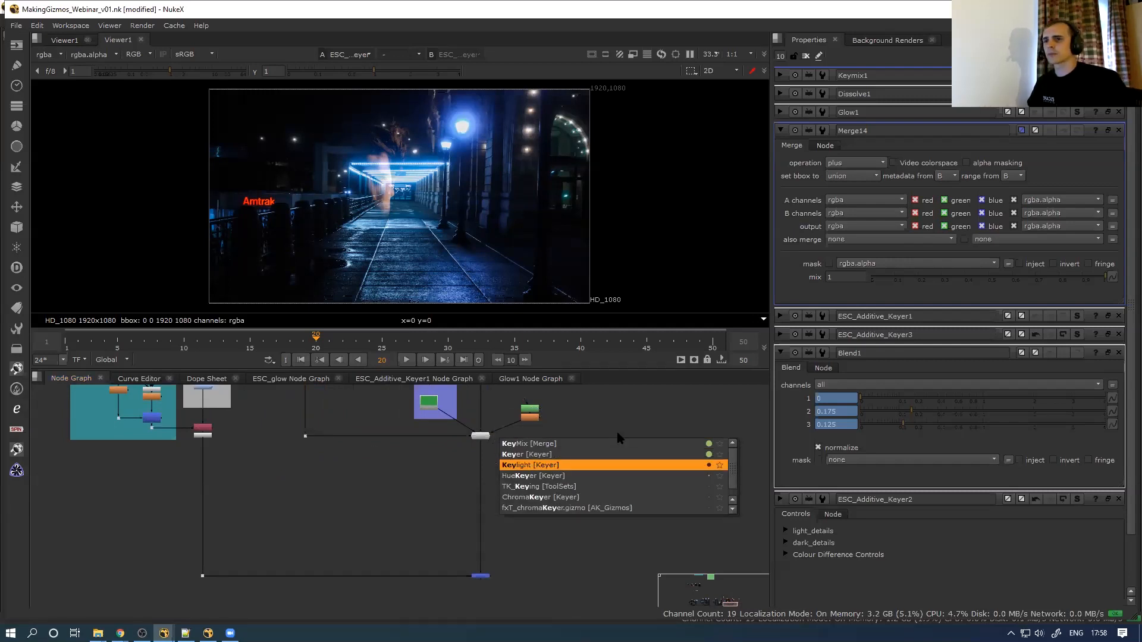
key(Return)
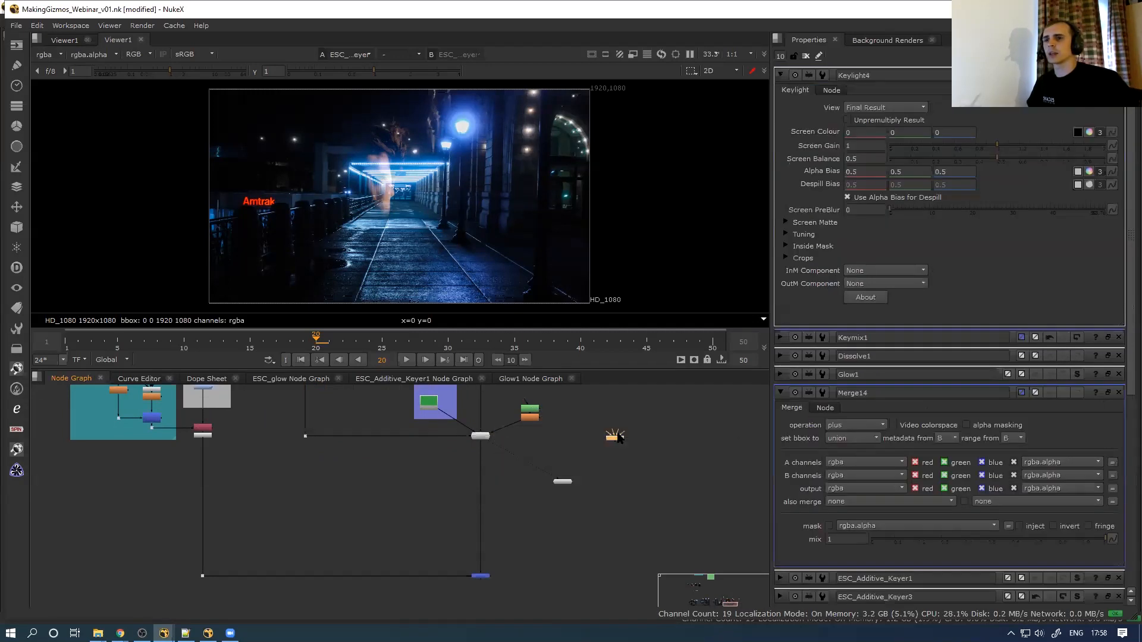
click(858, 109)
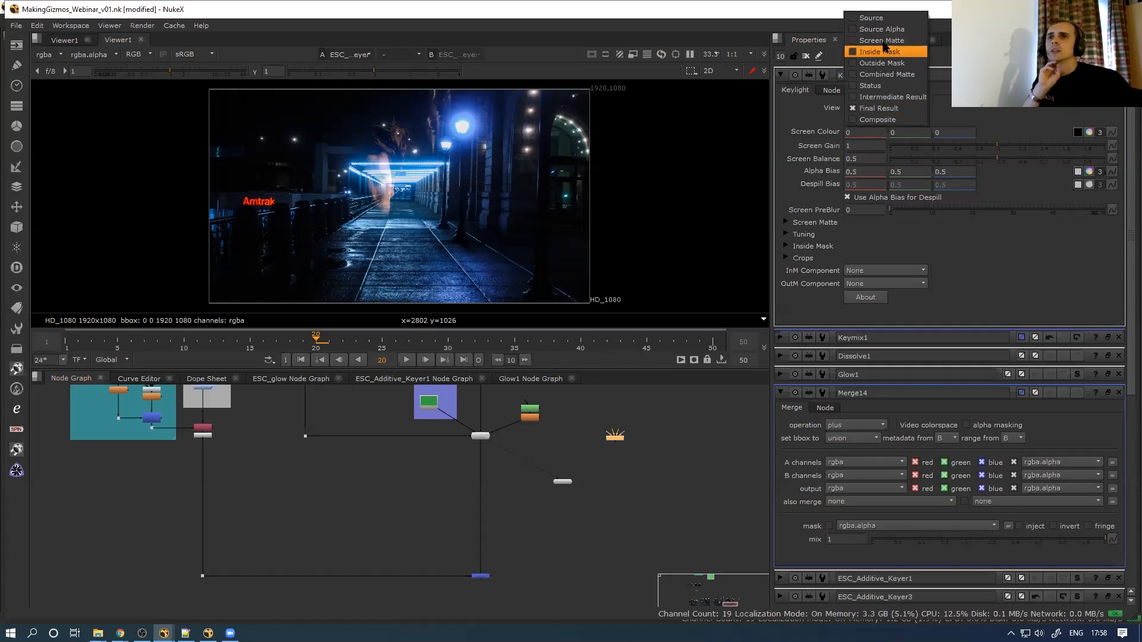
drag(573, 452, 644, 418)
key(Delete)
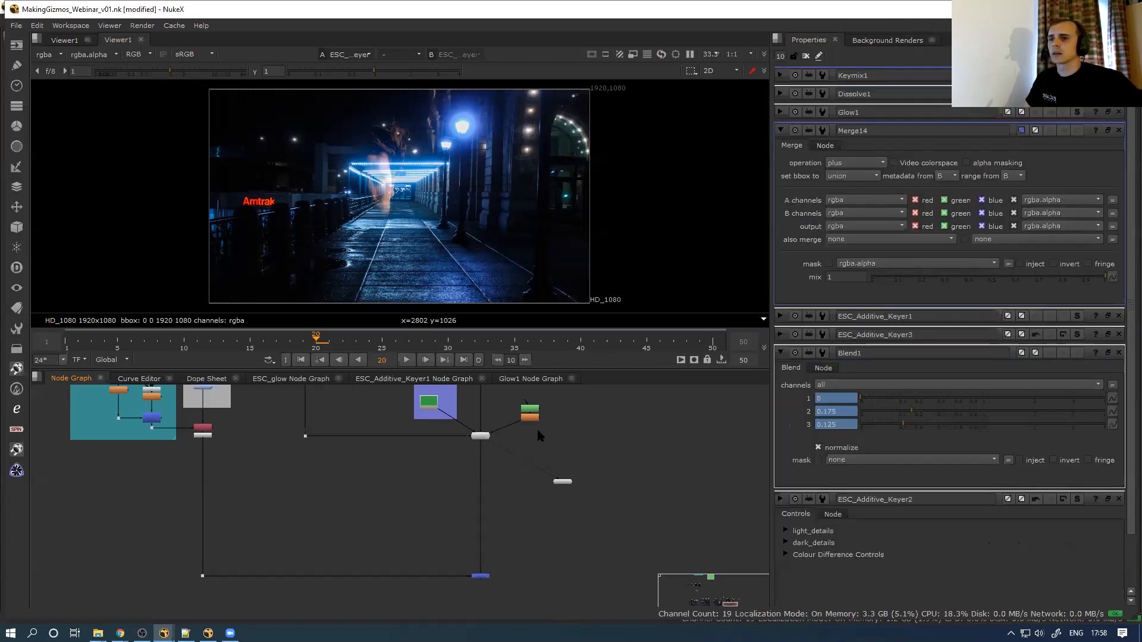
Set ESC_Additive_Keyer's output to dark_visualisation after previewing light_visualisation
scroll(491, 437, up, 2)
double_click(474, 431)
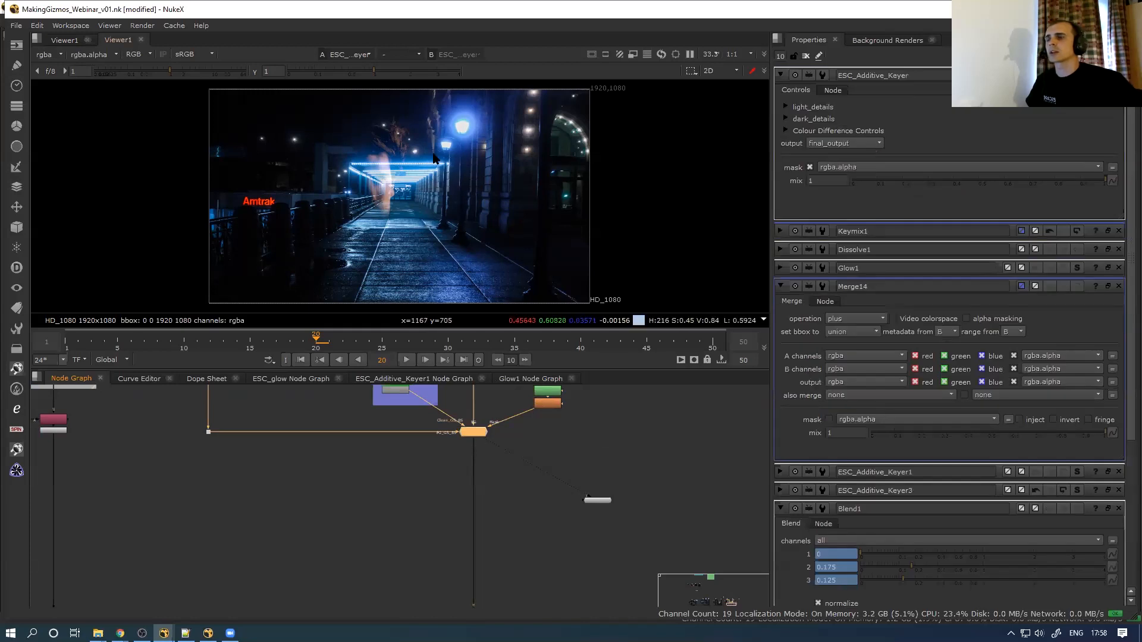
scroll(434, 157, up, 3)
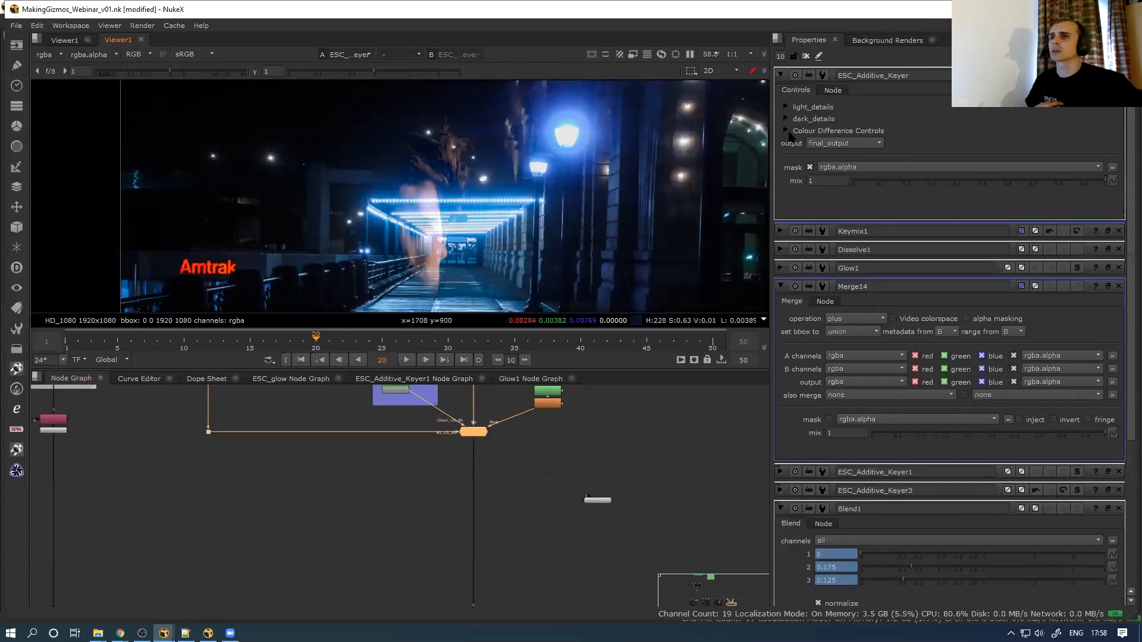
click(841, 144)
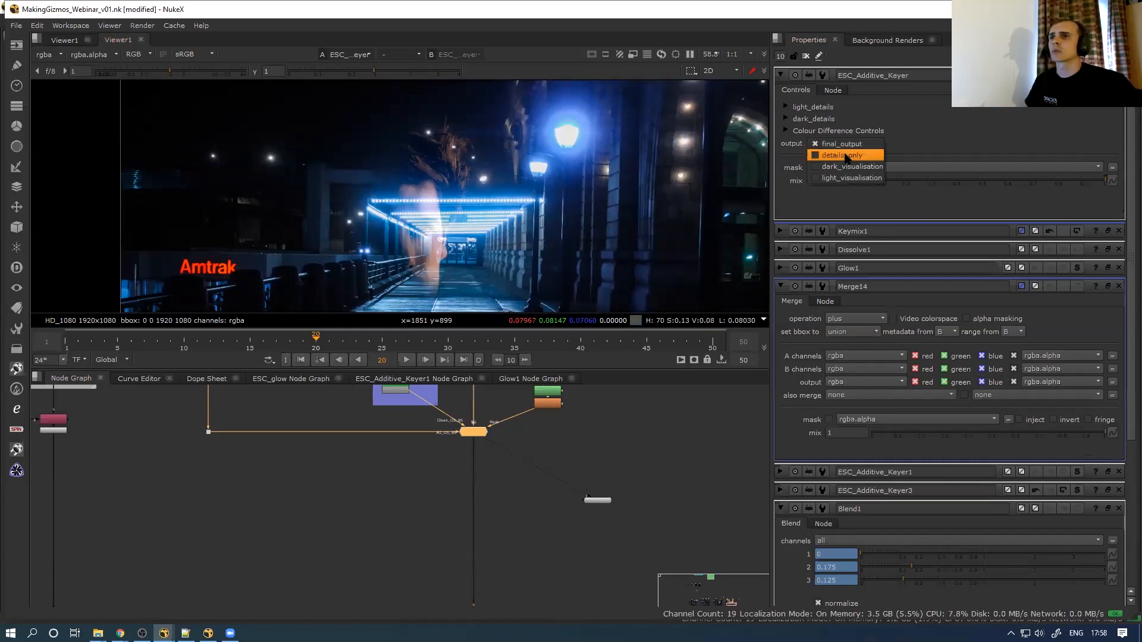
click(849, 167)
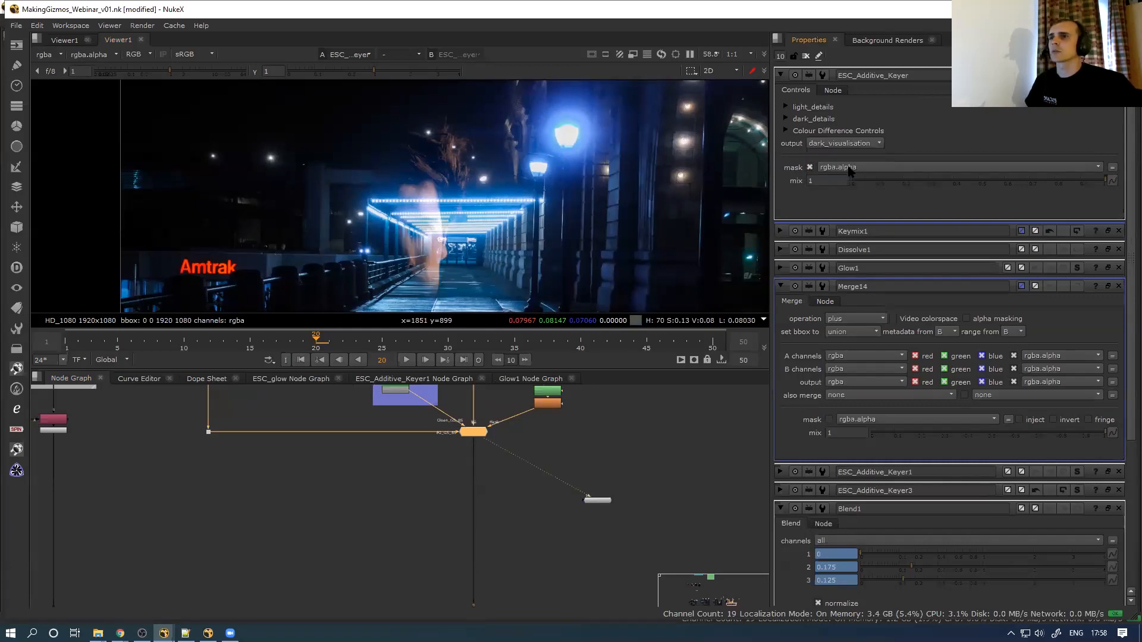
click(831, 145)
click(844, 154)
click(846, 143)
click(846, 134)
Survey the node groups full-screen, then show the ESC_Additive_Keyer internal graph tab
scroll(494, 467, down, 3)
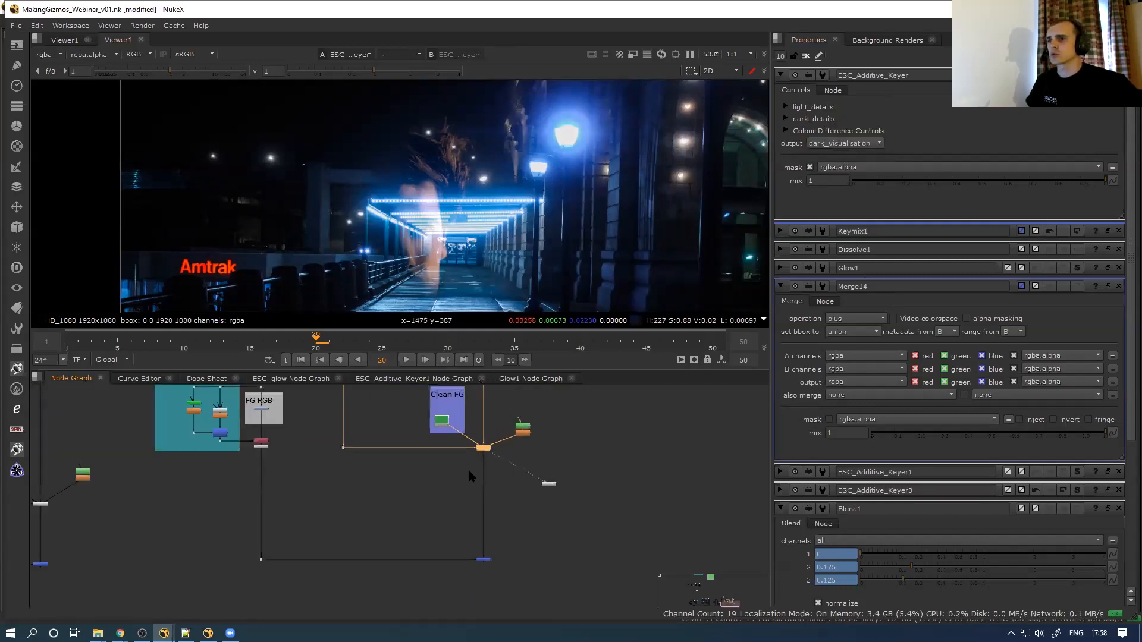
key(space)
scroll(464, 470, down, 3)
scroll(513, 409, up, 3)
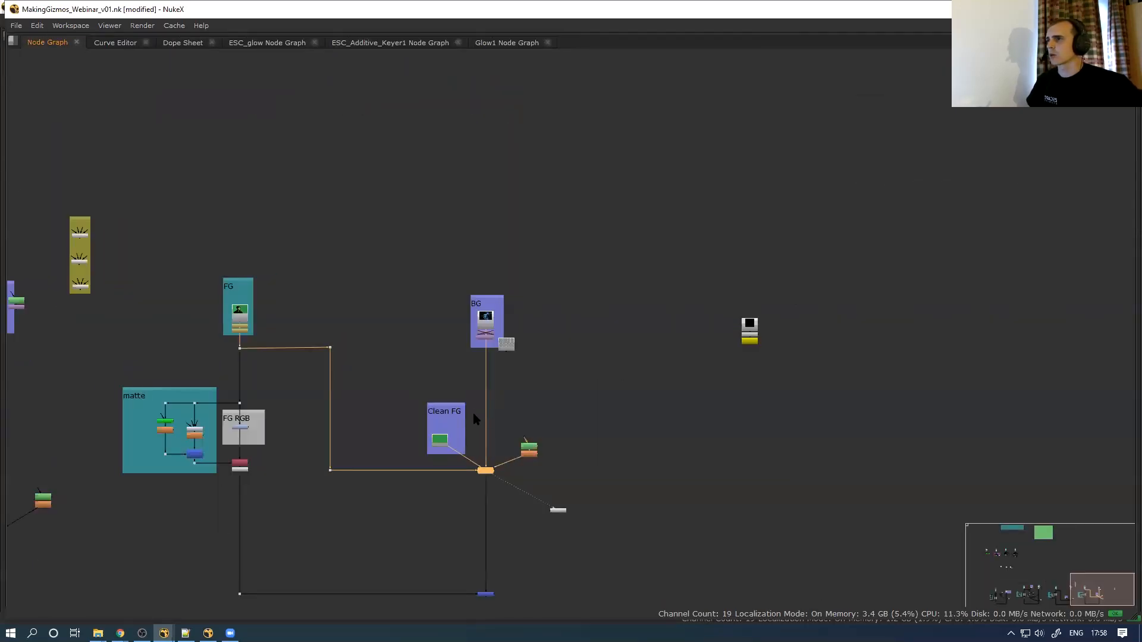
scroll(475, 420, up, 2)
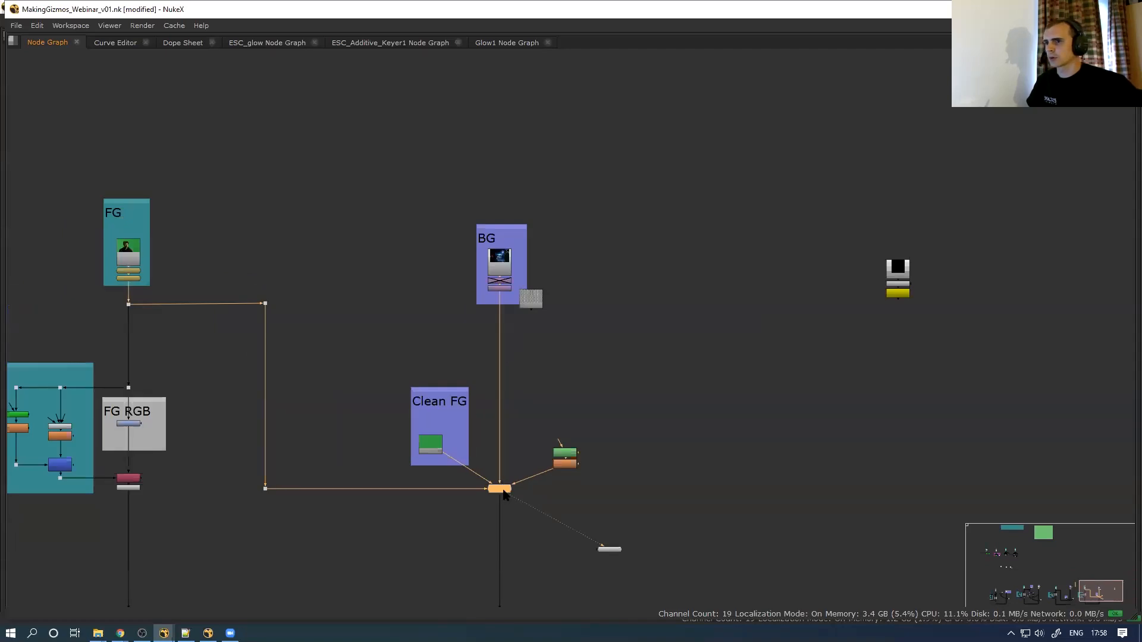
scroll(485, 494, down, 3)
middle_drag(376, 515, 400, 444)
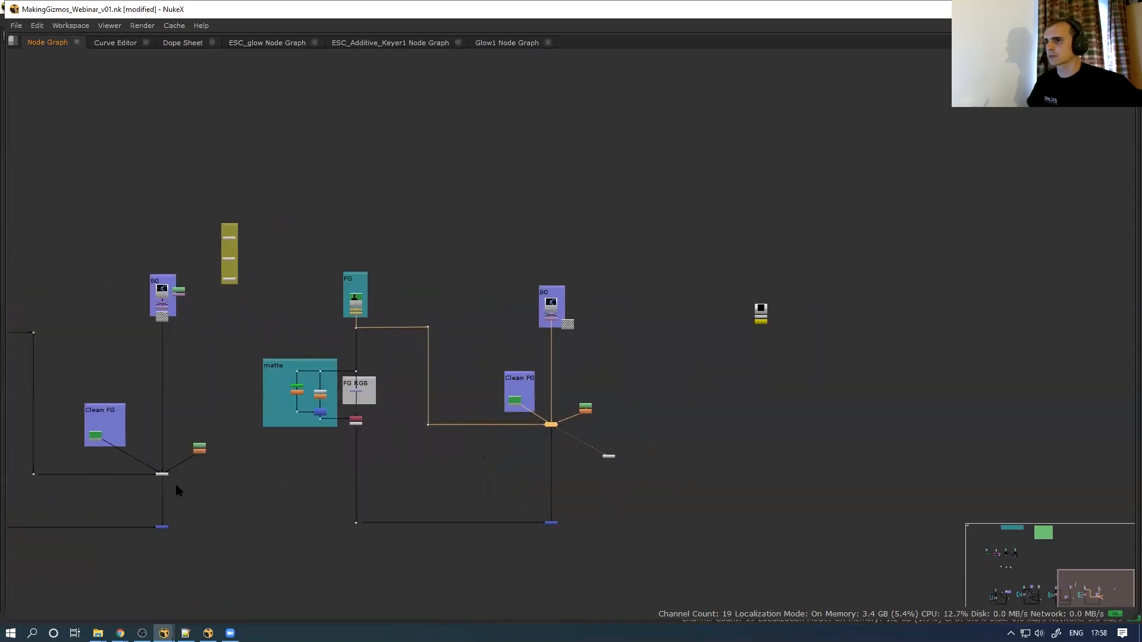
scroll(176, 486, up, 2)
key(space)
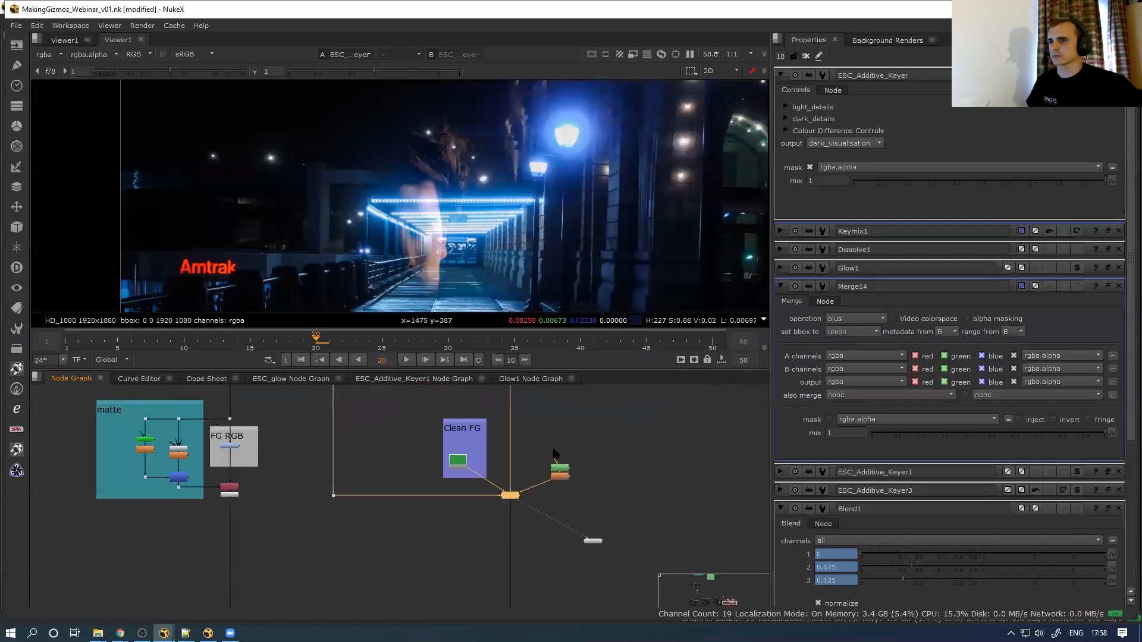
click(1077, 75)
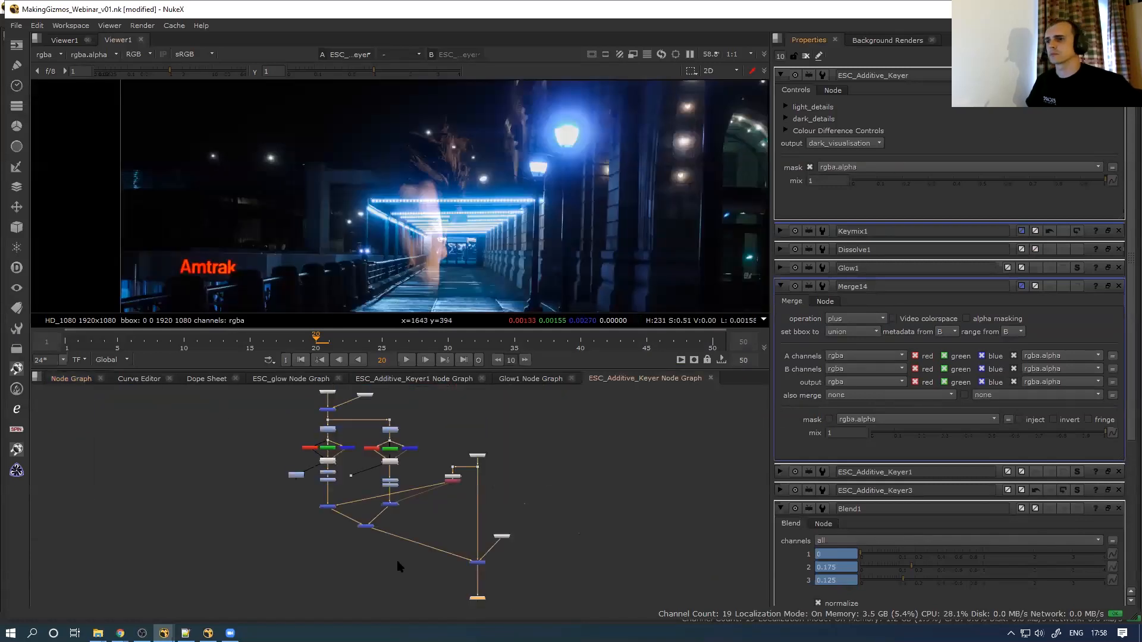
Add a Switch node to the keyer's internal node graph
scroll(398, 565, up, 2)
scroll(265, 506, down, 1)
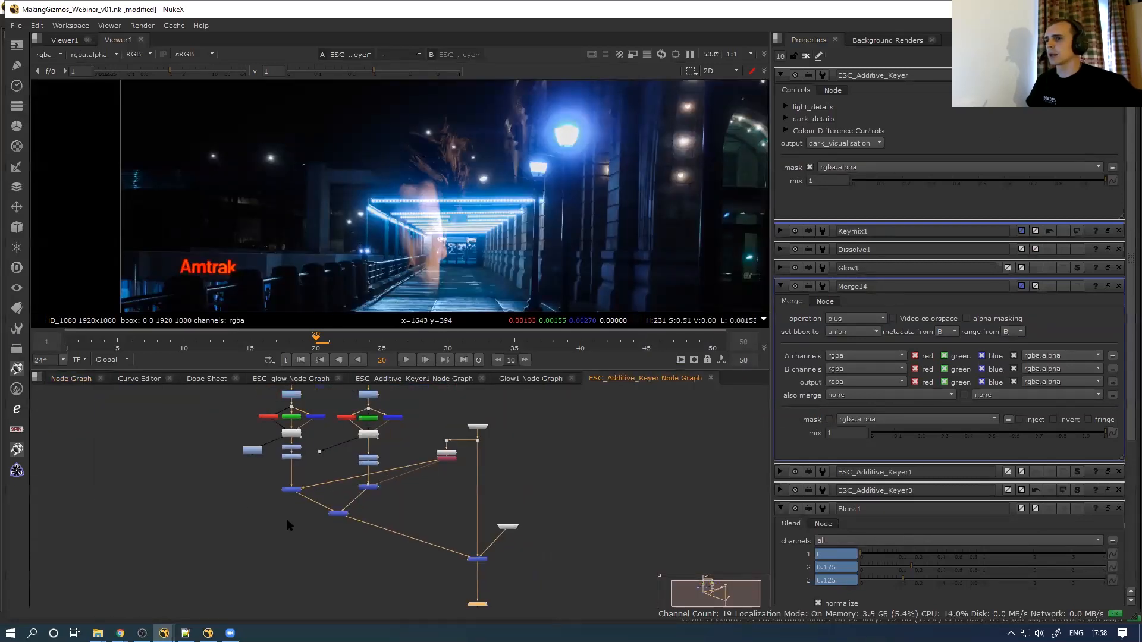
middle_drag(311, 540, 304, 517)
click(322, 533)
key(Tab)
text(swi)
key(Return)
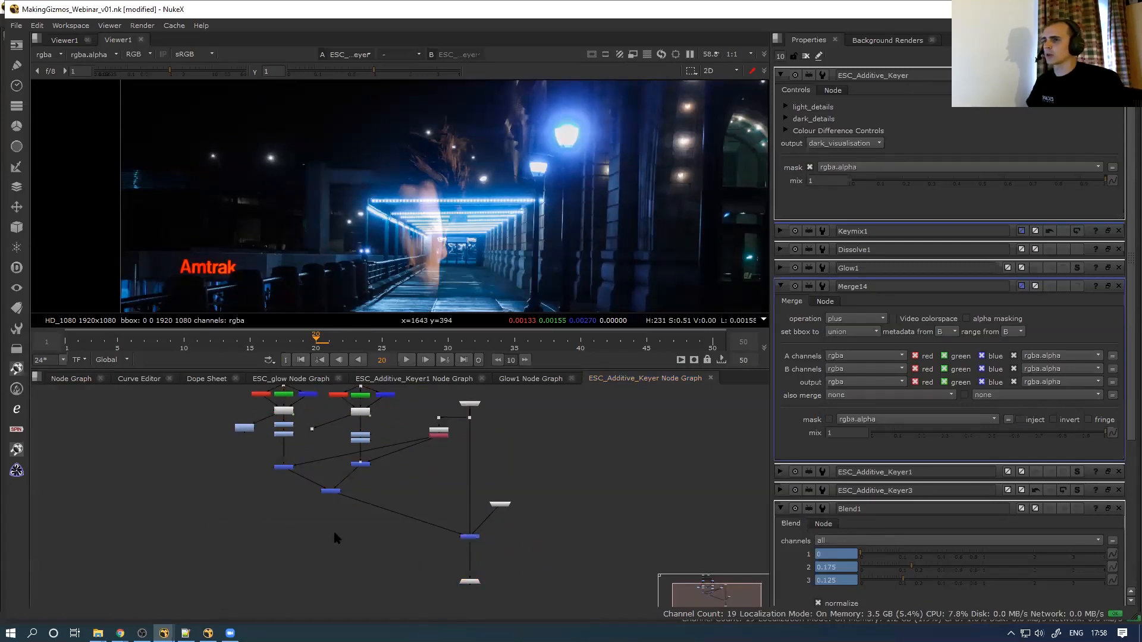
Review the keyer's output modes and leave it on dark_visualisation
key(space)
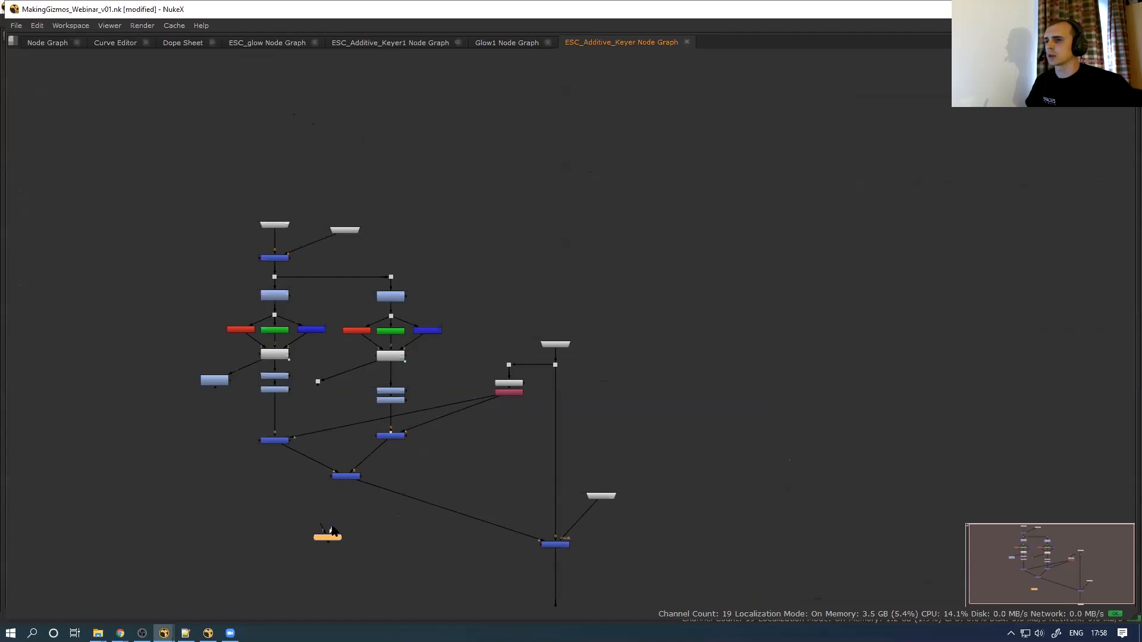
key(space)
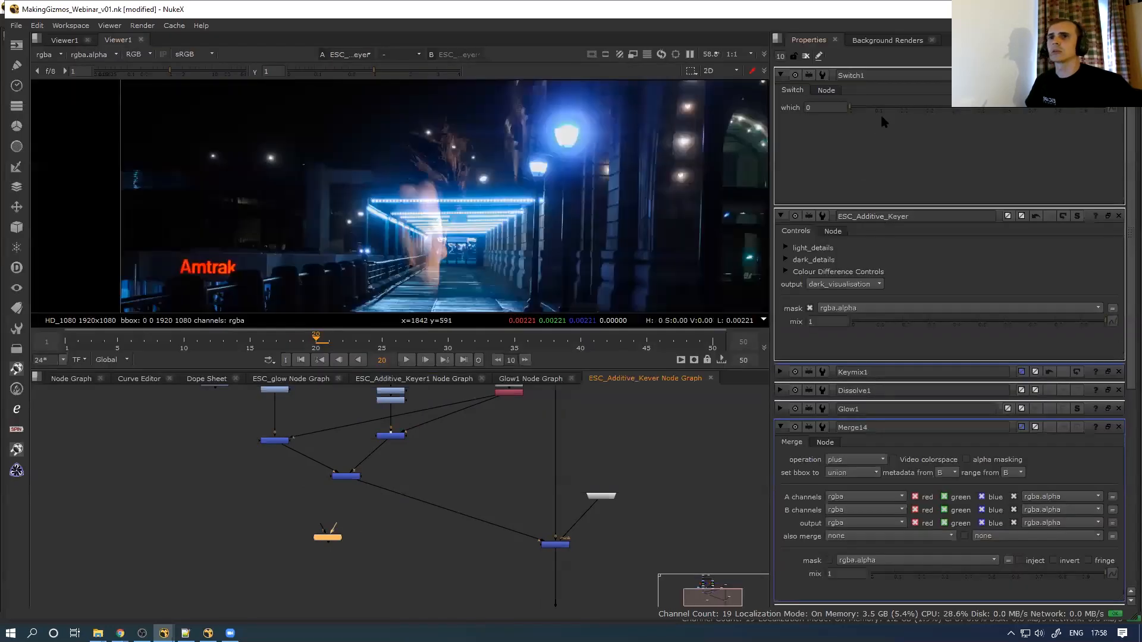
click(844, 284)
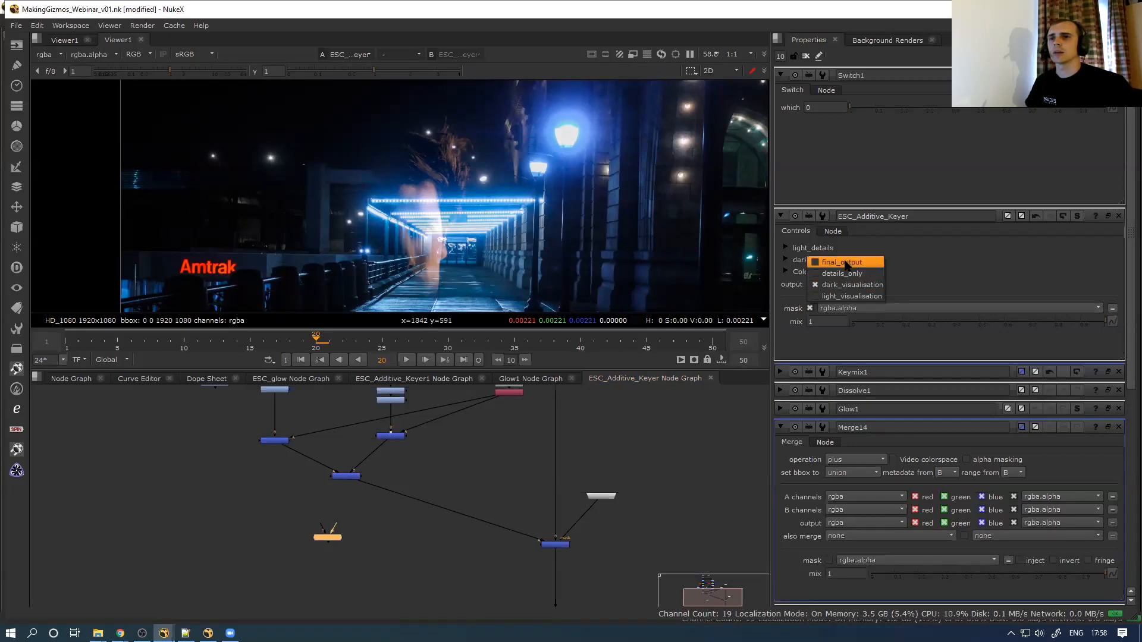
click(844, 286)
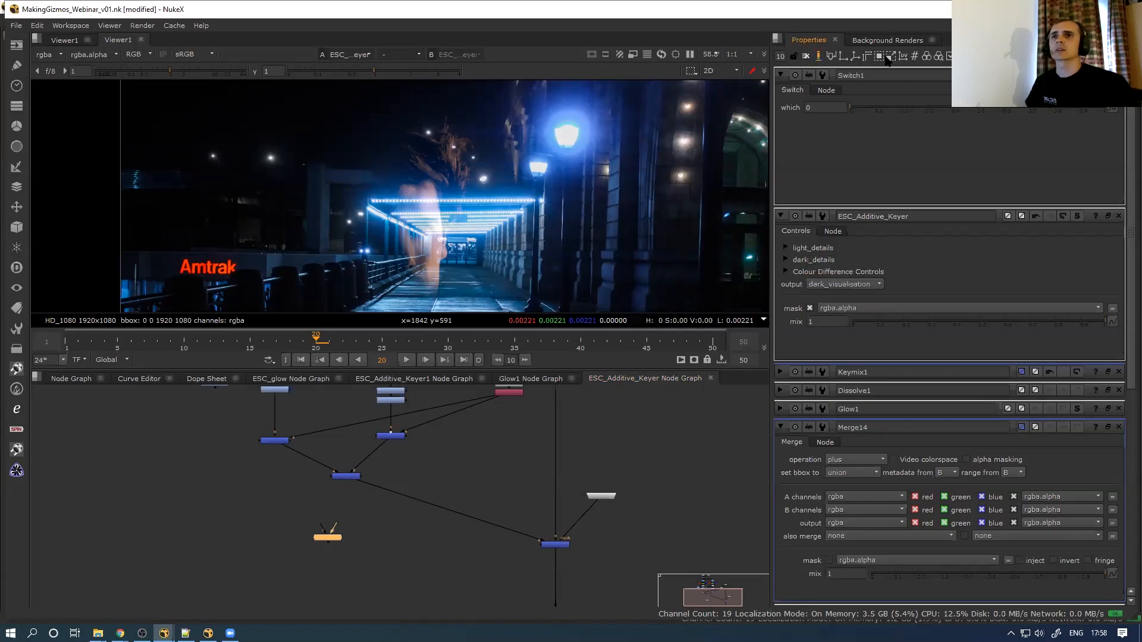
click(819, 57)
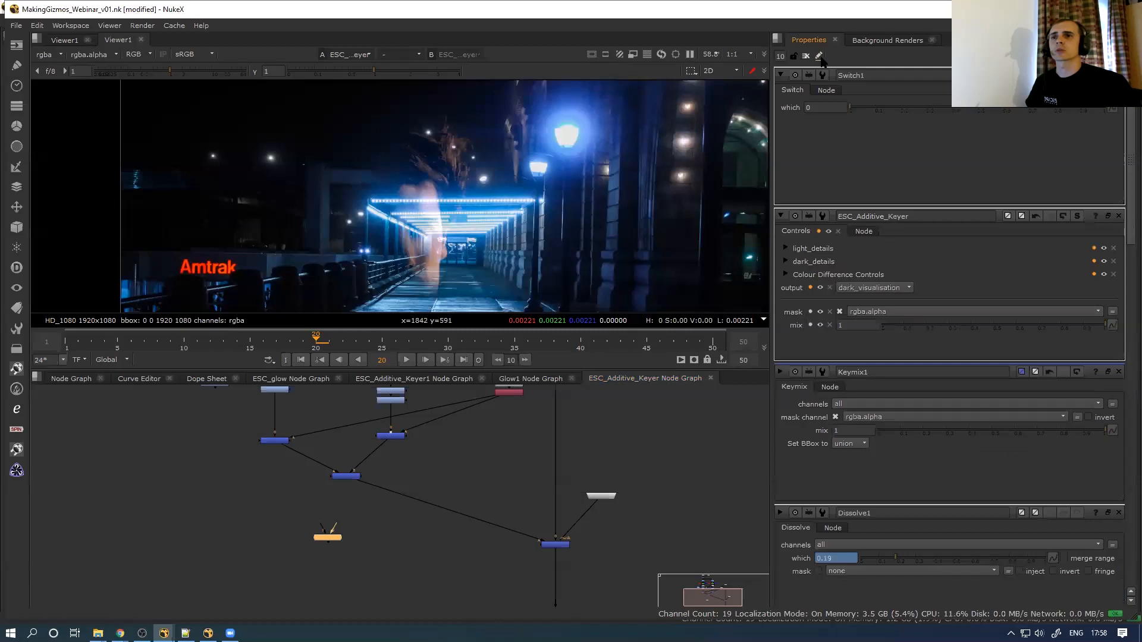
click(851, 285)
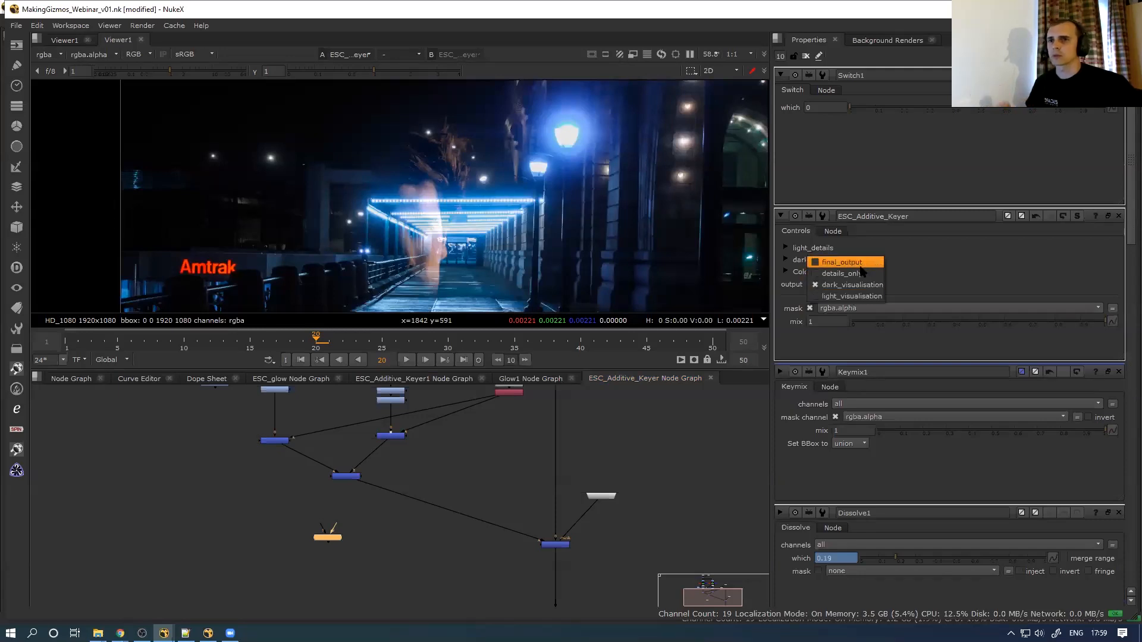
click(852, 282)
Insert Switch1 between Merge14 and Output1 and set the keyer output to details_only
scroll(319, 542, up, 2)
drag(333, 542, 454, 568)
middle_drag(459, 519, 406, 494)
drag(404, 542, 557, 554)
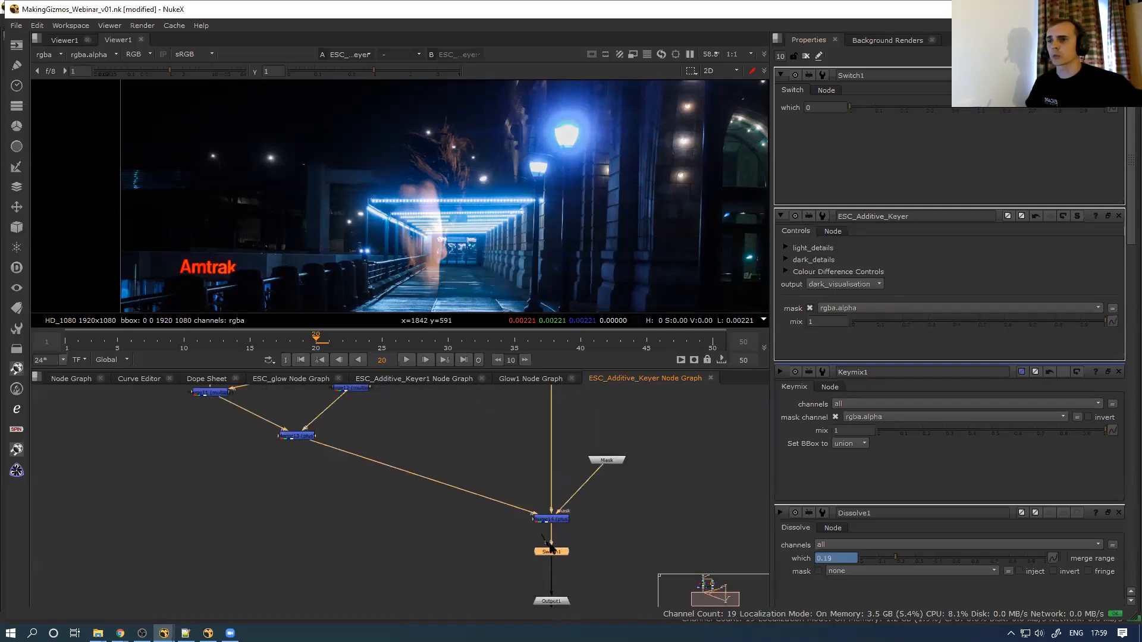
click(870, 287)
click(845, 260)
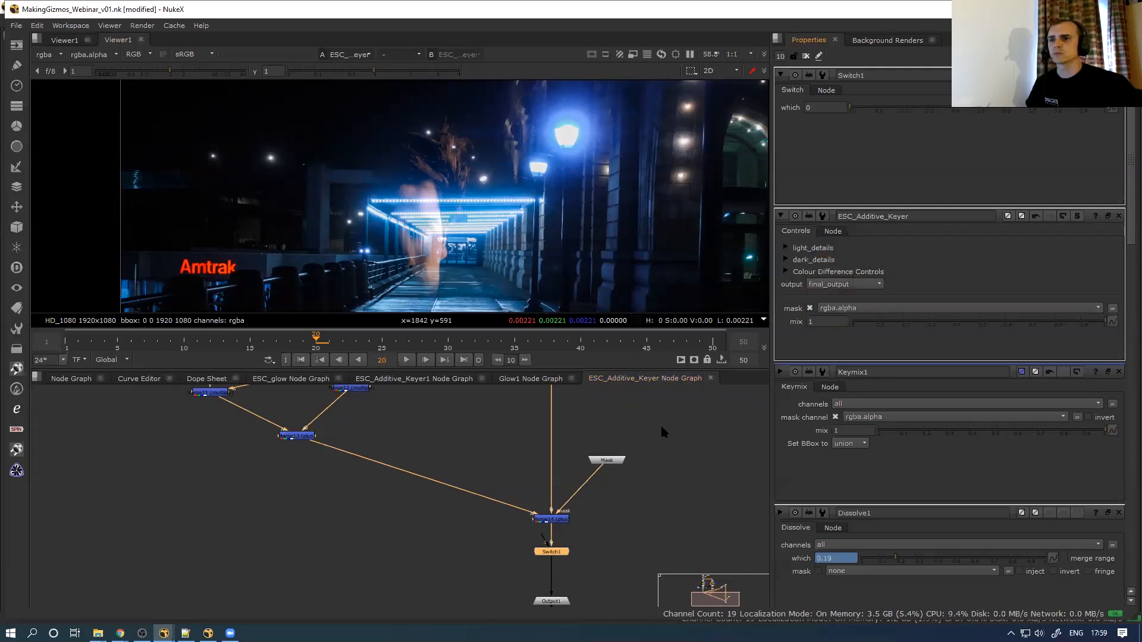
click(826, 286)
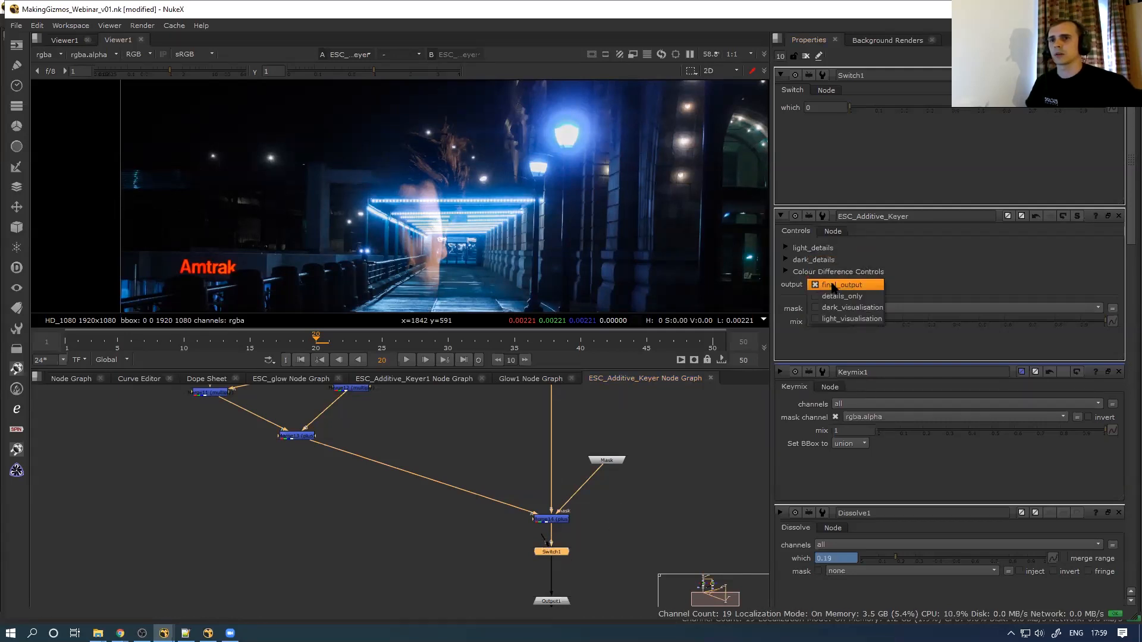
click(830, 297)
Wire Merge13 and two other upstream nodes into Switch1's extra inputs, keeping details_only output
drag(541, 537, 333, 452)
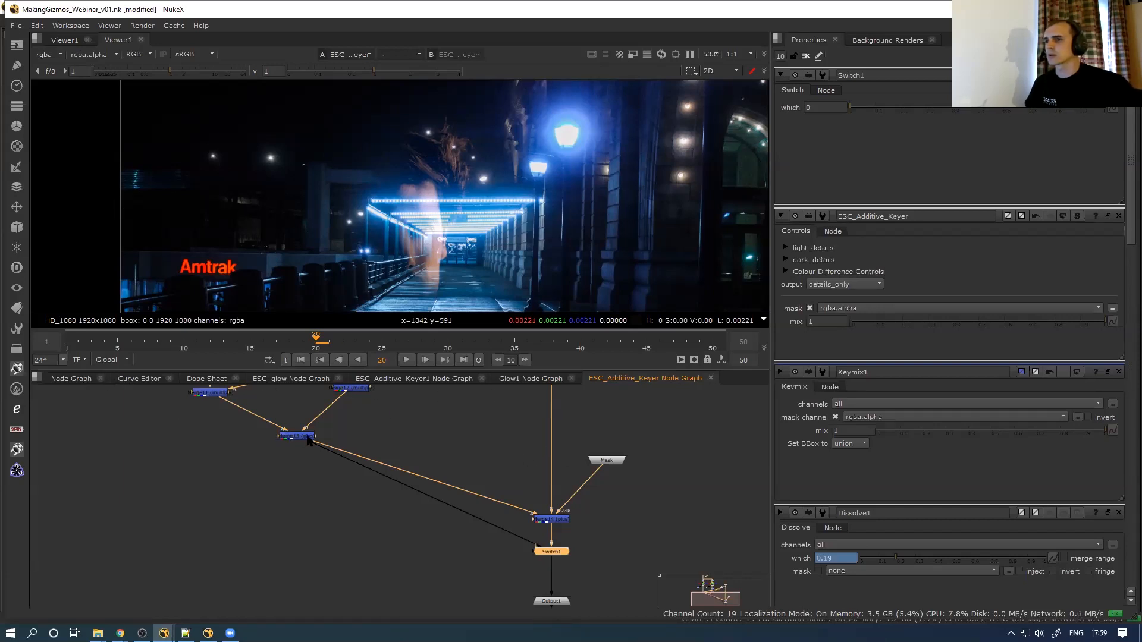
scroll(487, 527, down, 3)
click(510, 545)
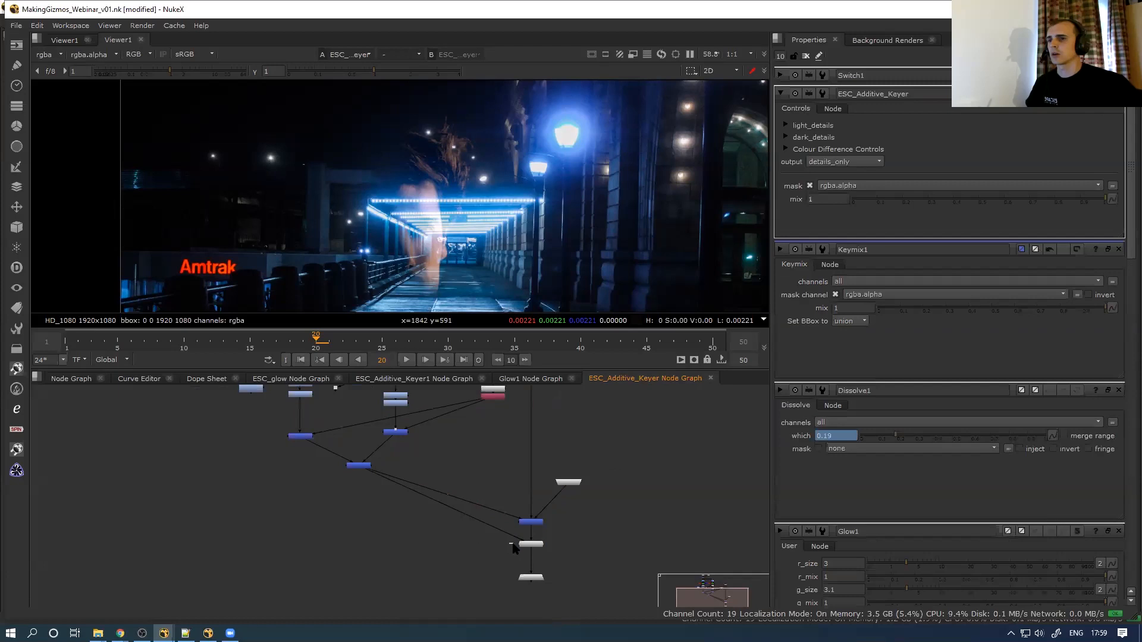
drag(512, 545, 251, 390)
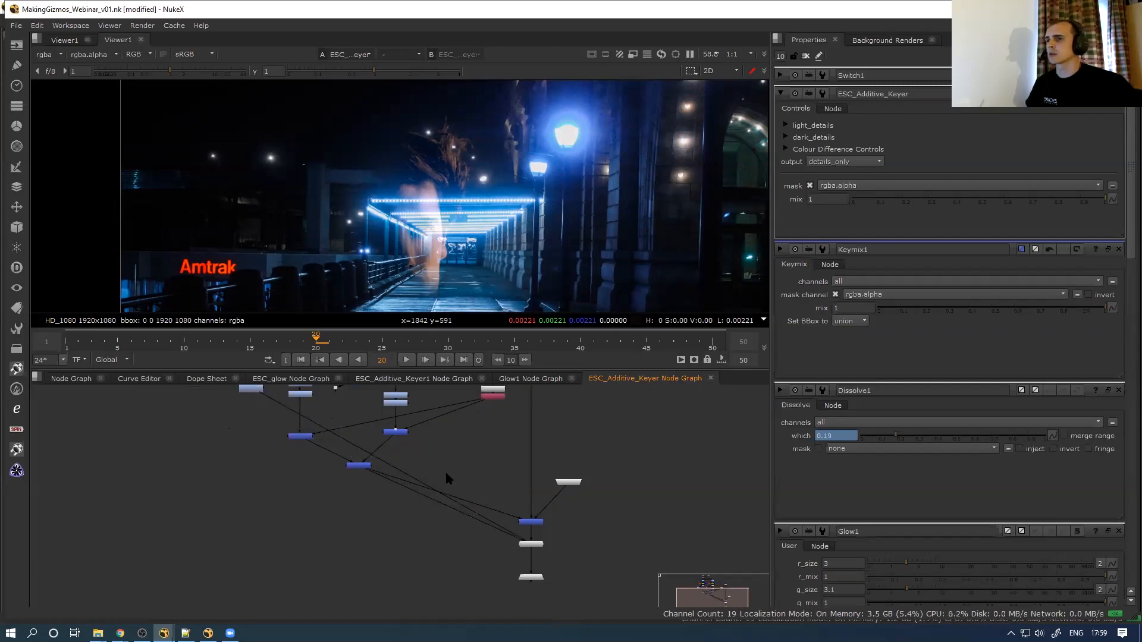
drag(514, 545, 322, 388)
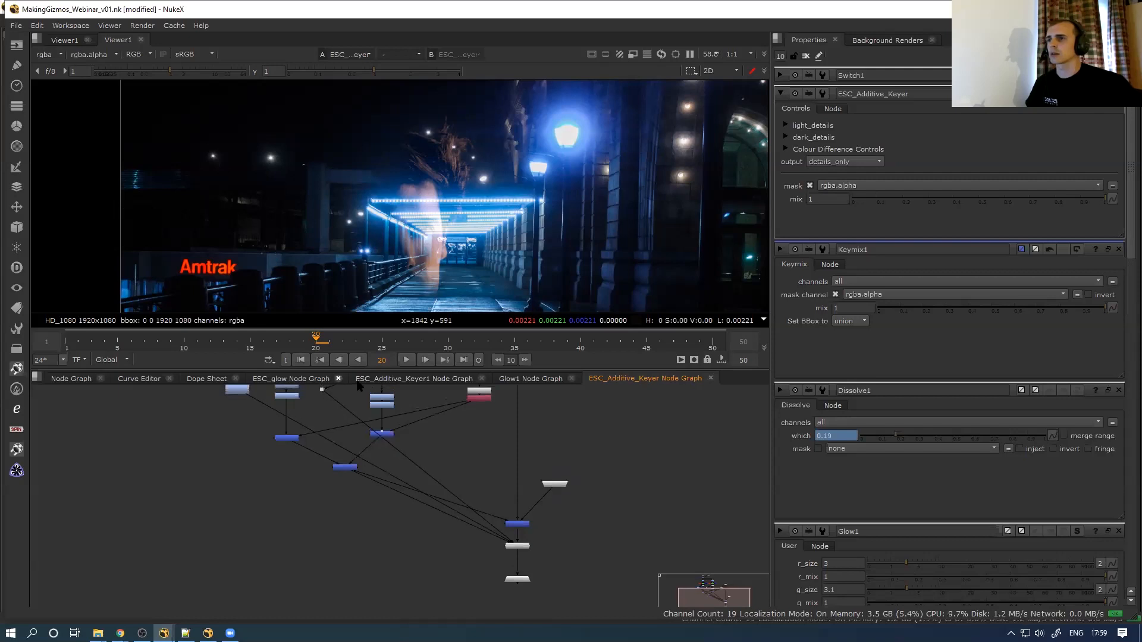
click(849, 163)
click(849, 163)
Open Switch1's properties in a floating window
scroll(489, 534, up, 3)
double_click(543, 560)
middle_drag(543, 562, 390, 483)
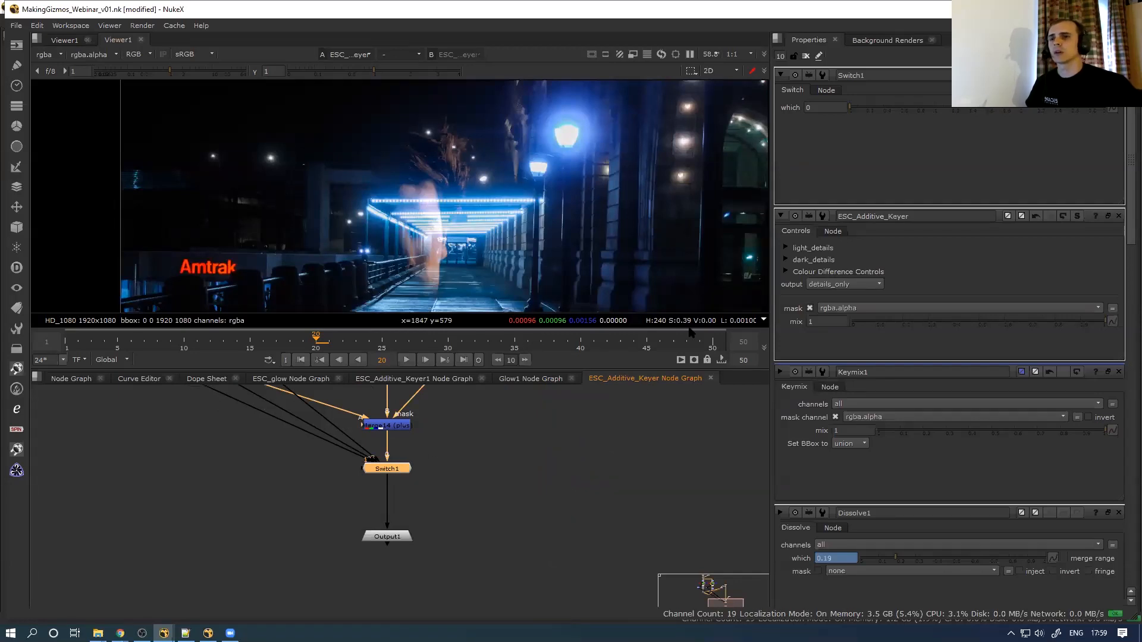
scroll(401, 488, down, 3)
click(403, 488)
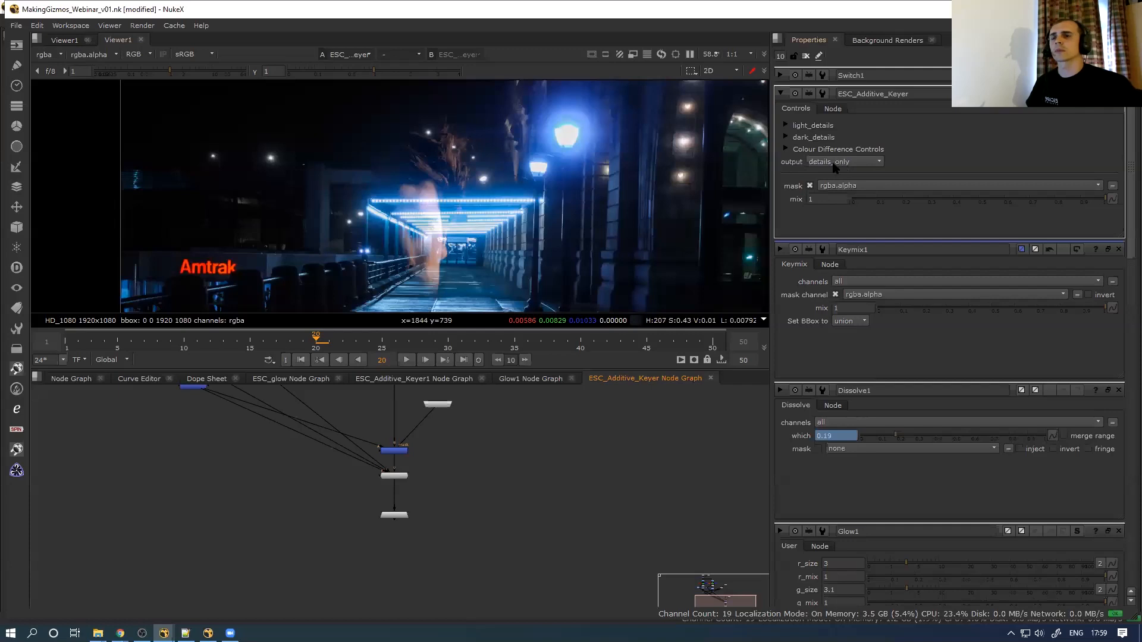
ctrl+double_click(402, 478)
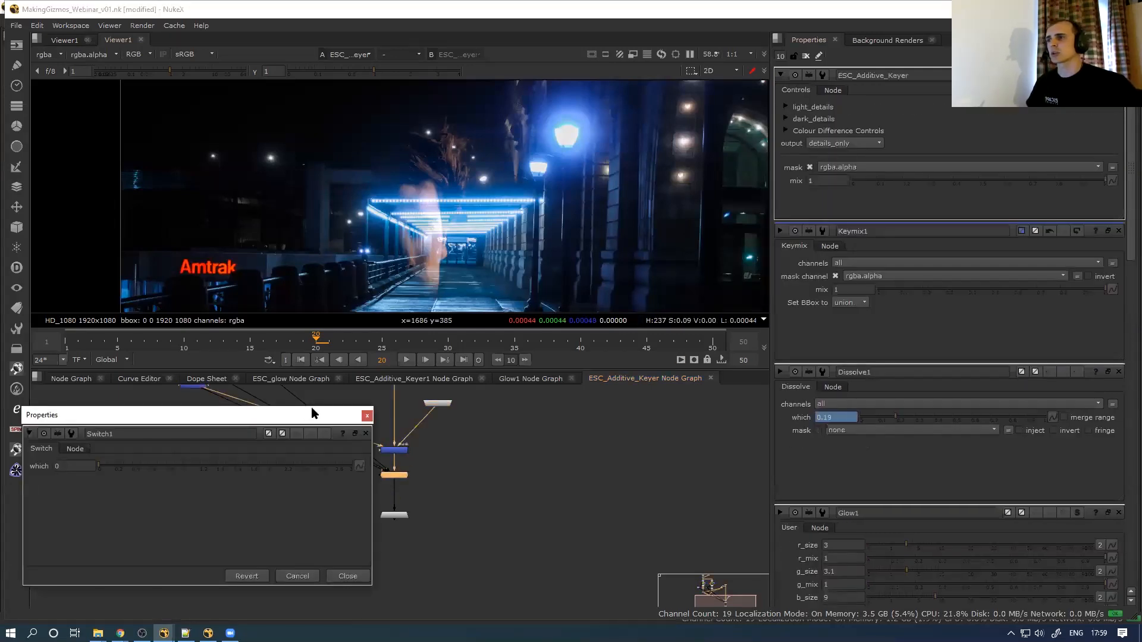
Move Switch1's properties over the viewer and keep the keyer output on details_only
drag(311, 414, 608, 96)
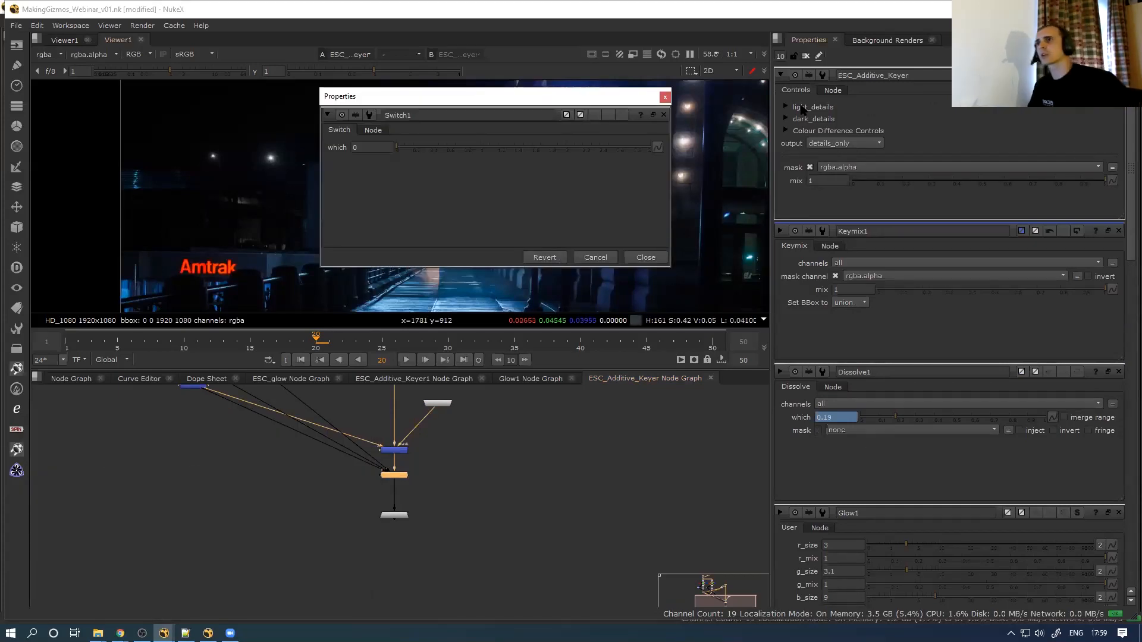
click(869, 147)
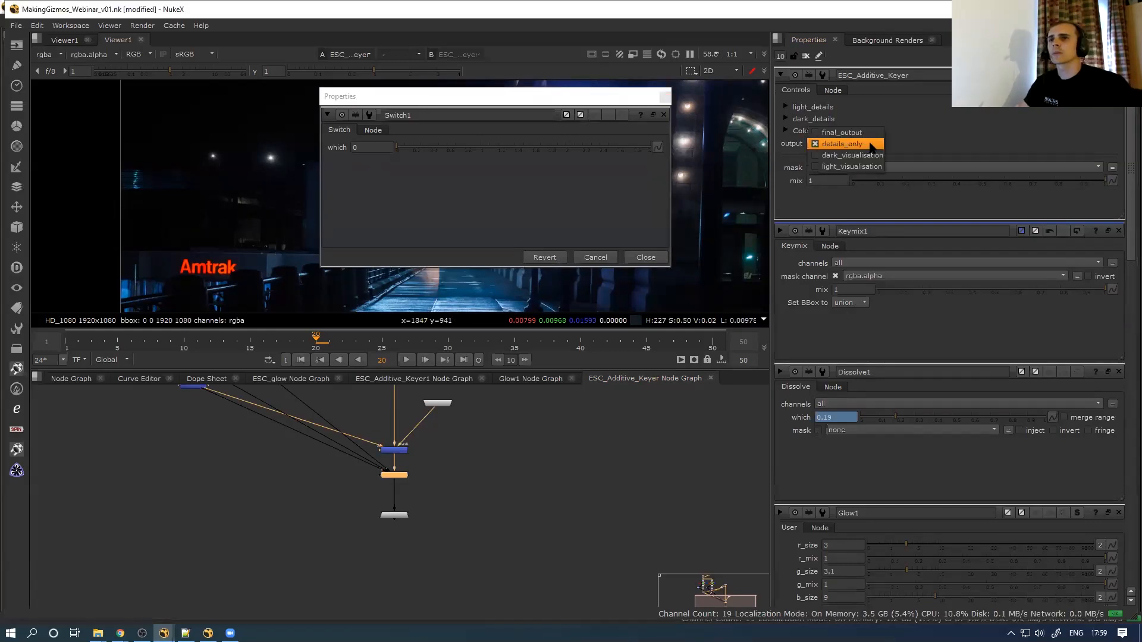
click(851, 133)
click(849, 145)
click(850, 156)
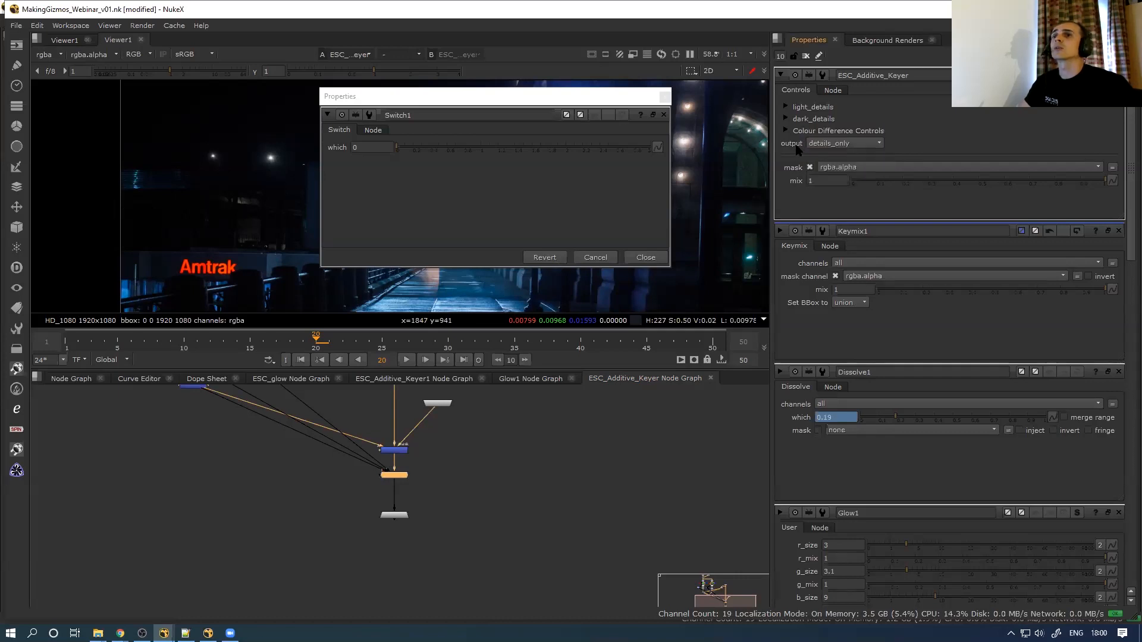
Drive Switch1's which knob with the expression parent.output
click(381, 148)
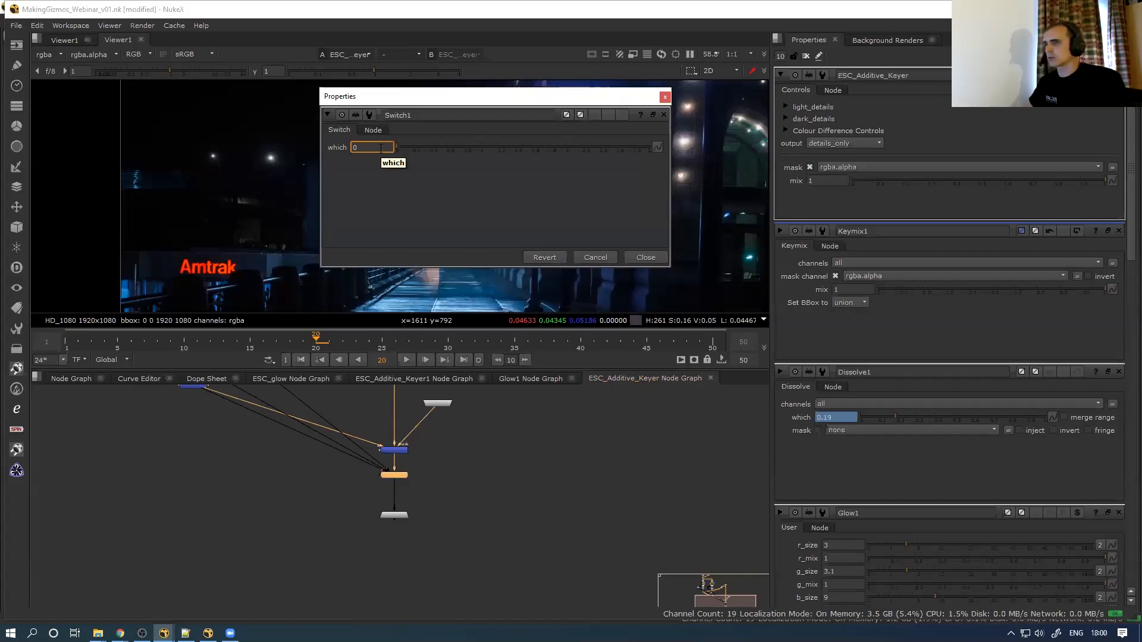
key(equal)
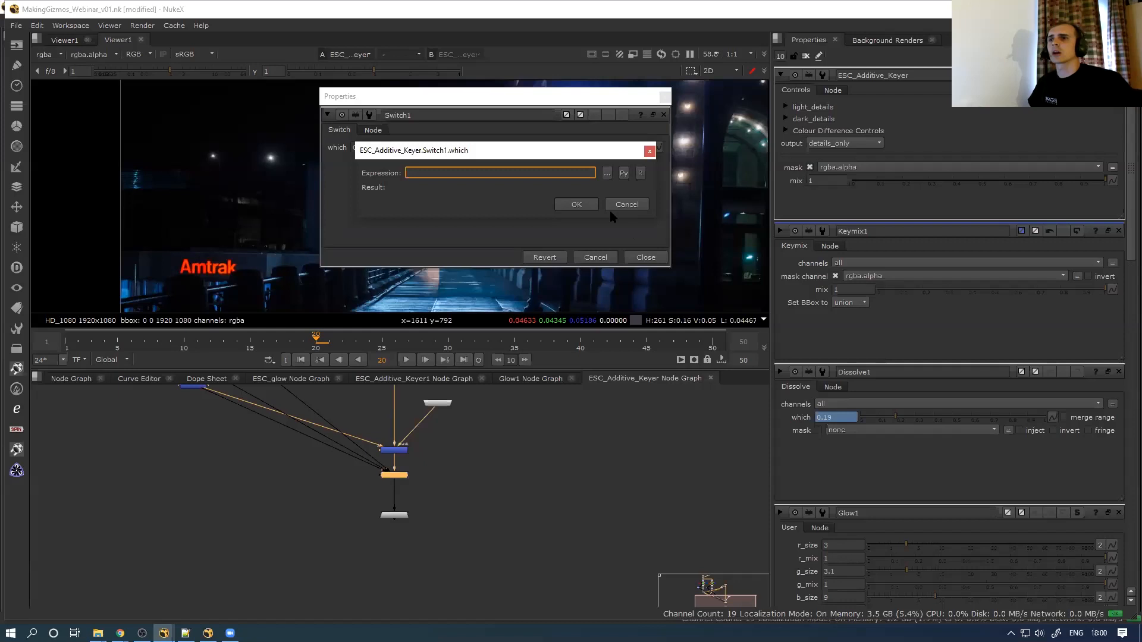
click(630, 204)
click(827, 144)
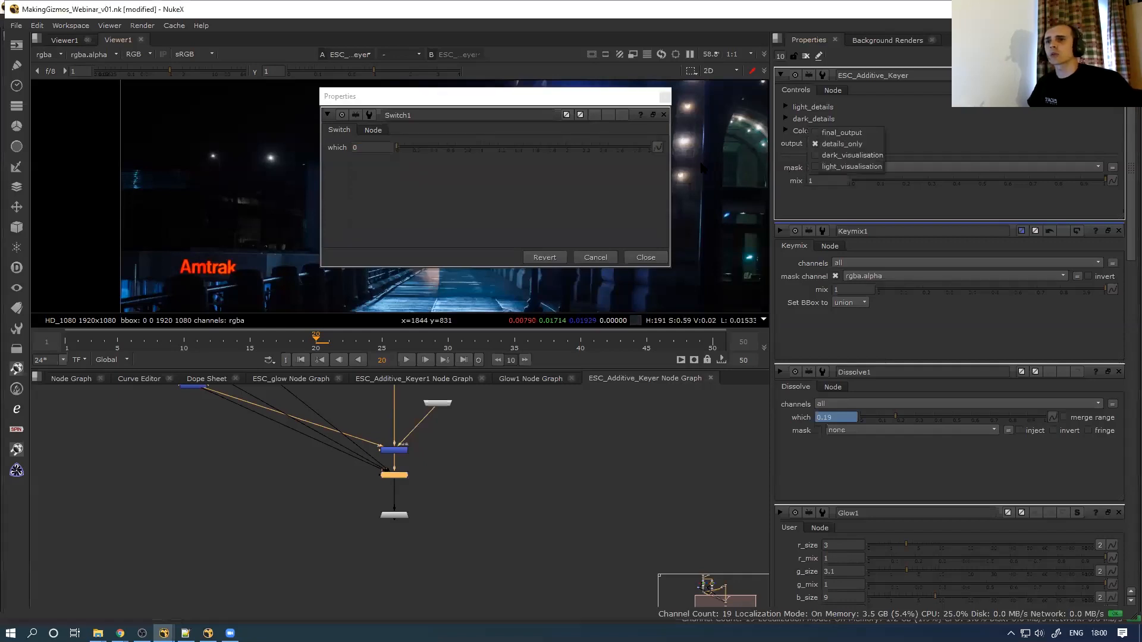
click(380, 145)
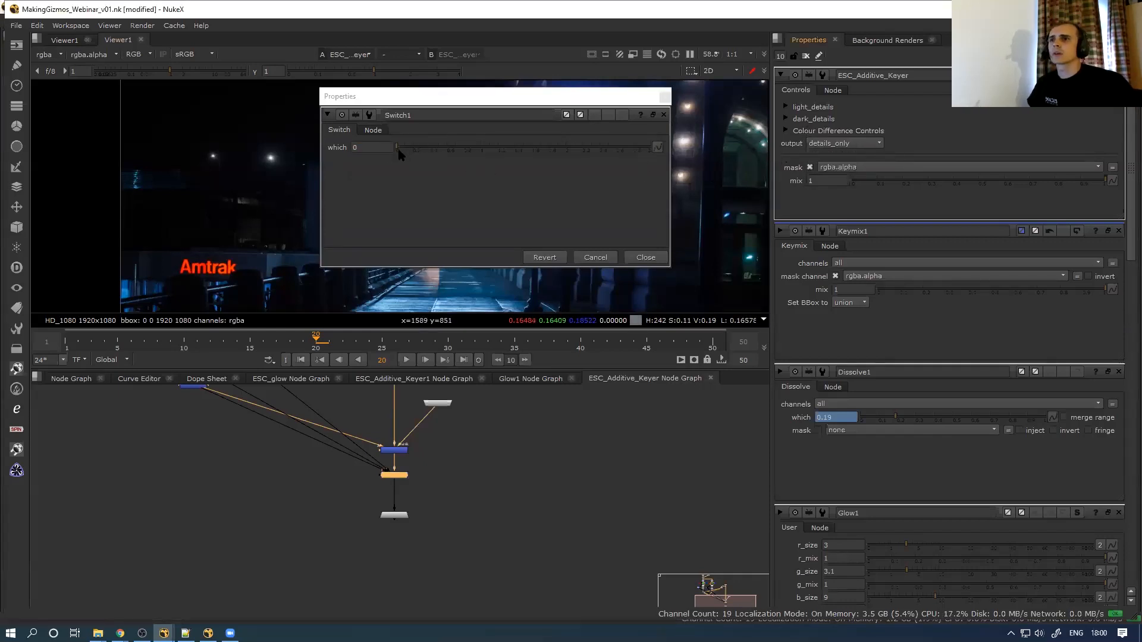
click(372, 148)
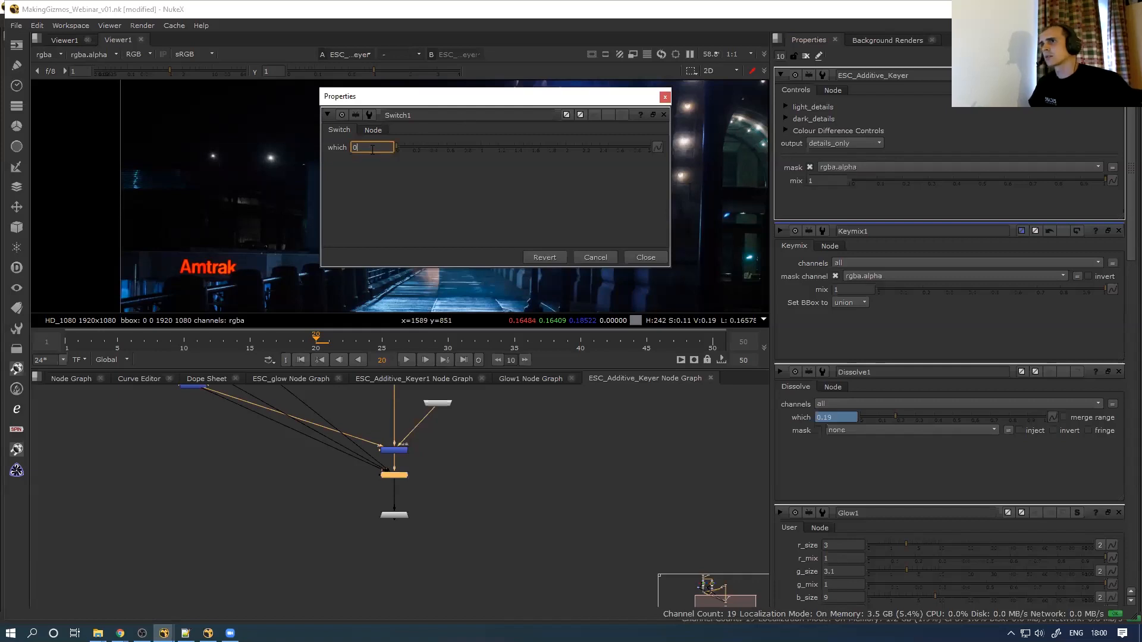
key(equal)
text(par)
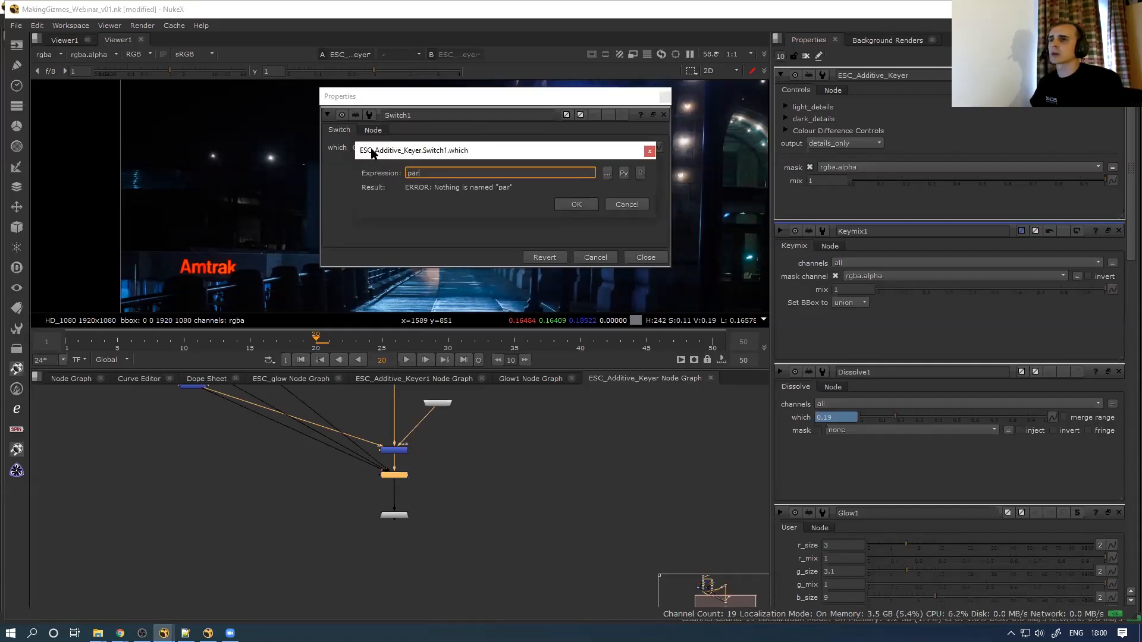
text(ent.output)
key(Return)
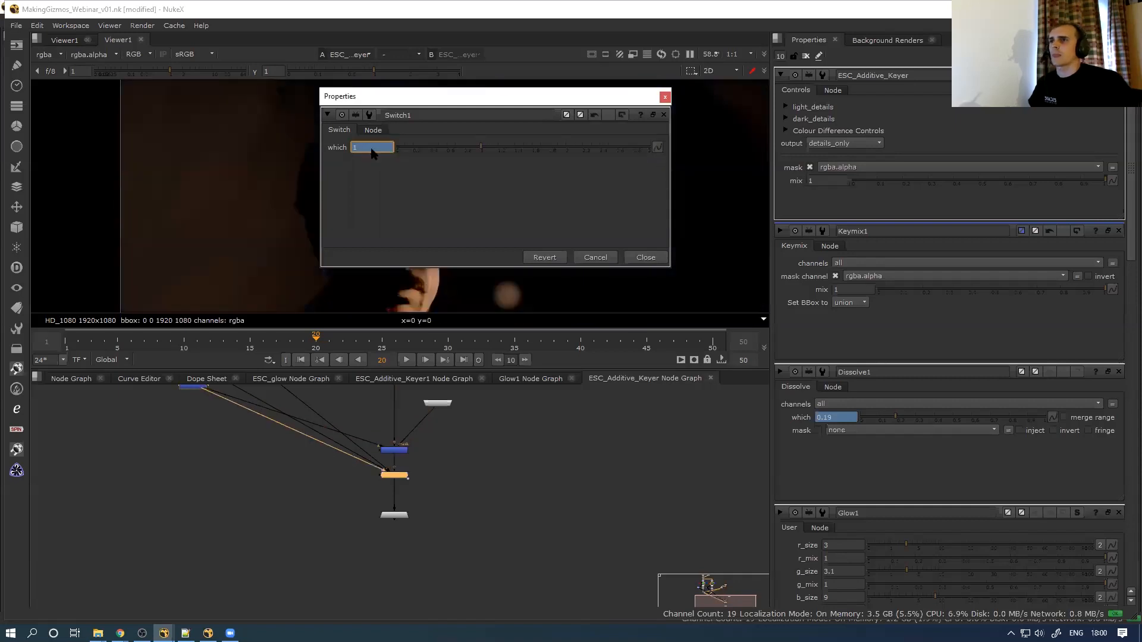
click(874, 148)
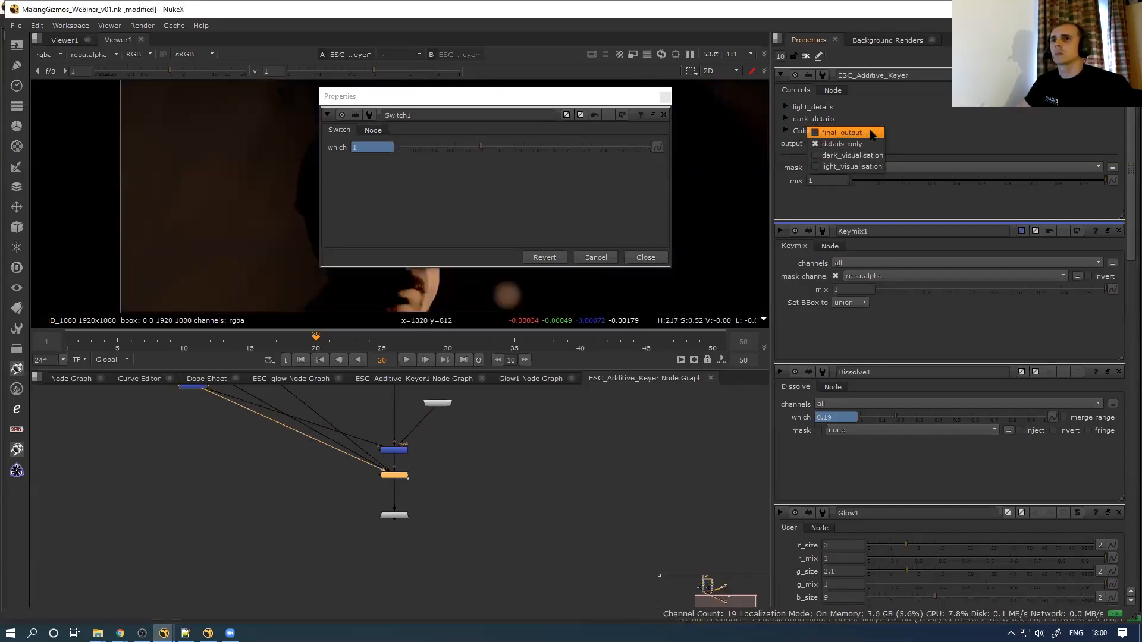
Test the switch by cycling output through final_output, details_only, dark_visualisation and light_visualisation
click(863, 137)
click(862, 143)
click(862, 155)
click(861, 144)
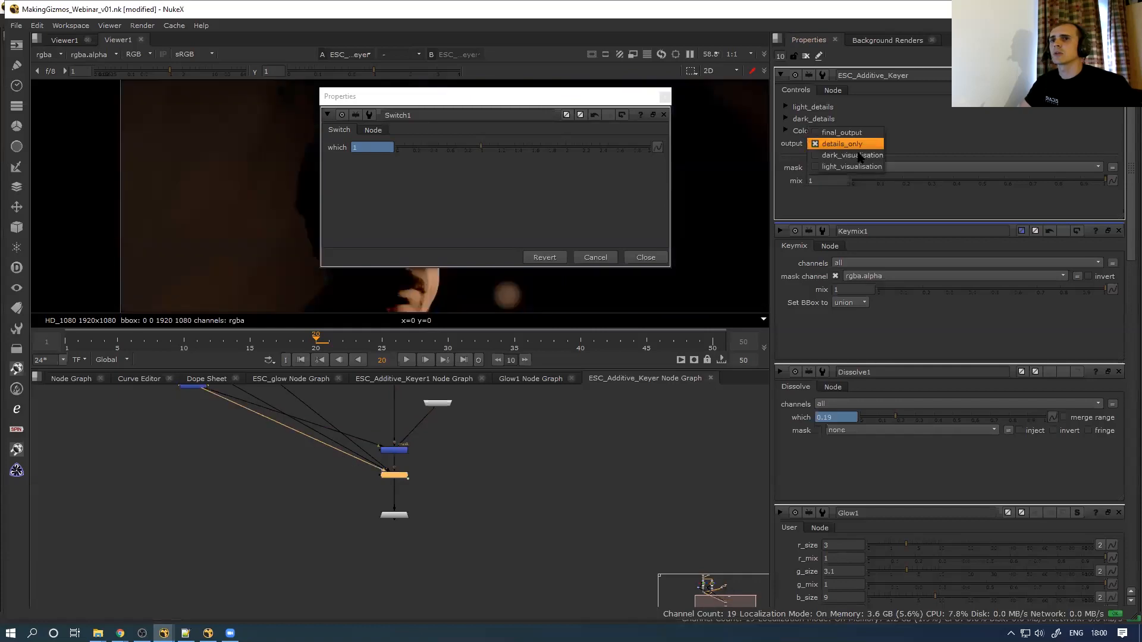
click(859, 156)
click(860, 144)
click(861, 156)
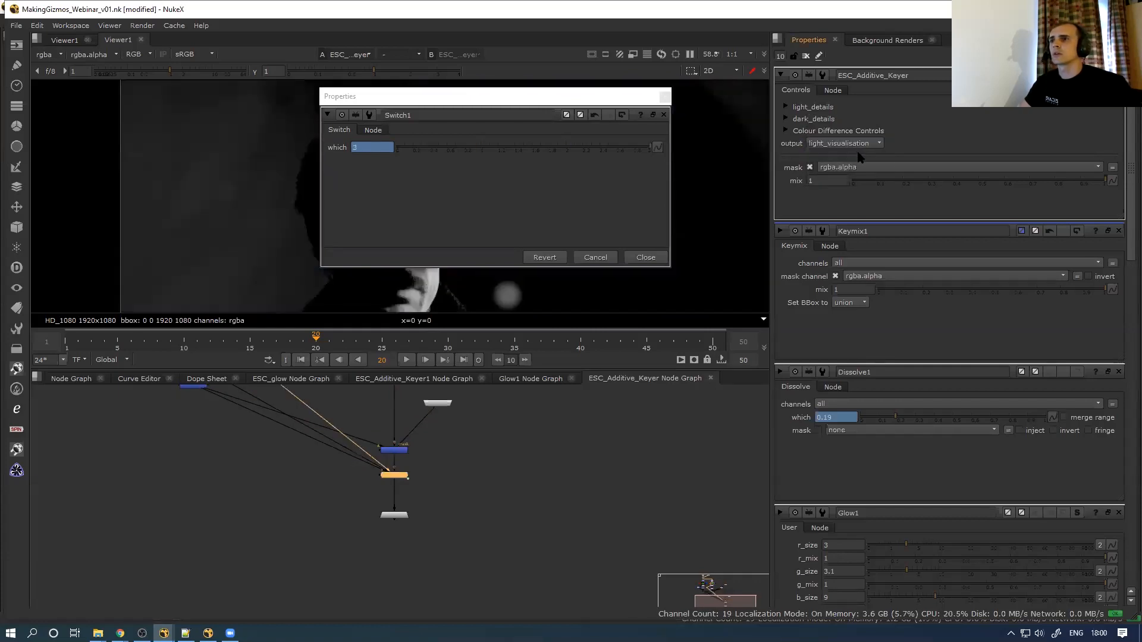
click(654, 260)
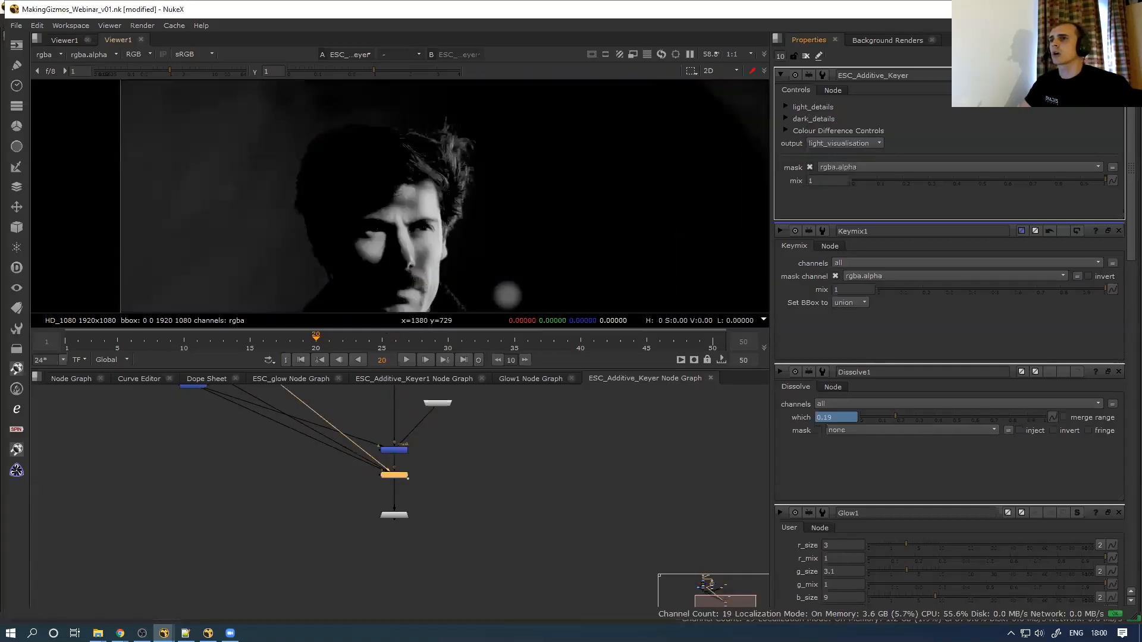
Compare final_output, details_only and dark_visualisation results at frame 28
click(854, 144)
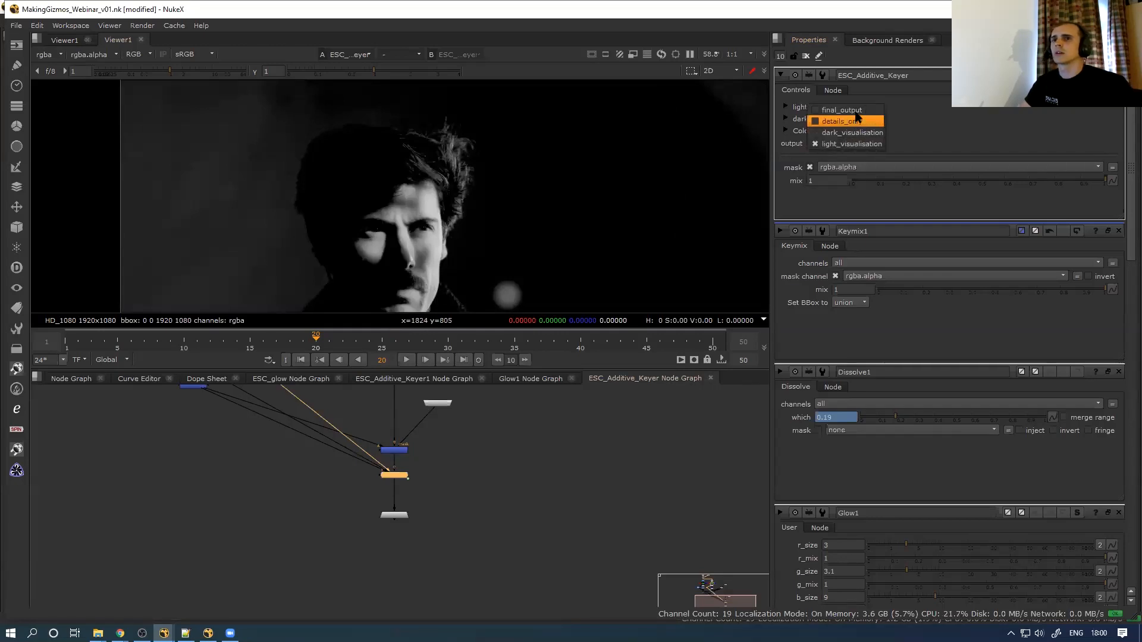
click(857, 109)
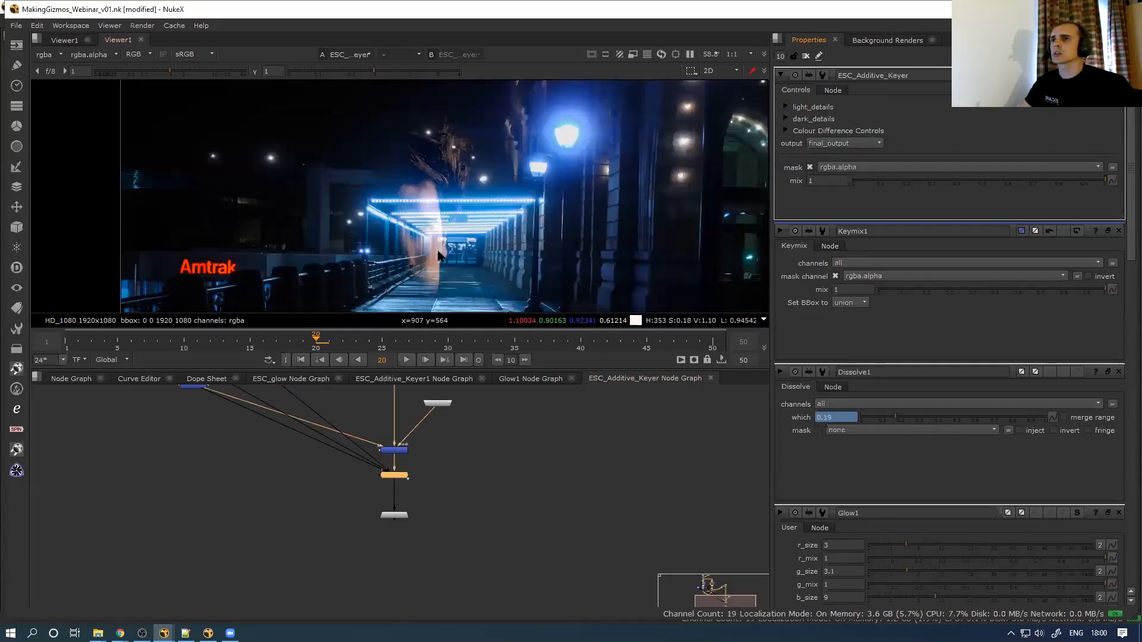
click(832, 143)
click(833, 156)
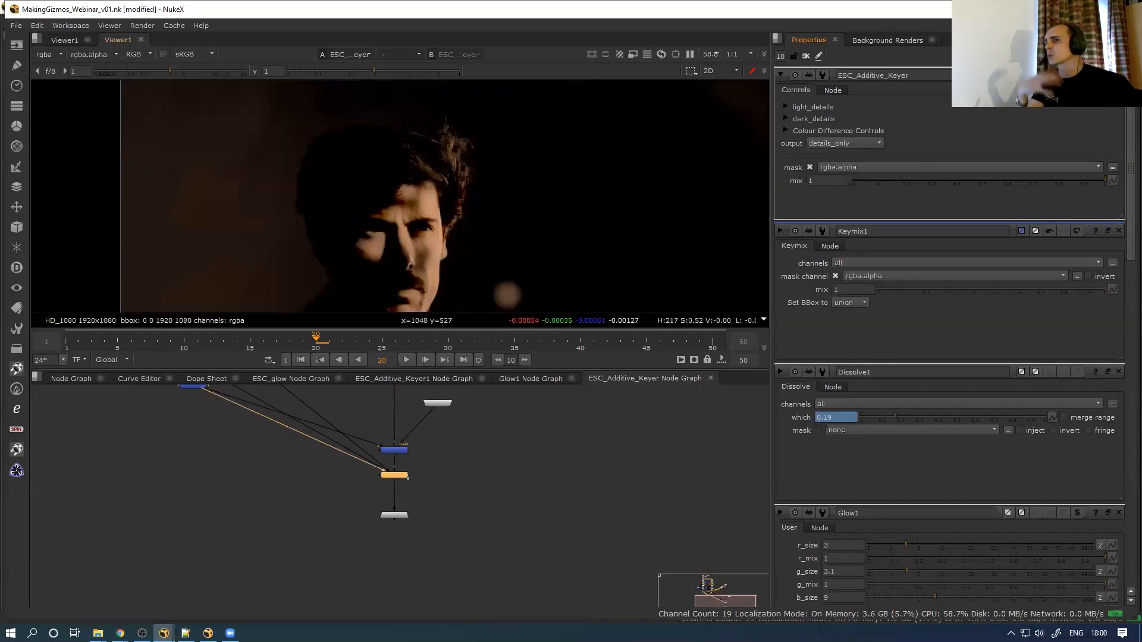
click(855, 145)
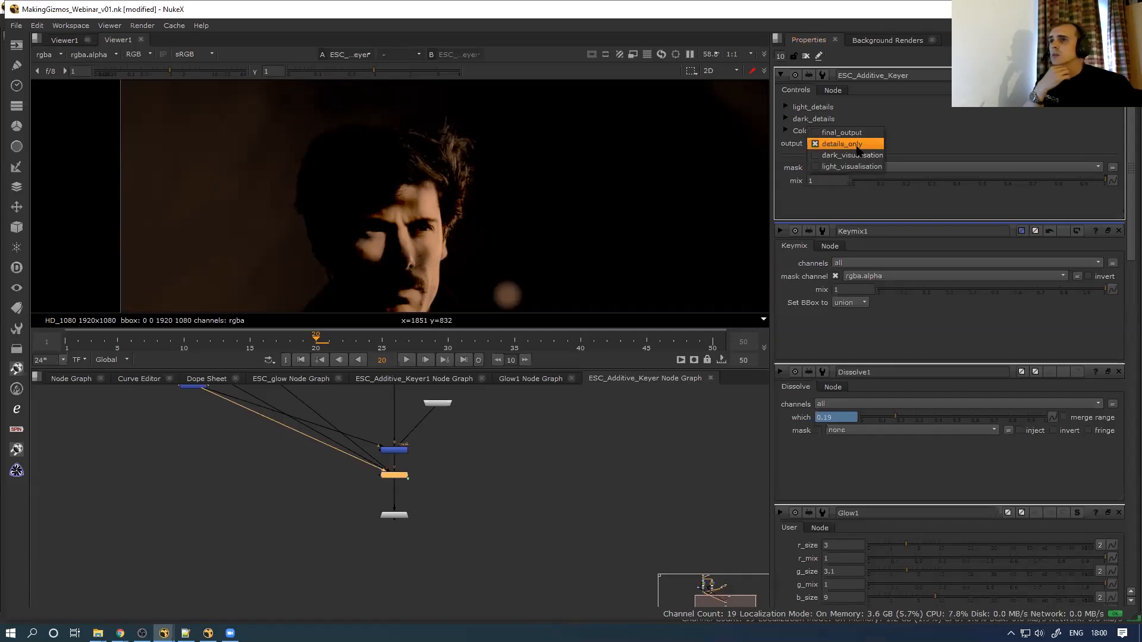
click(861, 156)
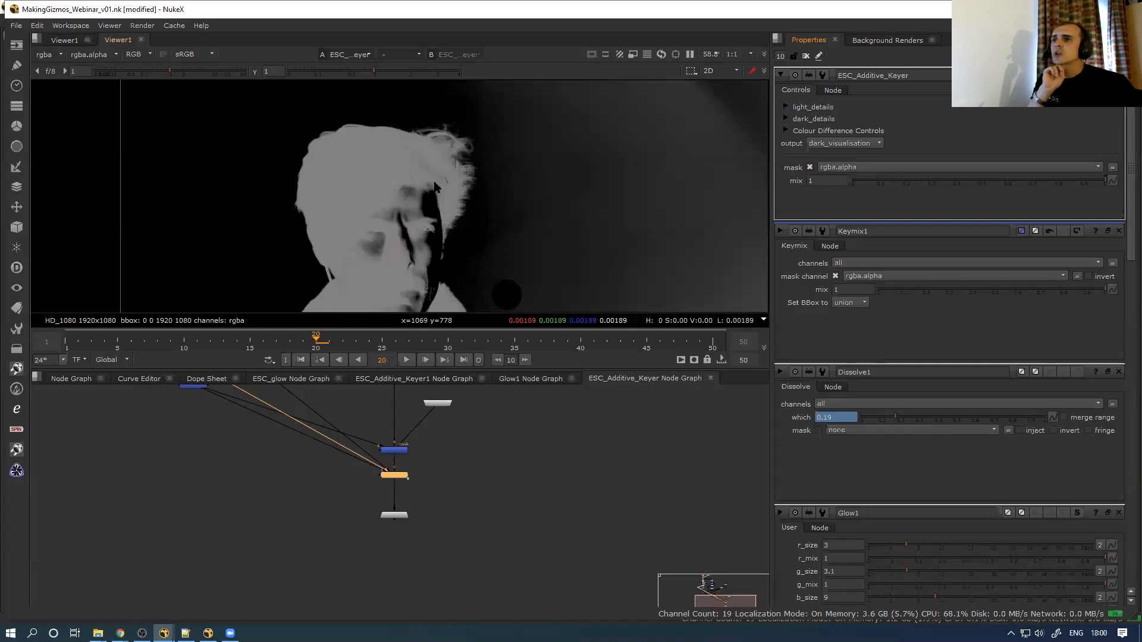
click(423, 342)
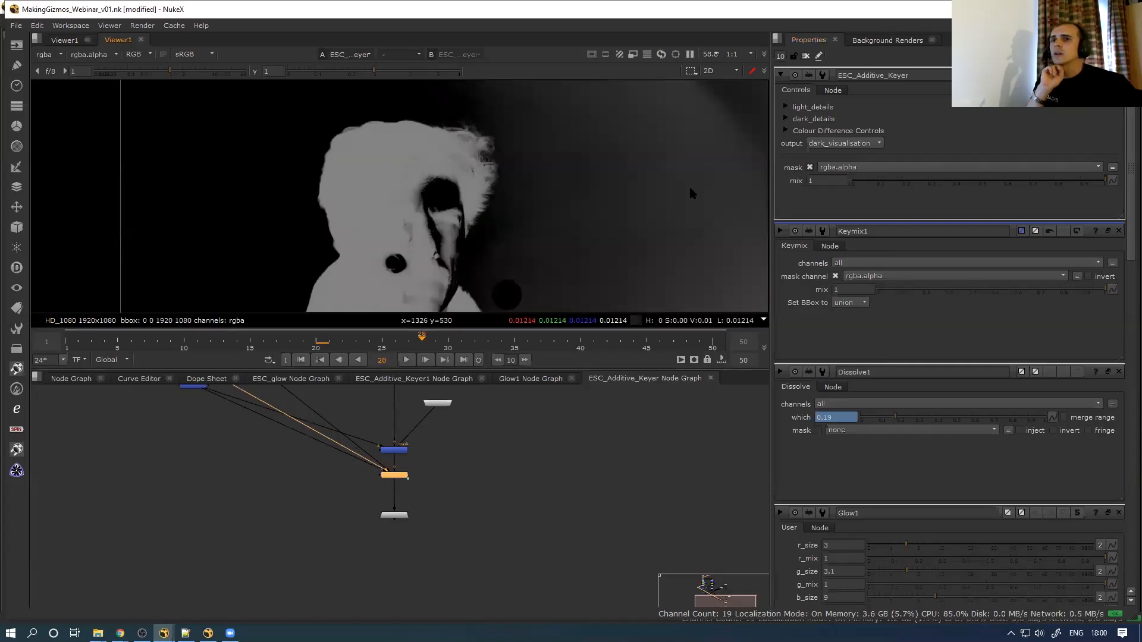
Raise darks_difference green to 0.305 and set the output back to final_output
click(785, 130)
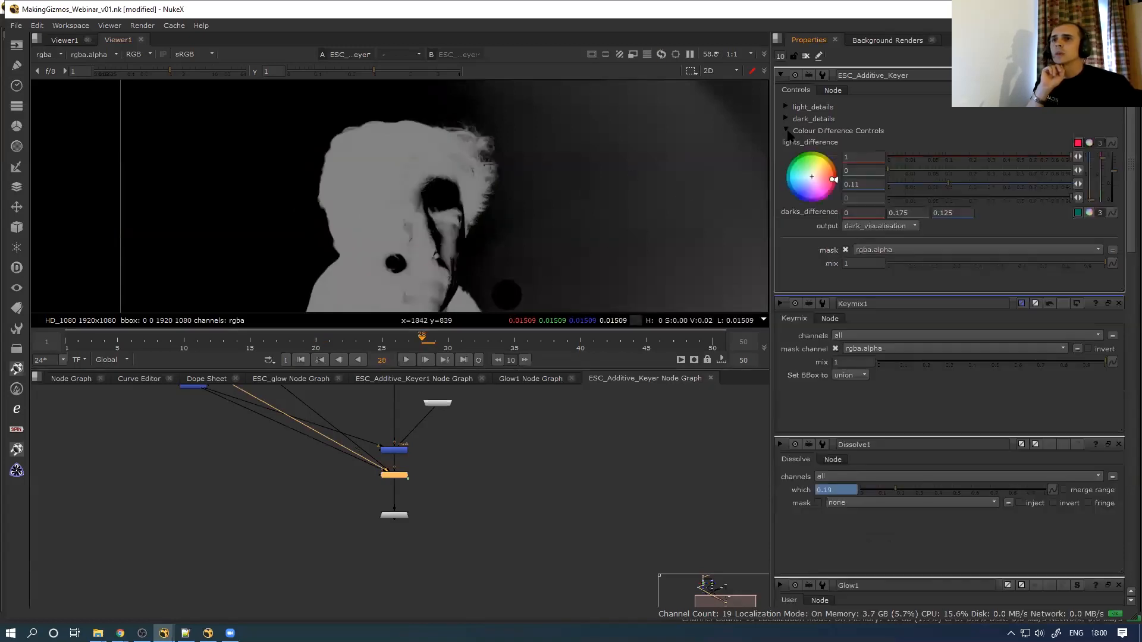
click(1078, 214)
drag(985, 240, 964, 264)
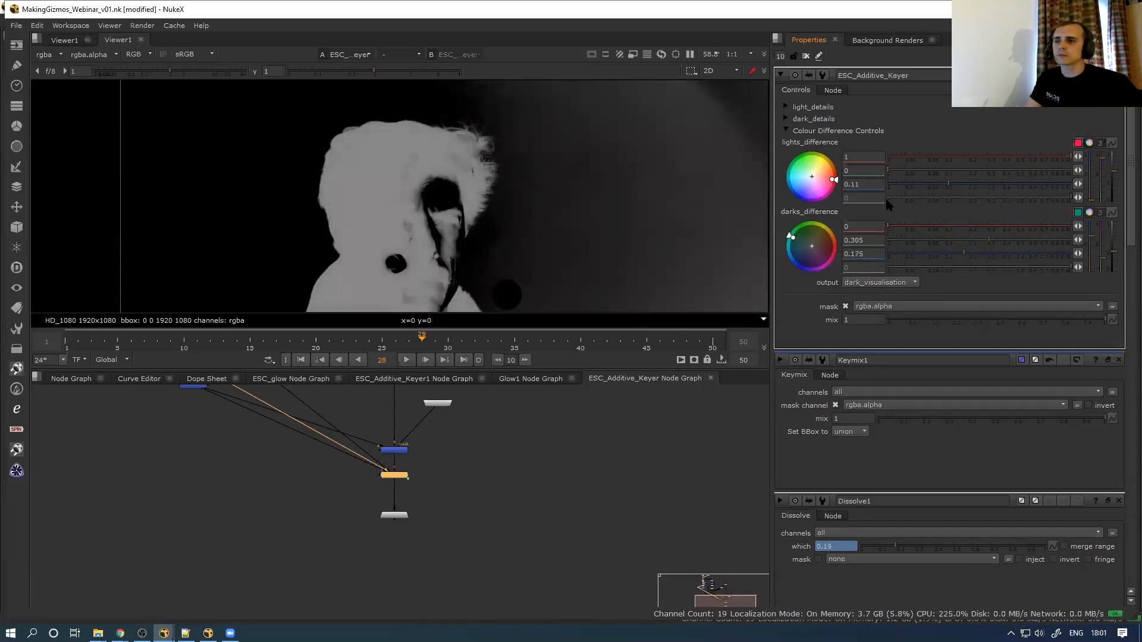
click(879, 282)
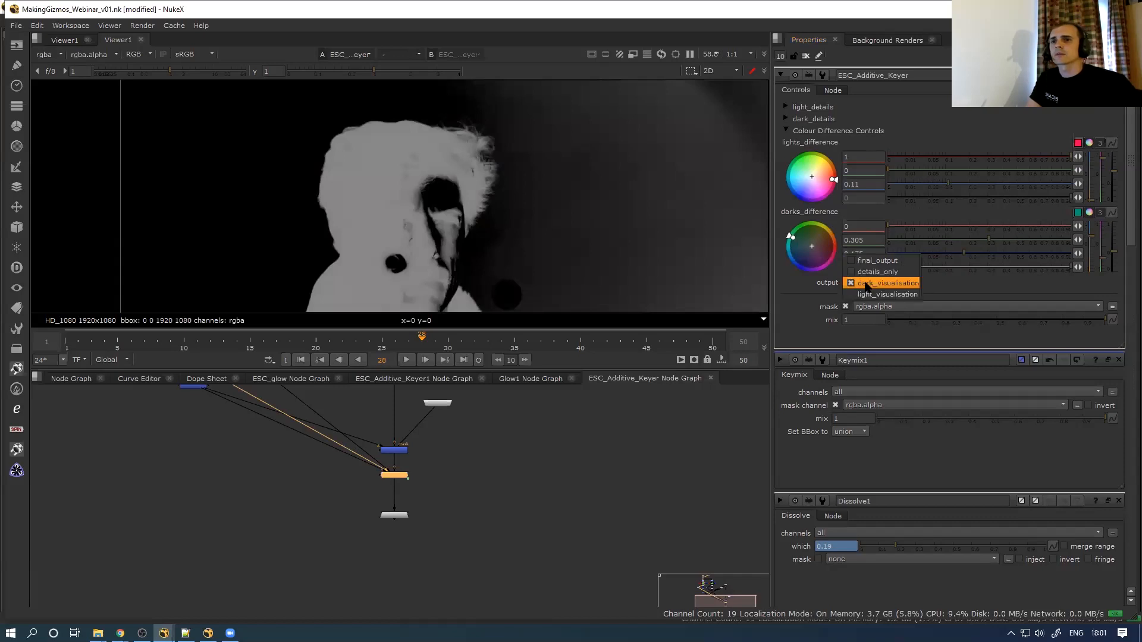
click(861, 253)
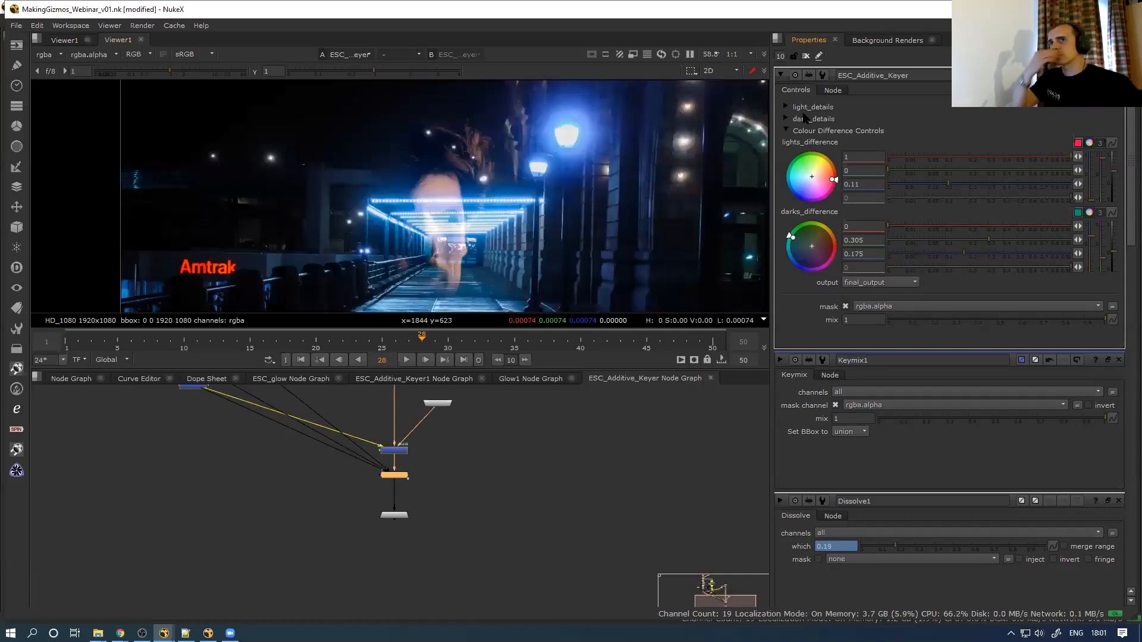
click(786, 131)
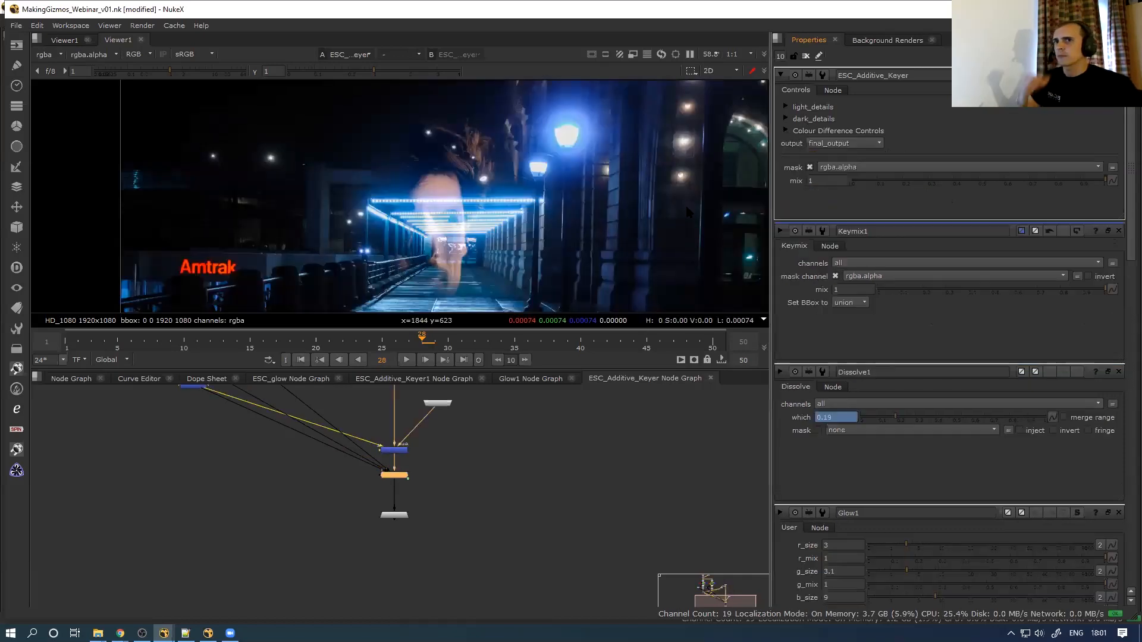
Show the main Node Graph with the keyer node and its inputs in view
click(71, 379)
middle_drag(500, 483, 363, 470)
scroll(366, 467, up, 4)
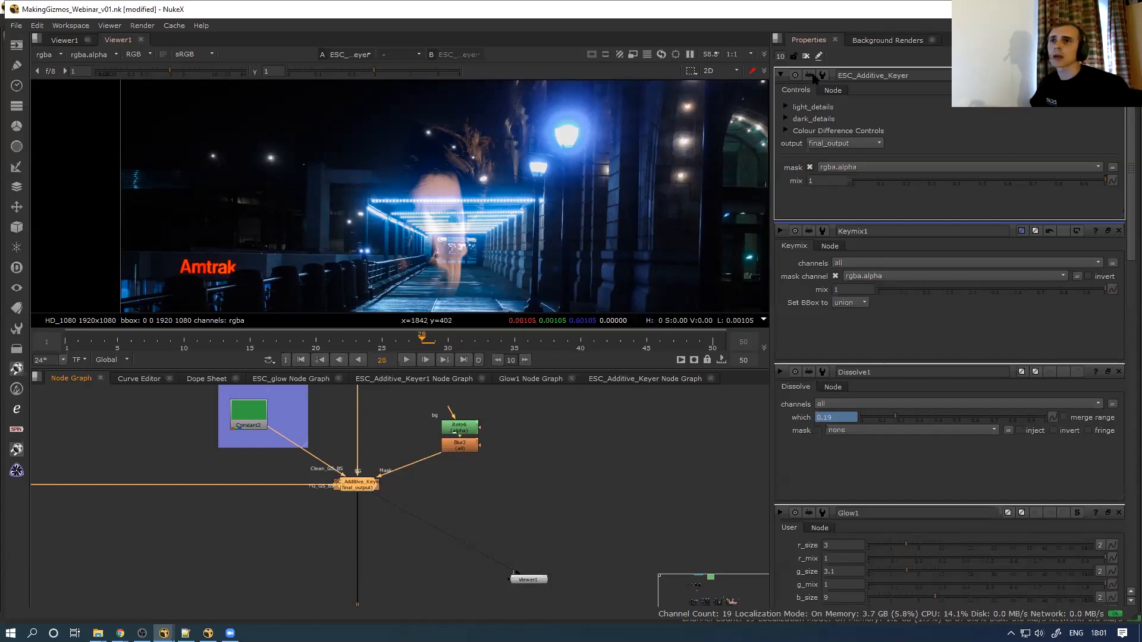
Close all property panels, then reopen only the ESC_Additive_Keyer controls
click(806, 56)
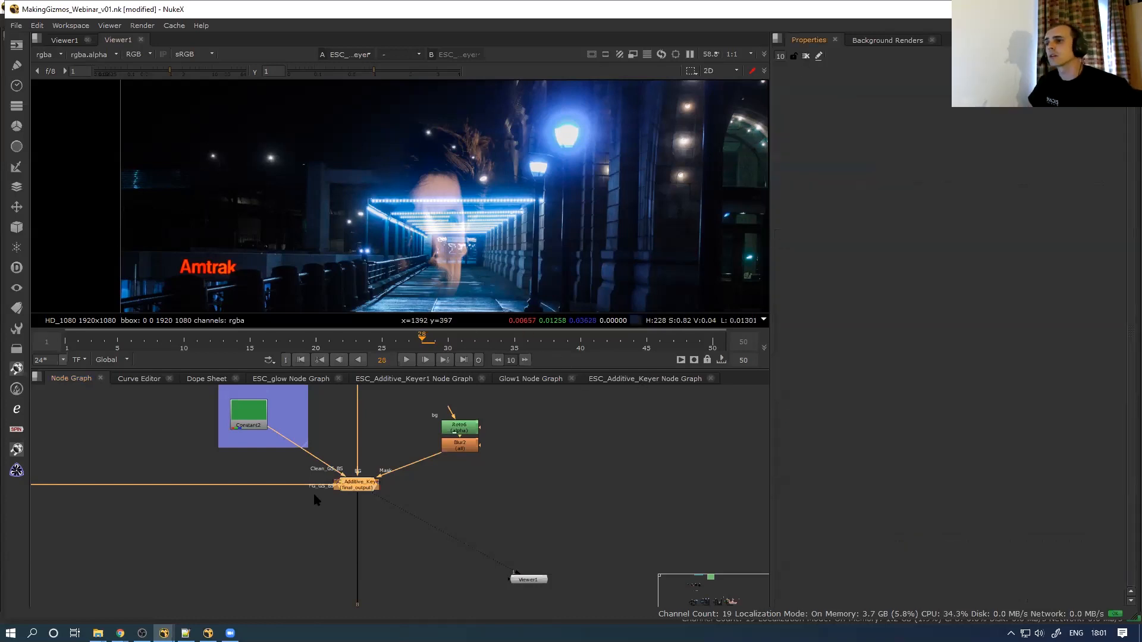
scroll(312, 502, up, 2)
drag(303, 534, 437, 436)
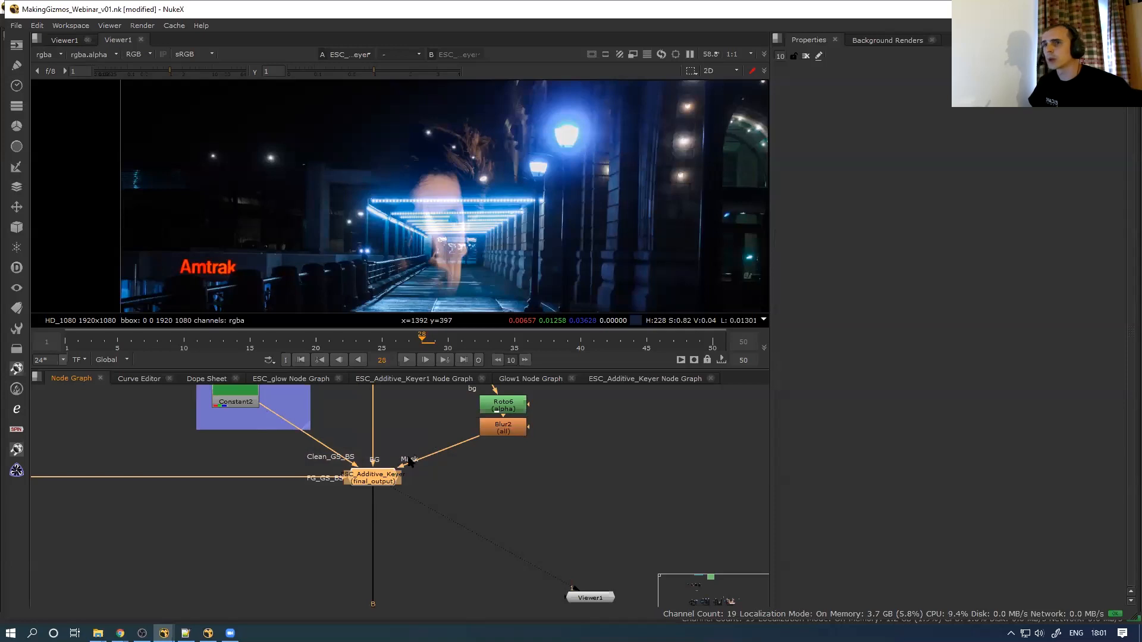
click(333, 516)
click(367, 479)
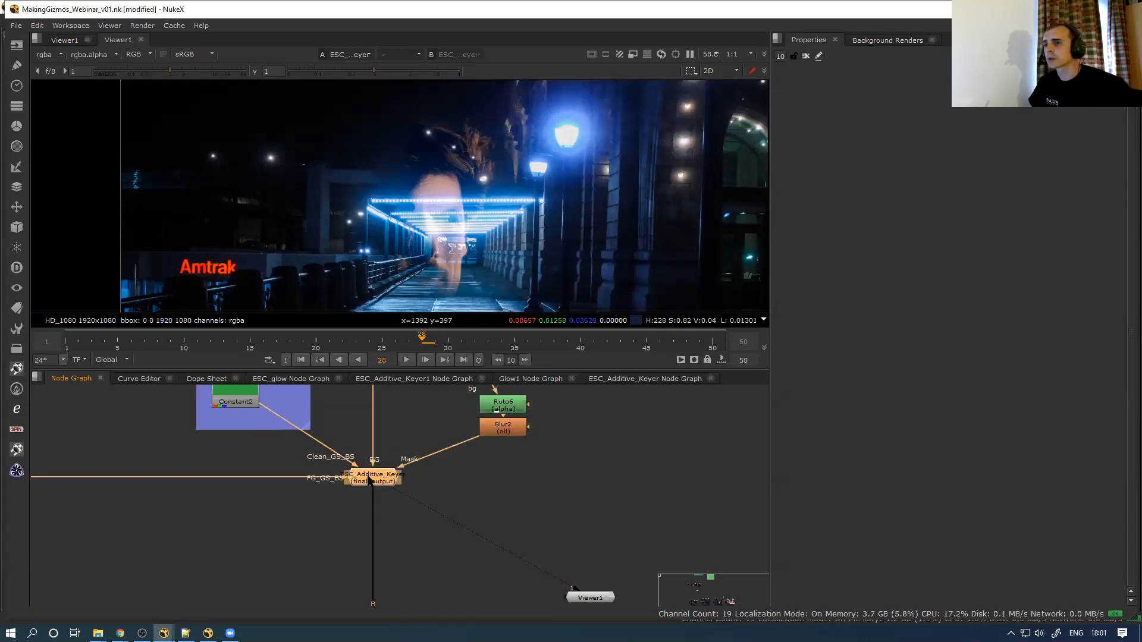
double_click(370, 478)
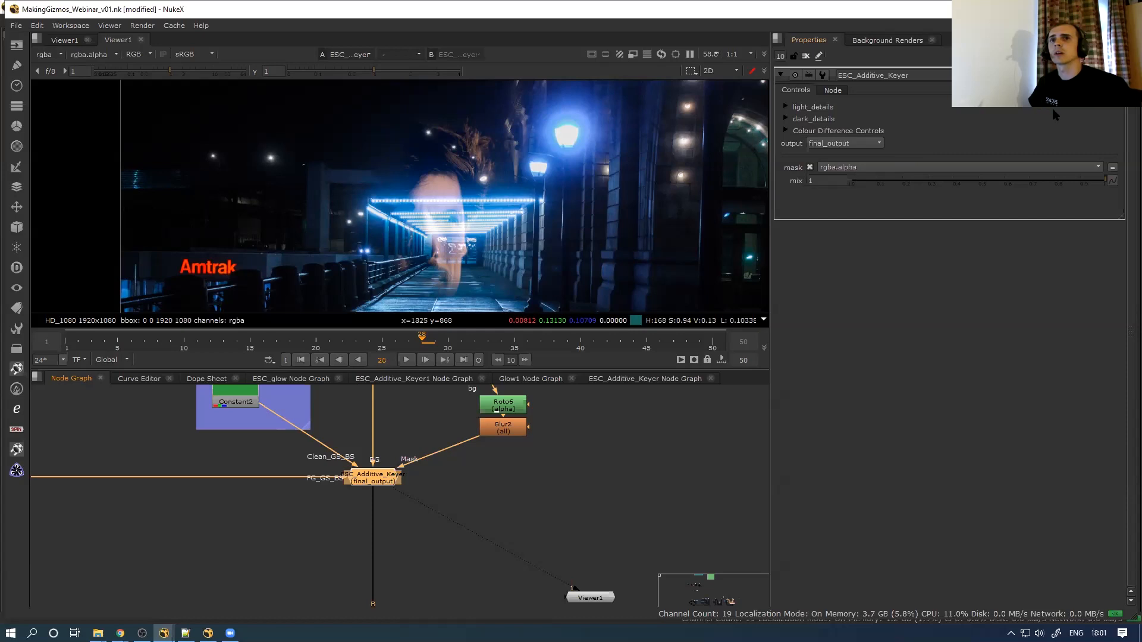
Read through the keyer's help message via Edit help and cancel without changes
right_click(1034, 110)
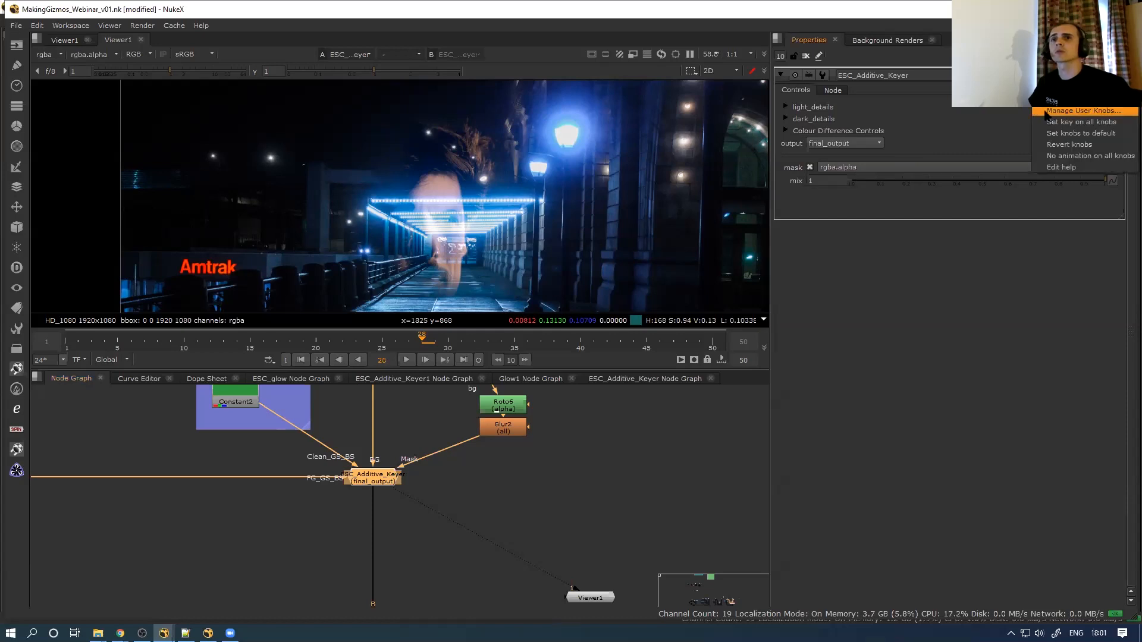
click(1061, 168)
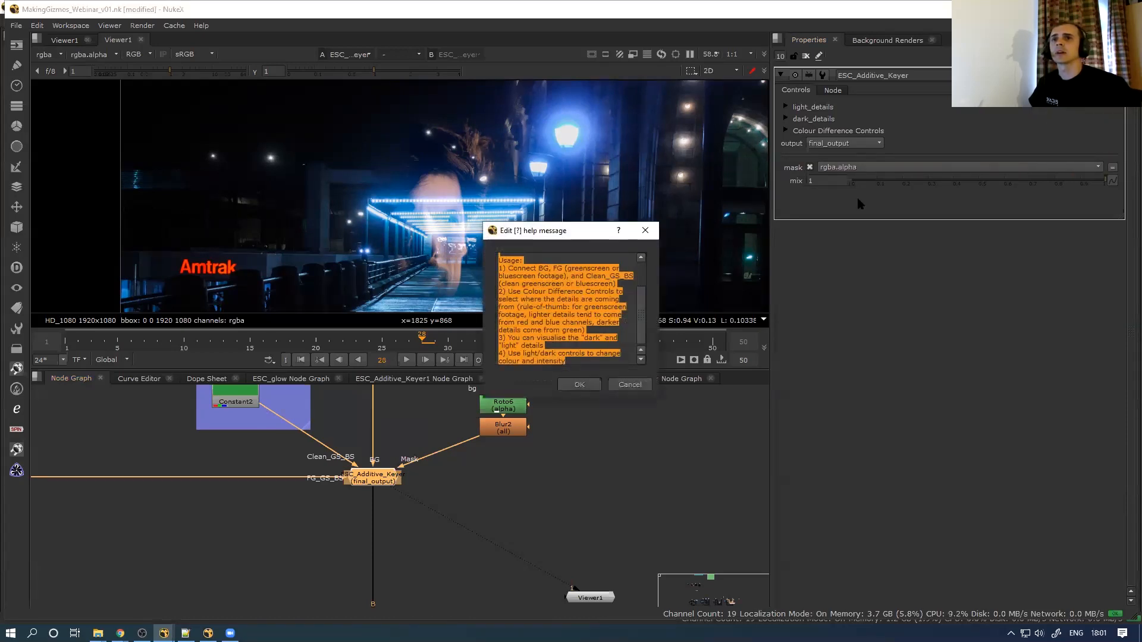
scroll(644, 285, down, 1)
scroll(647, 291, down, 3)
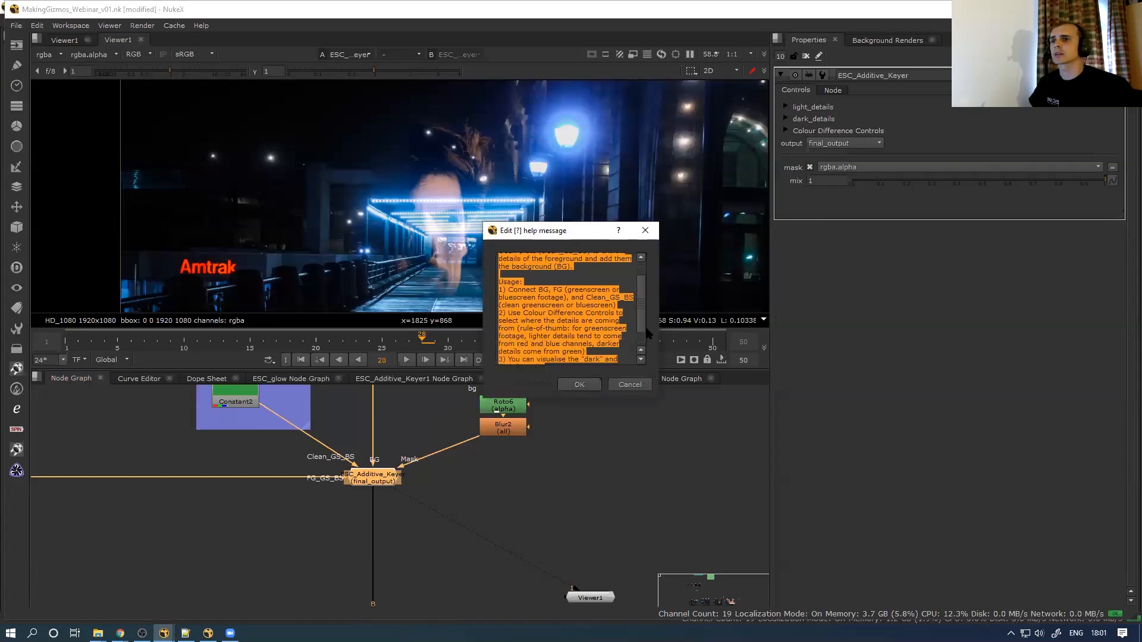
click(629, 386)
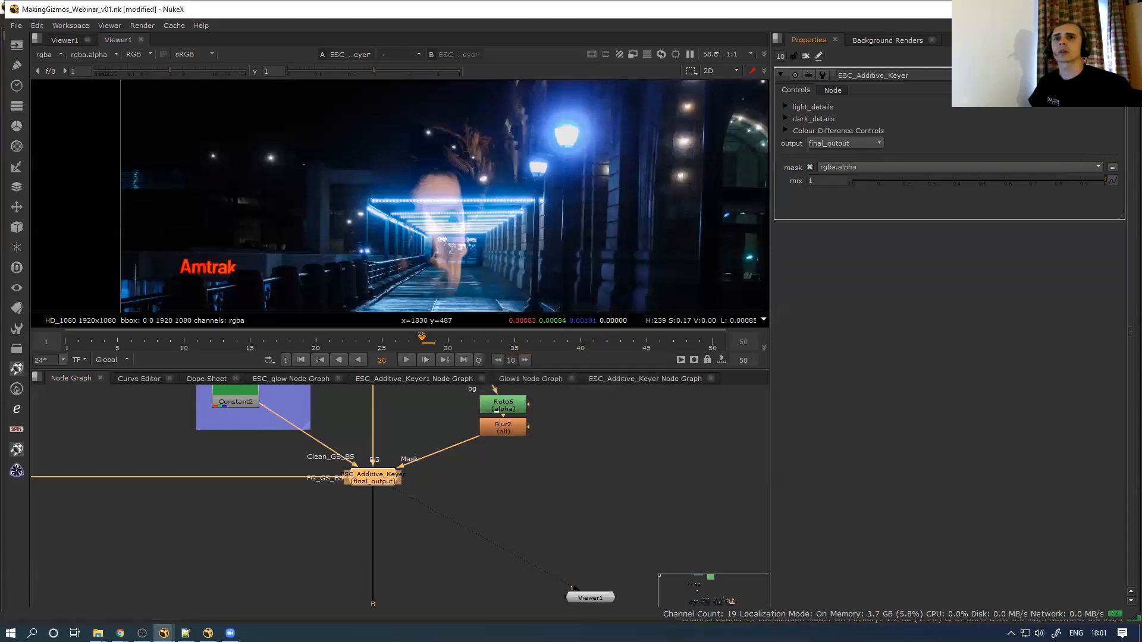
Reopen ESC_Additive_Keyer's properties on its Node settings page
mouse_move(1093, 75)
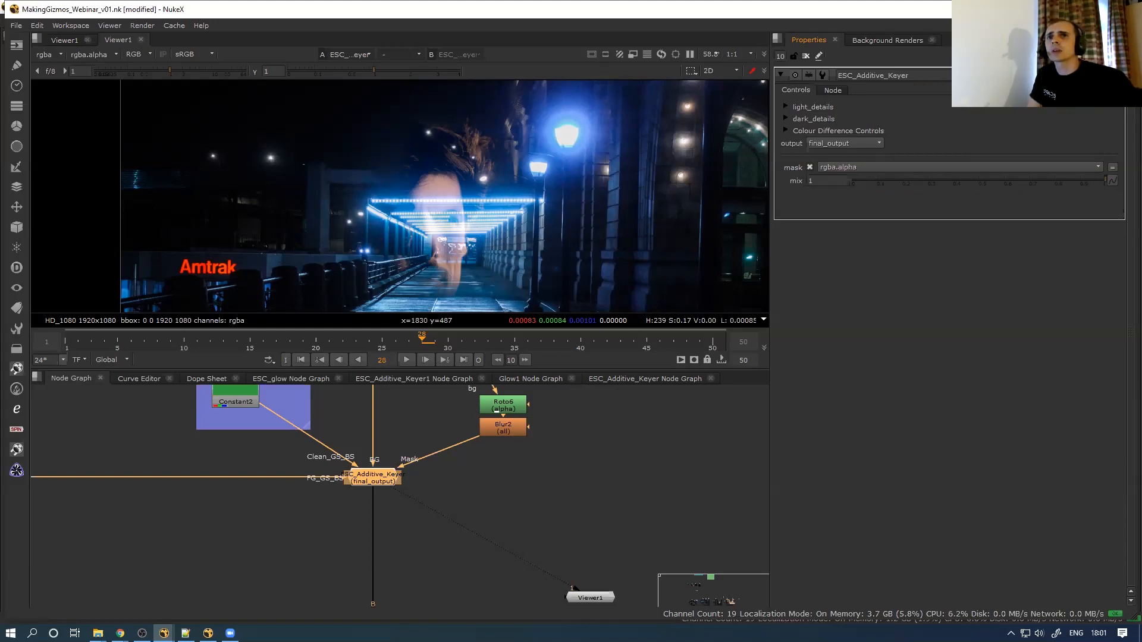
mouse_move(872, 75)
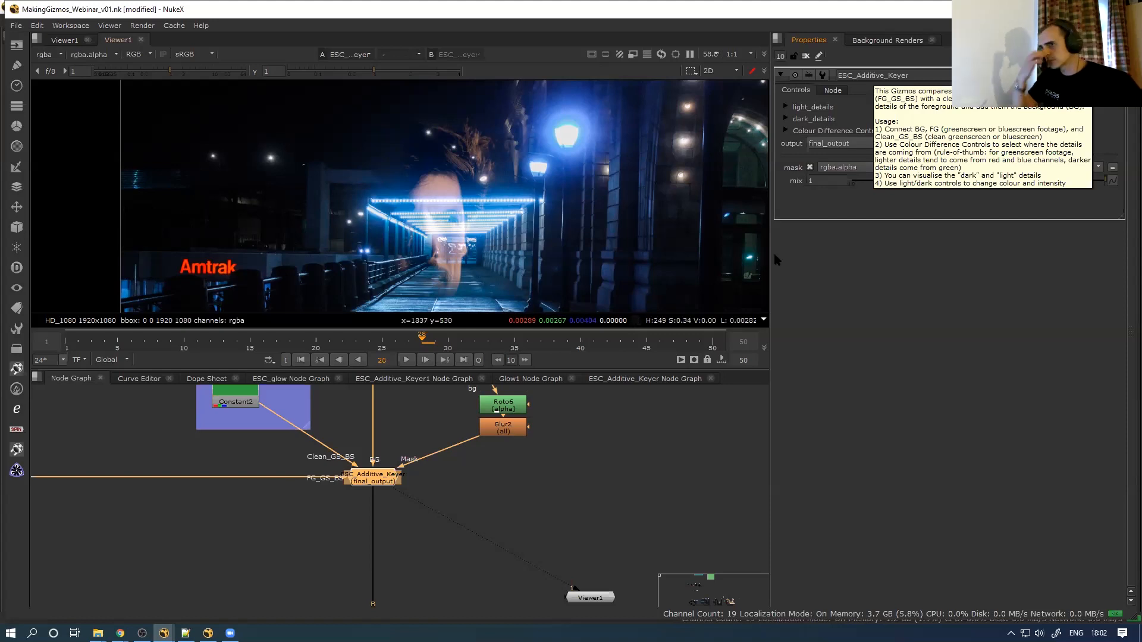
double_click(369, 476)
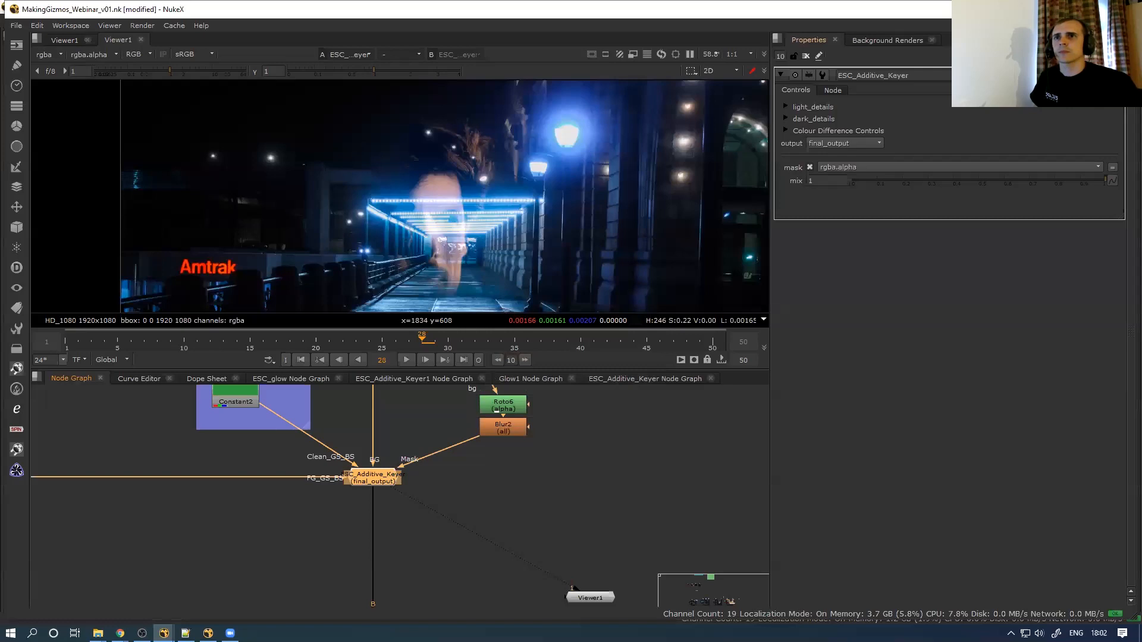
click(832, 91)
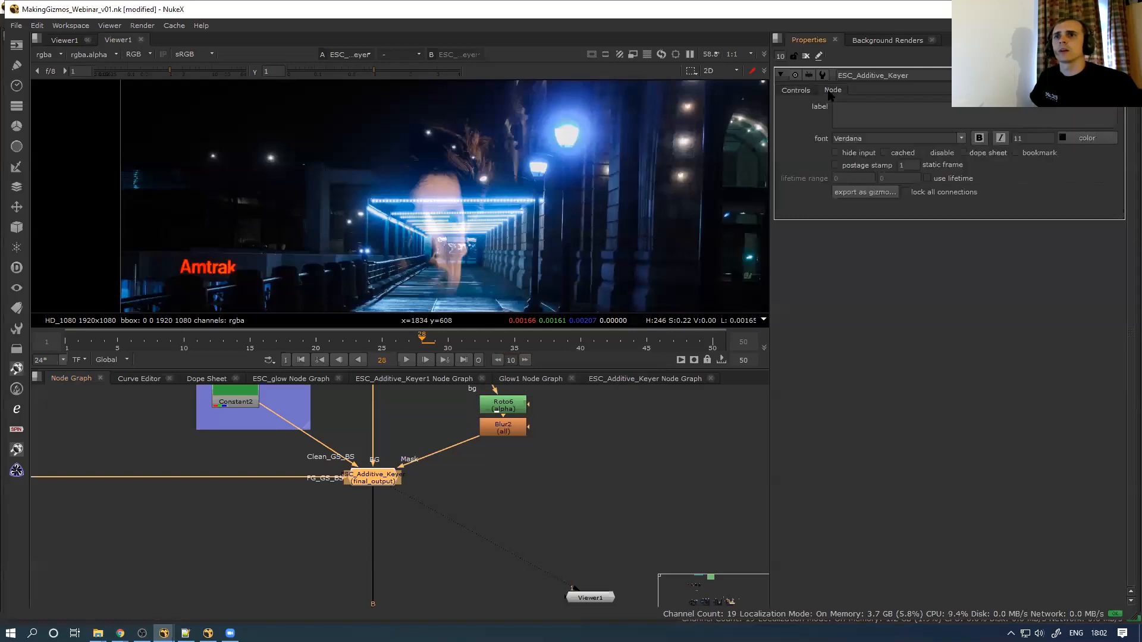
Export the keyer as a gizmo named ESC_Additive_Keyer into the Desktop folder
click(856, 194)
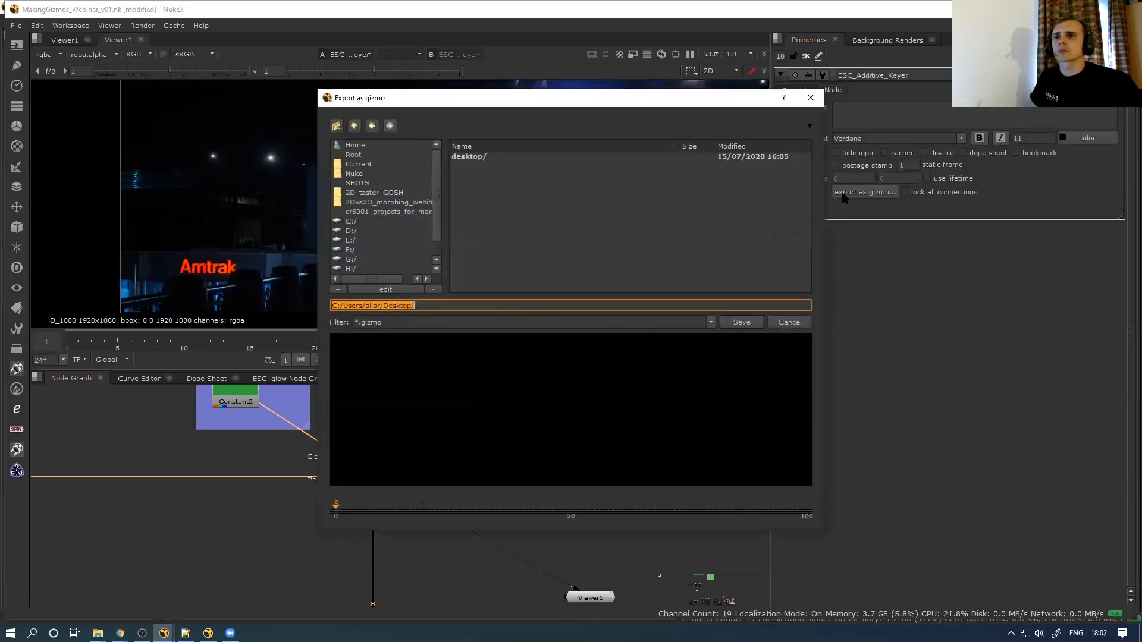
double_click(478, 158)
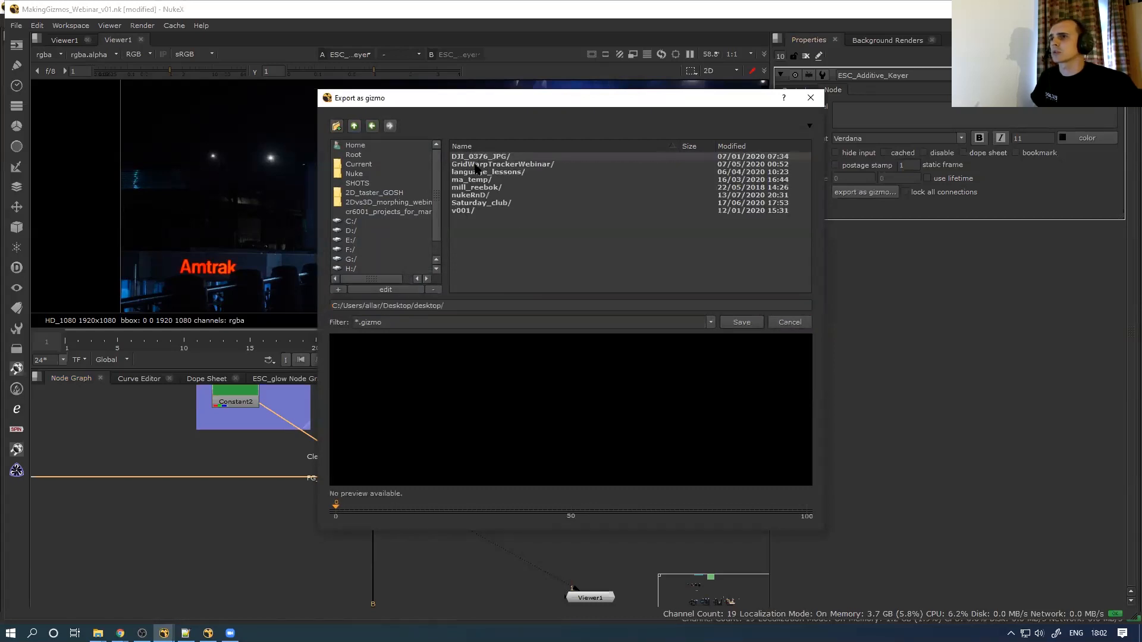
click(354, 126)
click(482, 305)
text(ESC_Additive_Key)
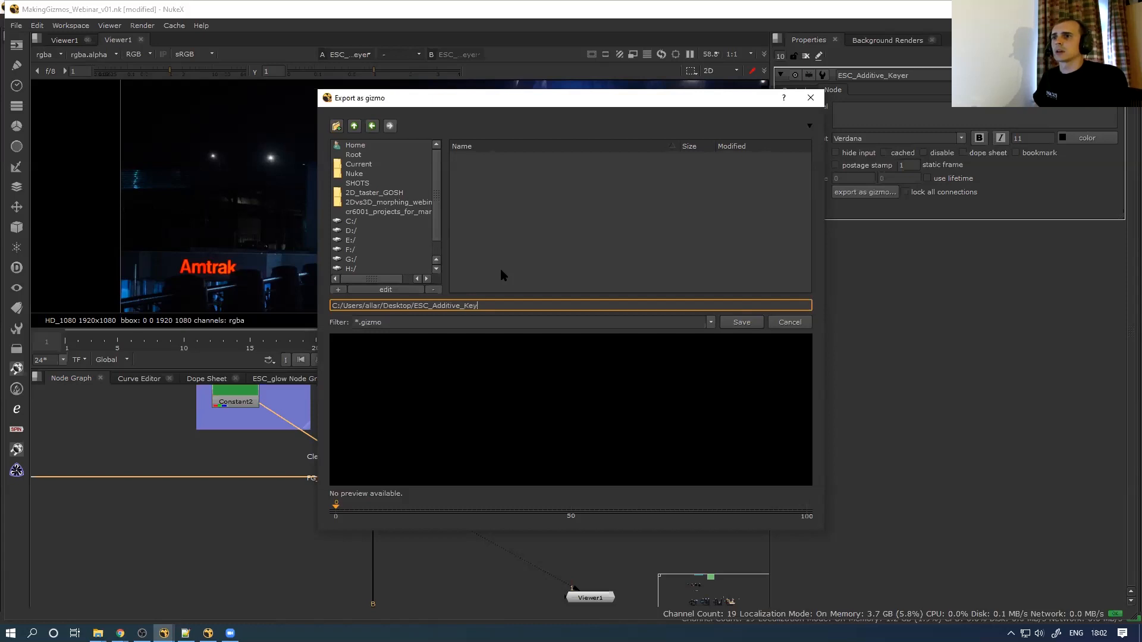
text(er)
click(743, 322)
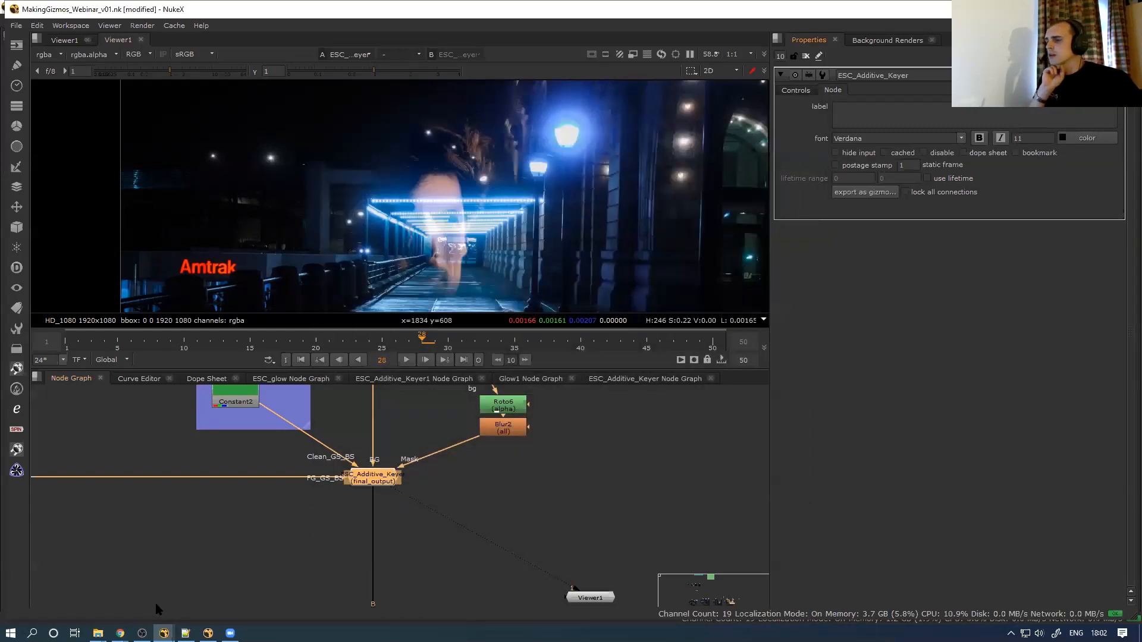
Open a second Explorer window on the user's Desktop and select ESC_Additive_Keyer.gizmo
mouse_move(98, 631)
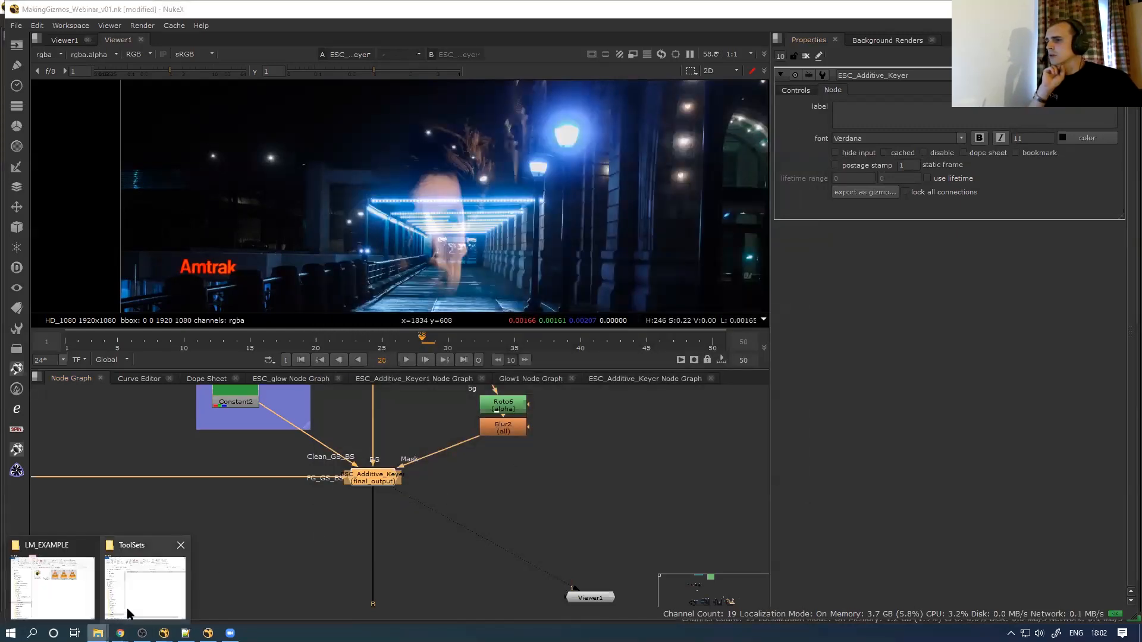
click(142, 586)
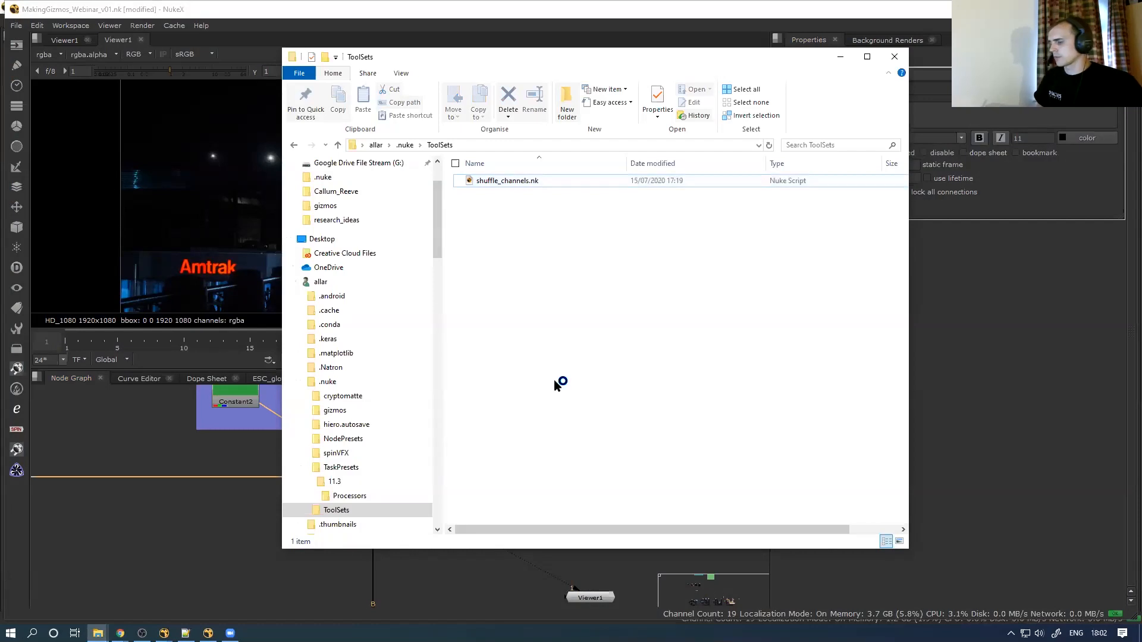
key(ctrl+n)
click(392, 160)
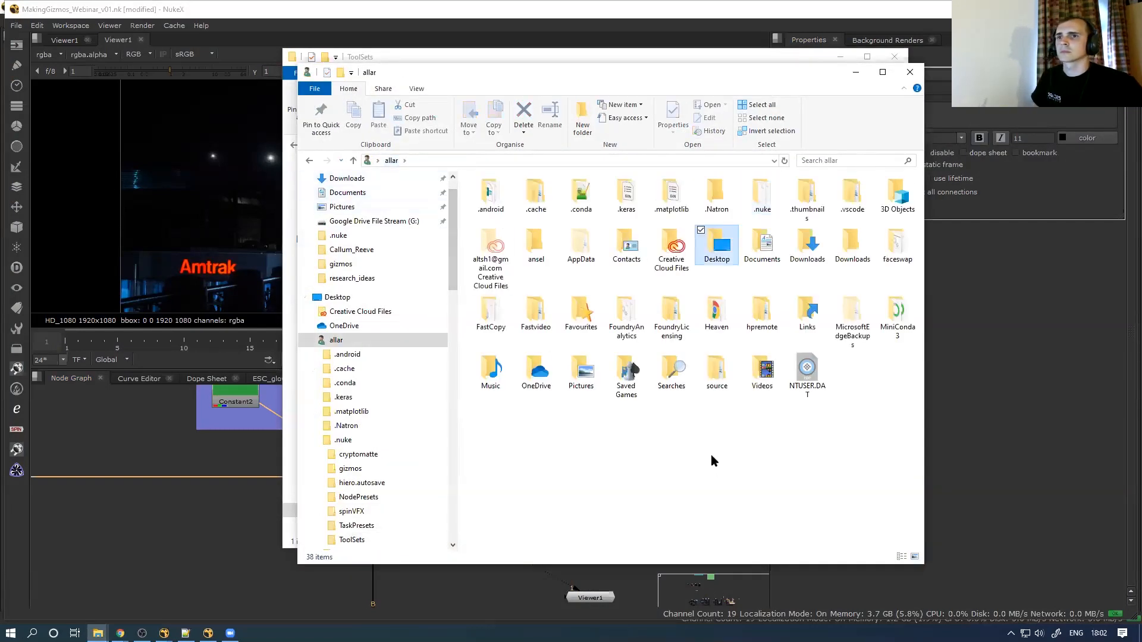
double_click(720, 250)
click(529, 210)
drag(576, 71, 596, 107)
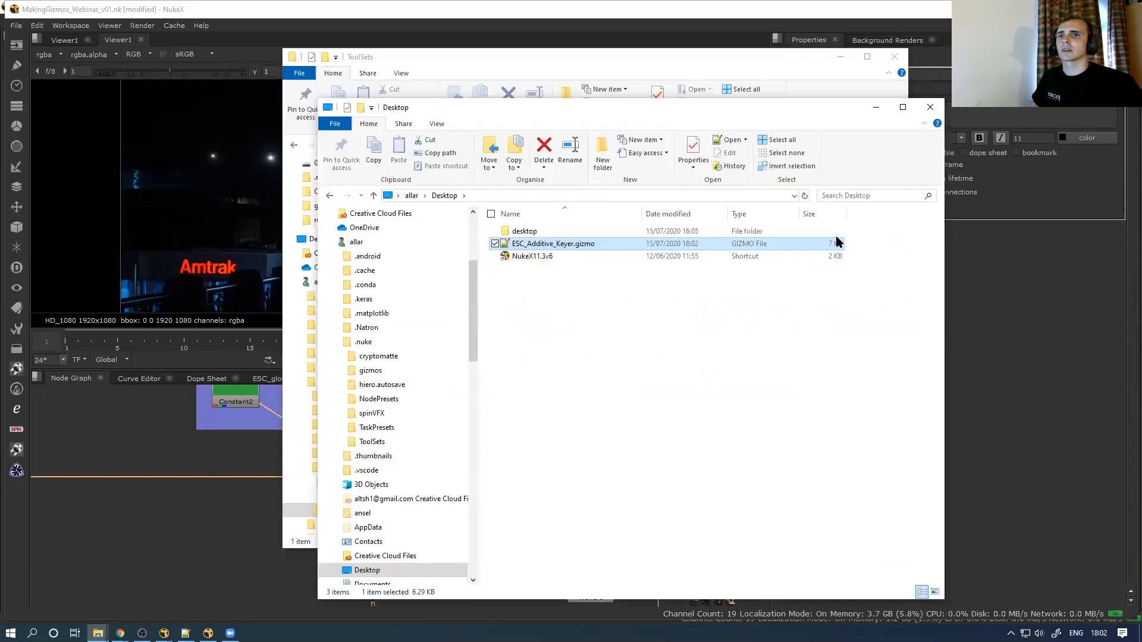
double_click(566, 249)
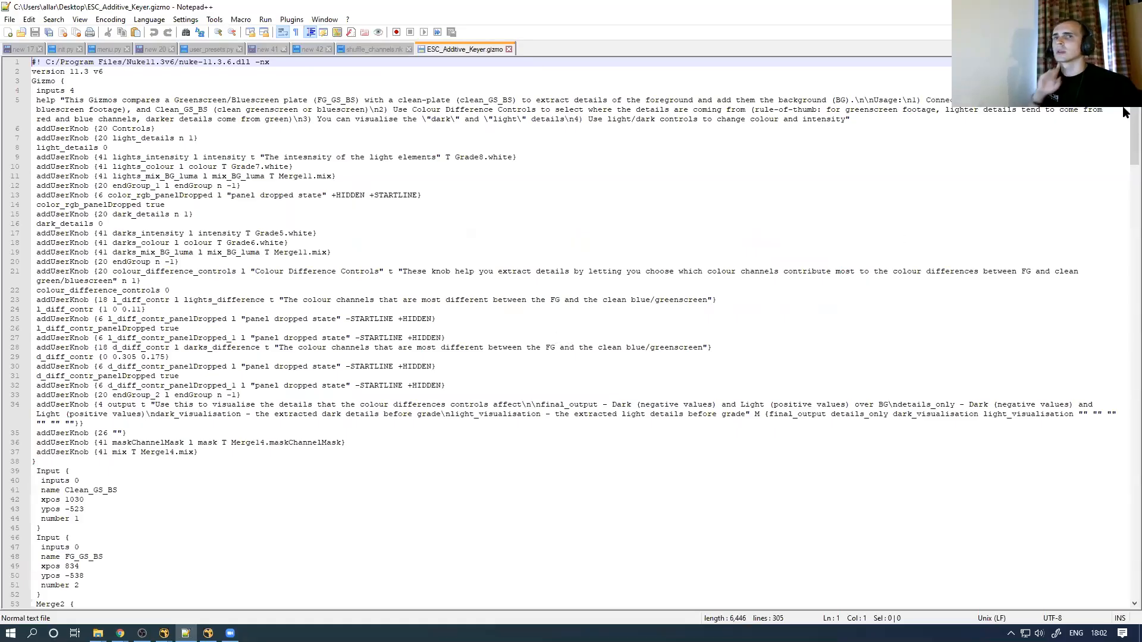
drag(202, 451, 22, 108)
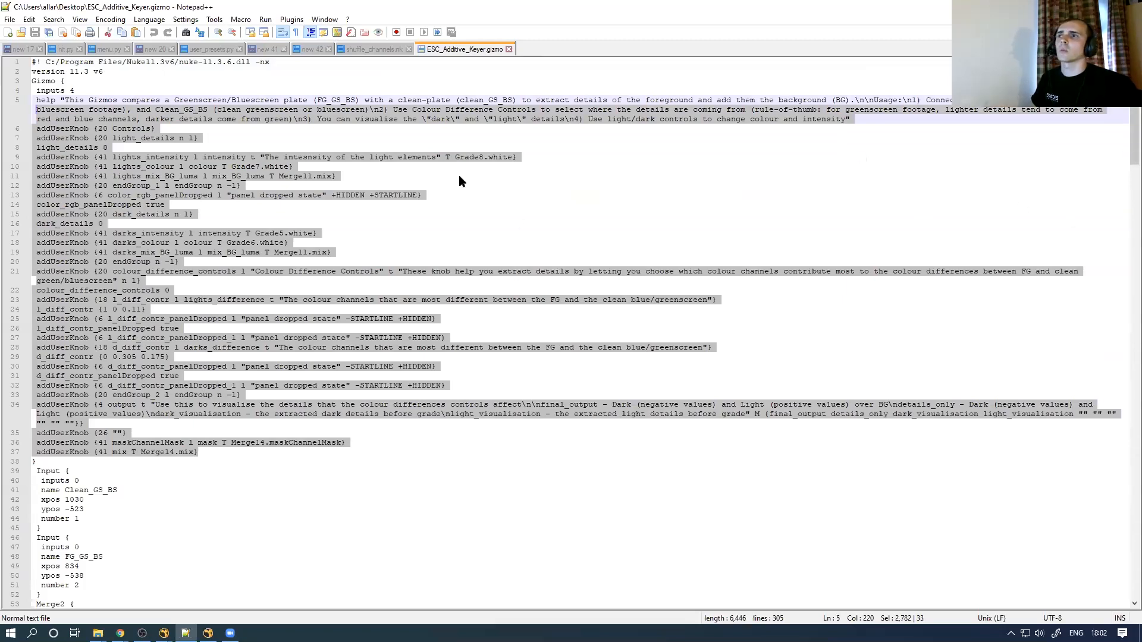
scroll(1123, 205, down, 15)
scroll(1123, 207, down, 20)
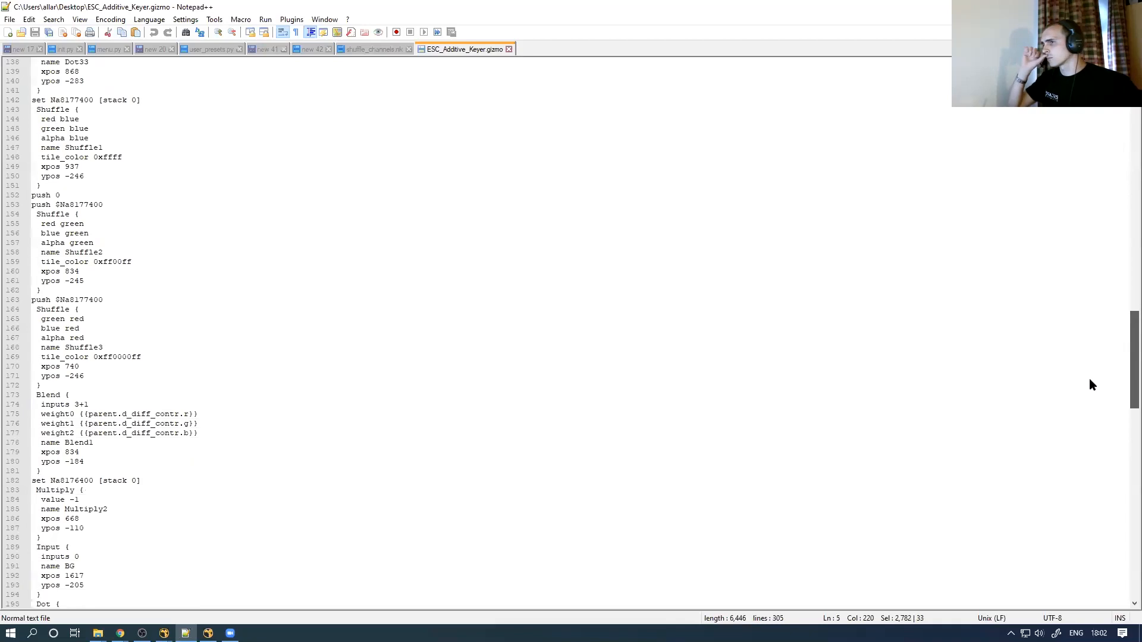
scroll(1090, 379, down, 20)
scroll(1056, 529, down, 6)
scroll(1053, 470, up, 20)
scroll(1062, 386, down, 20)
scroll(1088, 286, up, 20)
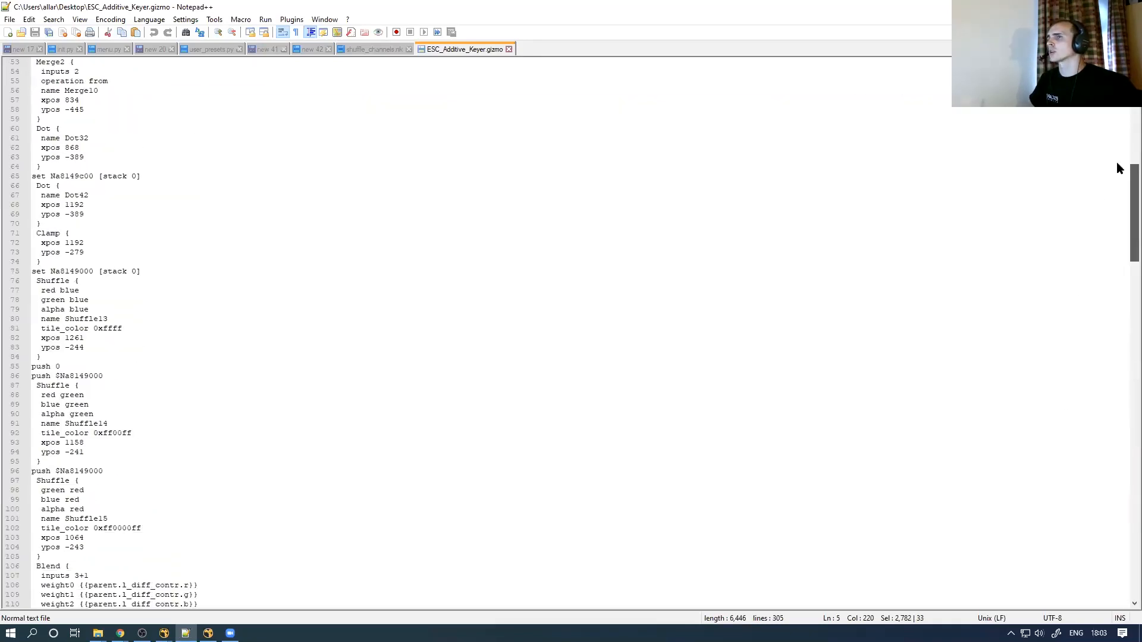
scroll(1118, 168, up, 18)
click(509, 49)
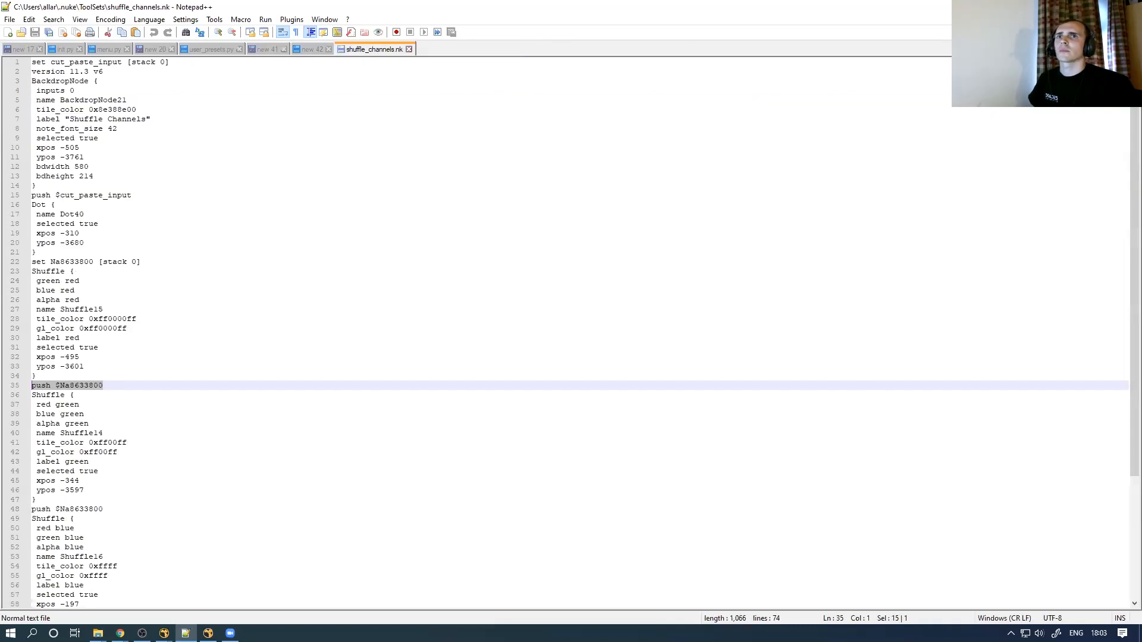
click(1074, 8)
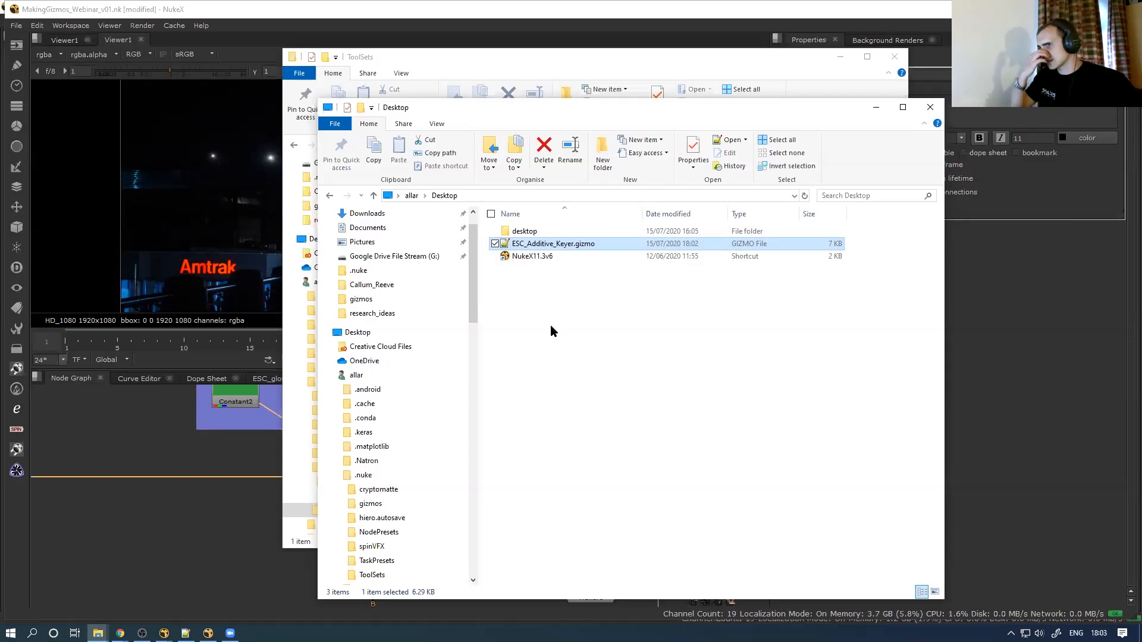
Arrange both Explorer windows and go up to the .nuke folder
click(709, 349)
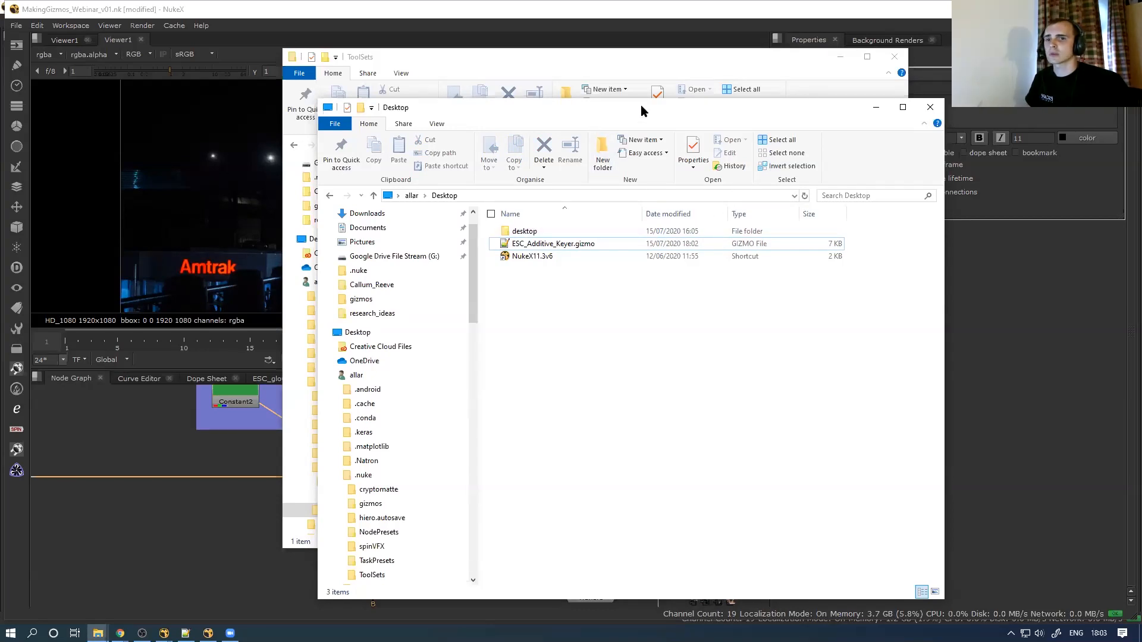
drag(640, 104, 692, 100)
drag(555, 58, 306, 27)
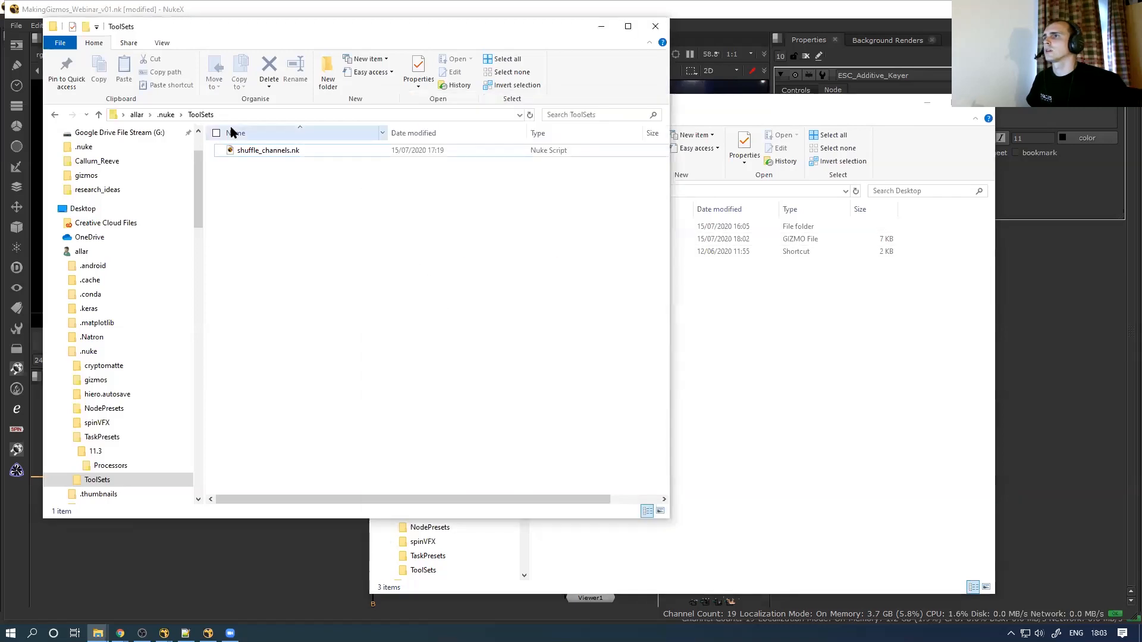
click(165, 115)
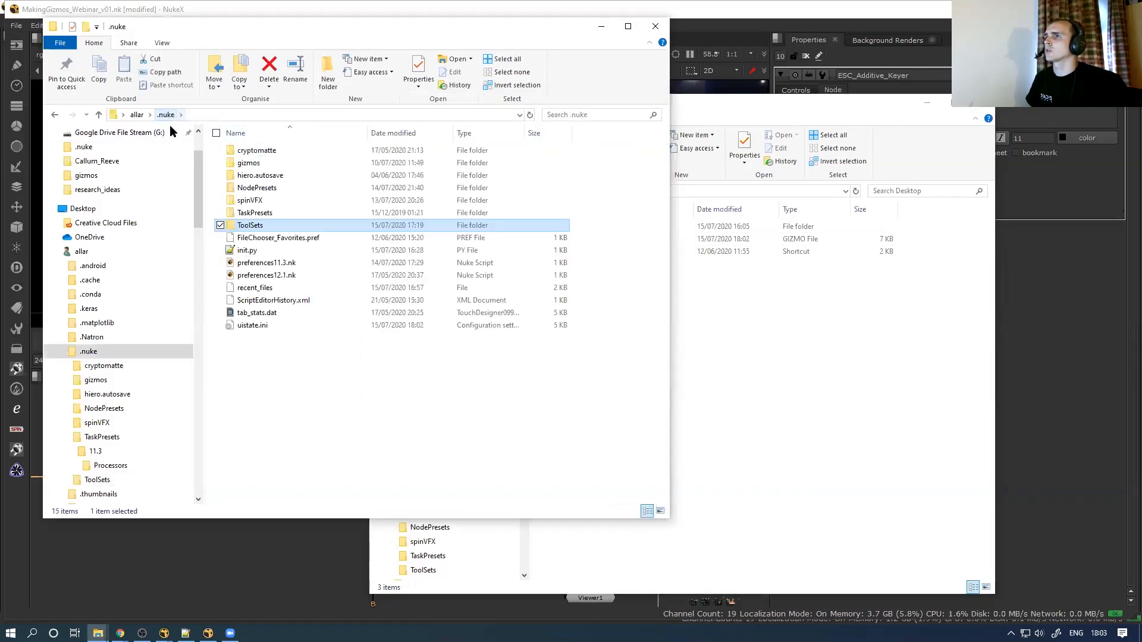
click(313, 399)
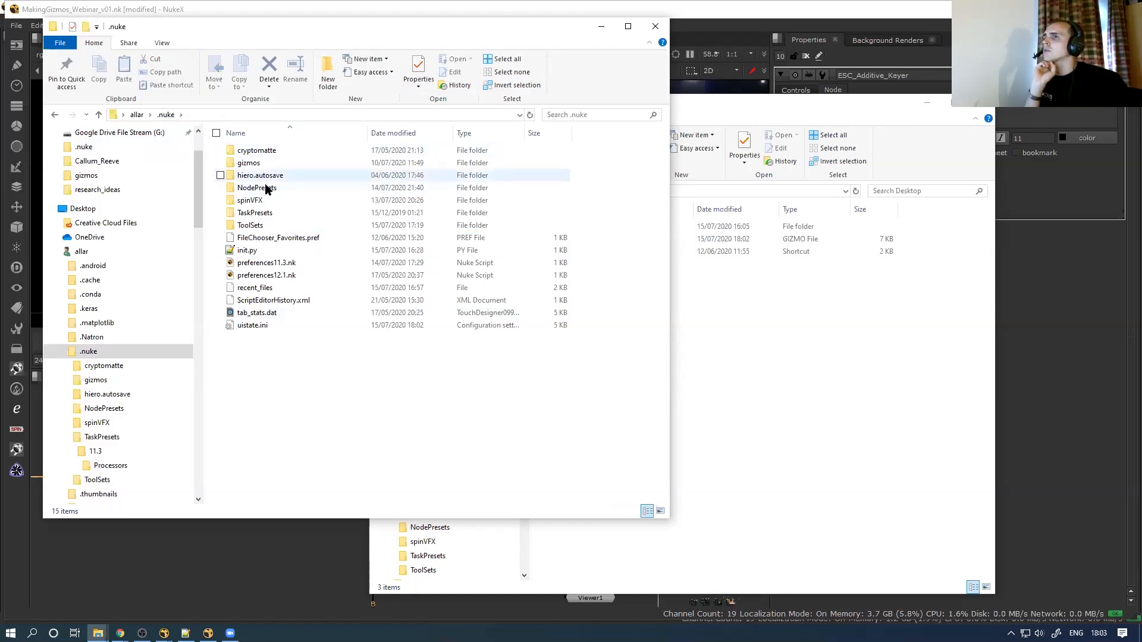
Create an ESC_Gizmos folder in .nuke and move ESC_Additive_Keyer.gizmo into it
right_click(276, 391)
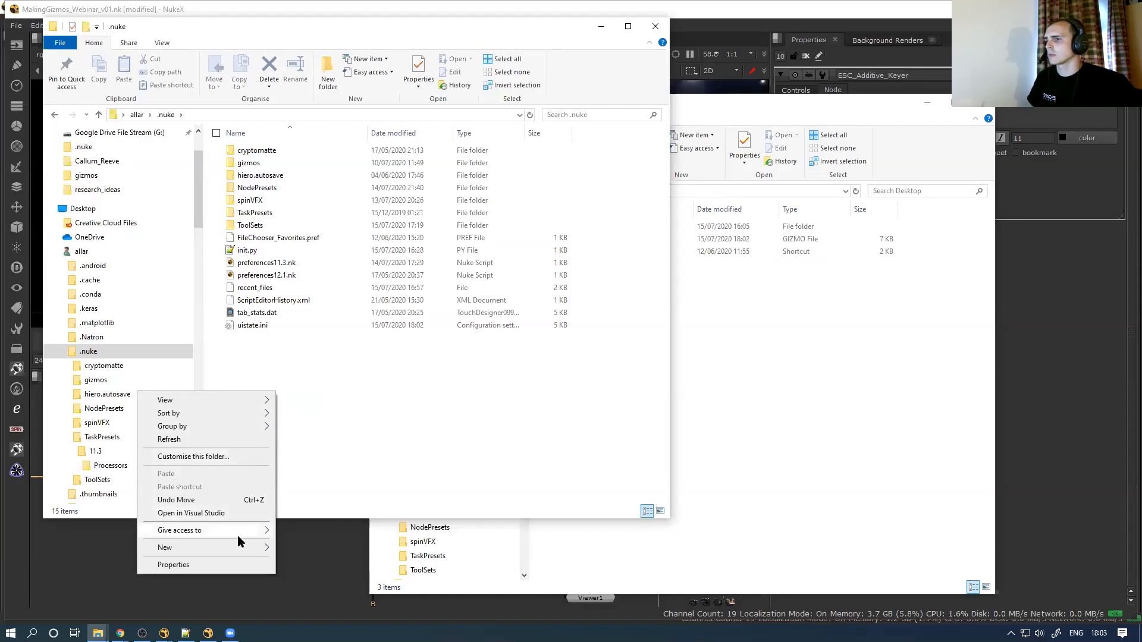
mouse_move(244, 546)
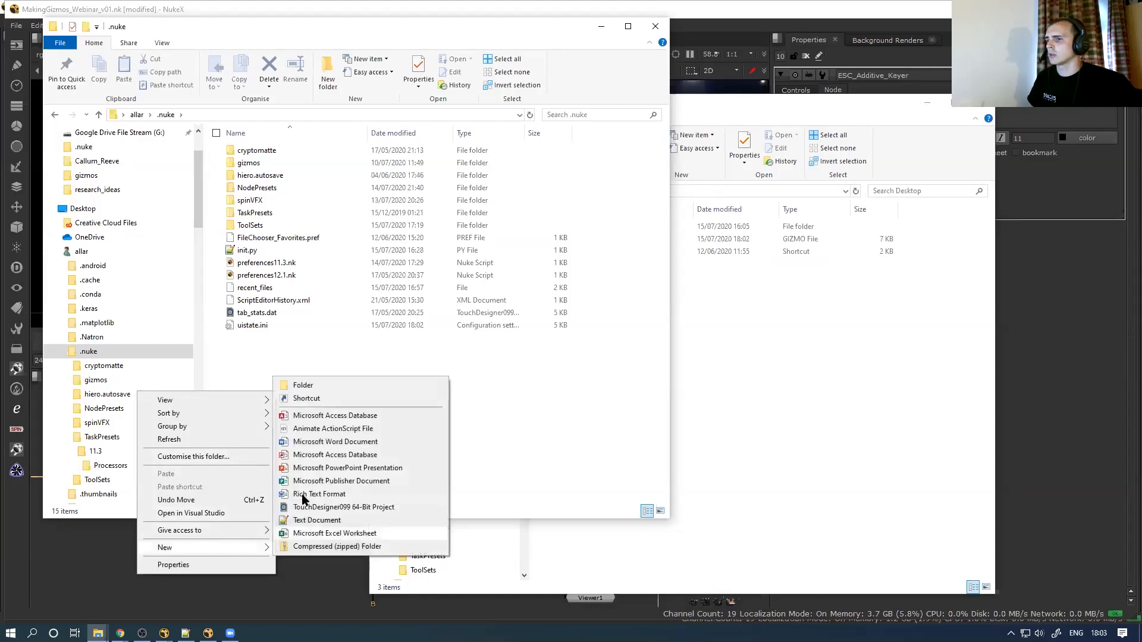
click(335, 383)
text(ESC_Gizmos)
key(Return)
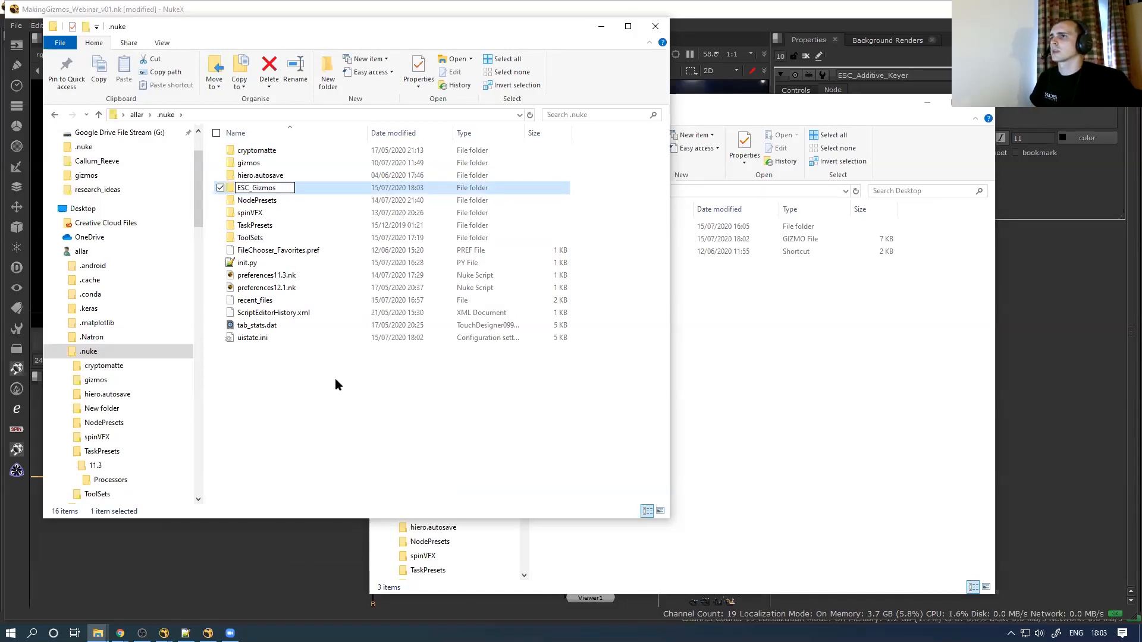
double_click(262, 163)
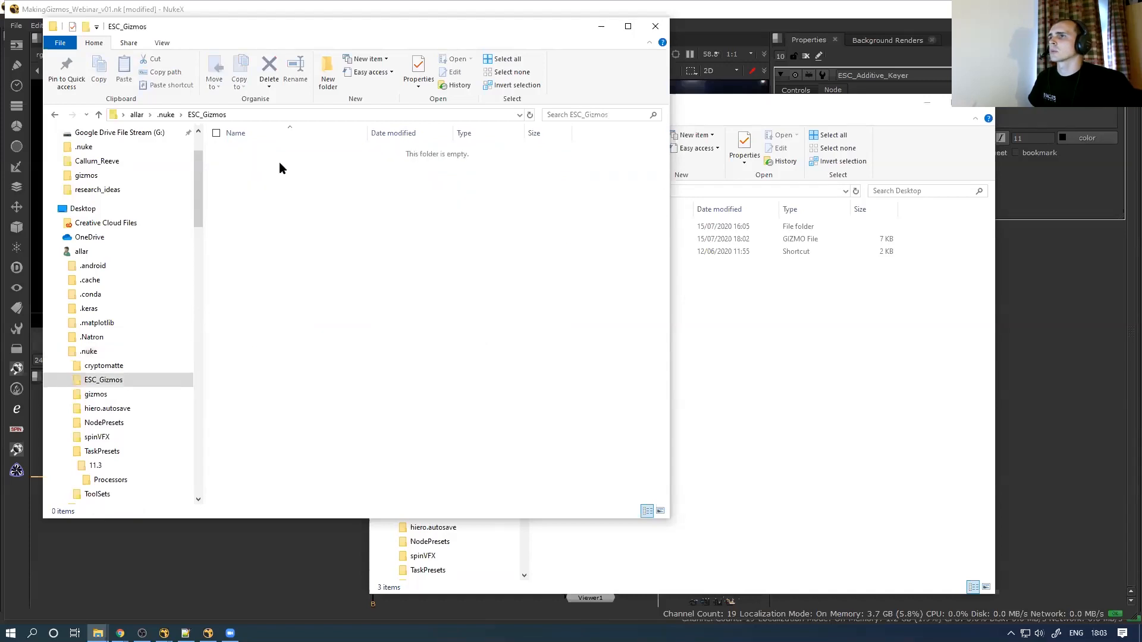
click(734, 332)
drag(571, 239, 262, 235)
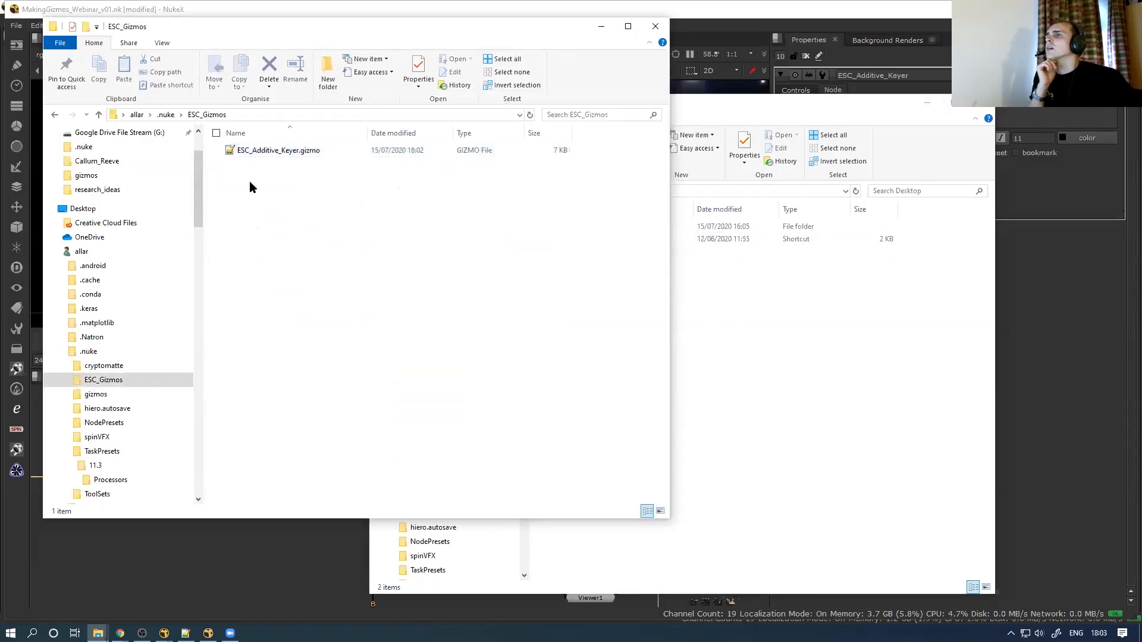
Return to the .nuke folder and open init.py in the editor
click(166, 115)
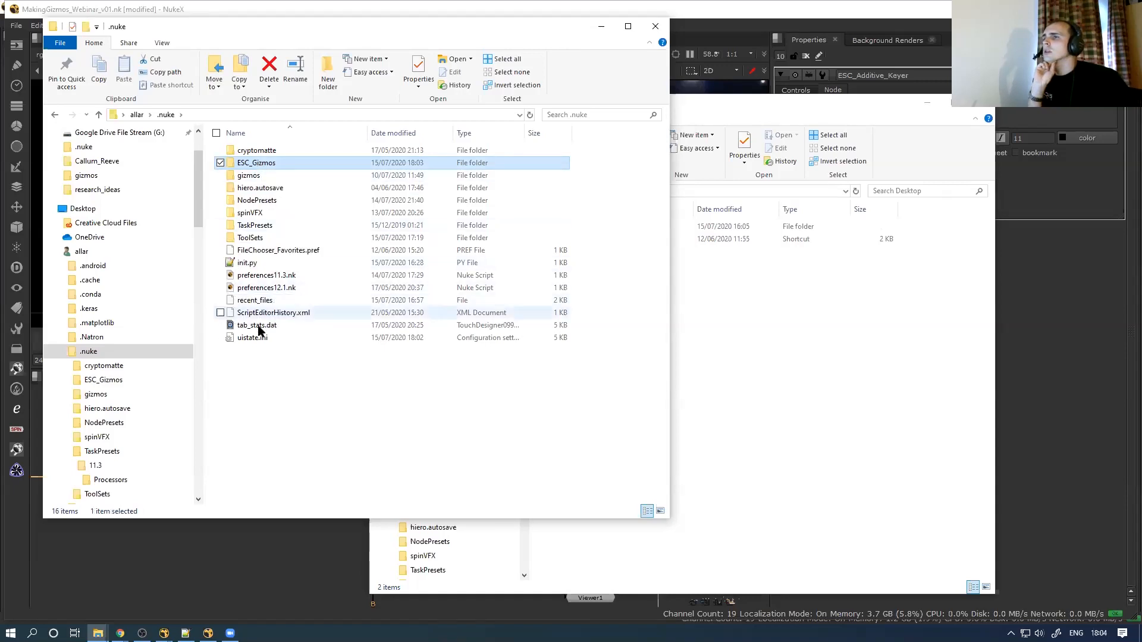
click(267, 389)
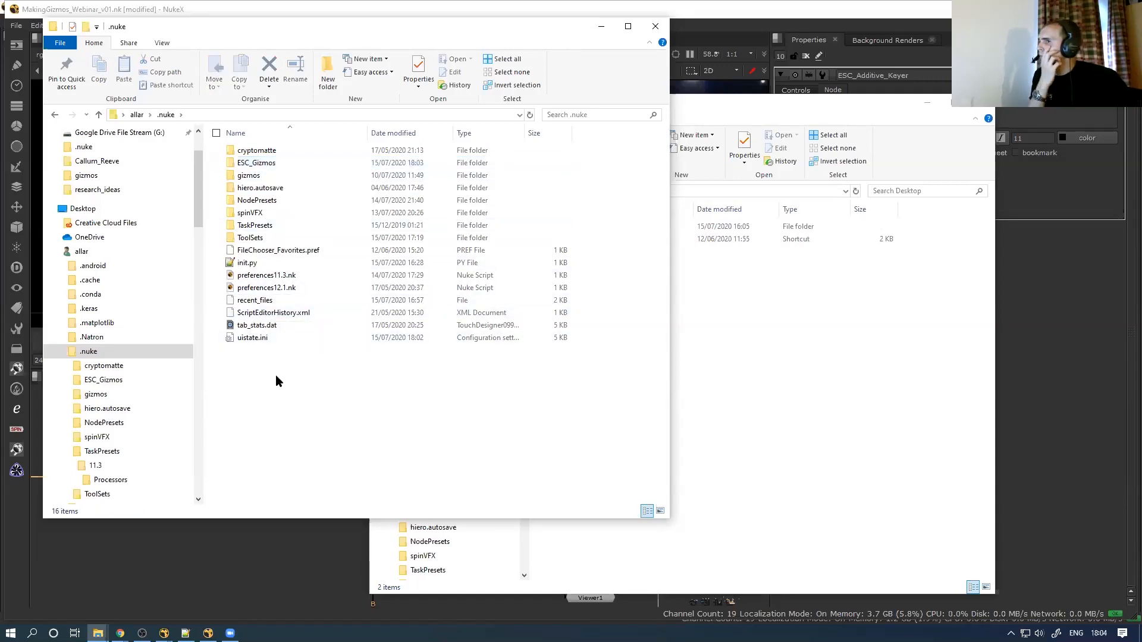
click(248, 263)
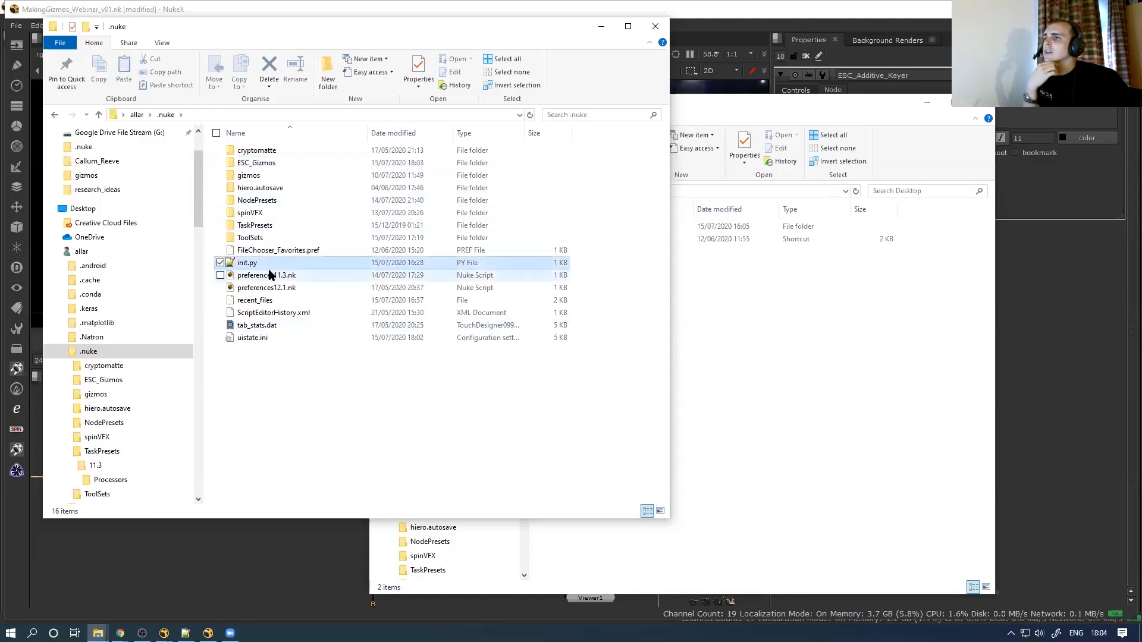
click(271, 383)
right_click(271, 384)
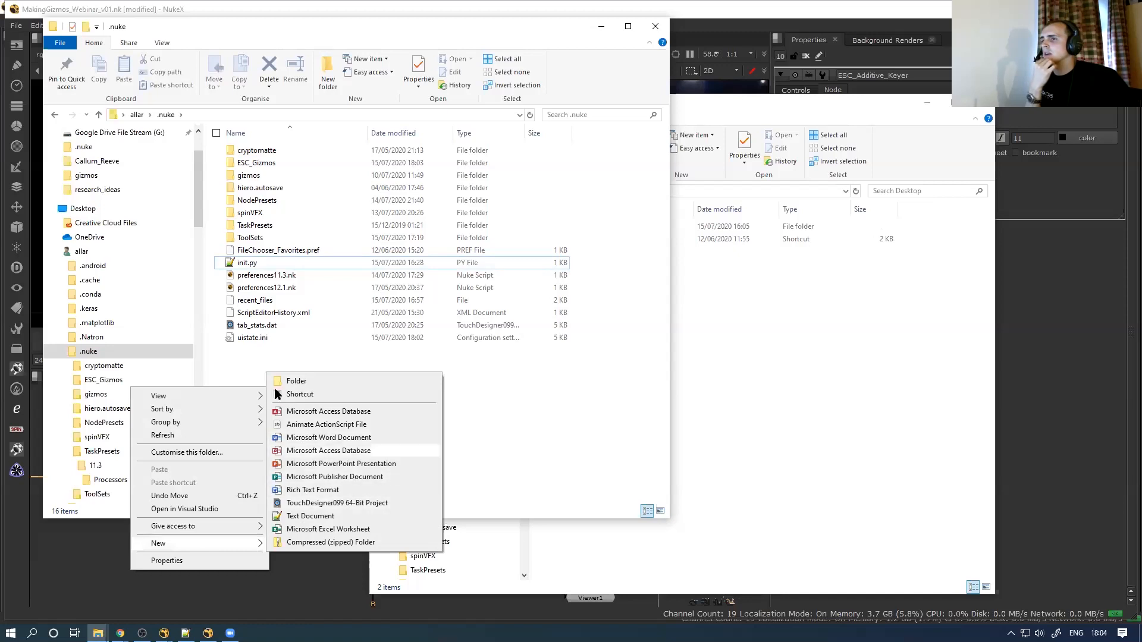
click(266, 346)
click(263, 262)
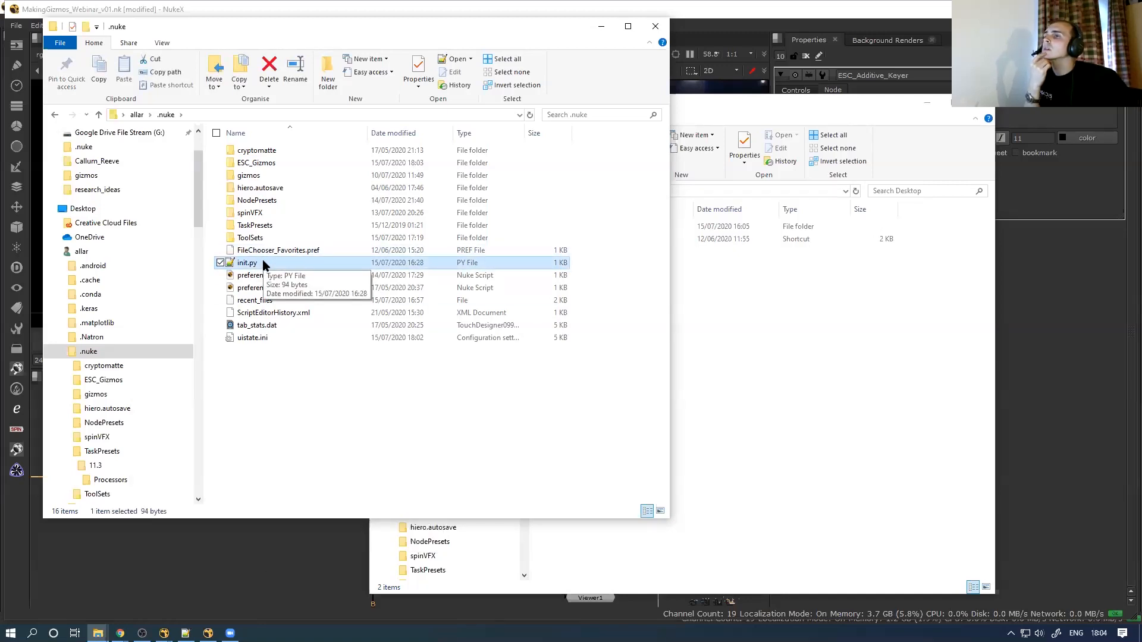
double_click(263, 263)
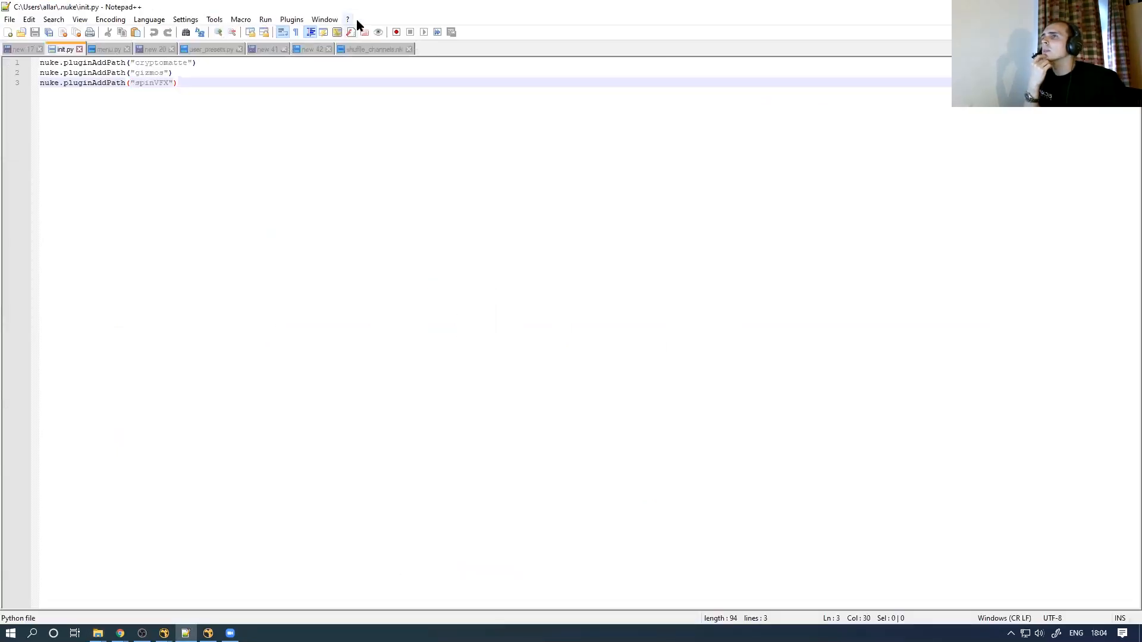
Add nuke.pluginAddPath("ESC_Gizmos") as line 4 of init.py and save
drag(357, 7, 362, 358)
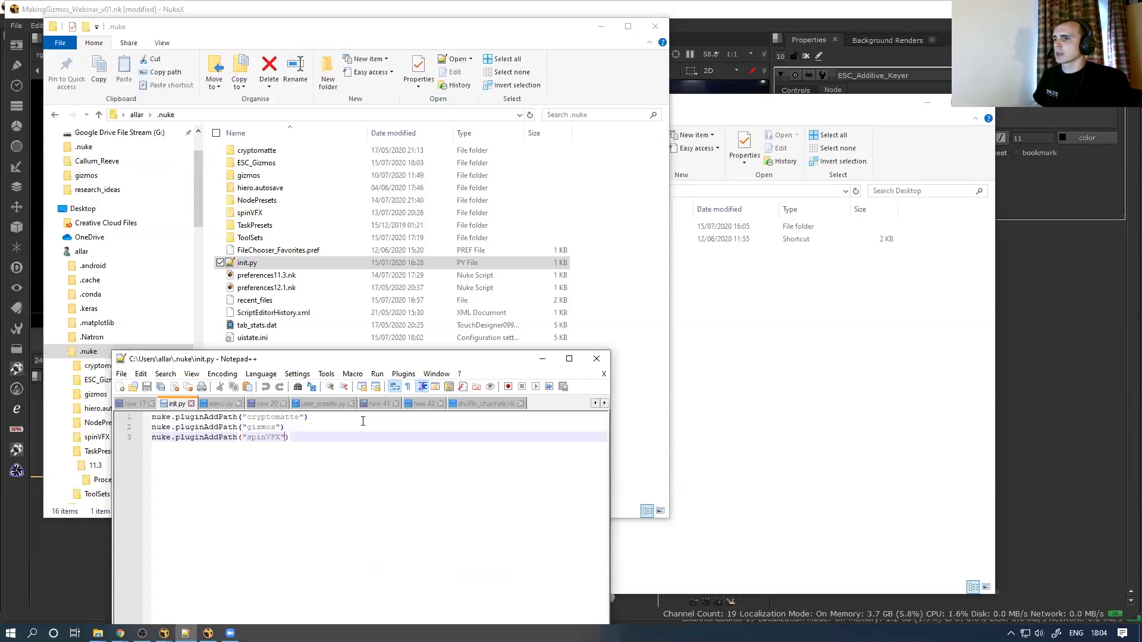
key(Return)
text(nuke.)
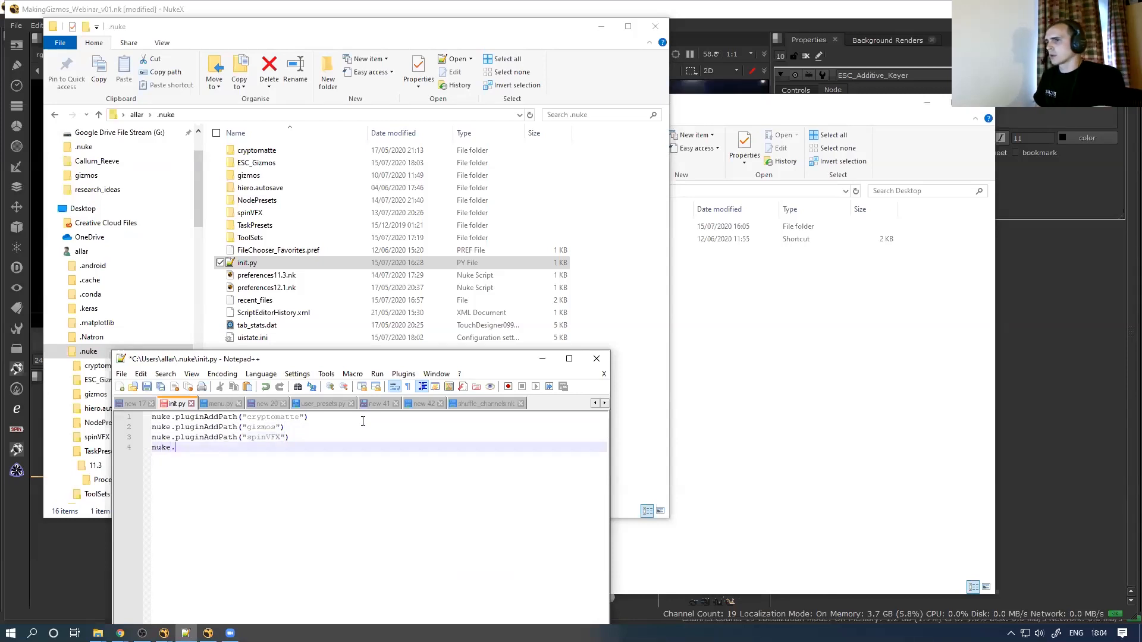
text(plugin)
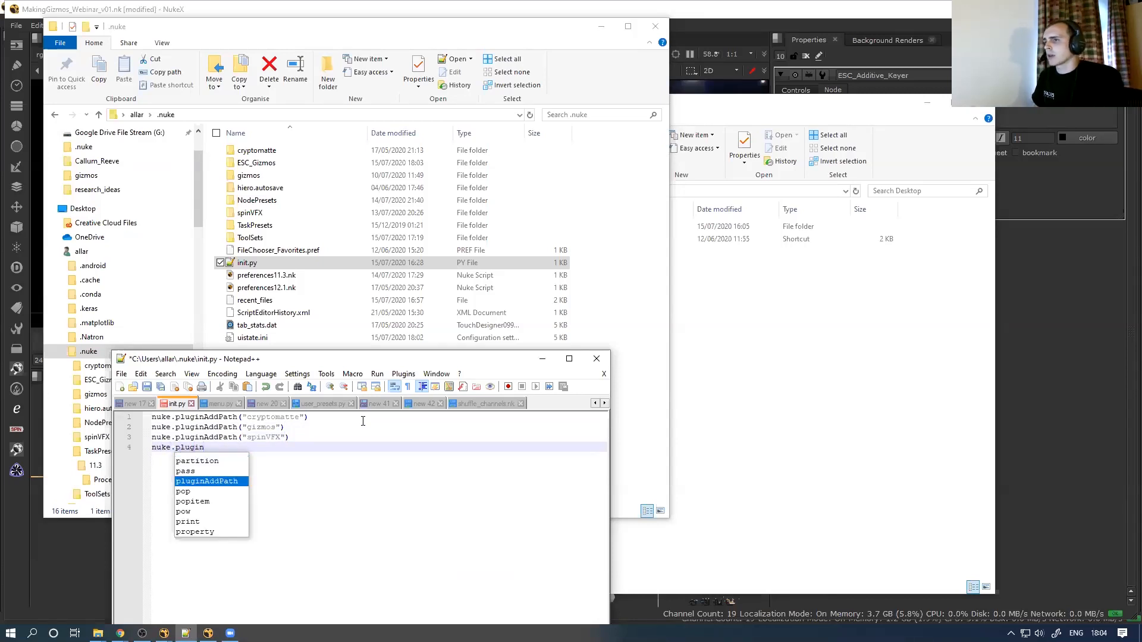
text(AddPath(")
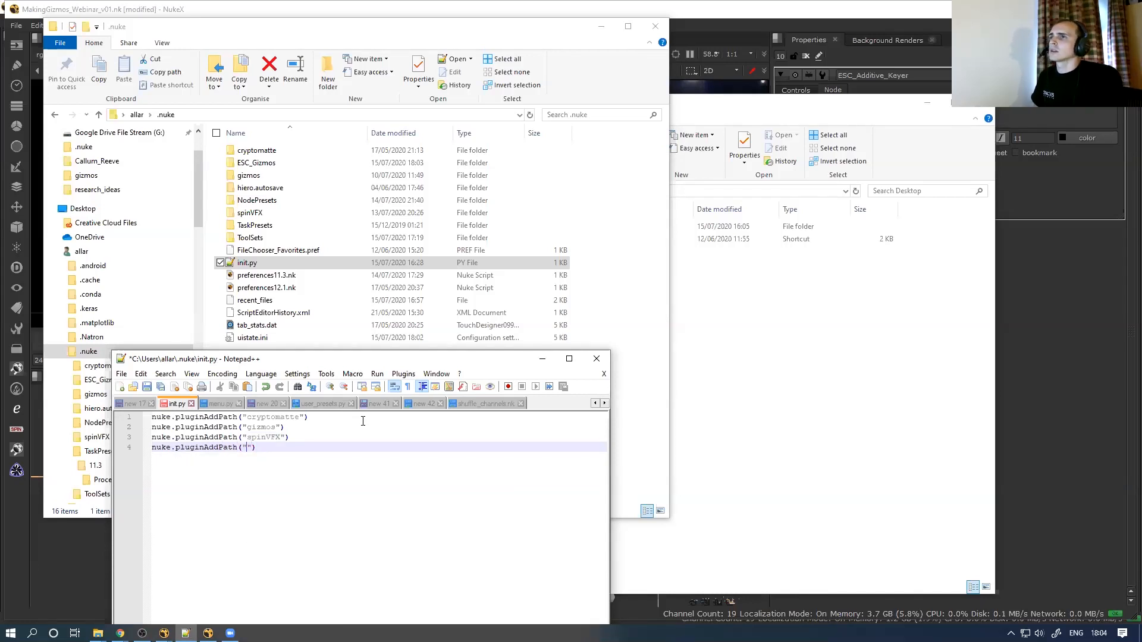
text(ESC_Gizm)
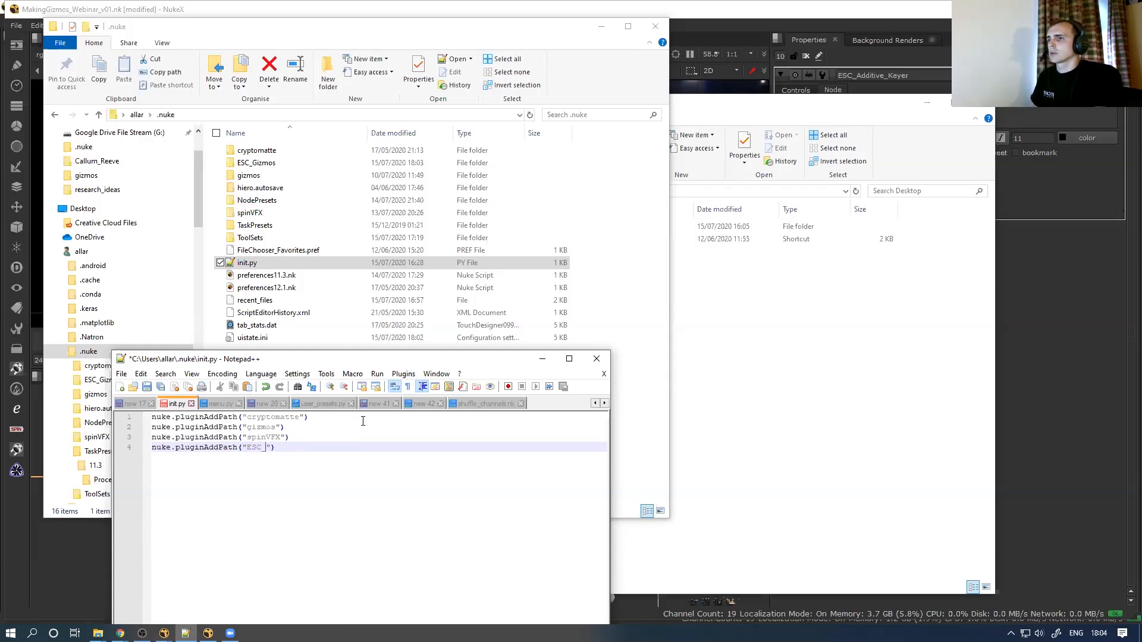
text(izmos)
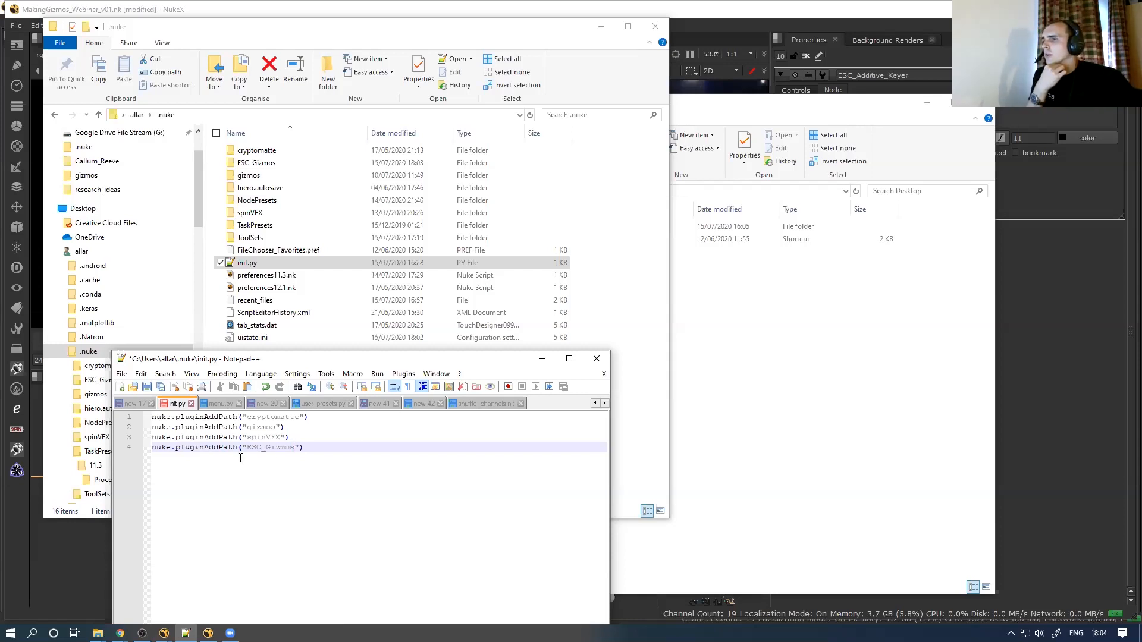
drag(246, 451, 290, 449)
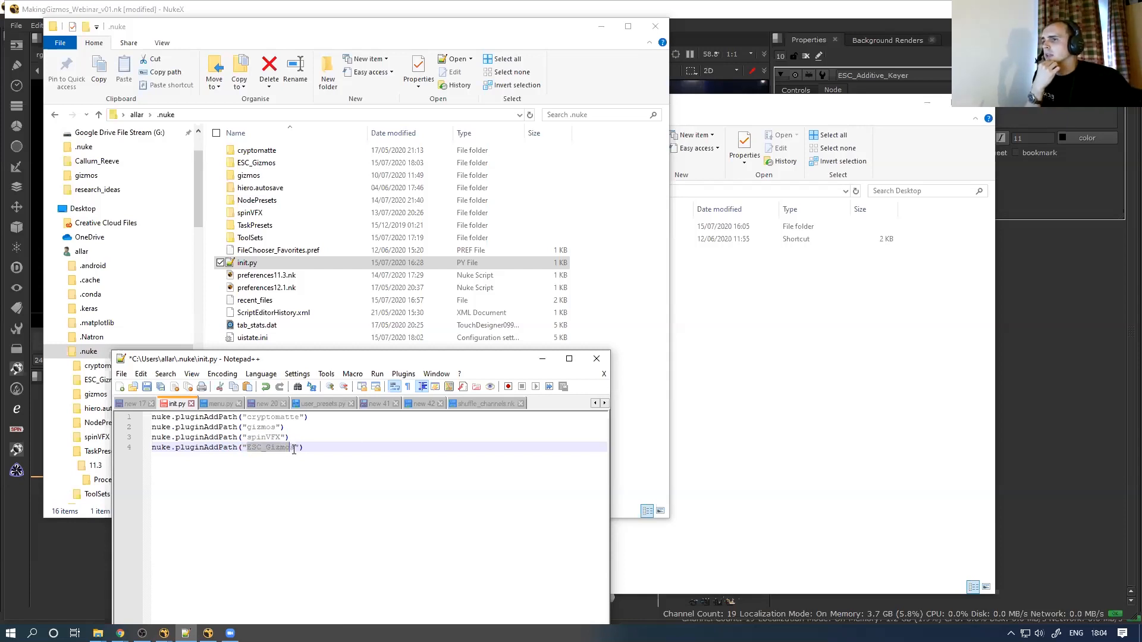
click(250, 262)
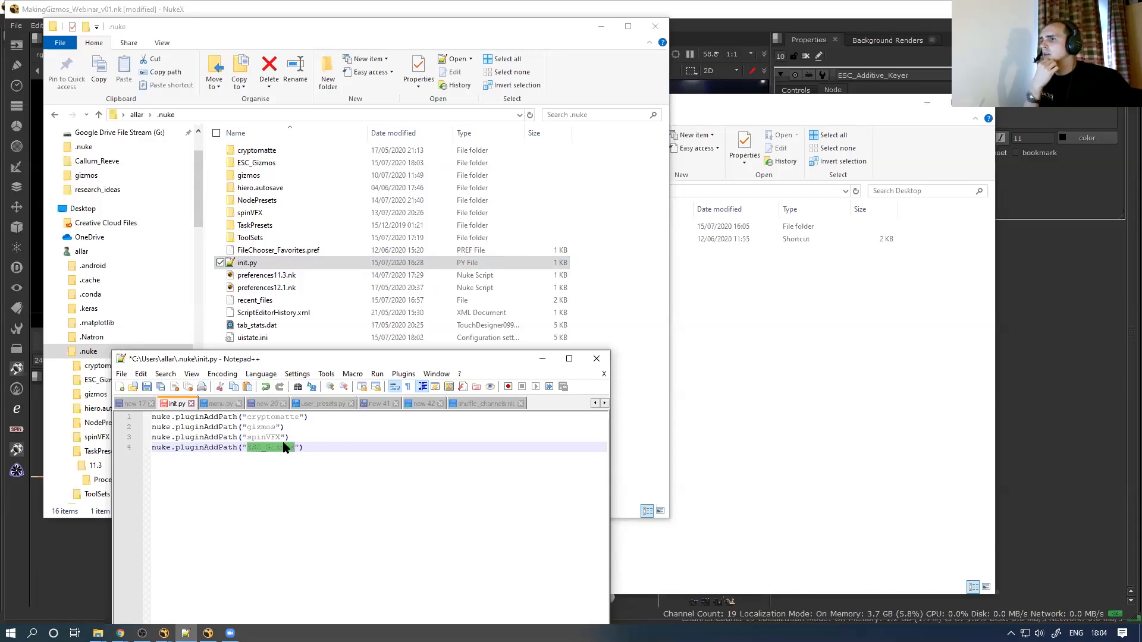
click(245, 447)
text(C:)
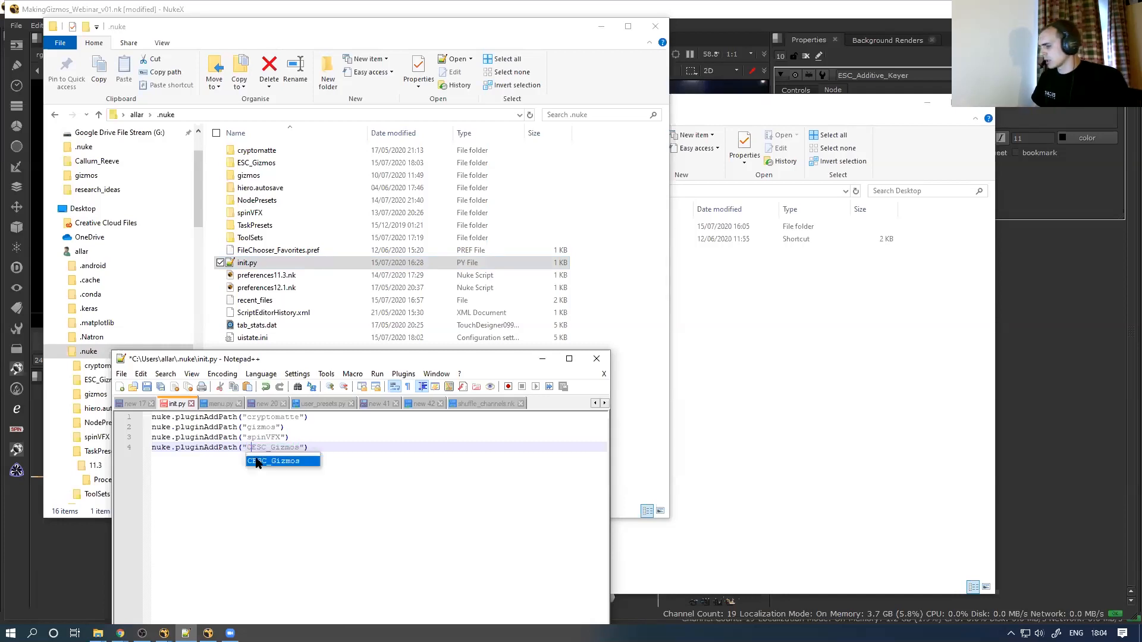
text(\Users)
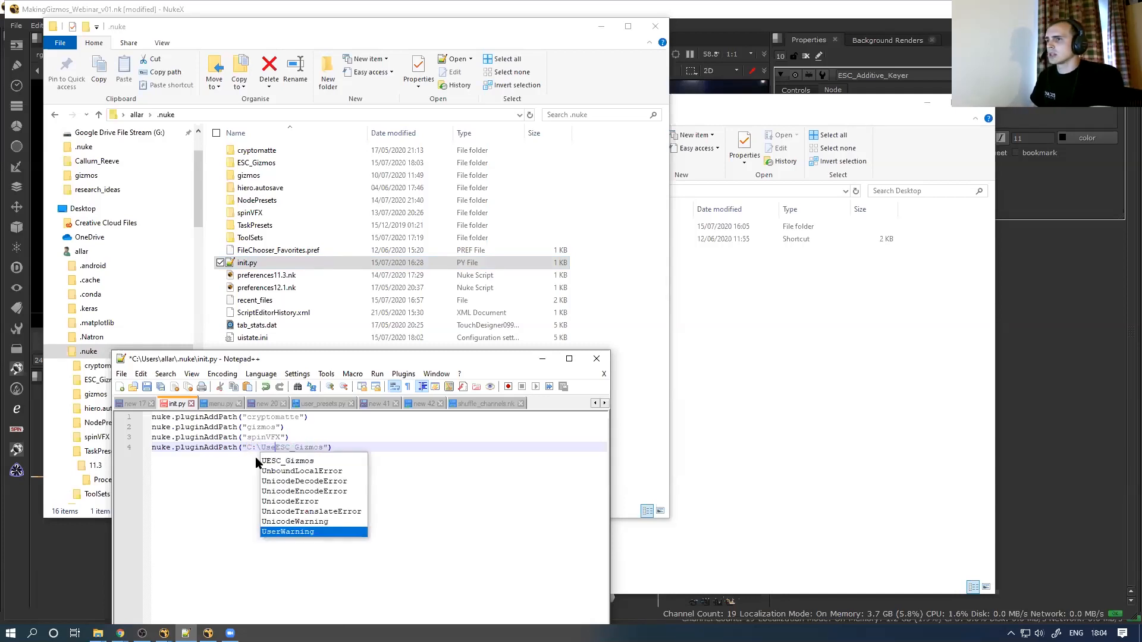
text(llar\.nuk)
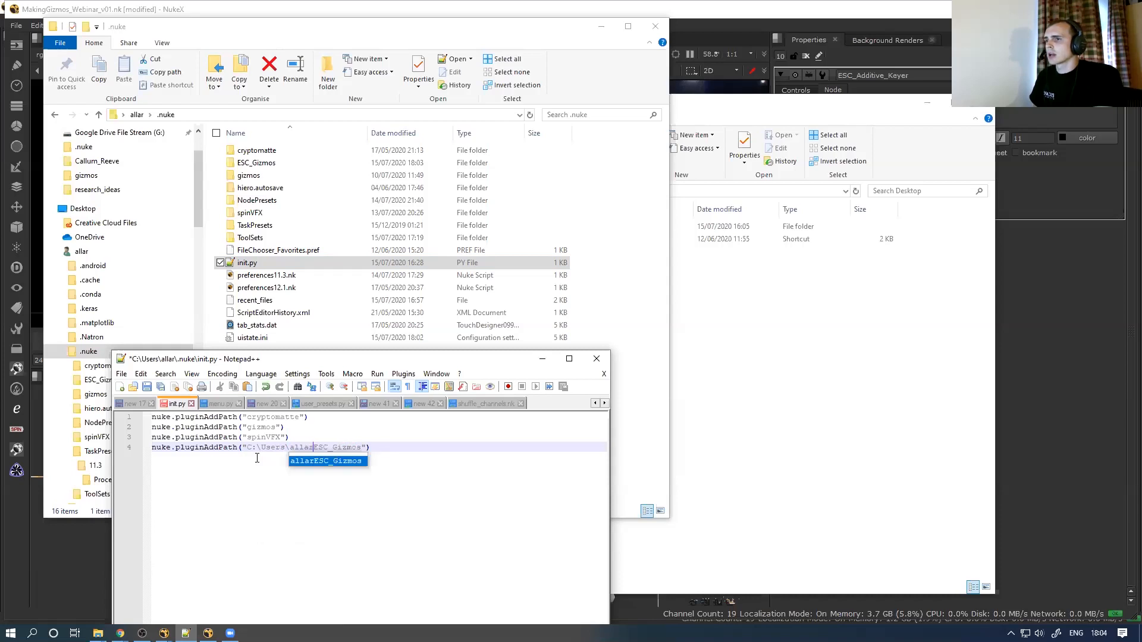
text(e\)
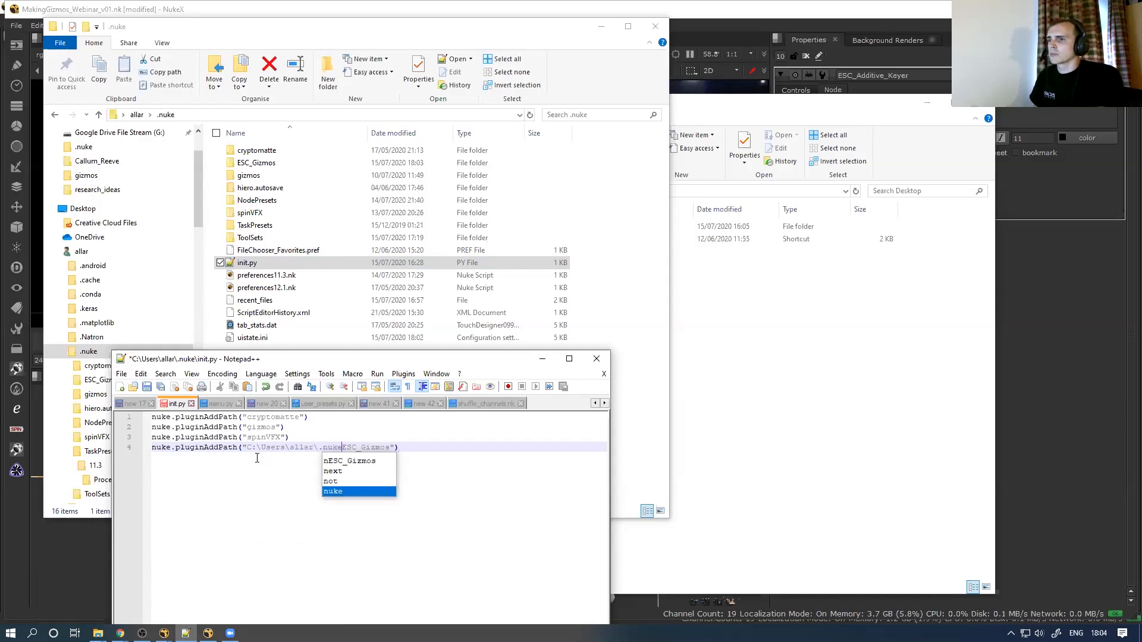
key(ctrl+shift+Left)
key(ctrl+shift+Left)
key(ctrl+shift+Left)
key(ctrl+shift+Left)
key(ctrl+shift+Left)
key(ctrl+shift+Left)
key(ctrl+shift+Left)
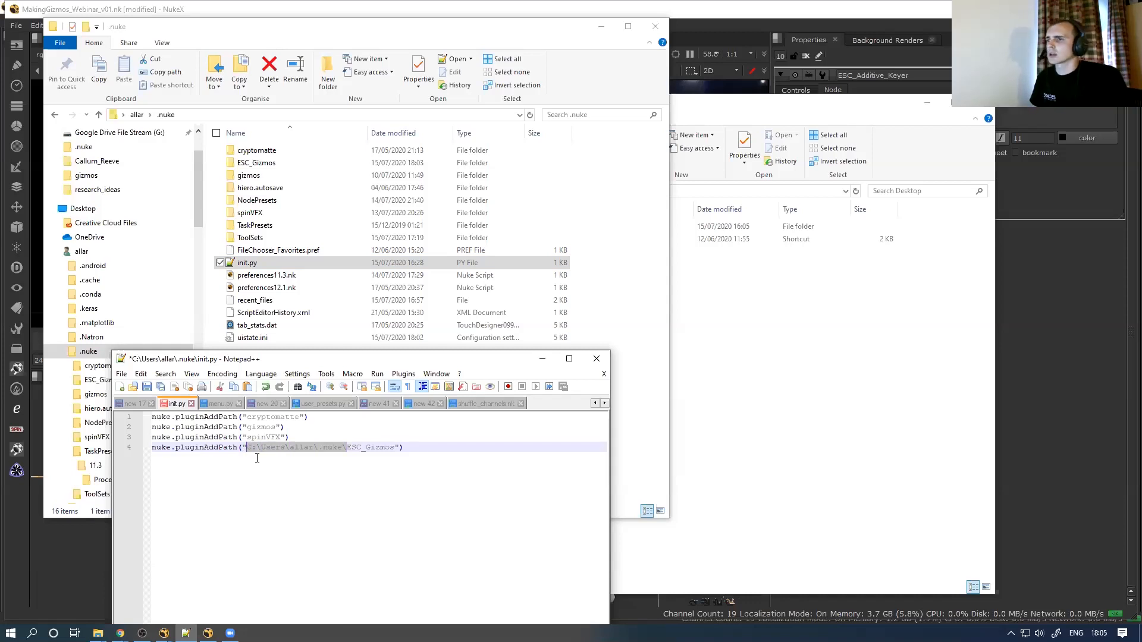
key(BackSpace)
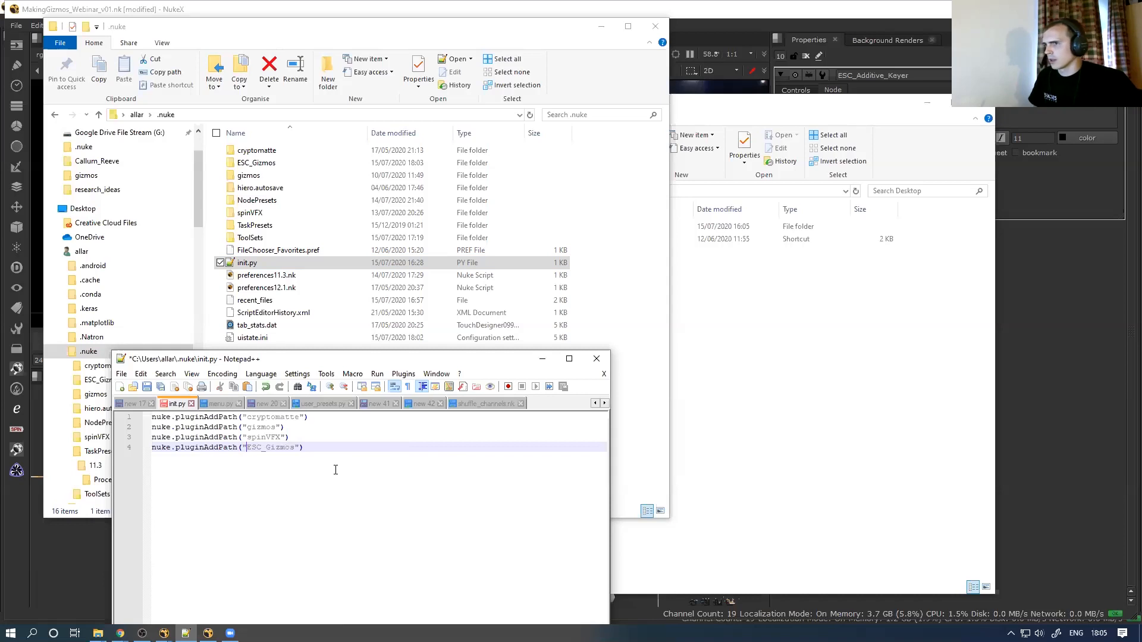
key(ctrl+s)
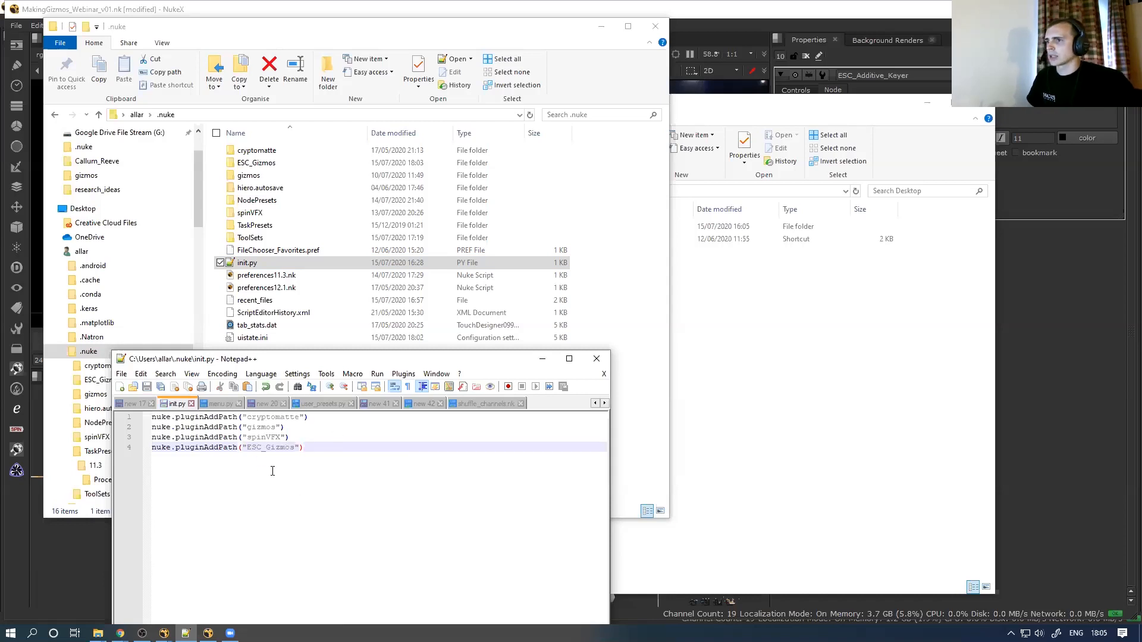
Confirm the gizmo is in ESC_Gizmos, then bring up the GS_V046_LM NukeX session
double_click(284, 158)
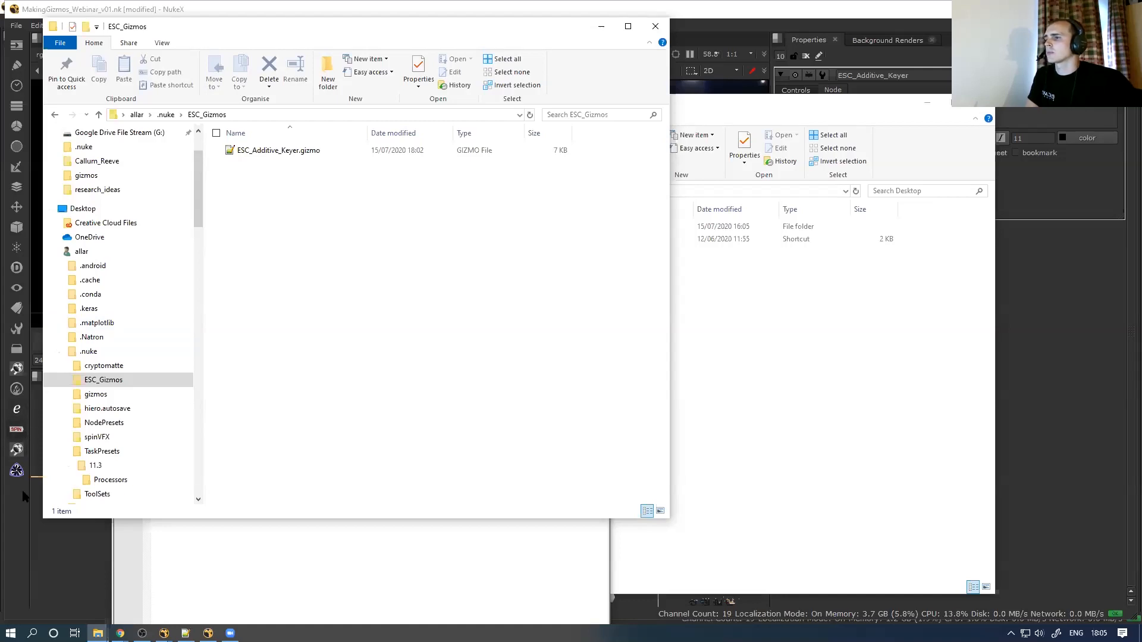
click(58, 584)
click(208, 633)
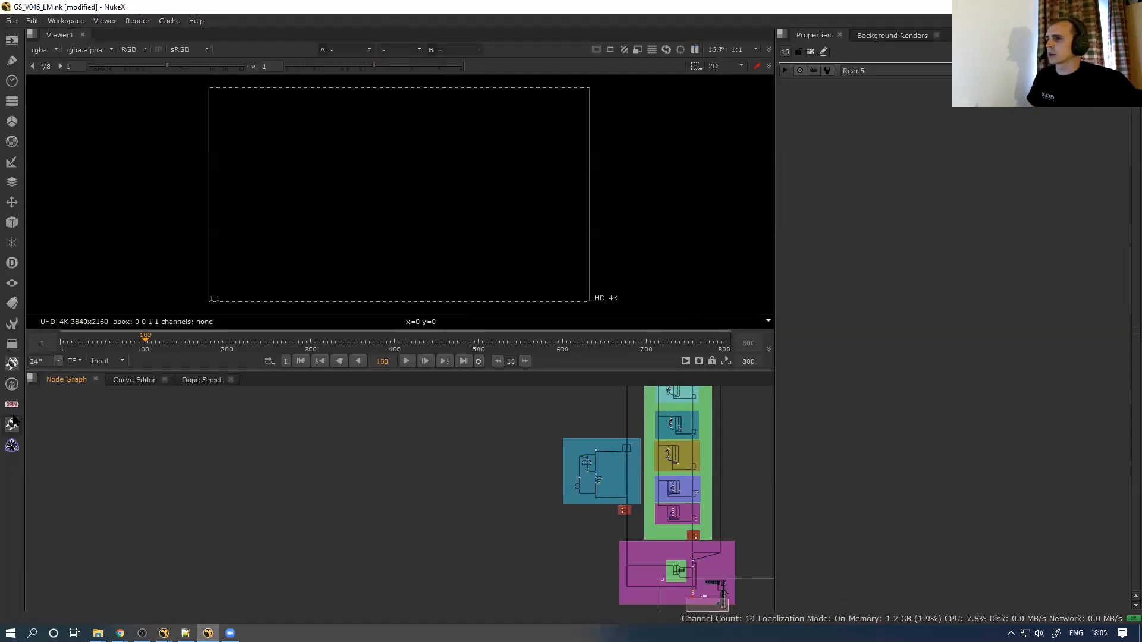
click(12, 425)
click(12, 445)
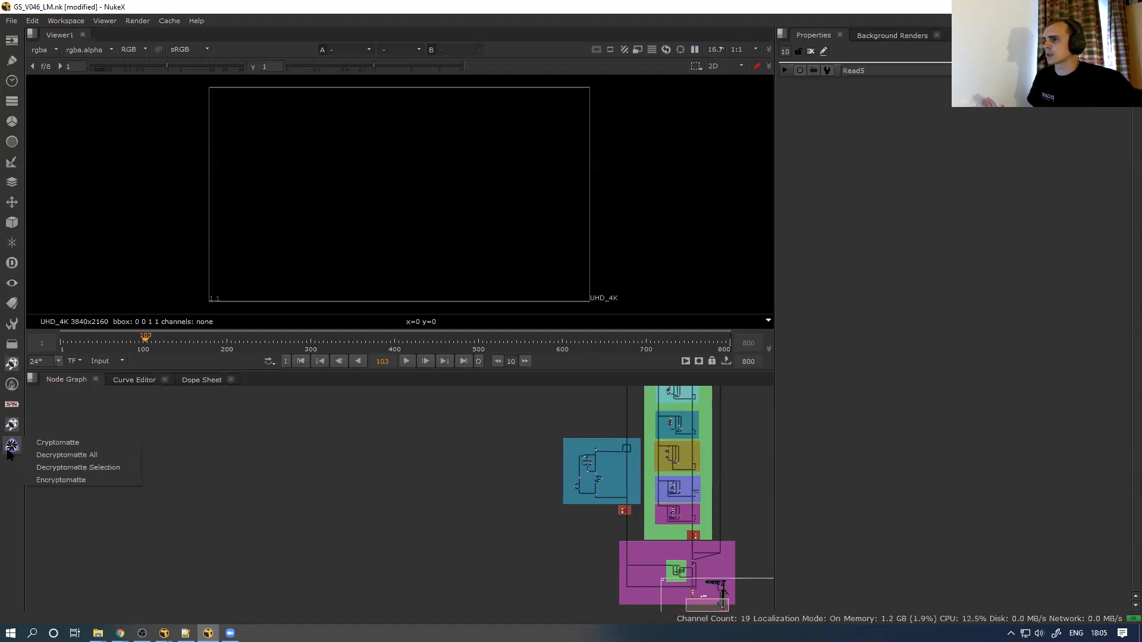
click(13, 406)
click(7, 496)
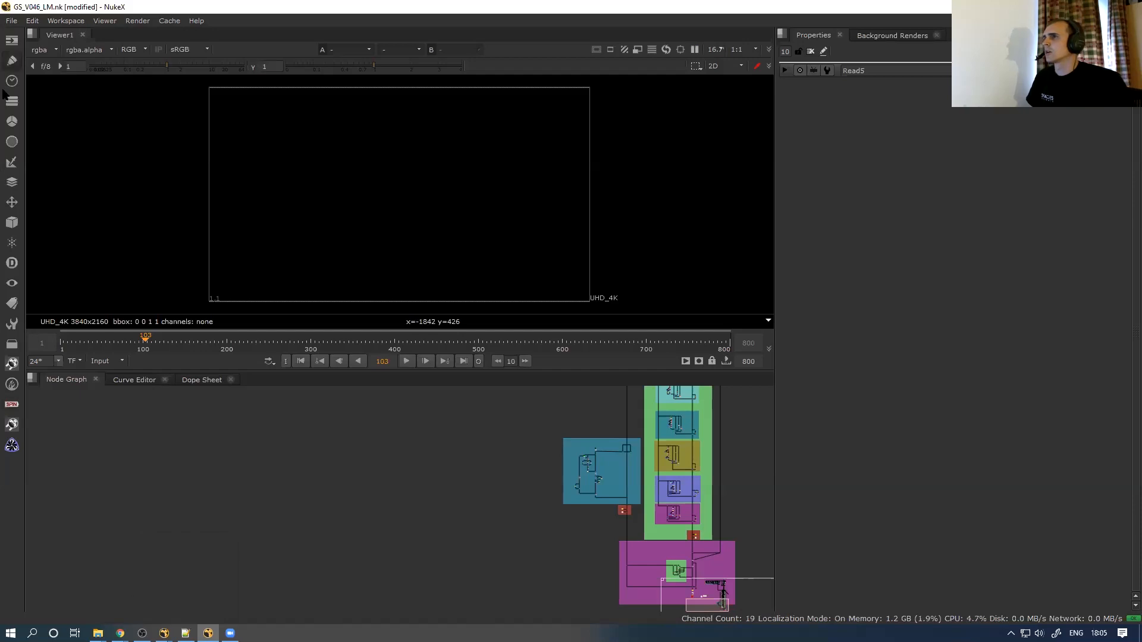
Bring the ESC_Gizmos folder window to the front and move it aside
click(186, 633)
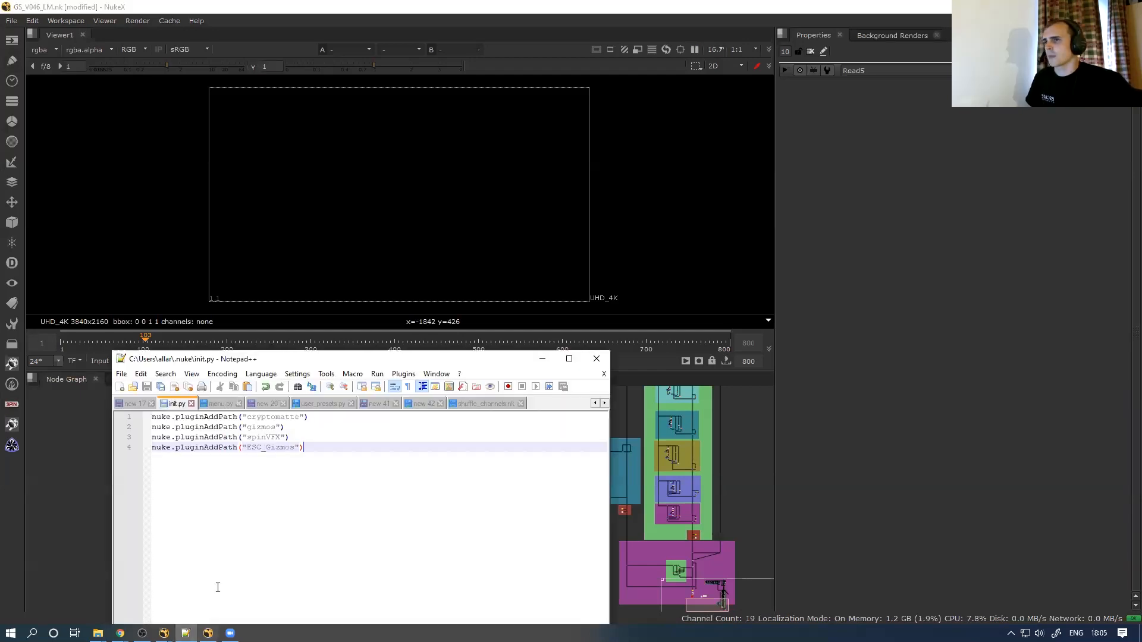
click(98, 632)
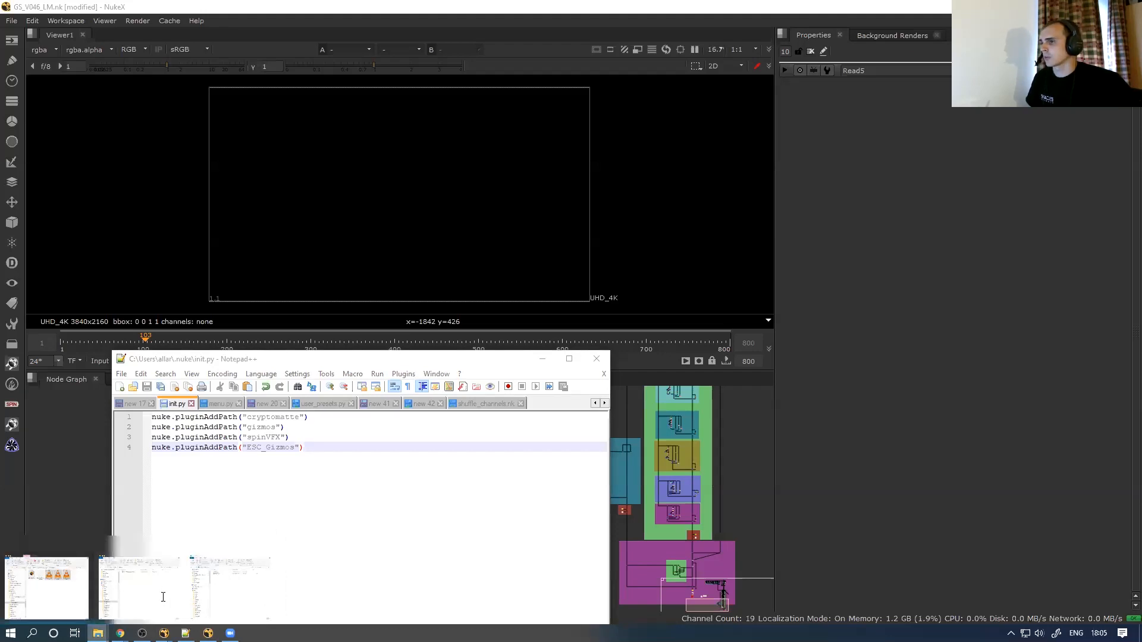
click(173, 601)
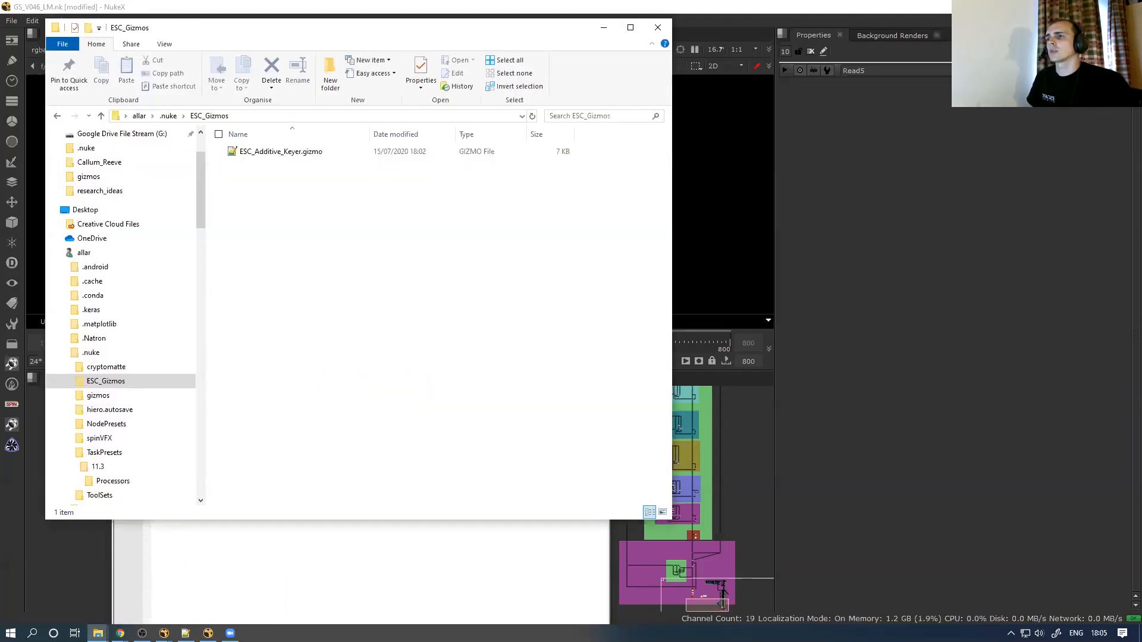
drag(362, 39, 813, 74)
Create a new text document in ESC_Gizmos renamed to menu.py, accepting the extension change
right_click(752, 253)
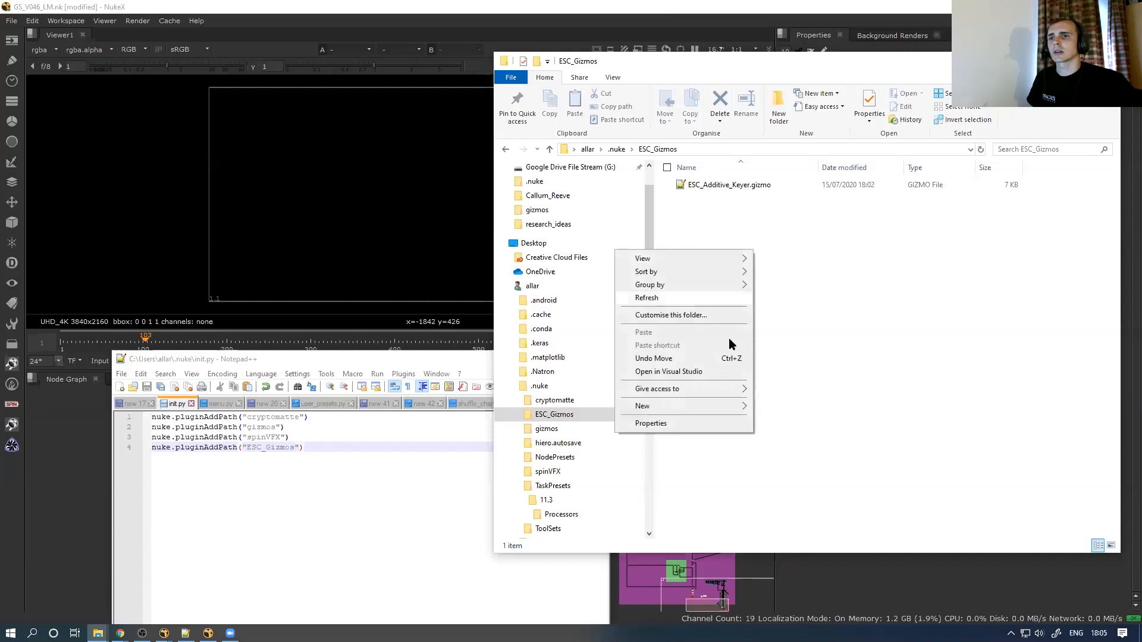
mouse_move(723, 409)
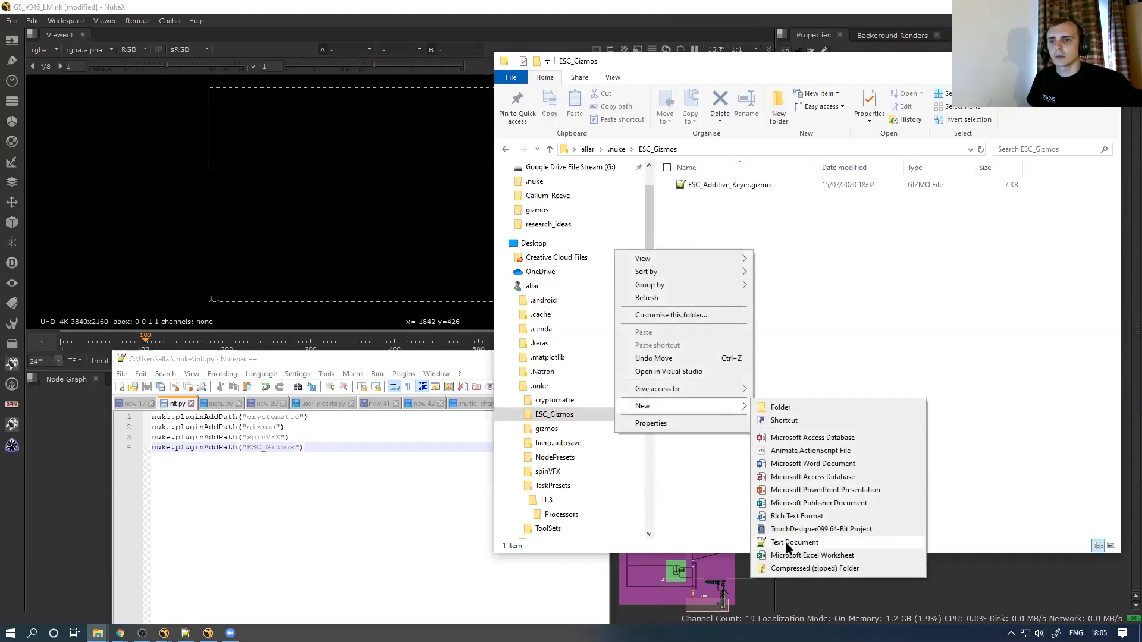
click(792, 543)
key(ctrl+a)
text(me)
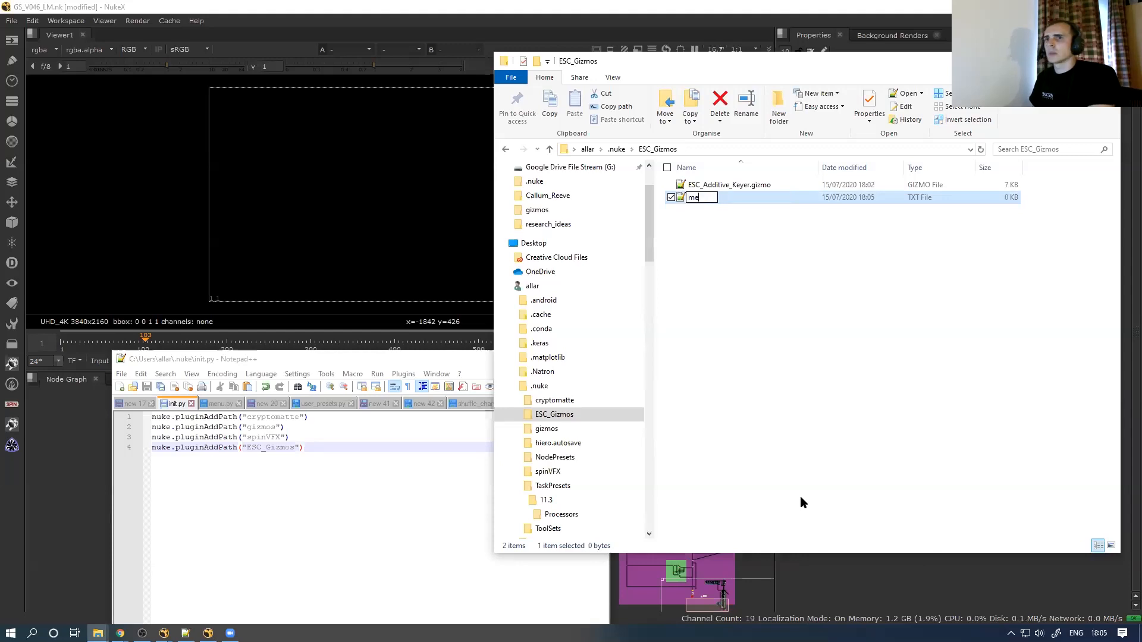
text(nu.py)
key(Return)
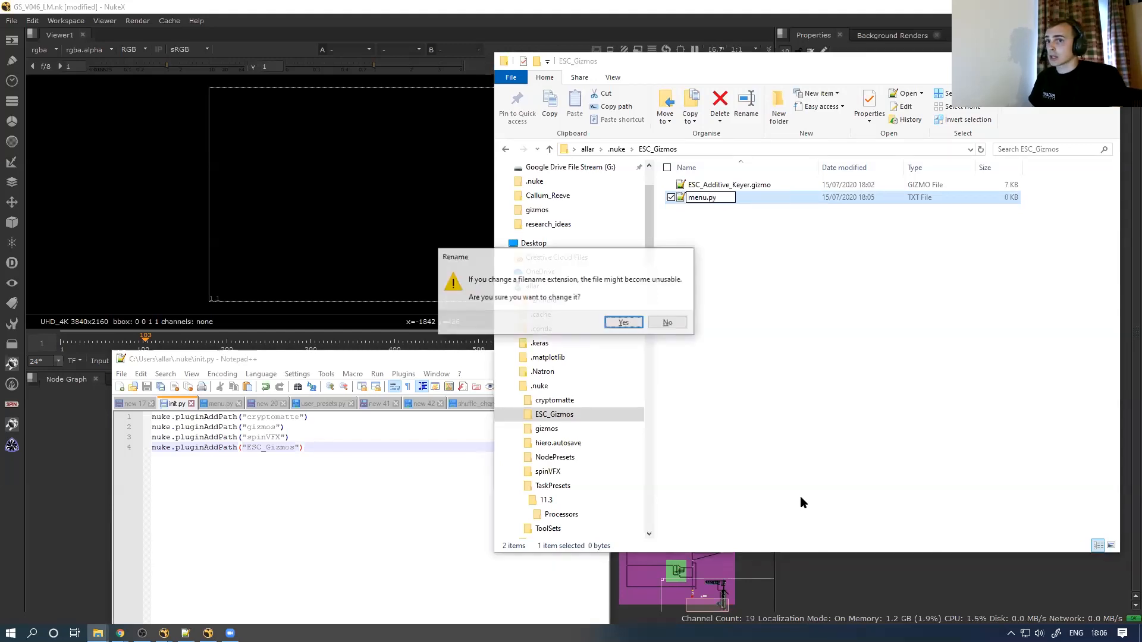
key(Return)
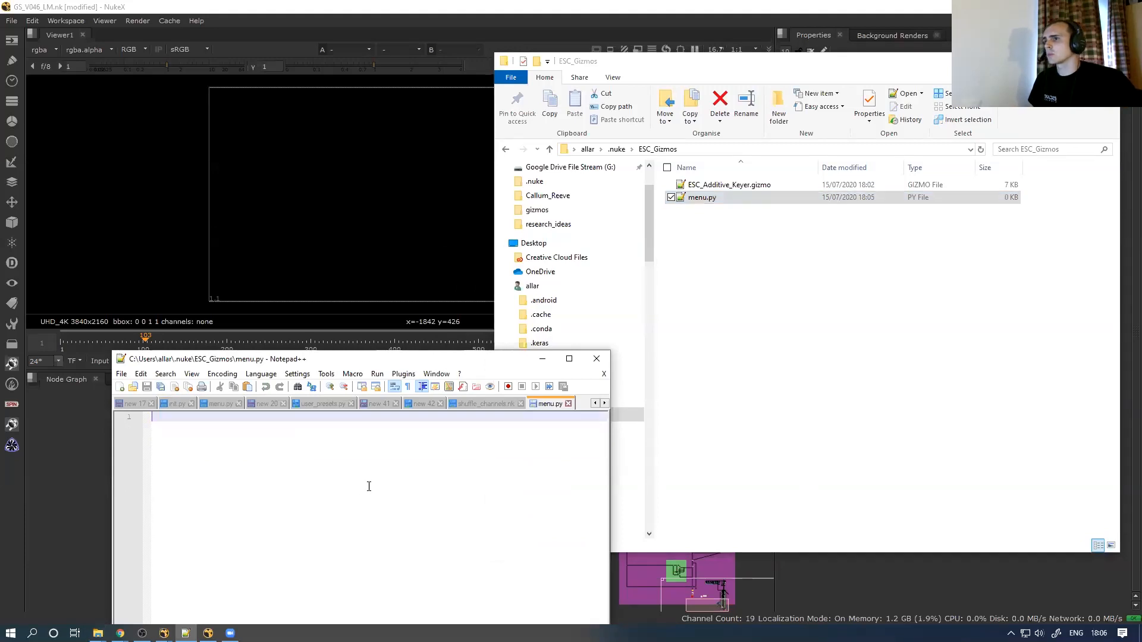
Write toolbar = nuke.menu("Nodes") and menu = toolbar.addMenu("ESC_Gizmos") as the first two lines
text(toolbar = nuke.m e)
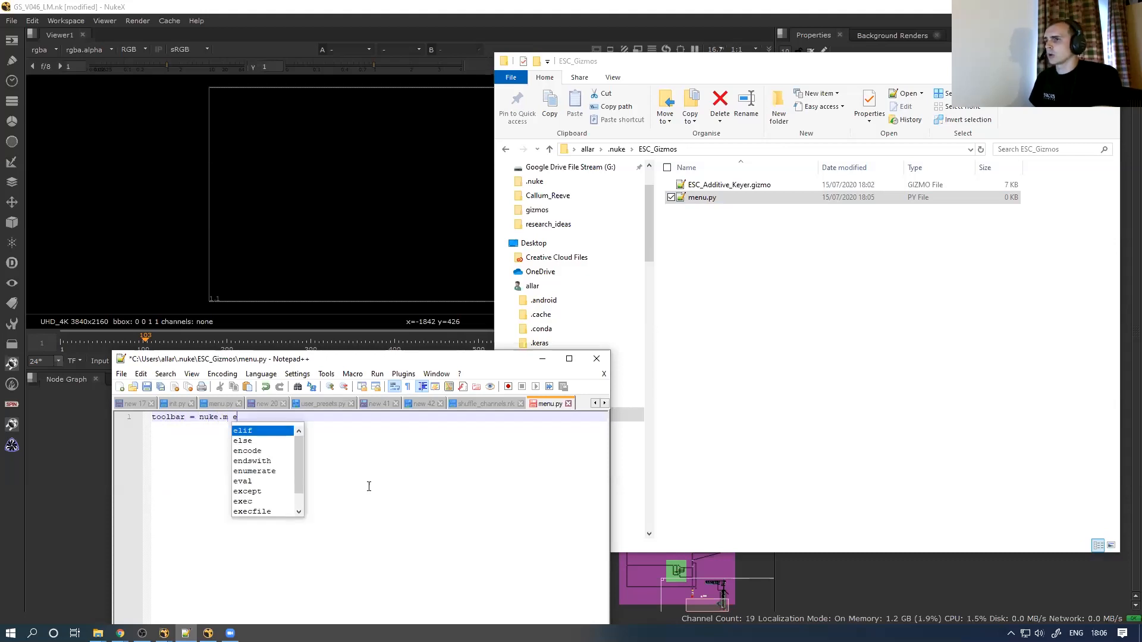
key(BackSpace)
key(BackSpace)
text(e)
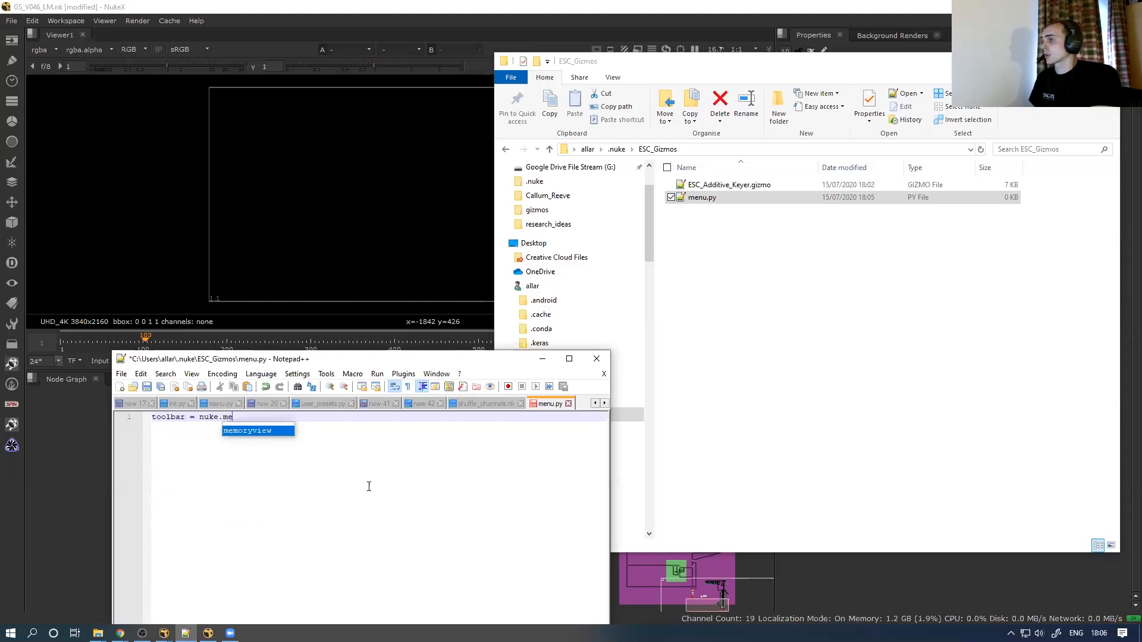
text(nu()
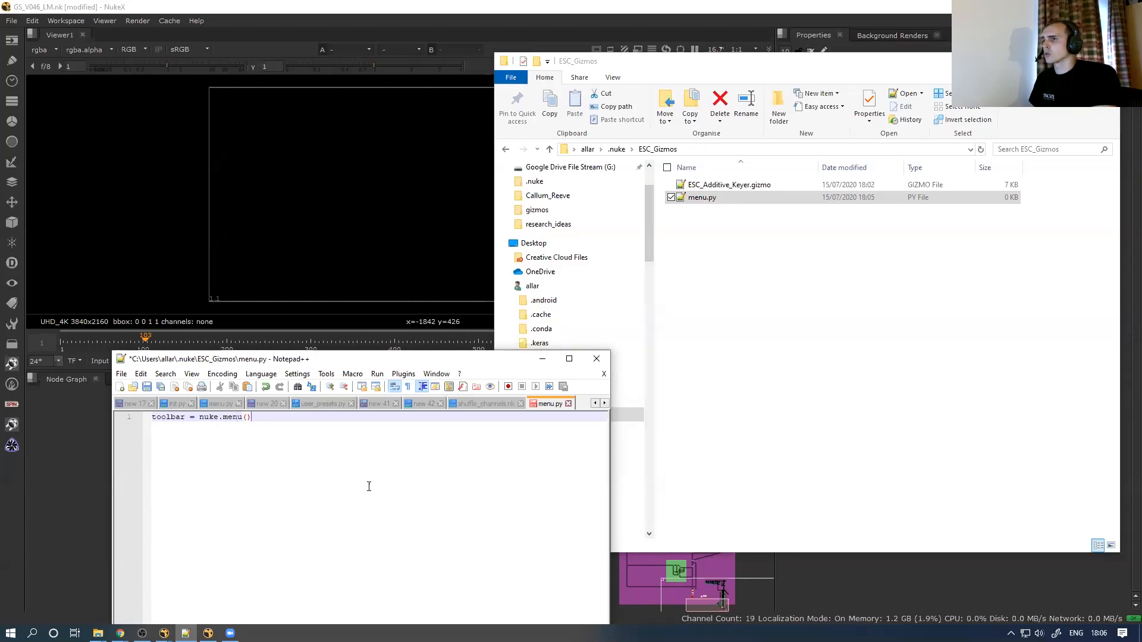
text("Nodes)
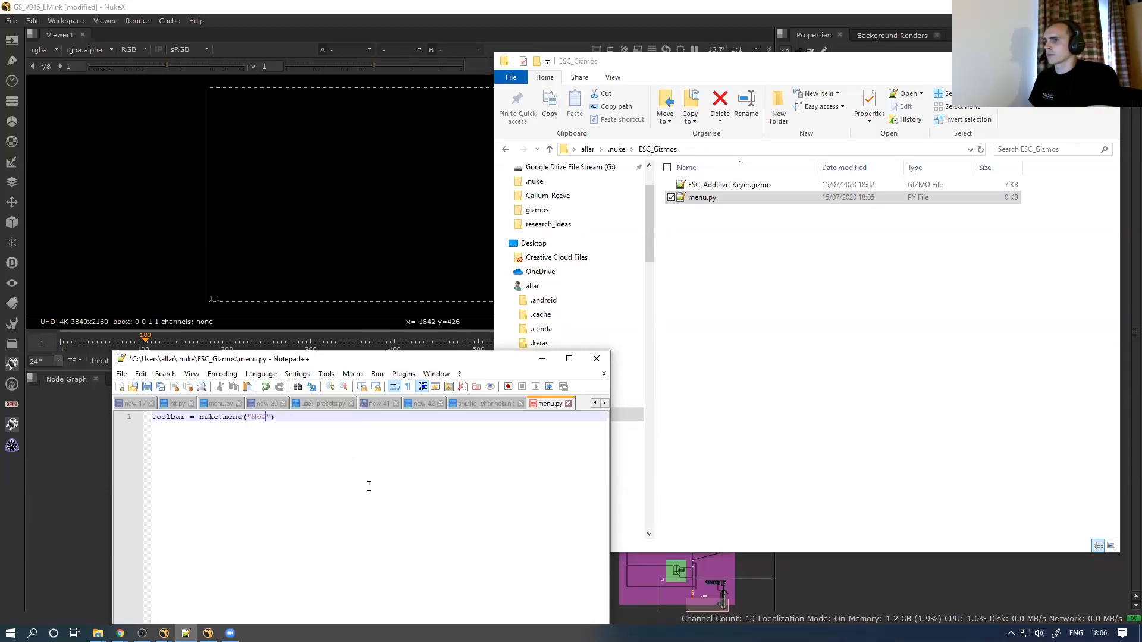
key(Return)
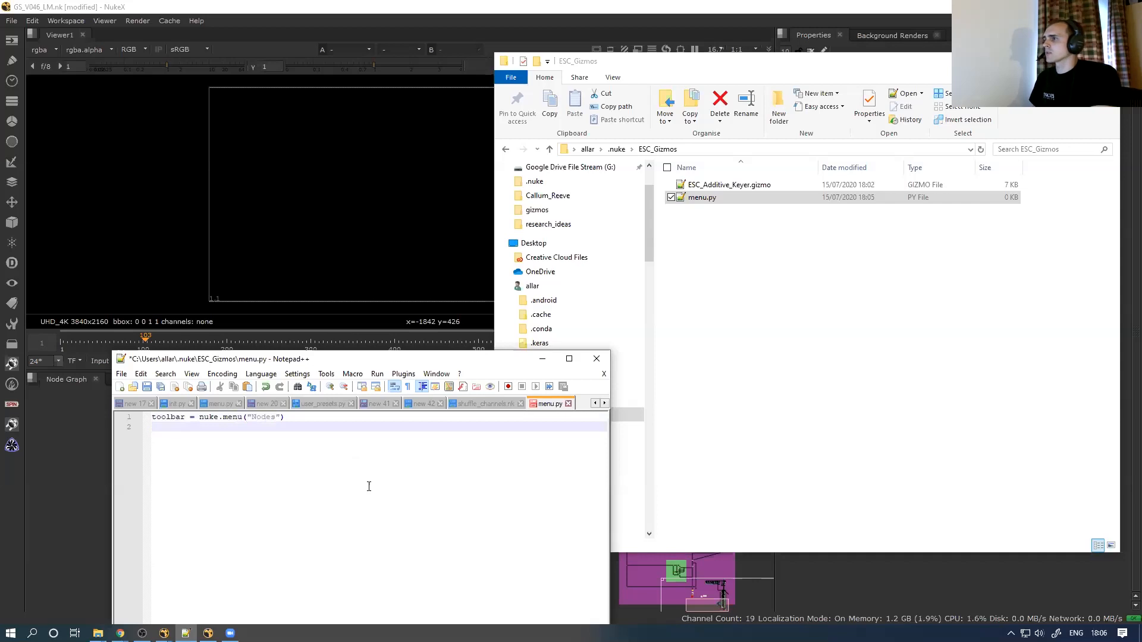
text(menu)
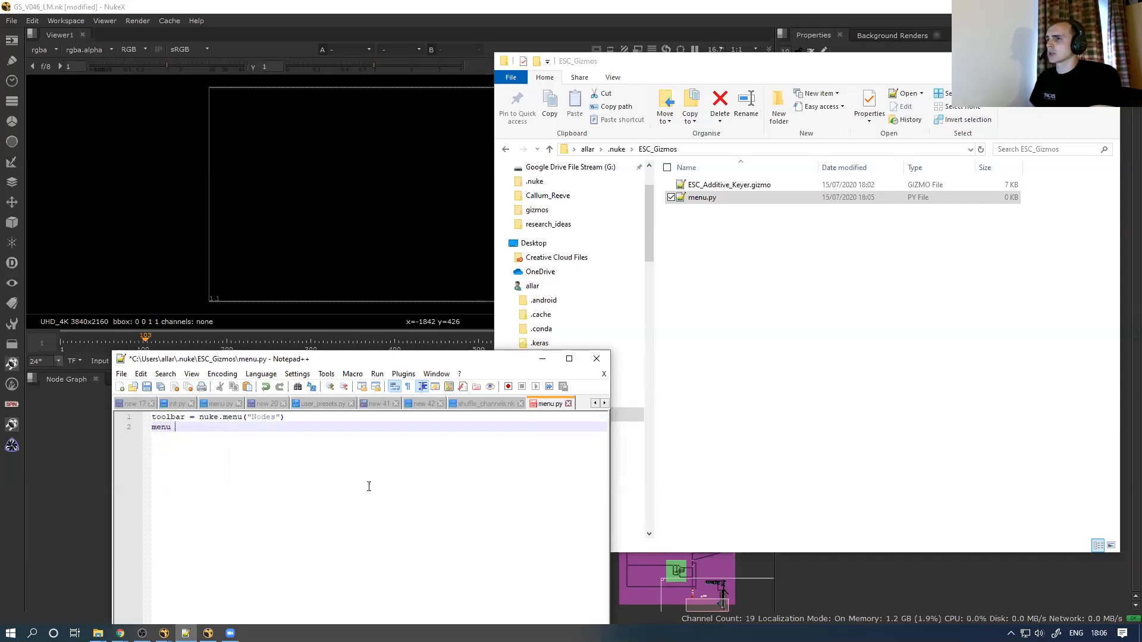
text( = toolbar.)
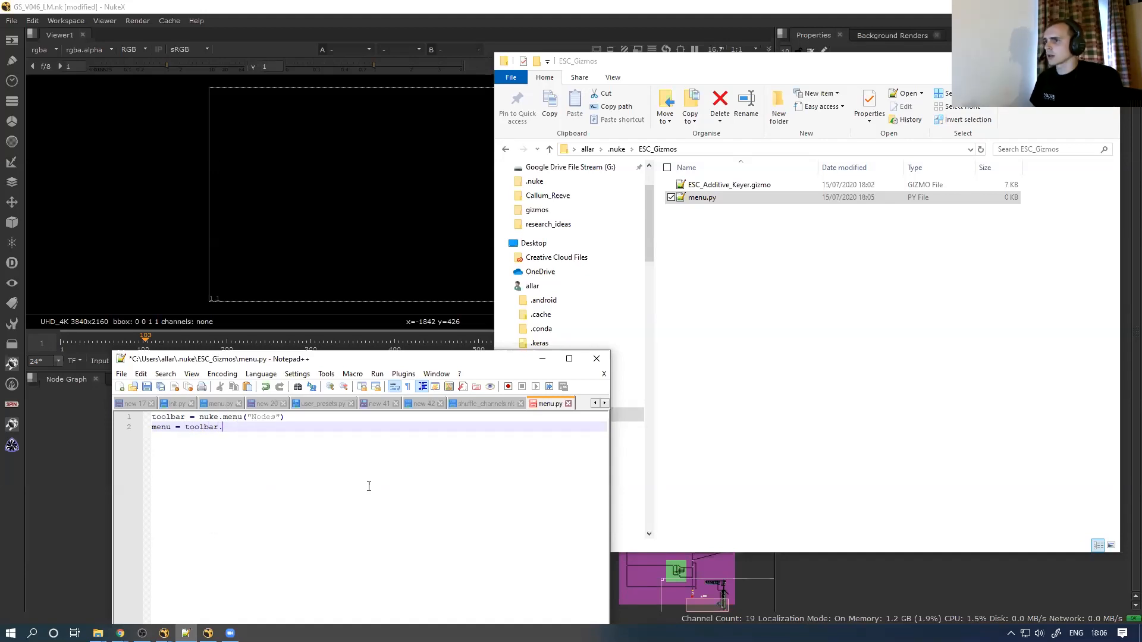
text(addMenu)
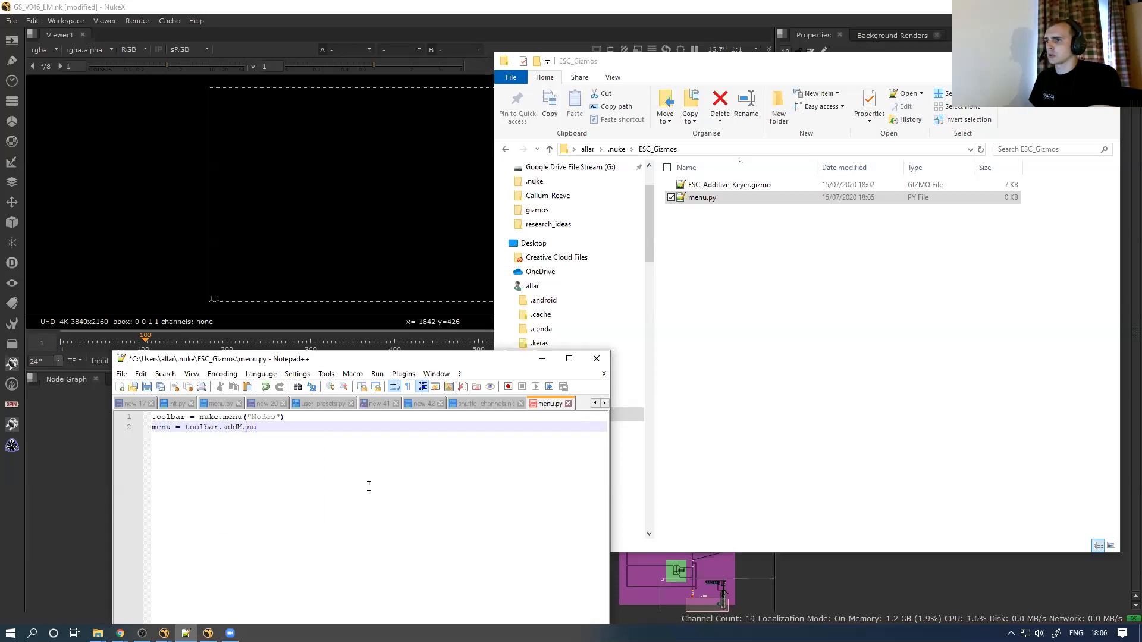
text((")
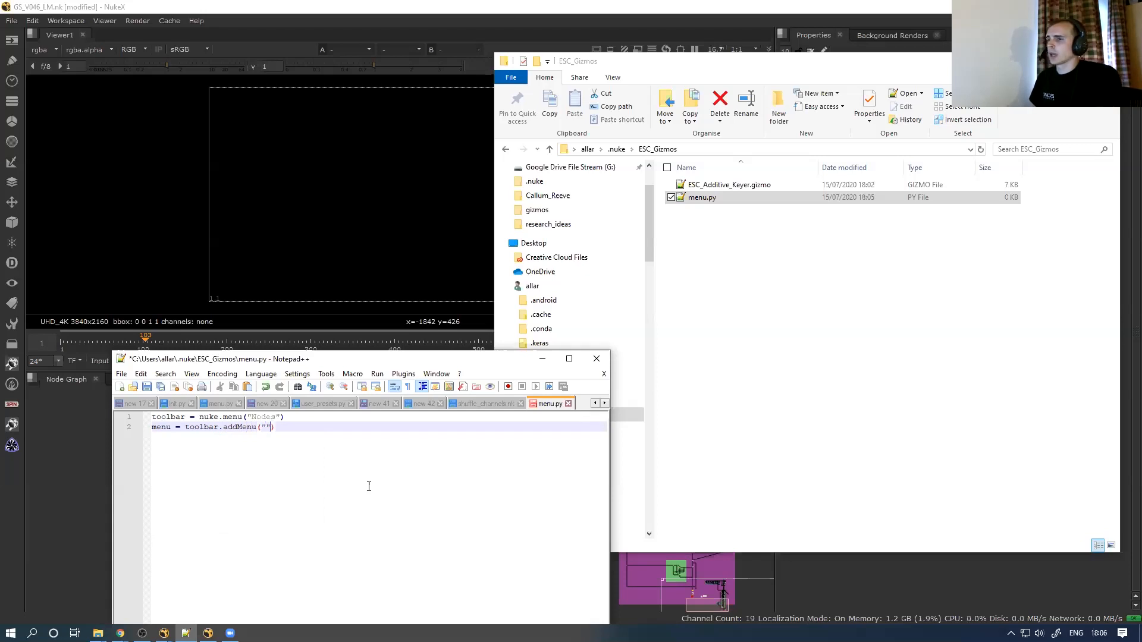
text(ES)
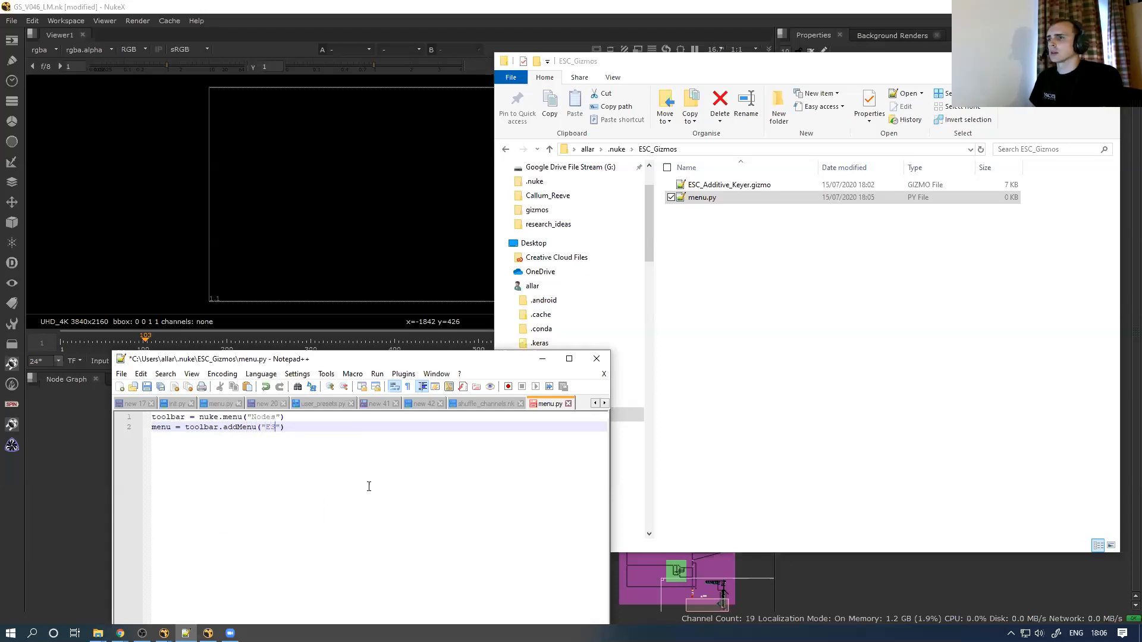
text(C_Gizmos)
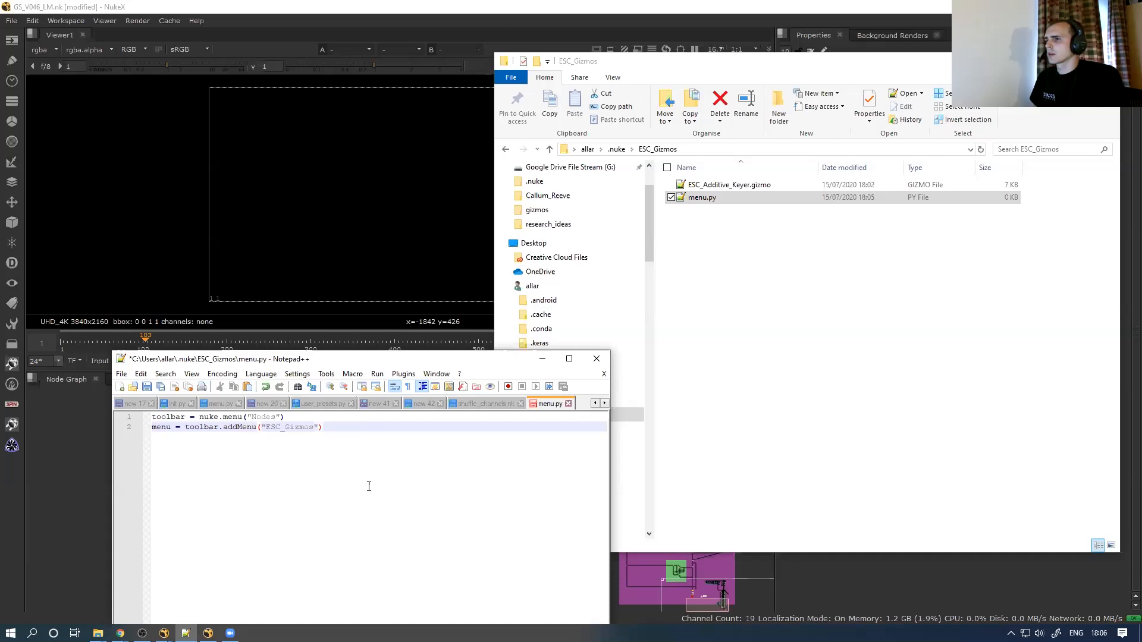
key(Return)
Add menu.addCommand("ESC_Additive_Keyer.gizmo", "nuke.createNode('ESC_Additive_Keyer.gizmo')") as the third line
text(menu.add)
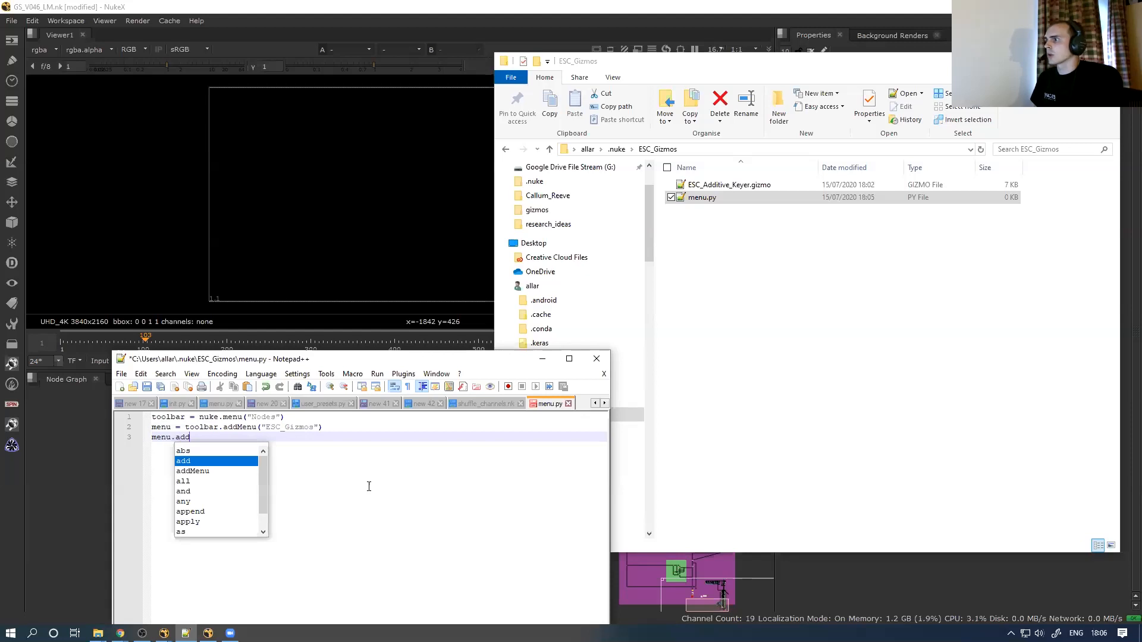
text(Comma)
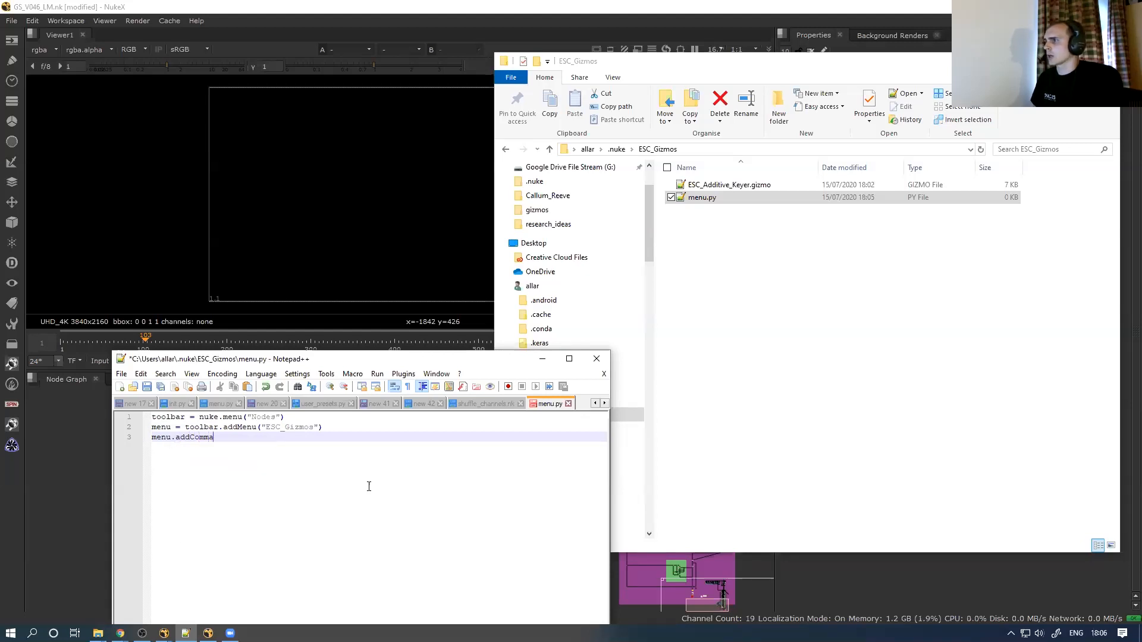
text(nd(")
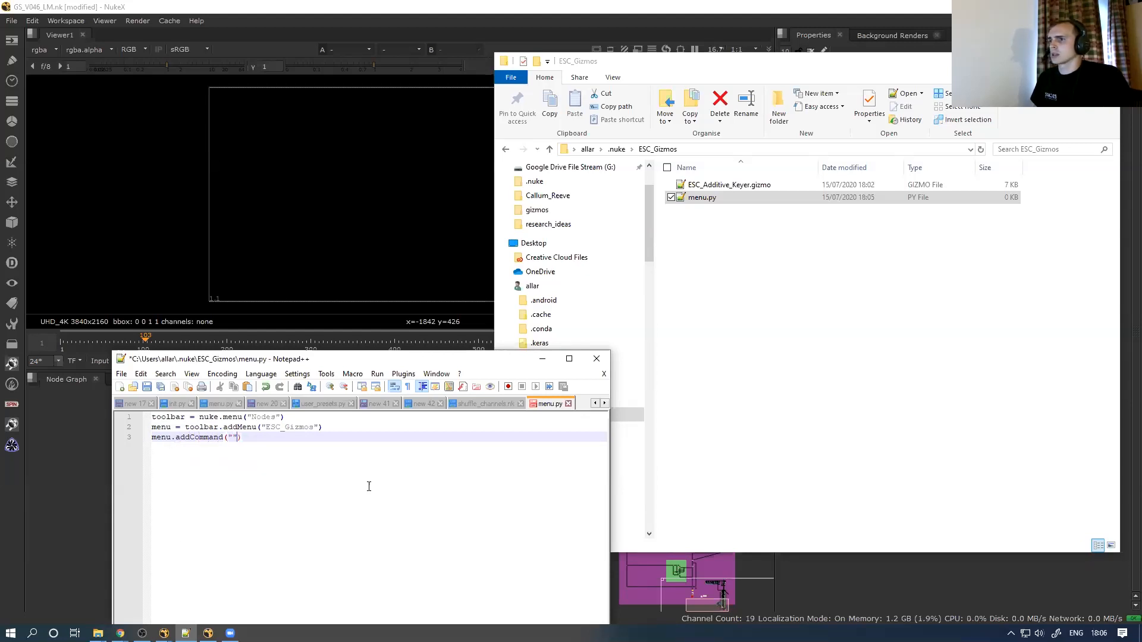
click(747, 187)
click(750, 184)
key(ctrl+a)
key(ctrl+c)
click(232, 438)
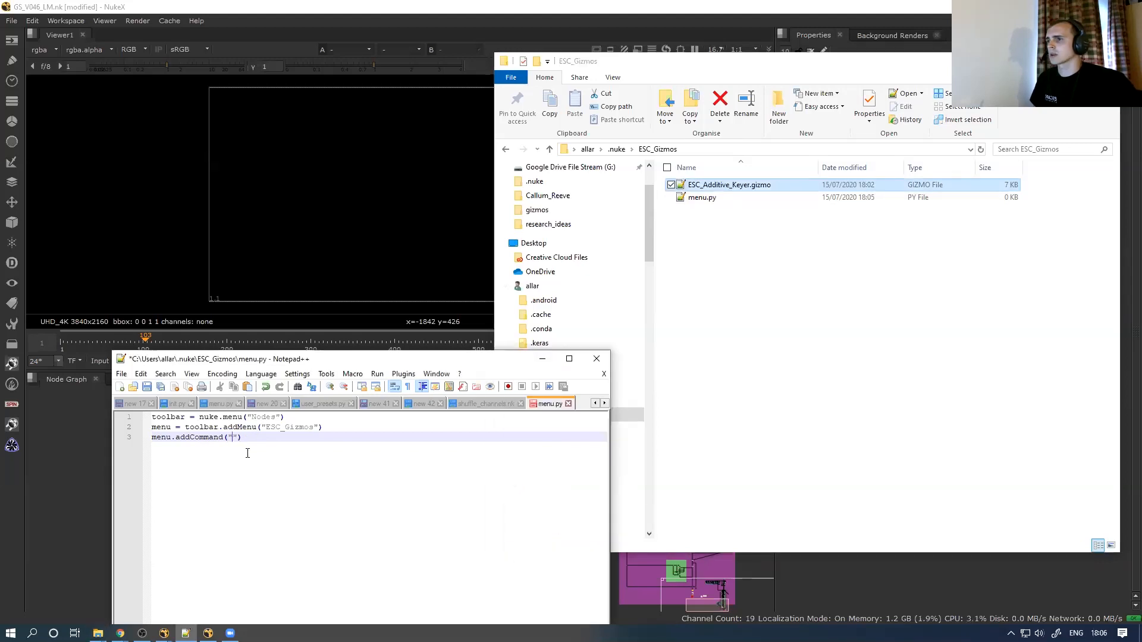
key(ctrl+v)
key(Right)
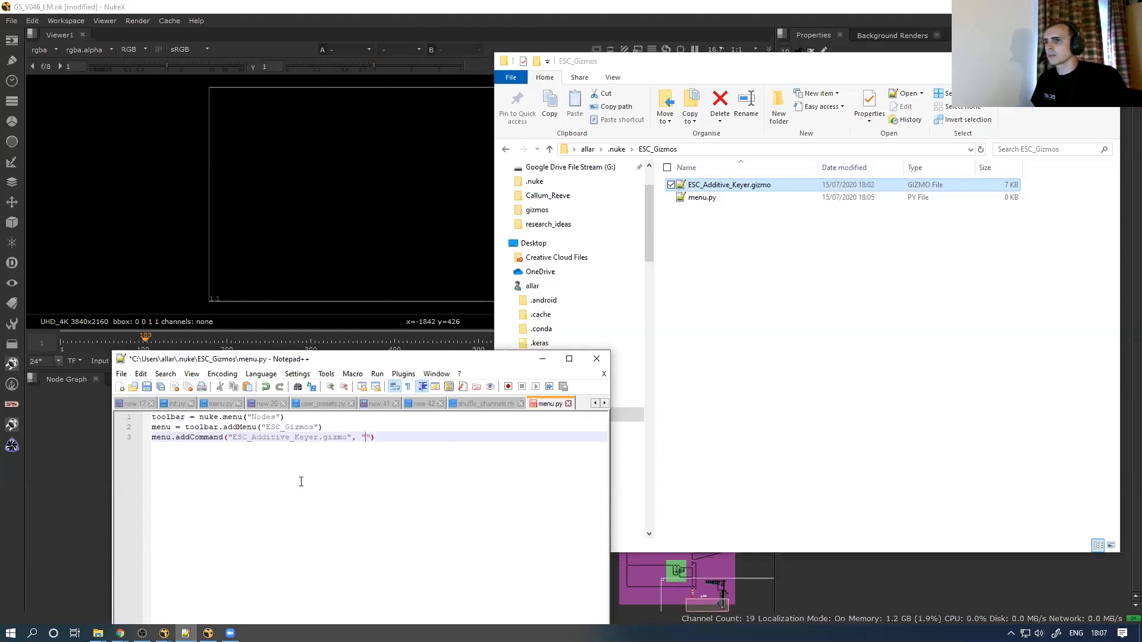
text(, "nuke.crea)
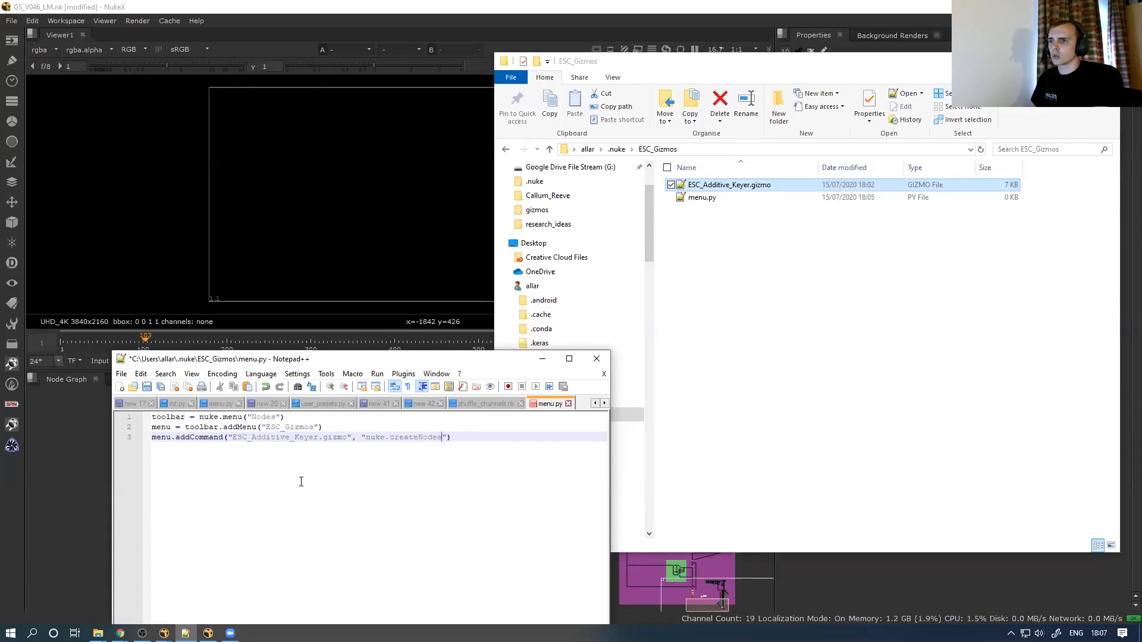
text(teNode())
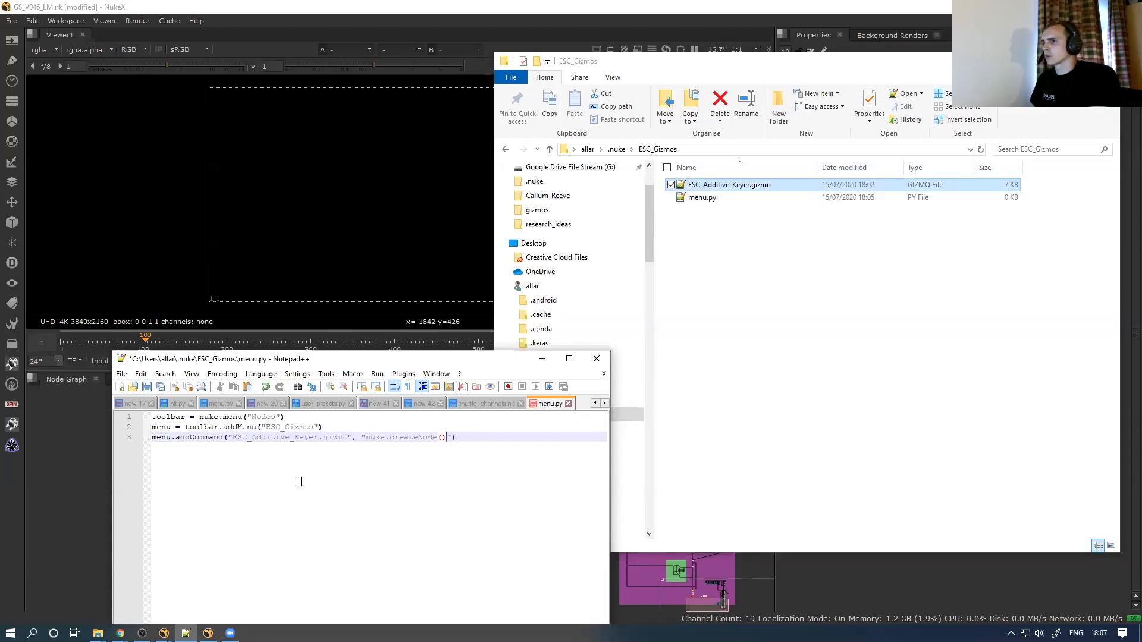
key(ctrl+v)
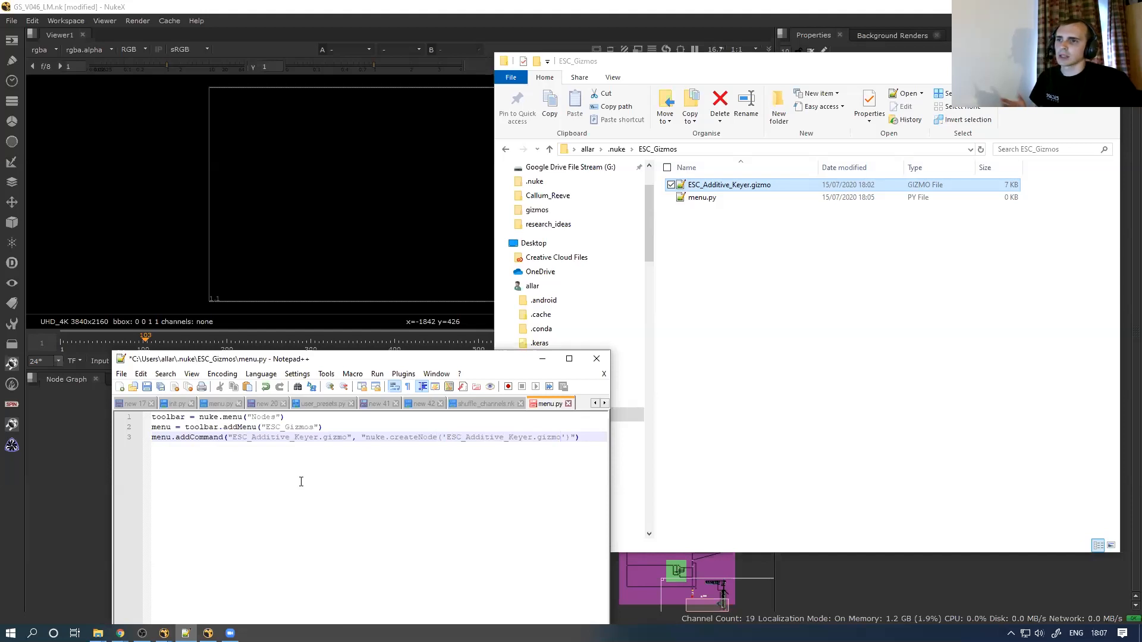
Save menu.py and launch a fresh NukeX session from the Start menu
key(ctrl+s)
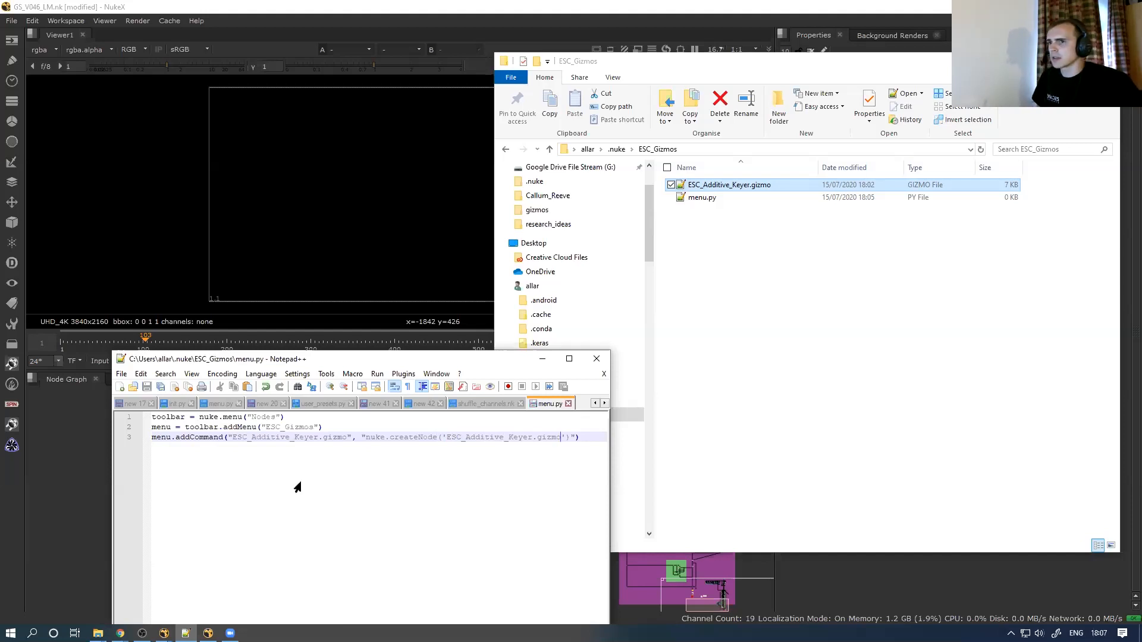
click(11, 633)
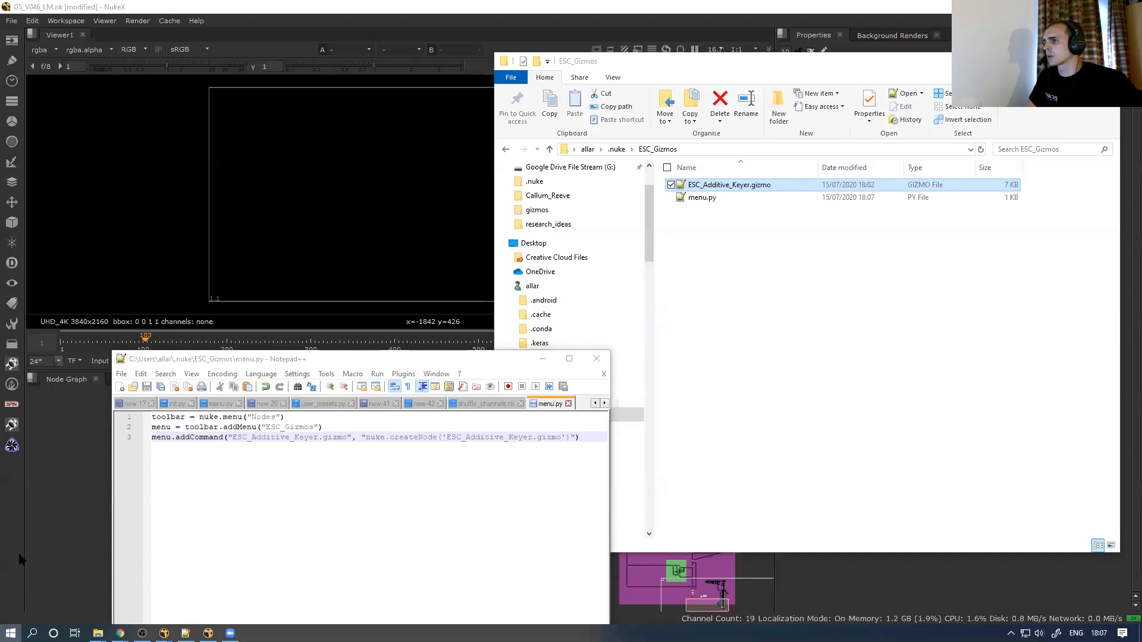
click(66, 497)
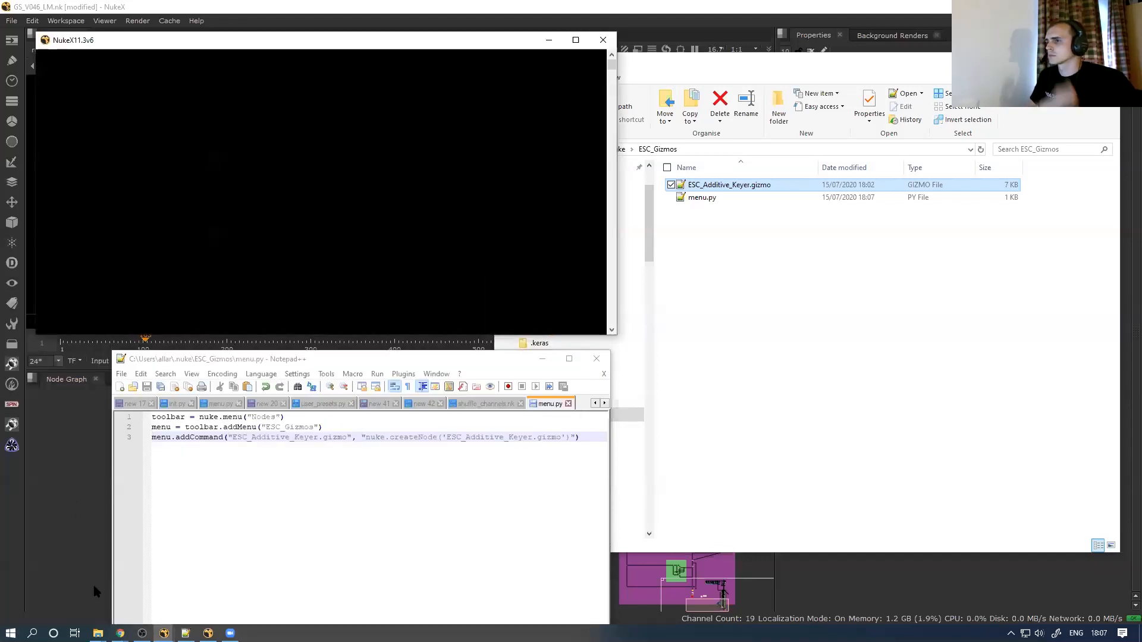
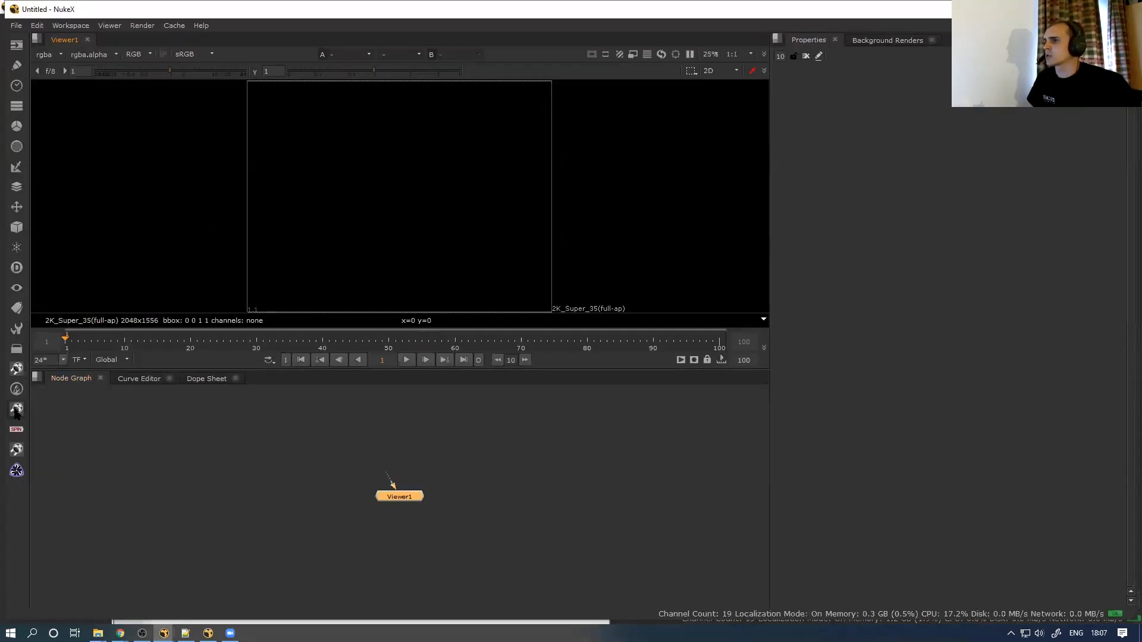
Add the ESC_Additive_Keyer gizmo from the ESC_Gizmos menu and connect it to Viewer1
click(16, 449)
click(17, 410)
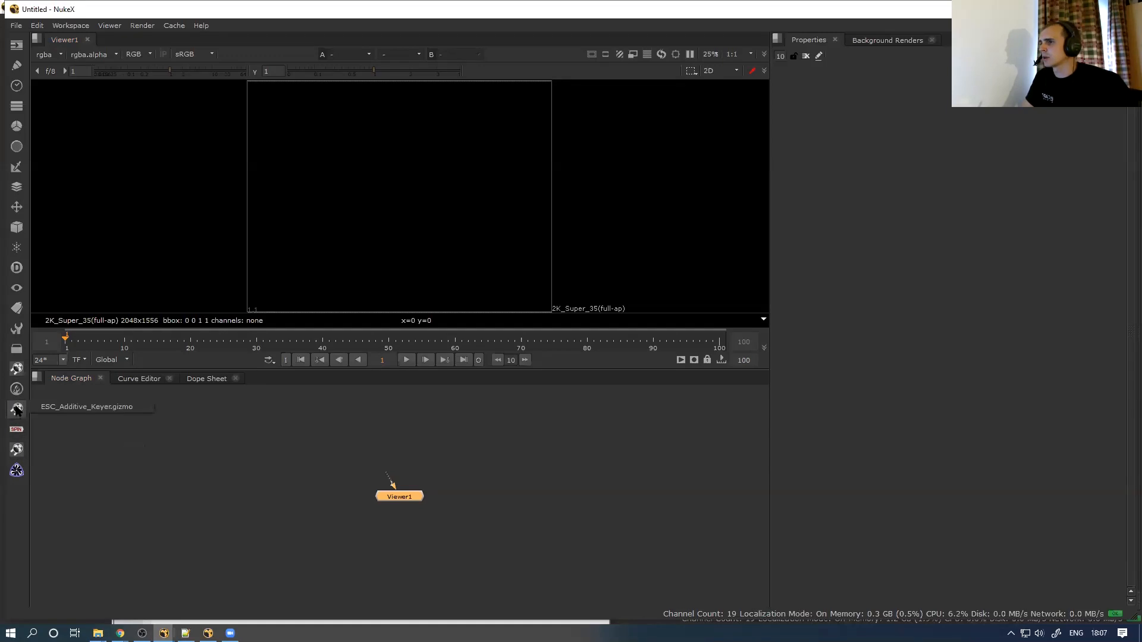
click(80, 408)
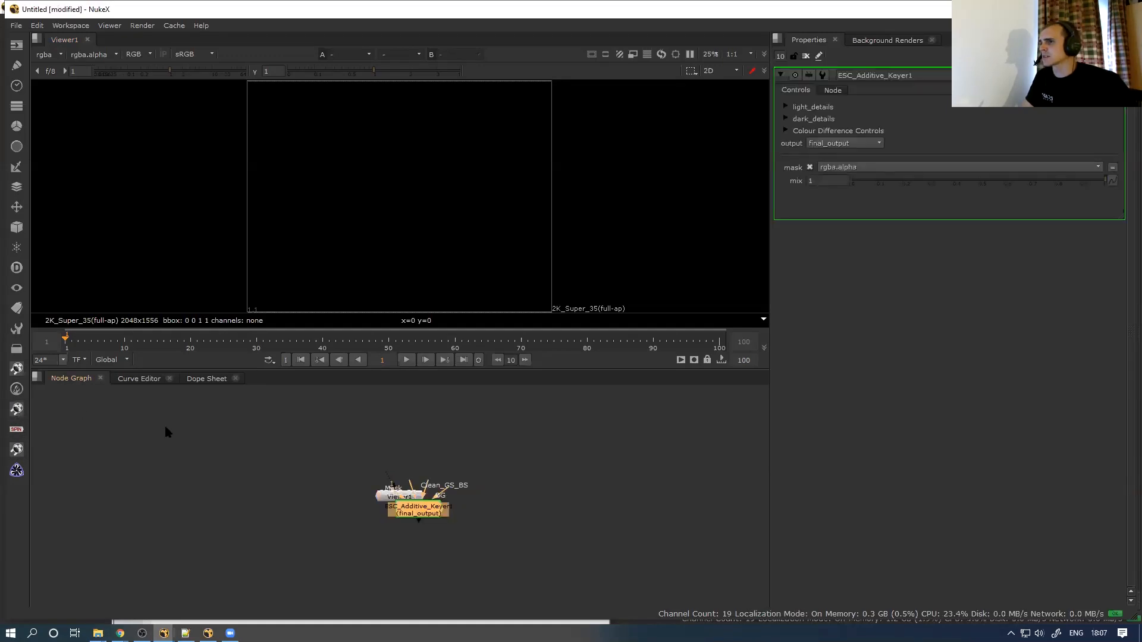
drag(431, 511, 402, 458)
key(1)
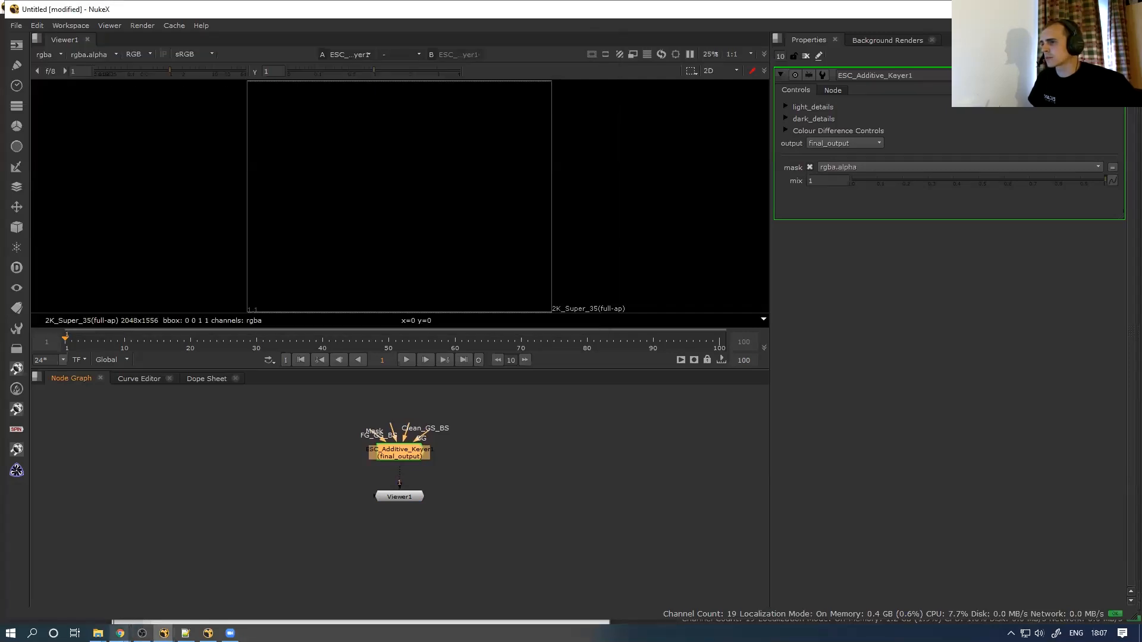
Switch to the MakingGizmos_Webinar_v01 script window
mouse_move(120, 632)
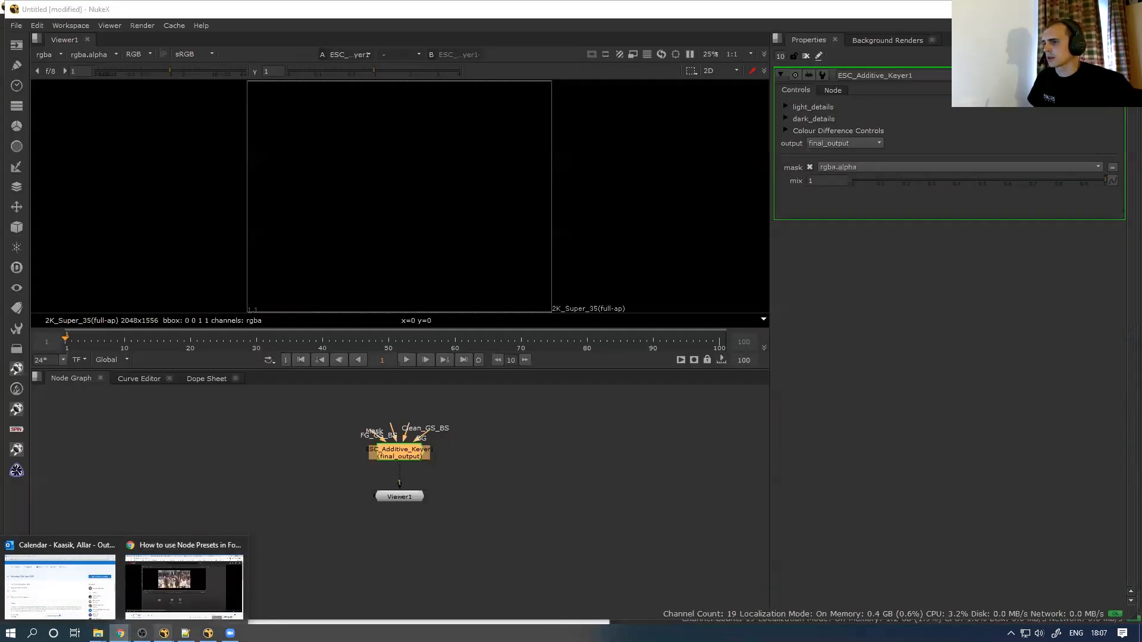
mouse_move(164, 632)
click(194, 609)
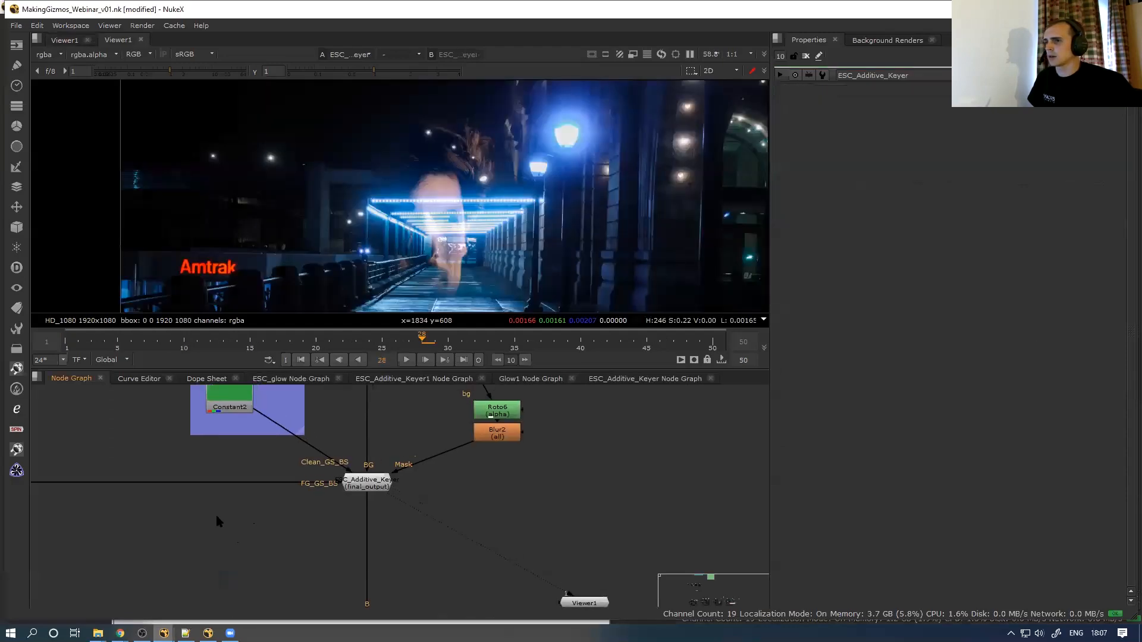
Zoom into the webinar Node Graph and inspect the nodes in the FG and BG backdrops
scroll(137, 455, up, 3)
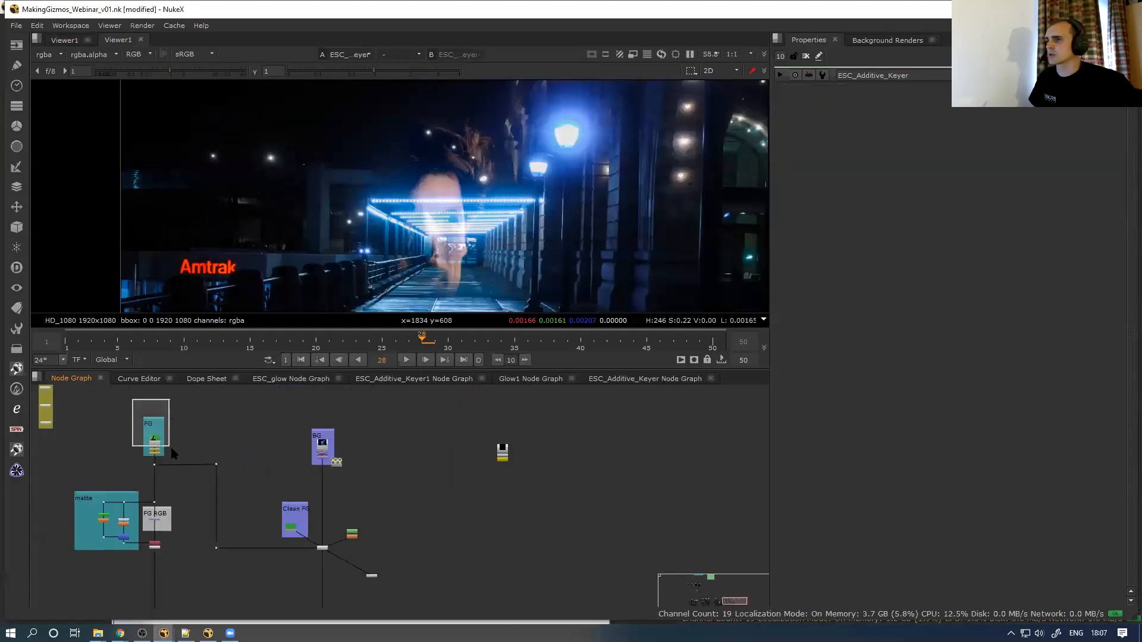
drag(292, 411, 324, 470)
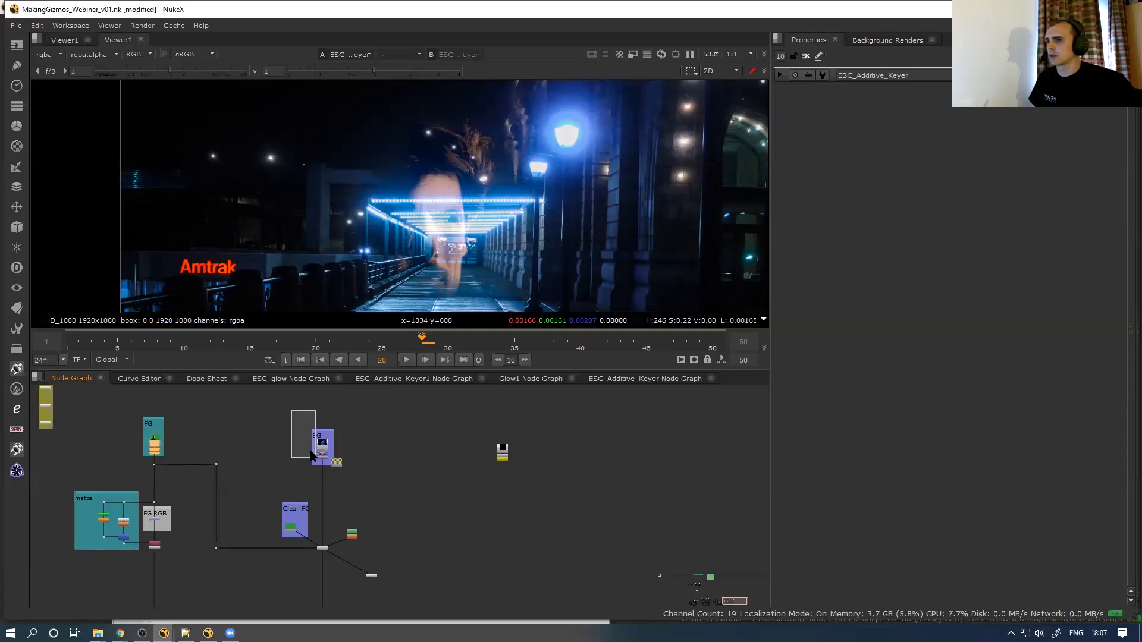
scroll(184, 427, up, 3)
click(147, 454)
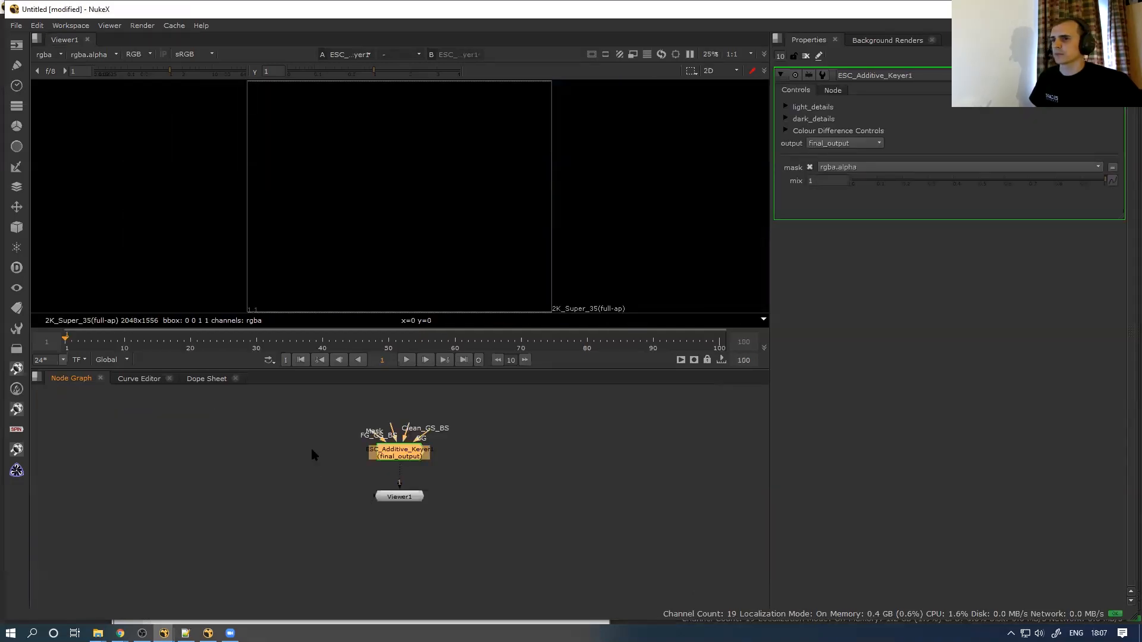
click(300, 423)
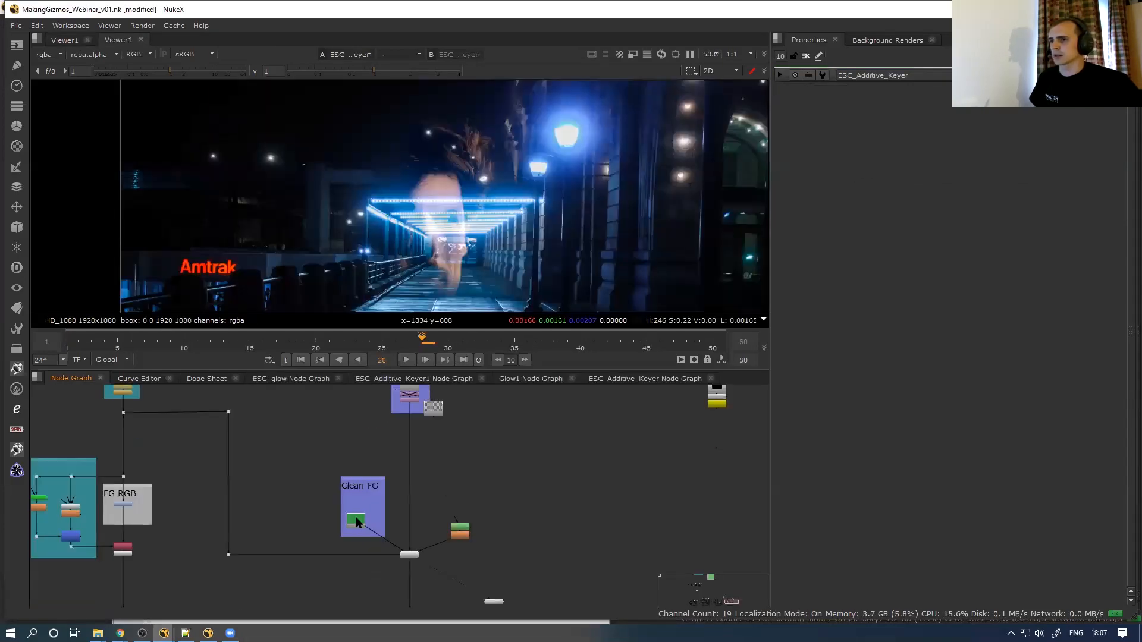
Paste Read5, Constant2, Read1 and Reformat1 from the webinar into the test script
click(355, 522)
middle_drag(361, 448, 340, 511)
shift+drag(337, 502, 407, 409)
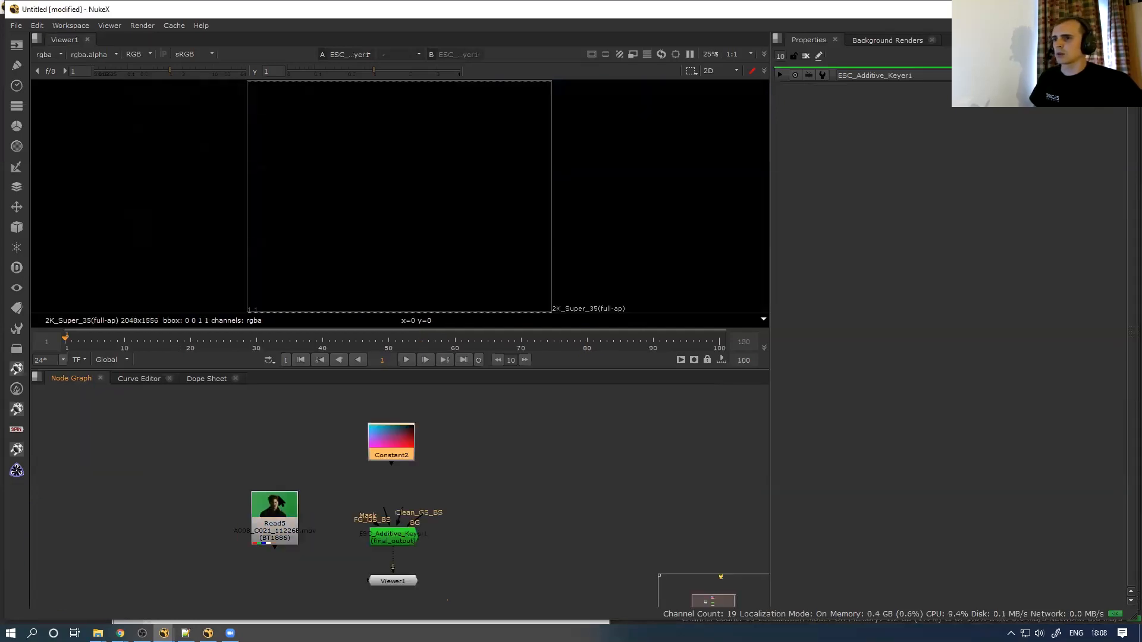
drag(274, 509, 241, 400)
drag(391, 442, 377, 440)
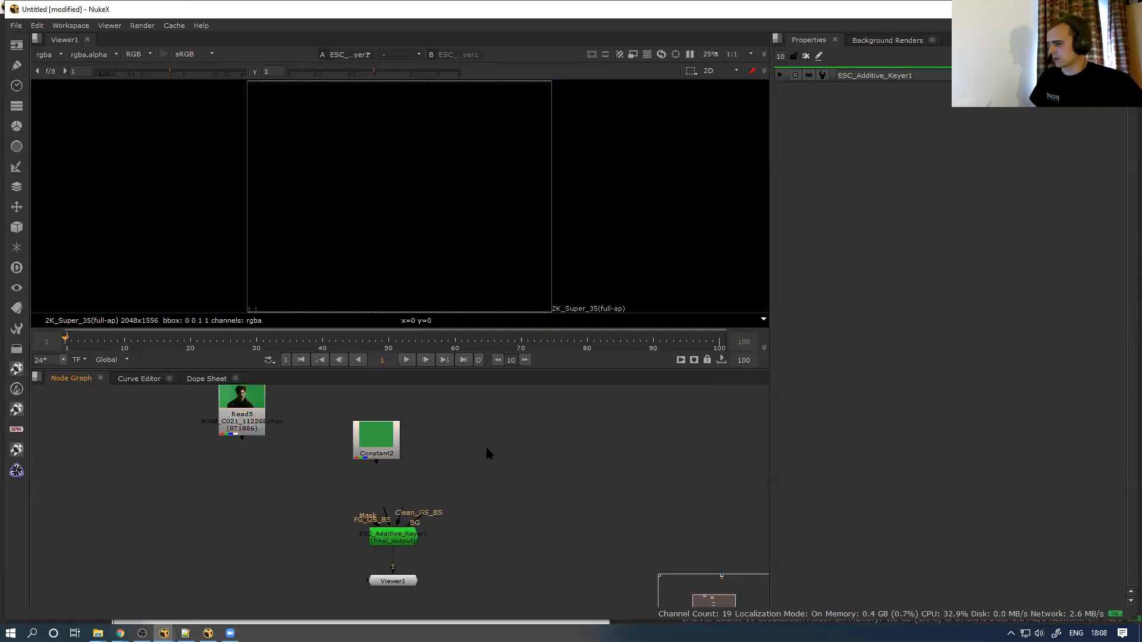
scroll(487, 450, down, 3)
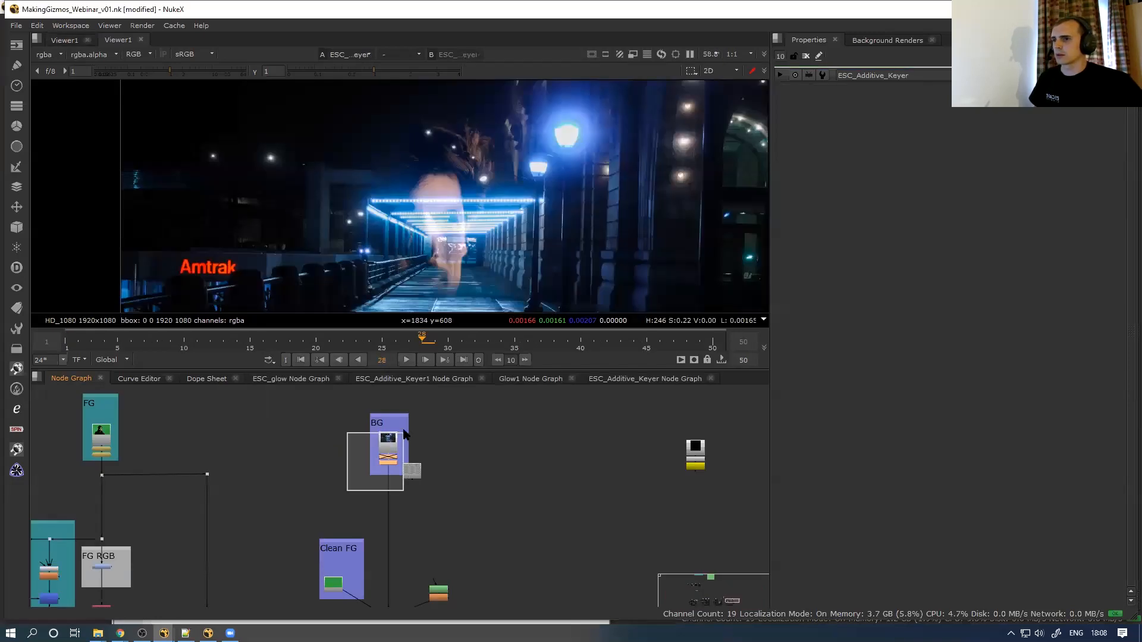
drag(403, 434, 402, 436)
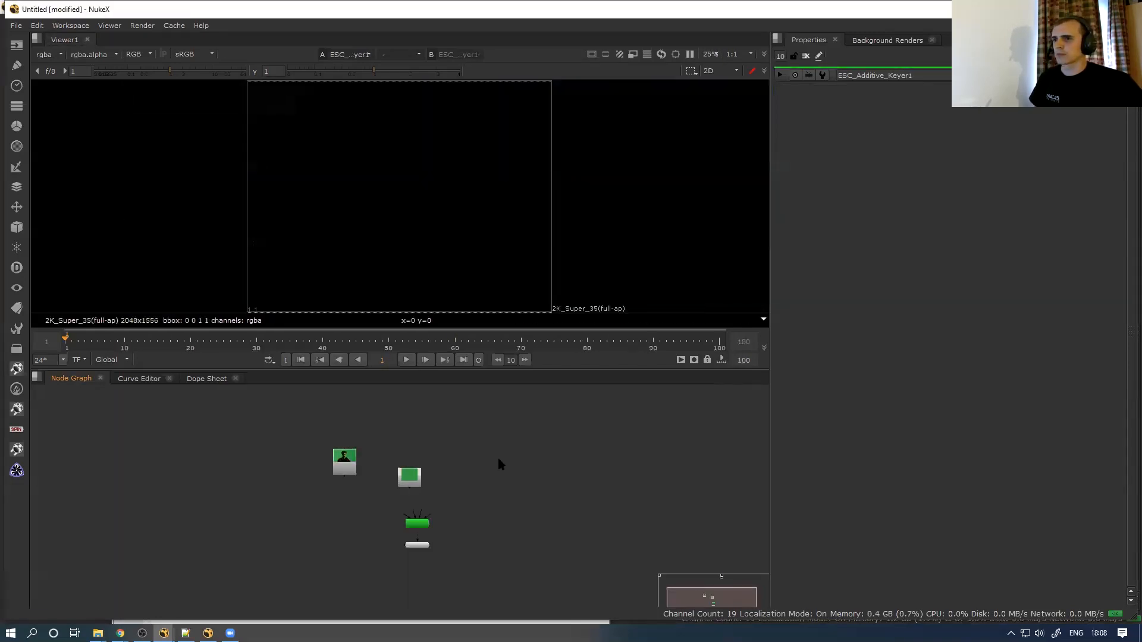
key(ctrl+v)
scroll(484, 494, down, 5)
scroll(462, 468, up, 5)
Delete the unneeded Transform1 node and bring Viewer1 into view
click(457, 525)
key(Delete)
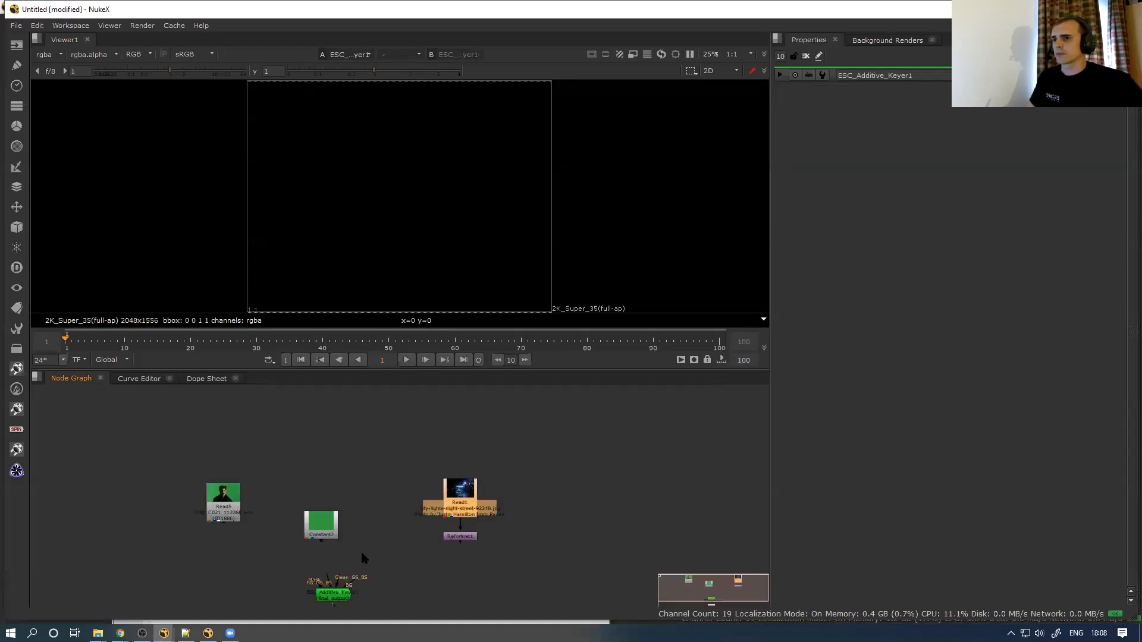
middle_drag(403, 549, 394, 491)
scroll(369, 484, up, 3)
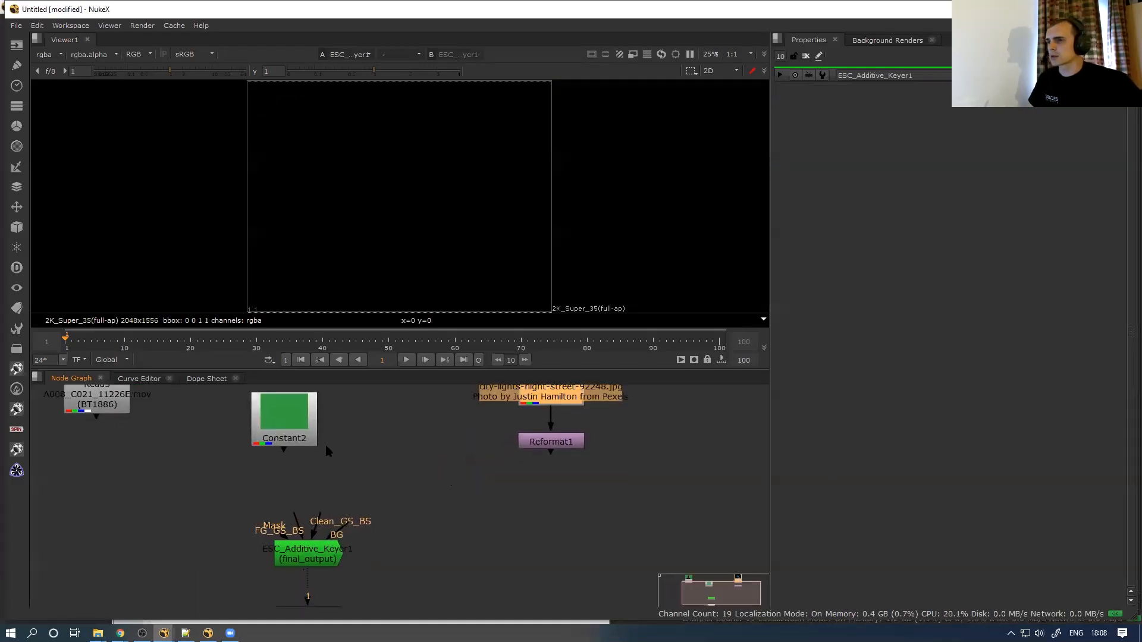
Wire the keyer's BG to Reformat1, Clean_GS_BS to Constant2 and FG_GS_BS to Read5
drag(509, 423, 516, 414)
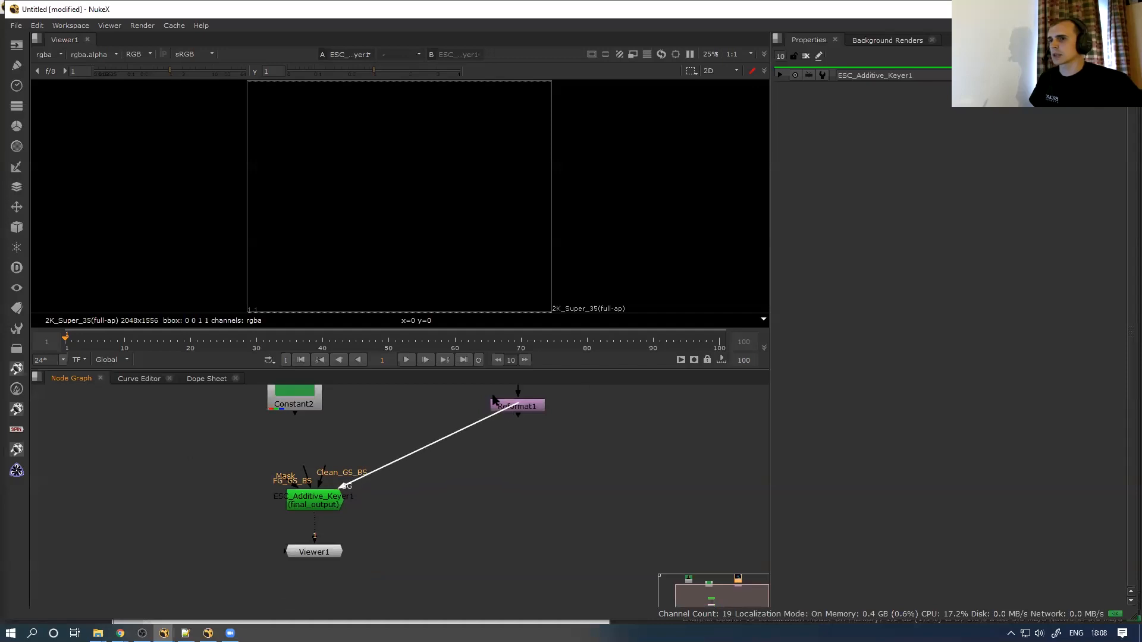
drag(324, 469, 296, 412)
middle_drag(332, 448, 362, 479)
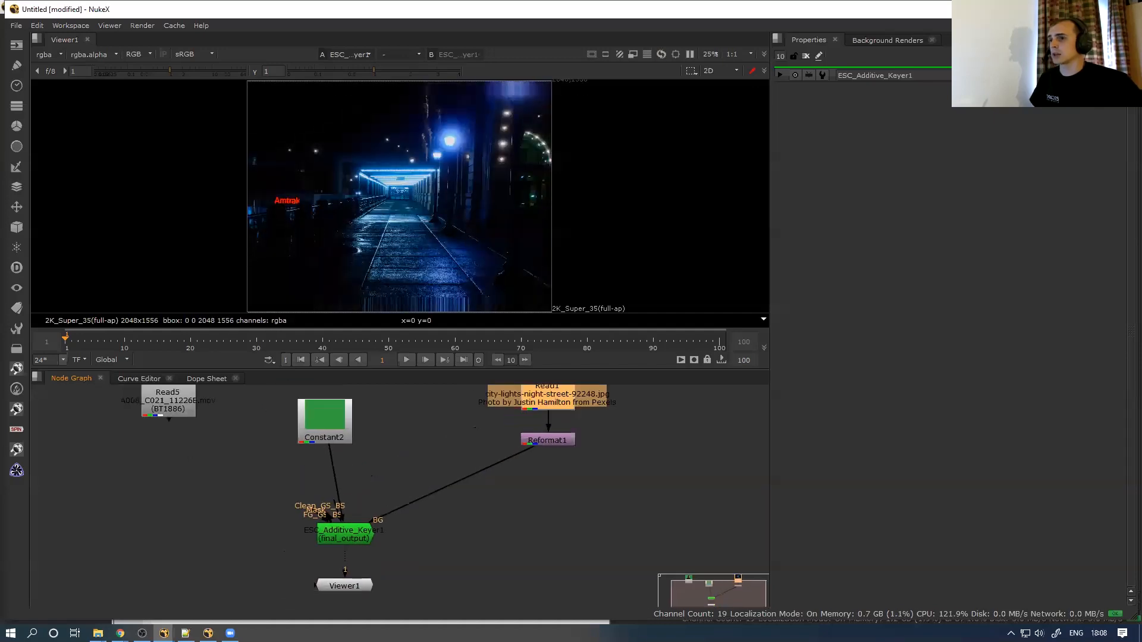
drag(276, 511, 433, 559)
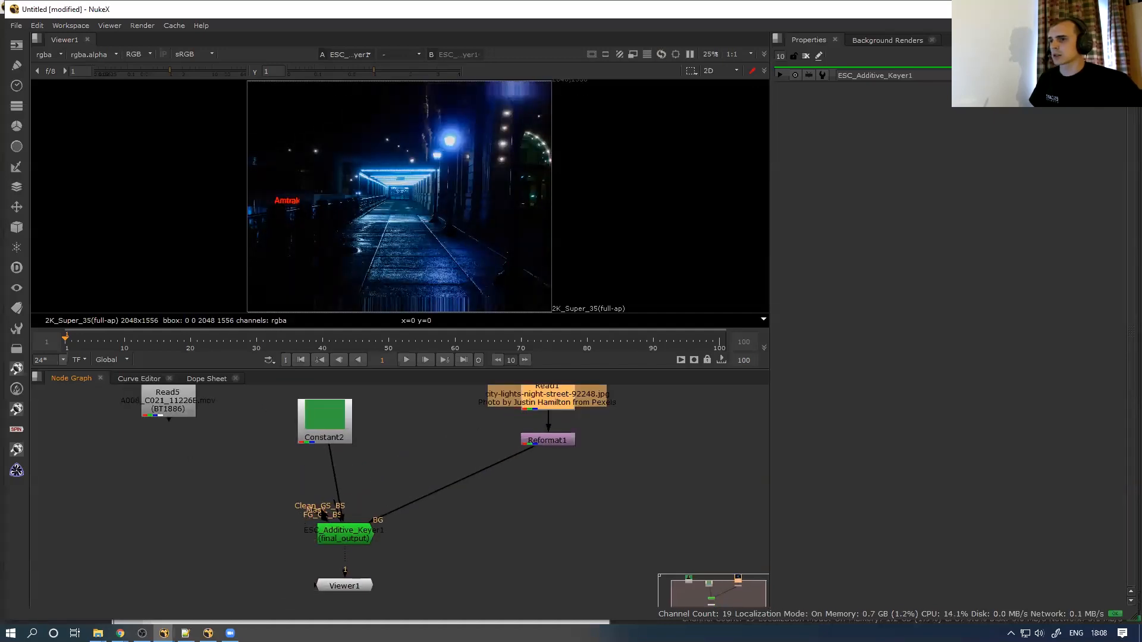
drag(335, 510, 66, 493)
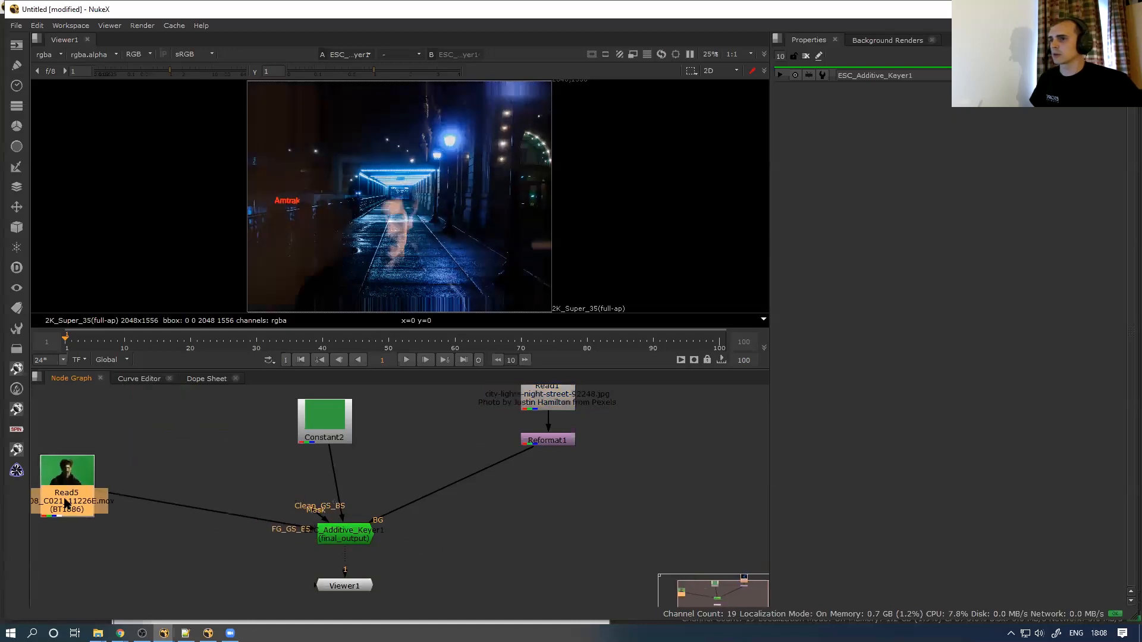
scroll(336, 519, down, 2)
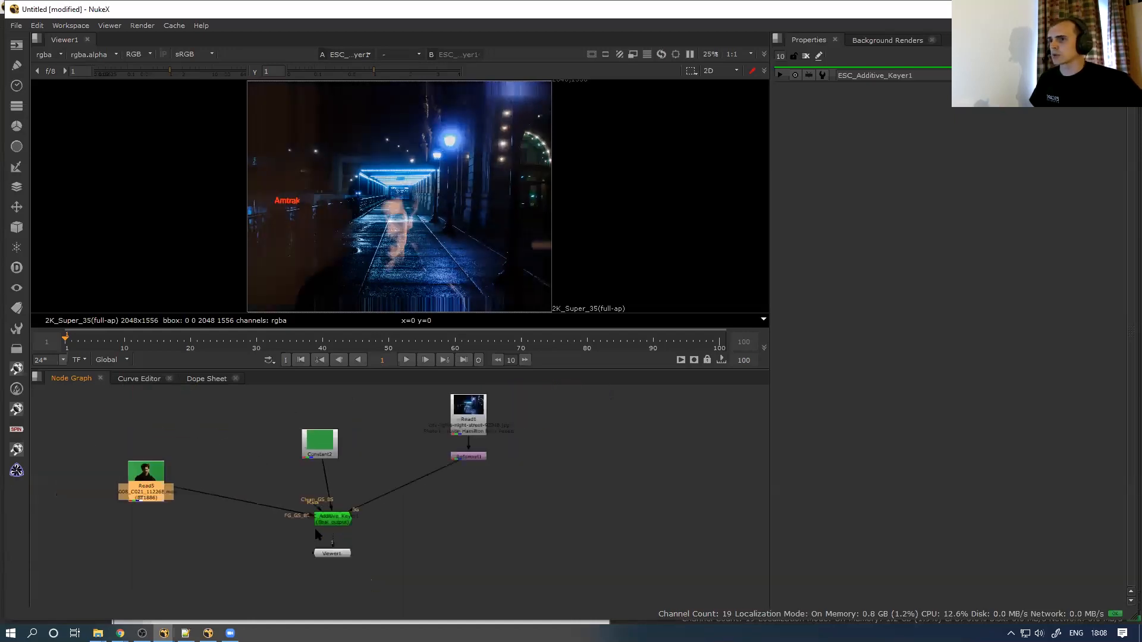
drag(323, 440, 335, 428)
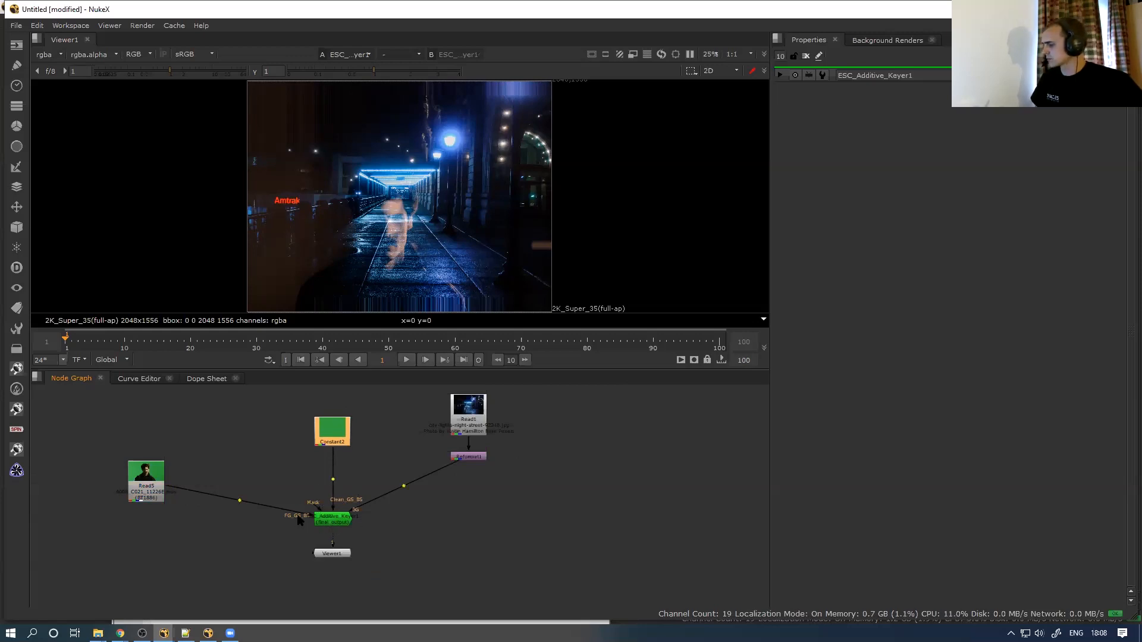
Save the script as test.nk on the Desktop
key(ctrl+s)
click(465, 306)
text(test)
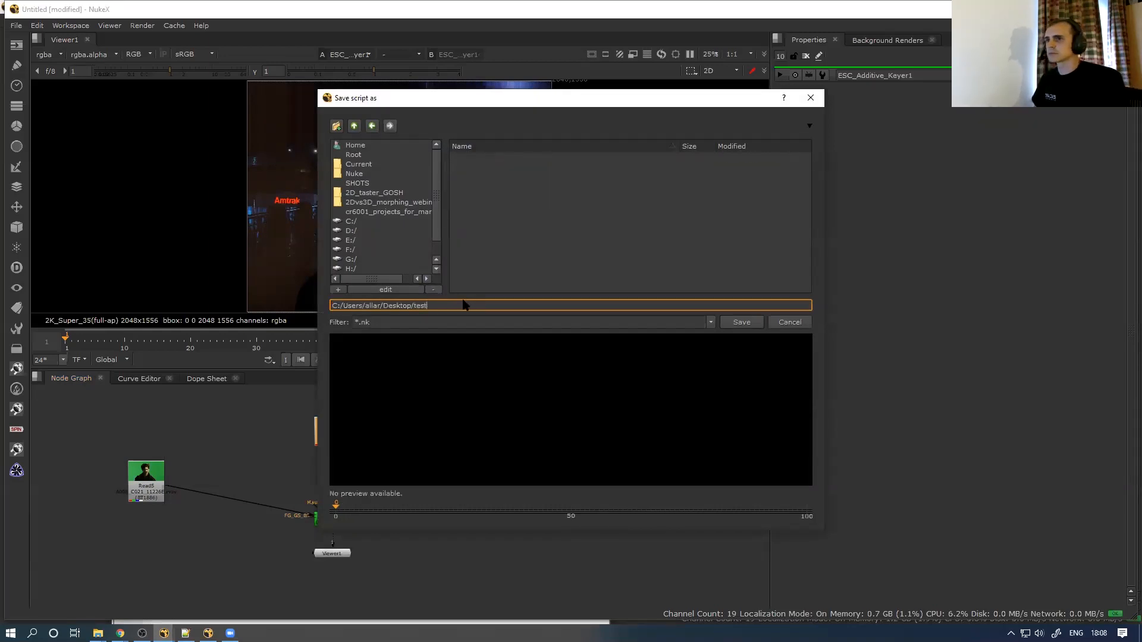
key(Return)
Open test.nk from the Desktop folder in Notepad++ and maximise the editor
mouse_move(98, 633)
click(226, 588)
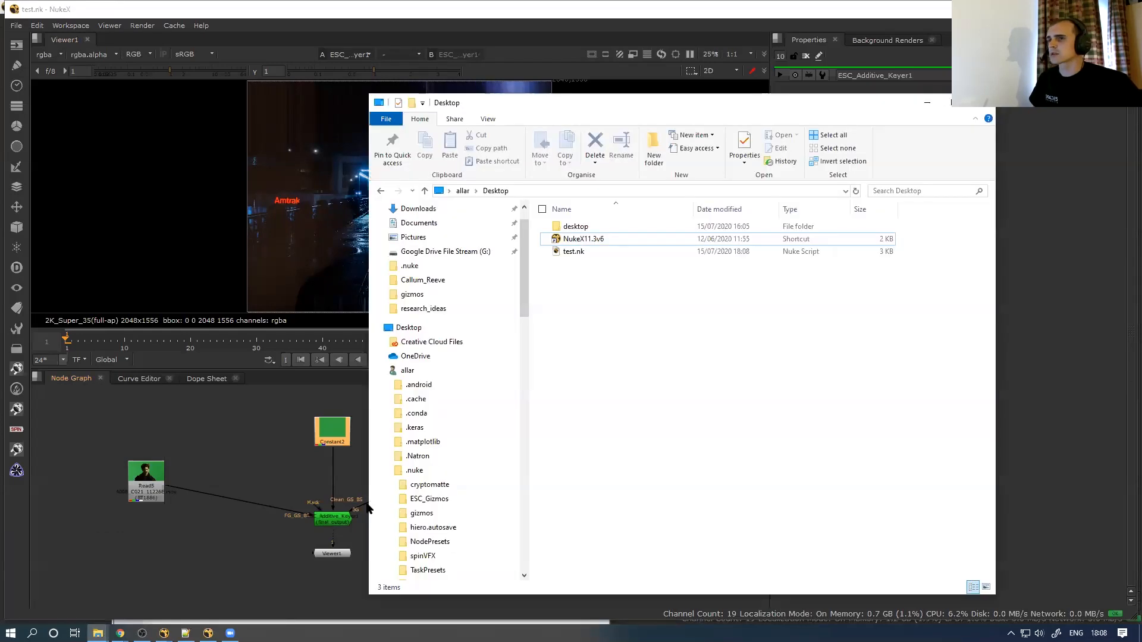
click(583, 252)
right_click(581, 255)
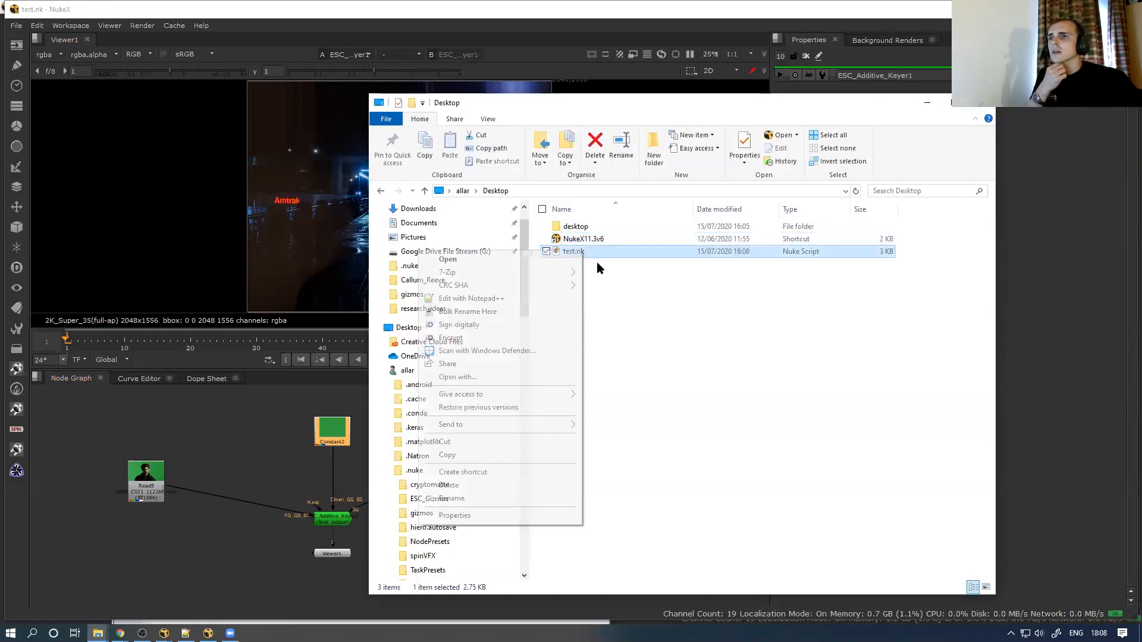
click(555, 297)
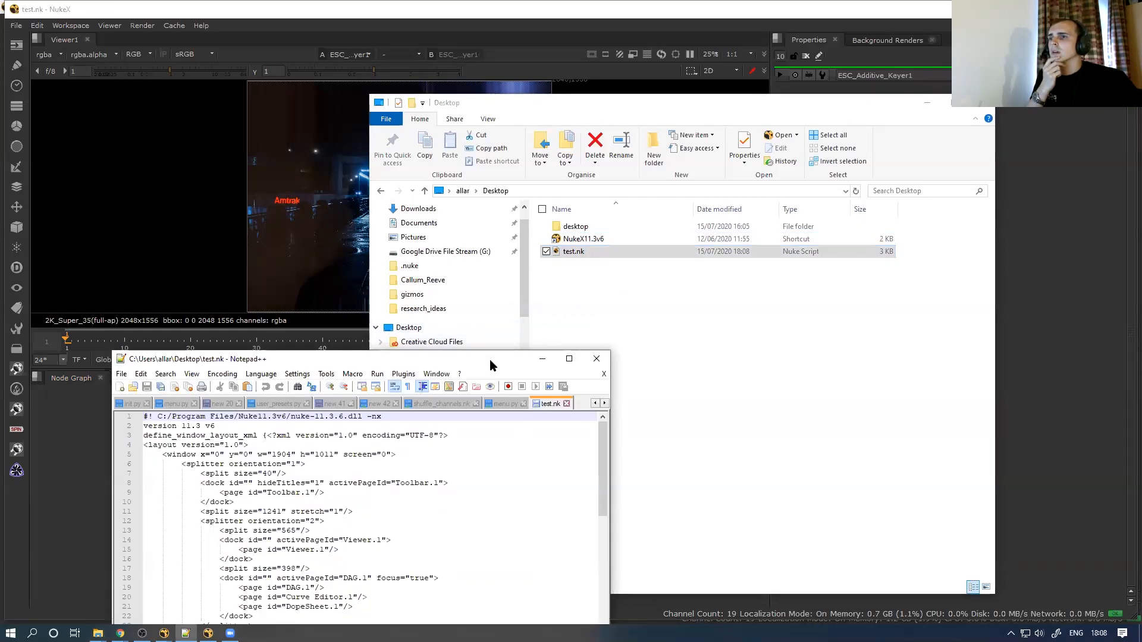
double_click(453, 359)
Highlight the Read5, Constant, Read1, Reformat1 and ESC_Additive_Keyer.gizmo blocks in test.nk
drag(1131, 208, 1122, 342)
drag(33, 262, 81, 395)
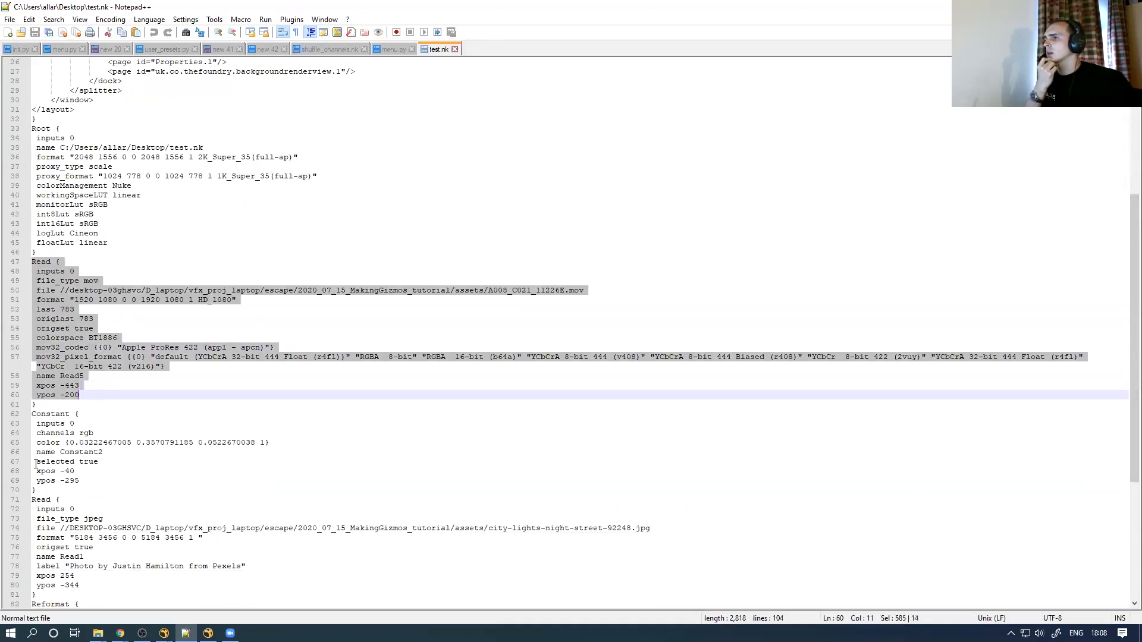
drag(37, 490, 32, 395)
drag(1122, 314, 1122, 429)
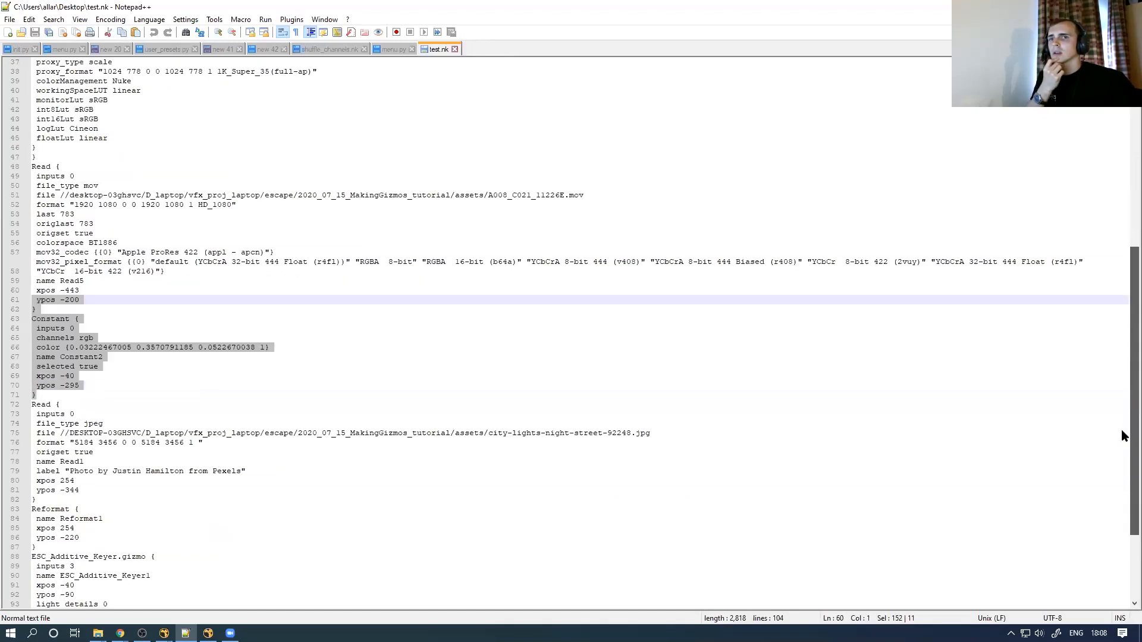
drag(36, 374, 27, 274)
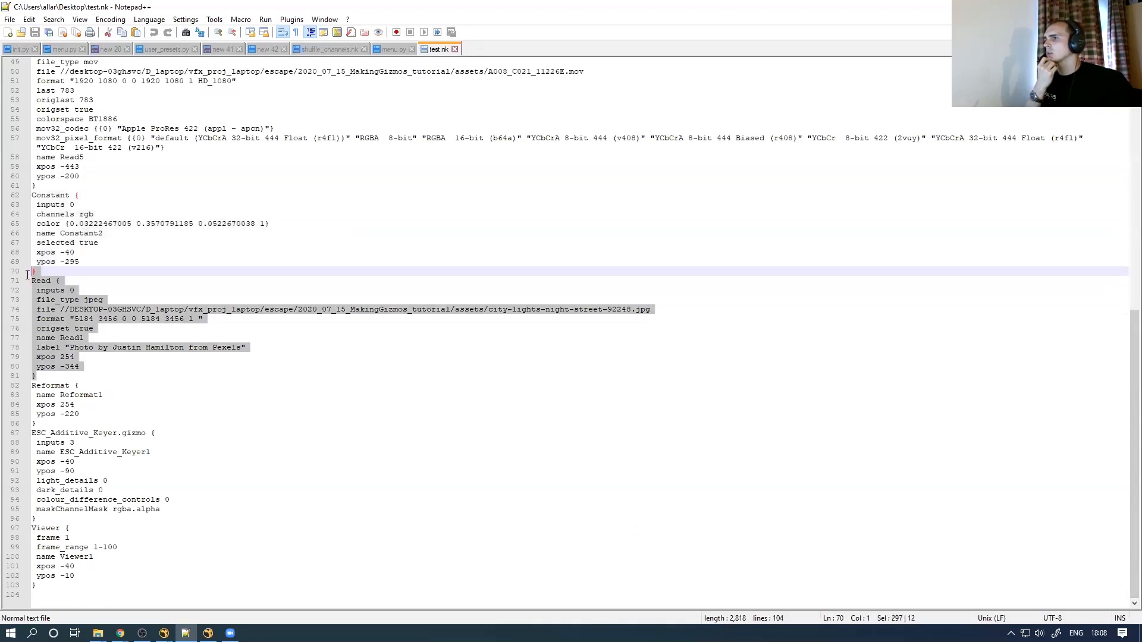
drag(43, 420, 32, 366)
drag(40, 519, 22, 432)
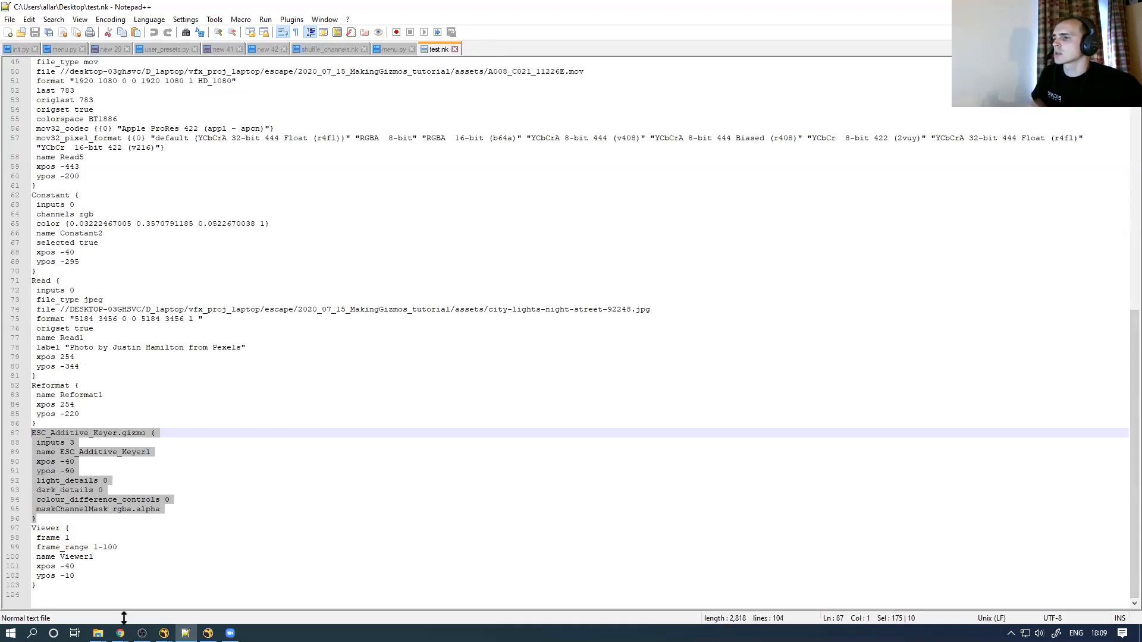
Bring up the ESC_Gizmos folder window and go up to the .nuke folder
mouse_move(98, 633)
click(161, 606)
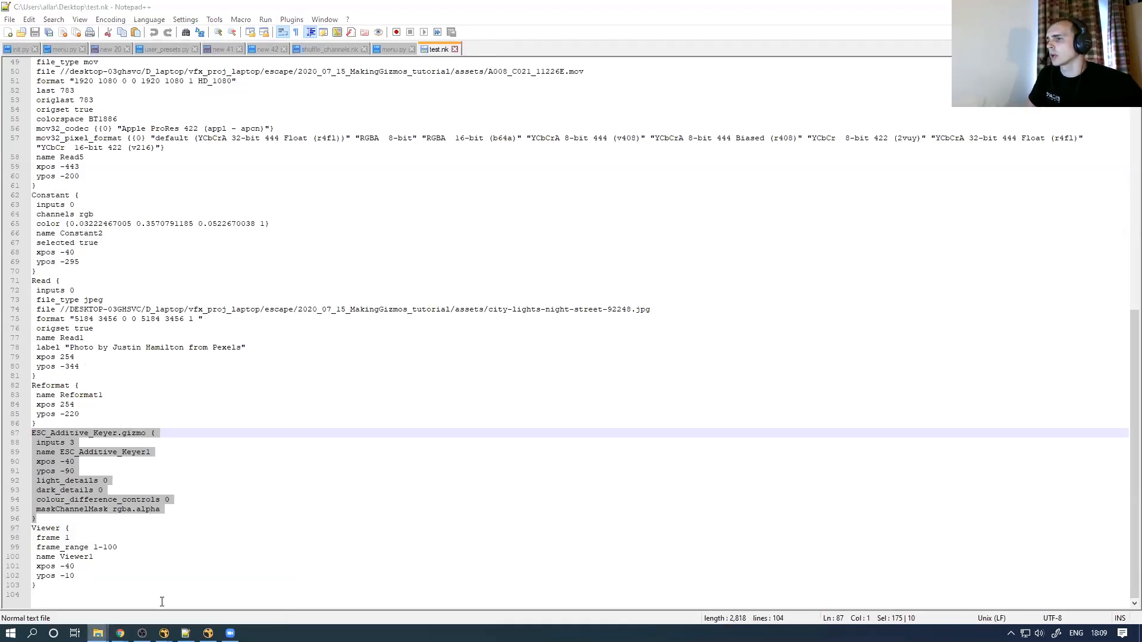
click(617, 149)
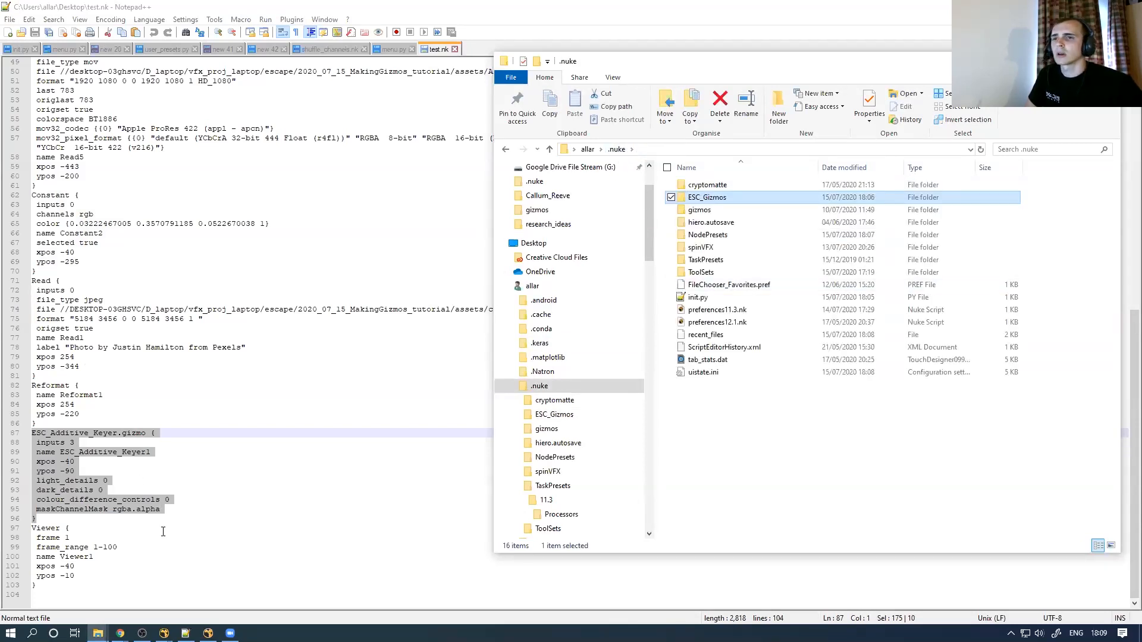
Open init.py in Notepad++ to check its ESC_Gizmos pluginAddPath line, then minimise the editor
click(697, 297)
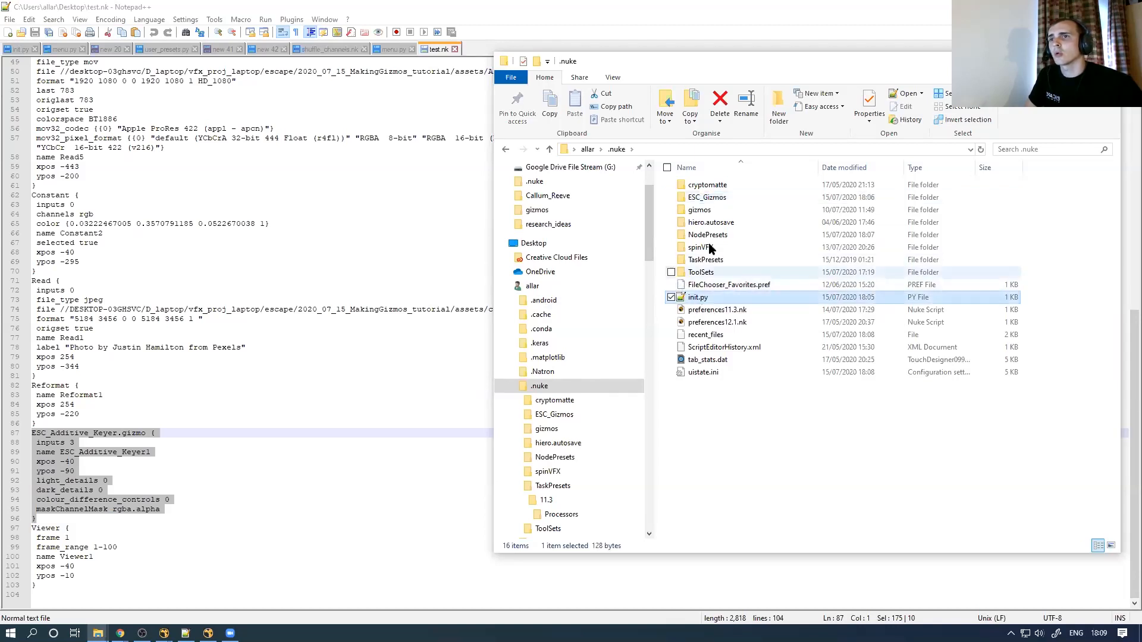
click(708, 198)
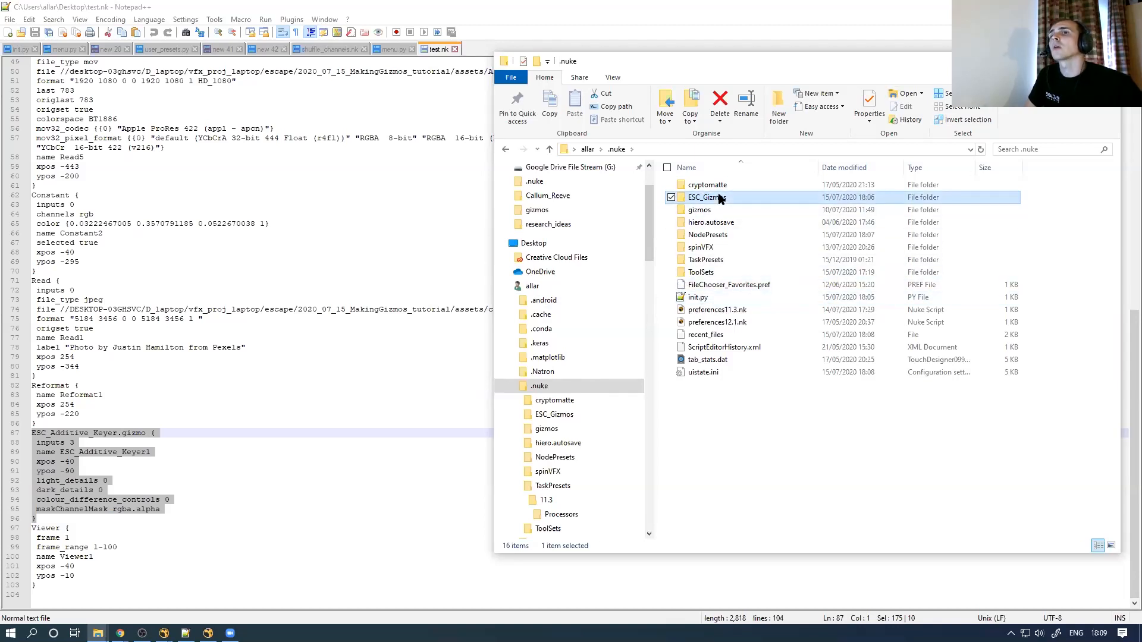
double_click(702, 298)
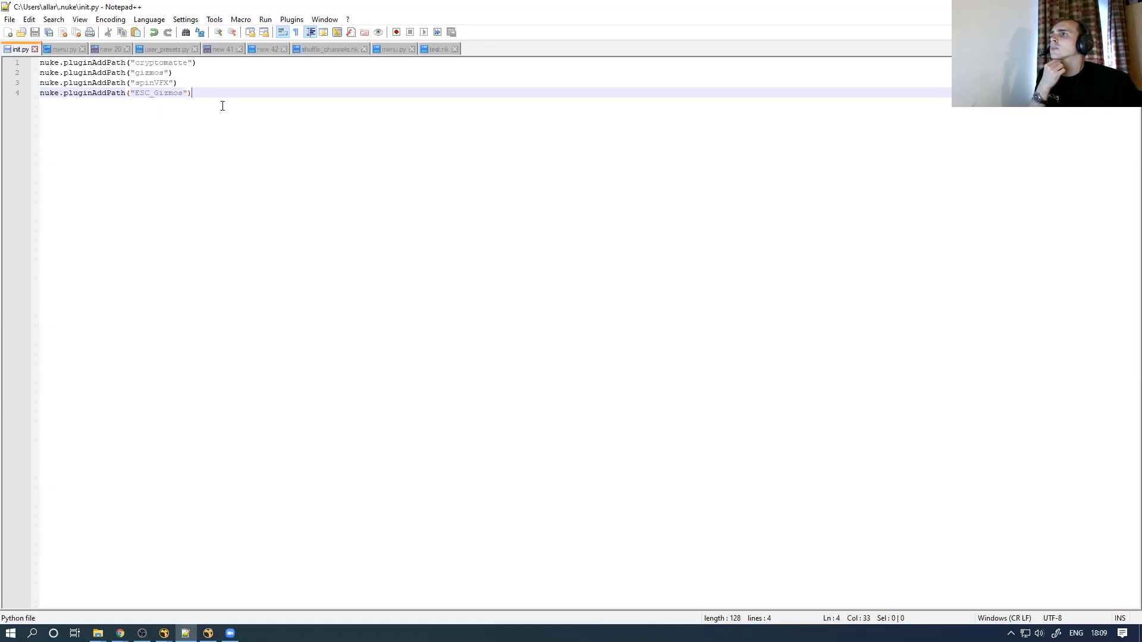
click(1071, 7)
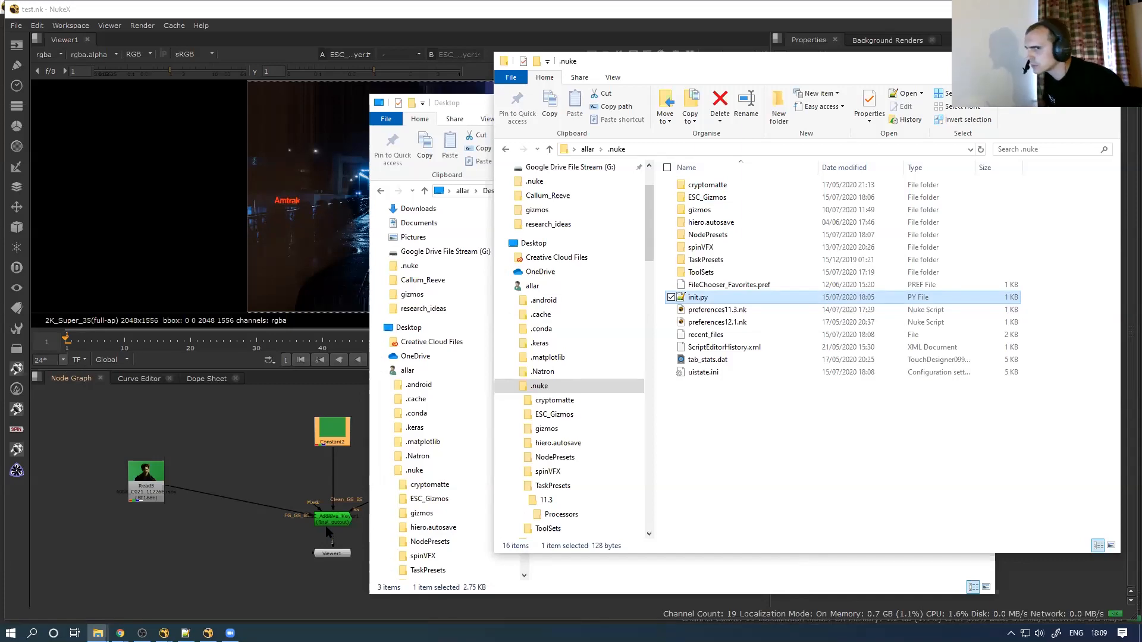
Select ESC_Additive_Keyer1 in test.nk to review its Properties controls, then deselect it
scroll(271, 504, down, 3)
middle_drag(268, 493, 242, 462)
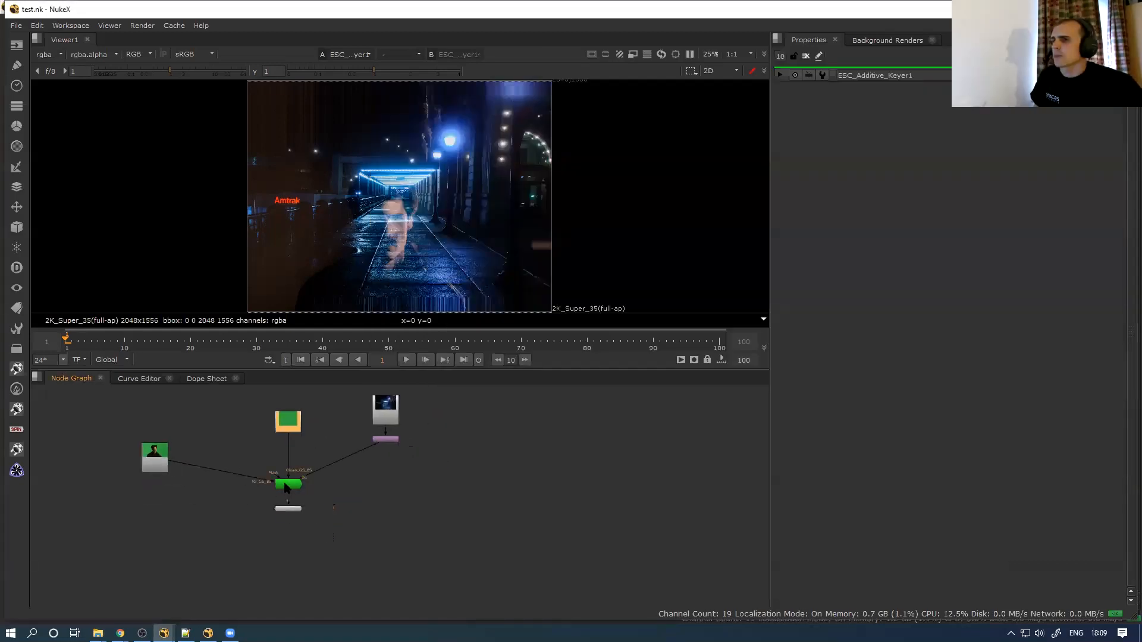
click(289, 486)
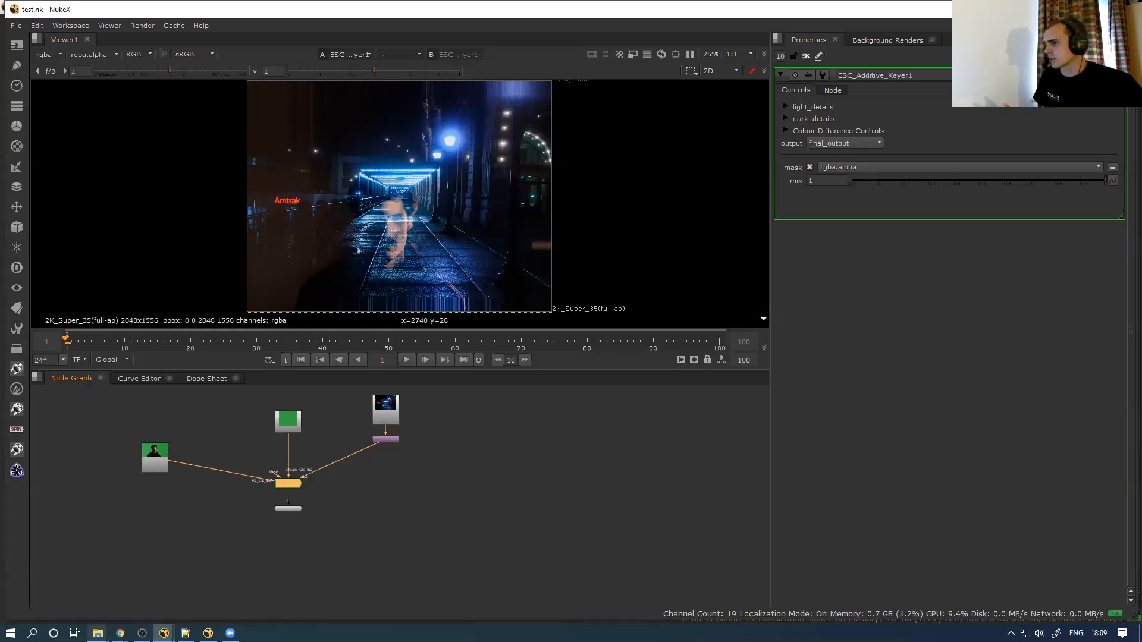
mouse_move(98, 632)
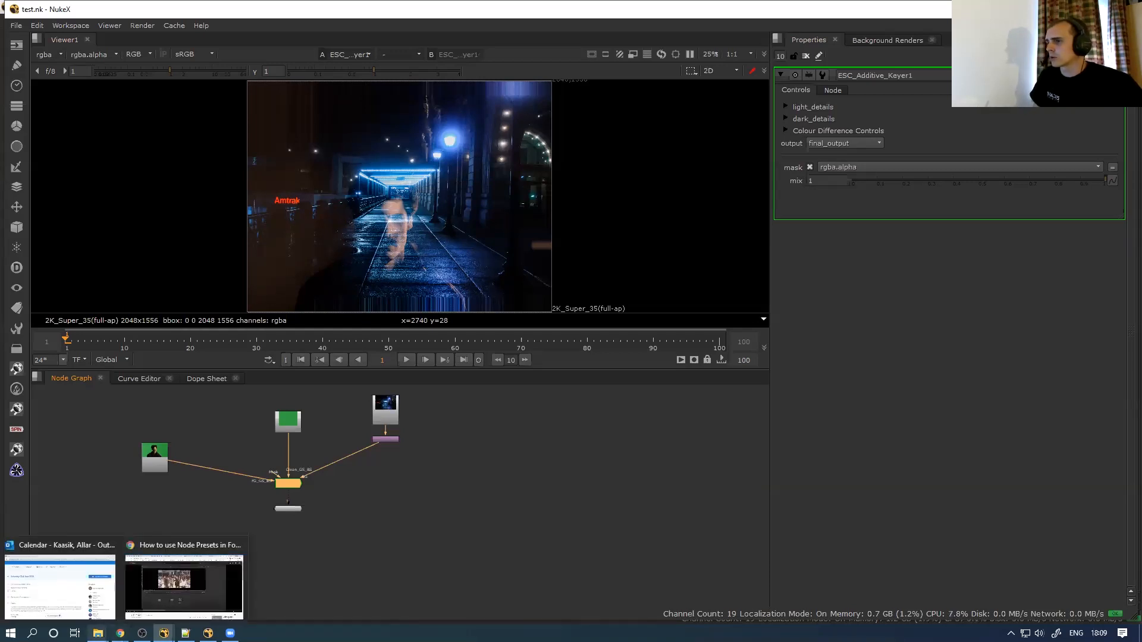
click(363, 576)
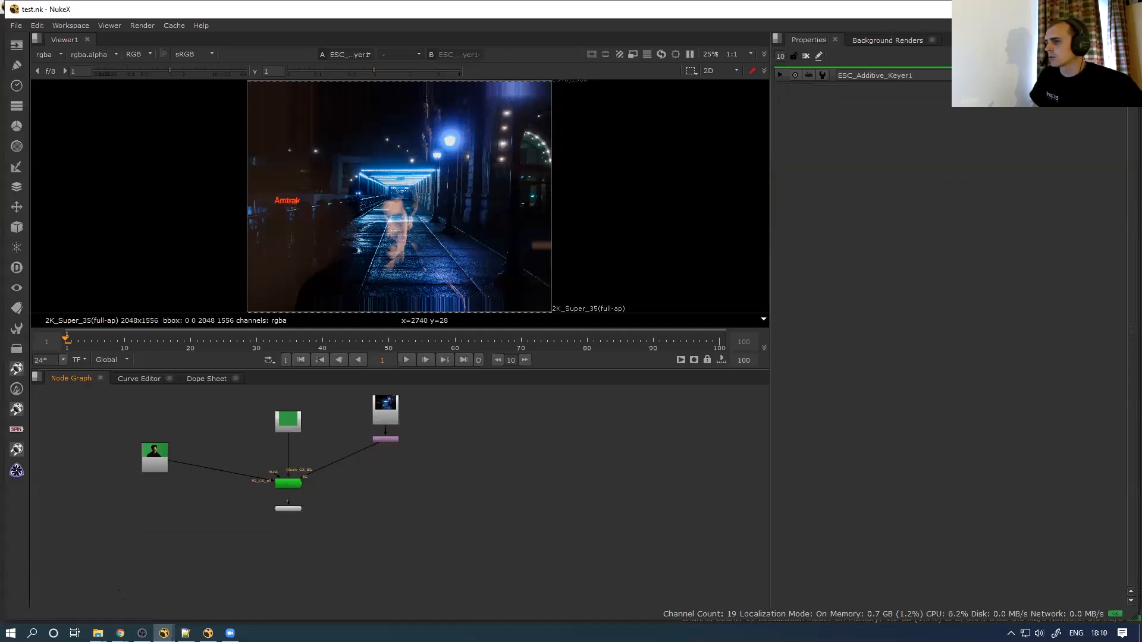
Show the 'How to use Node Presets' YouTube tutorial, then return to the GS_V046_LM NukeX script
right_click(122, 626)
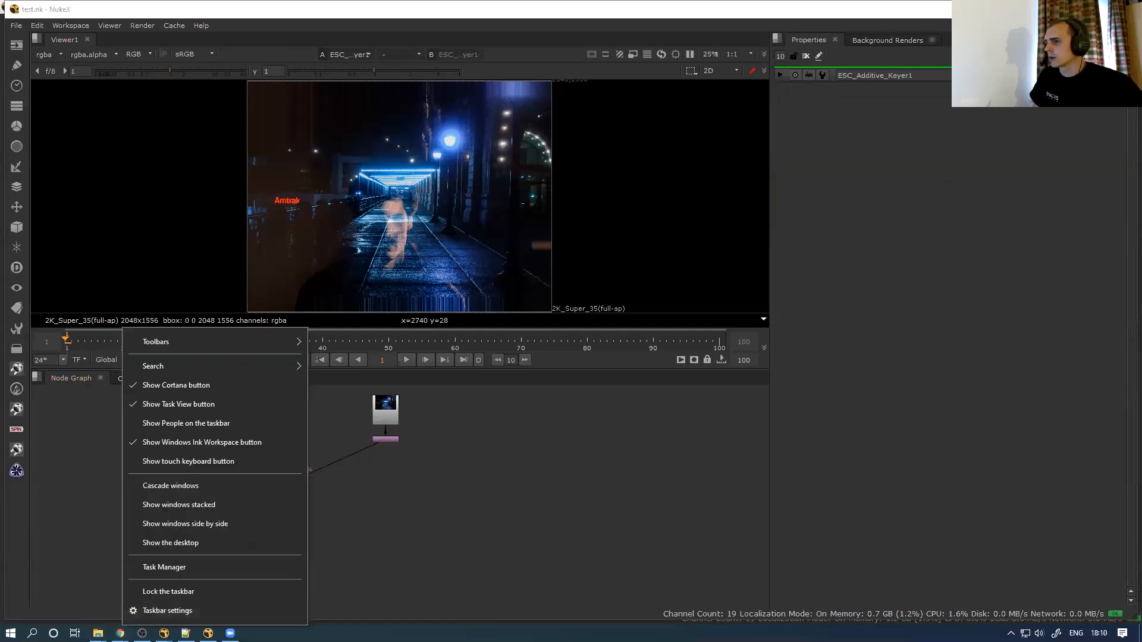
click(425, 571)
mouse_move(120, 633)
click(166, 609)
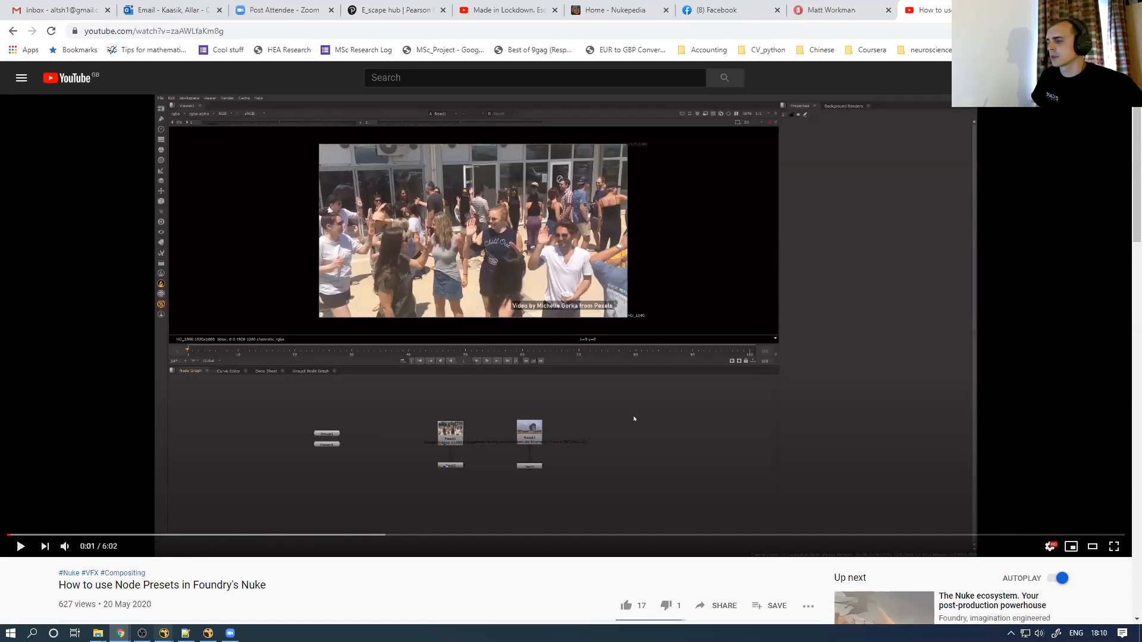
click(207, 633)
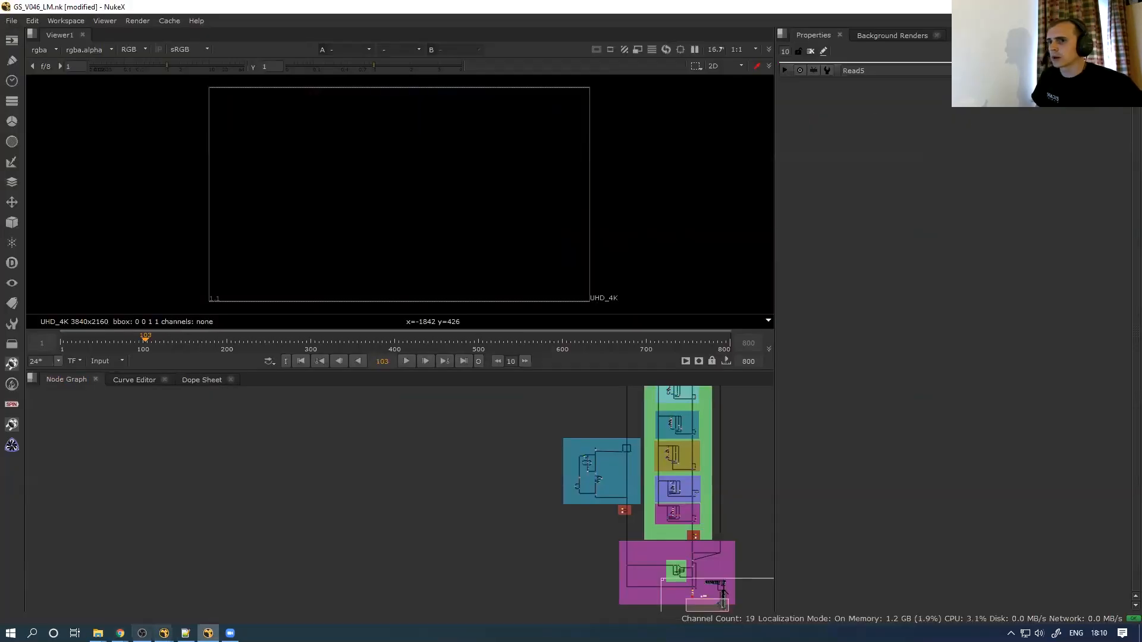
mouse_move(164, 633)
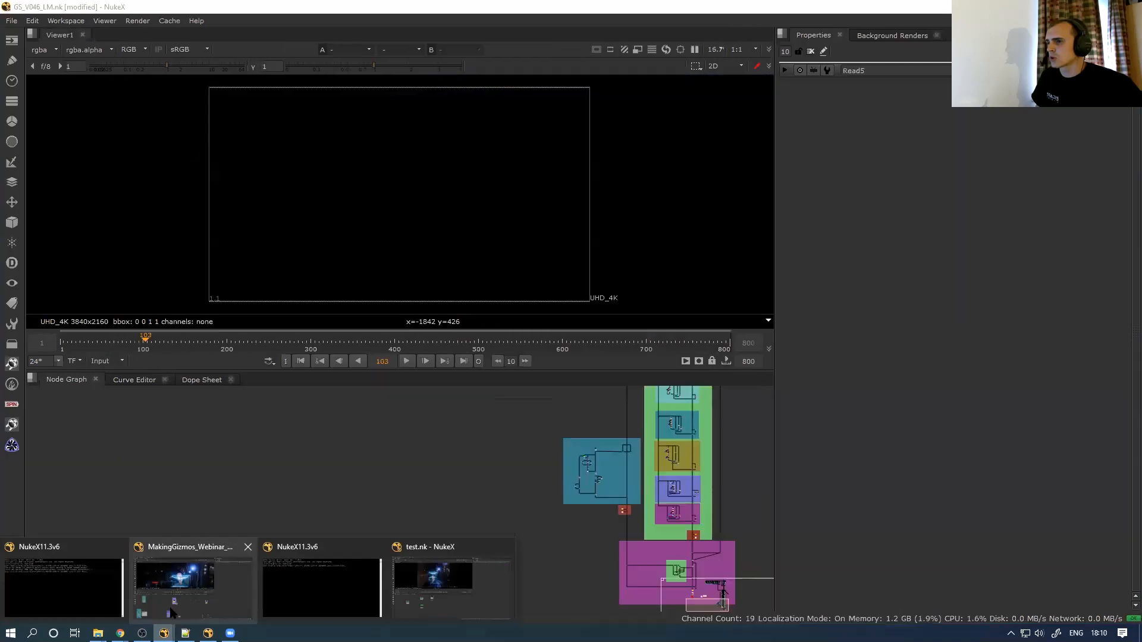
Return to MakingGizmos_Webinar_v01 and zoom onto the Cool Gizmos note of Nukepedia links
click(178, 589)
scroll(330, 483, up, 5)
scroll(337, 522, up, 6)
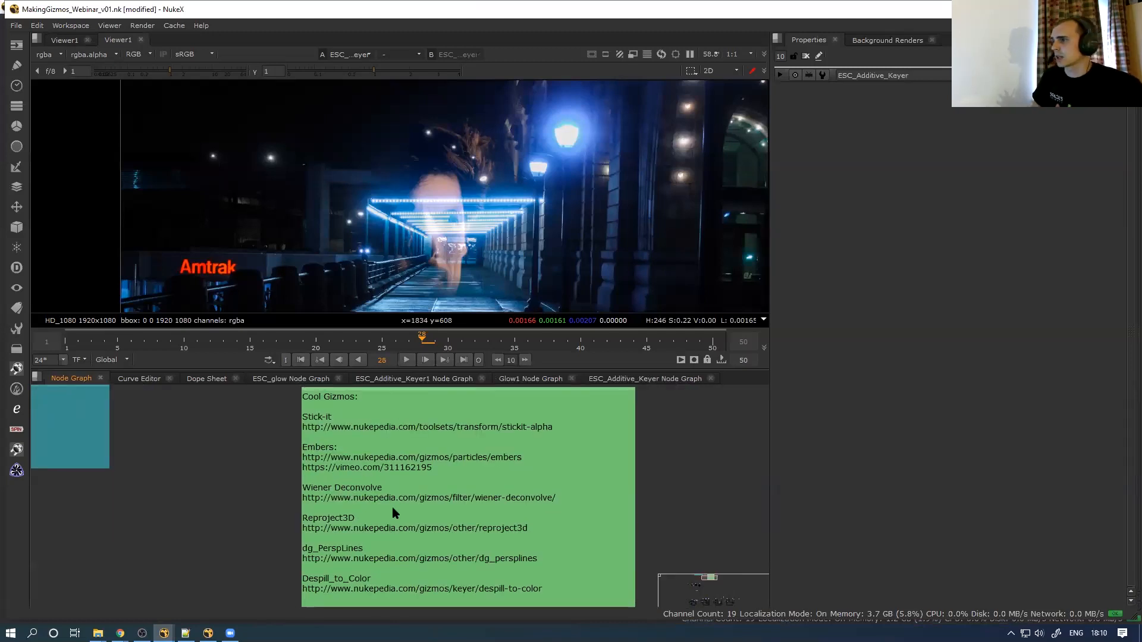
scroll(394, 479, down, 2)
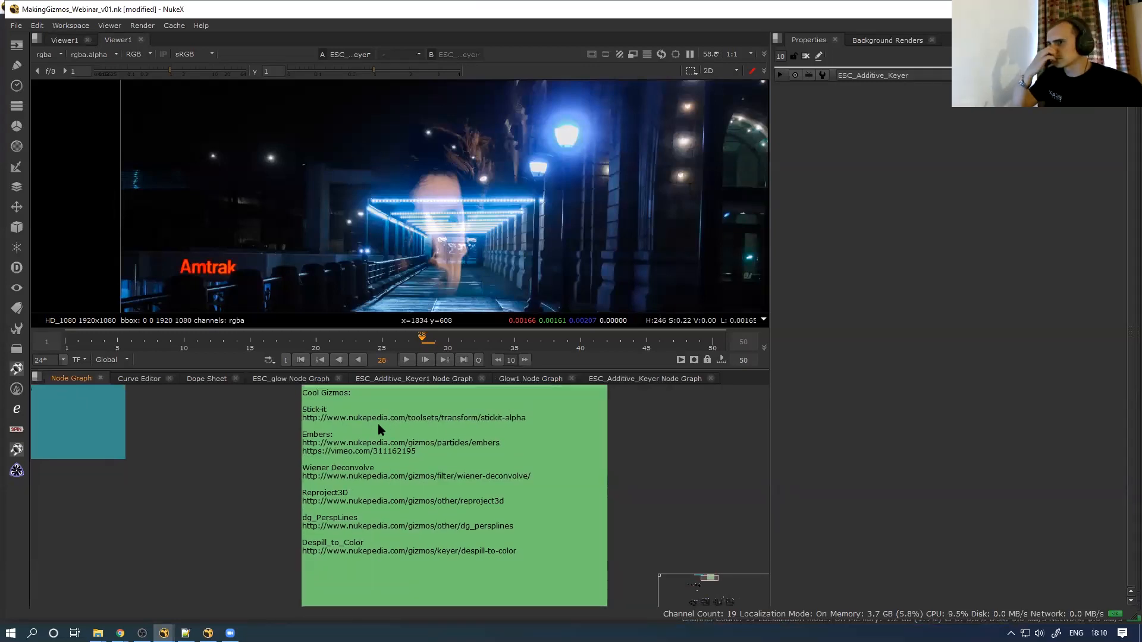
scroll(331, 417, up, 1)
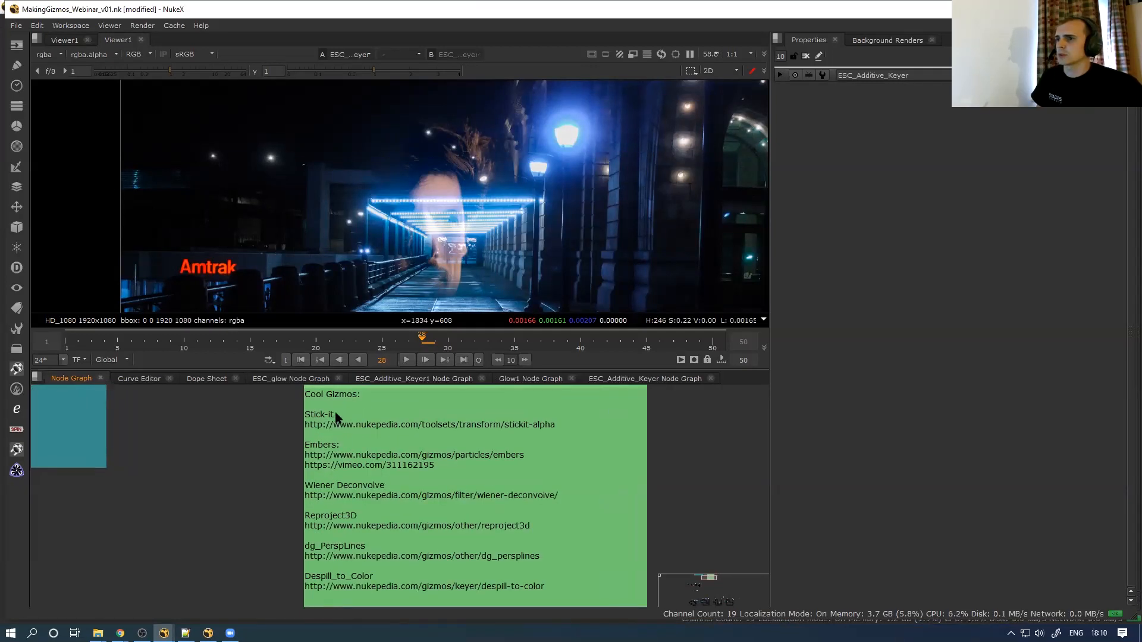
scroll(334, 411, down, 1)
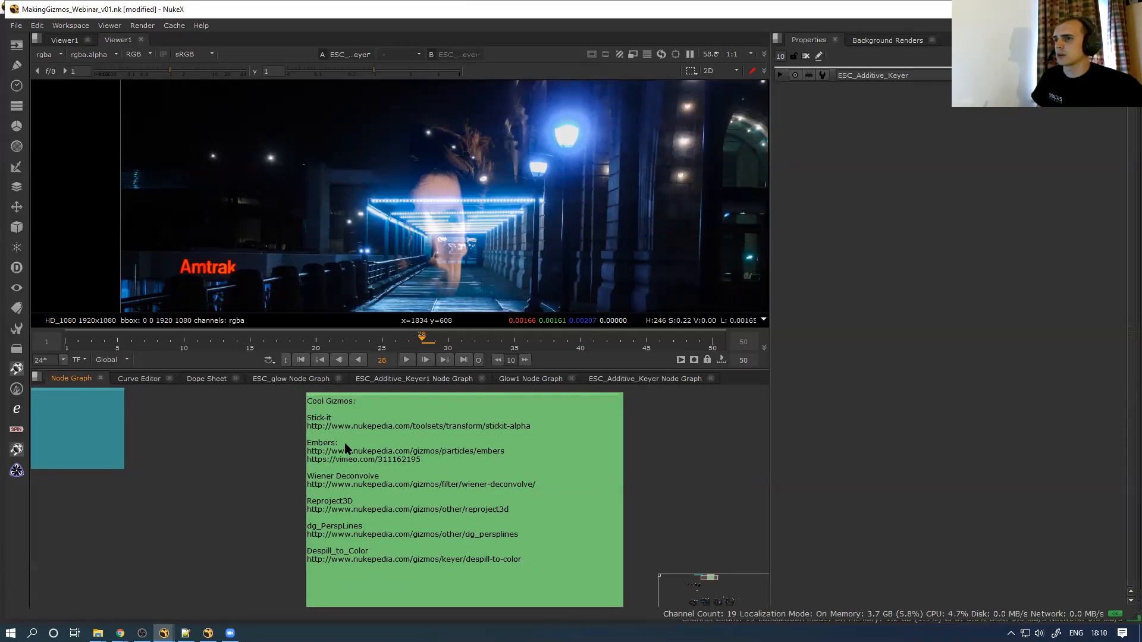
key(alt+Tab)
key(alt+Tab)
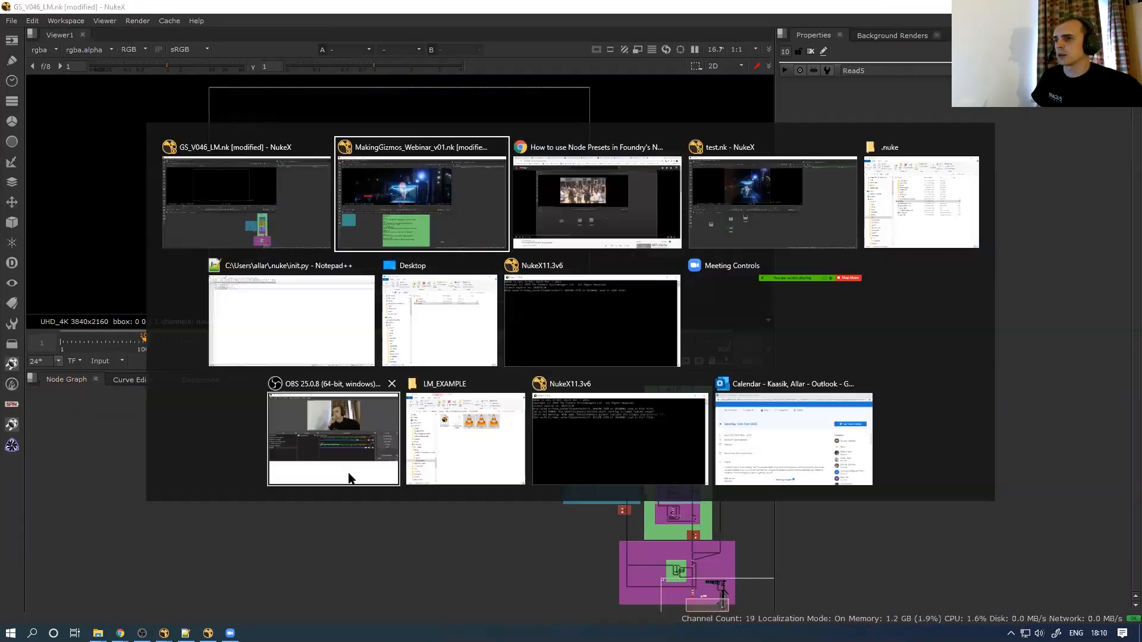
Open the StickIt V2 Nukepedia page, scroll its description and comments, and follow its Vimeo demo link
click(391, 394)
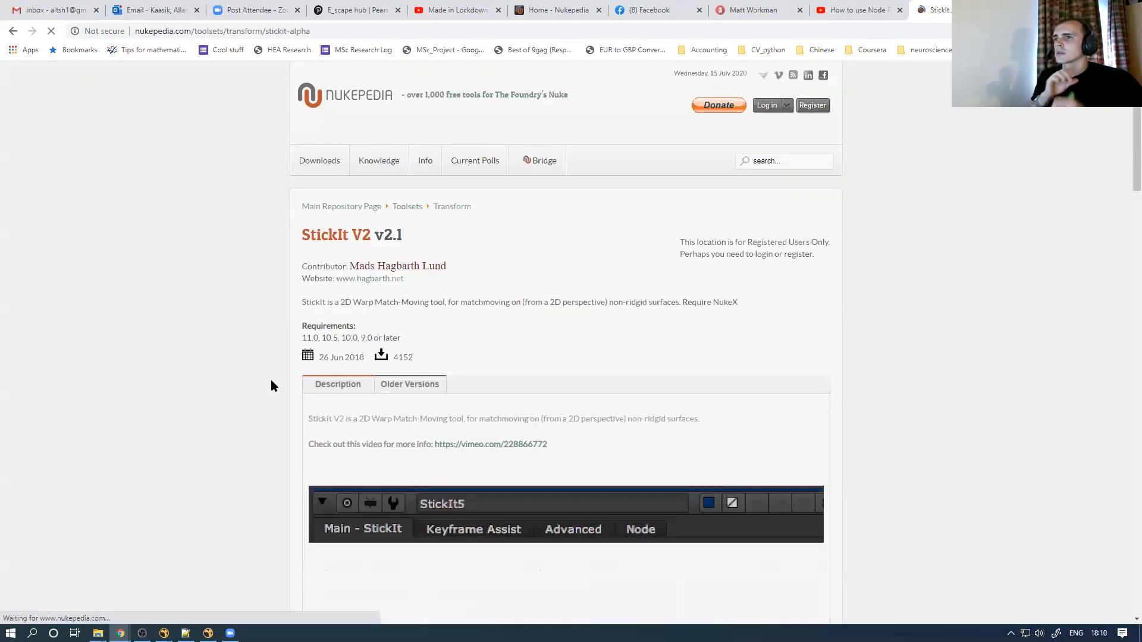
scroll(1124, 159, down, 1)
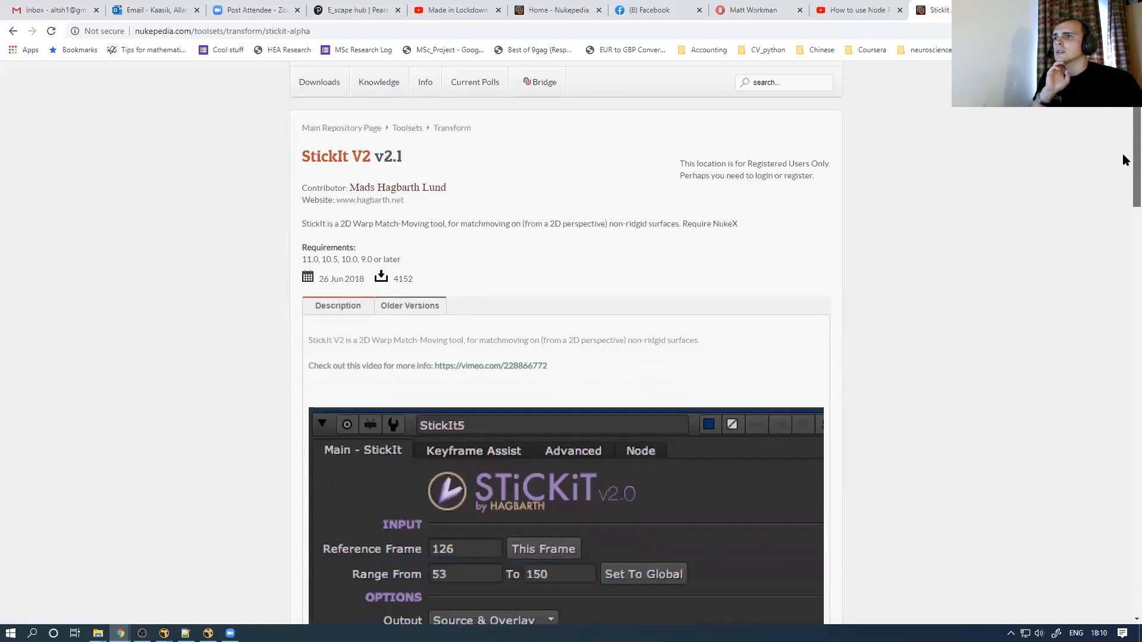
scroll(1124, 159, down, 12)
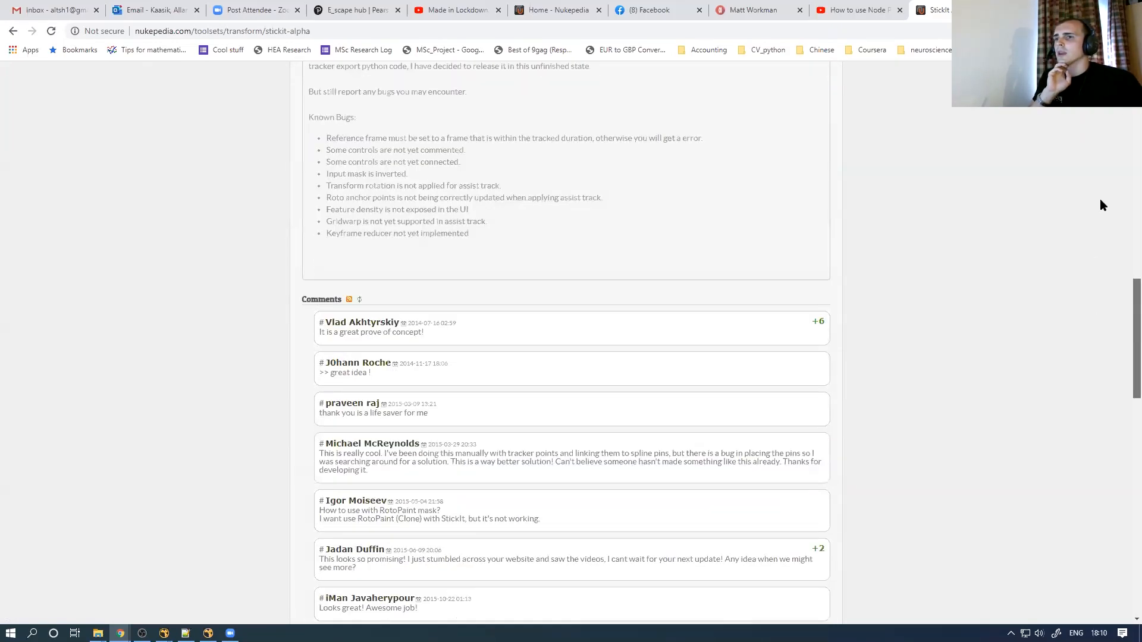
scroll(1100, 199, up, 15)
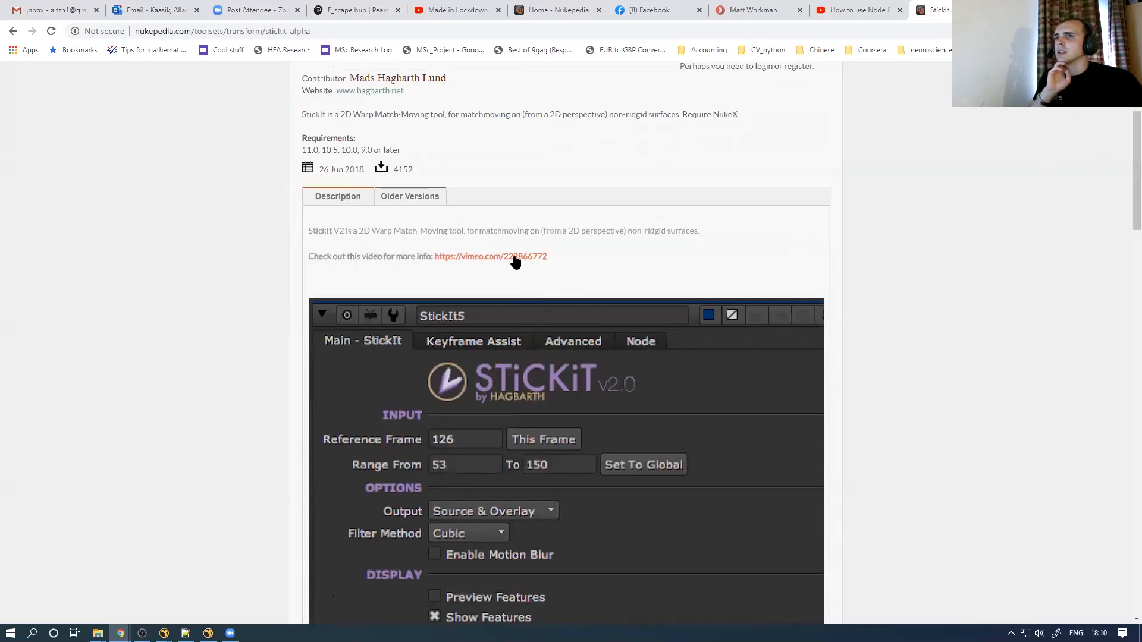
click(521, 260)
click(952, 12)
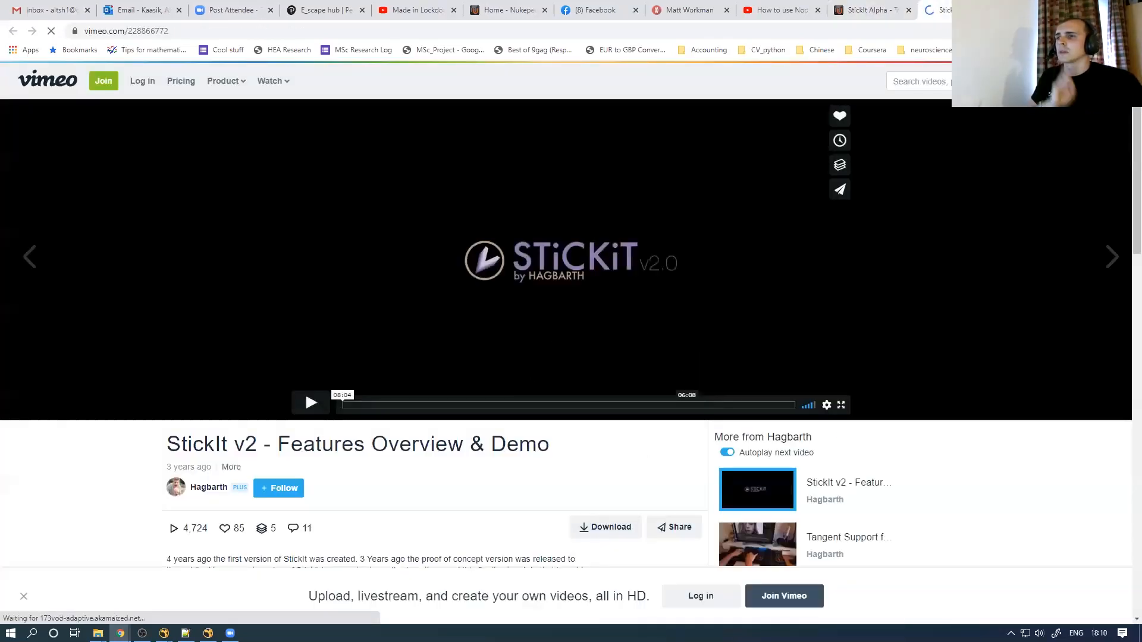
Play the StickIt v2 demo and skip ahead through 0:24, 0:34 and 0:45
click(308, 400)
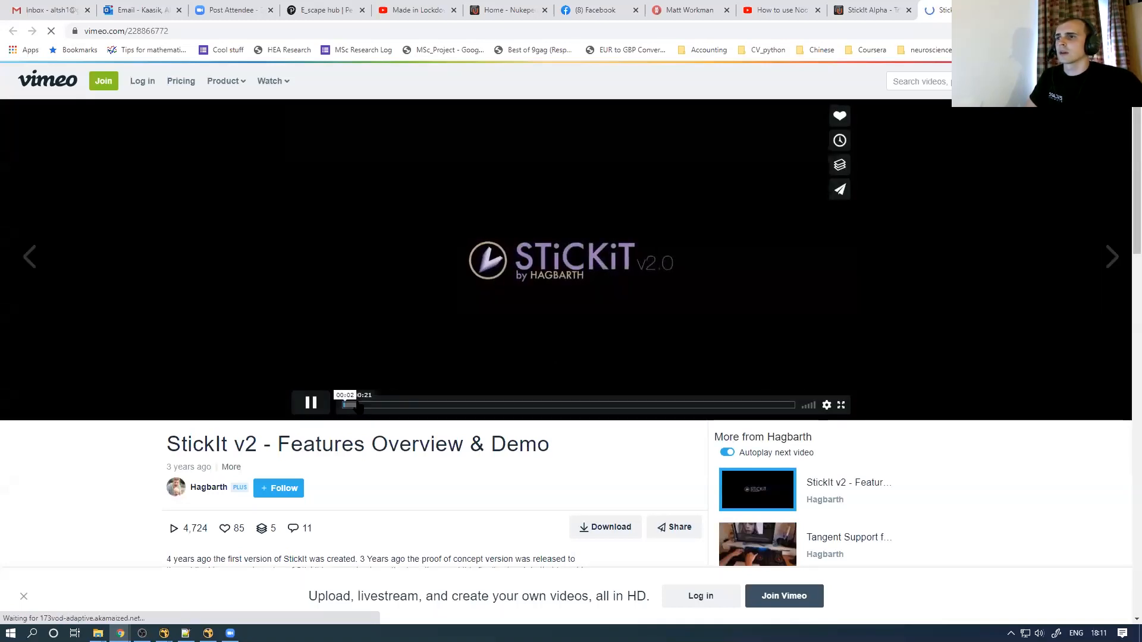
click(366, 406)
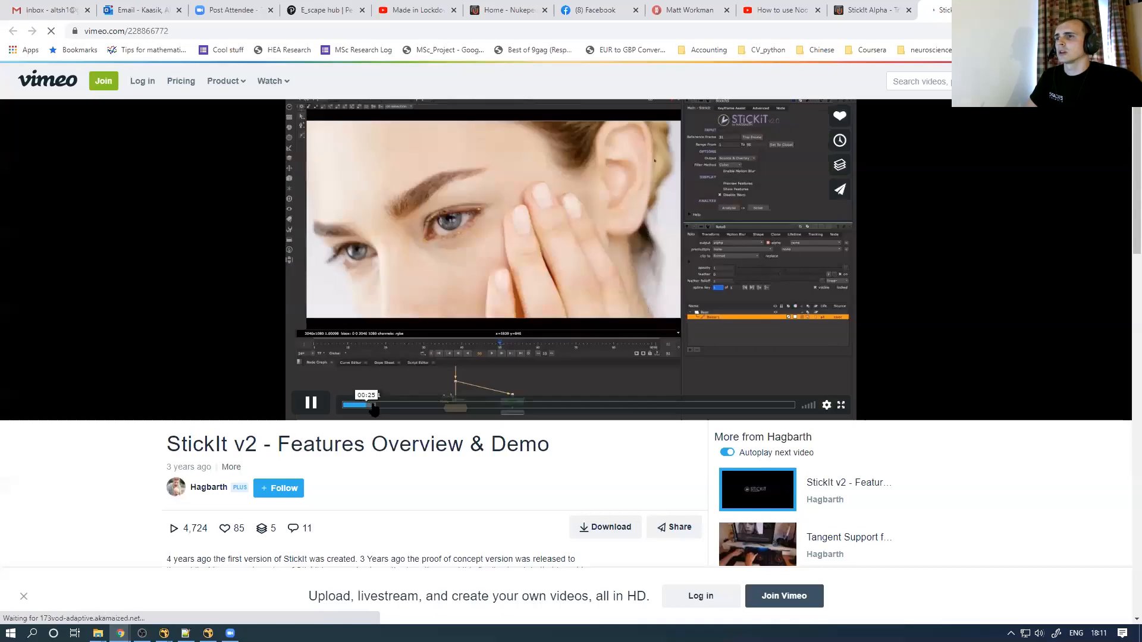
click(376, 406)
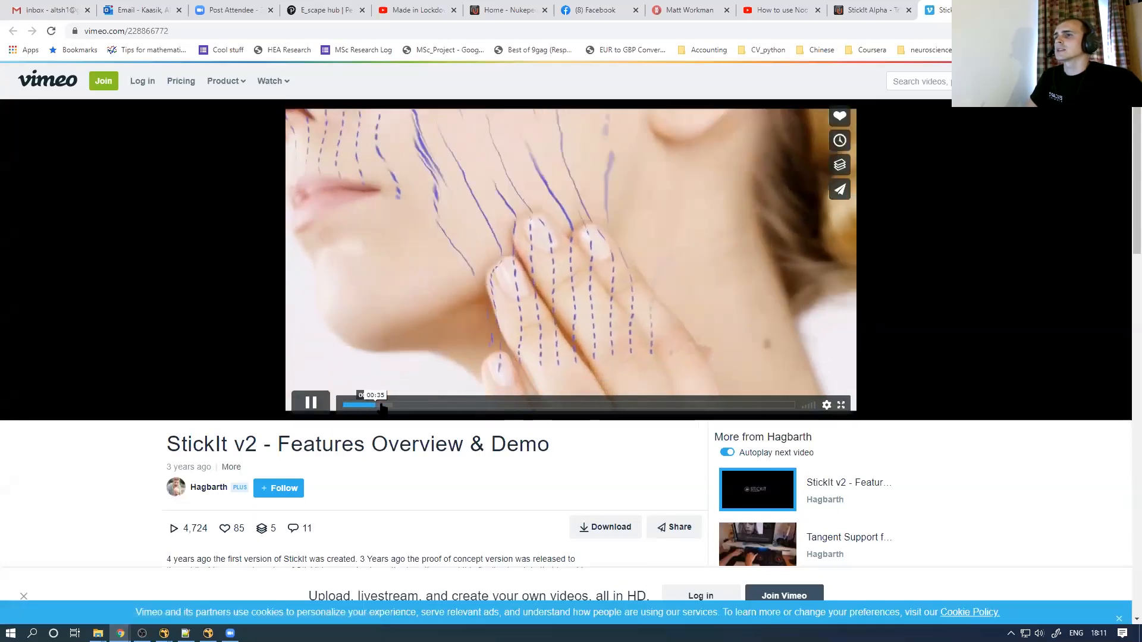
click(386, 405)
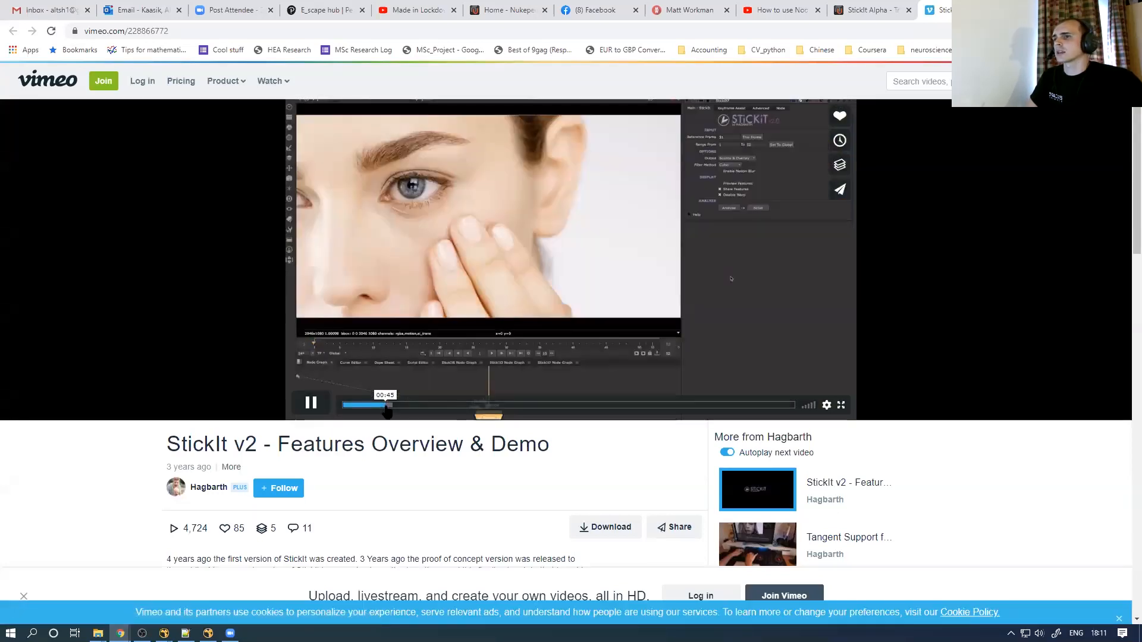
Pause, scrub forward past 1:08 to about 1:30, resume playback, then return to NukeX
click(311, 403)
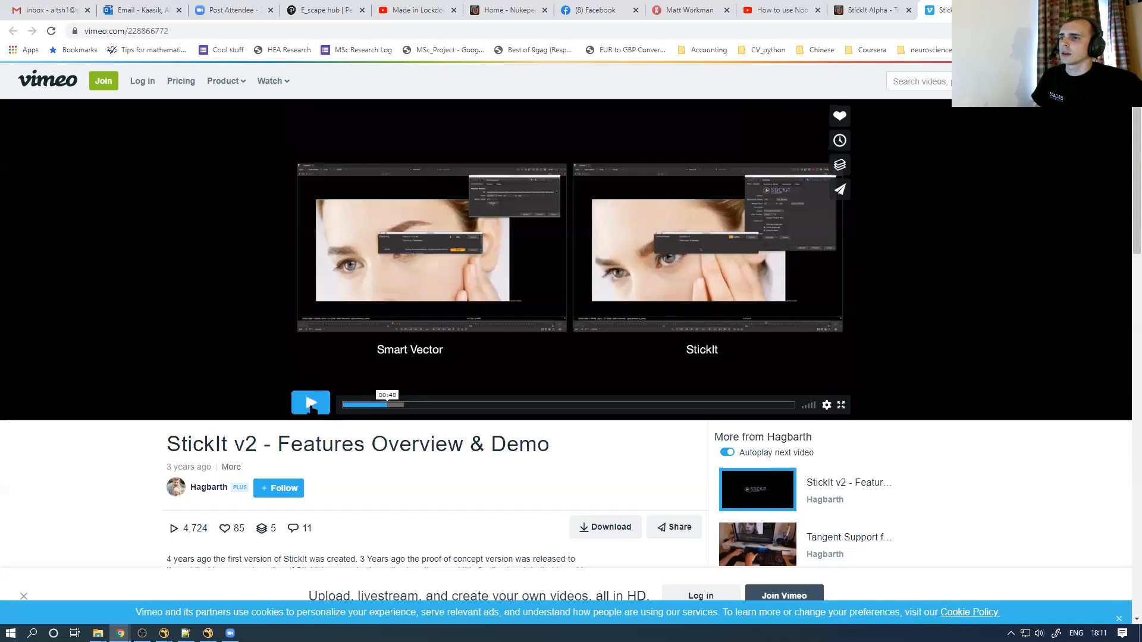
click(408, 406)
drag(415, 409, 431, 405)
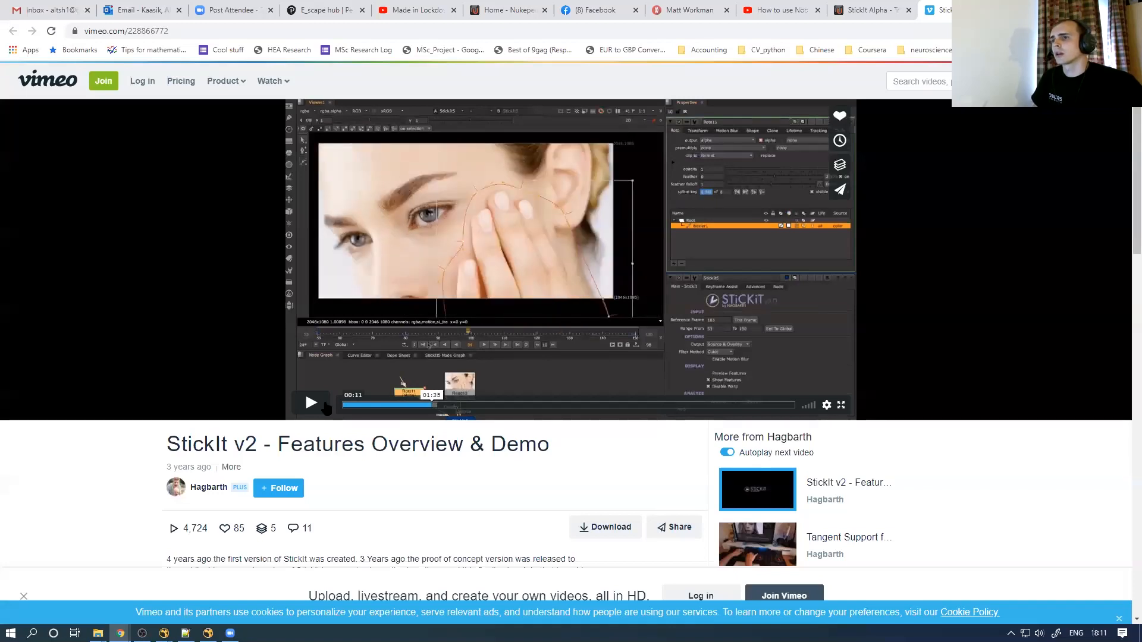
click(310, 404)
click(316, 409)
click(315, 408)
click(315, 409)
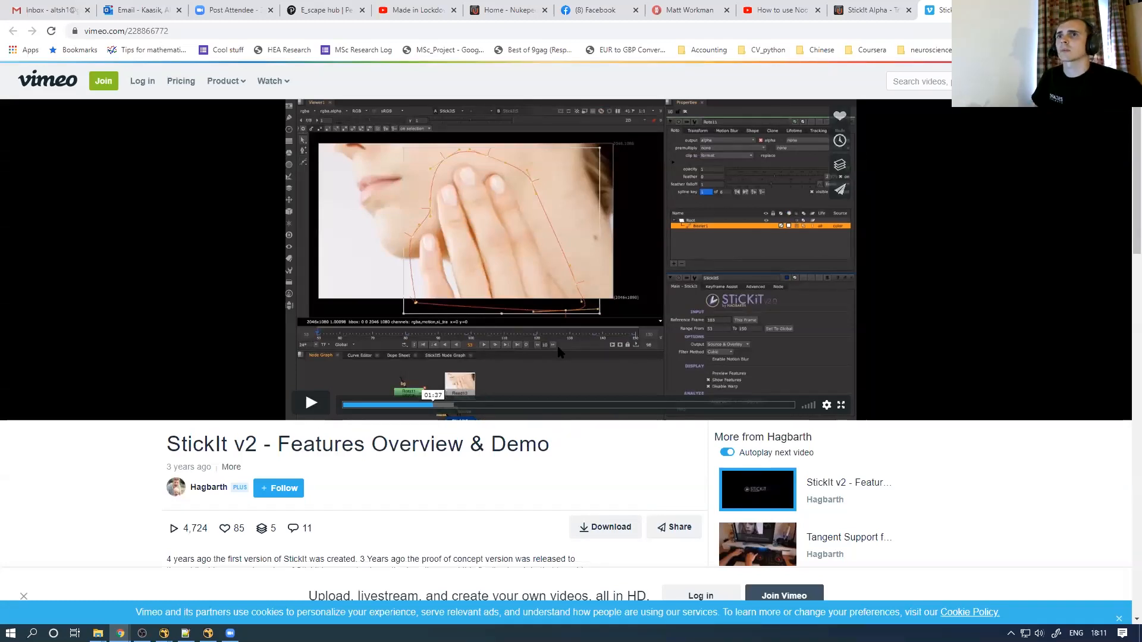
click(462, 418)
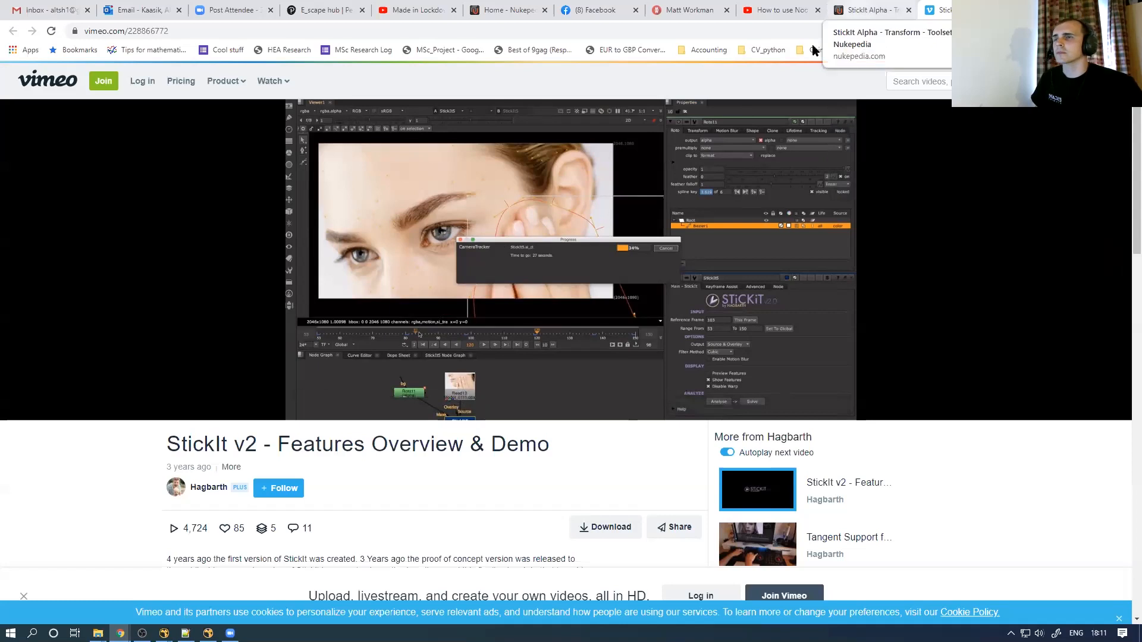
key(alt+Tab)
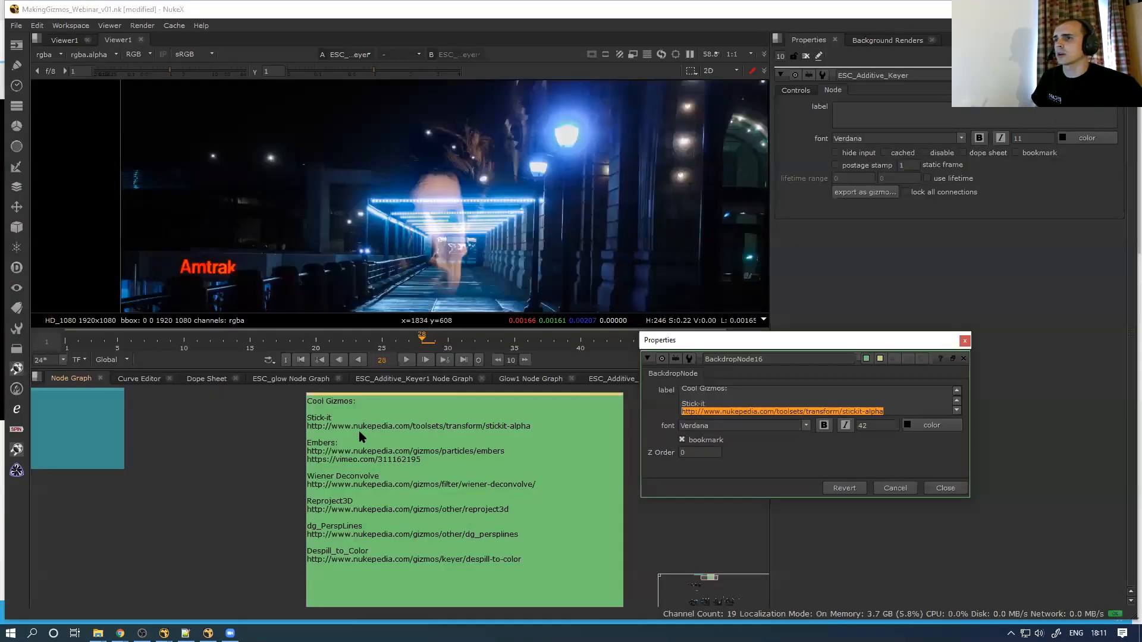
Copy the Embers URL from the backdrop note and load the T_Embers page in a new browser tab
key(Down)
key(Down)
key(Down)
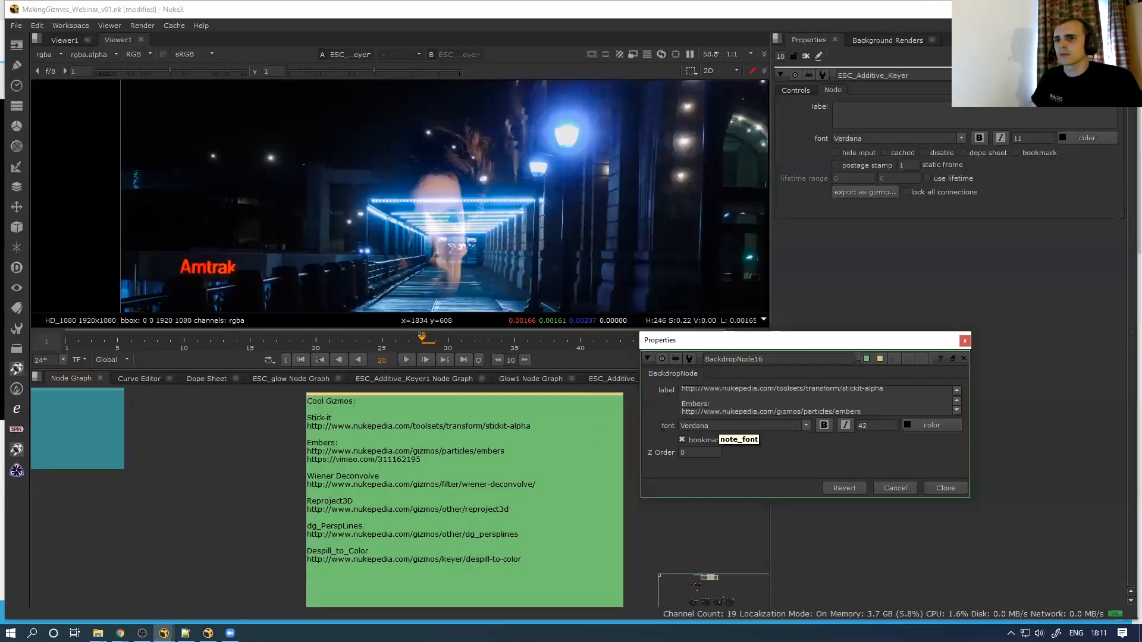
key(shift+End)
key(ctrl+c)
key(alt+Tab)
key(ctrl+t)
key(ctrl+v)
key(Return)
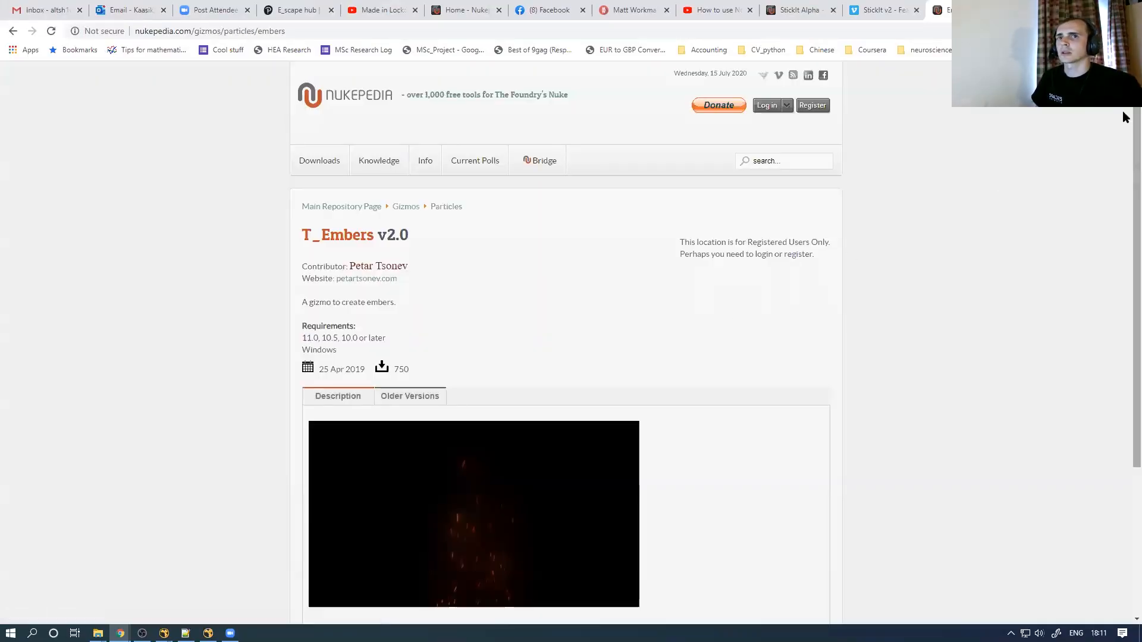
scroll(1124, 178, down, 1)
scroll(1124, 177, down, 2)
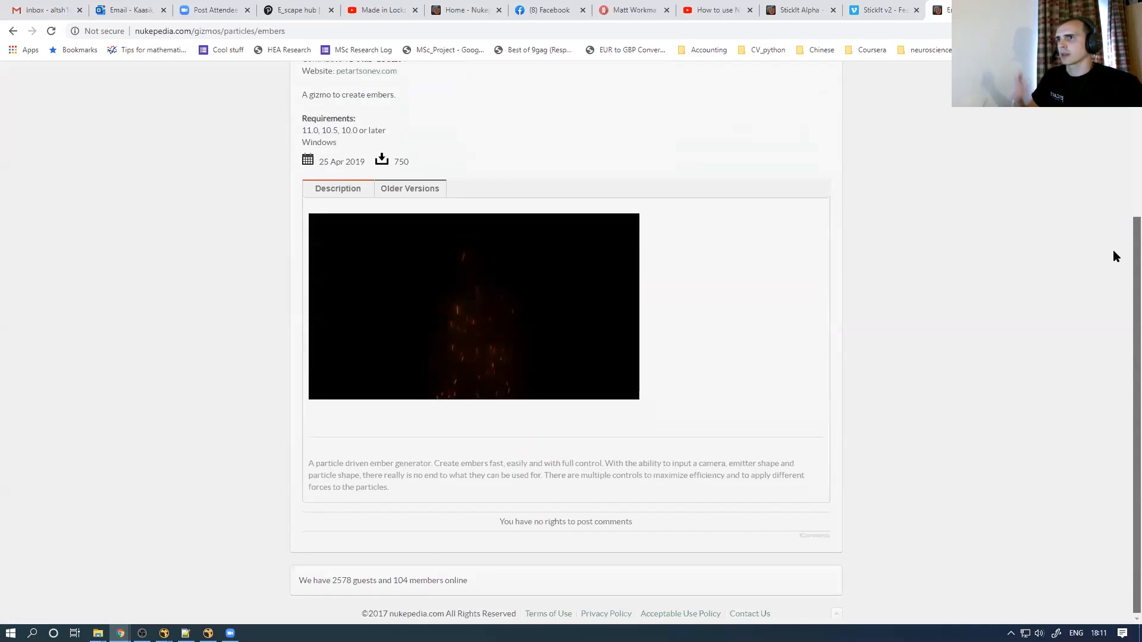
drag(1118, 239, 1114, 233)
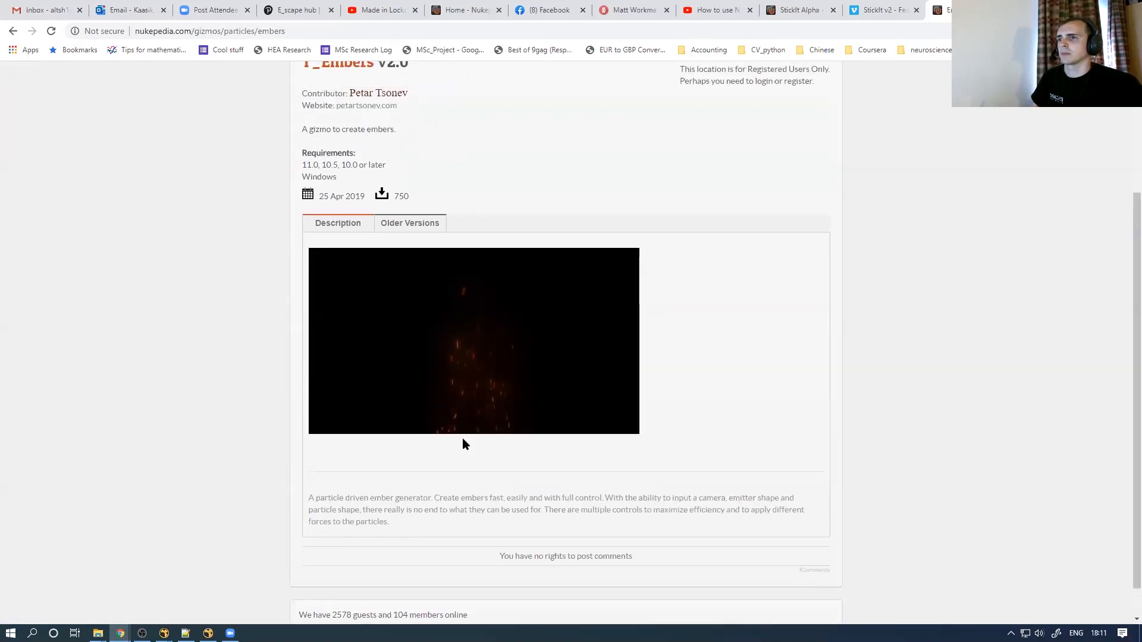
In NukeX, select and copy the Wiener Deconvolve link in the backdrop note
key(alt+Tab)
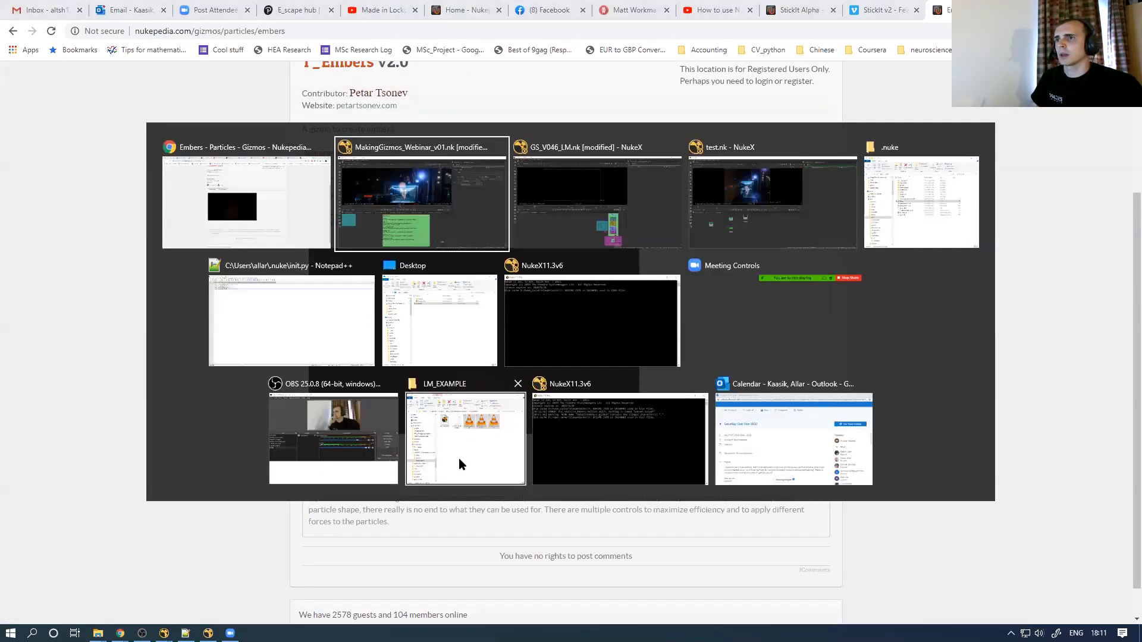
scroll(752, 413, down, 2)
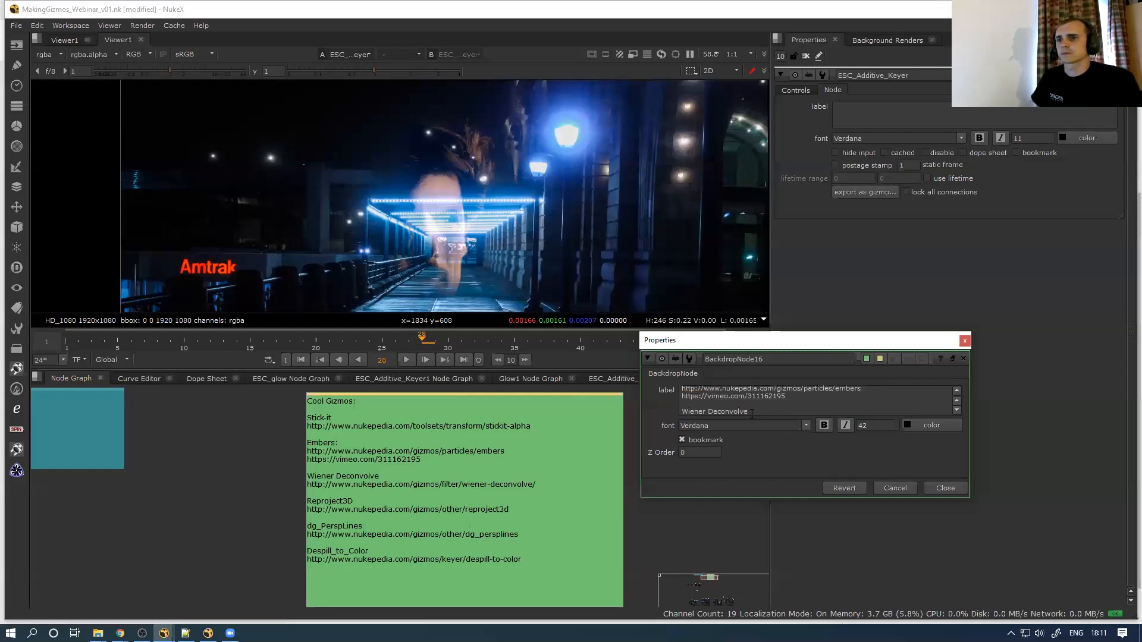
triple_click(751, 414)
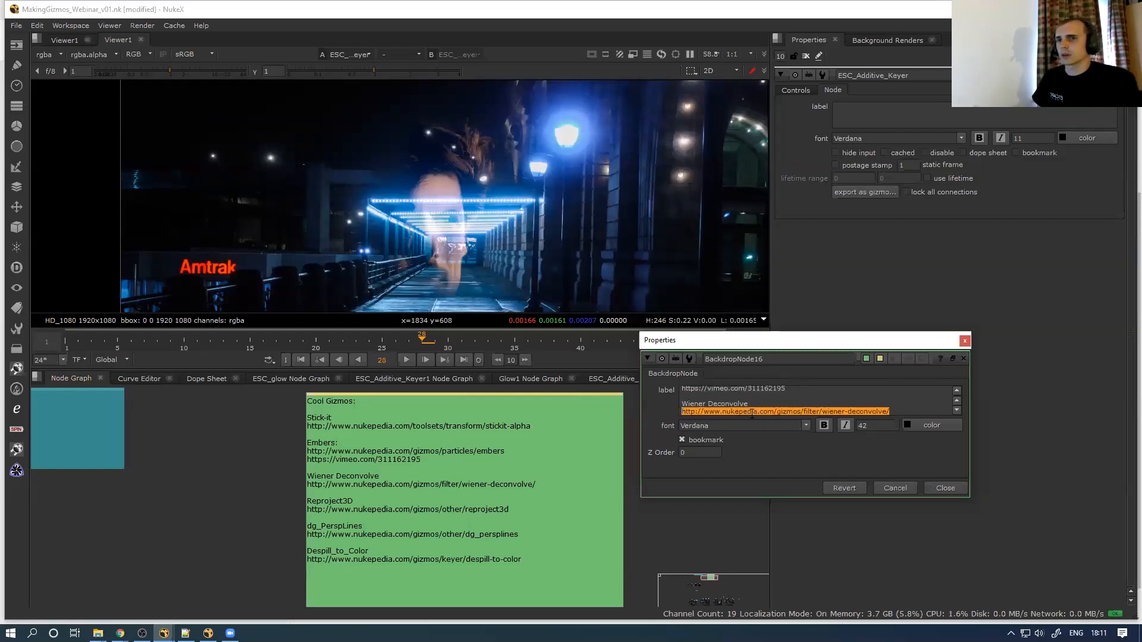
key(alt+Tab)
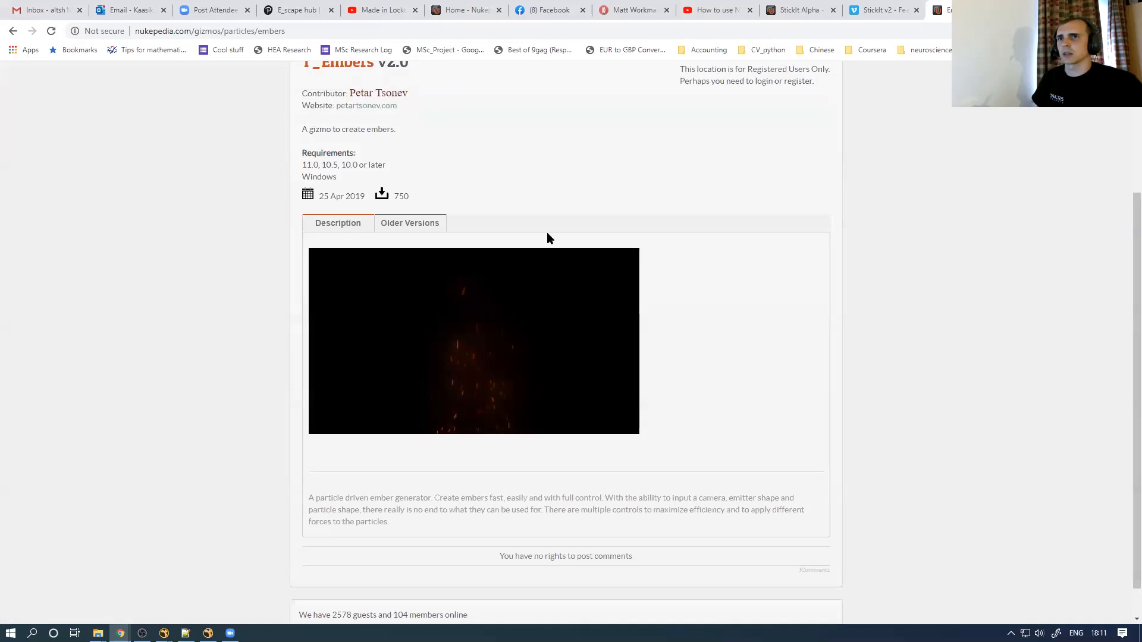
Load the copied Wiener Deconvolve URL in a new tab and scroll through its description and examples
key(ctrl+t)
key(ctrl+v)
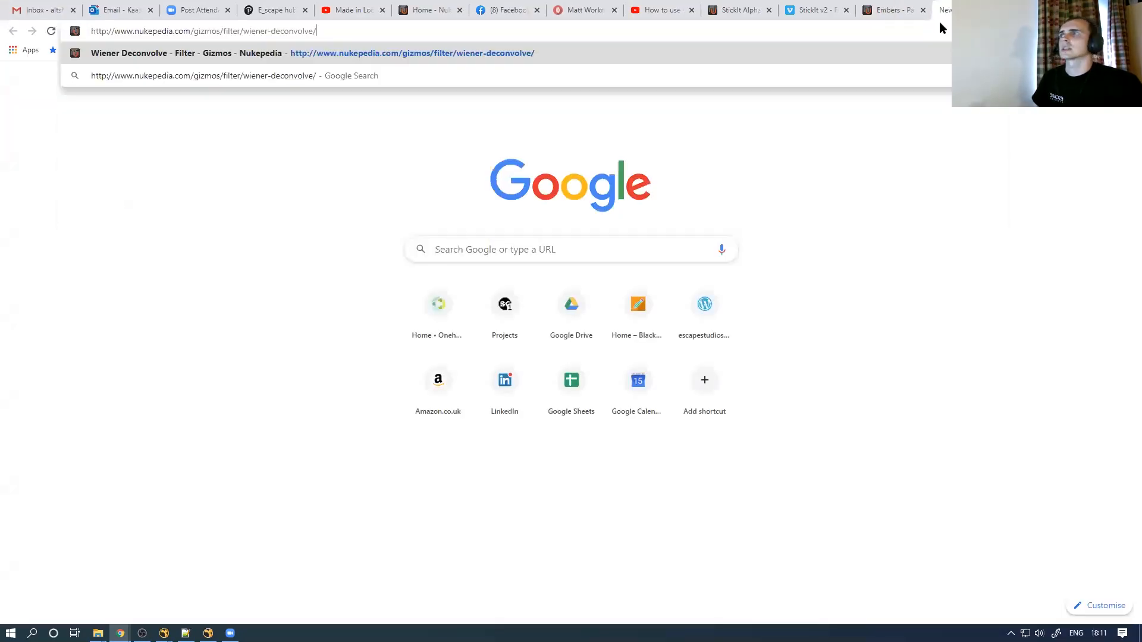
key(Return)
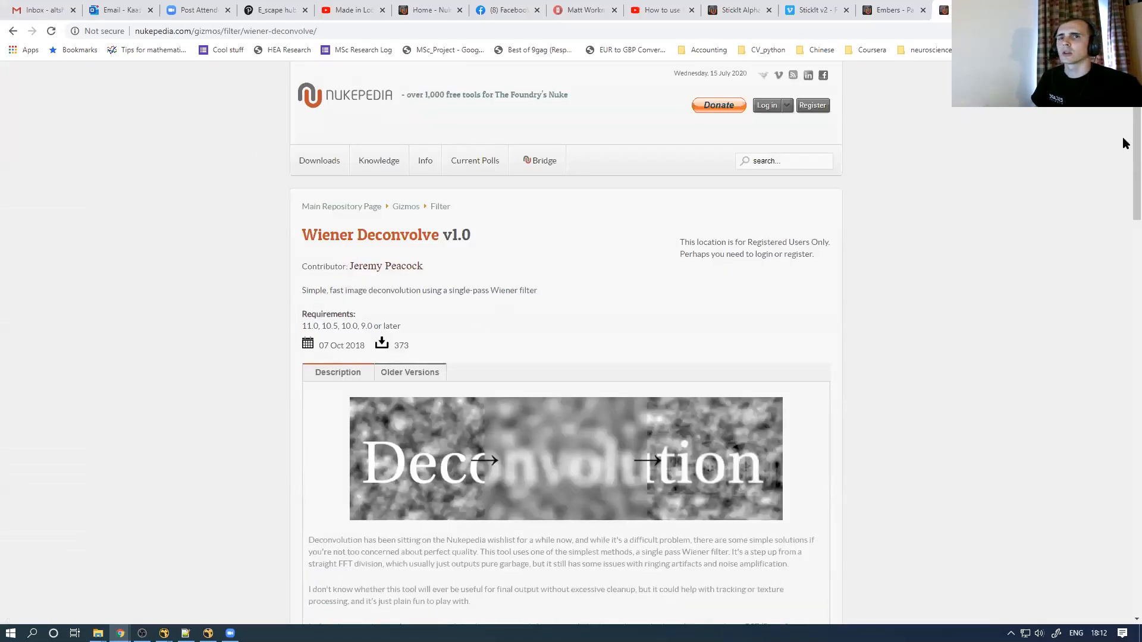
scroll(1126, 144, down, 6)
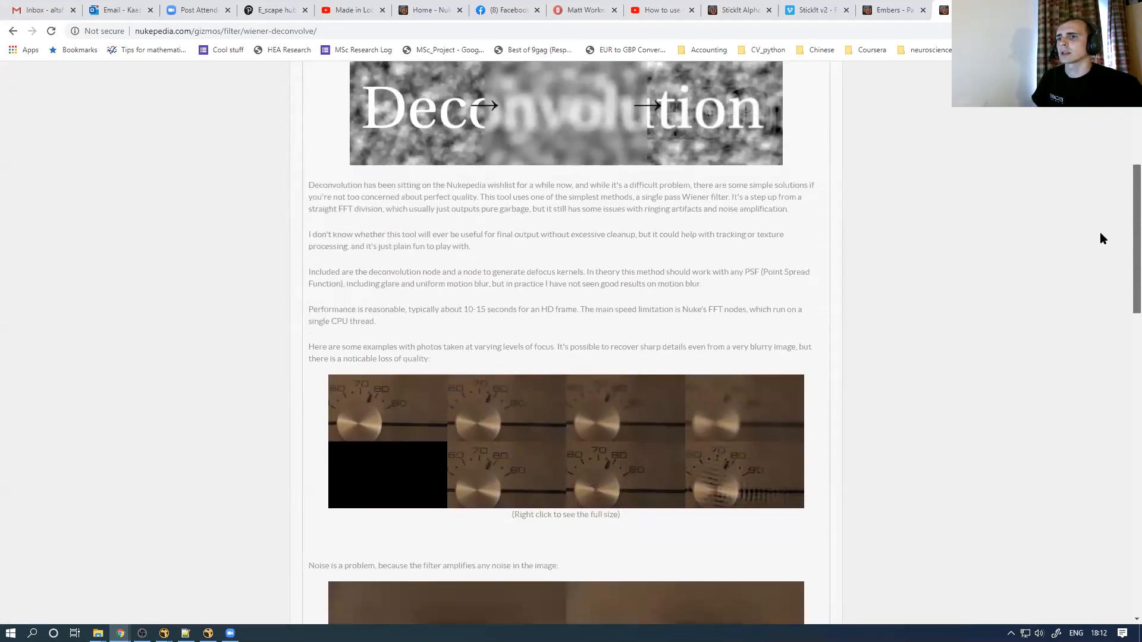
scroll(1100, 235, up, 2)
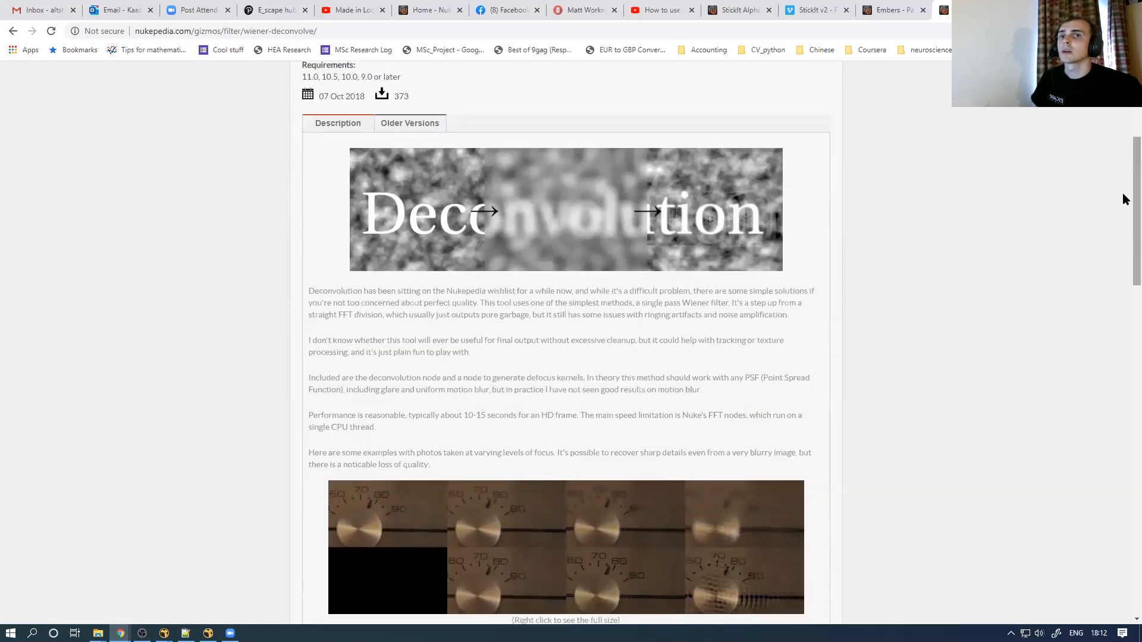
scroll(1124, 198, down, 5)
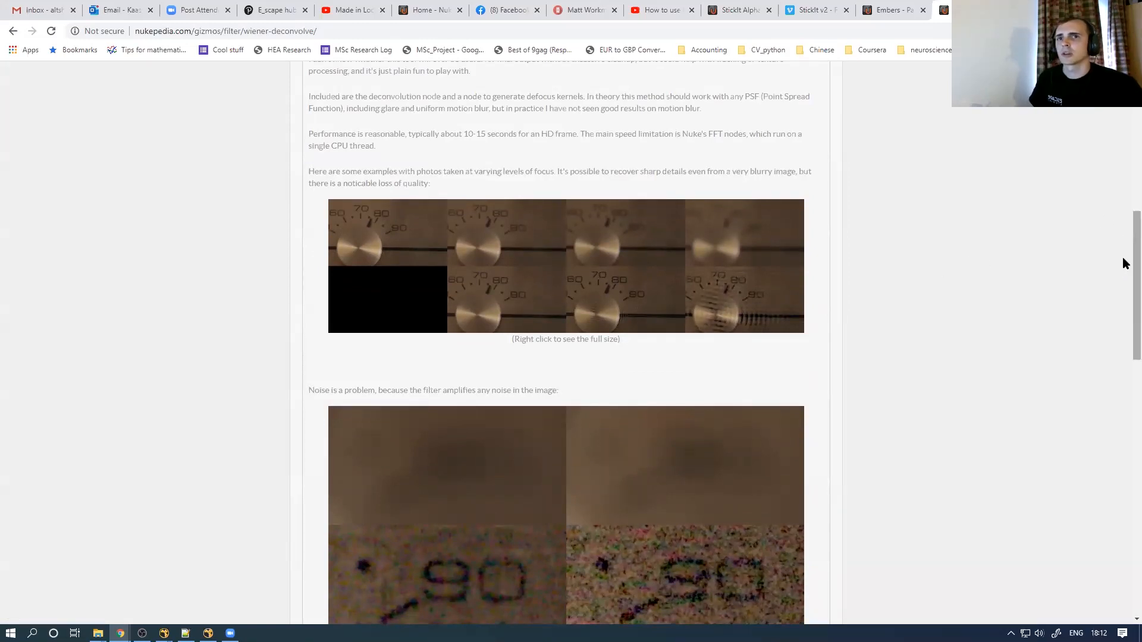
scroll(1122, 285, down, 4)
scroll(1122, 304, down, 3)
scroll(1122, 374, up, 9)
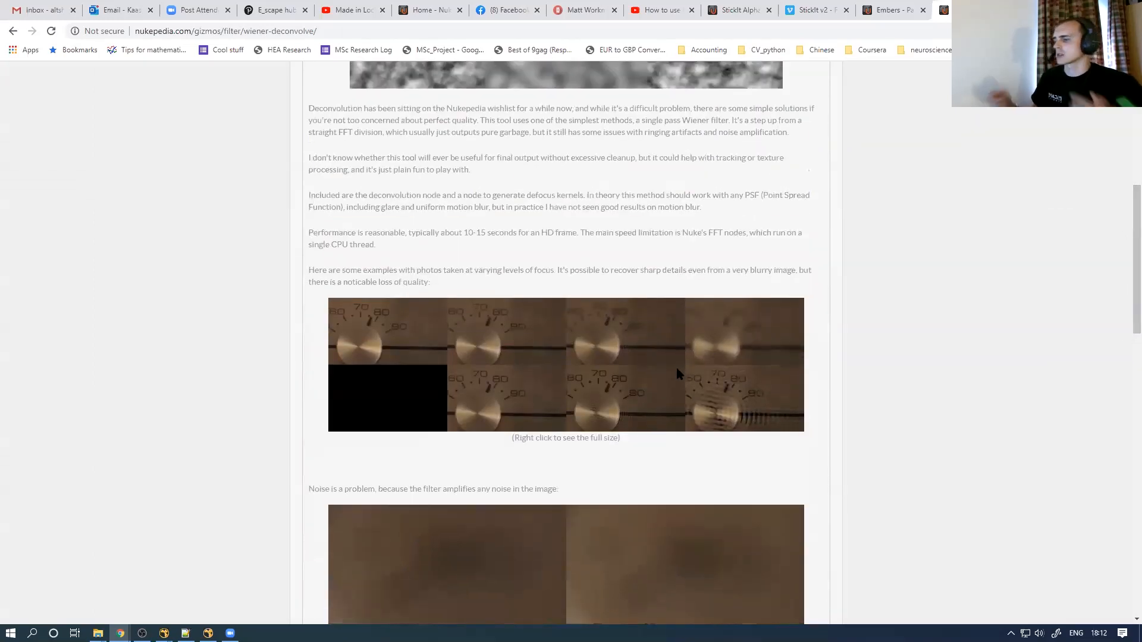
scroll(1124, 204, up, 2)
scroll(1123, 179, up, 3)
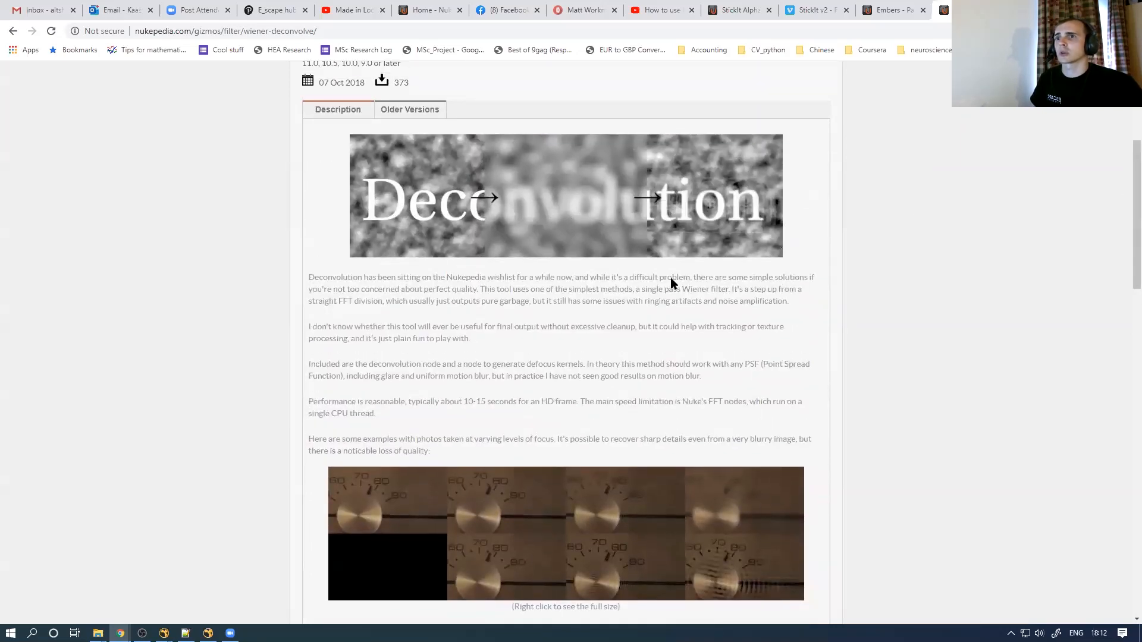
key(alt+Tab)
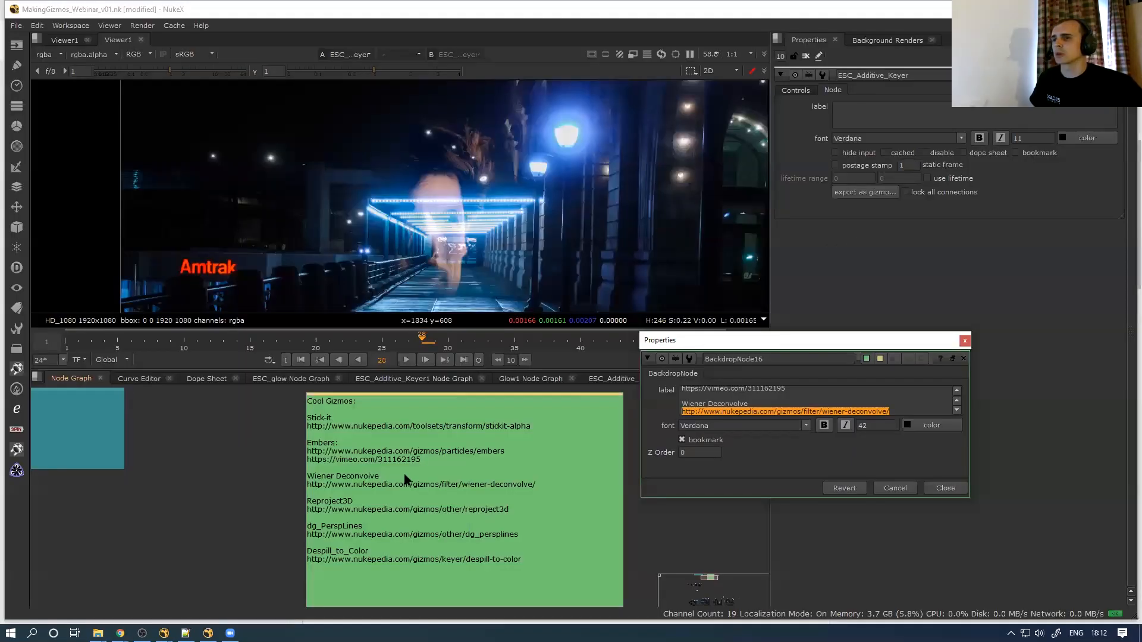
Open the ReProject3D page, scroll to its Nuke screenshot, then go back to the NukeX note
key(ctrl+v)
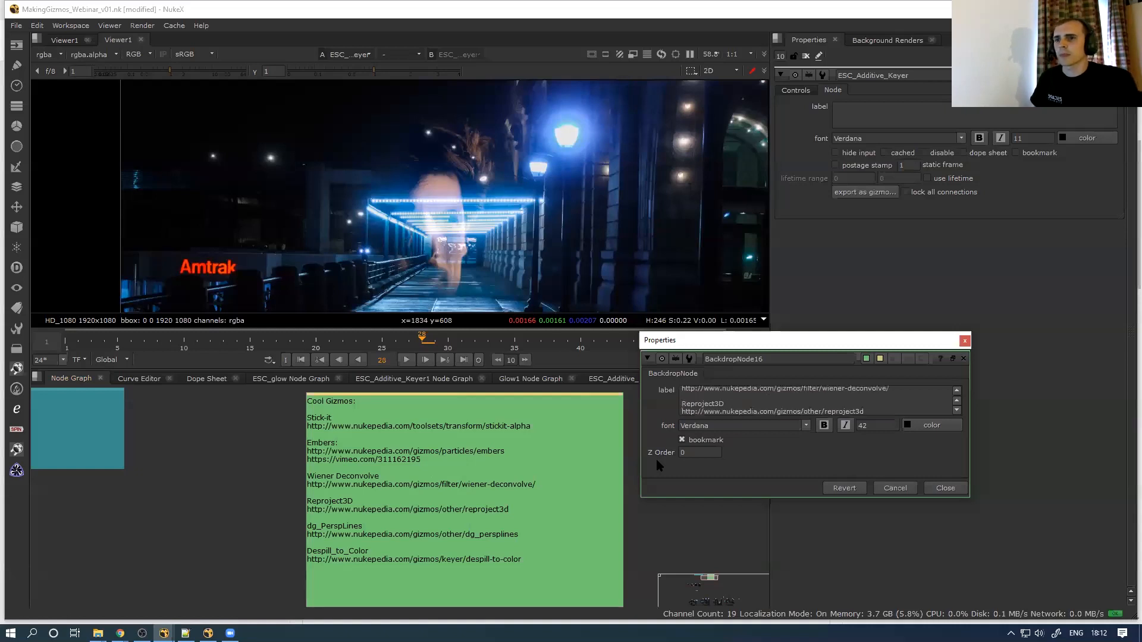
key(alt+Tab)
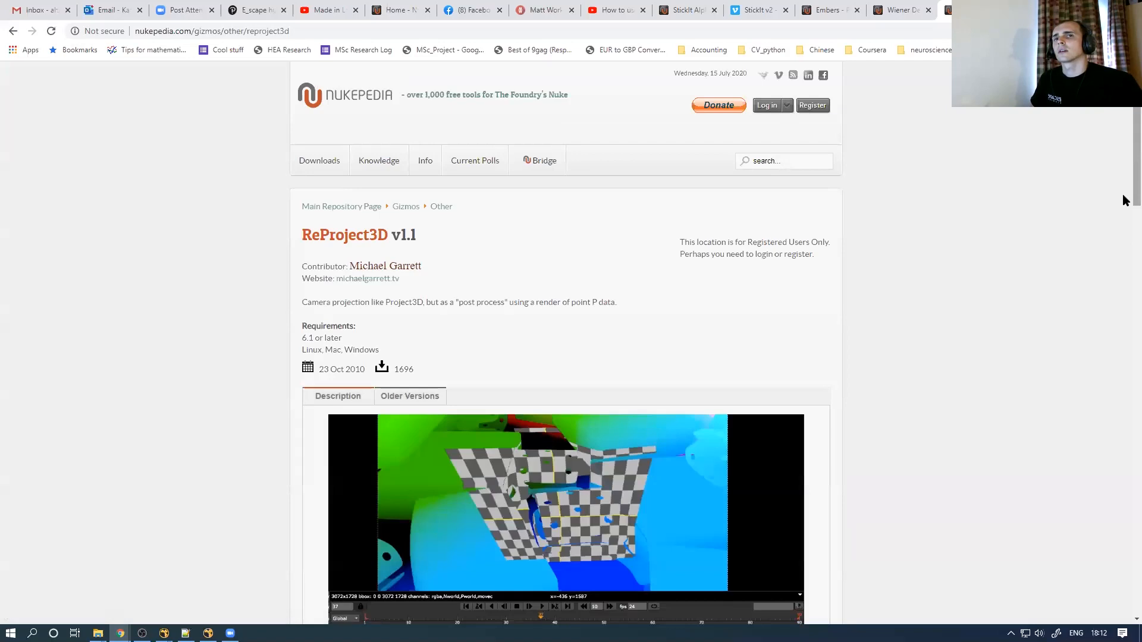
scroll(1124, 214, down, 4)
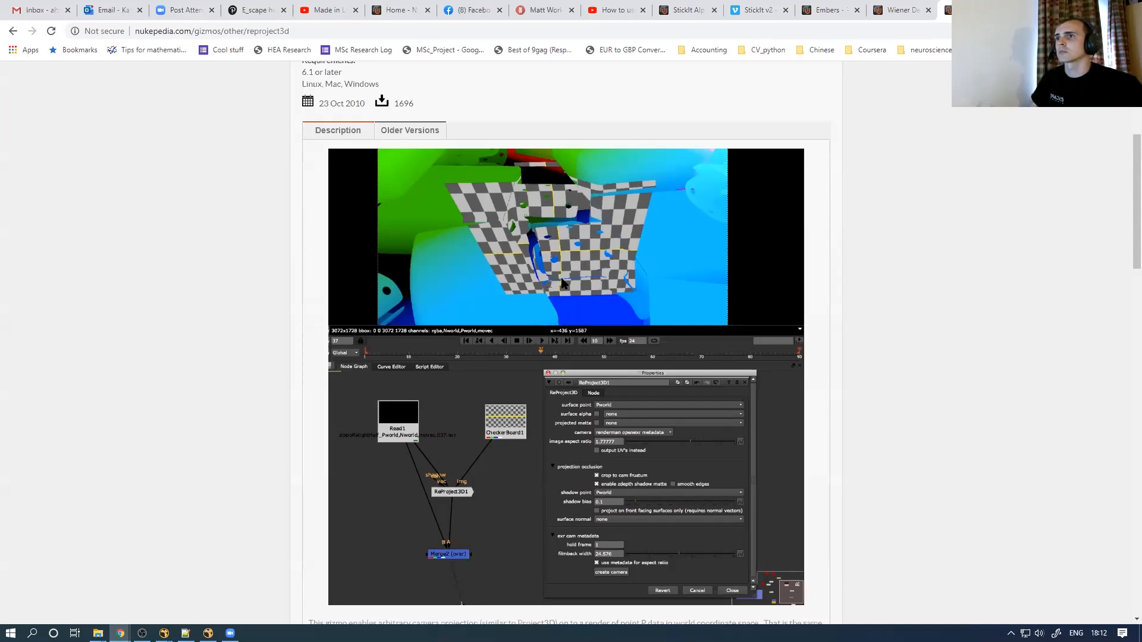
key(alt+Tab)
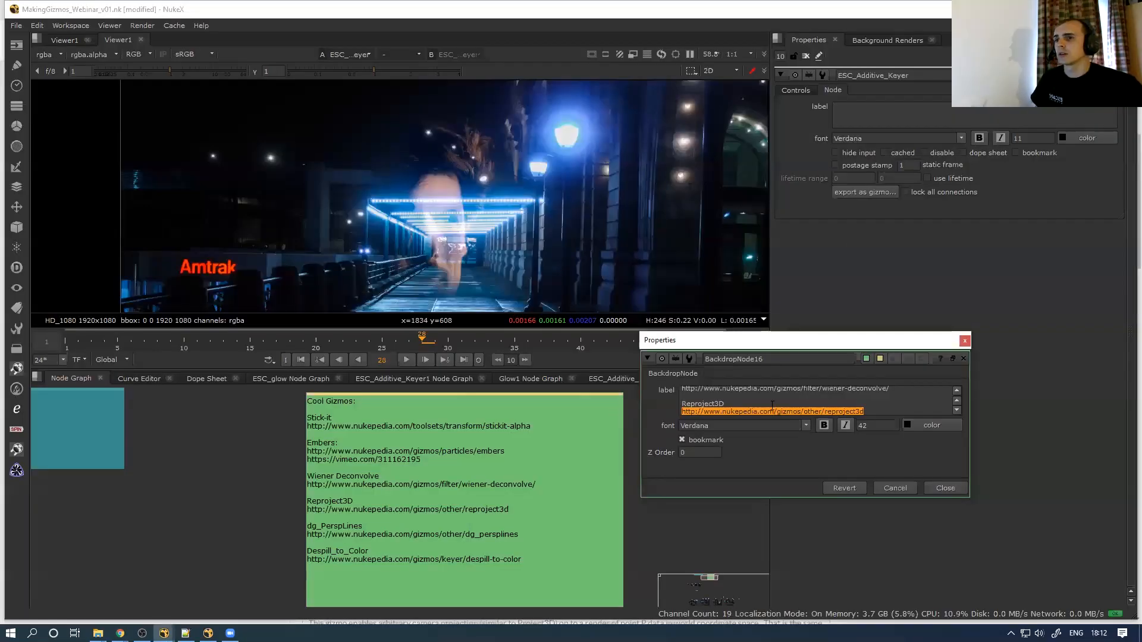
Copy the dg_PerspLines link from the note and load its Nukepedia page in the browser
key(Down)
key(Down)
key(Down)
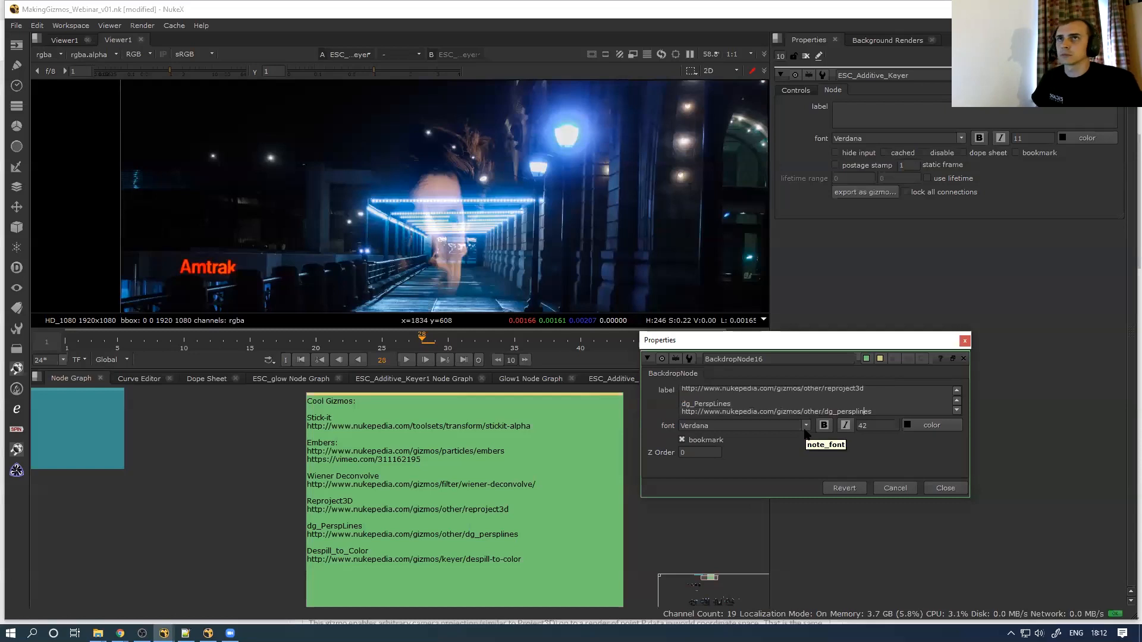
key(shift+Home)
key(ctrl+c)
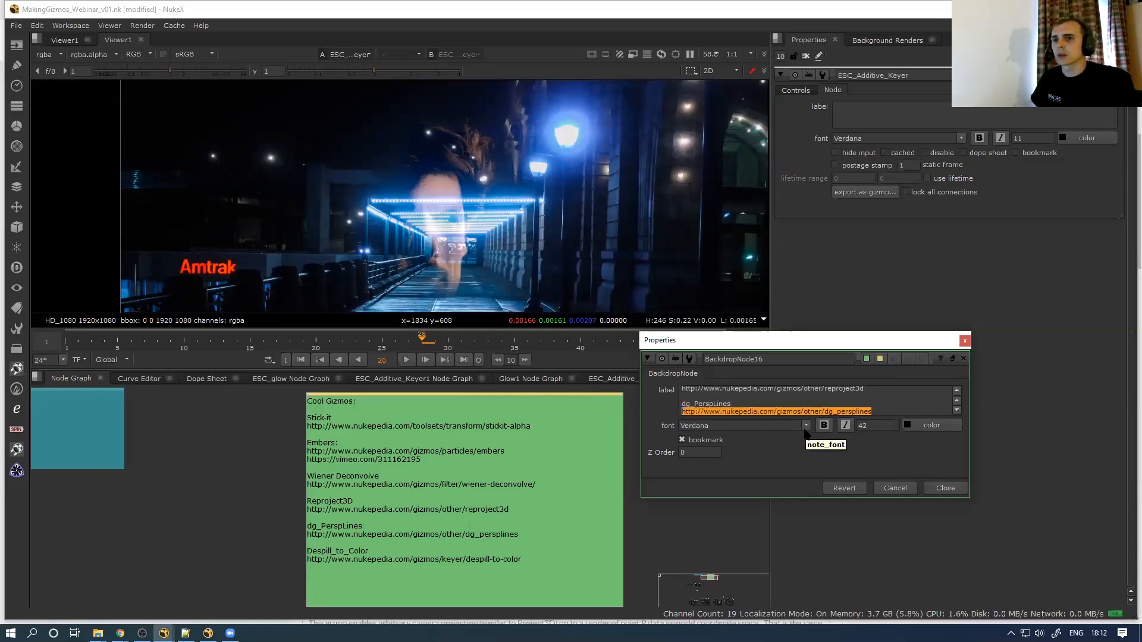
key(alt+Tab)
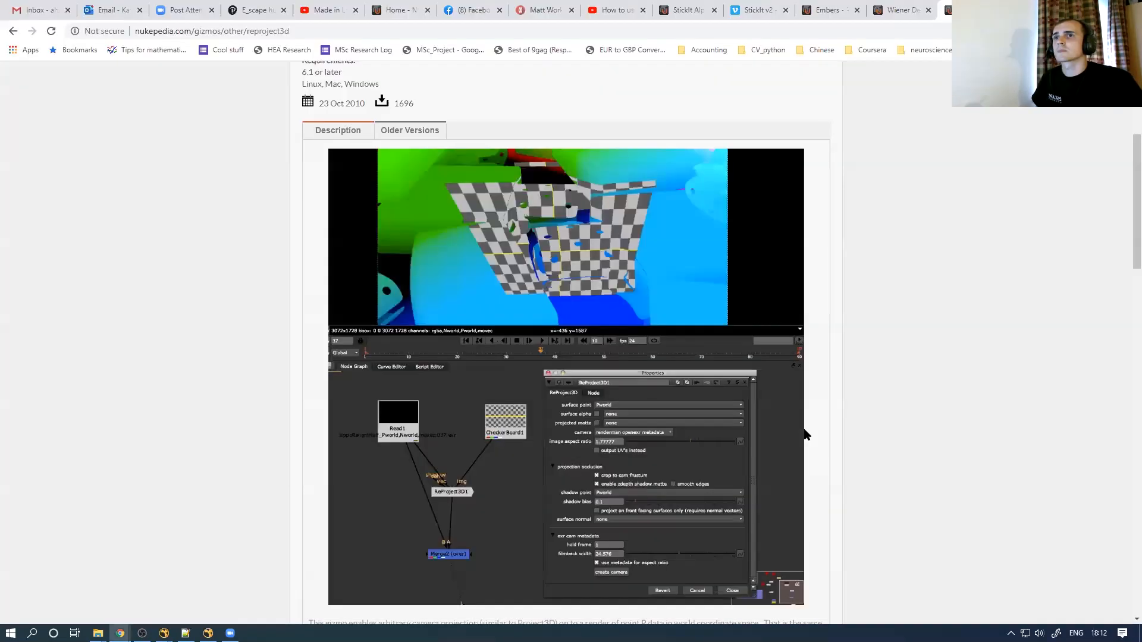
click(950, 10)
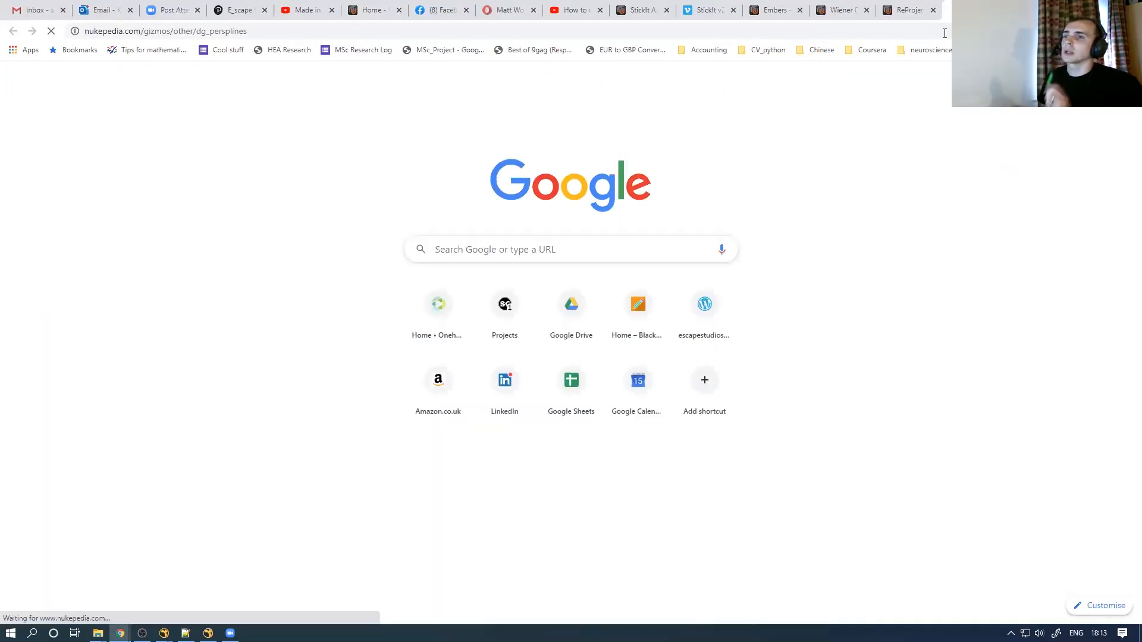
key(ctrl+v)
key(Return)
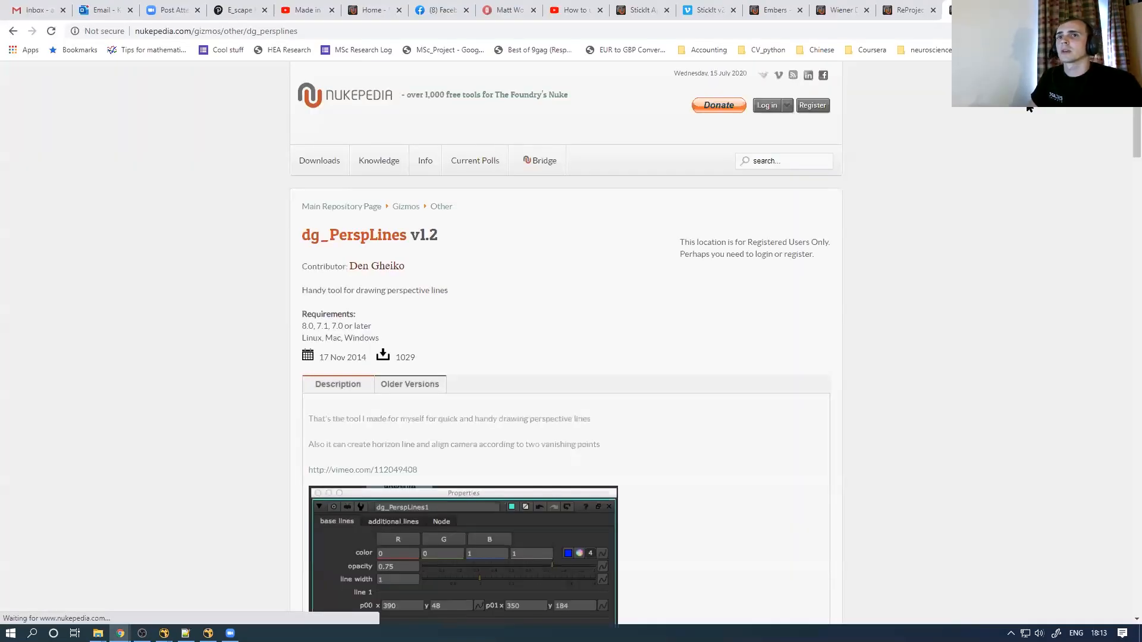
Scroll through the dg_PerspLines how-to steps and camera-alignment examples, then return to NukeX
drag(1136, 99, 1109, 198)
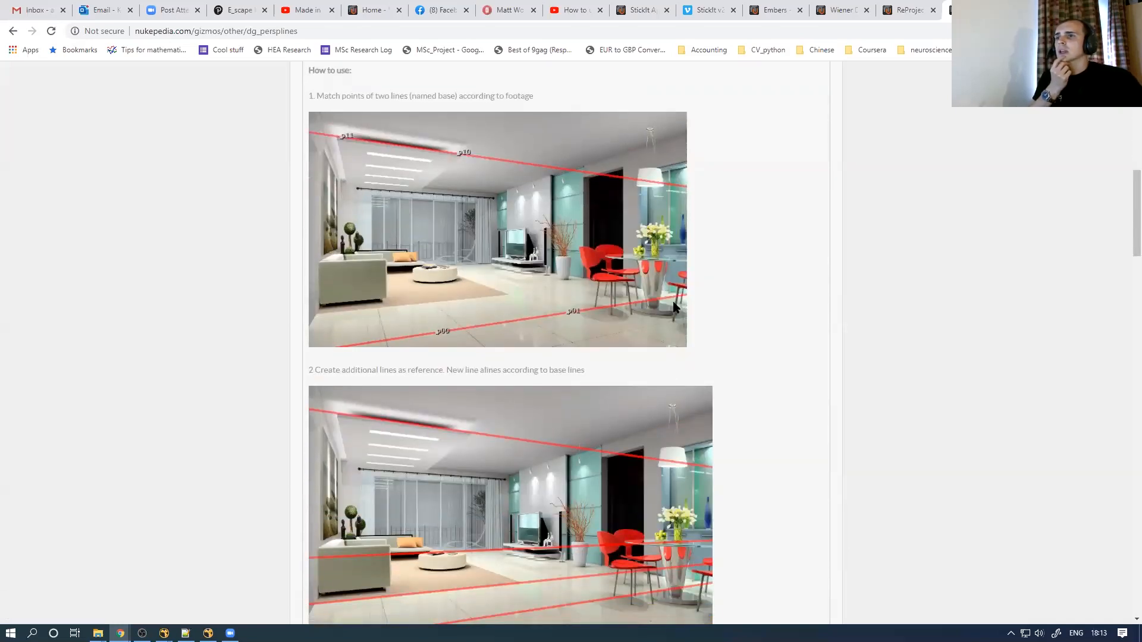
scroll(1124, 270, down, 3)
drag(1123, 273, 1120, 279)
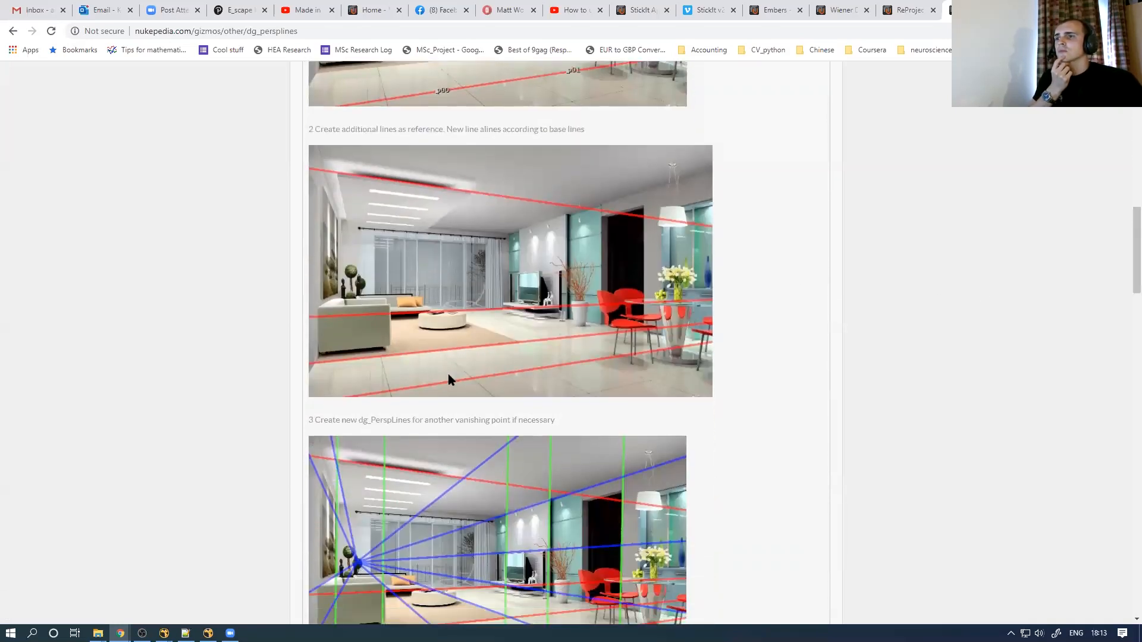
scroll(1126, 309, down, 5)
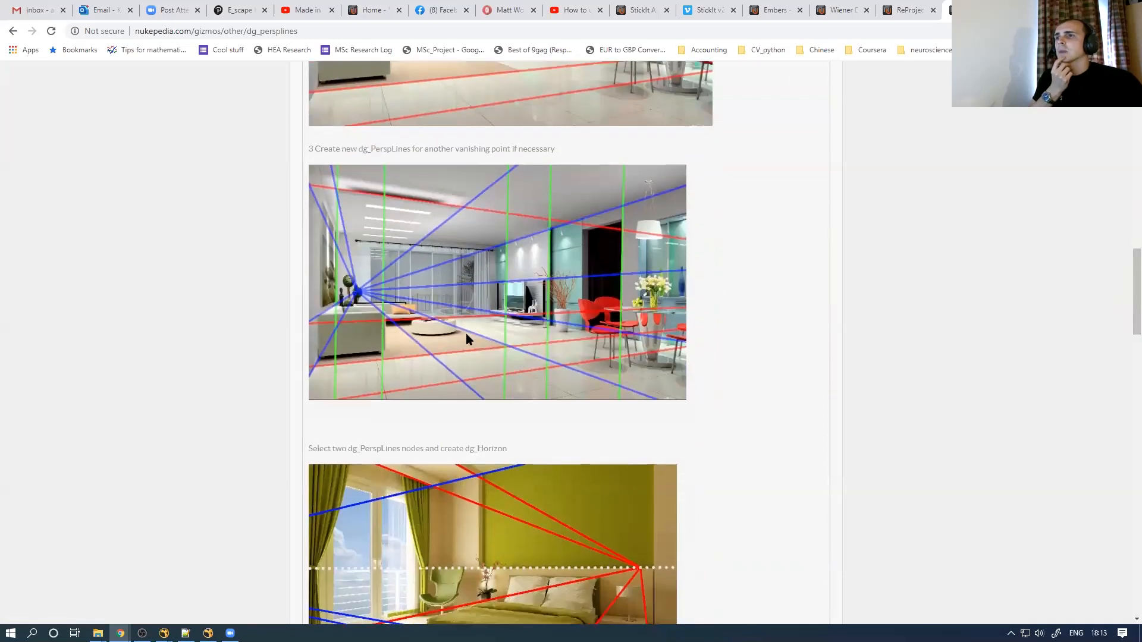
scroll(1123, 292, down, 4)
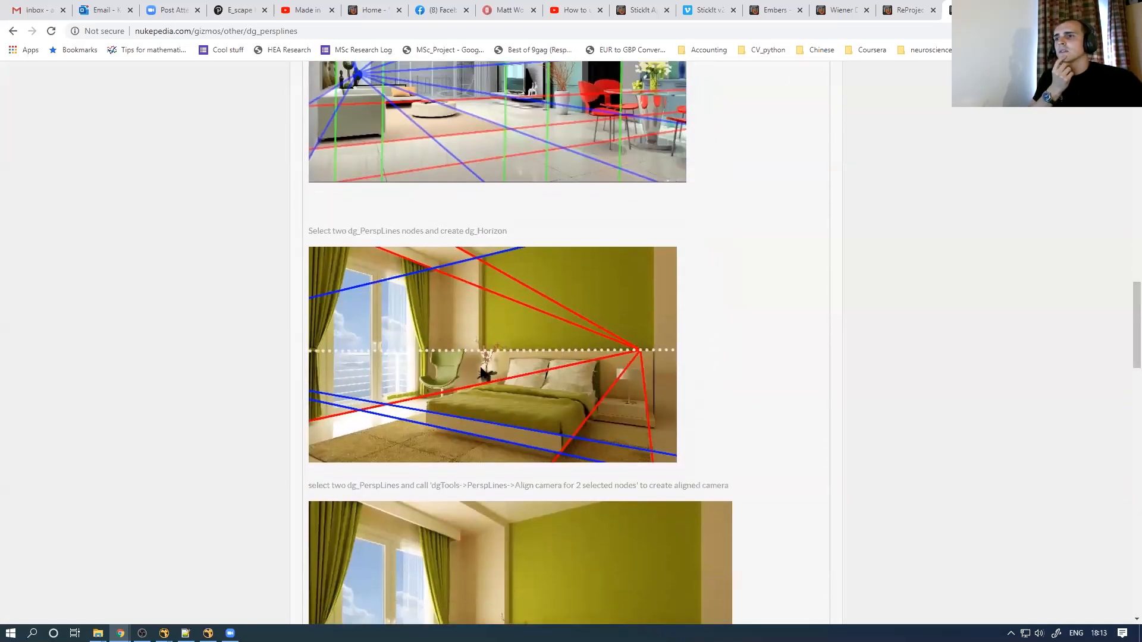
drag(1125, 284, 1124, 364)
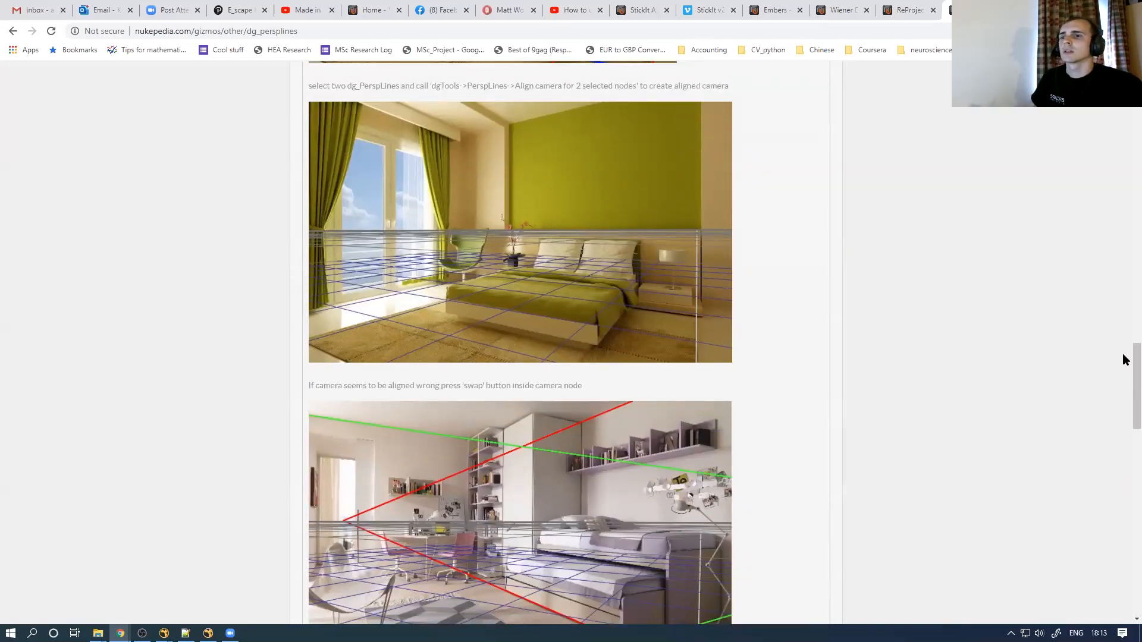
scroll(1123, 379, down, 3)
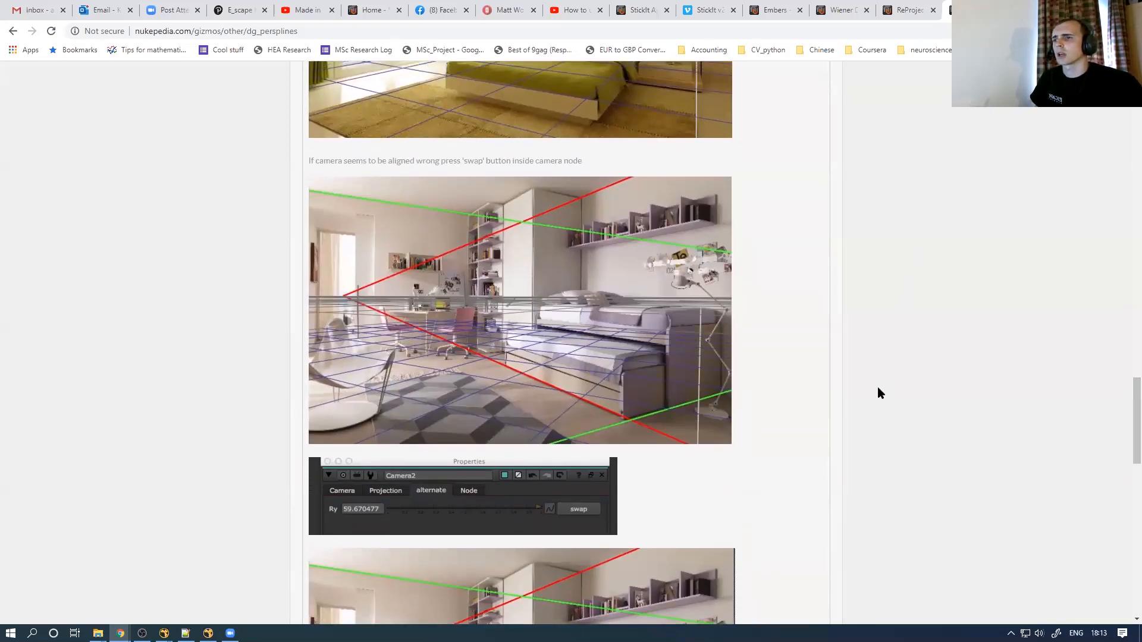
key(alt+Tab)
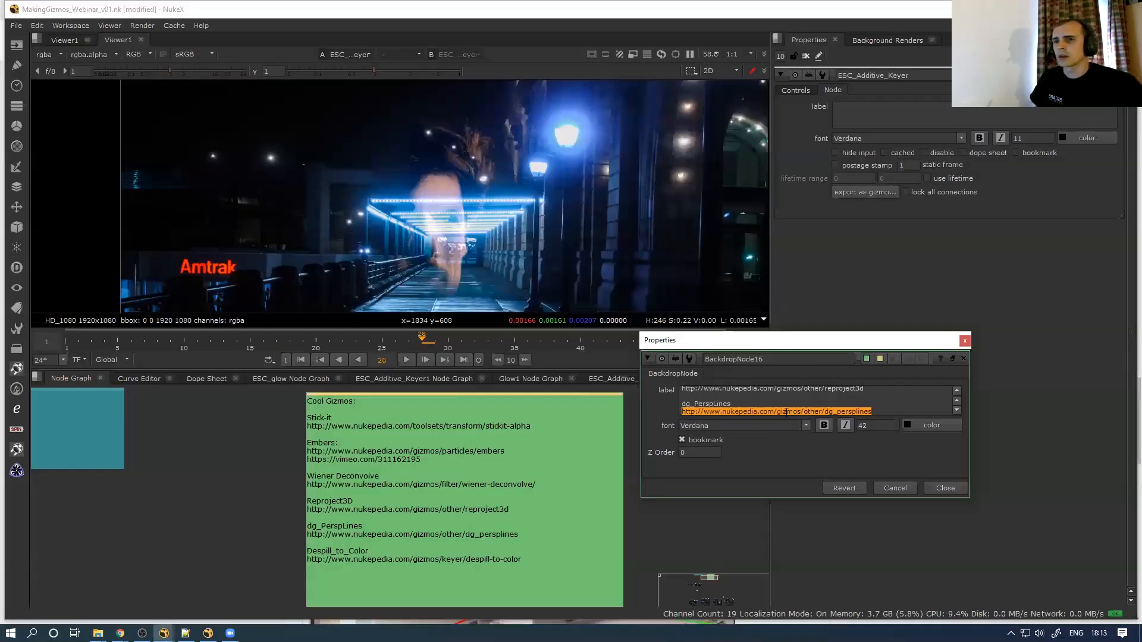
Copy the despill-to-color URL from the label and load the Despill to Color v4.4 page in a new tab
scroll(788, 414, down, 1)
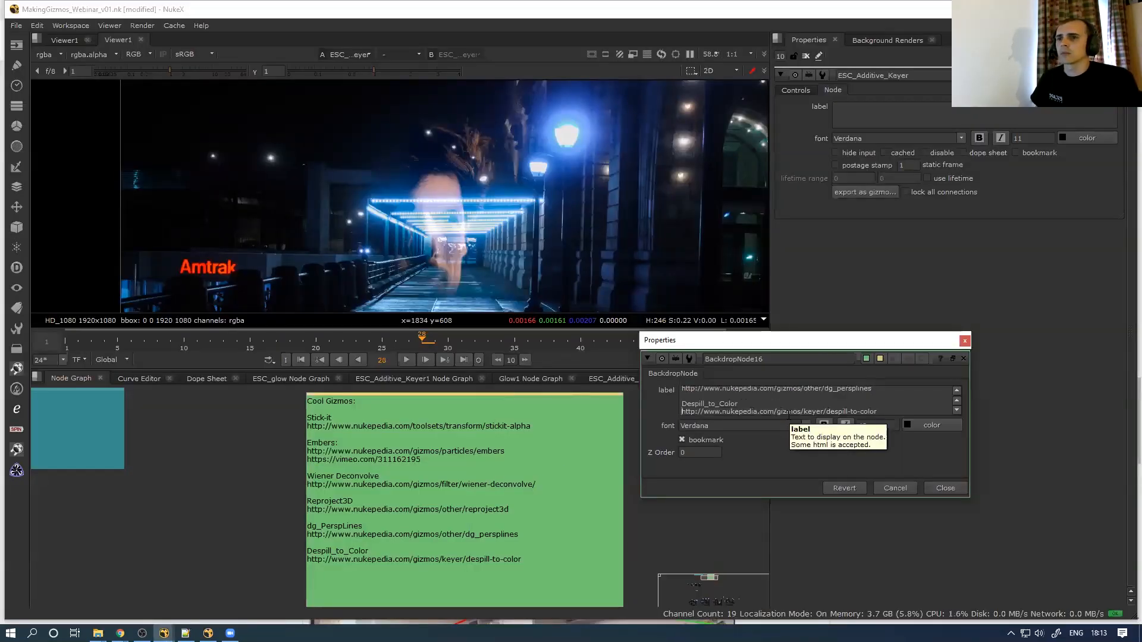
key(shift+End)
key(ctrl+c)
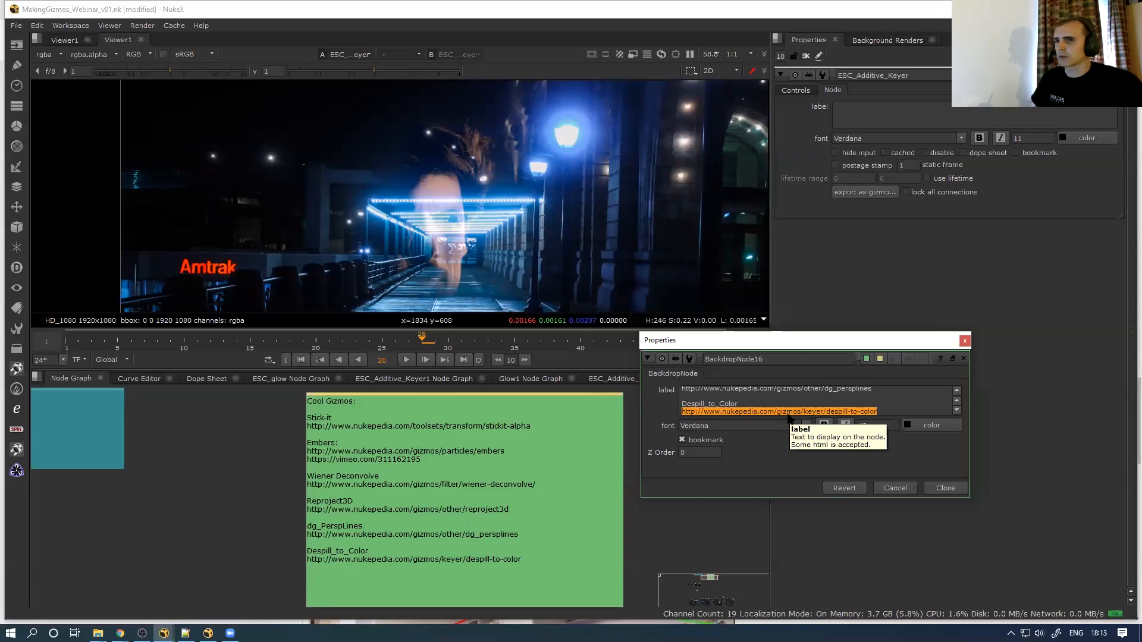
key(alt+Tab)
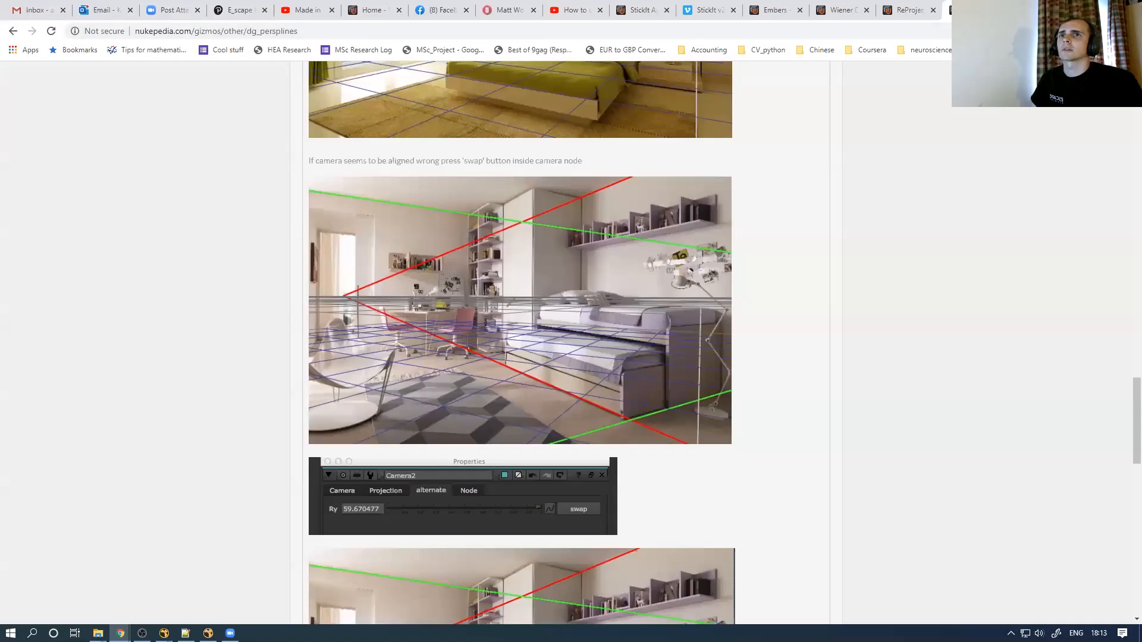
key(ctrl+t)
key(ctrl+v)
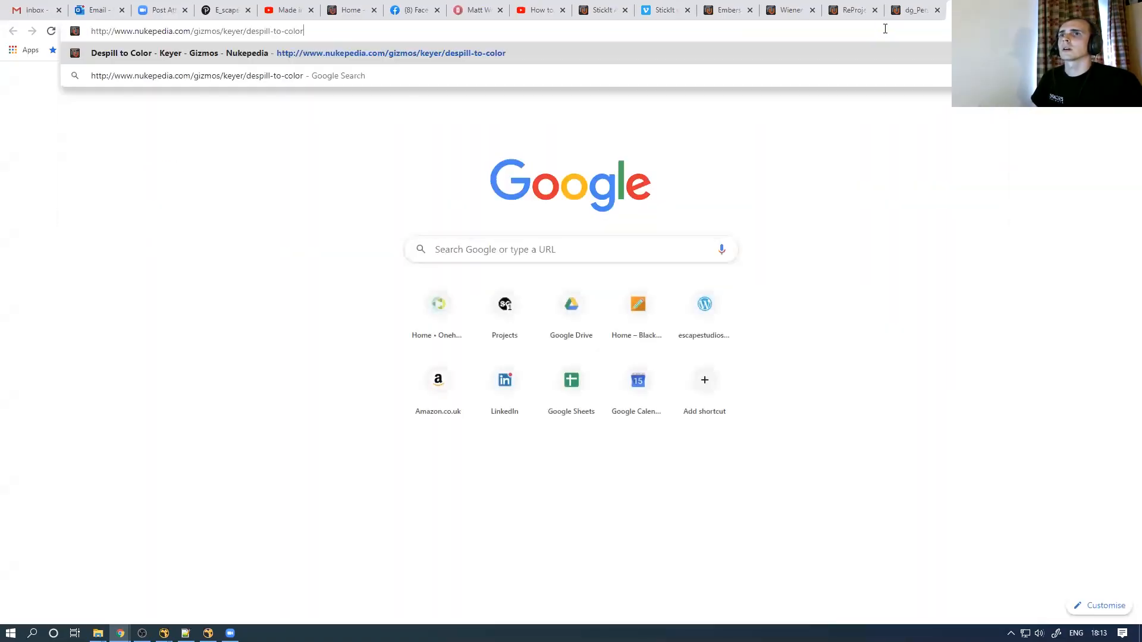
key(Return)
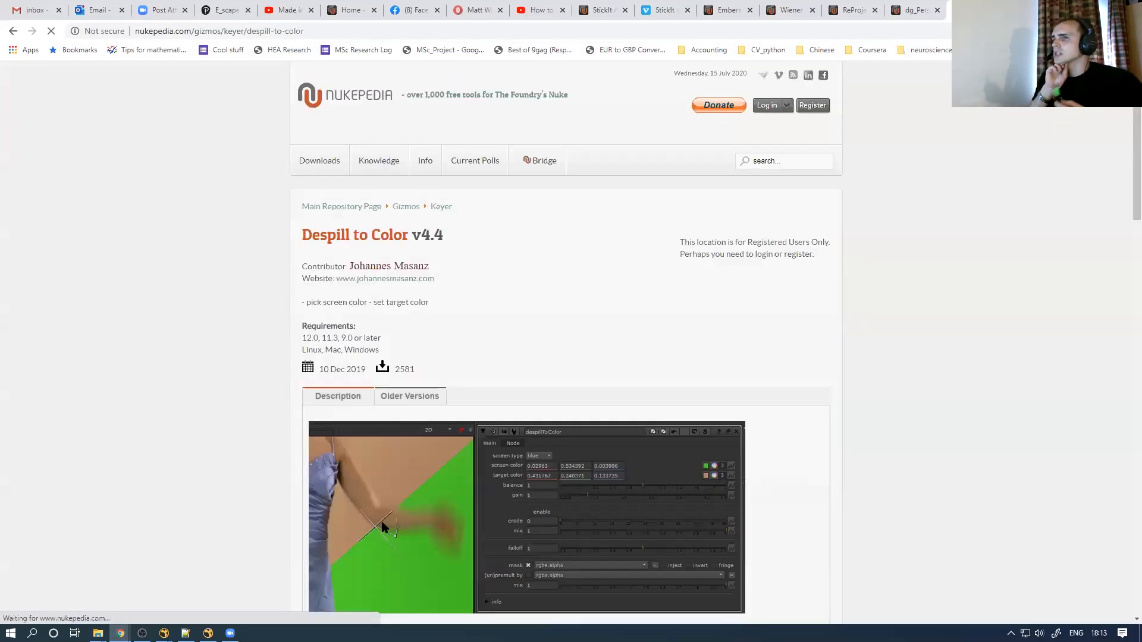
scroll(1122, 178, down, 4)
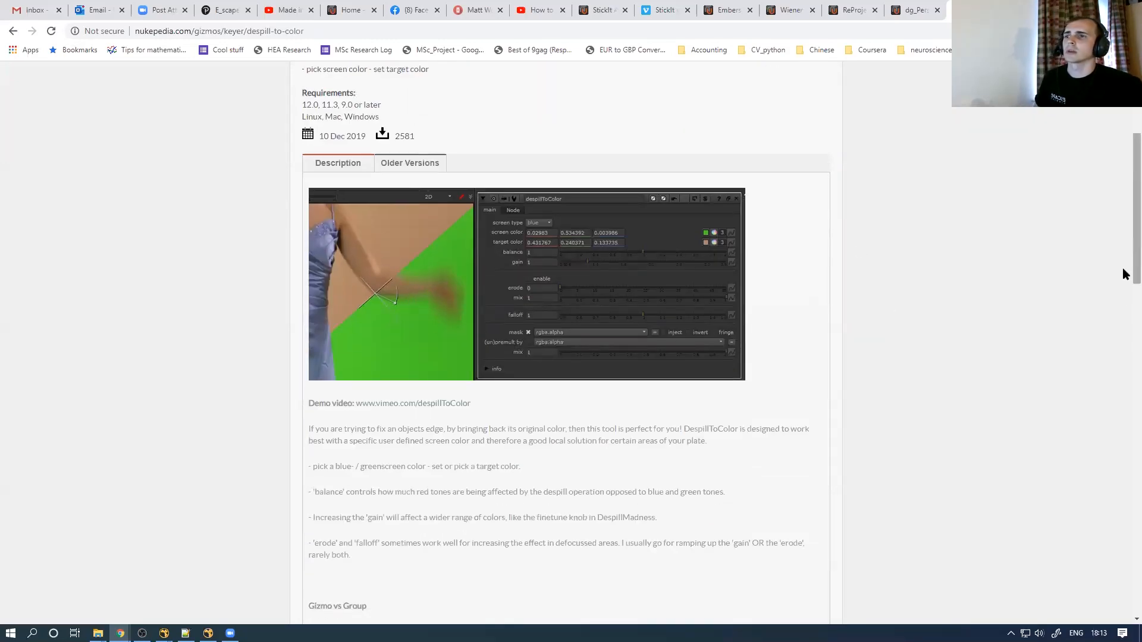
scroll(1124, 265, up, 1)
scroll(1126, 252, up, 4)
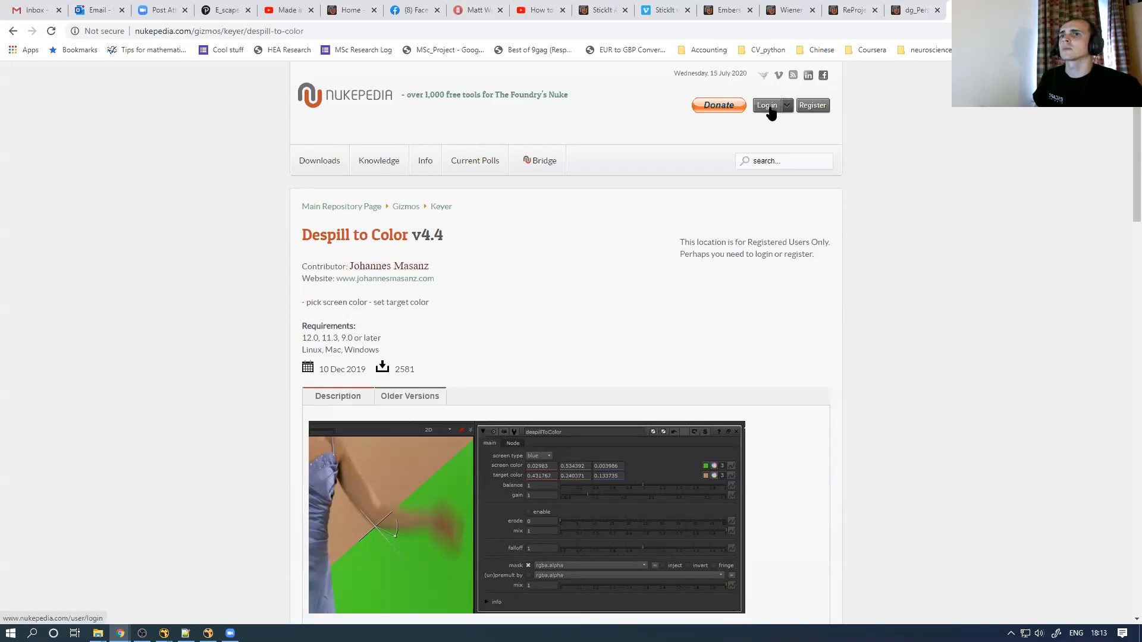
Log in to Nukepedia using the saved login details
mouse_move(767, 107)
click(743, 163)
click(749, 196)
click(755, 209)
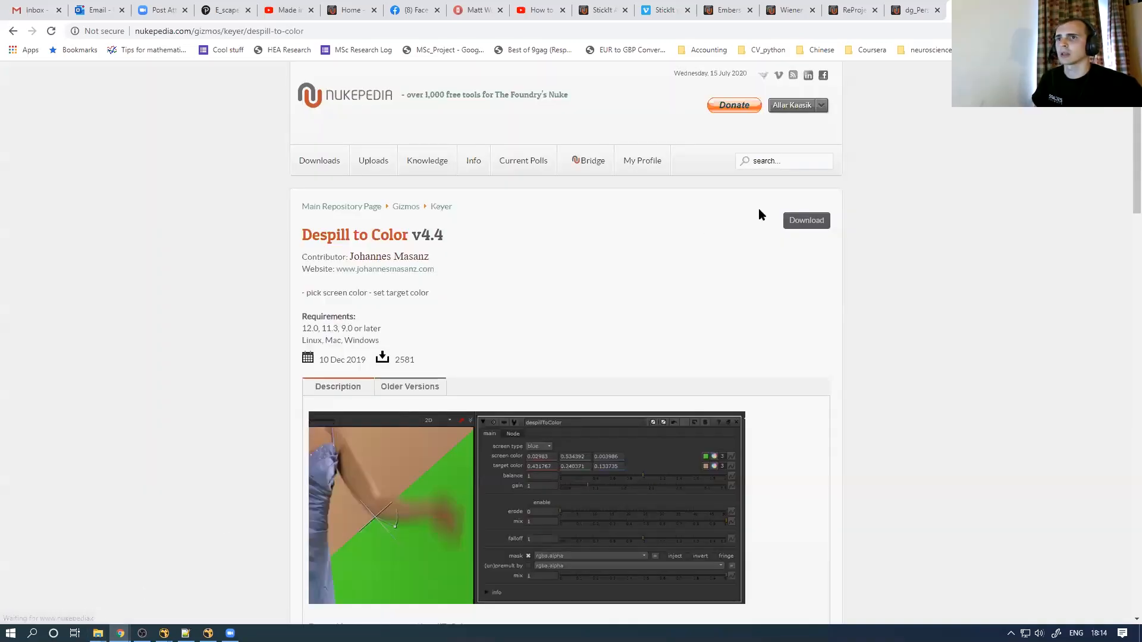
Accept the license and download despillToColor.nk, then go back to the T_Embers tab
click(805, 223)
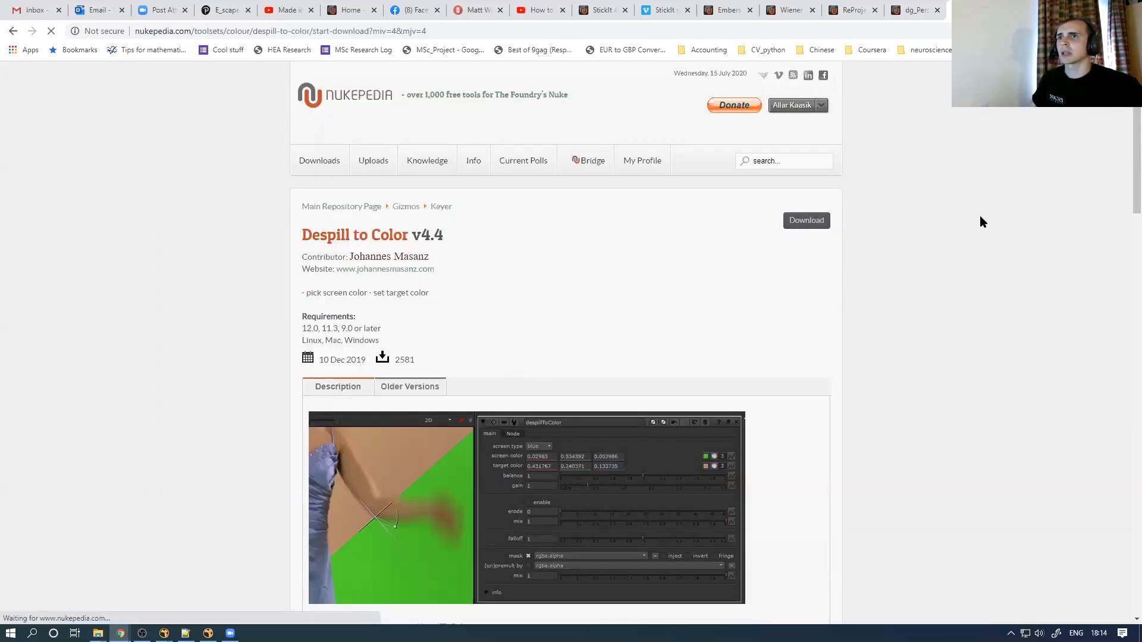
click(308, 540)
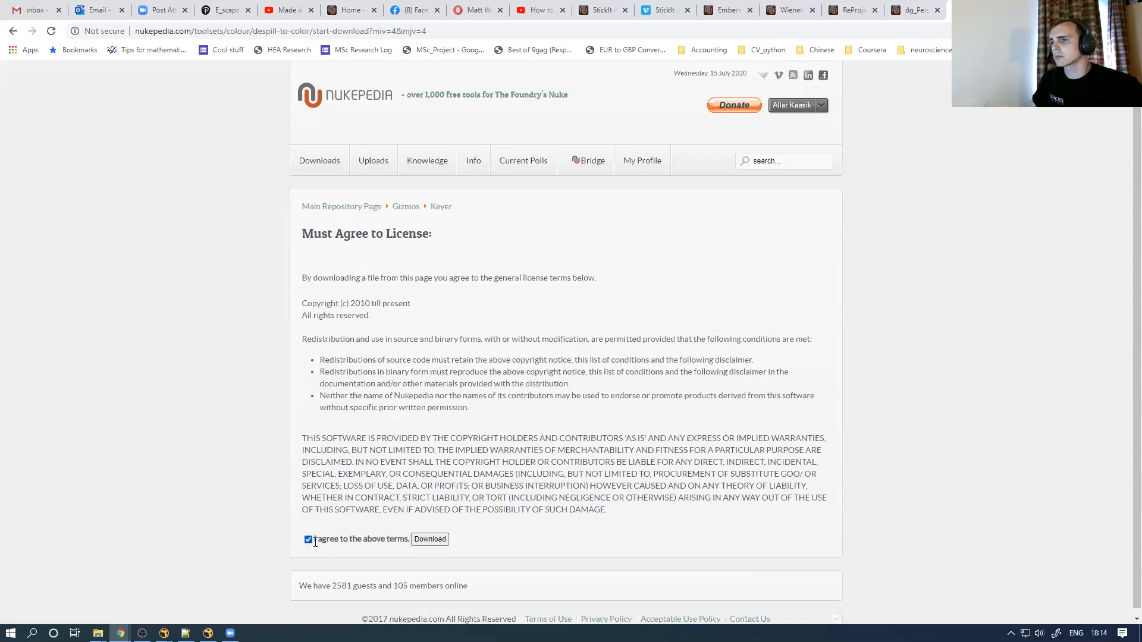
click(429, 540)
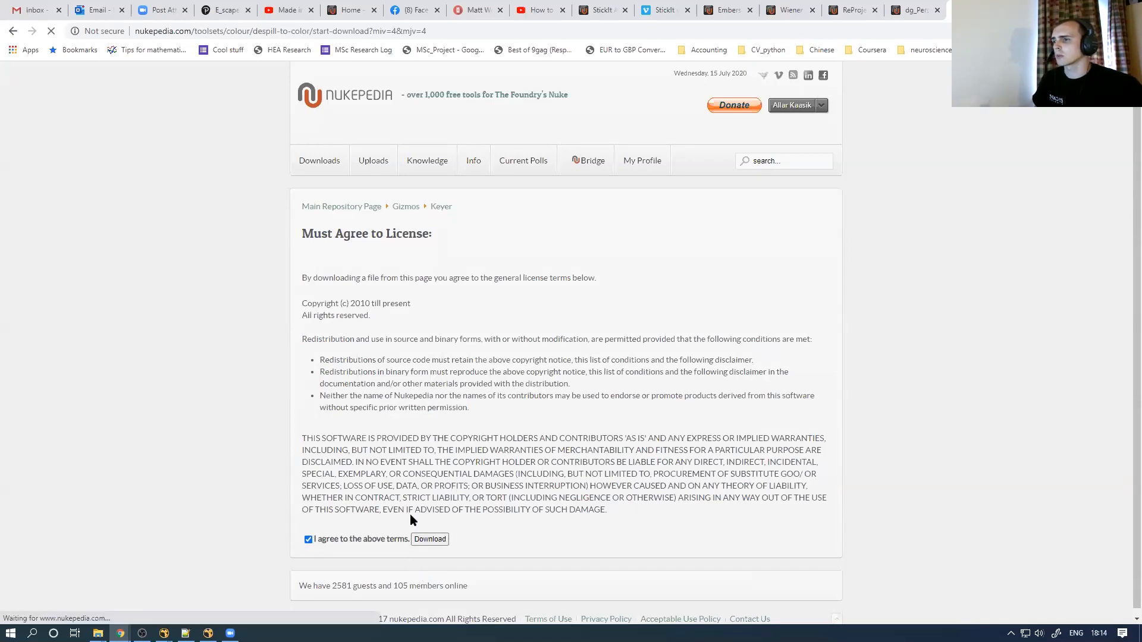
scroll(1124, 166, down, 3)
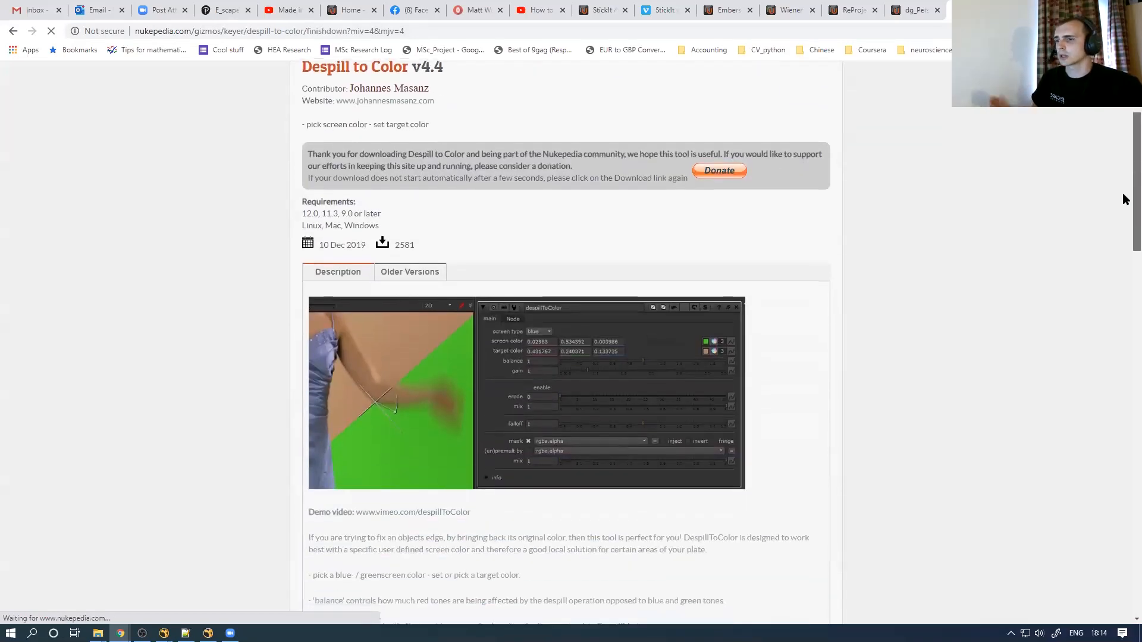
scroll(1122, 193, down, 1)
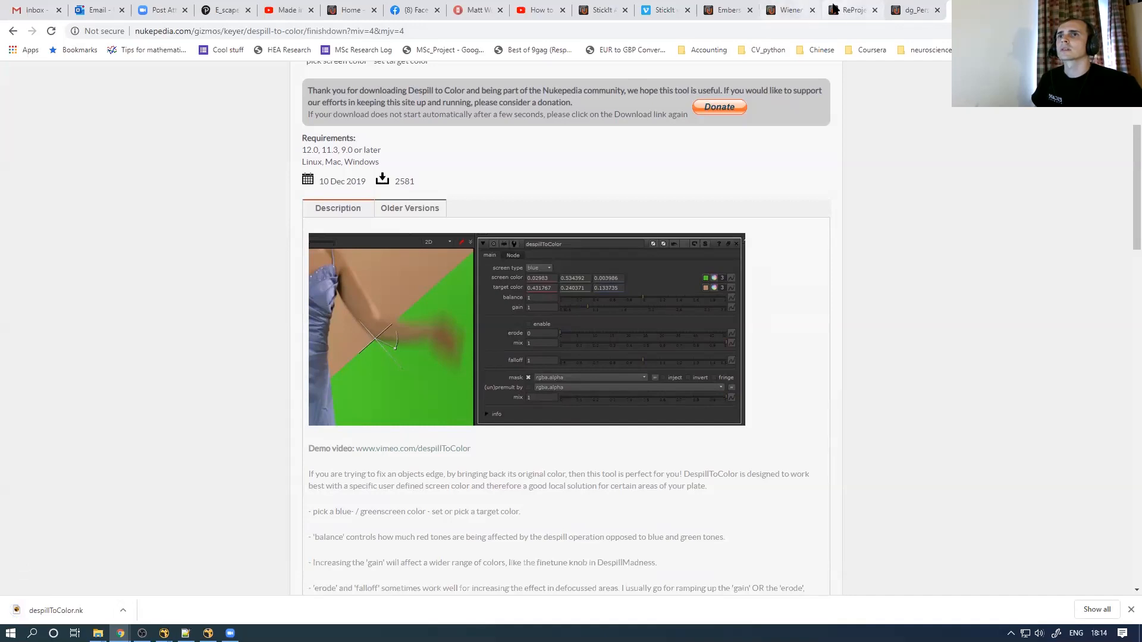
click(728, 10)
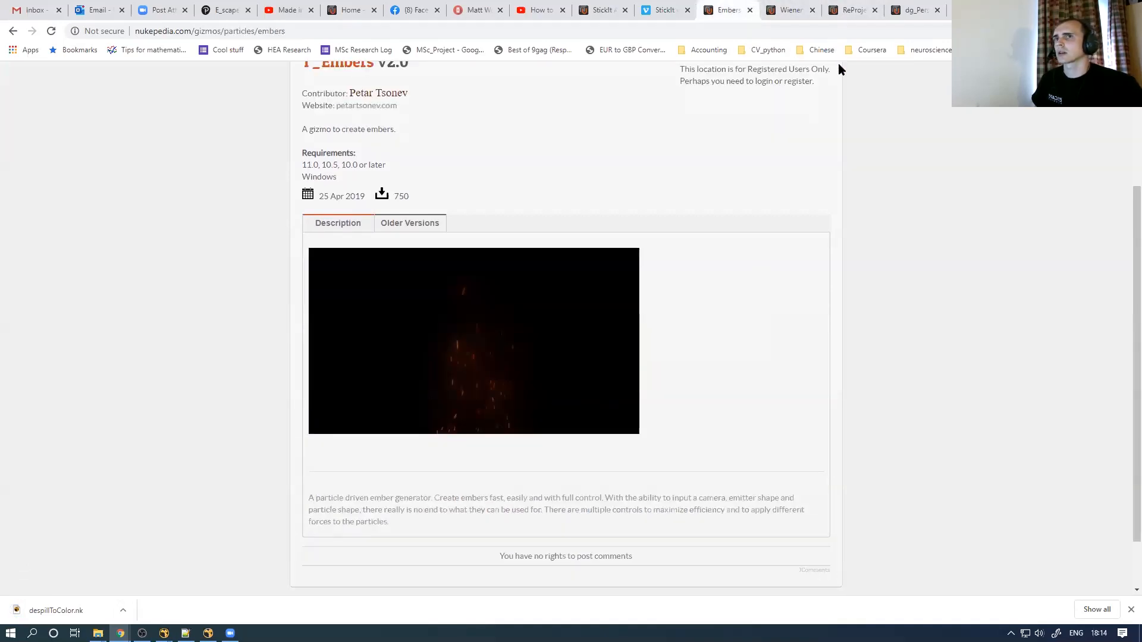
Log in, accept the T_Embers license, download the gizmo, then bring up the LM_EXAMPLE folder
scroll(1124, 141, up, 3)
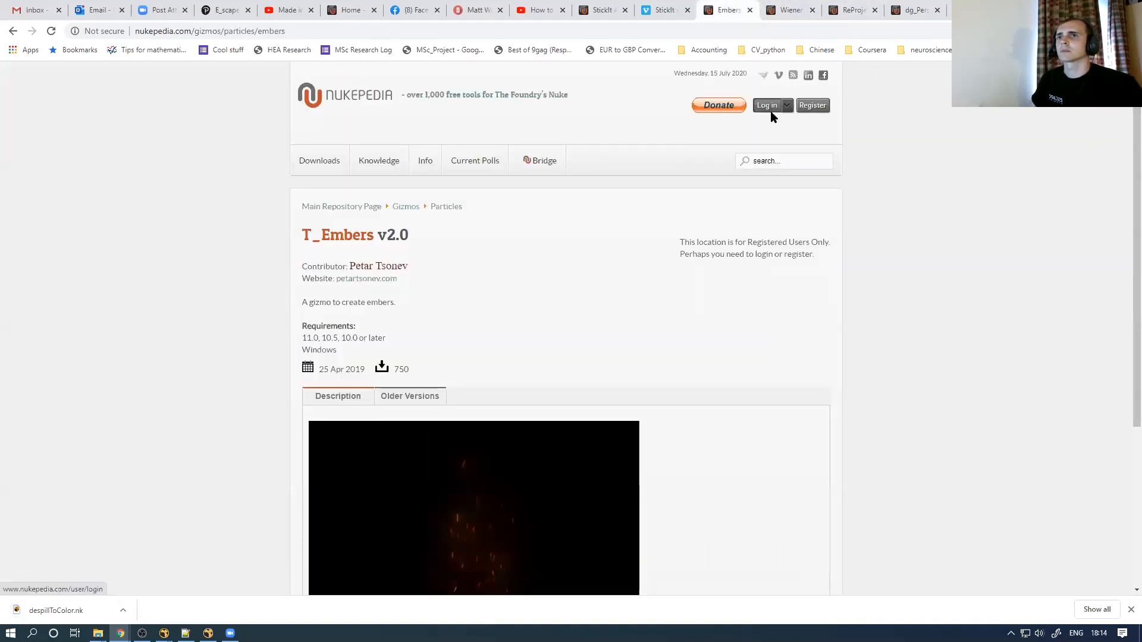
click(771, 112)
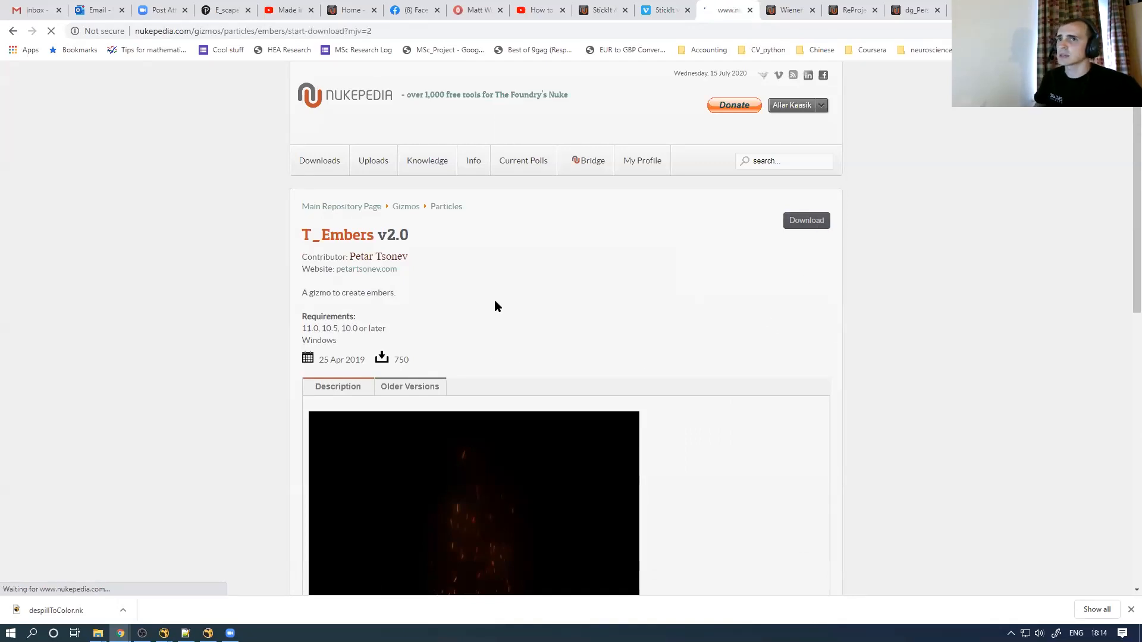
click(308, 538)
click(427, 541)
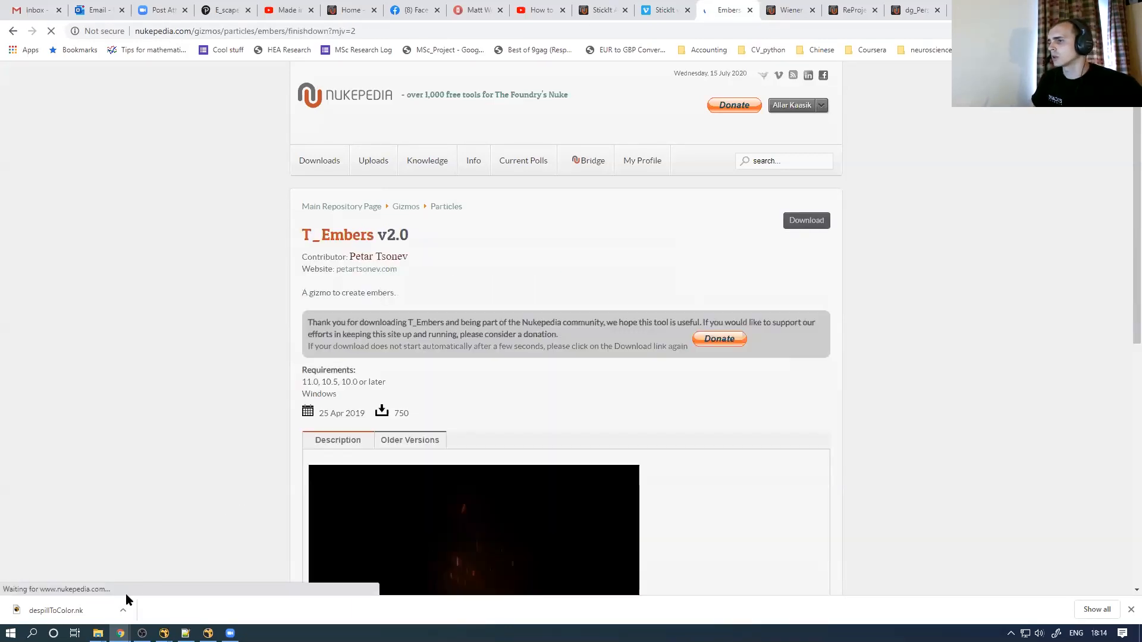
mouse_move(98, 633)
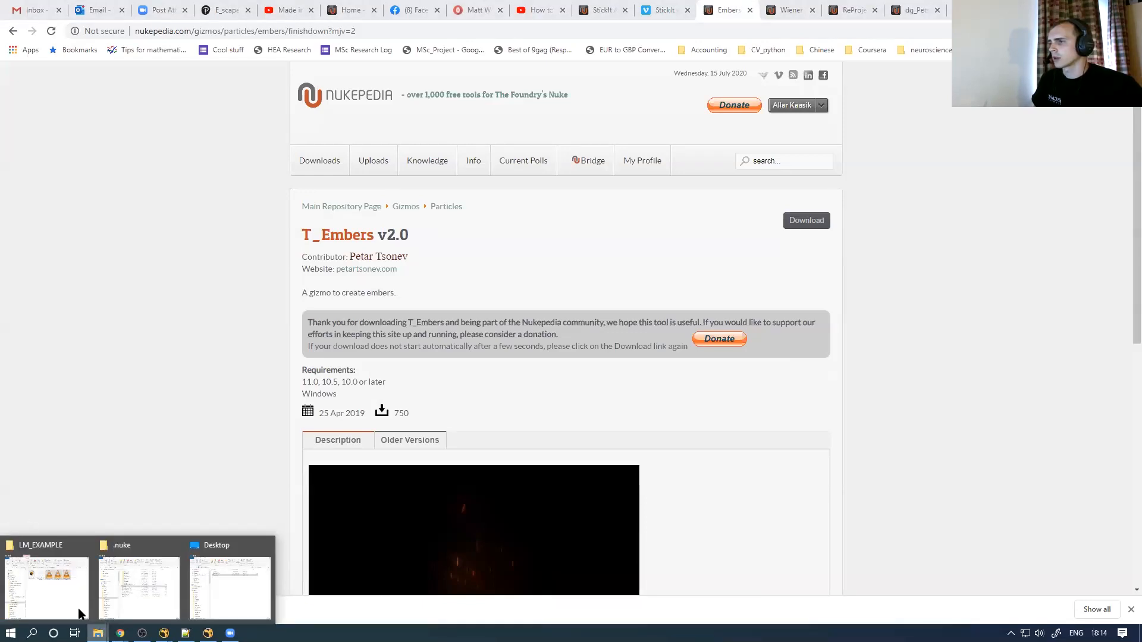
click(46, 586)
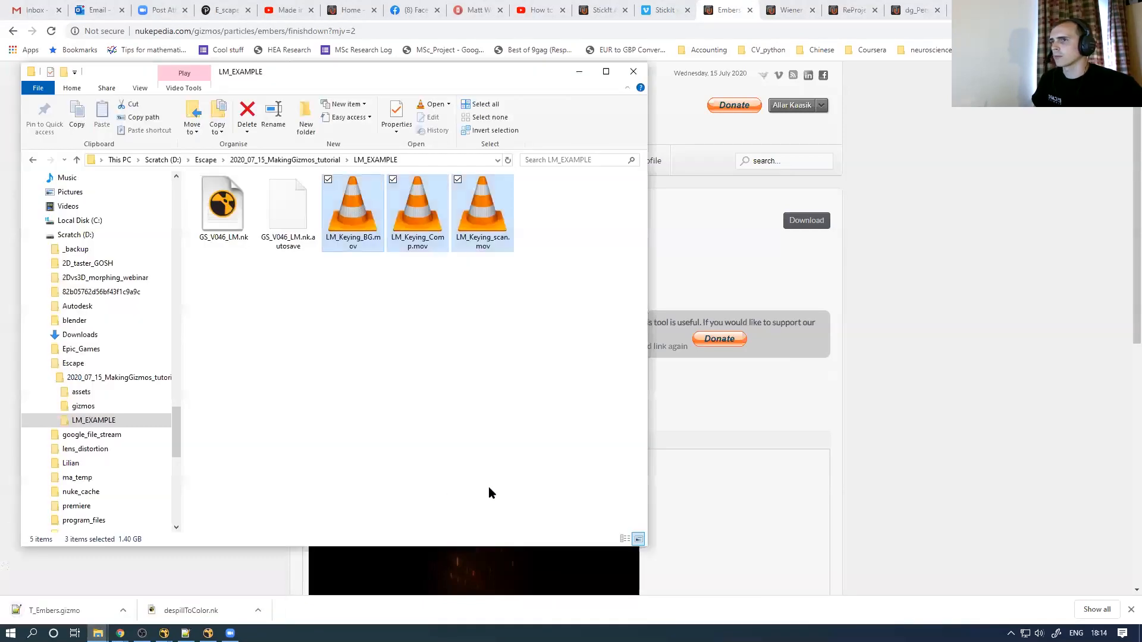
Copy T_Embers.gizmo from the tutorial's gizmos folder into .nuke\gizmos, then open its menu.py
click(265, 159)
double_click(232, 209)
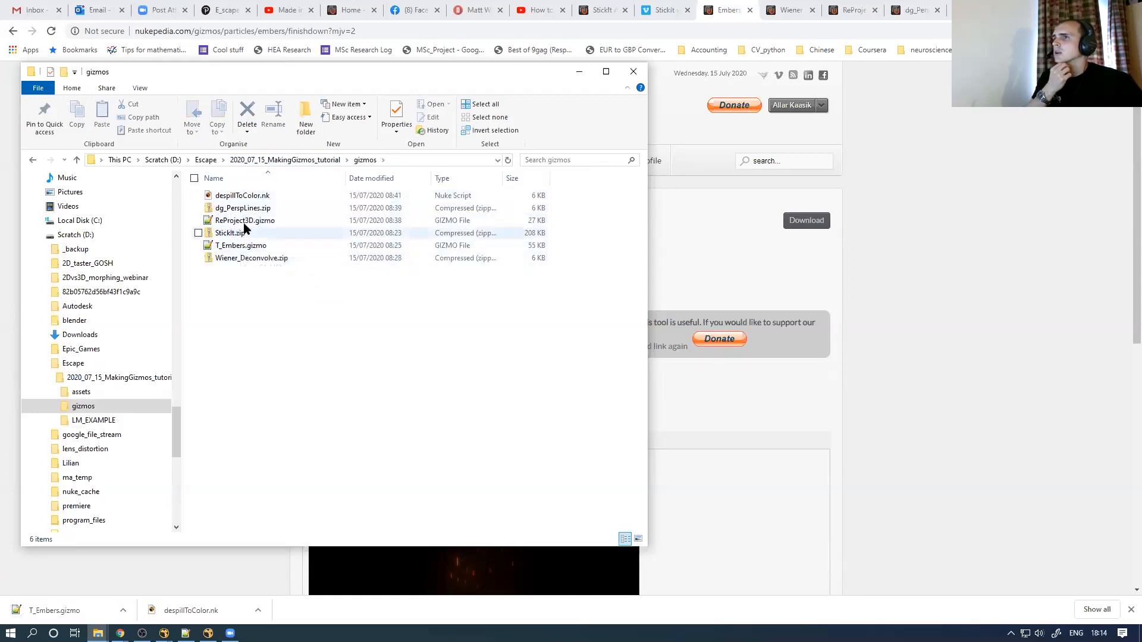
click(244, 223)
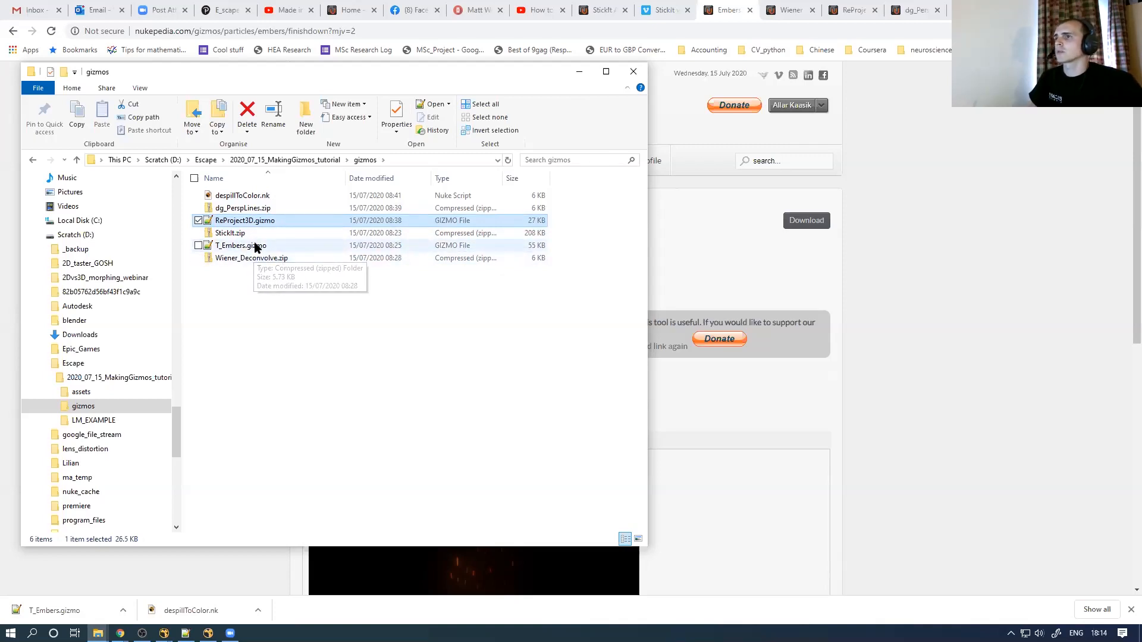
click(257, 248)
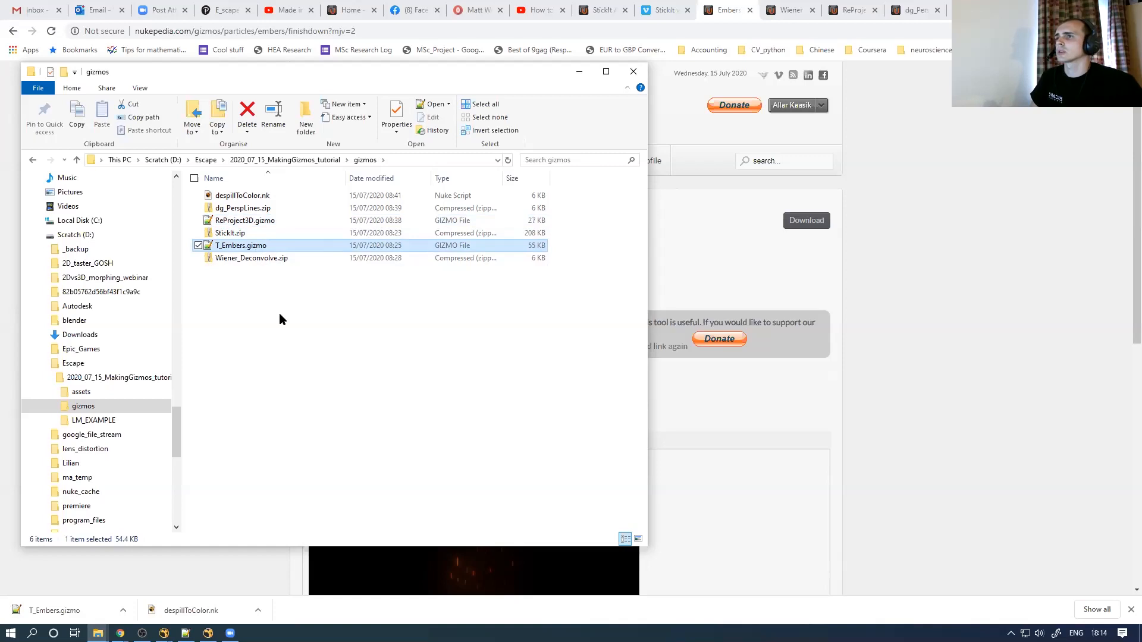
click(1074, 7)
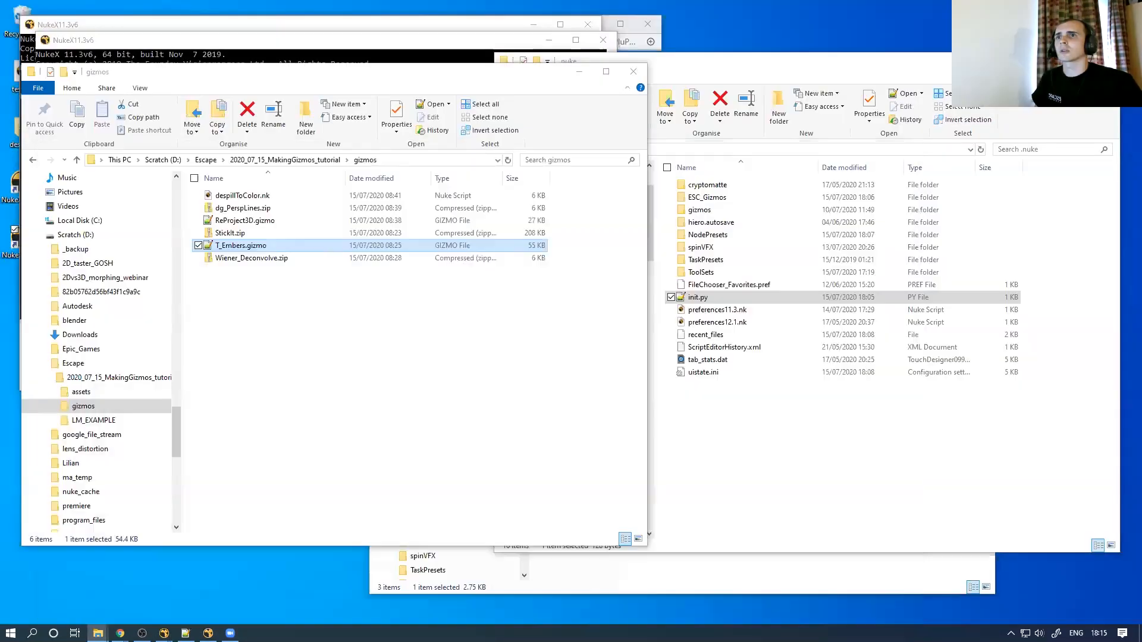
double_click(707, 210)
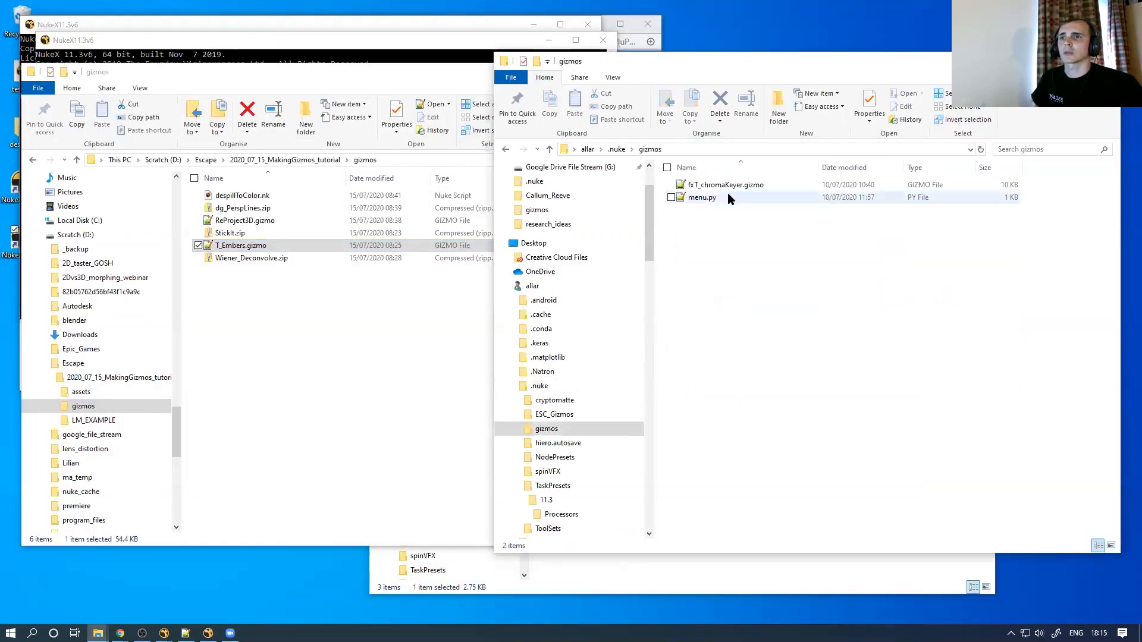
drag(234, 249, 875, 281)
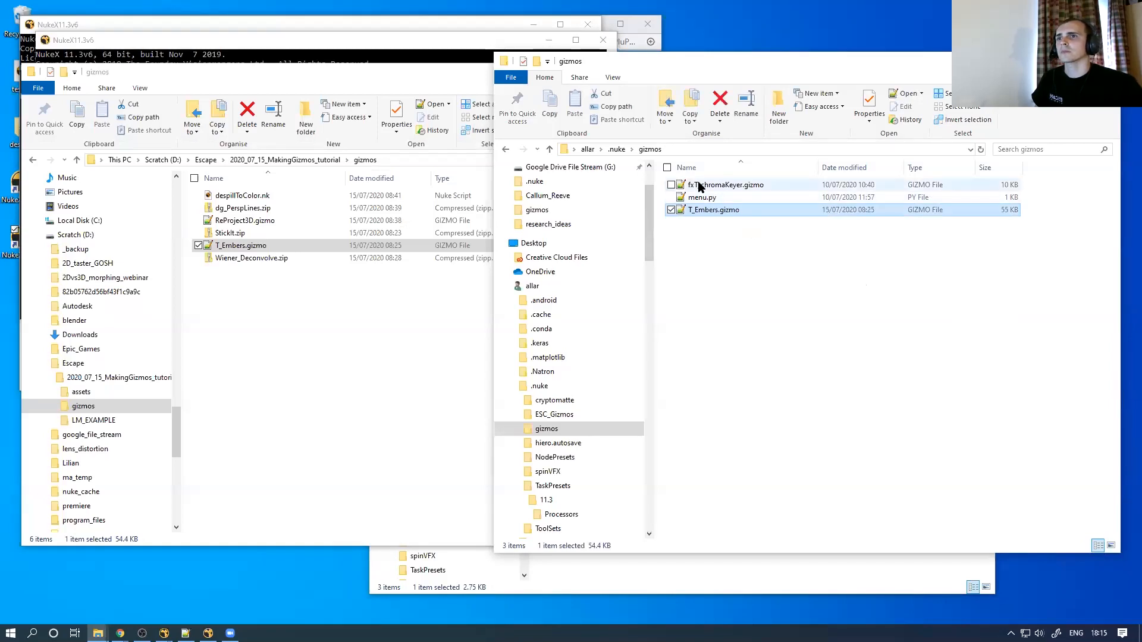
double_click(711, 199)
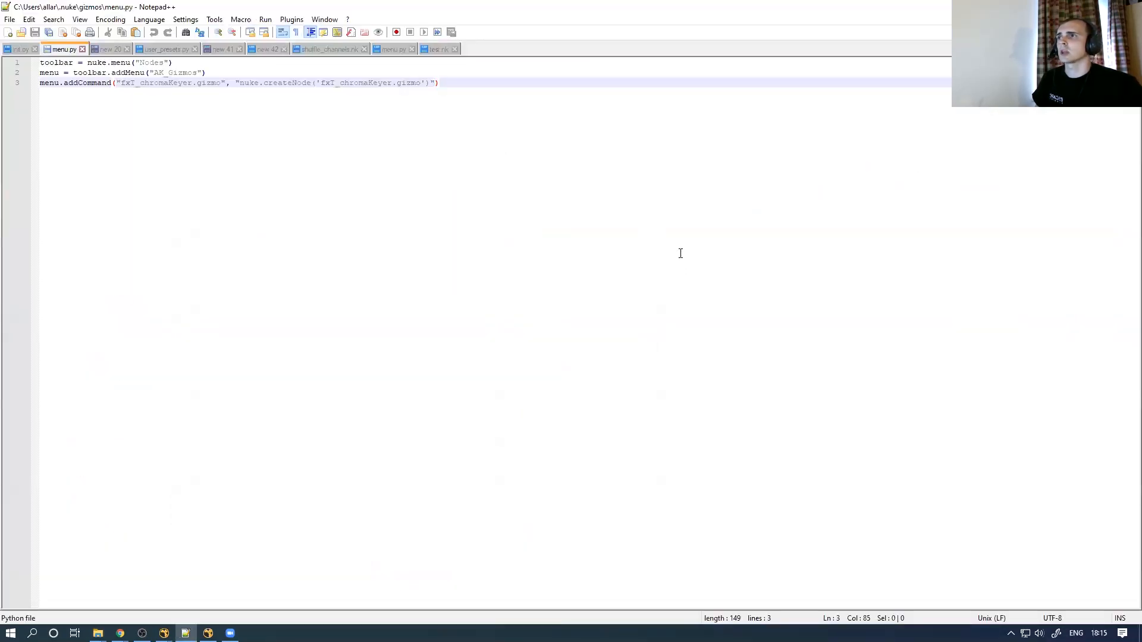
Duplicate the fxT_chromaKeyer addCommand line in menu.py as line 4
key(shift+Home)
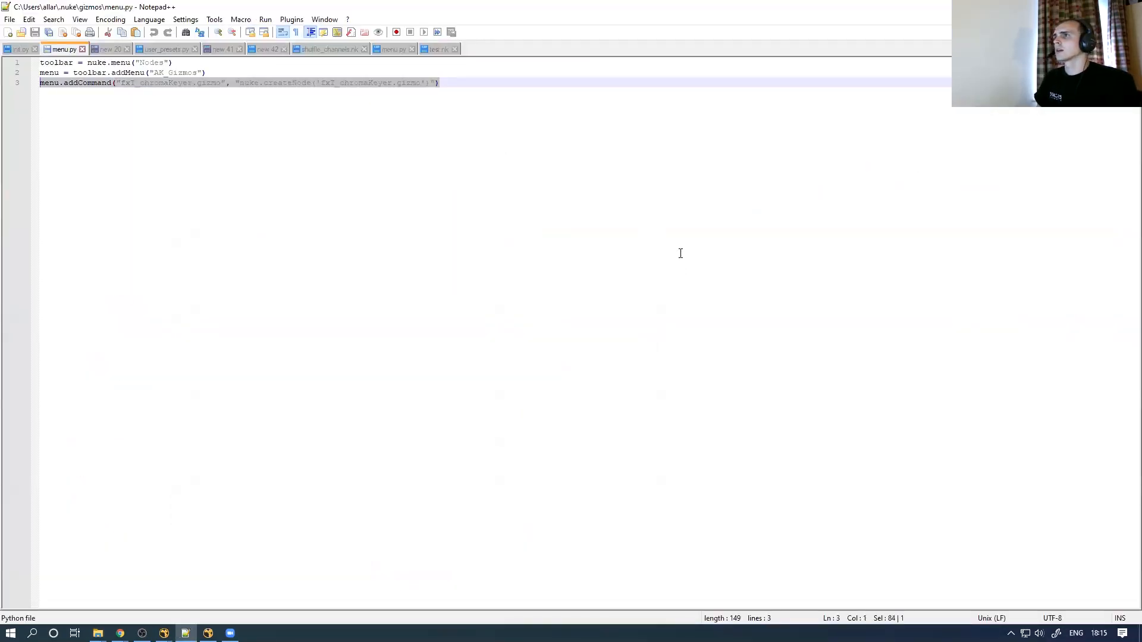
key(ctrl+c)
key(End)
key(Return)
key(ctrl+v)
Replace line 4's gizmo name with T_Embers.gizmo, save menu.py, and relaunch NukeX
key(alt+Tab)
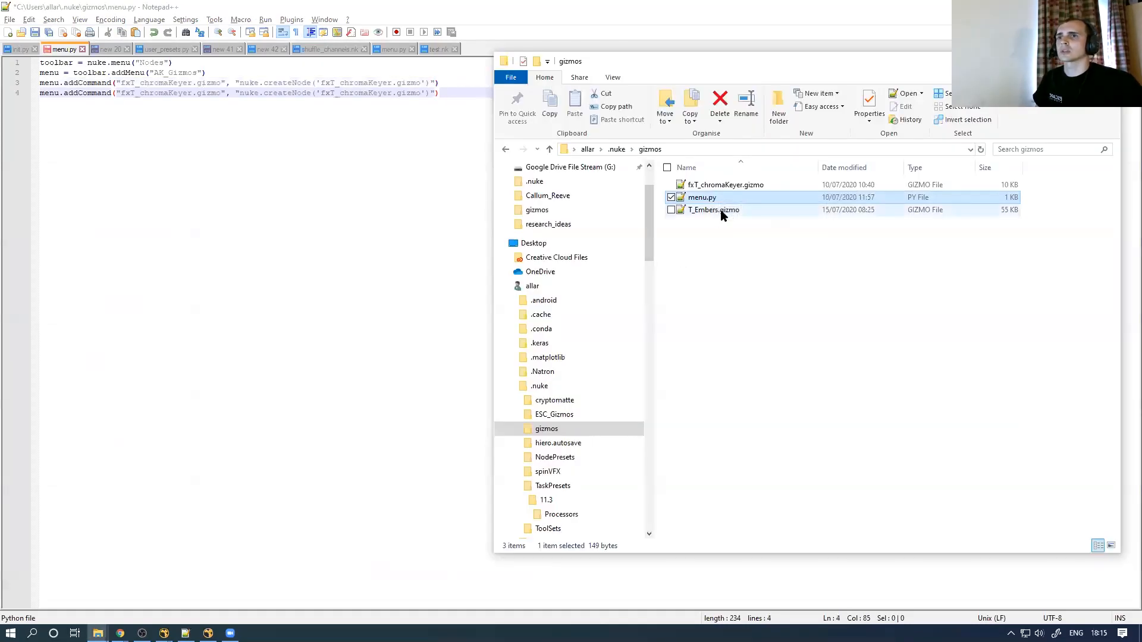
click(721, 213)
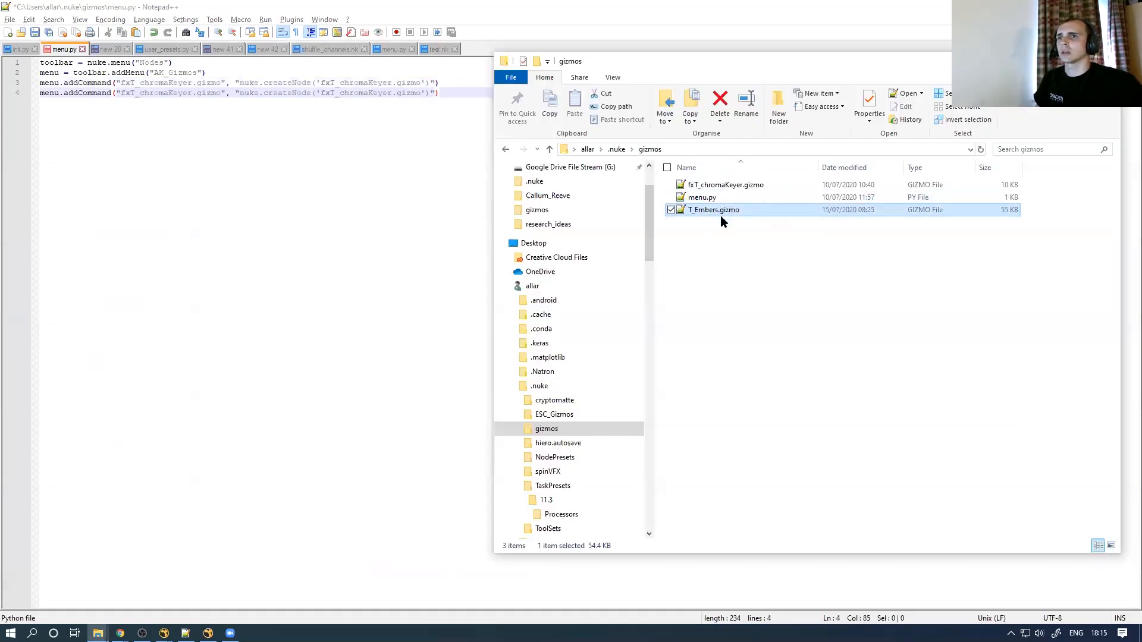
click(734, 212)
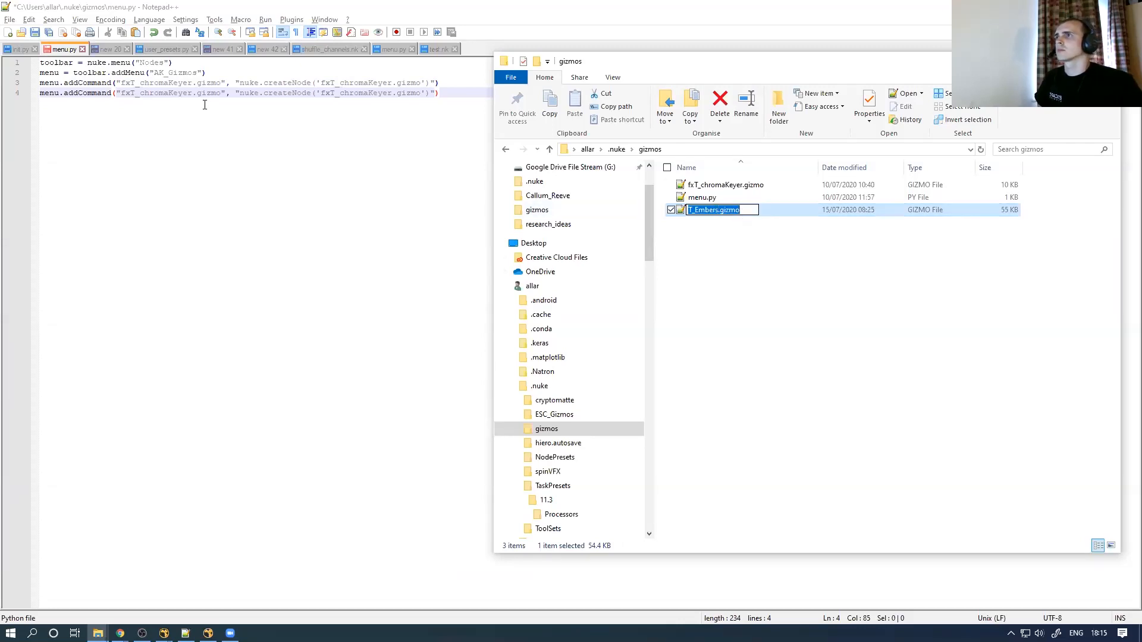
click(229, 94)
key(ctrl+shift+Left)
key(ctrl+shift+Left)
key(ctrl+shift+Left)
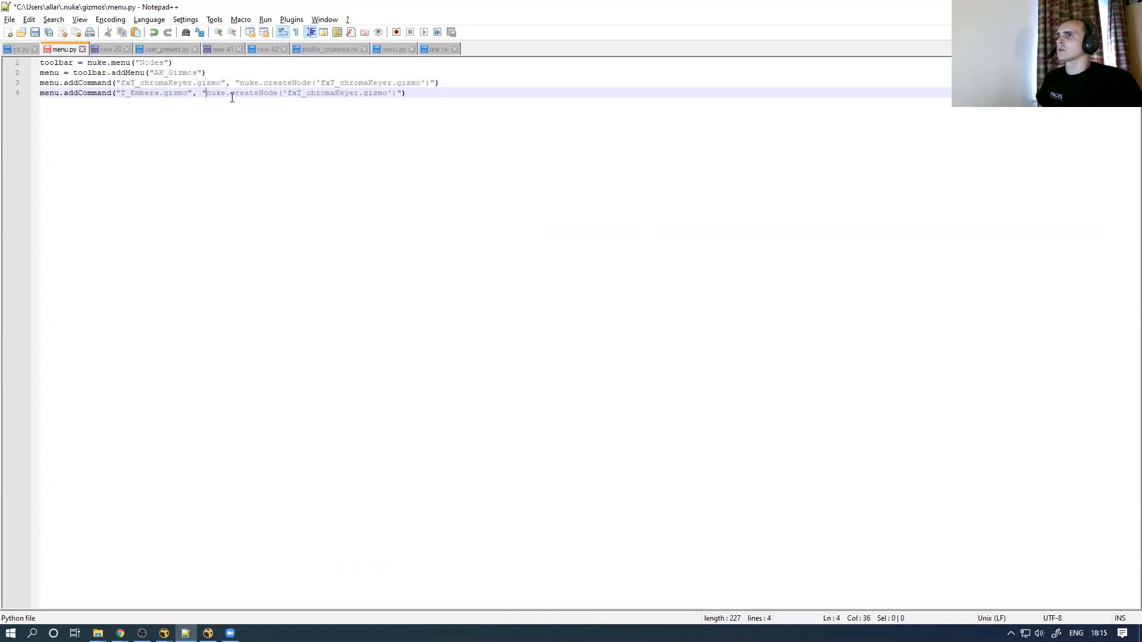
key(ctrl+shift+Right)
key(ctrl+shift+Right)
key(ctrl+shift+Right)
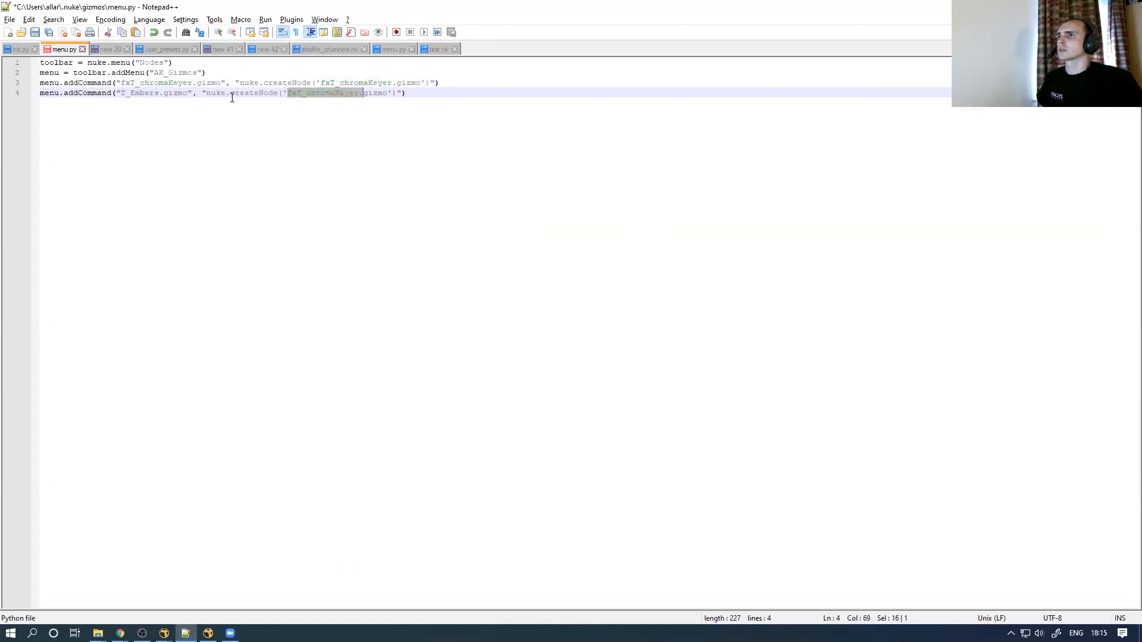
key(ctrl+v)
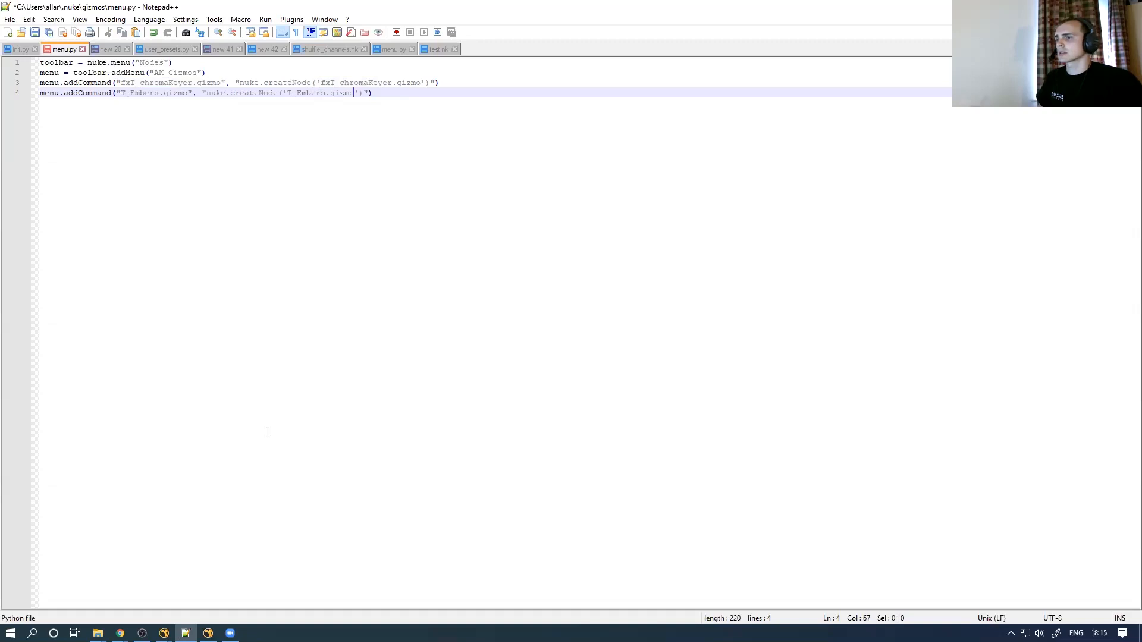
key(End)
key(ctrl+s)
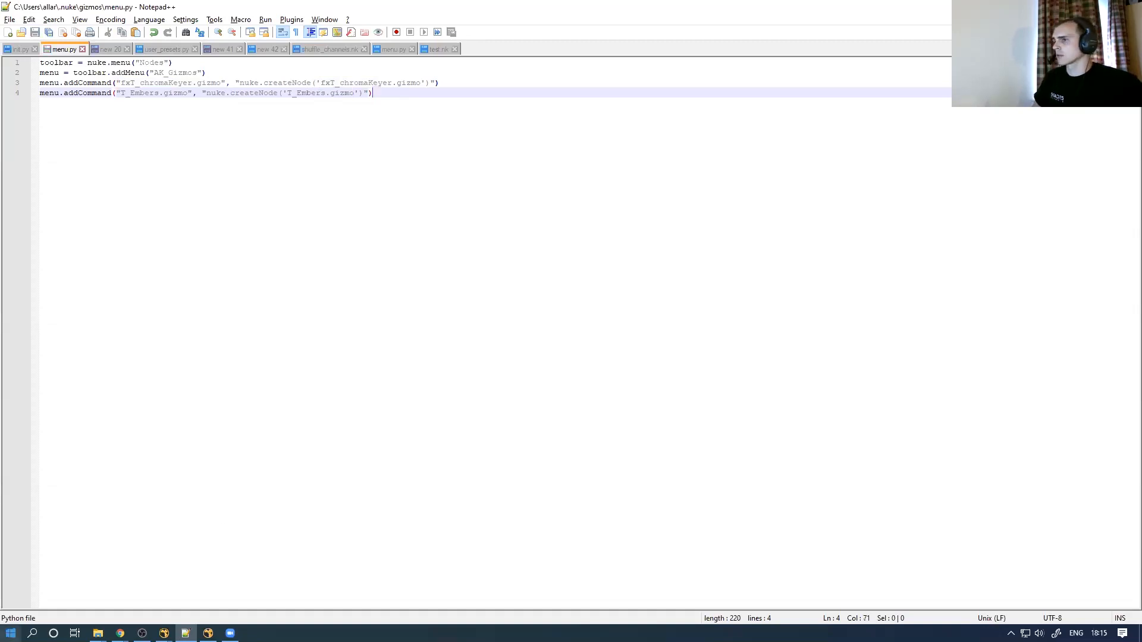
key(super)
click(77, 483)
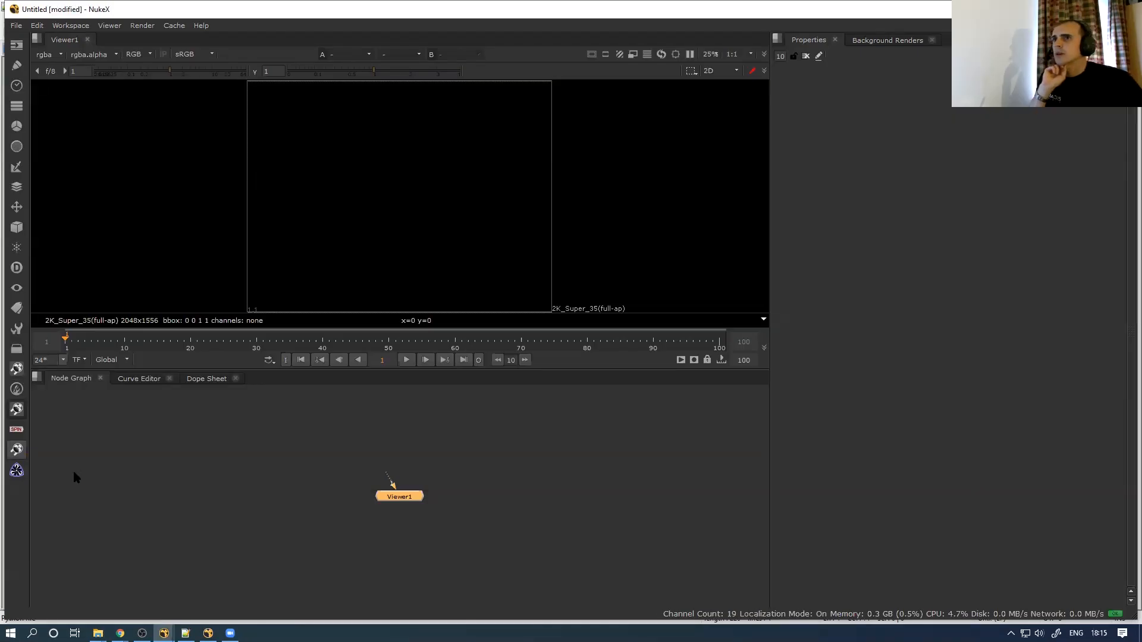
Place the new T_Embers1 node above Viewer1, view its particle output, and open its properties
drag(416, 512, 402, 444)
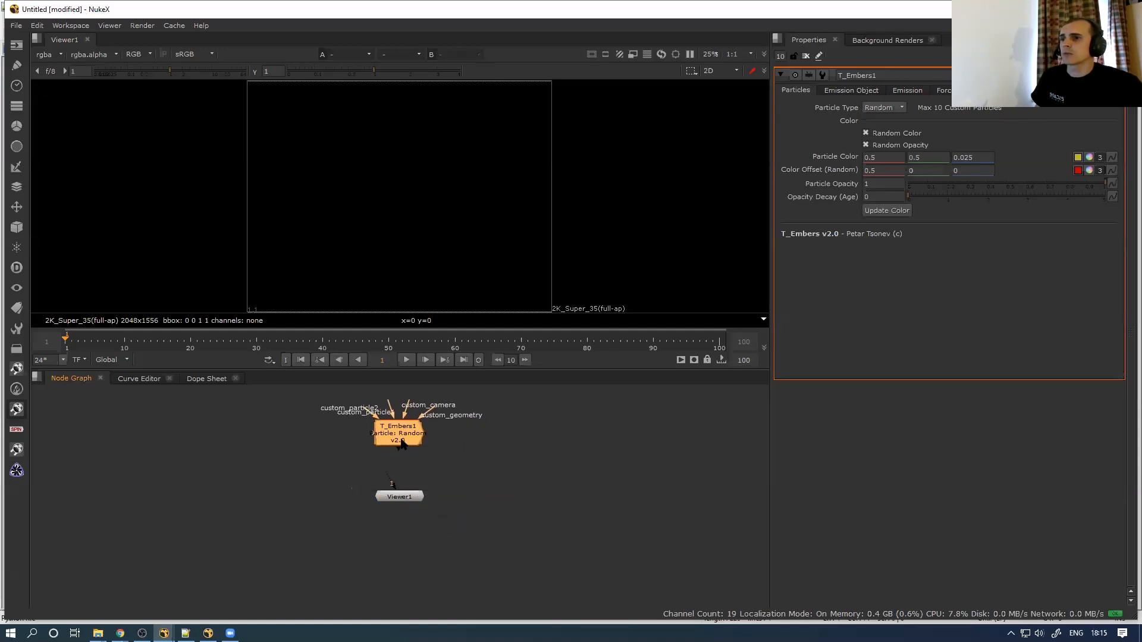
key(1)
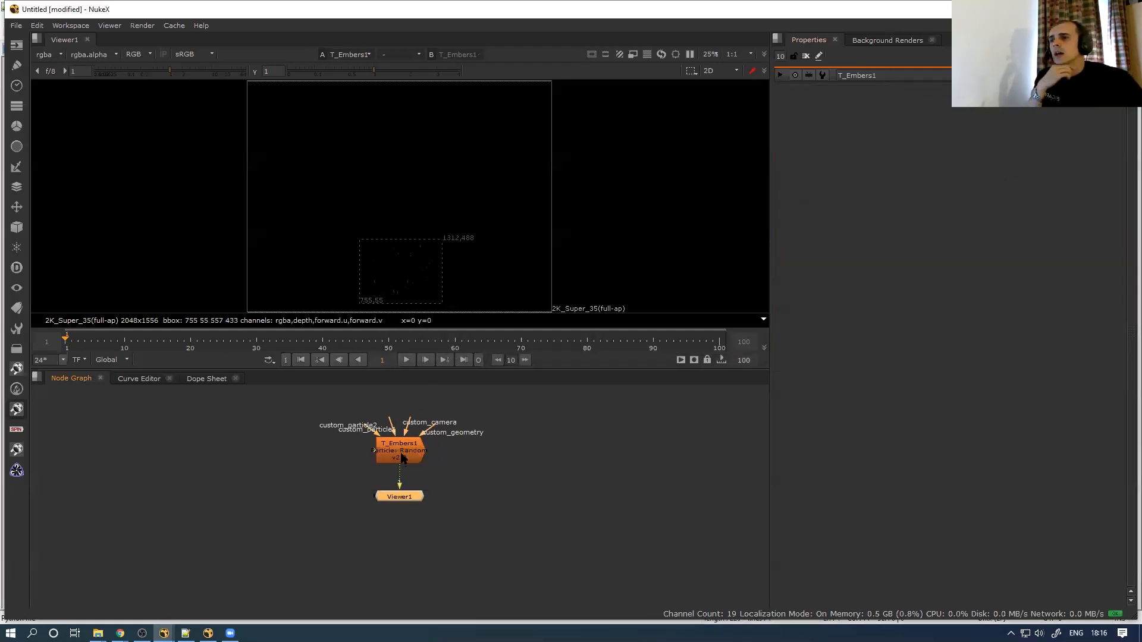
double_click(420, 441)
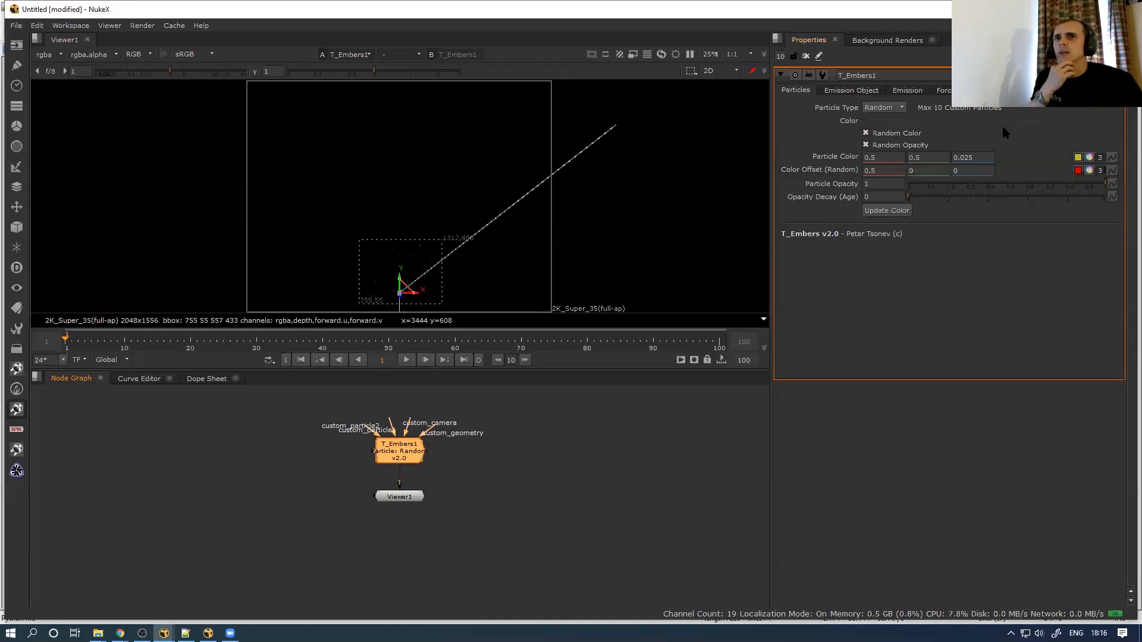
Review the T_Embers1 emission, rate/velocity, forces and render settings tabs
click(844, 94)
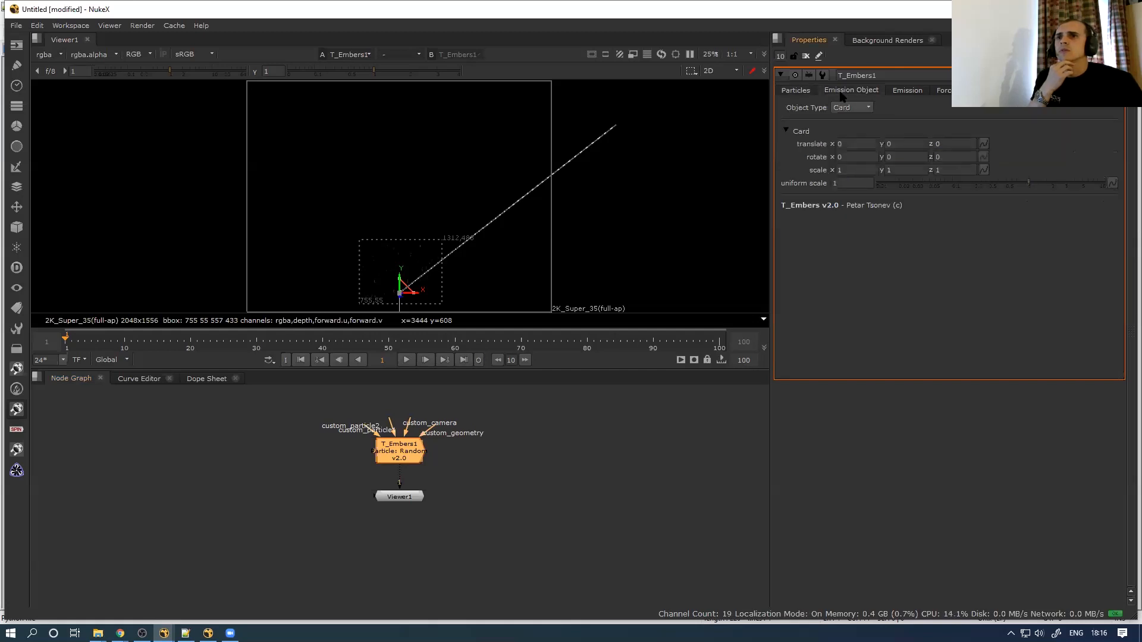
click(908, 92)
click(945, 90)
click(1040, 90)
click(1005, 91)
click(975, 91)
click(944, 91)
click(913, 91)
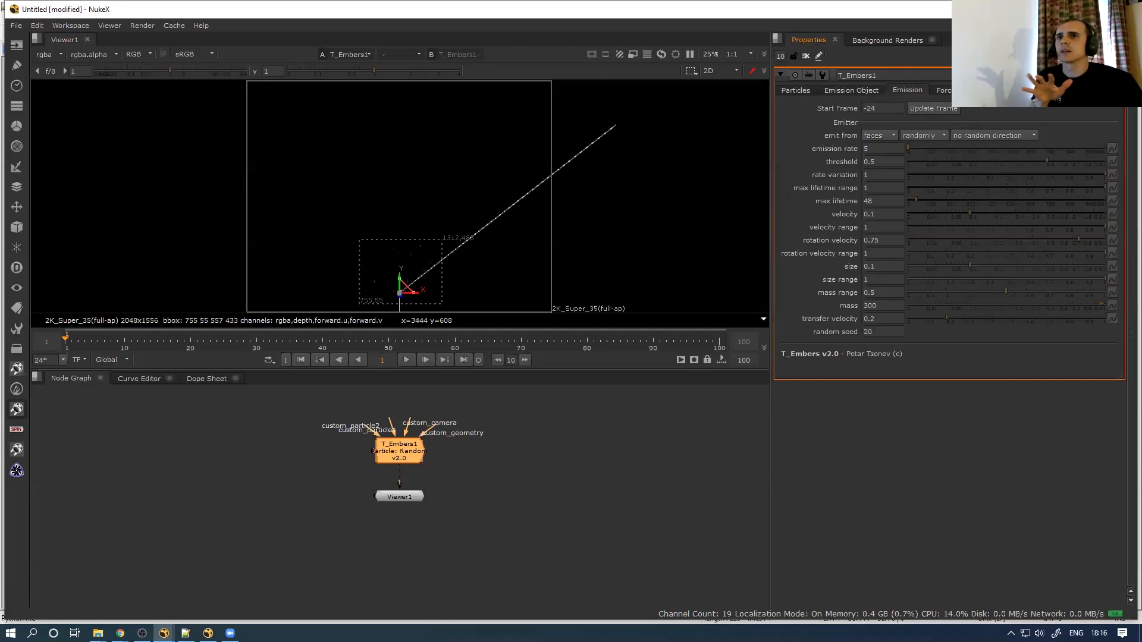
click(944, 91)
click(983, 91)
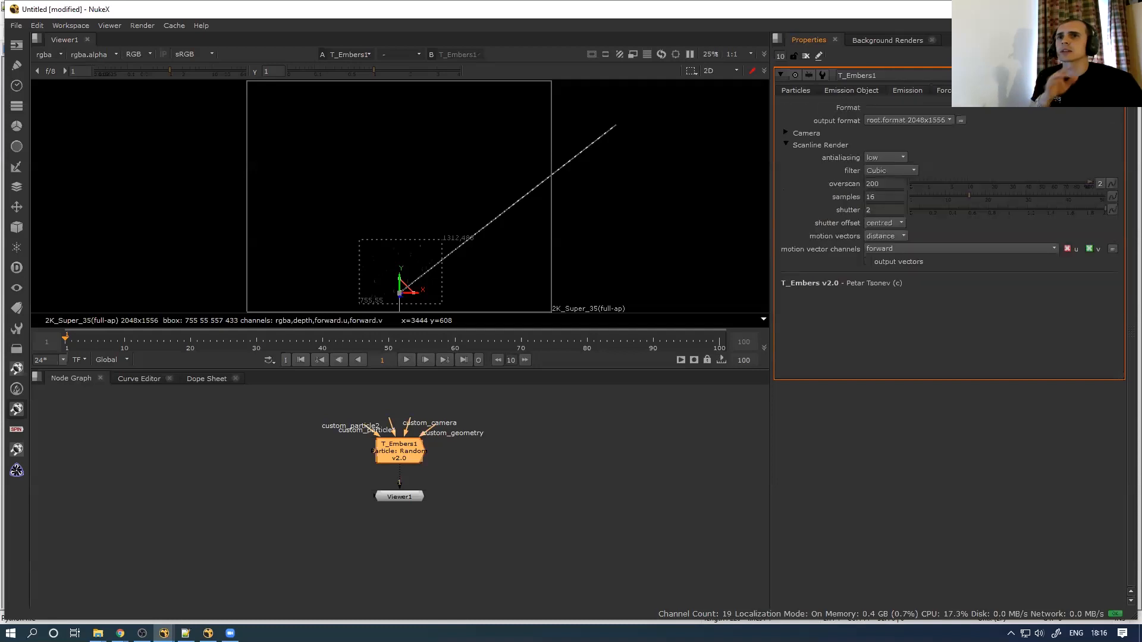
Set the T_Embers1 particle colour to green (0, 1, 0.025), briefly brightening then resetting the viewer
scroll(474, 148, up, 4)
middle_drag(438, 256, 467, 189)
click(800, 90)
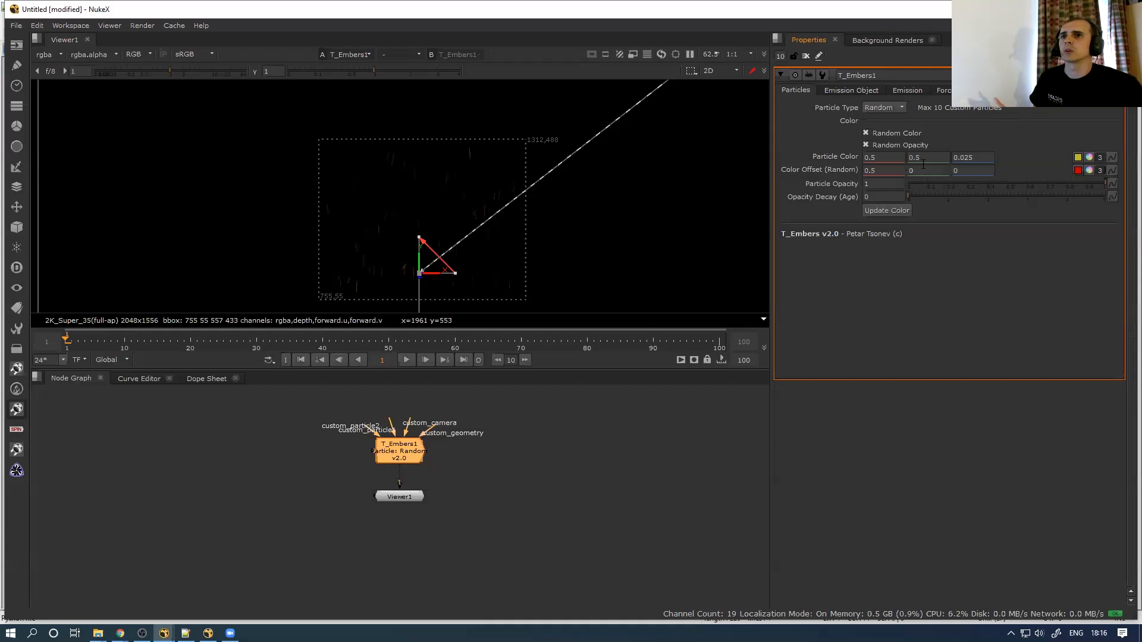
click(1088, 157)
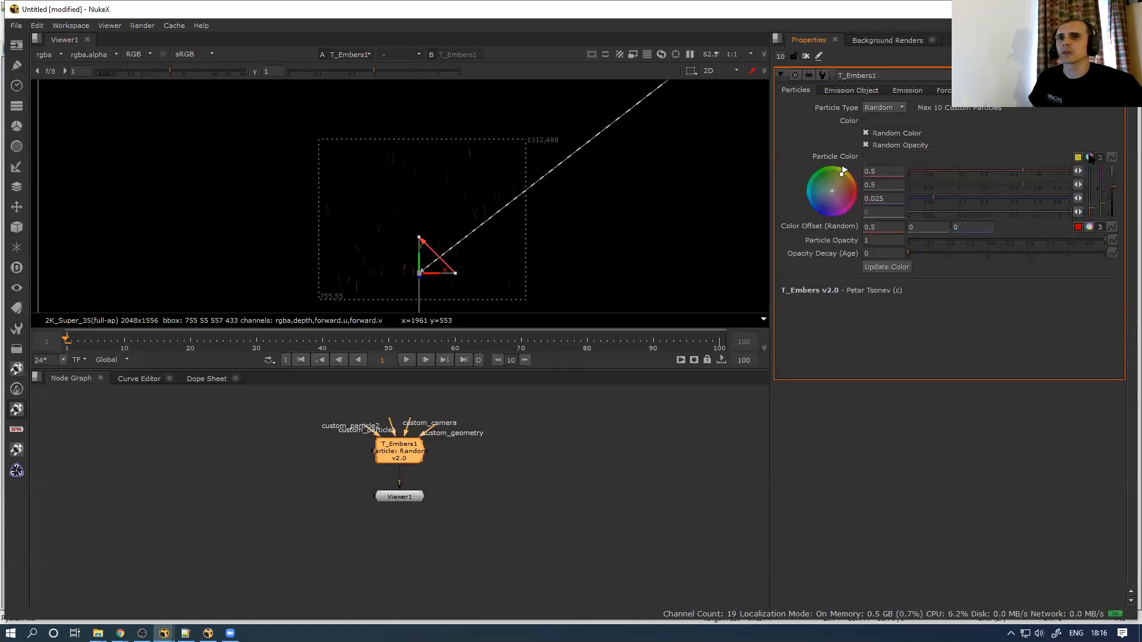
drag(1013, 171, 1108, 187)
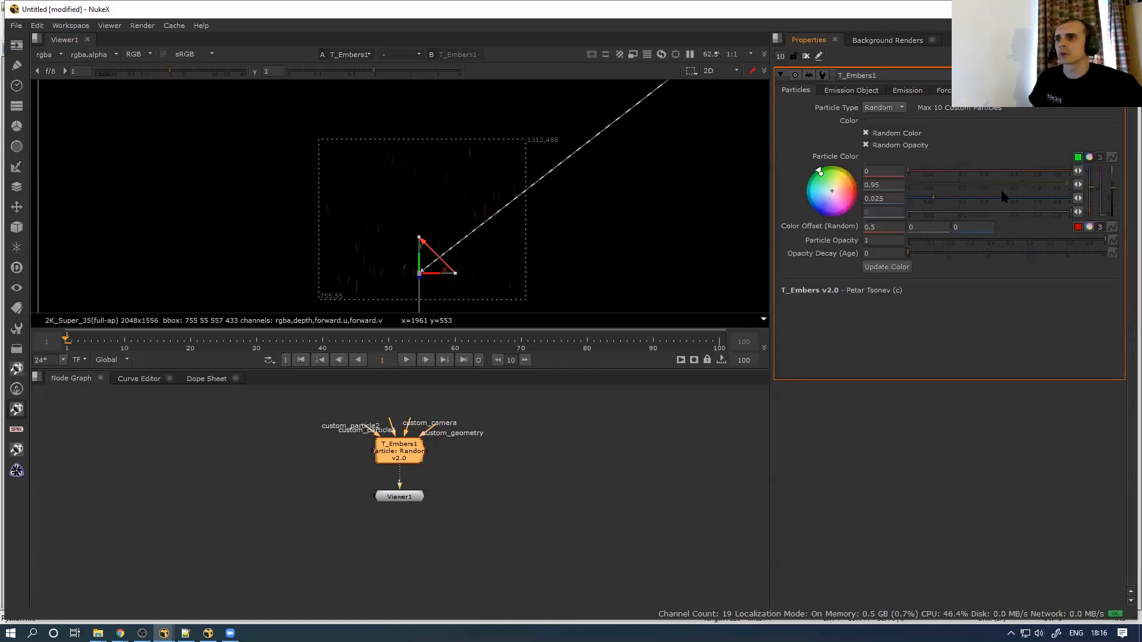
drag(182, 71, 219, 71)
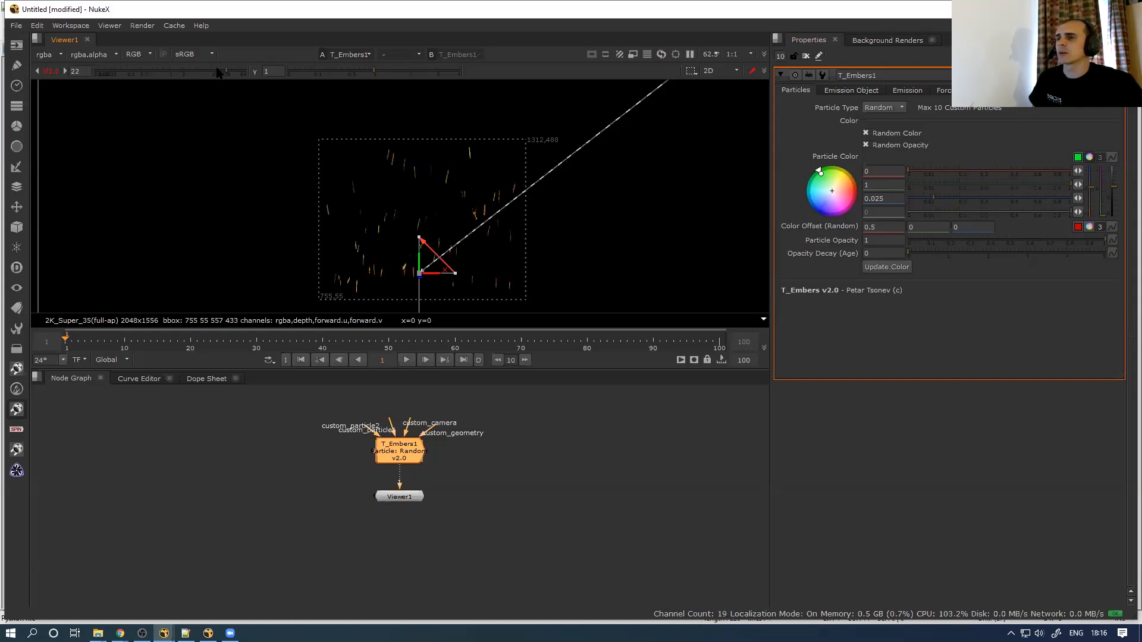
ctrl+click(204, 70)
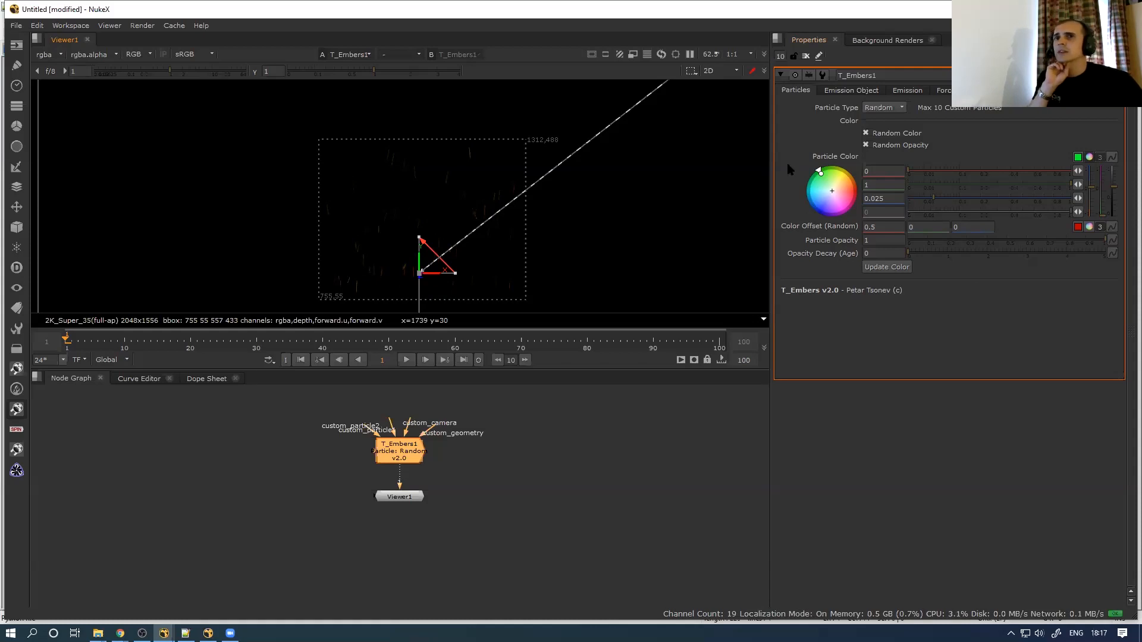
Move T_Embers1 up in the graph and make an editable group copy from its Node tab
mouse_move(405, 448)
mouse_down()
mouse_move(411, 425)
mouse_move(415, 448)
mouse_up()
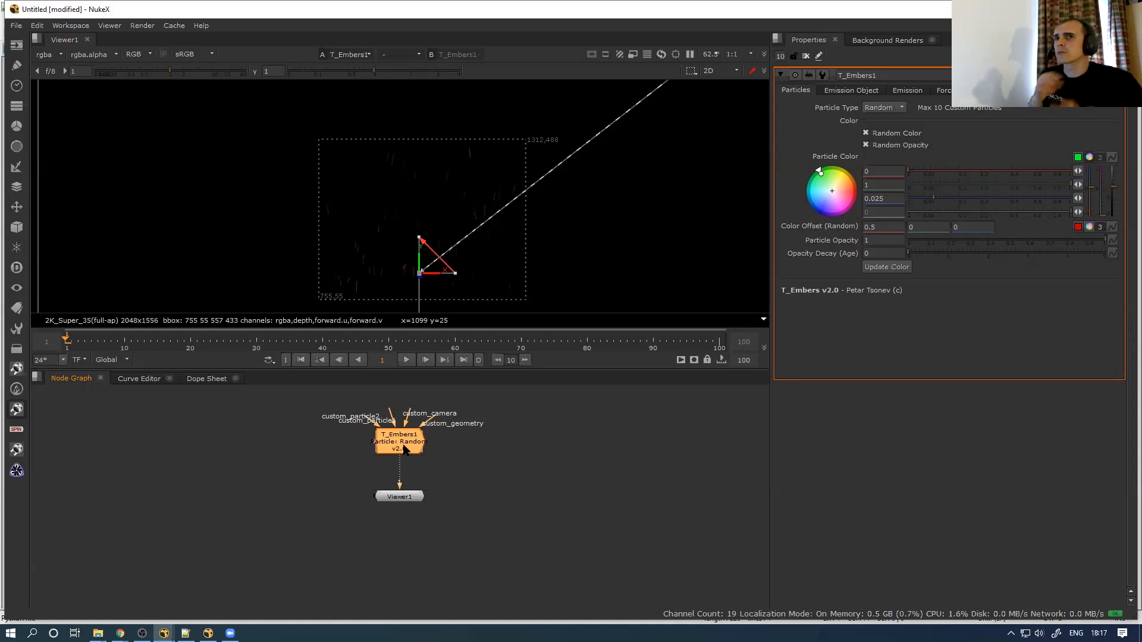
click(1024, 90)
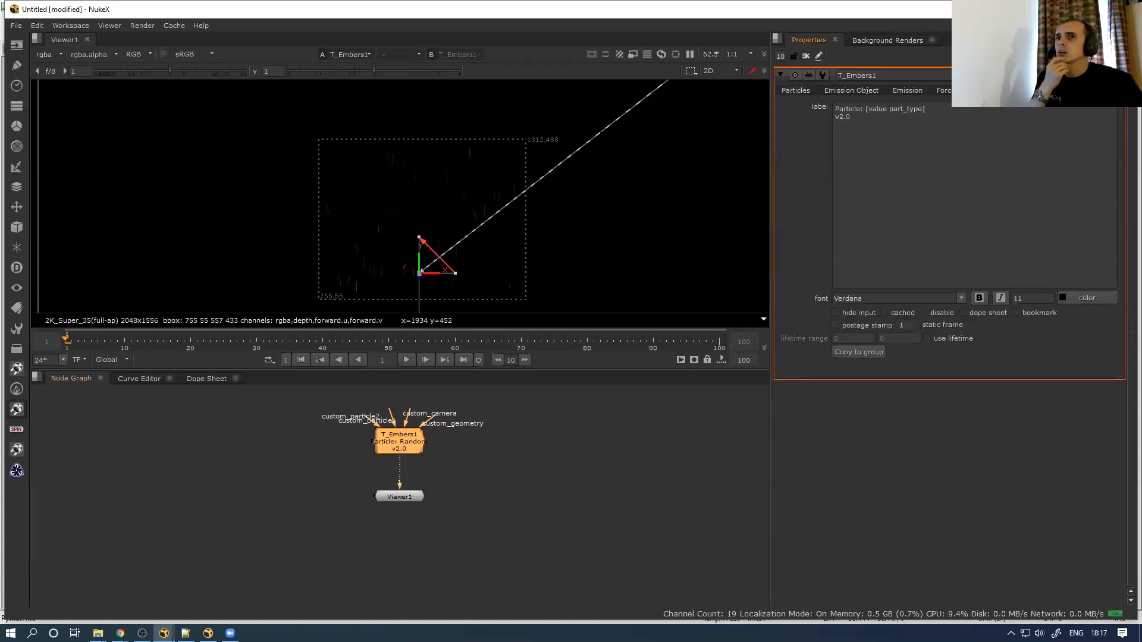
click(844, 352)
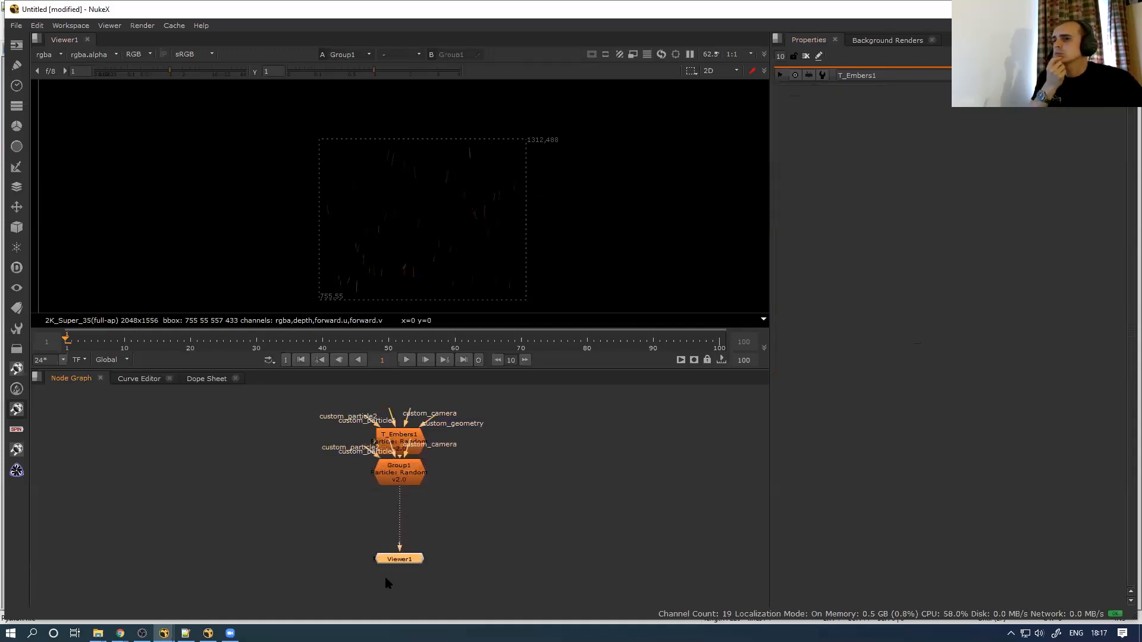
Move Group1 below T_Embers1 and open its internal graph maximised to inspect the particle backdrops
drag(392, 487, 403, 530)
double_click(402, 530)
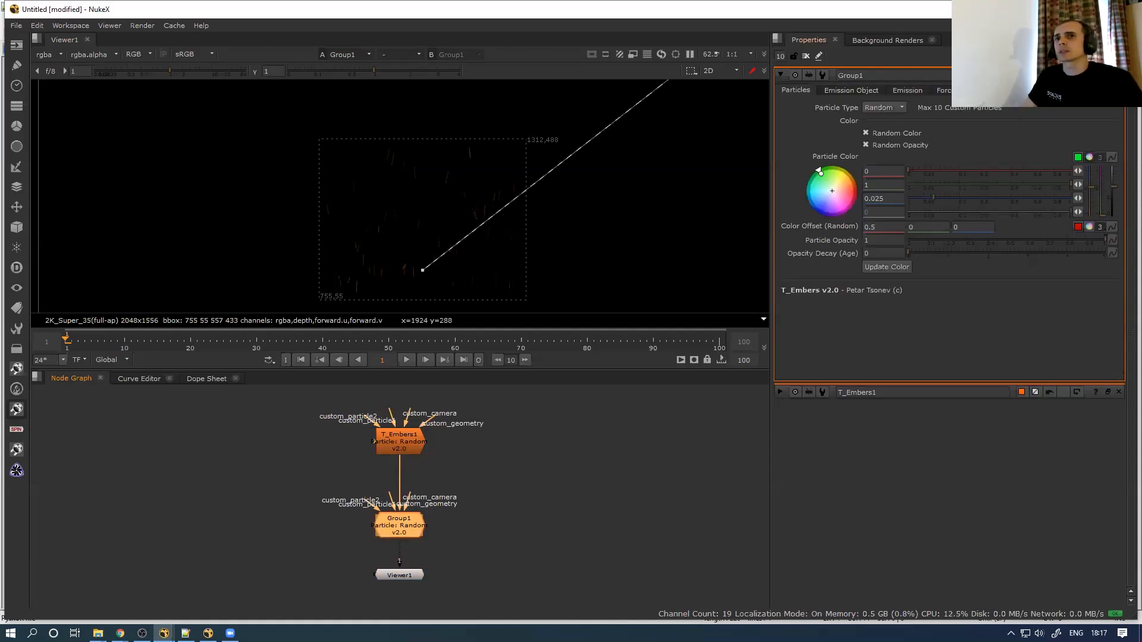
key(ctrl+Return)
key(space)
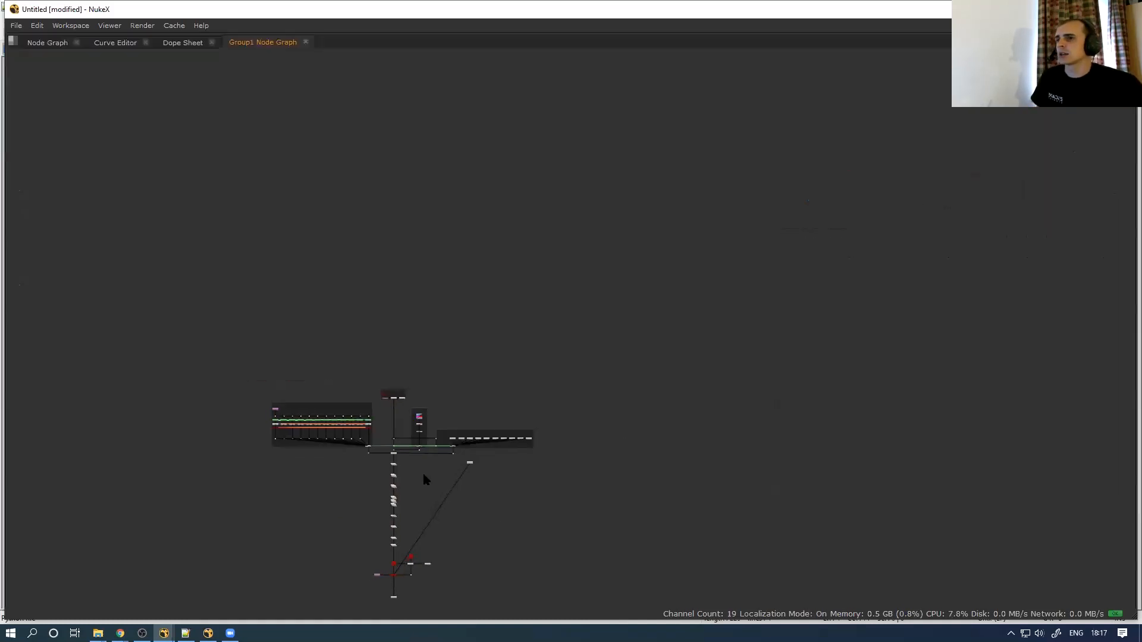
scroll(423, 474, up, 5)
scroll(463, 418, down, 2)
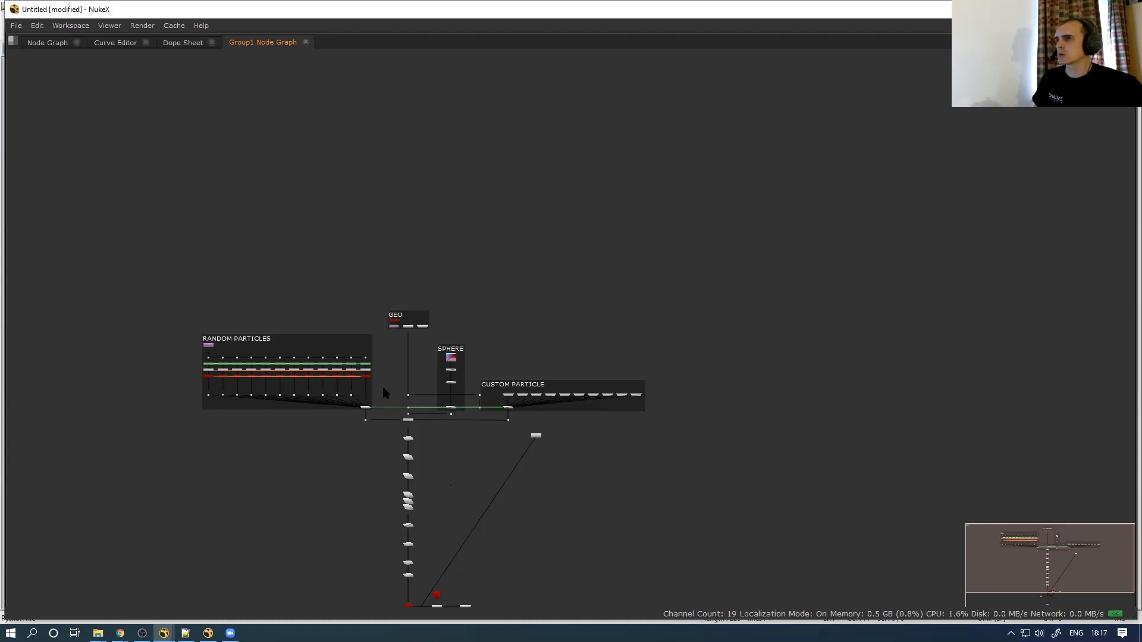
scroll(539, 470, up, 2)
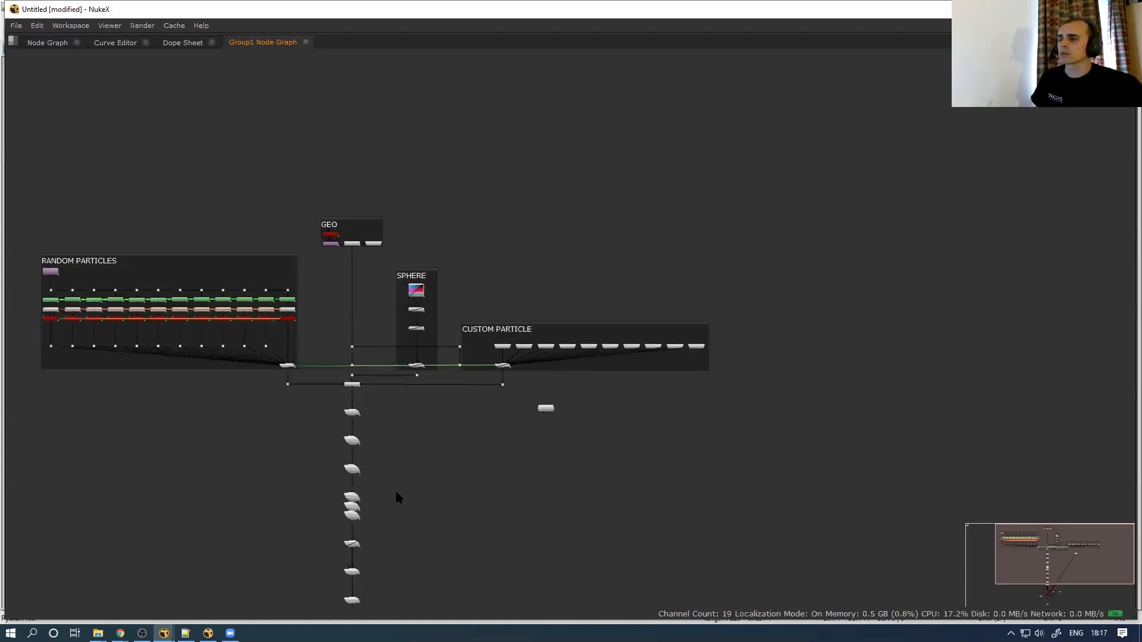
key(space)
scroll(420, 510, down, 3)
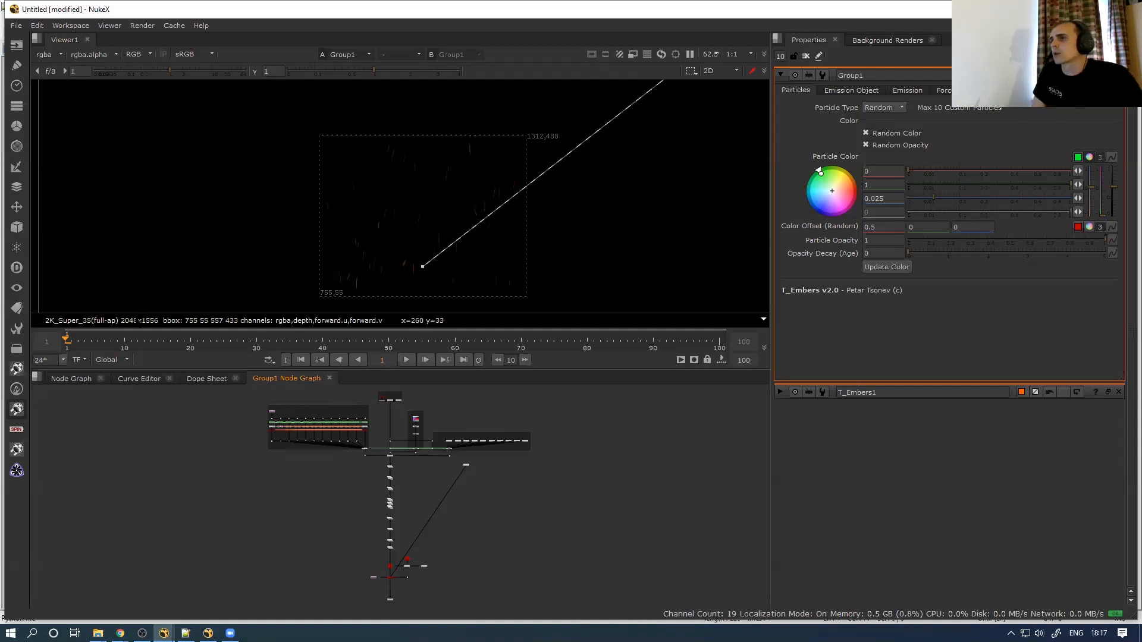
Back in the main Node Graph, delete the Group1 copy so T_Embers1 alone feeds Viewer1
click(81, 381)
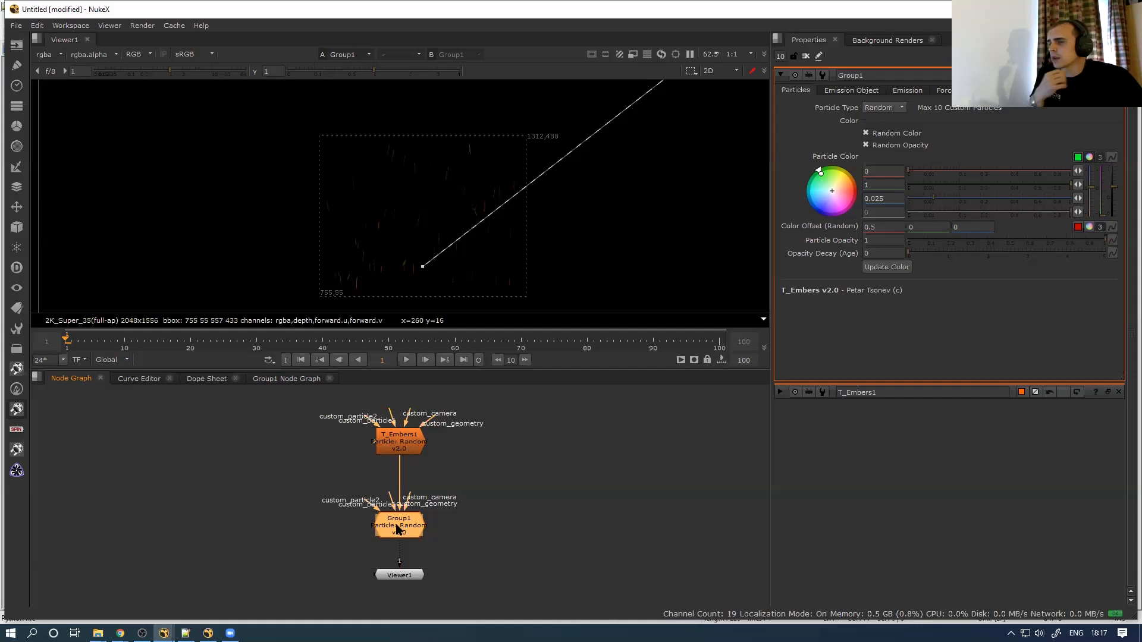
drag(342, 547, 478, 485)
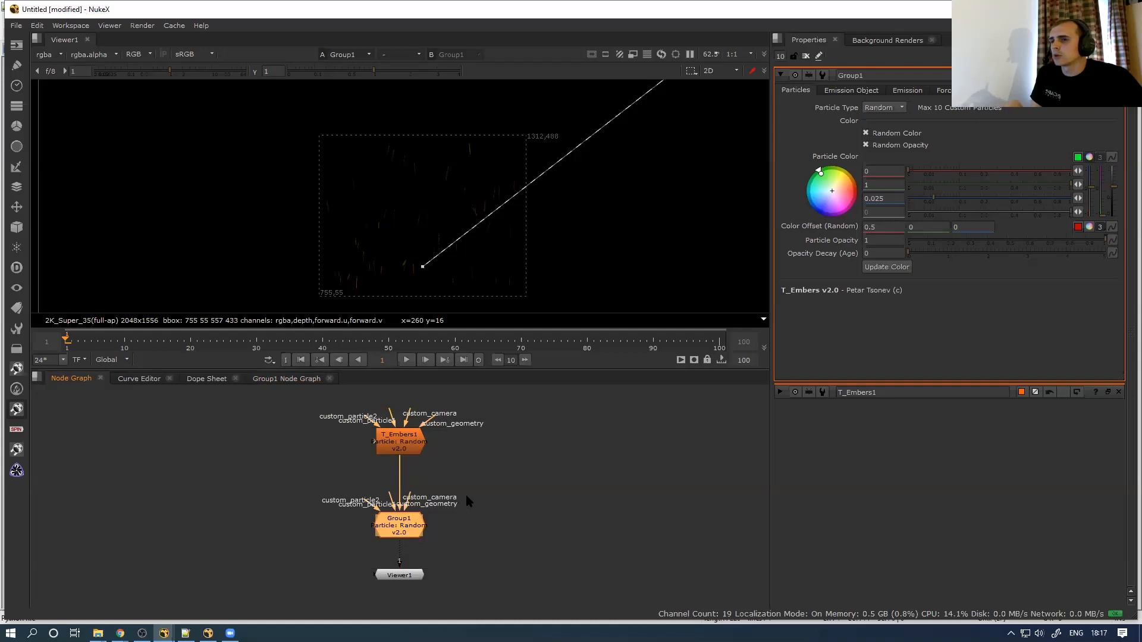
key(Delete)
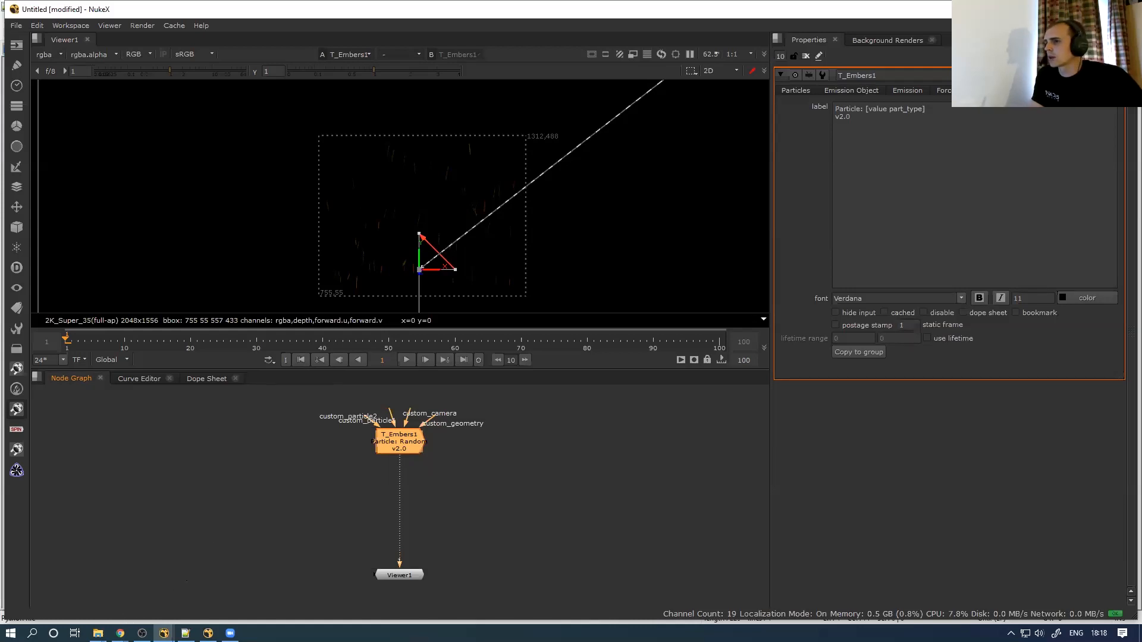
mouse_move(121, 633)
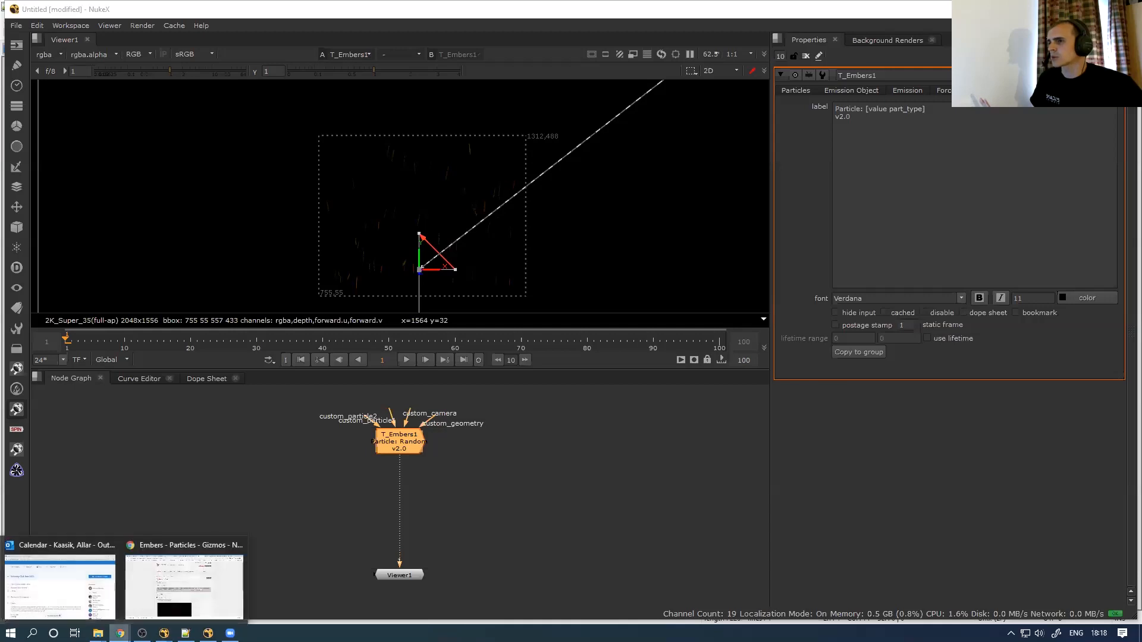
Show the Nukepedia T_Embers page, restore then re-maximise the browser, and return to GS_V046_LM
click(184, 579)
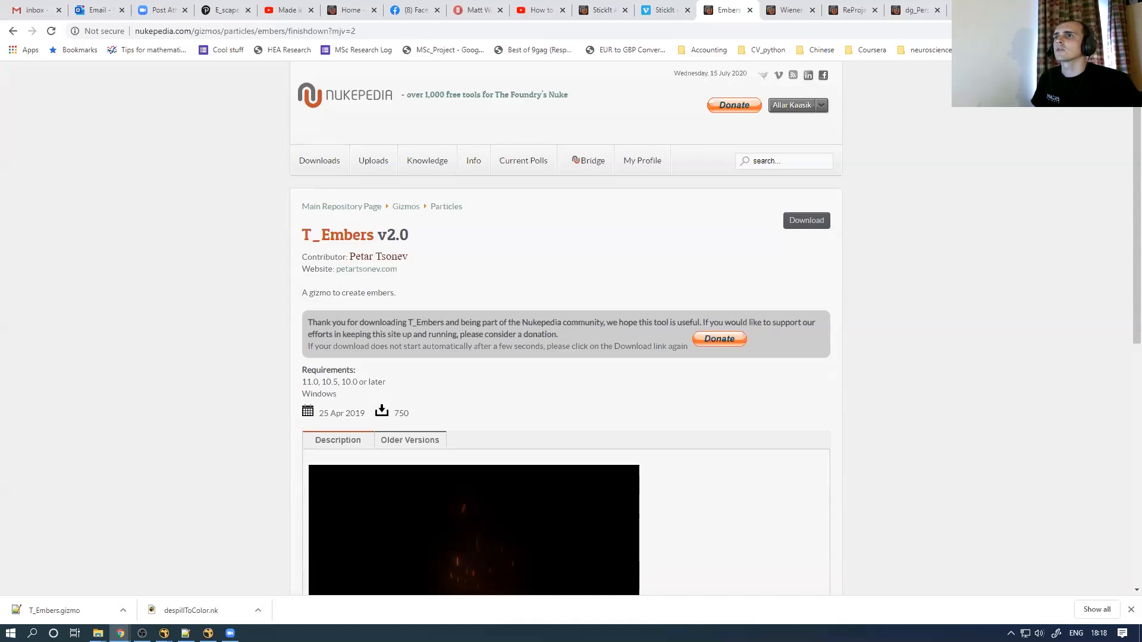
click(1100, 7)
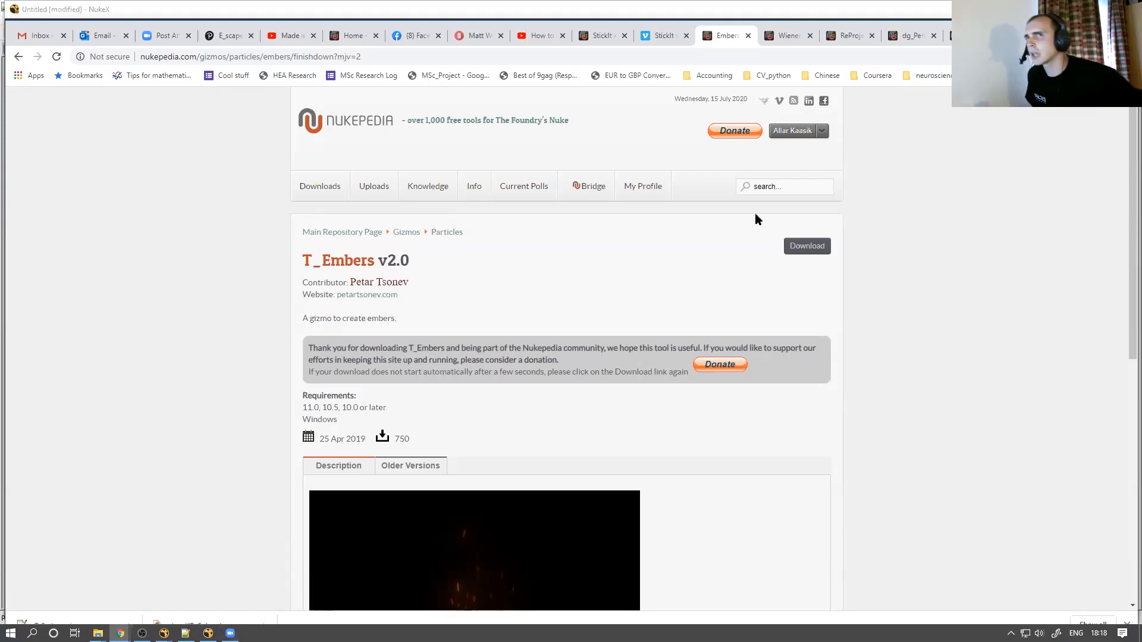
click(1097, 29)
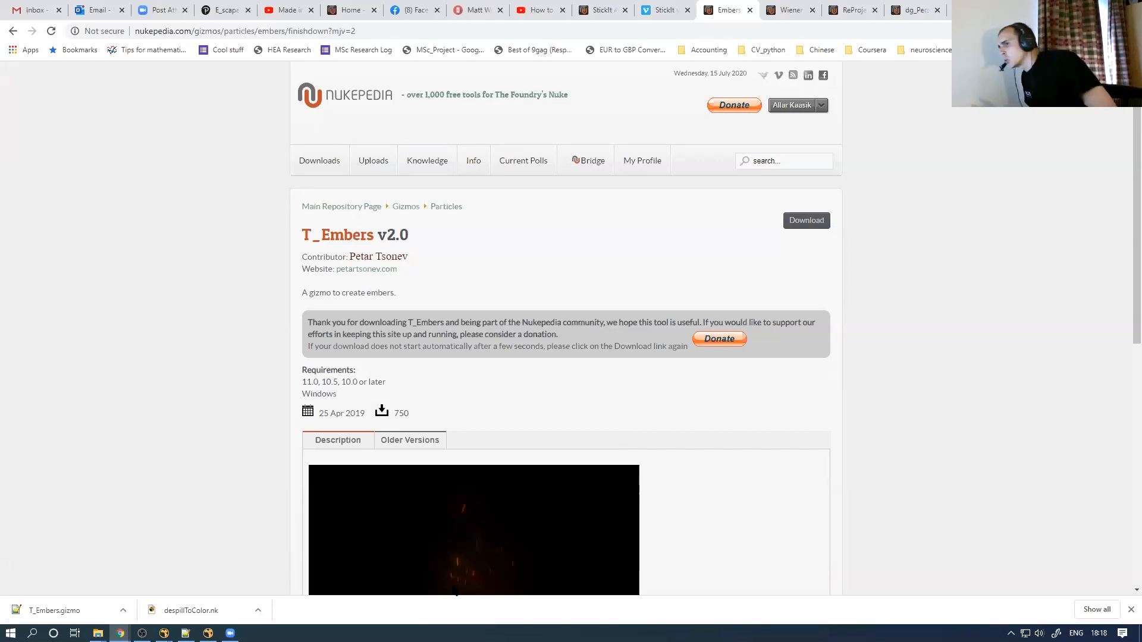
mouse_move(164, 632)
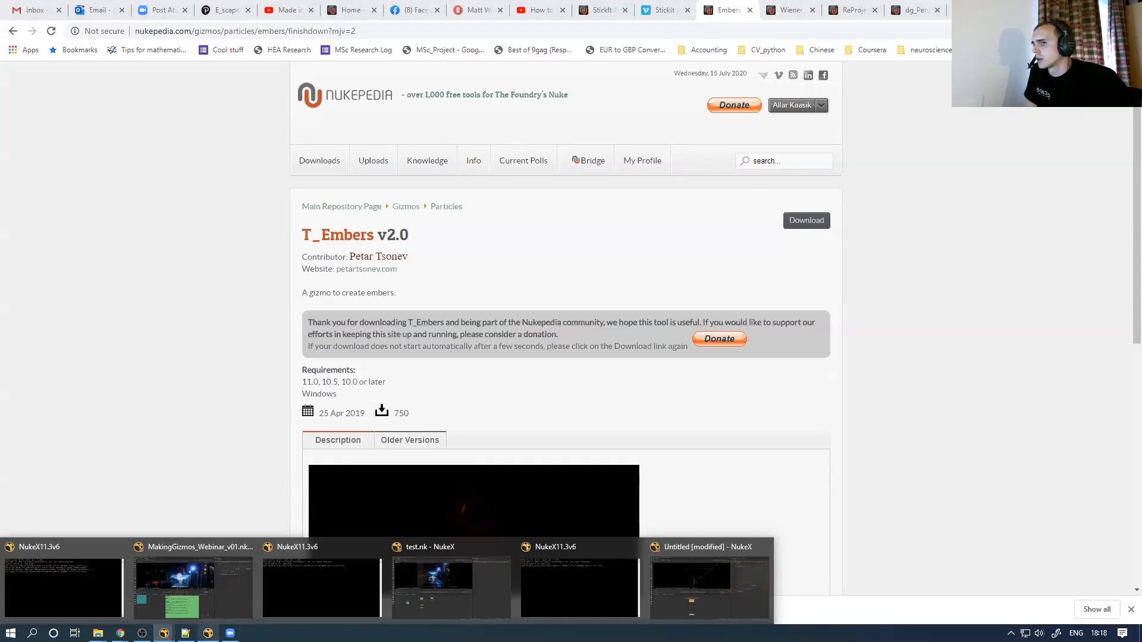
click(207, 633)
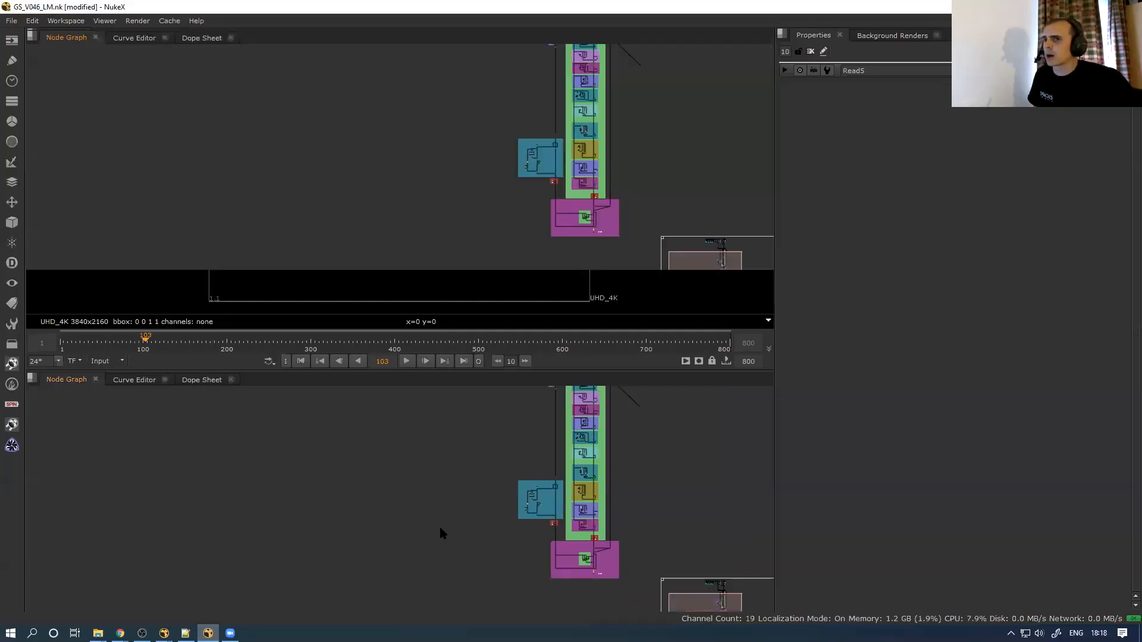
In GS_V046_LM.nk, connect Read6 to viewer input 2 and Read5 to viewer input 1
key(space)
middle_drag(440, 439, 300, 342)
scroll(299, 343, up, 3)
middle_drag(295, 382, 266, 411)
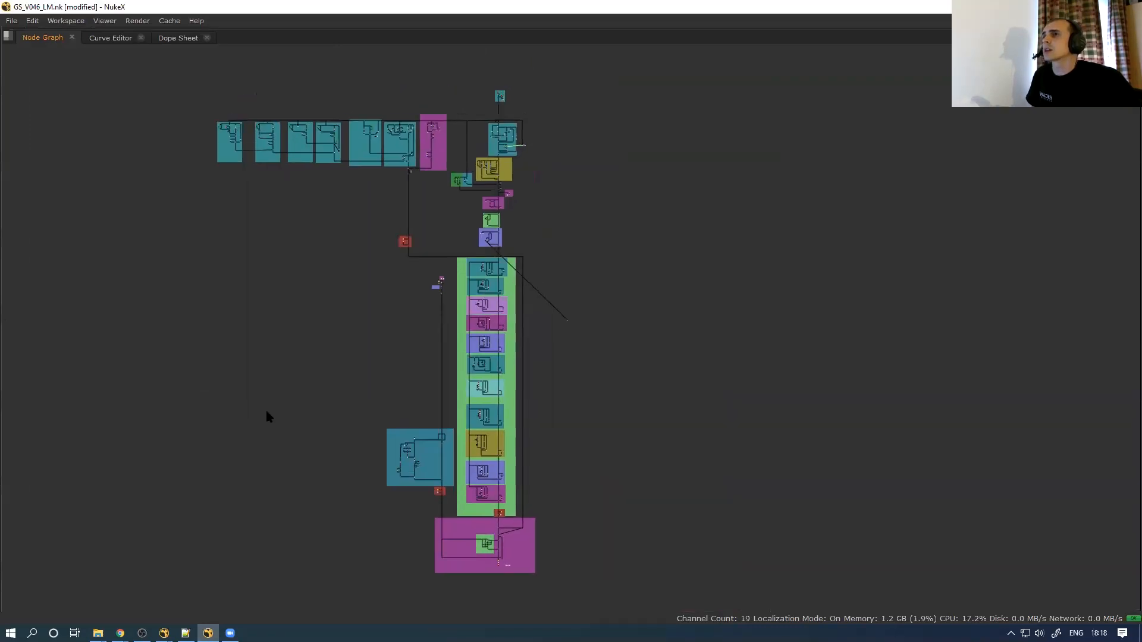
middle_drag(527, 531, 466, 396)
scroll(403, 407, up, 10)
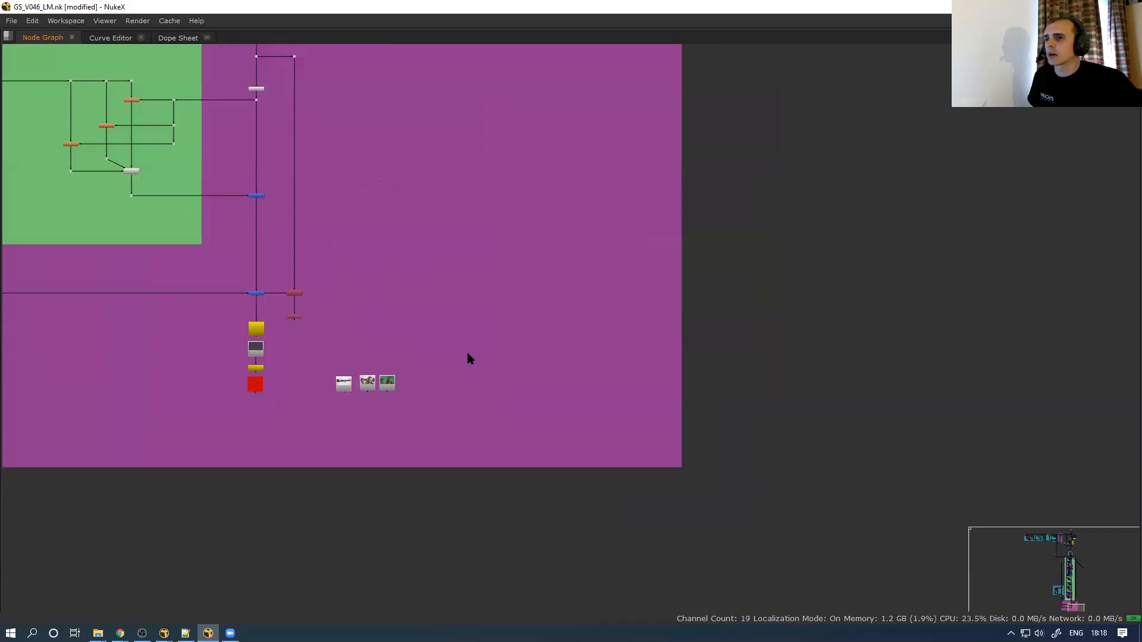
scroll(417, 368, up, 6)
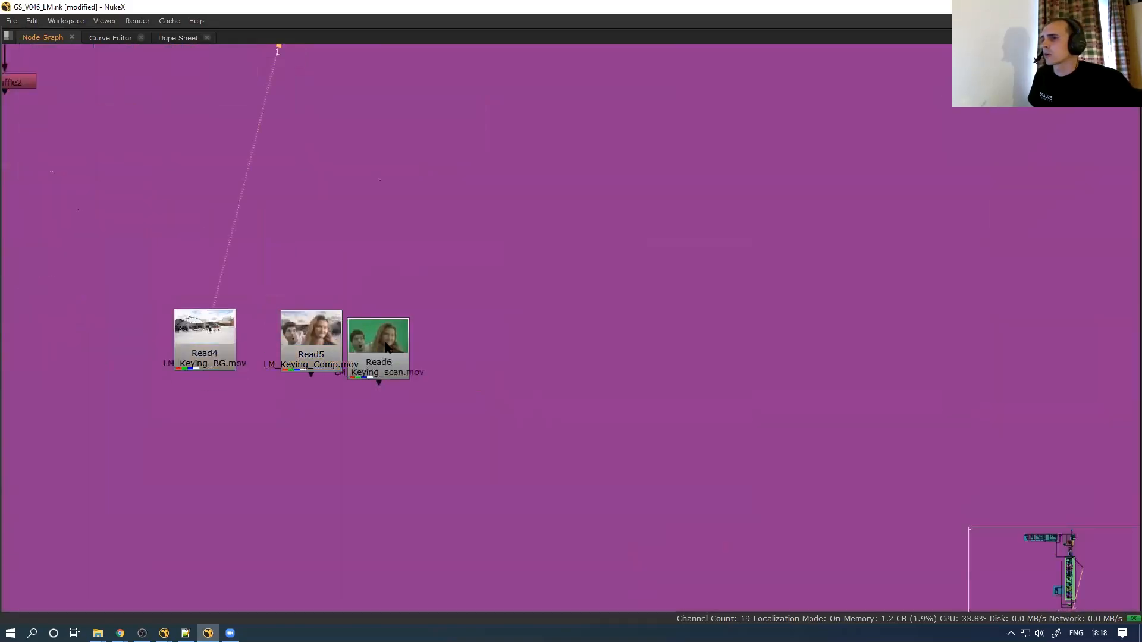
drag(386, 348, 404, 339)
key(2)
drag(318, 357, 321, 358)
key(1)
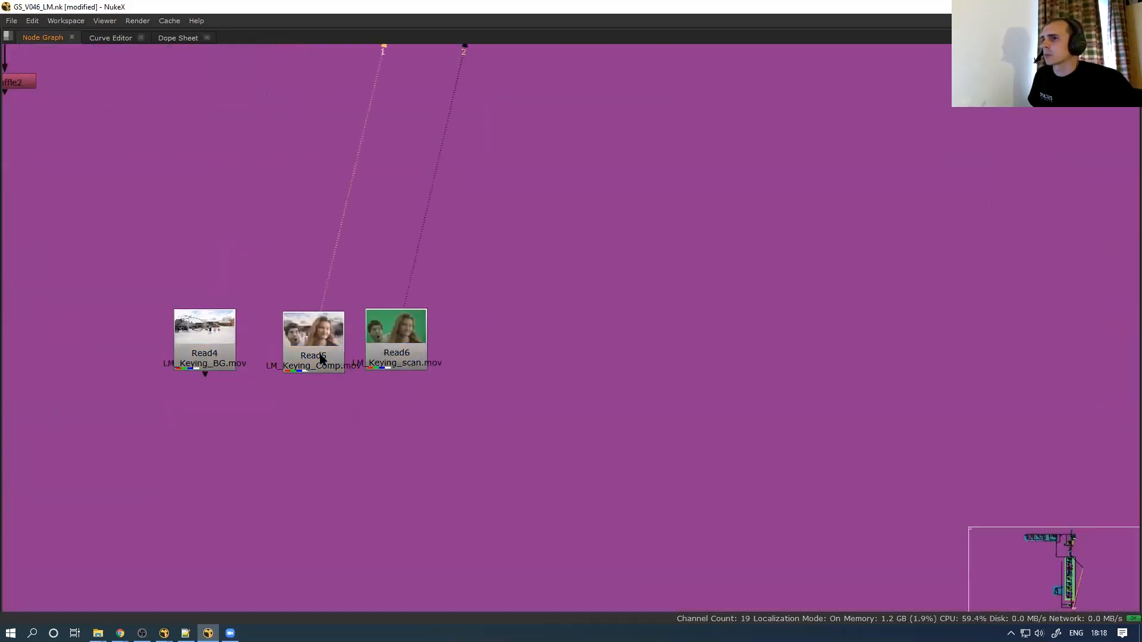
Scrub the Read5 clip around frame 50 and through the 12-161 range to review the footage
key(space)
scroll(295, 494, down, 5)
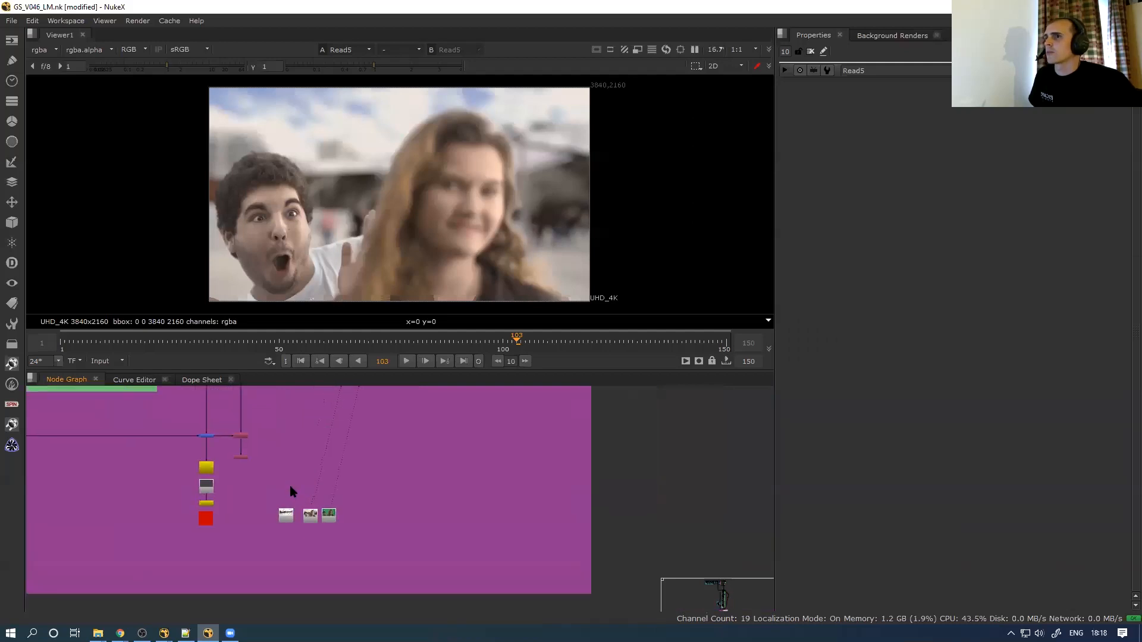
scroll(291, 491, down, 2)
mouse_move(326, 342)
mouse_down()
mouse_move(269, 339)
mouse_move(404, 337)
mouse_move(347, 334)
mouse_up()
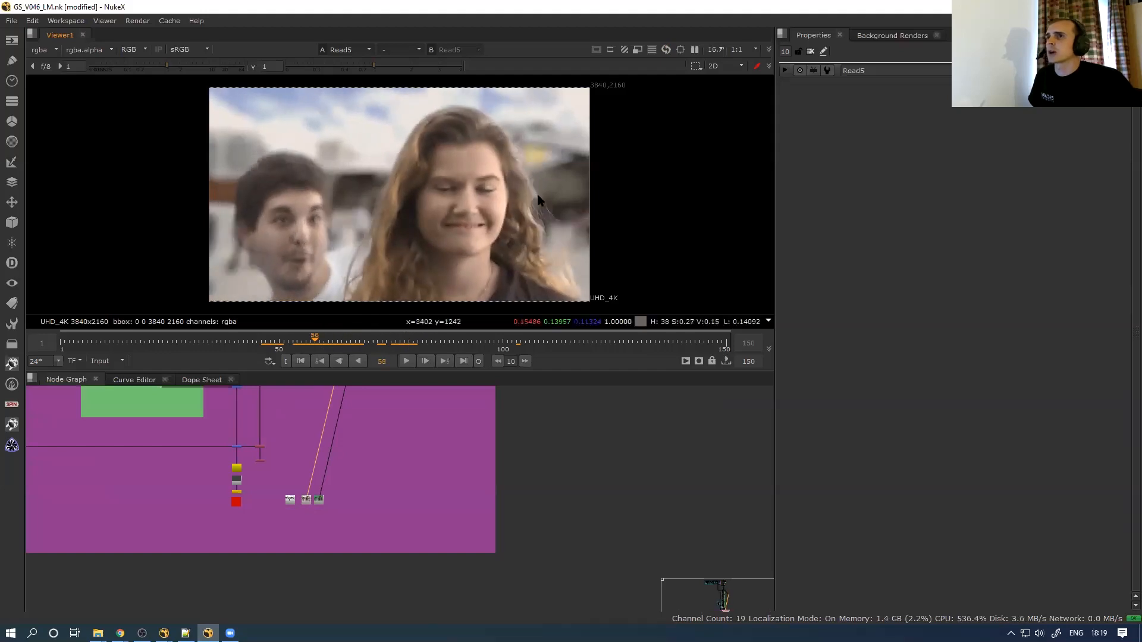
scroll(540, 173, up, 6)
drag(323, 331, 369, 337)
scroll(326, 285, down, 3)
middle_drag(326, 286, 649, 281)
scroll(415, 257, up, 2)
middle_drag(415, 257, 666, 241)
drag(401, 333, 433, 339)
drag(506, 349, 554, 347)
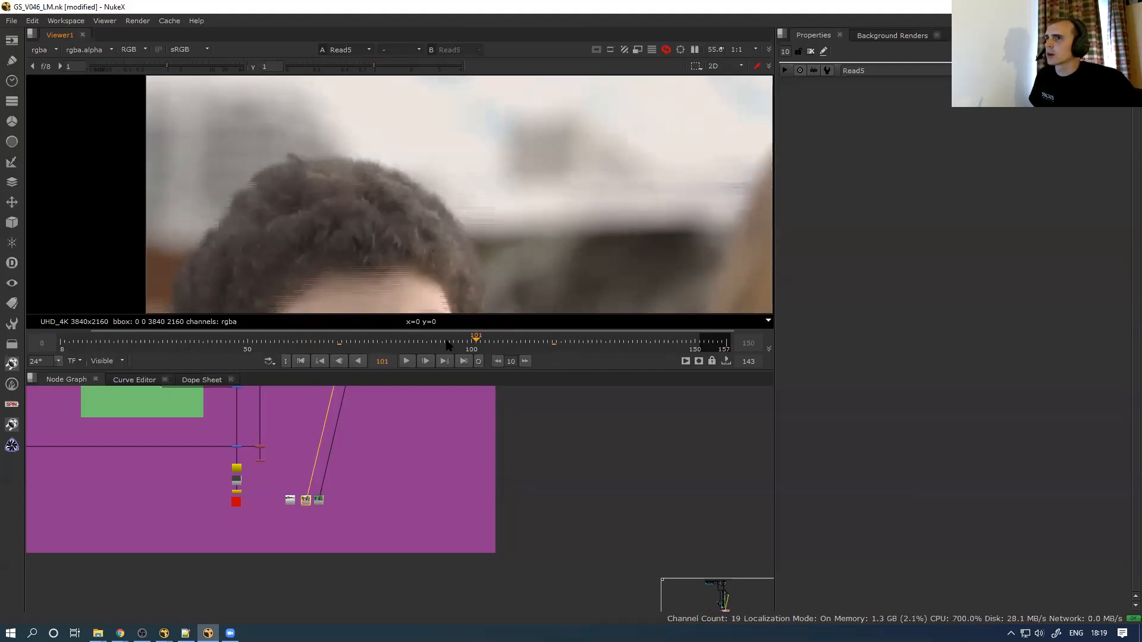
Delete the stray node and wires beside the green column, then frame the whole node tree
key(space)
scroll(333, 447, down, 4)
middle_drag(332, 394, 392, 587)
drag(59, 388, 369, 195)
drag(462, 219, 358, 339)
middle_drag(446, 353, 448, 190)
drag(474, 173, 355, 419)
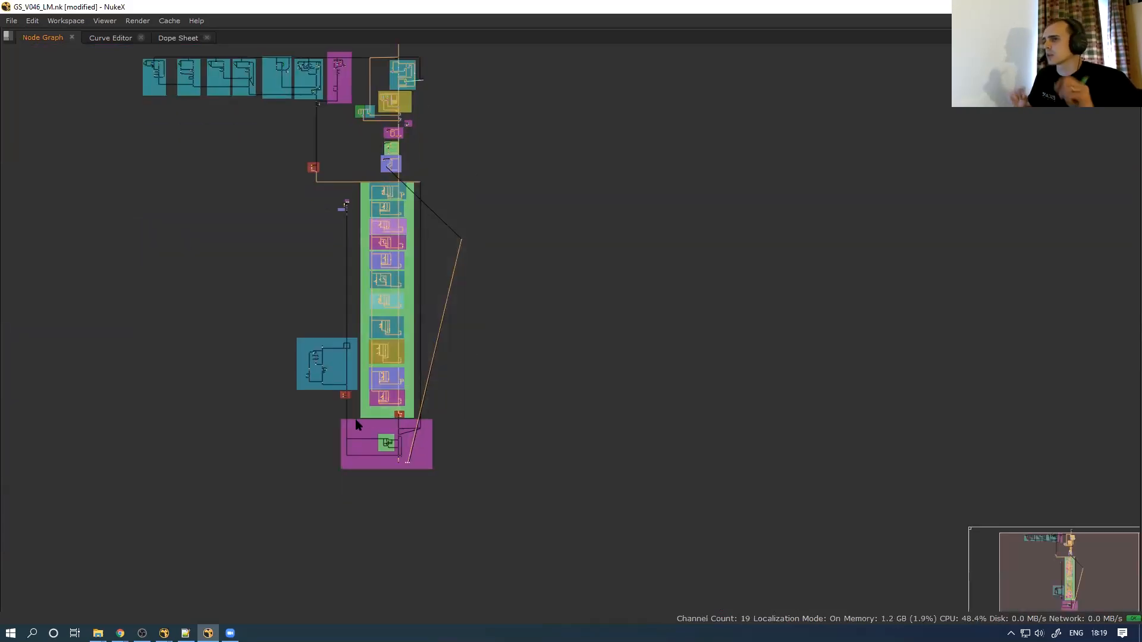
drag(477, 217, 446, 249)
key(Delete)
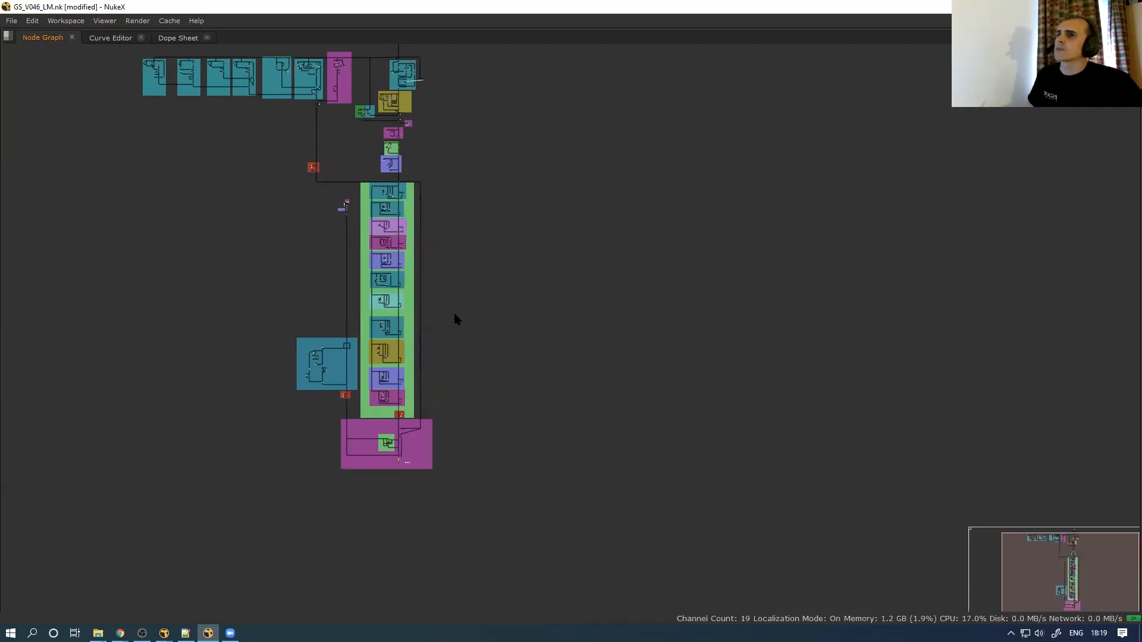
scroll(364, 463, up, 3)
middle_drag(363, 447, 315, 434)
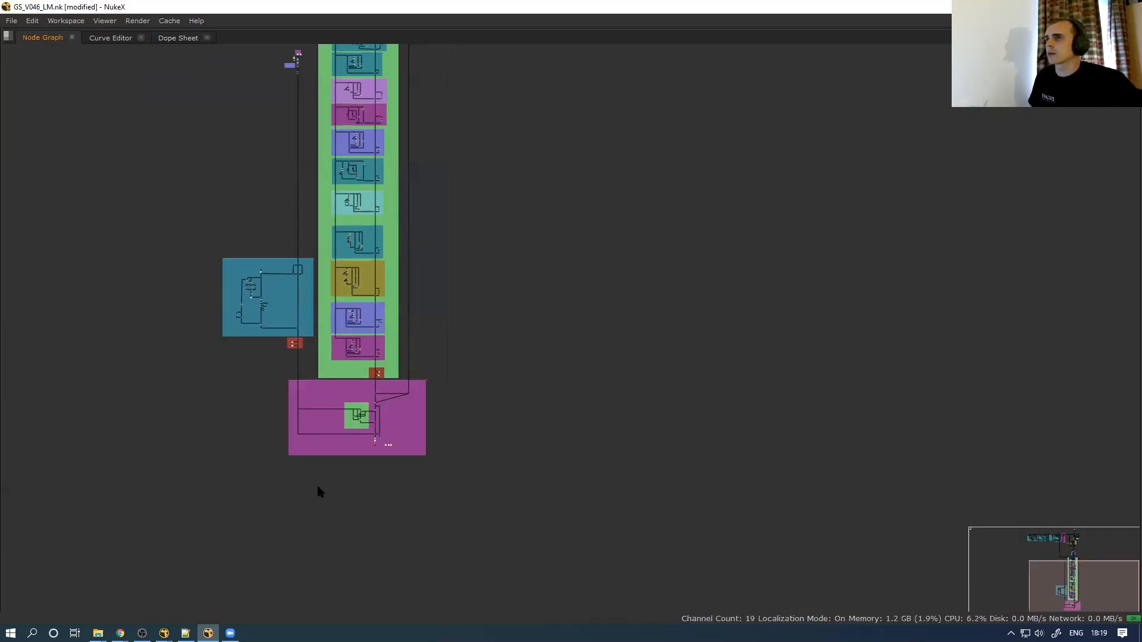
key(f)
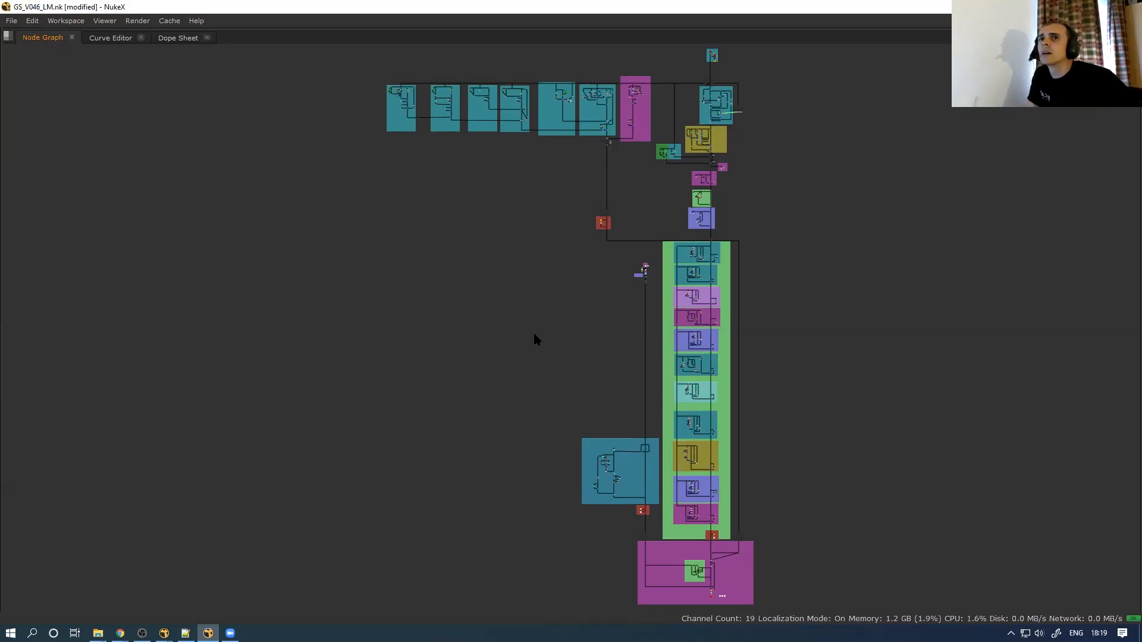
Switch to MakingGizmos_Webinar_v01, close the BackdropNode16 properties, and bring the four keyer trees into view
click(120, 633)
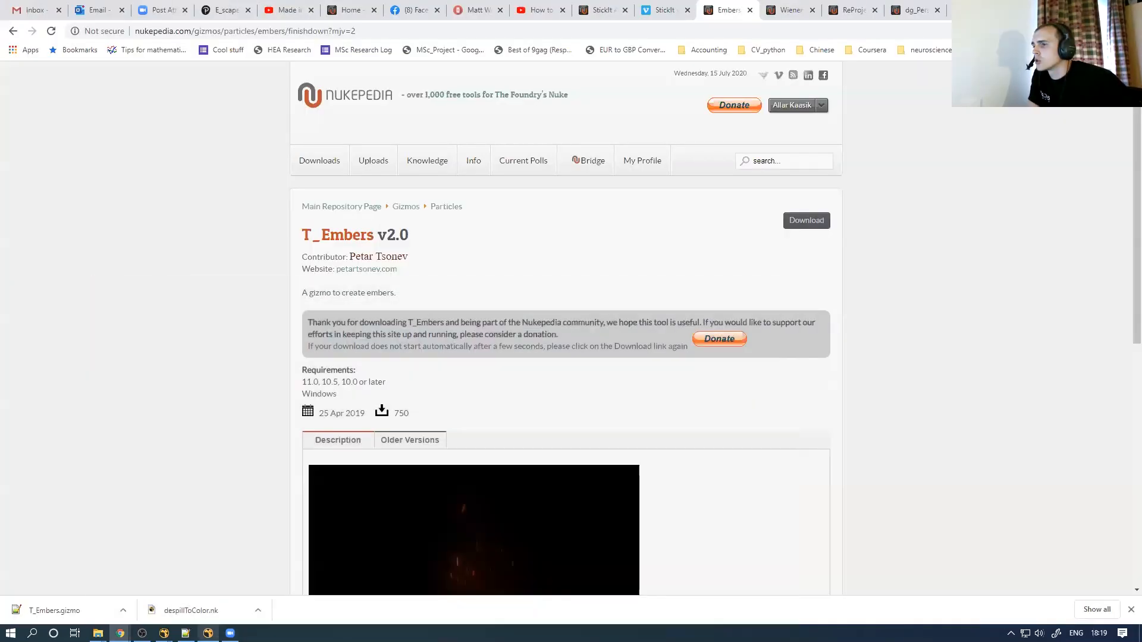
mouse_move(164, 634)
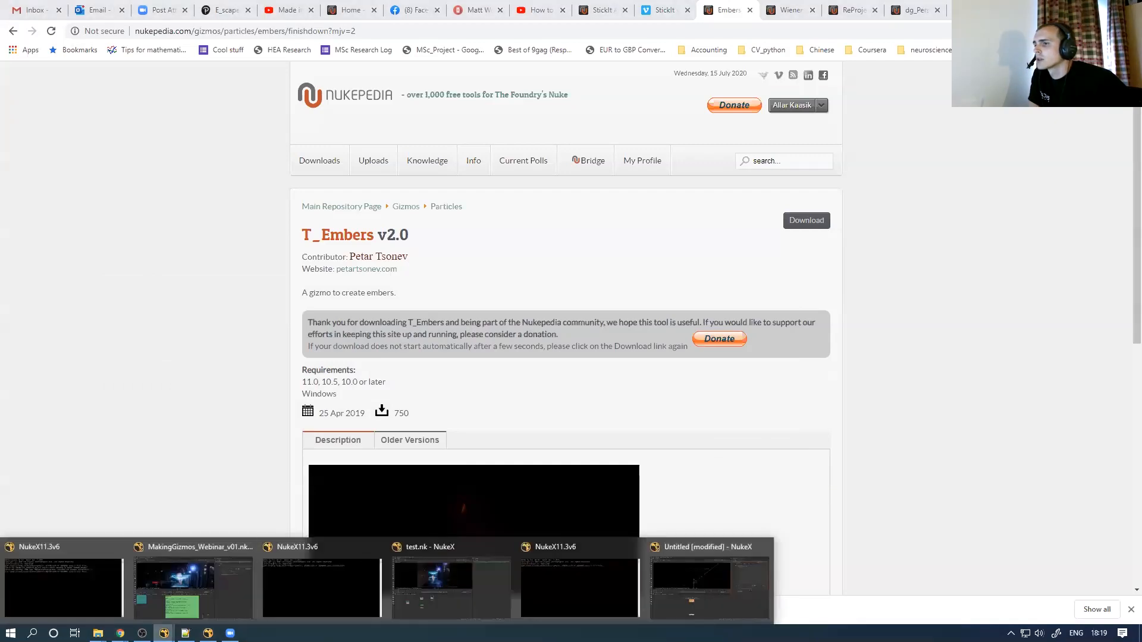
click(186, 609)
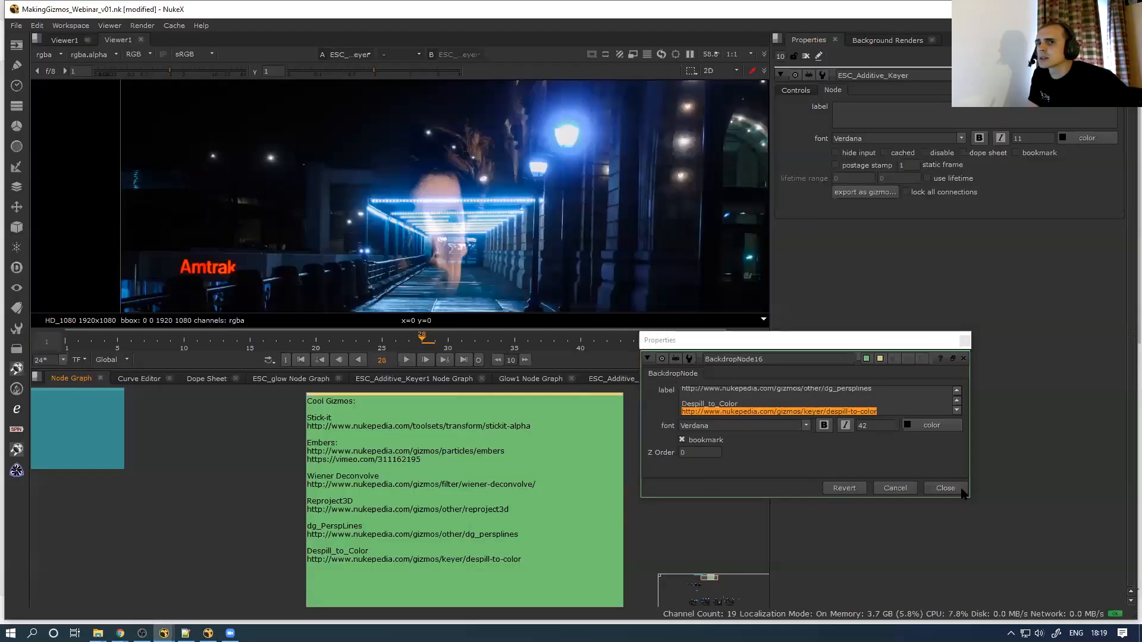
click(962, 491)
scroll(284, 515, down, 3)
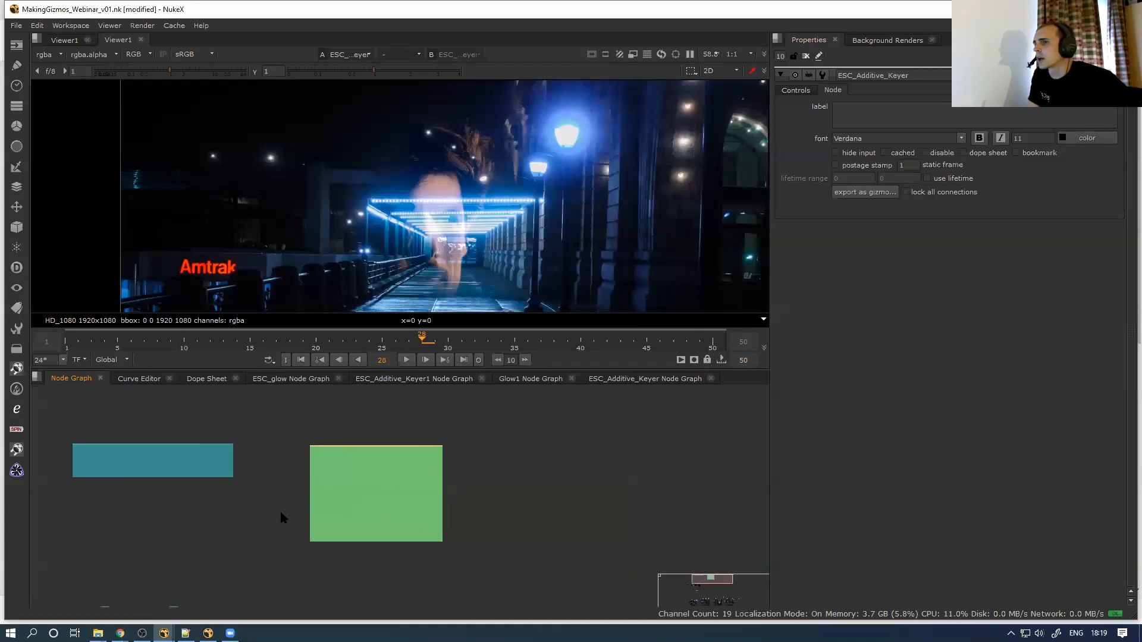
scroll(282, 517, down, 3)
middle_drag(278, 554, 292, 488)
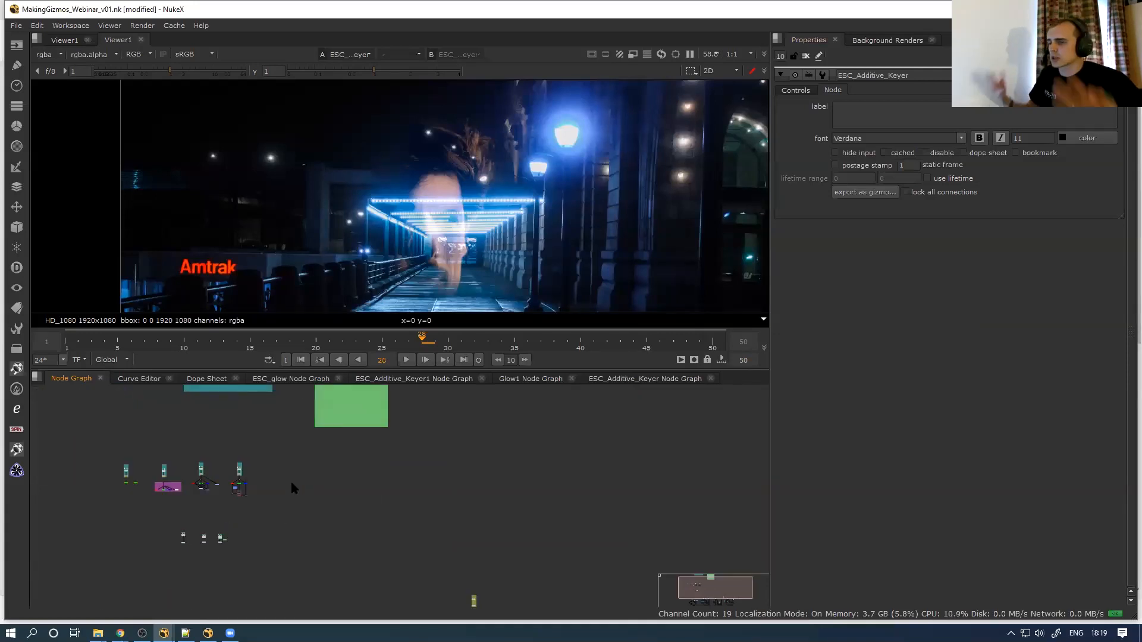
middle_drag(336, 573, 374, 473)
middle_drag(357, 558, 355, 507)
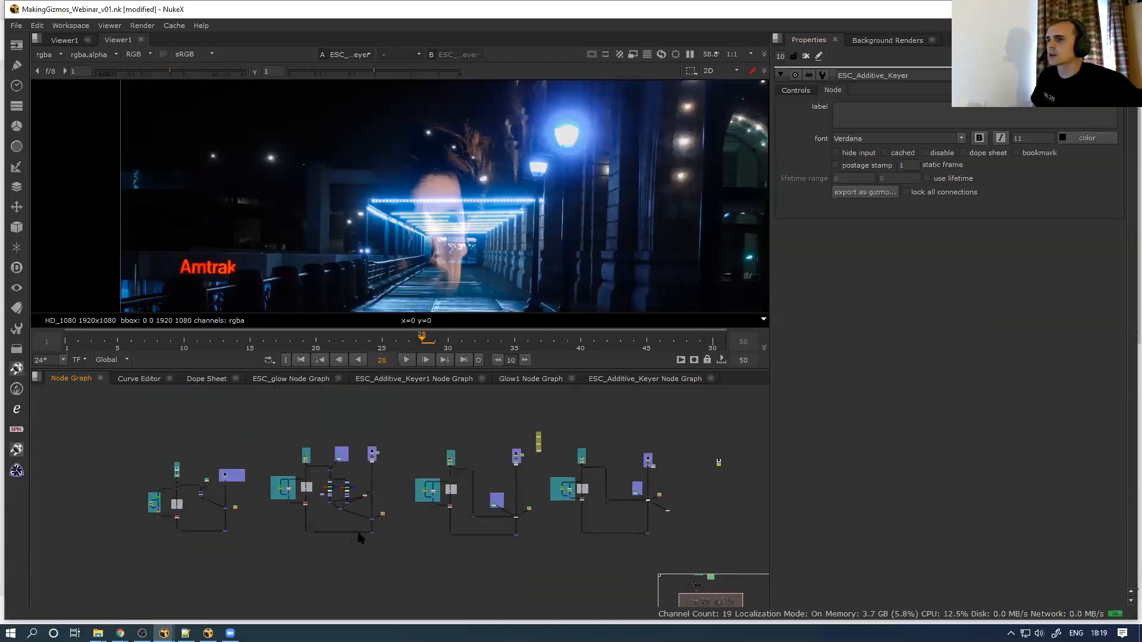
With the graph maximised, inspect the second keyer tree's Dot node and the matte backdrop's nodes
key(space)
scroll(345, 464, up, 5)
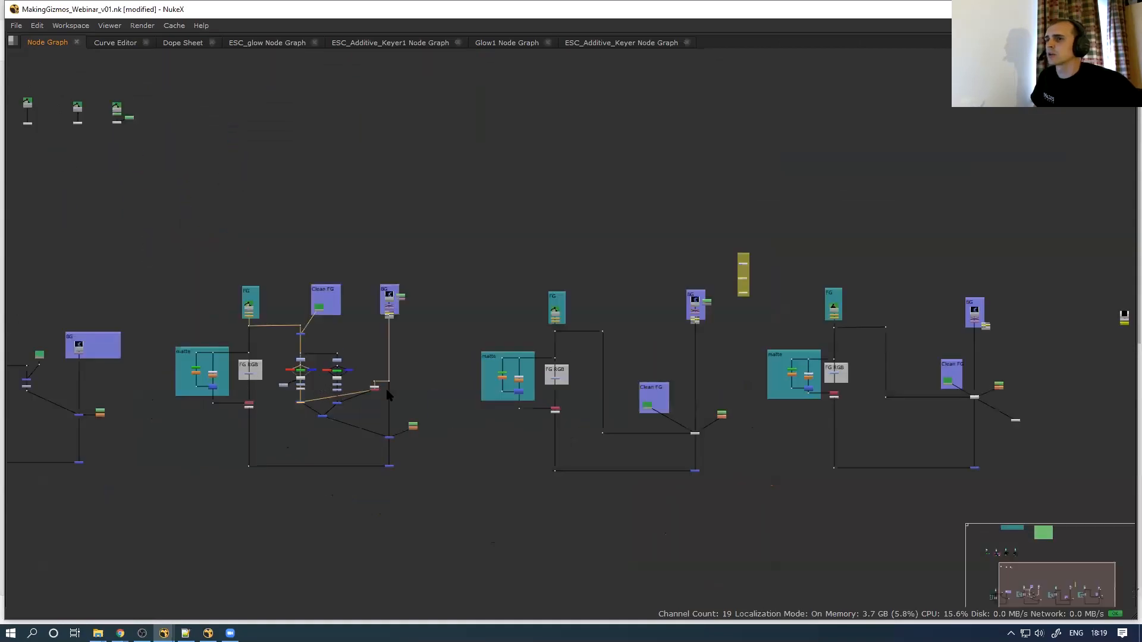
middle_drag(642, 437, 527, 434)
scroll(535, 446, up, 3)
drag(561, 449, 608, 420)
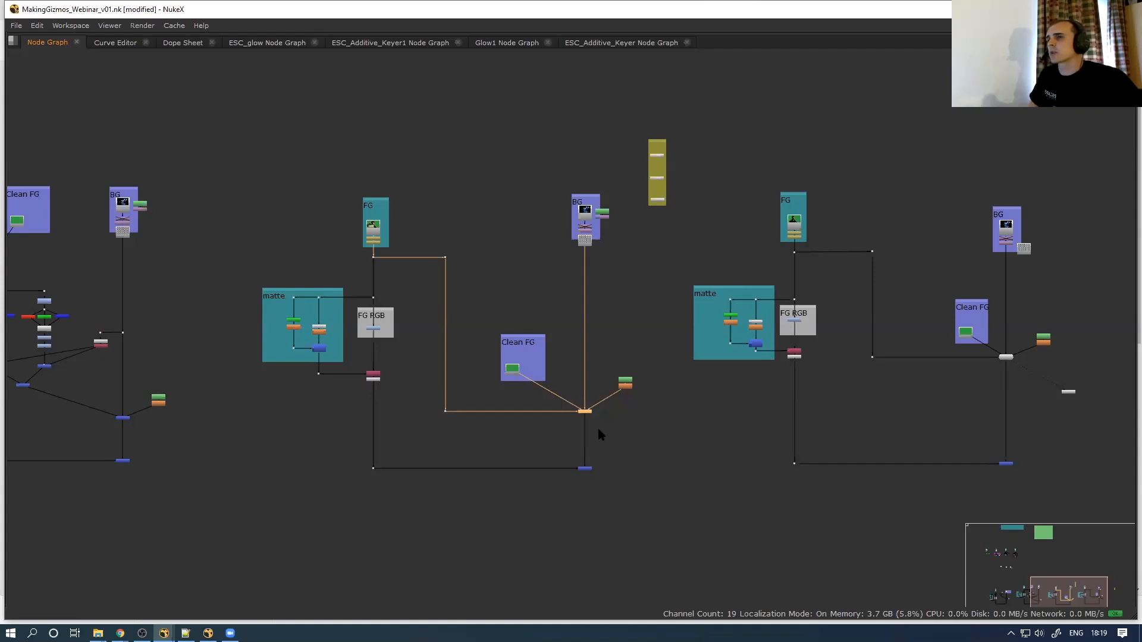
scroll(314, 347, up, 3)
click(300, 346)
drag(245, 395, 342, 301)
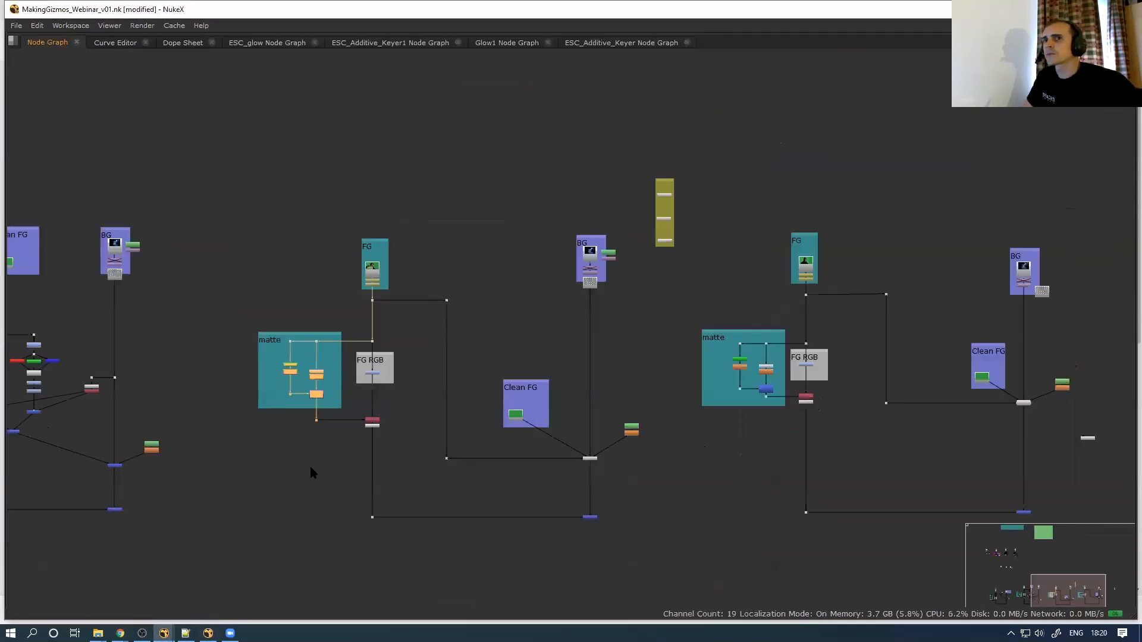
scroll(311, 471, down, 3)
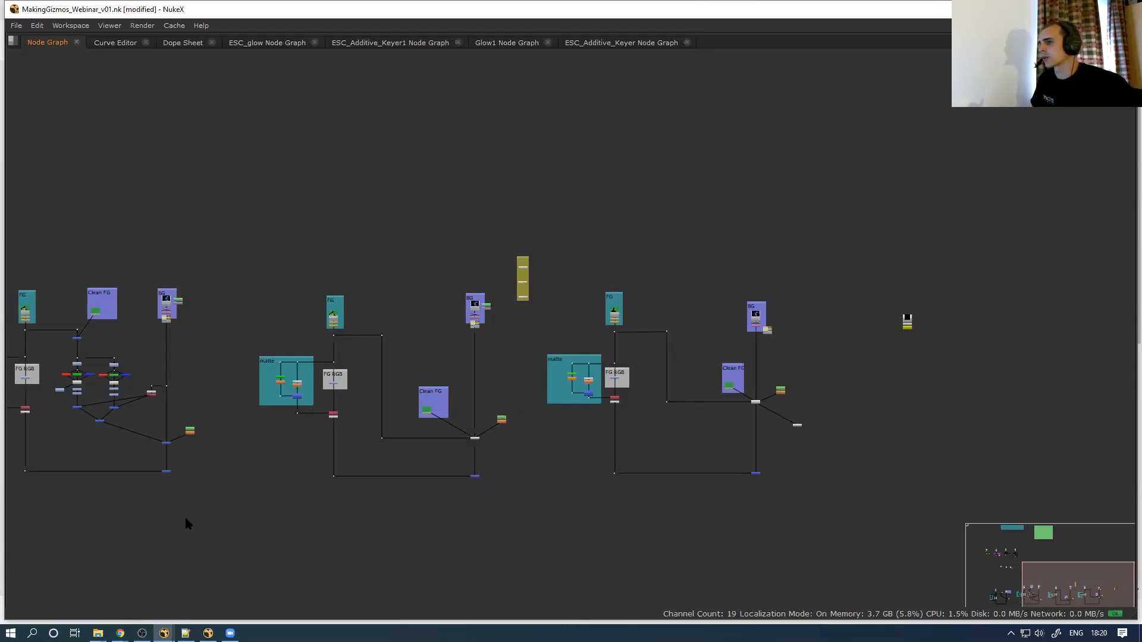
mouse_move(120, 632)
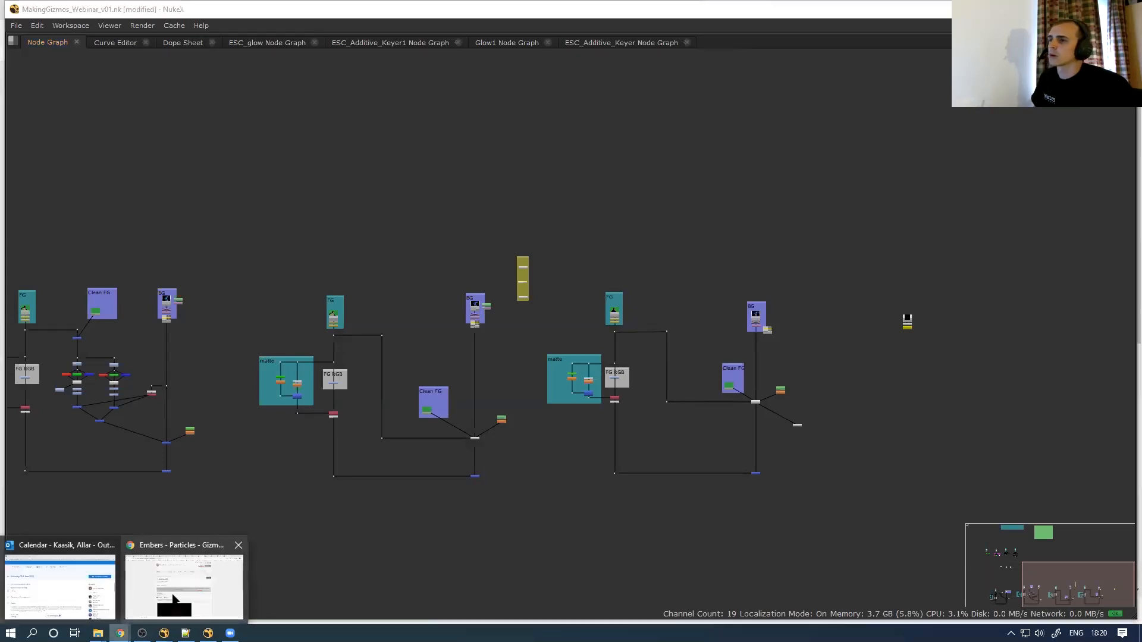
Bring up Chrome's T_Embers v2.0 thank-you-for-downloading page and restore the window down
click(196, 607)
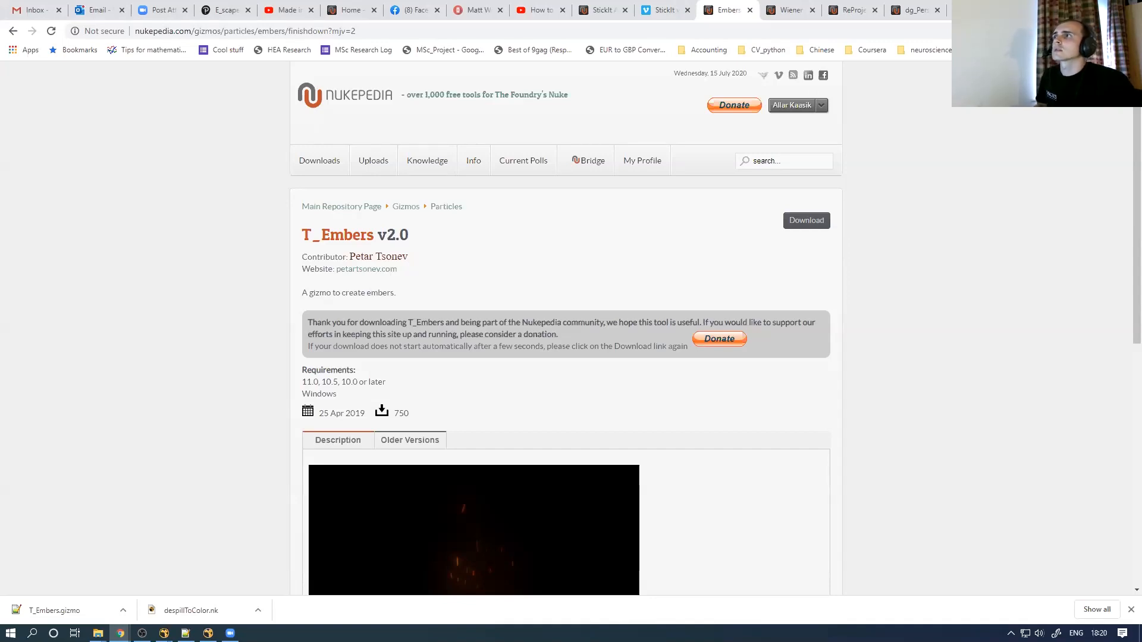
click(1101, 8)
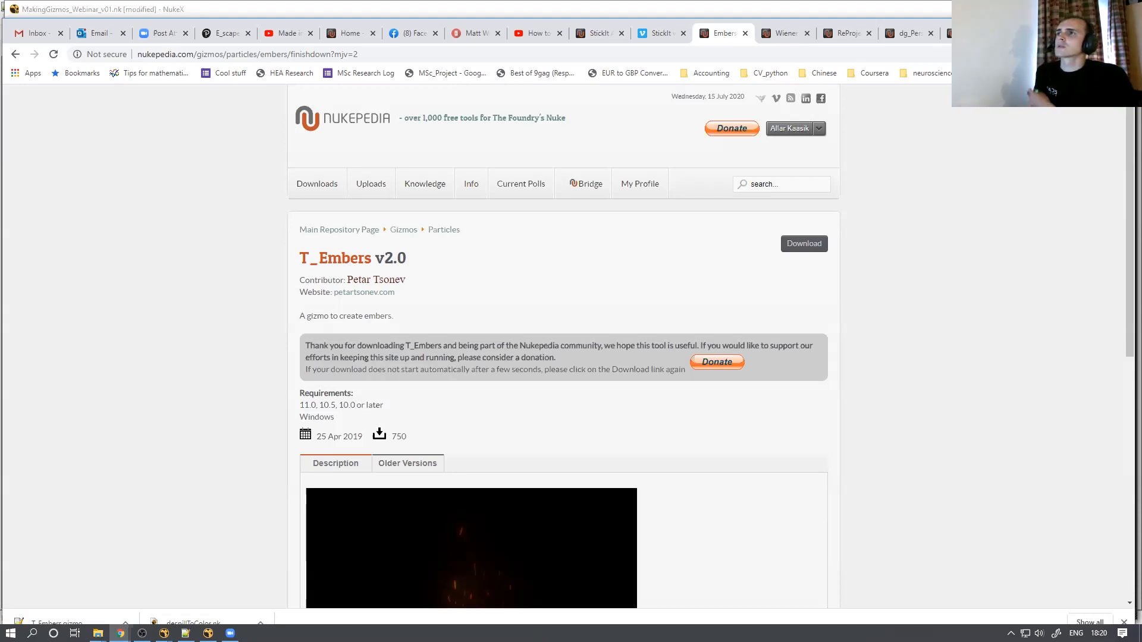
Open the 'Made in Lockdown' YouTube tab and play the Escape Studios showreel full screen
click(292, 34)
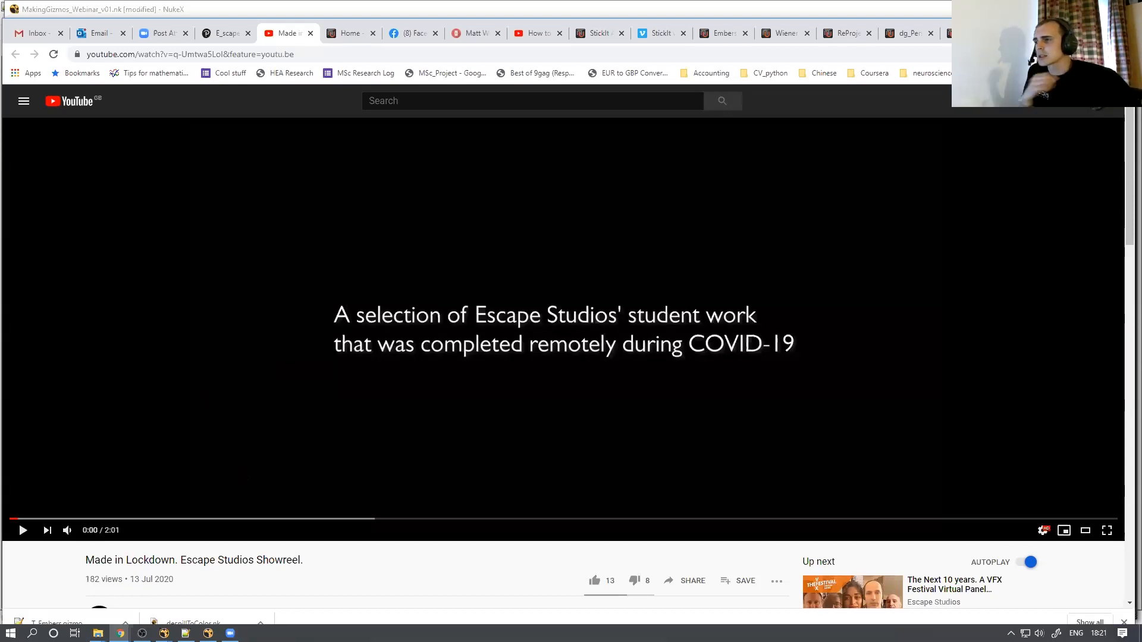
click(22, 530)
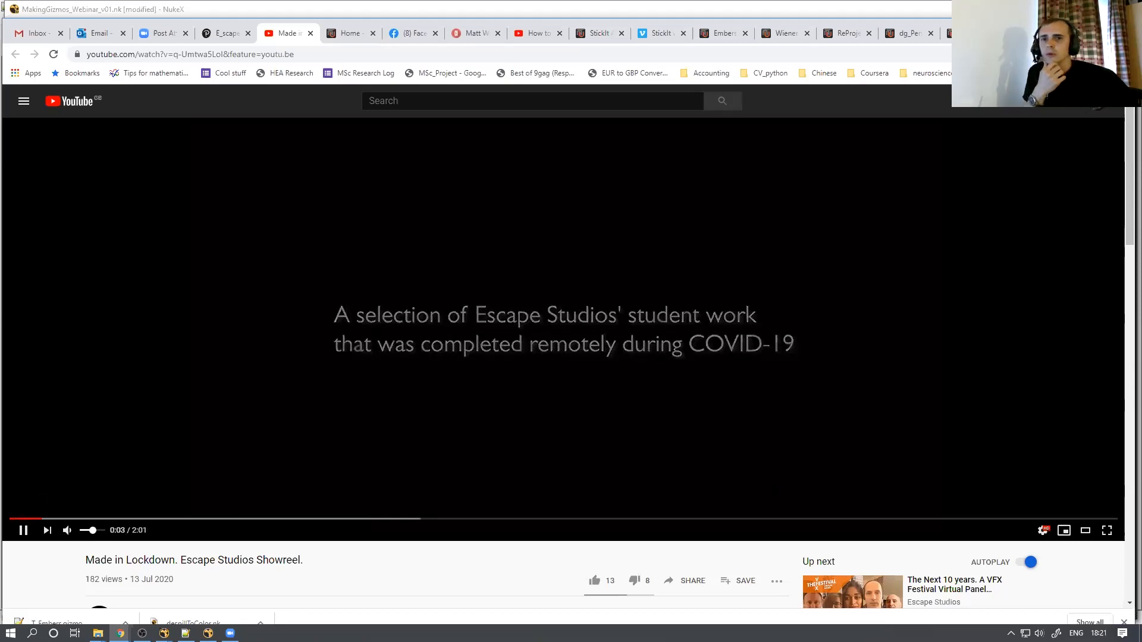
click(1105, 531)
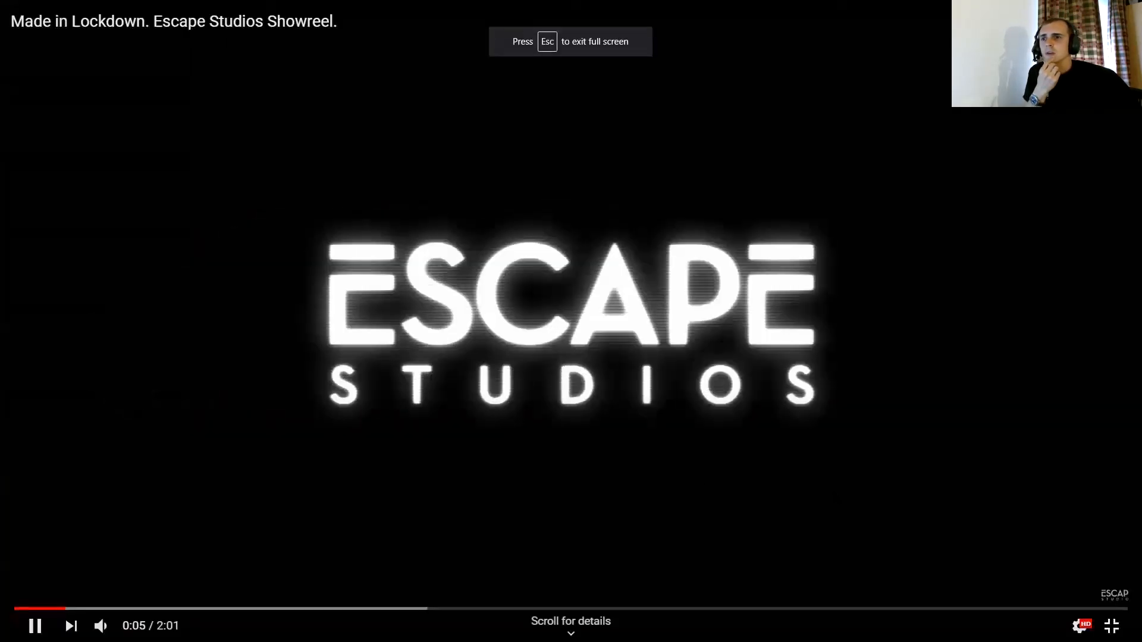